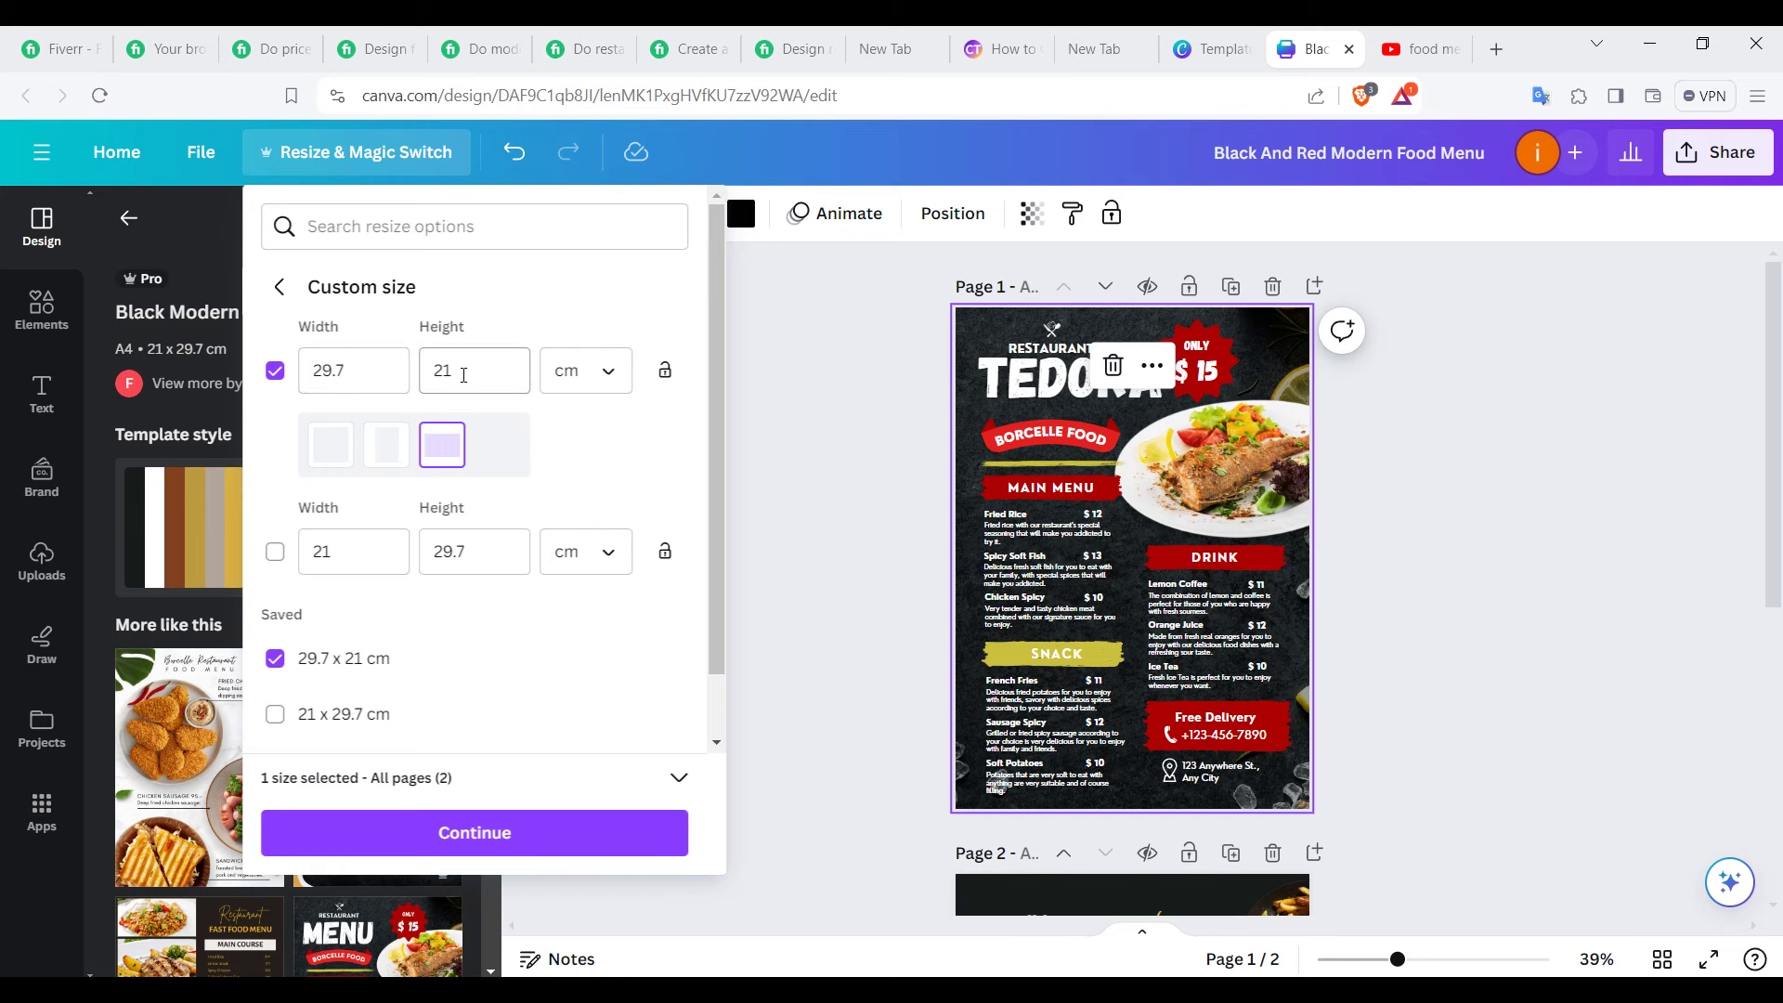
Step: Create a copy of the two-page menu design resized to 29.7 x 21 cm
left_click(521, 839)
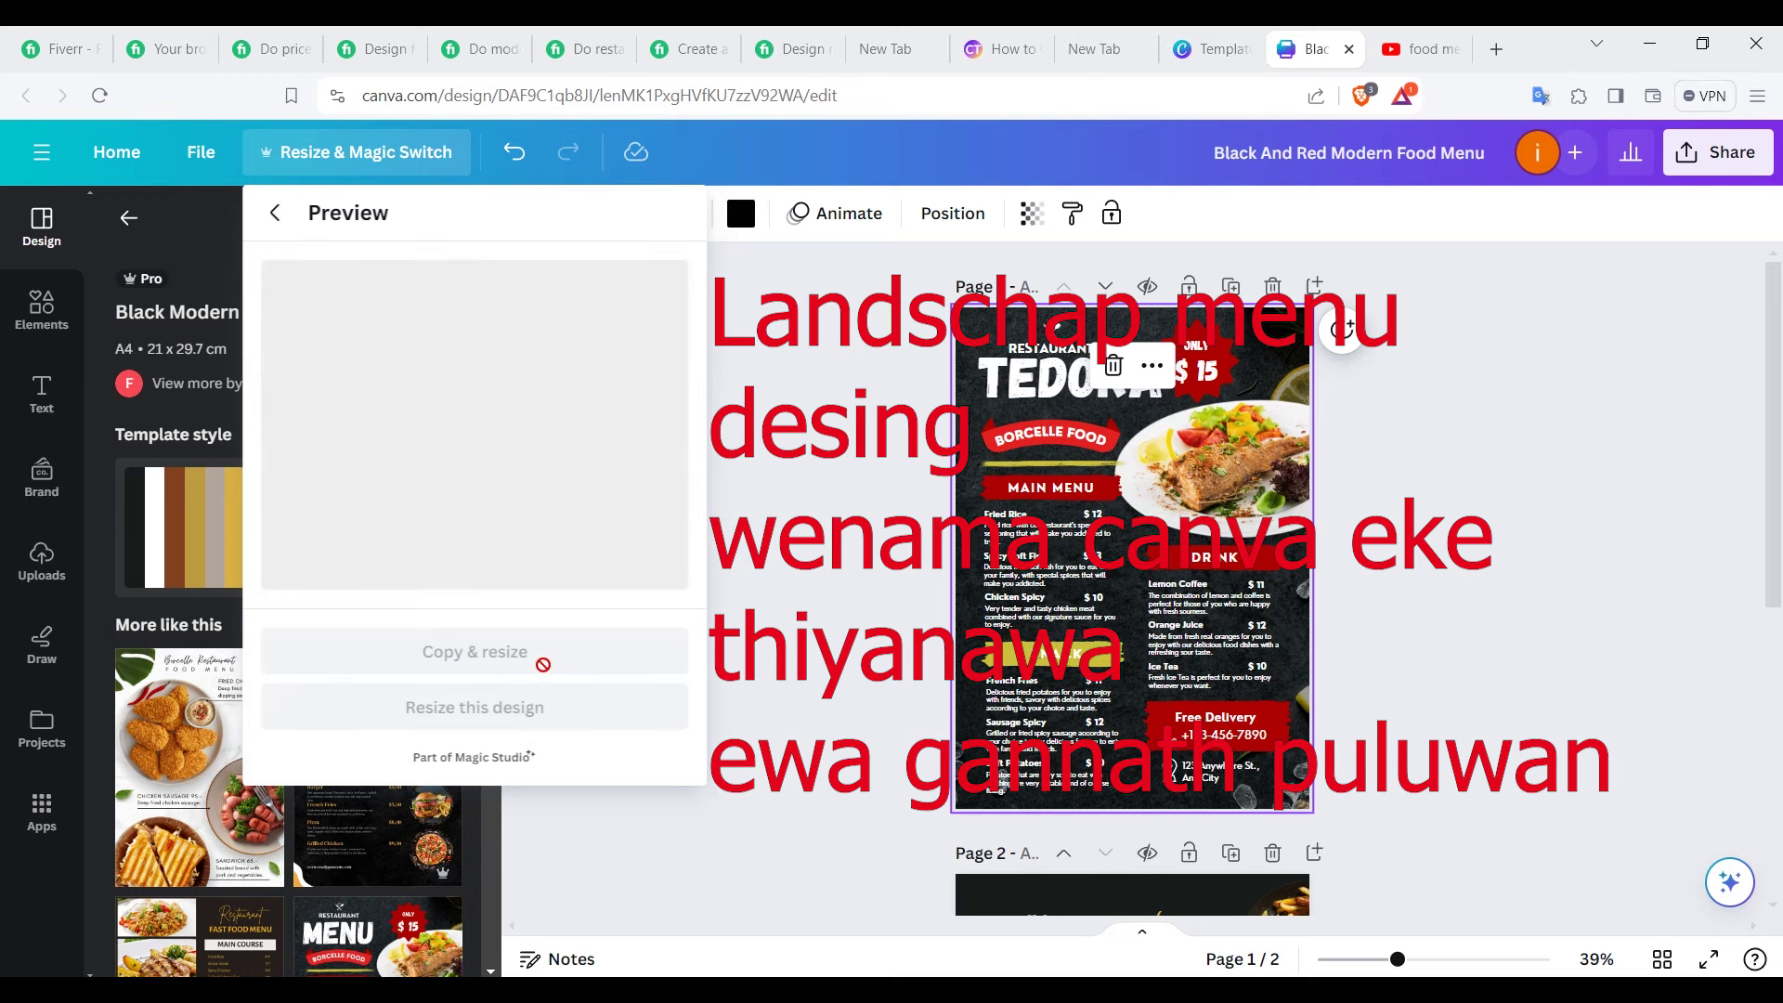
left_click(543, 704)
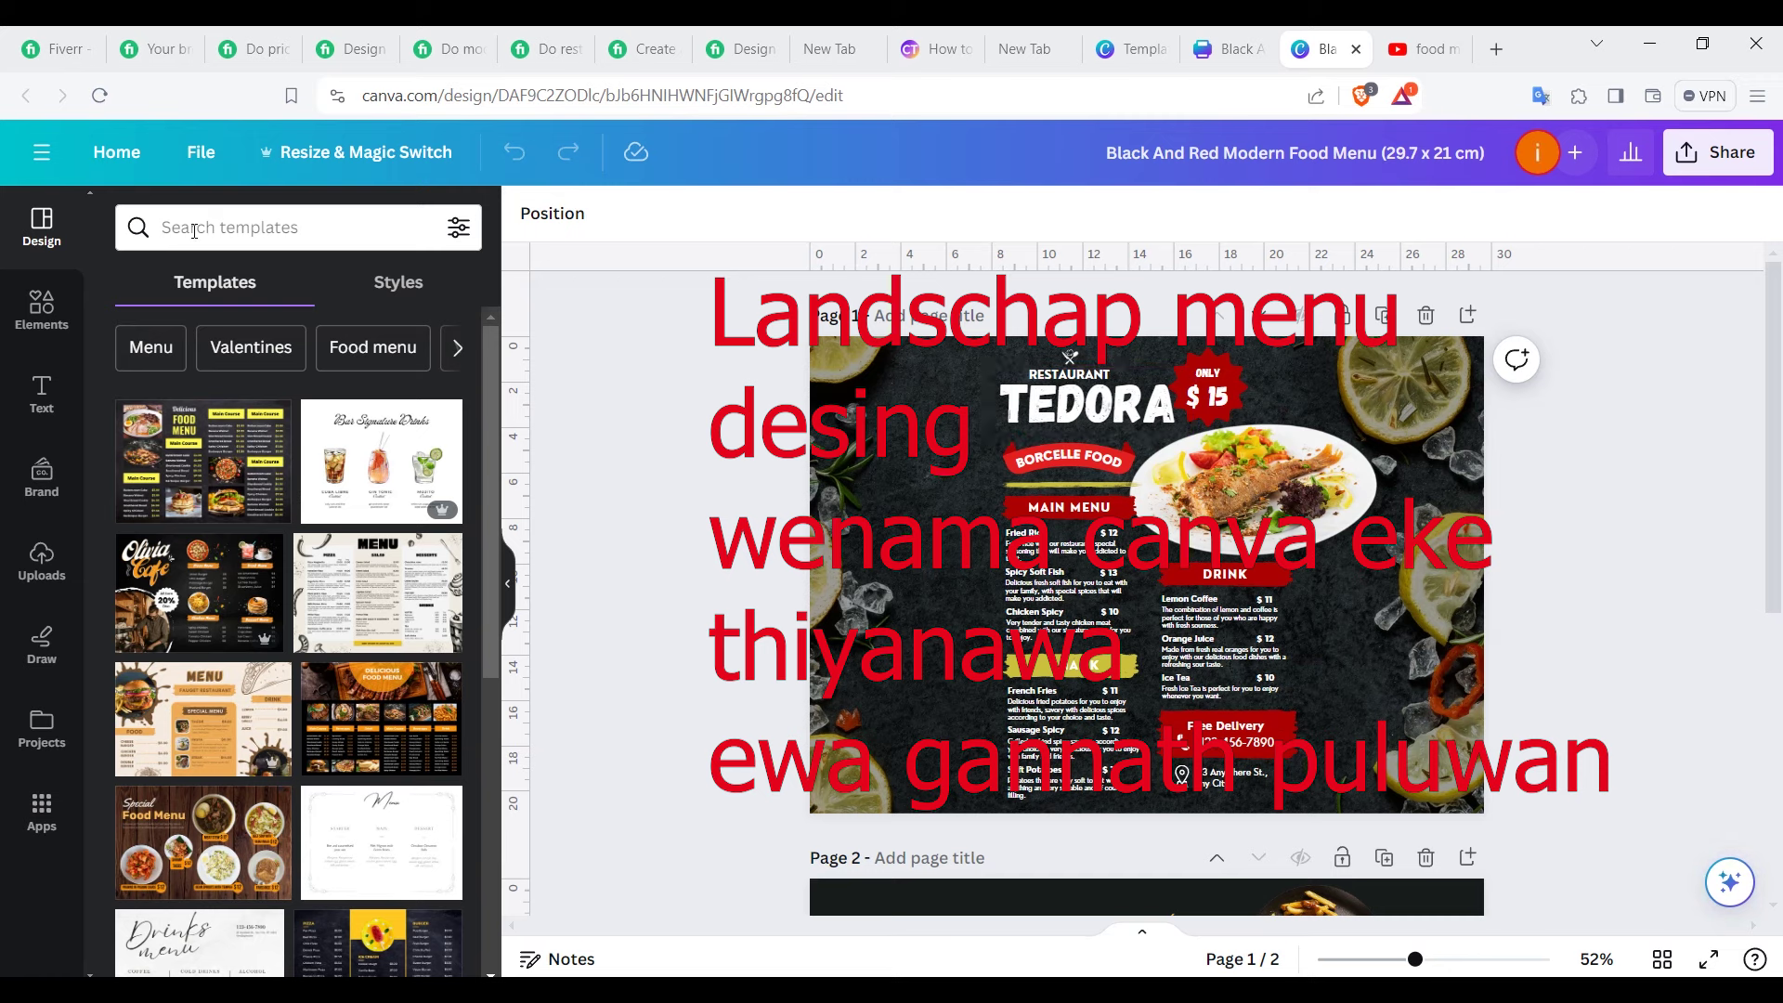
Step: Check the rulers and guides view setting and place a vertical guide at page 1's horizontal centre, about 15 cm
left_click(206, 159)
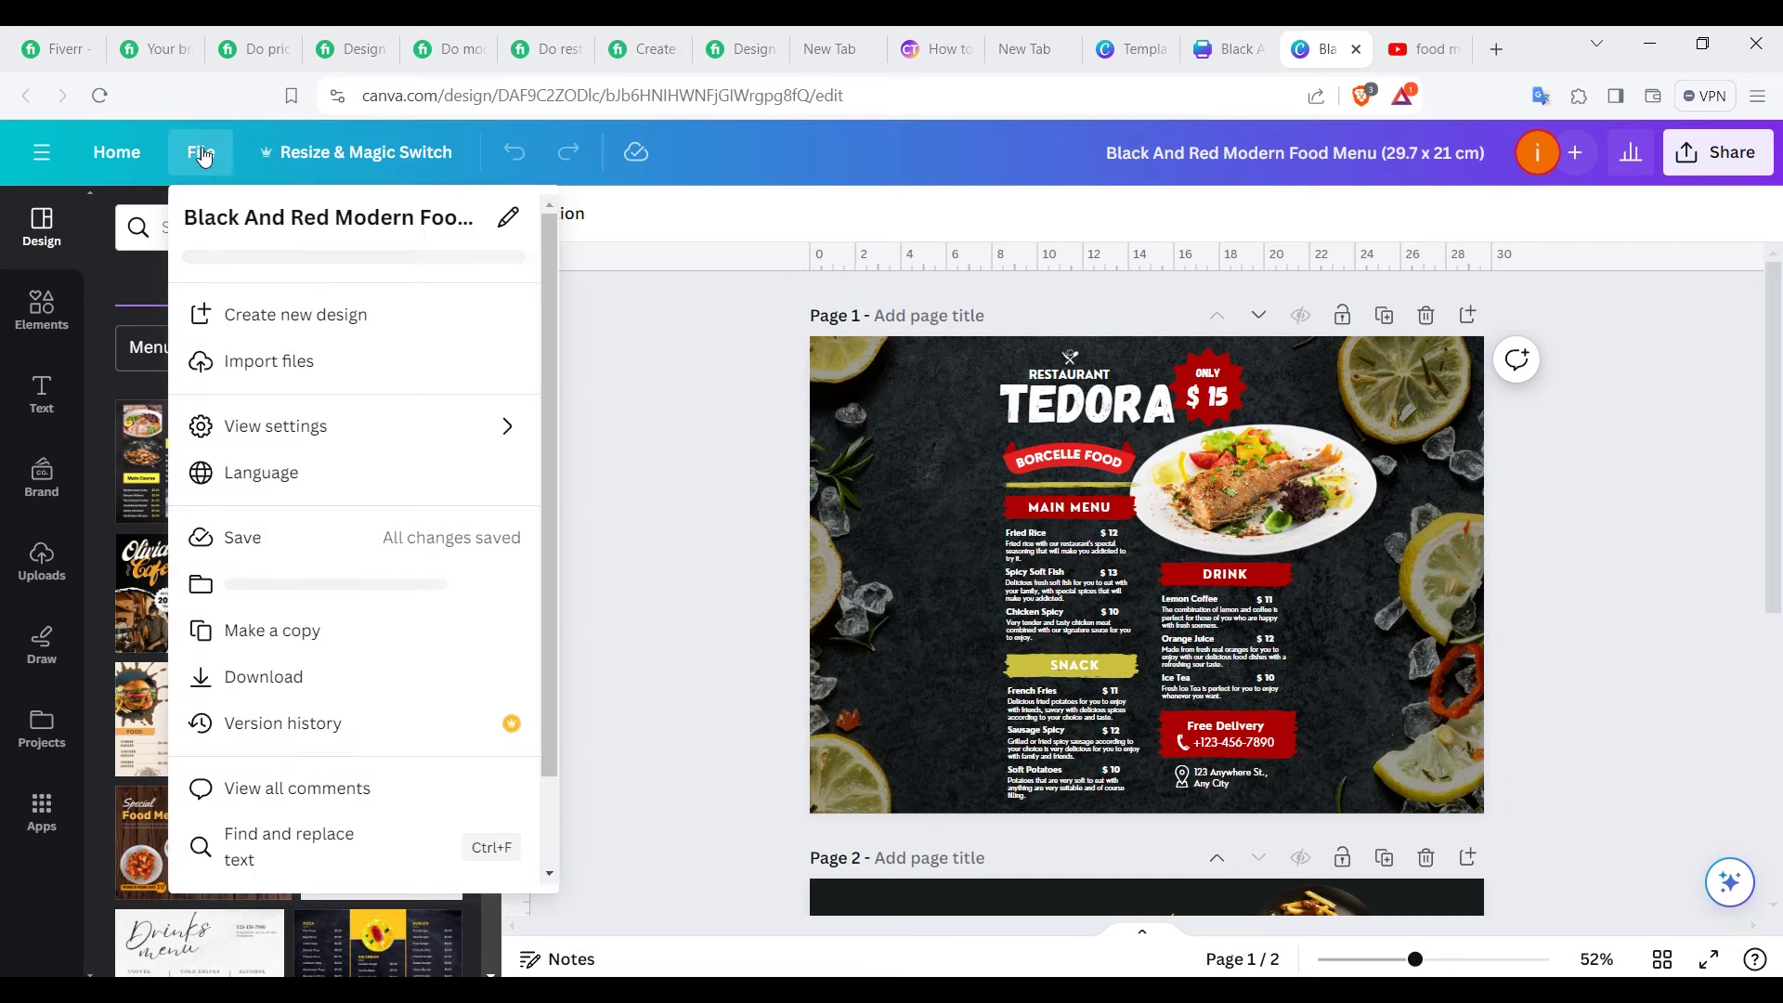
mouse_move(292, 432)
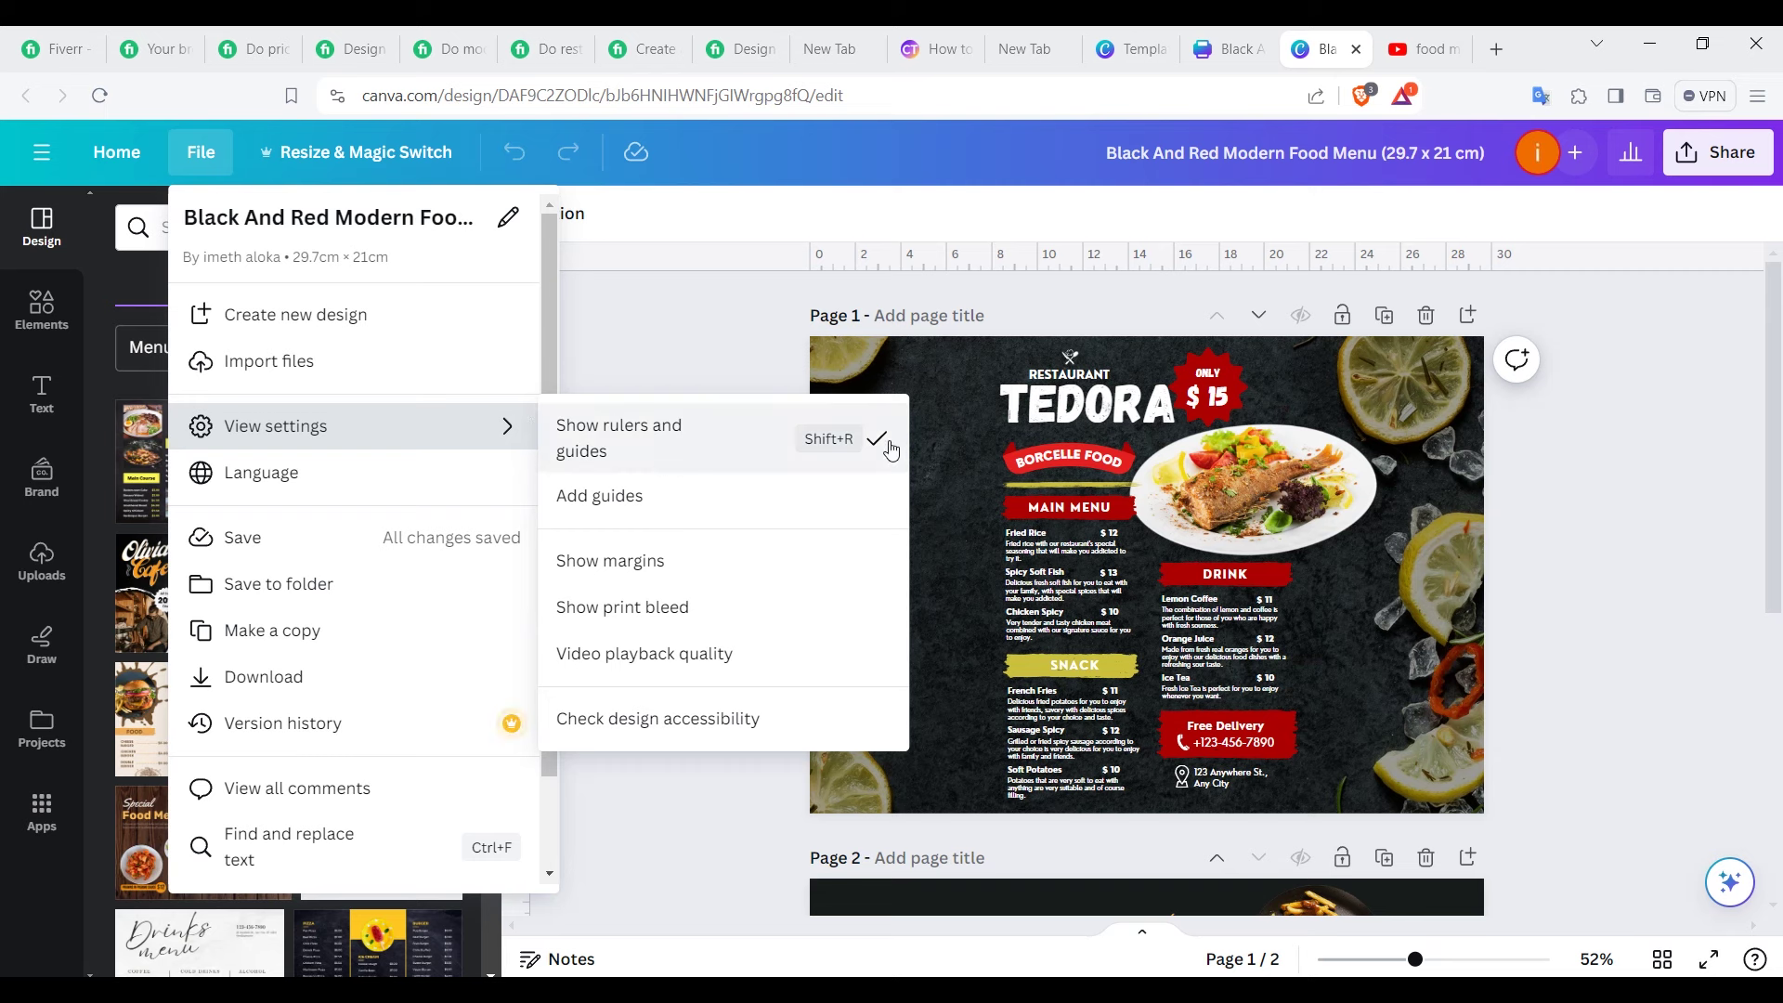
left_click(1100, 308)
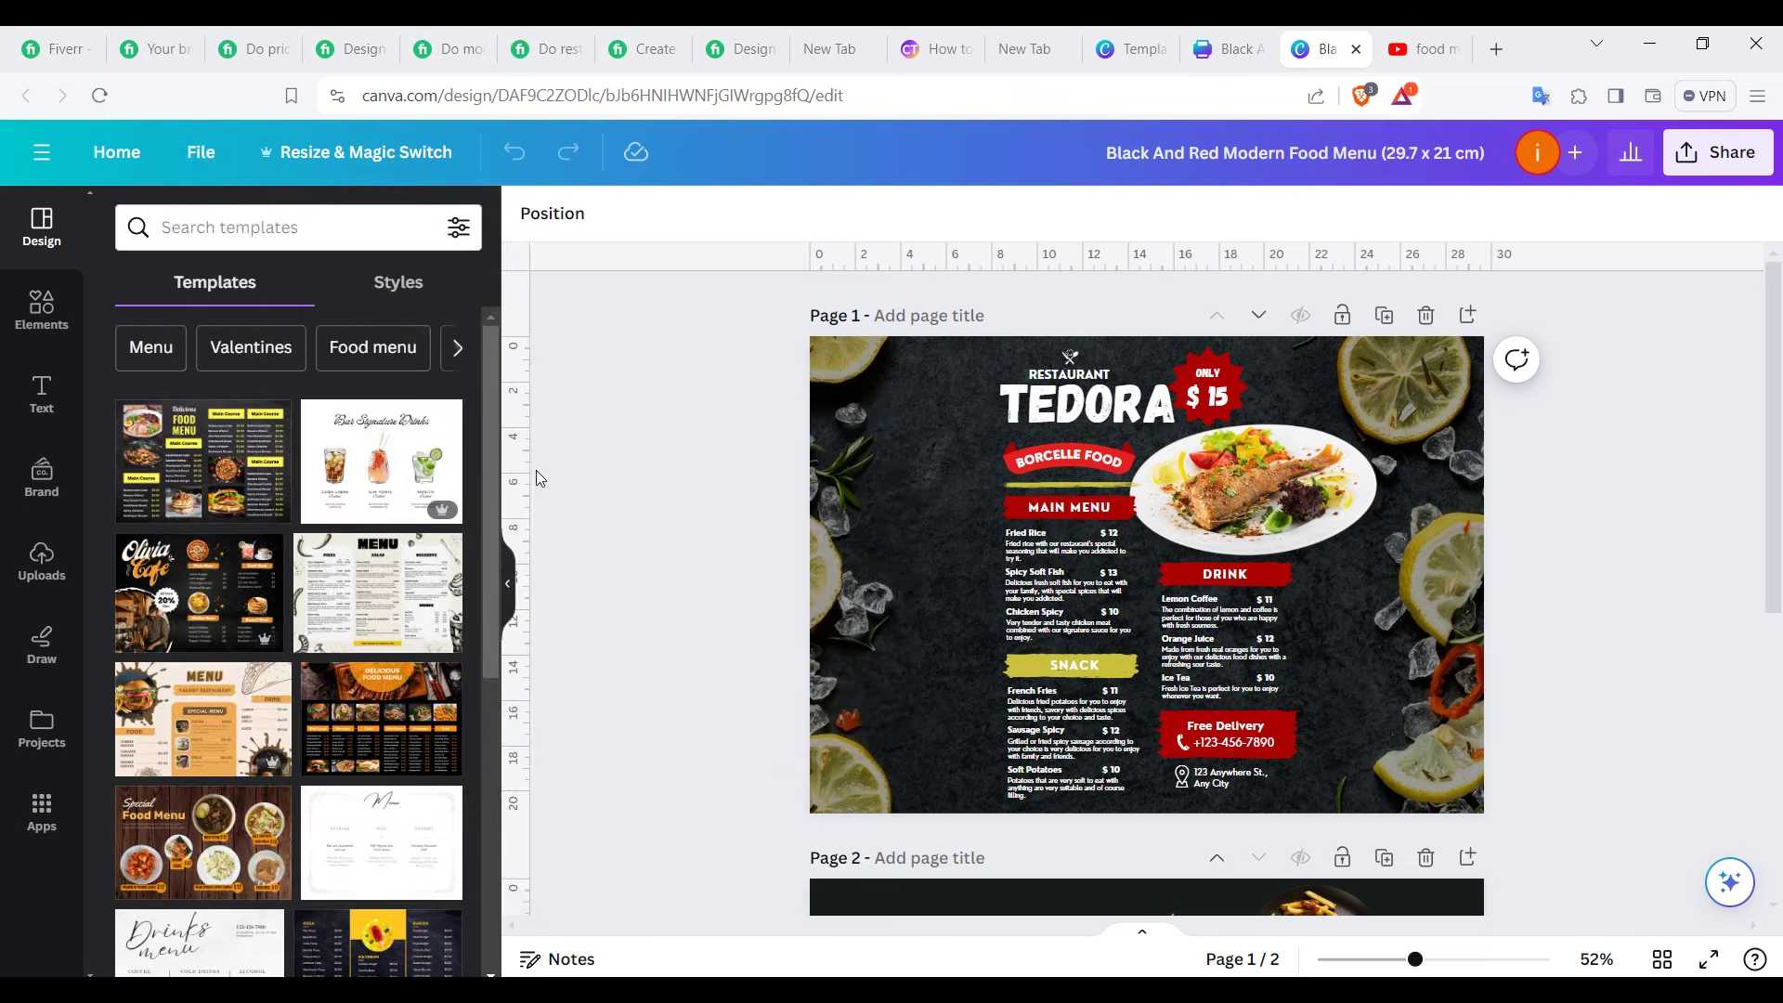
left_click_drag(527, 463, 1158, 375)
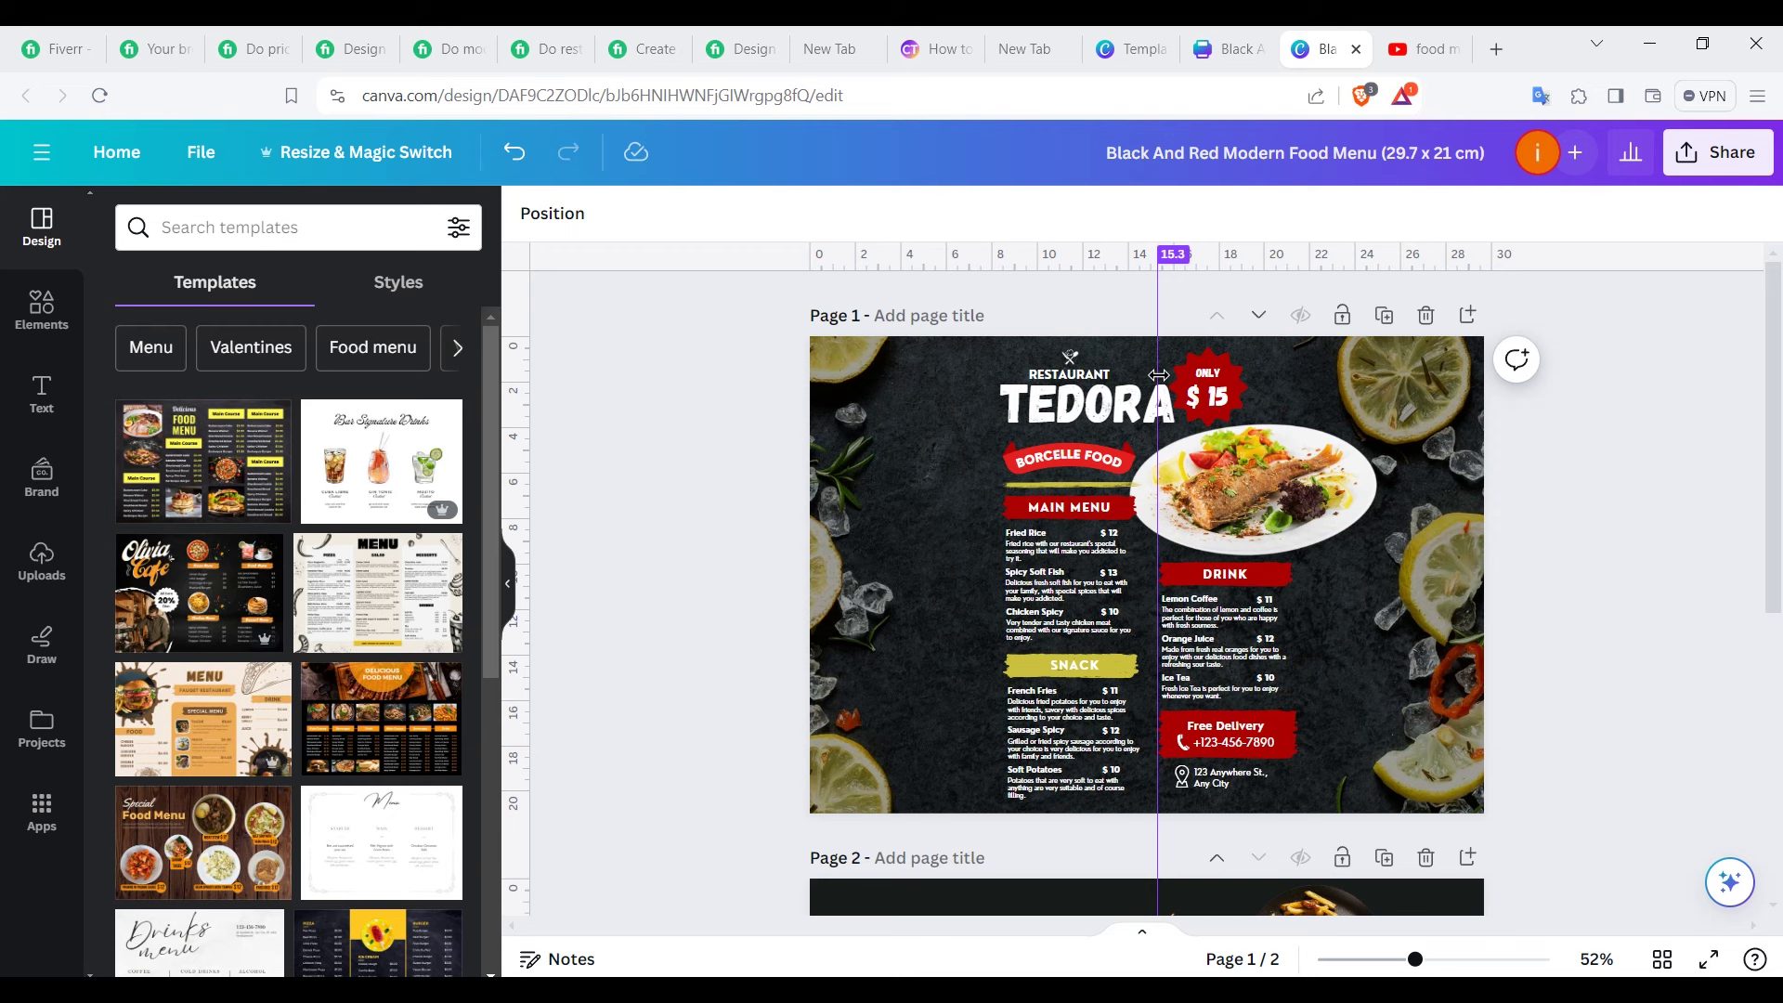
left_click_drag(1158, 376, 1152, 376)
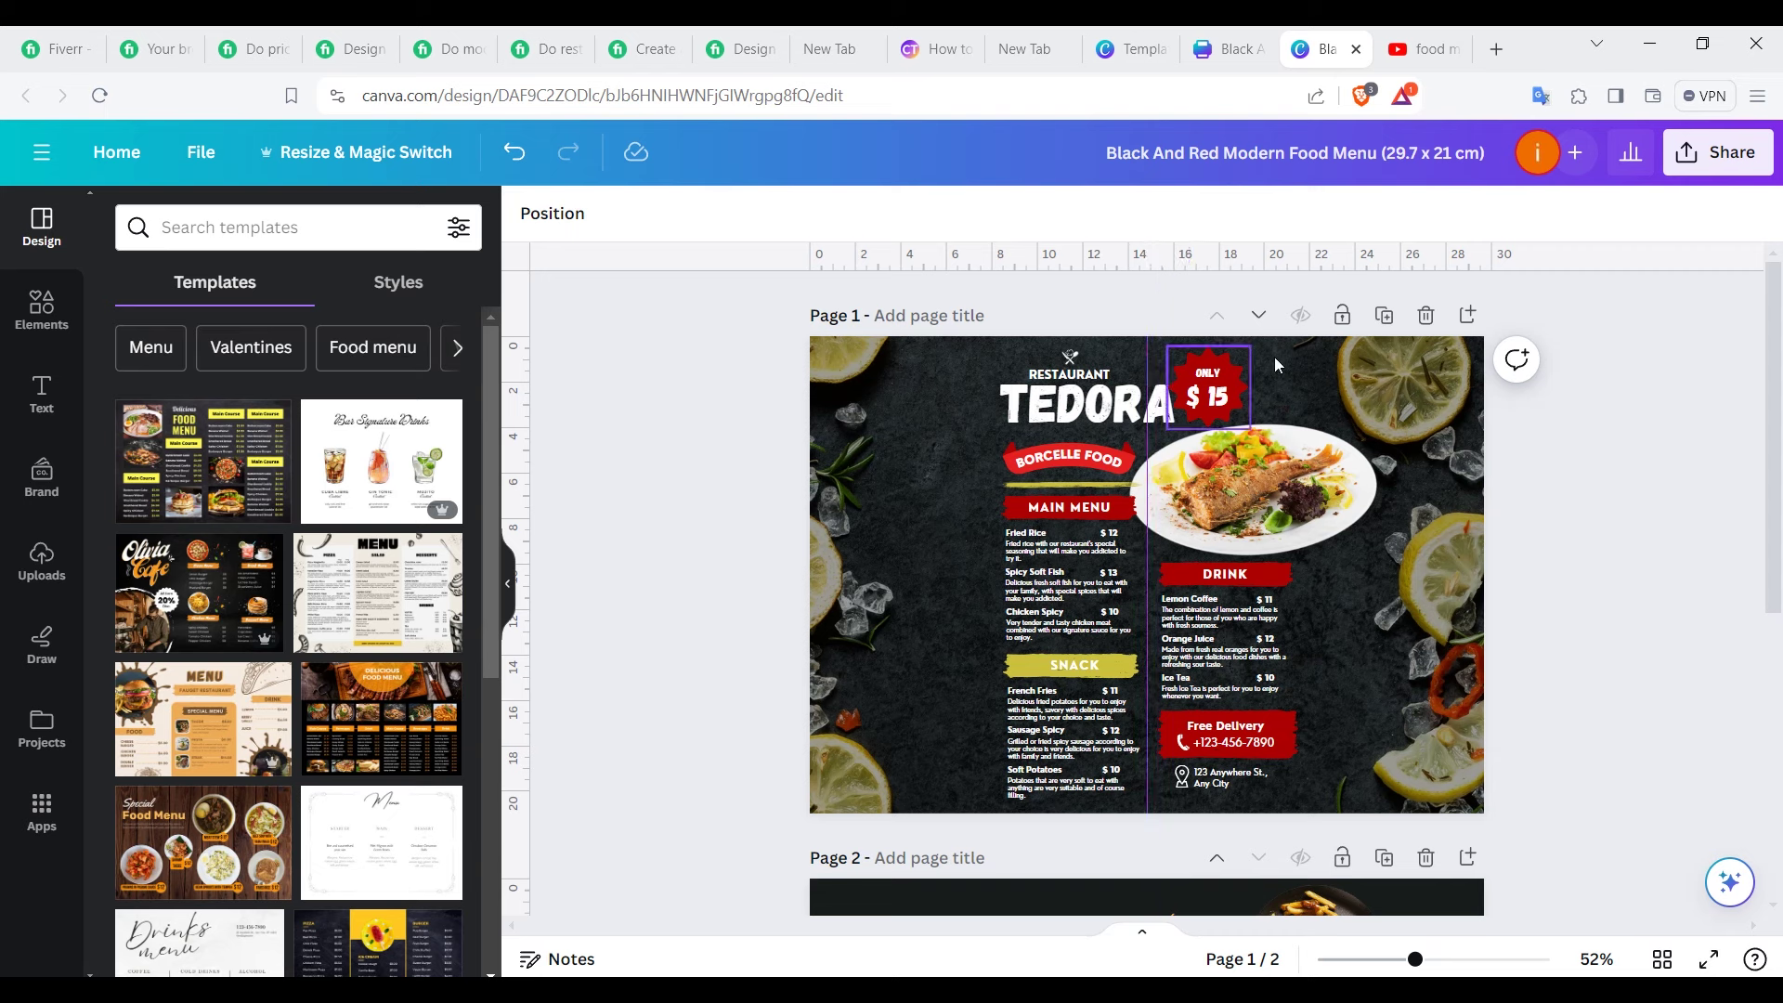
Step: Move the TEDORA title, the RESTAURANT label and the cutlery icon into the left half of page 1
left_click(1324, 385)
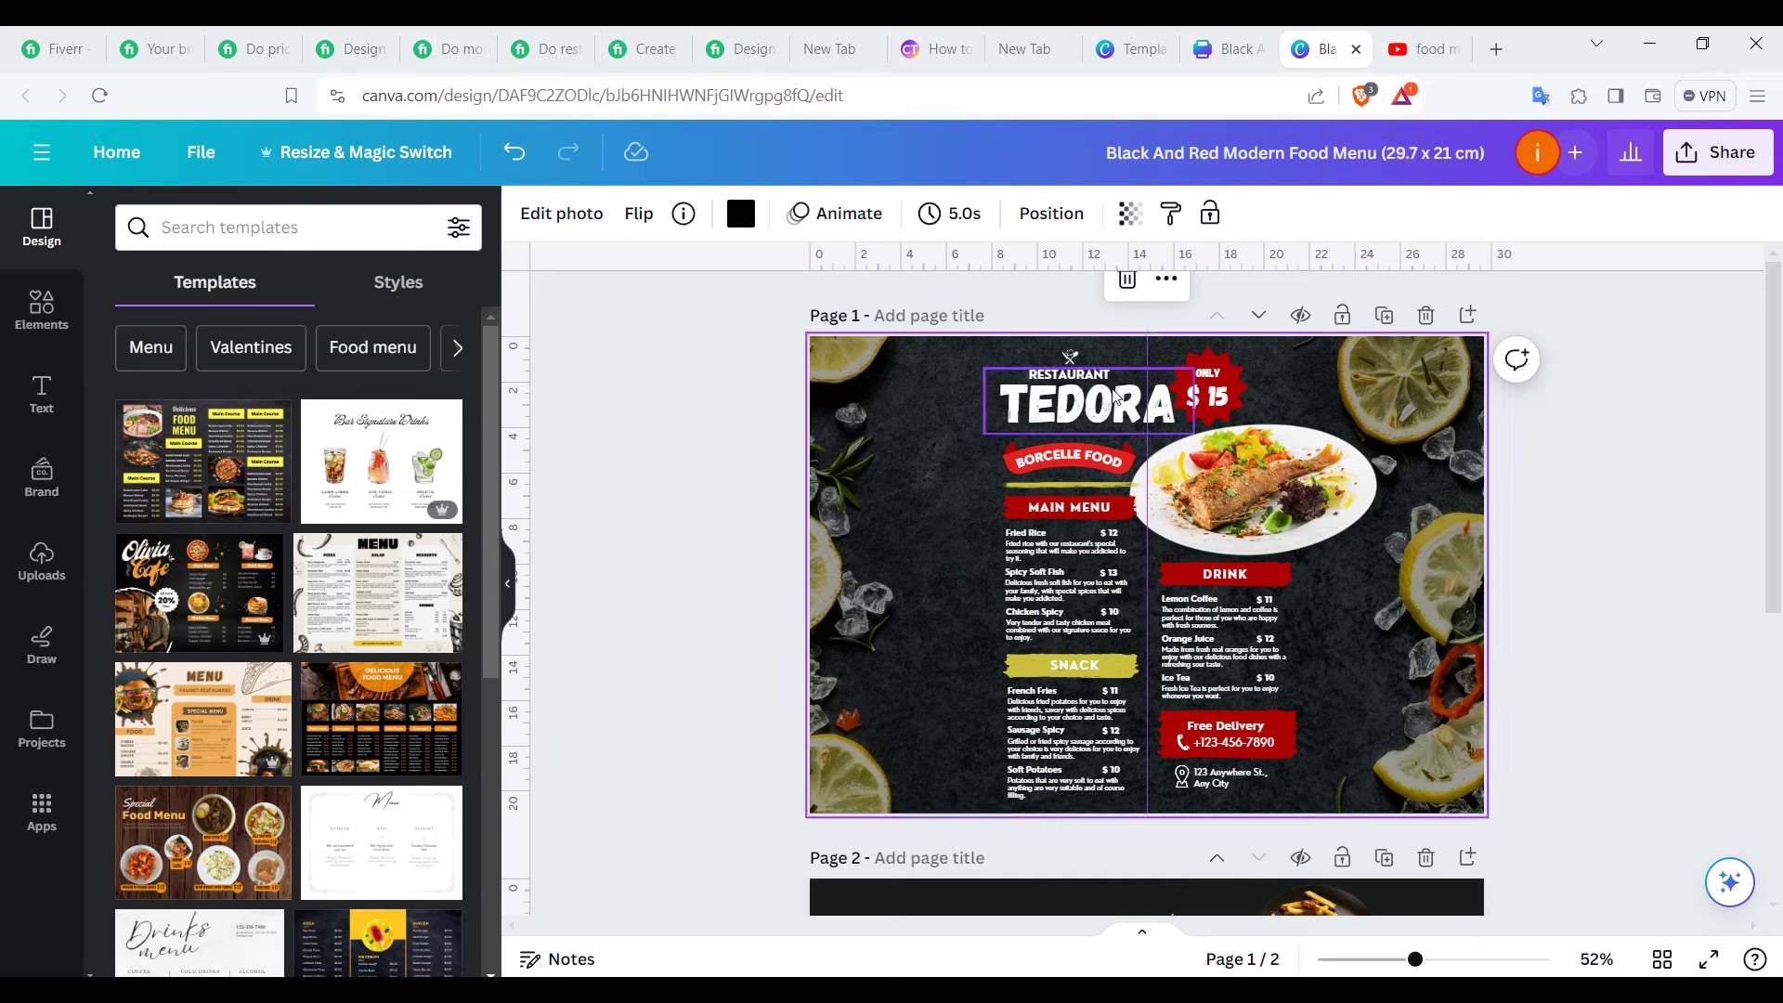
left_click_drag(1115, 397, 953, 407)
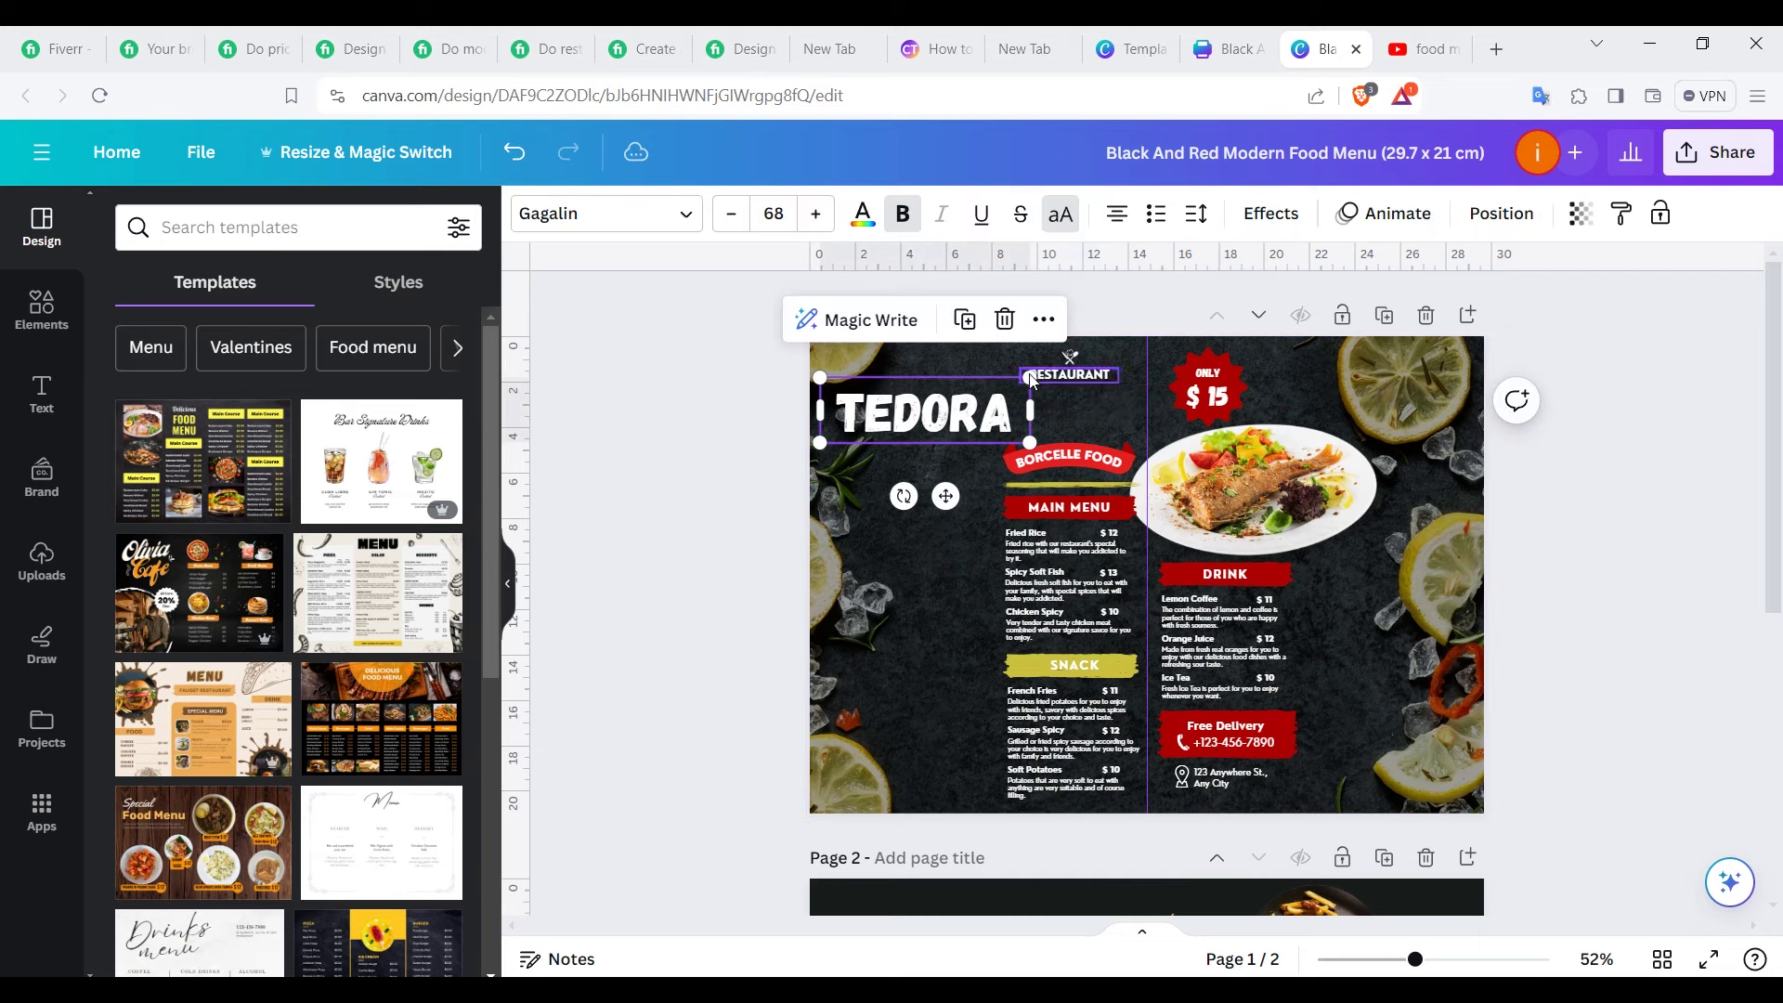
left_click_drag(1084, 375, 922, 372)
left_click_drag(1070, 357, 905, 353)
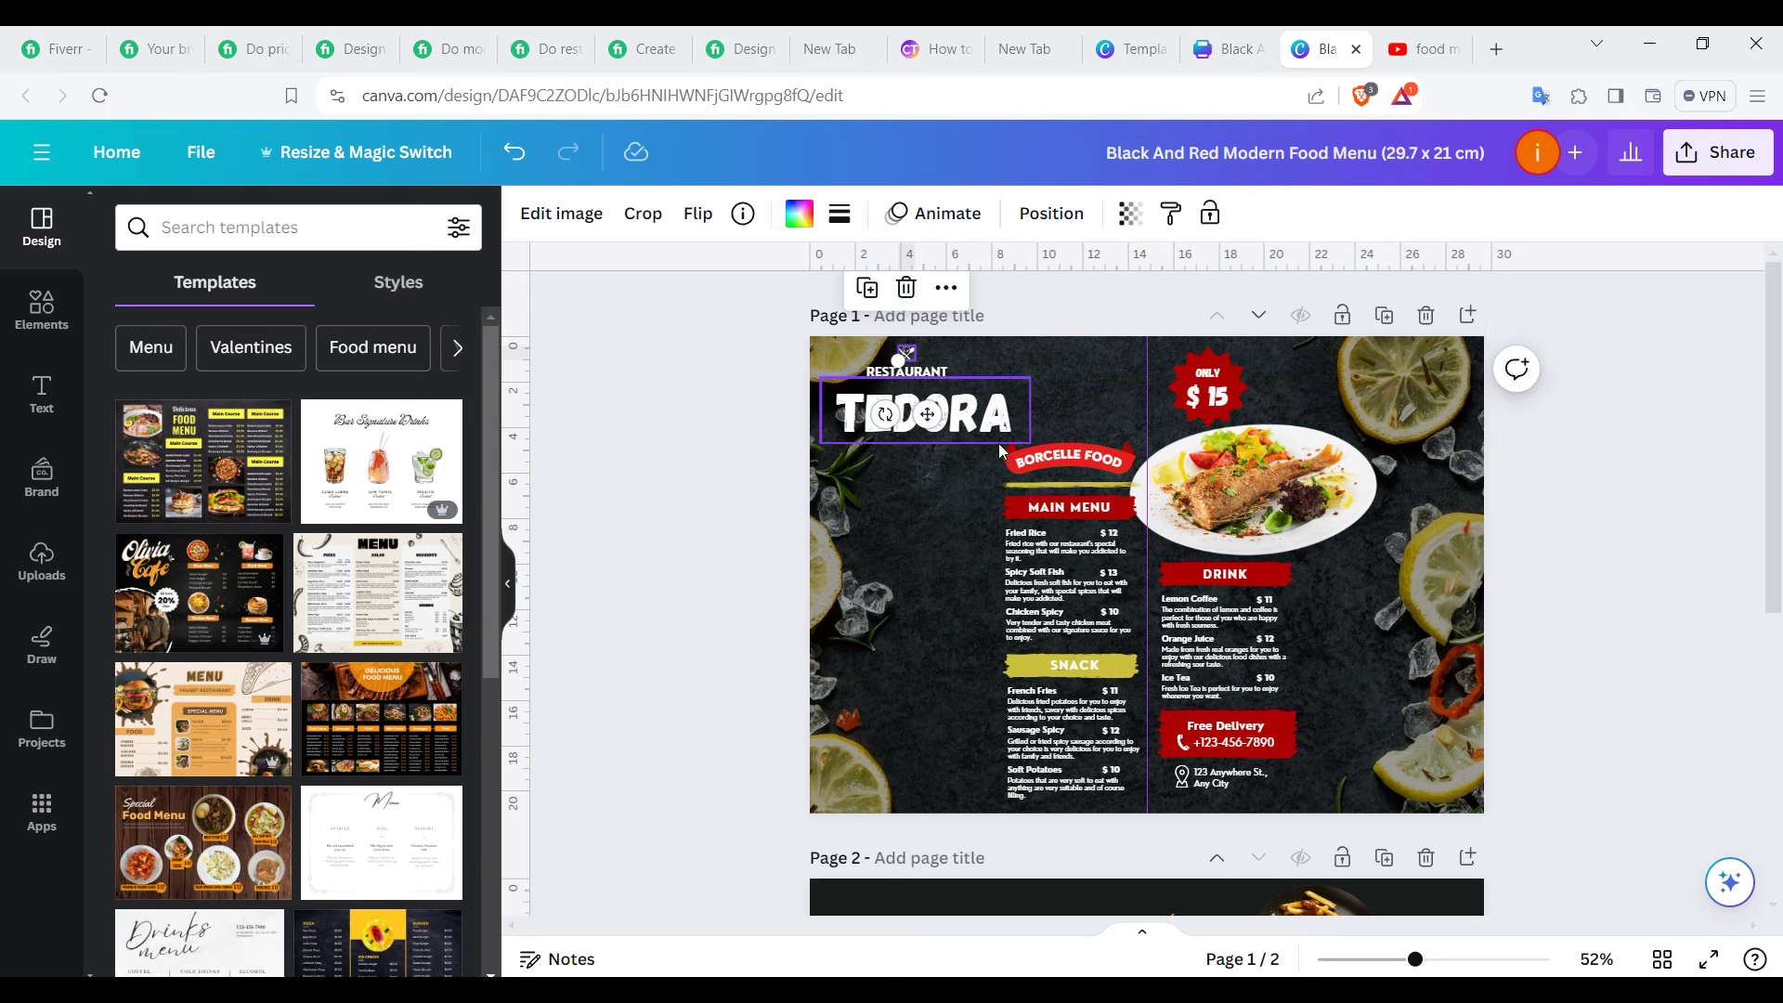
Step: Move the Borcelle Food, Main Menu and Snack column into the left half and shift the TEDORA title and RESTAURANT label right above it
left_click_drag(1000, 451, 1093, 804)
left_click_drag(1071, 668, 955, 678)
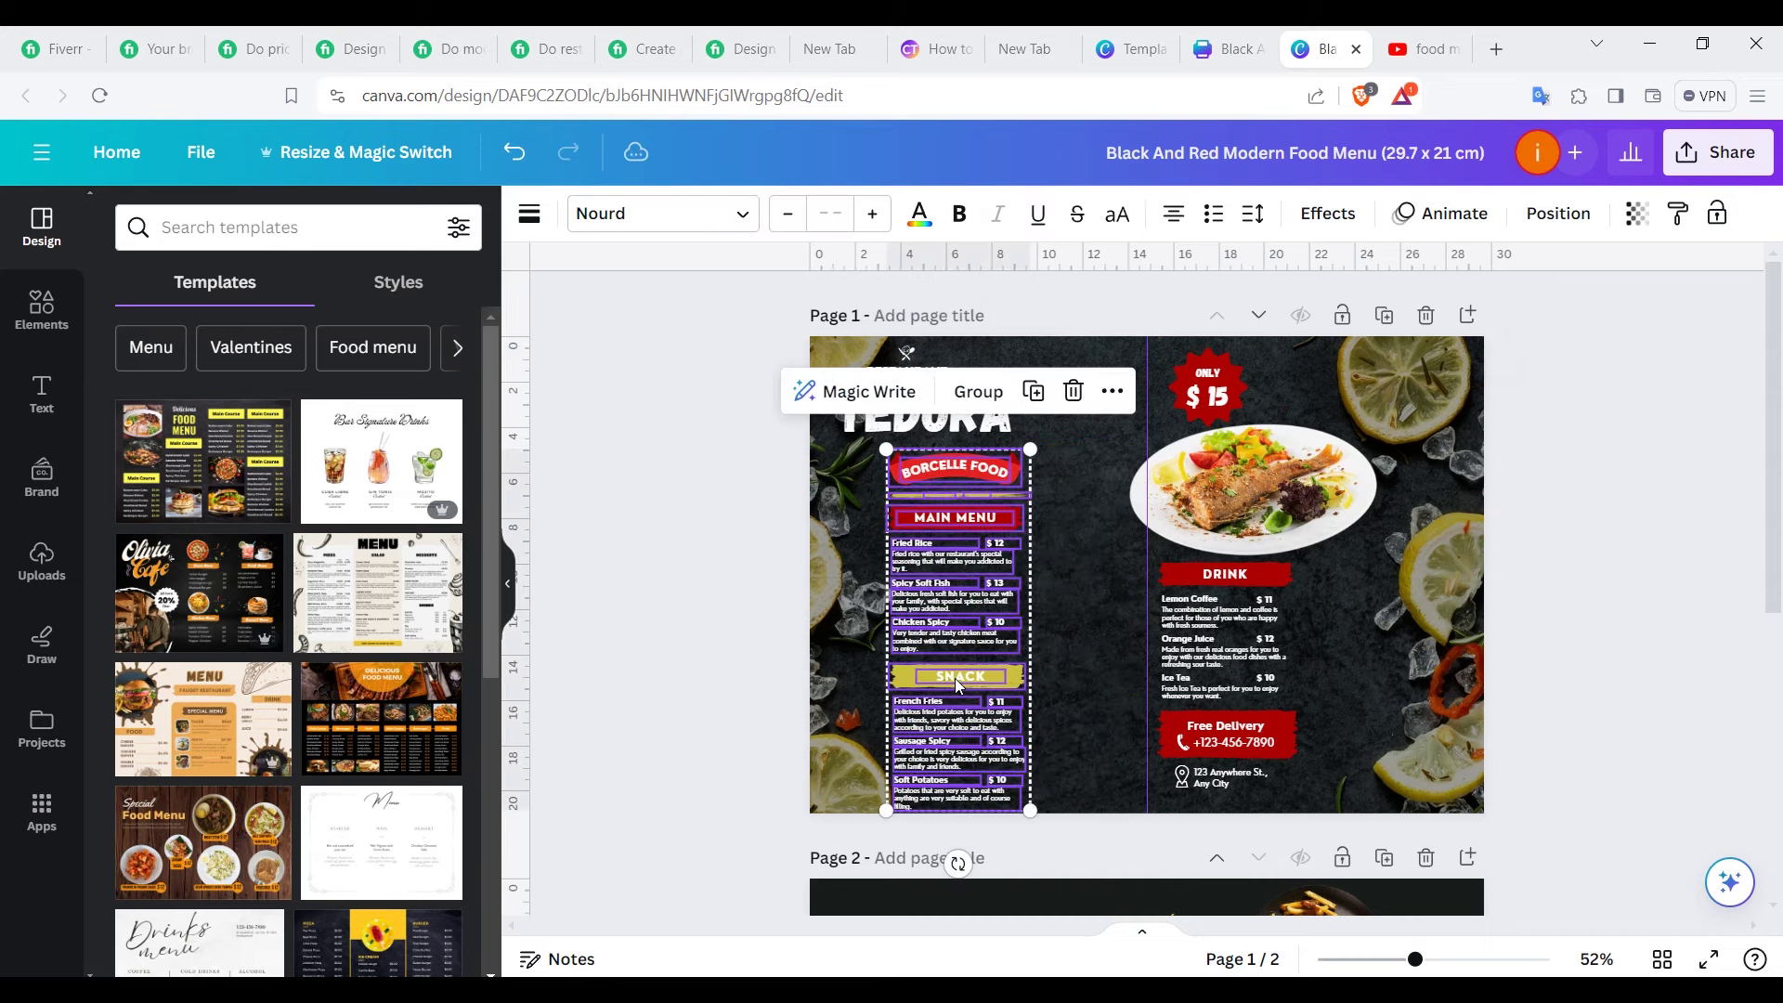
left_click(939, 427)
left_click_drag(939, 427, 1001, 423)
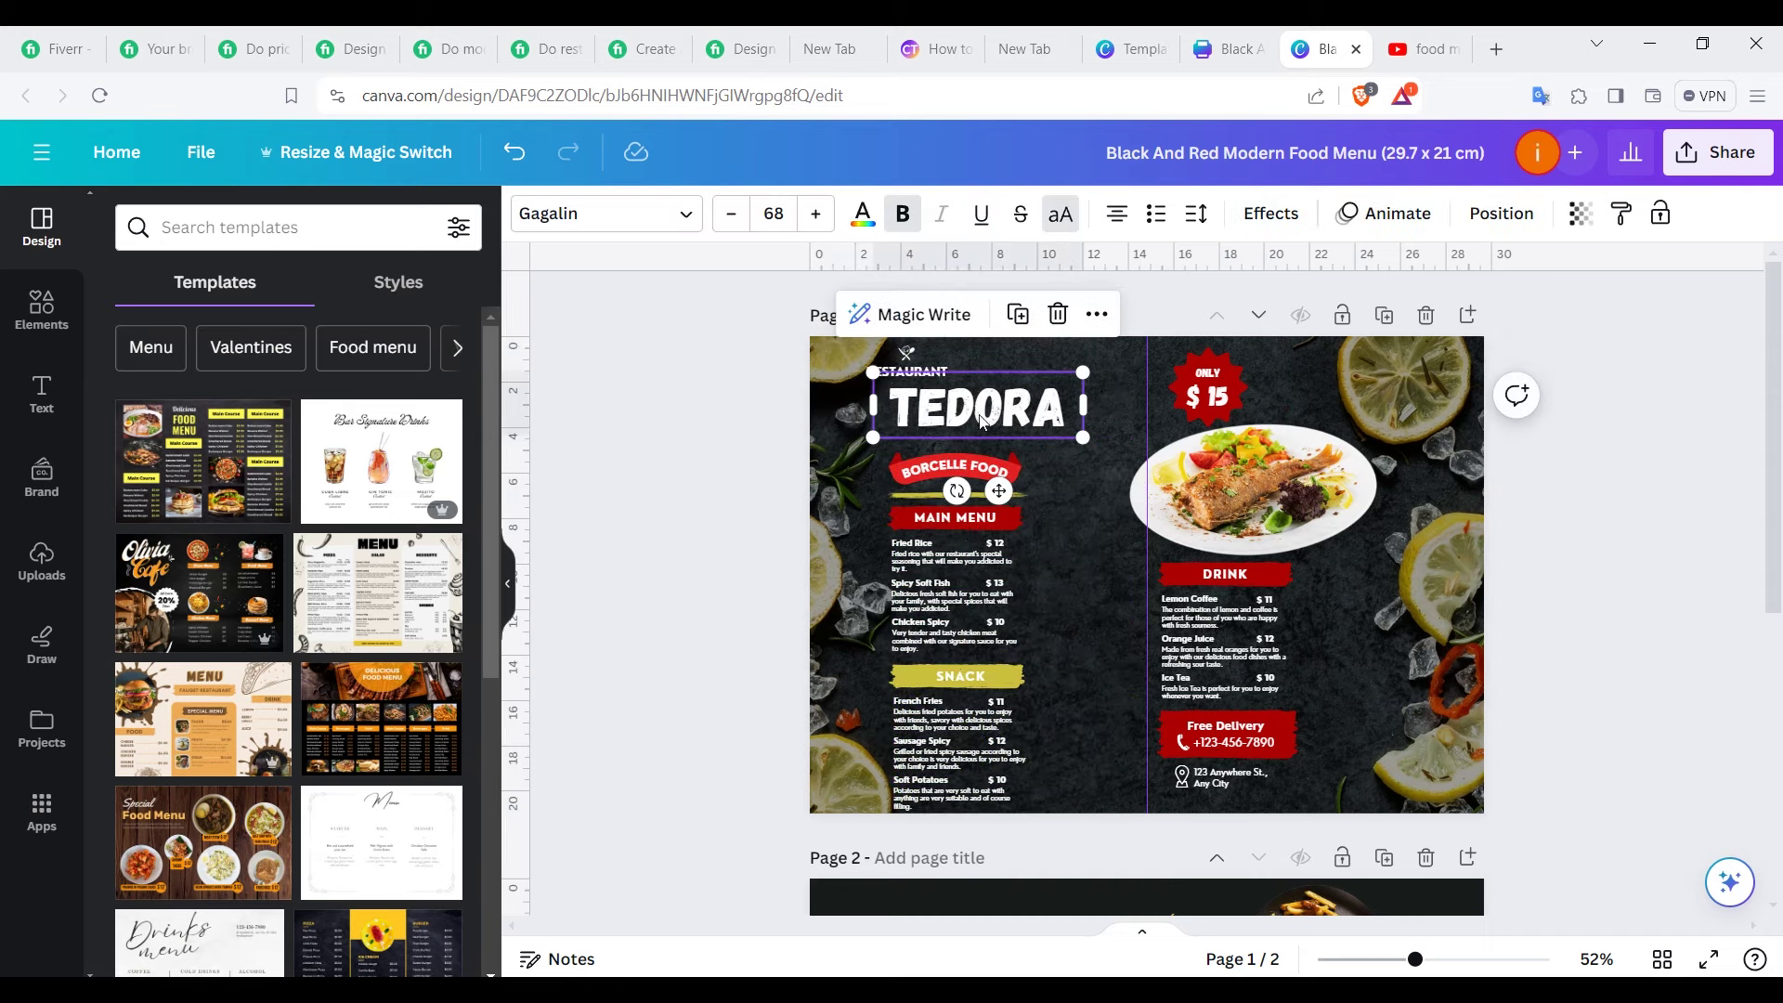
left_click(915, 375)
left_click_drag(916, 374, 973, 369)
Step: Move the fish plate photo slightly up and to the right within the right half of page 1
left_click(1235, 490)
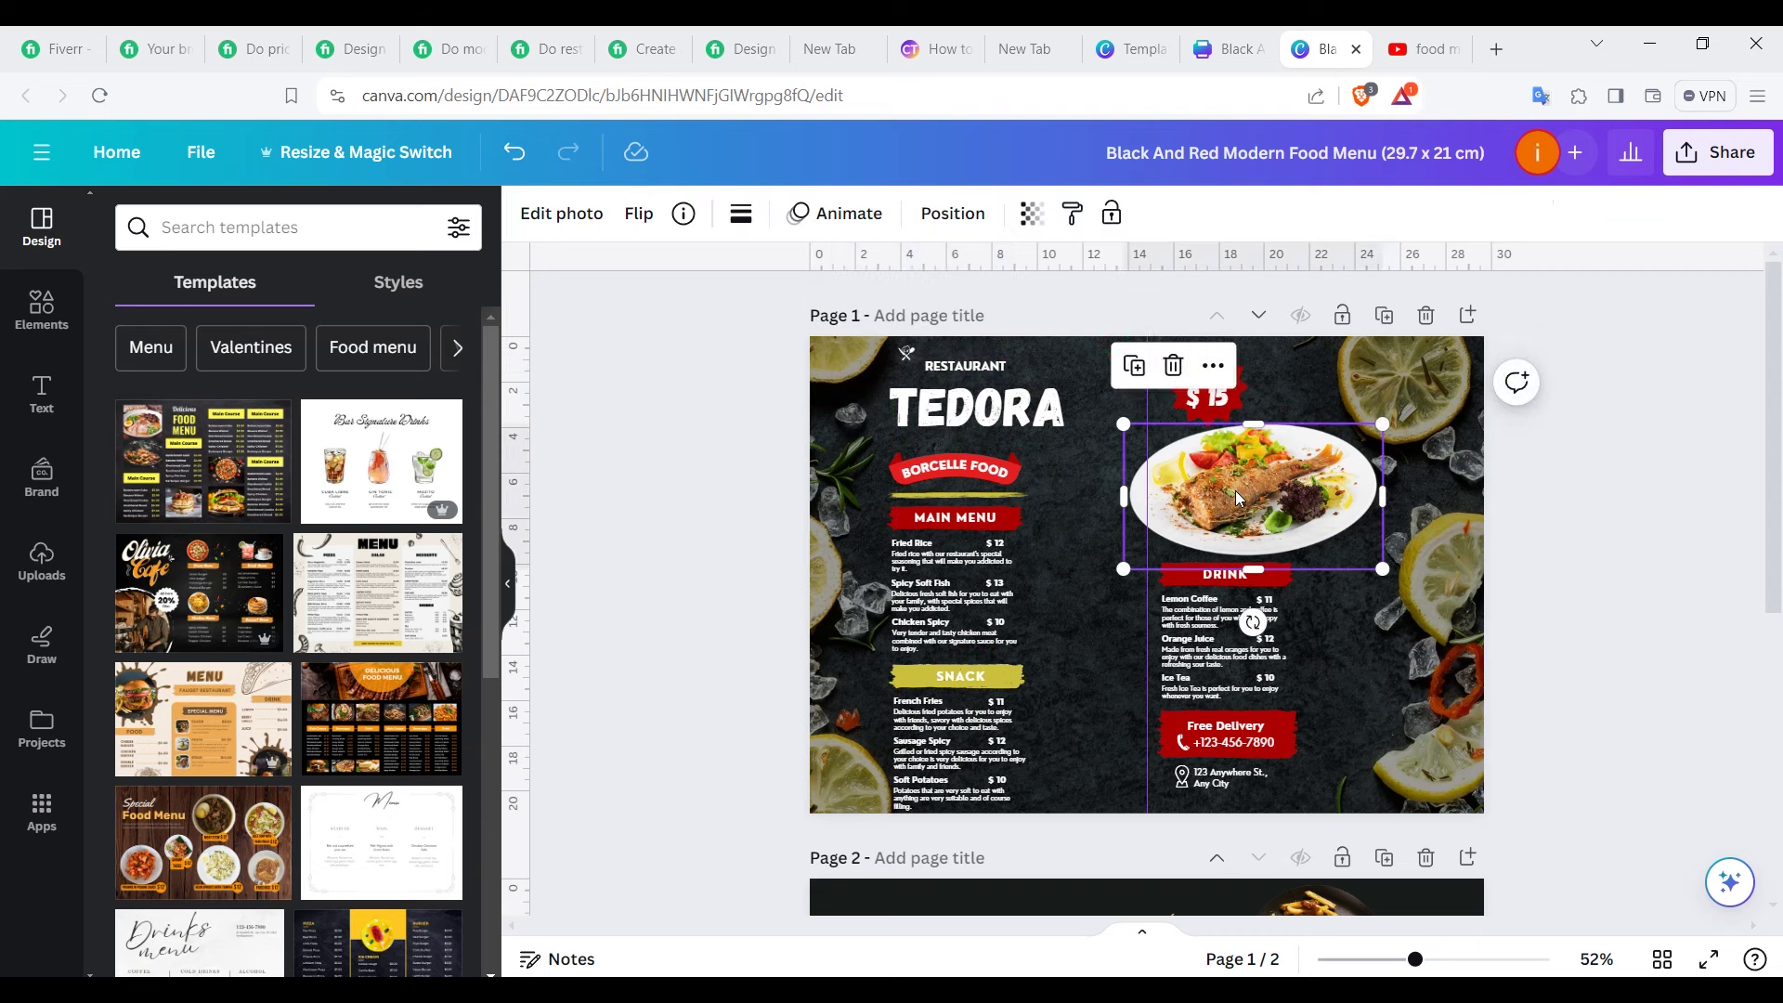
left_click_drag(1235, 490, 1289, 472)
left_click(1236, 602)
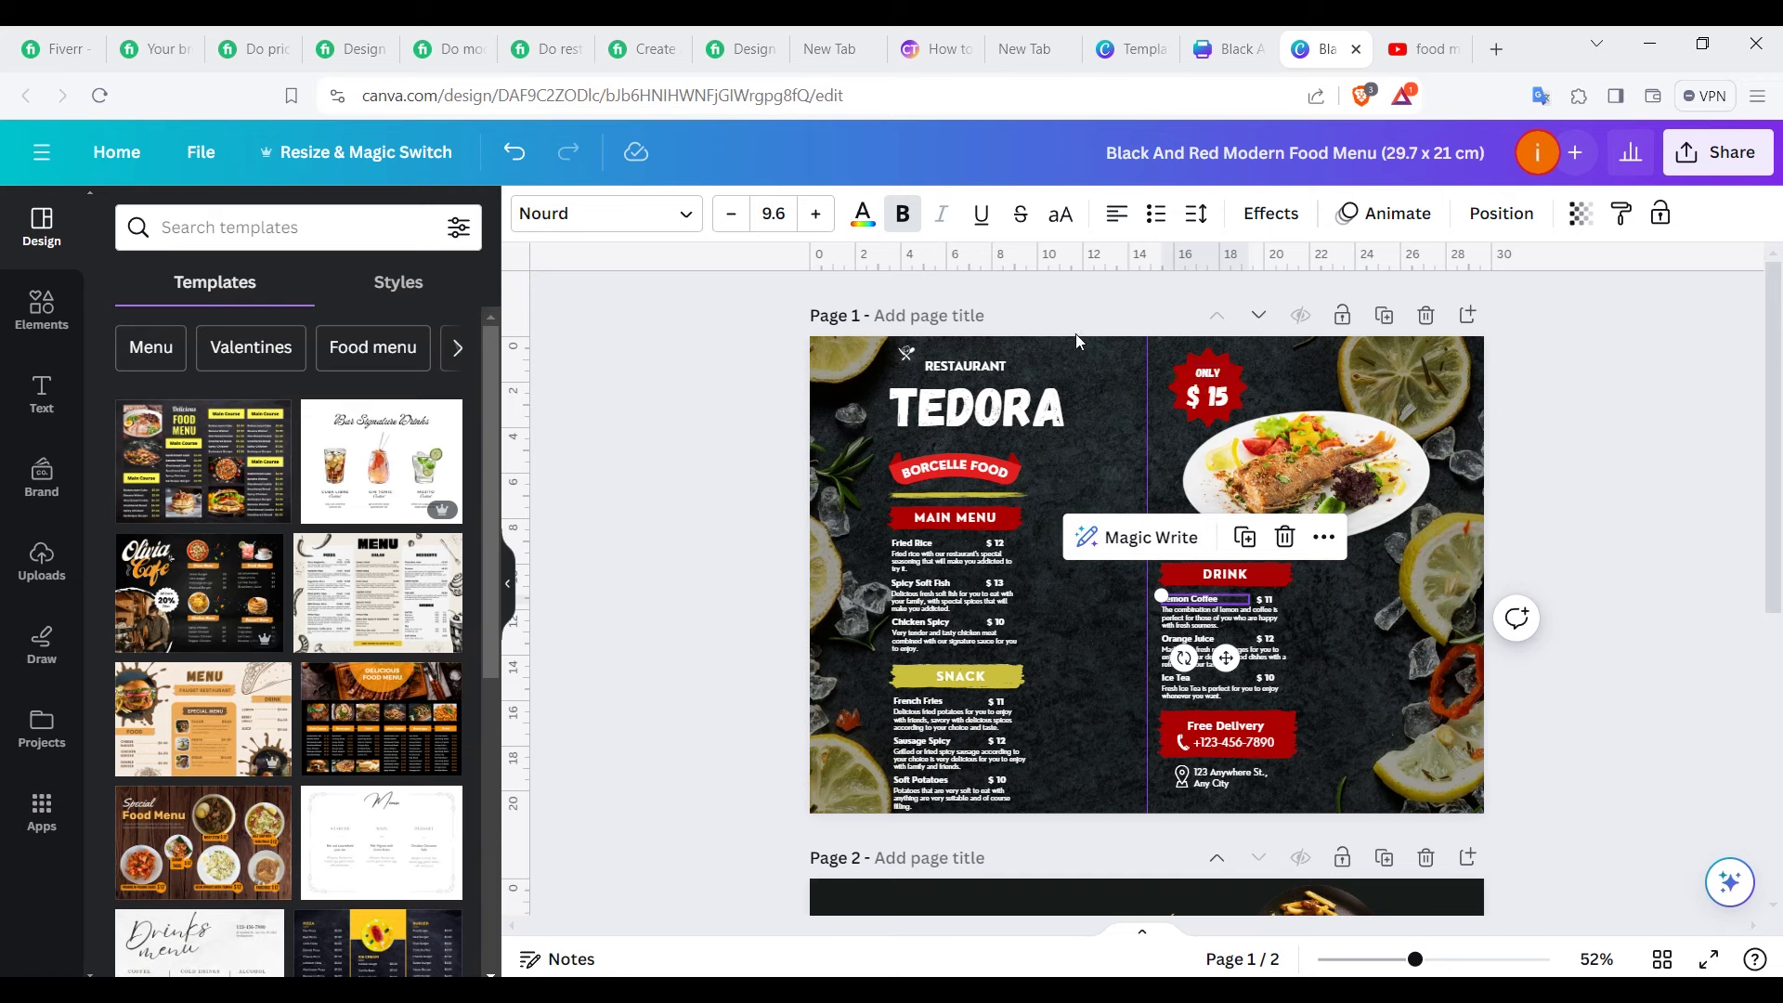
Step: Divide page 1 into three panels by adding a vertical guide at 9.0 cm and moving the centre guide to about 21 cm
left_click_drag(526, 458, 1011, 411)
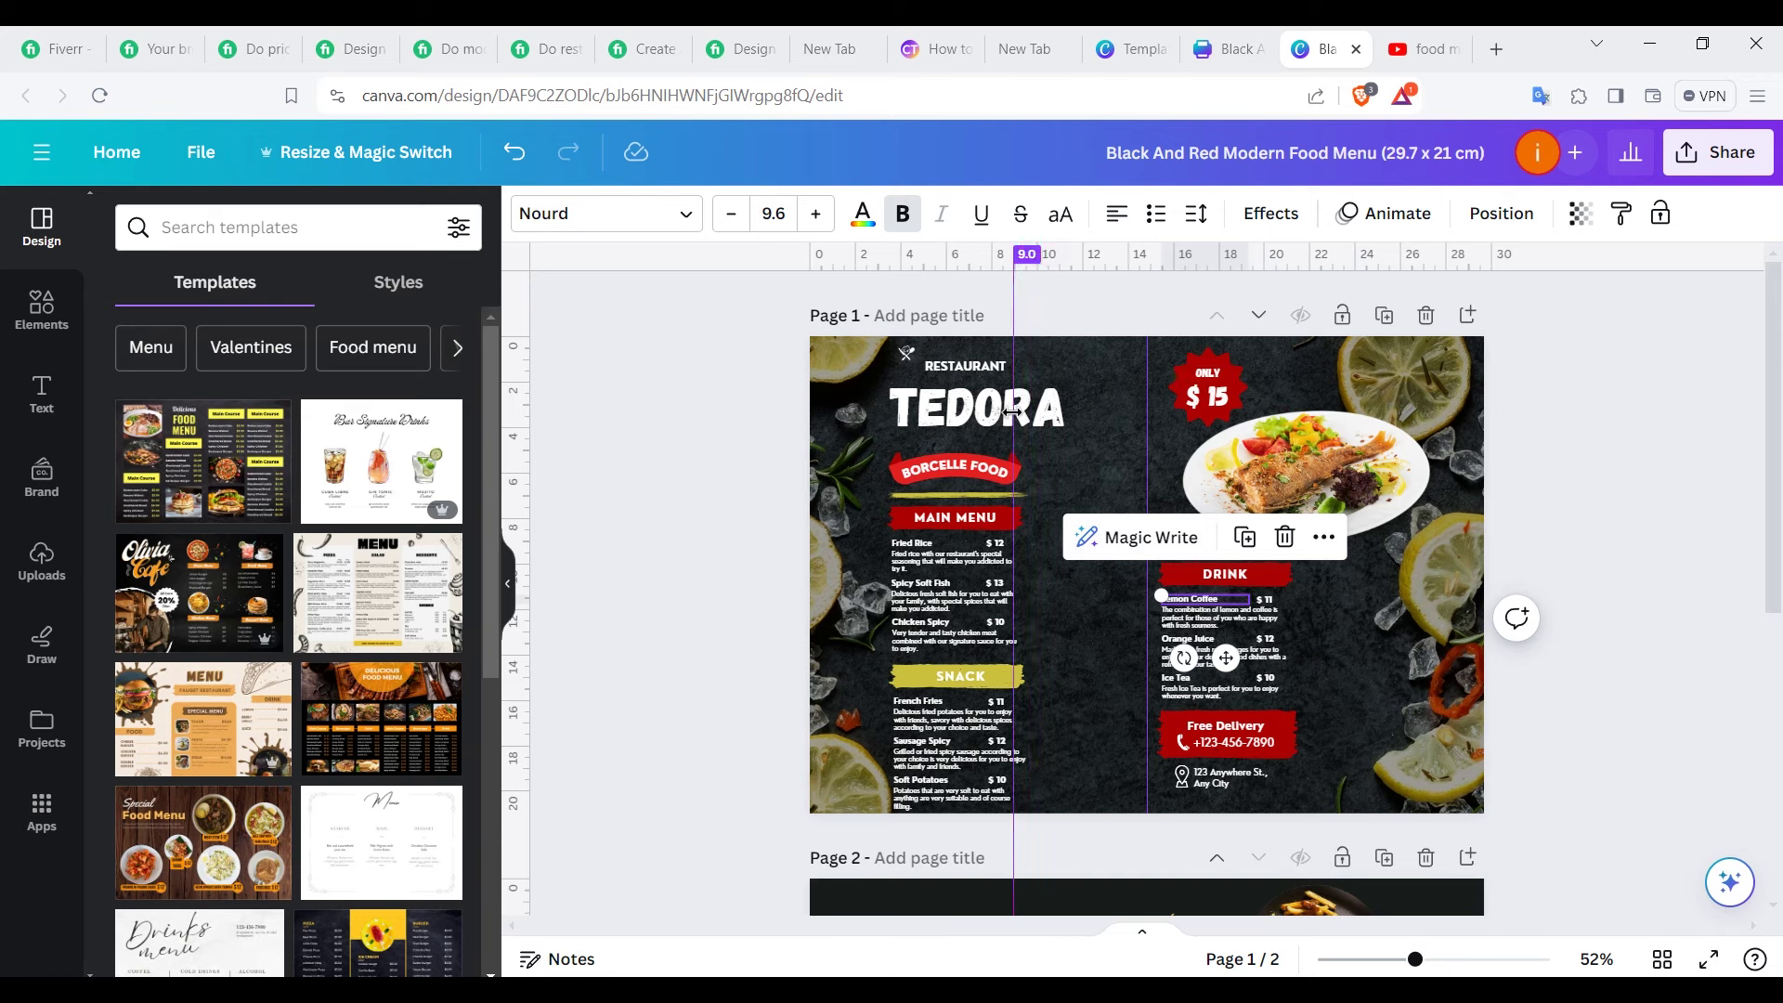
left_click(1145, 426)
left_click_drag(1145, 426, 1282, 443)
Step: Switch to the Fiverr restaurant menu gigs, review the Premium and Standard package contents, and return to the resized menu in Canva
left_click(726, 49)
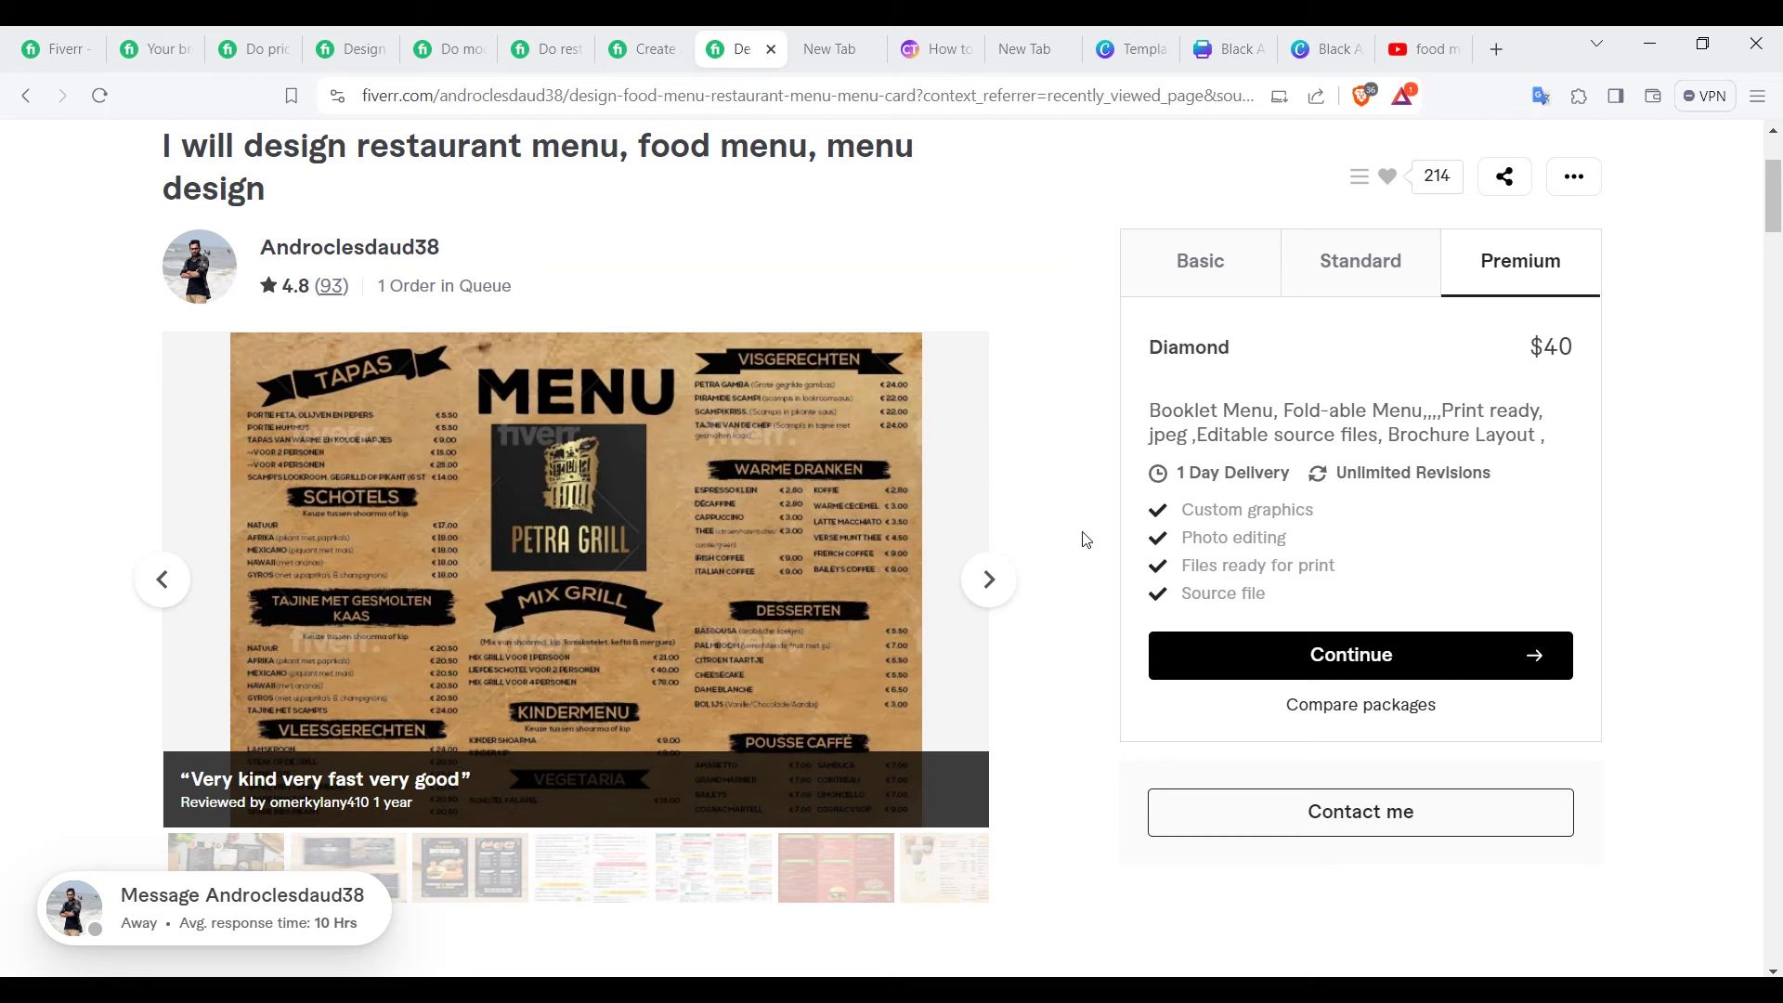
left_click(653, 51)
left_click(1324, 301)
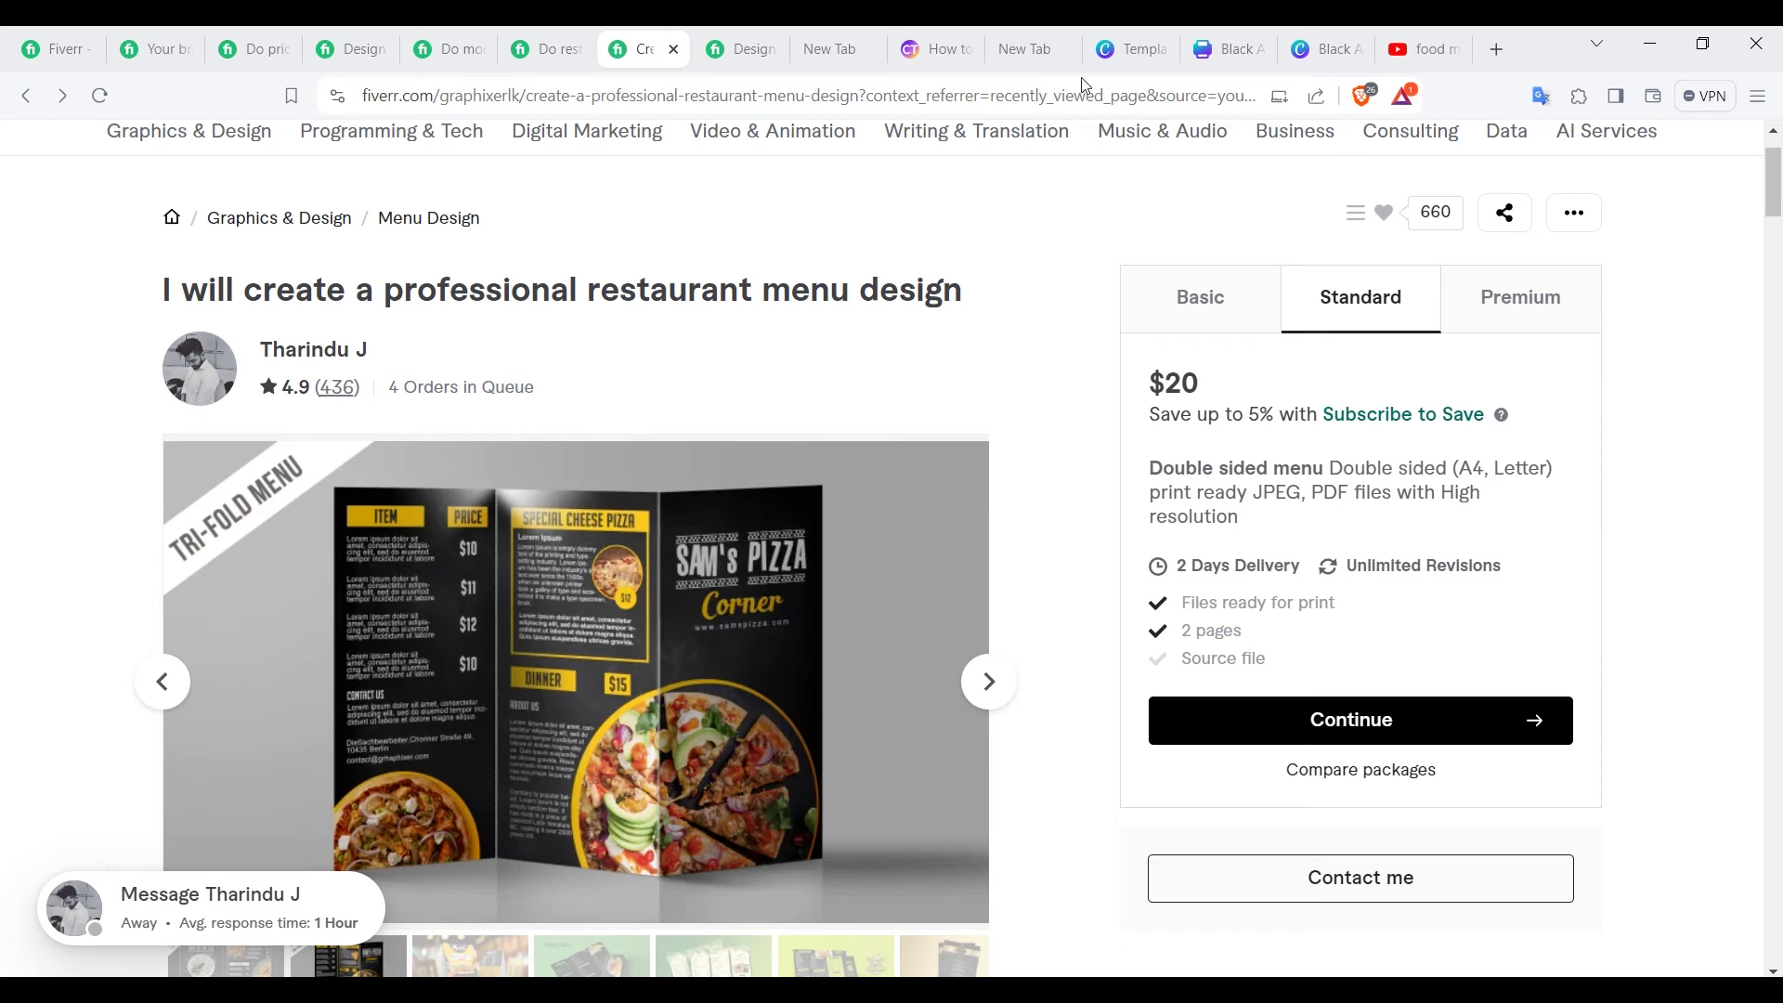
left_click(1212, 41)
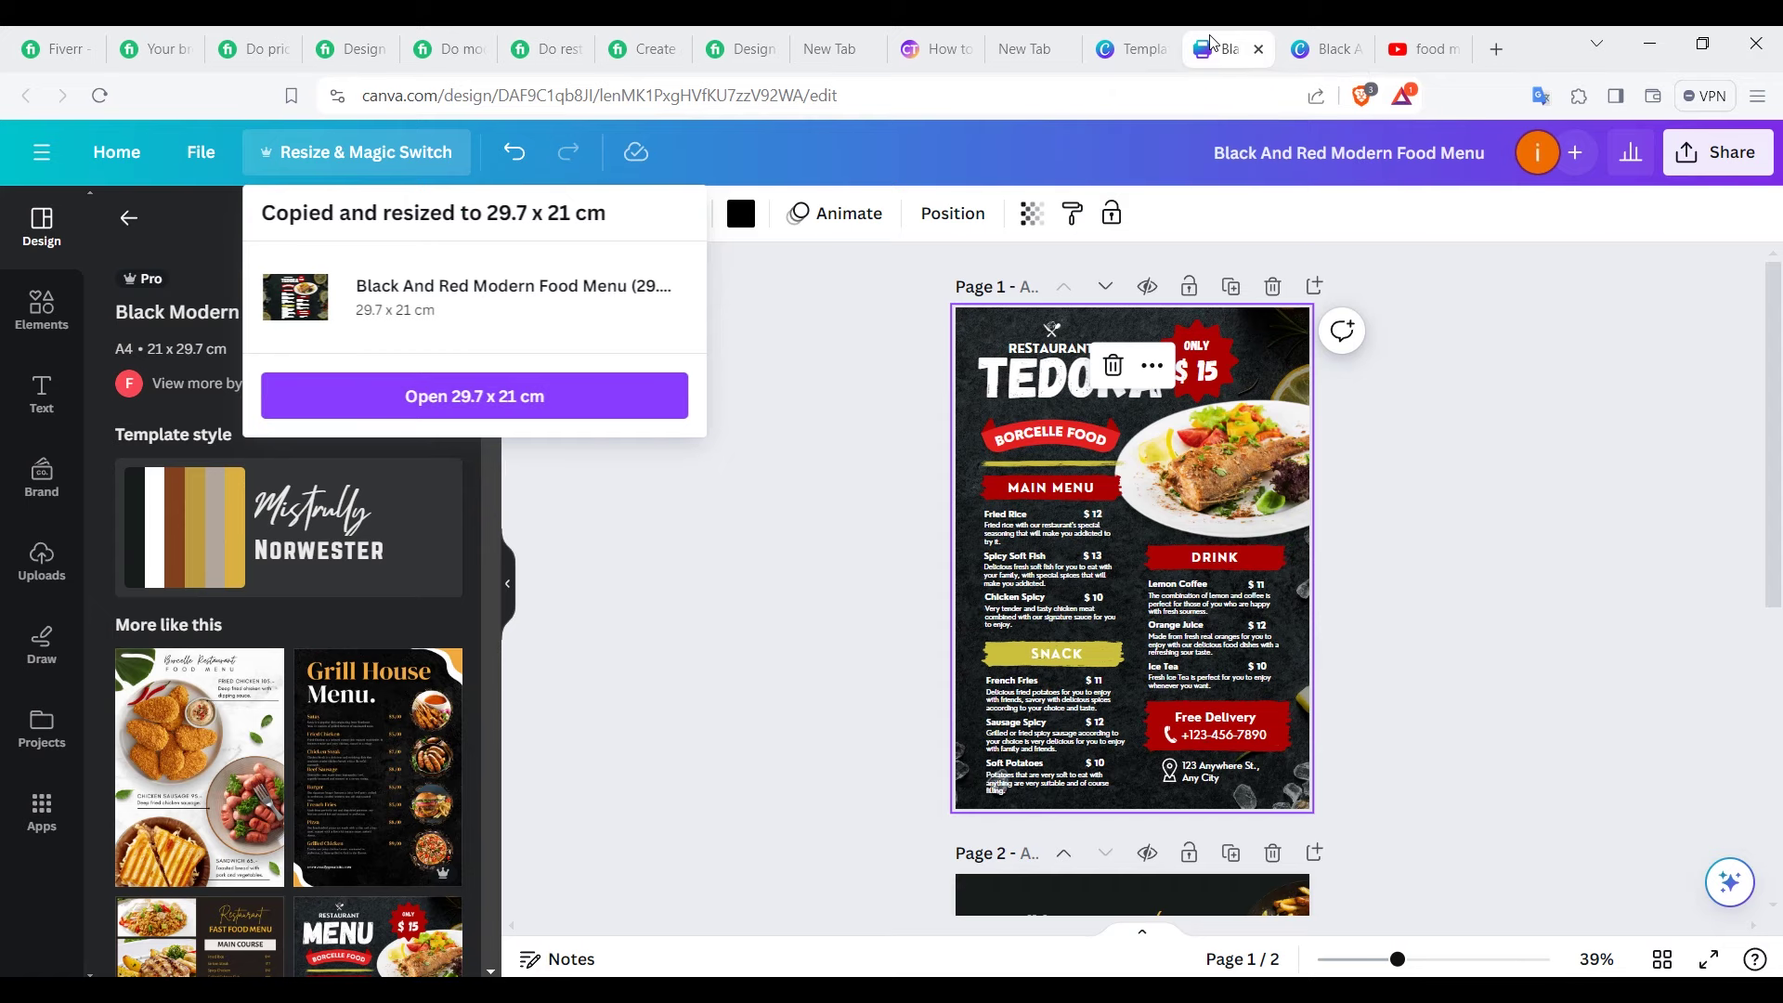
left_click(1328, 49)
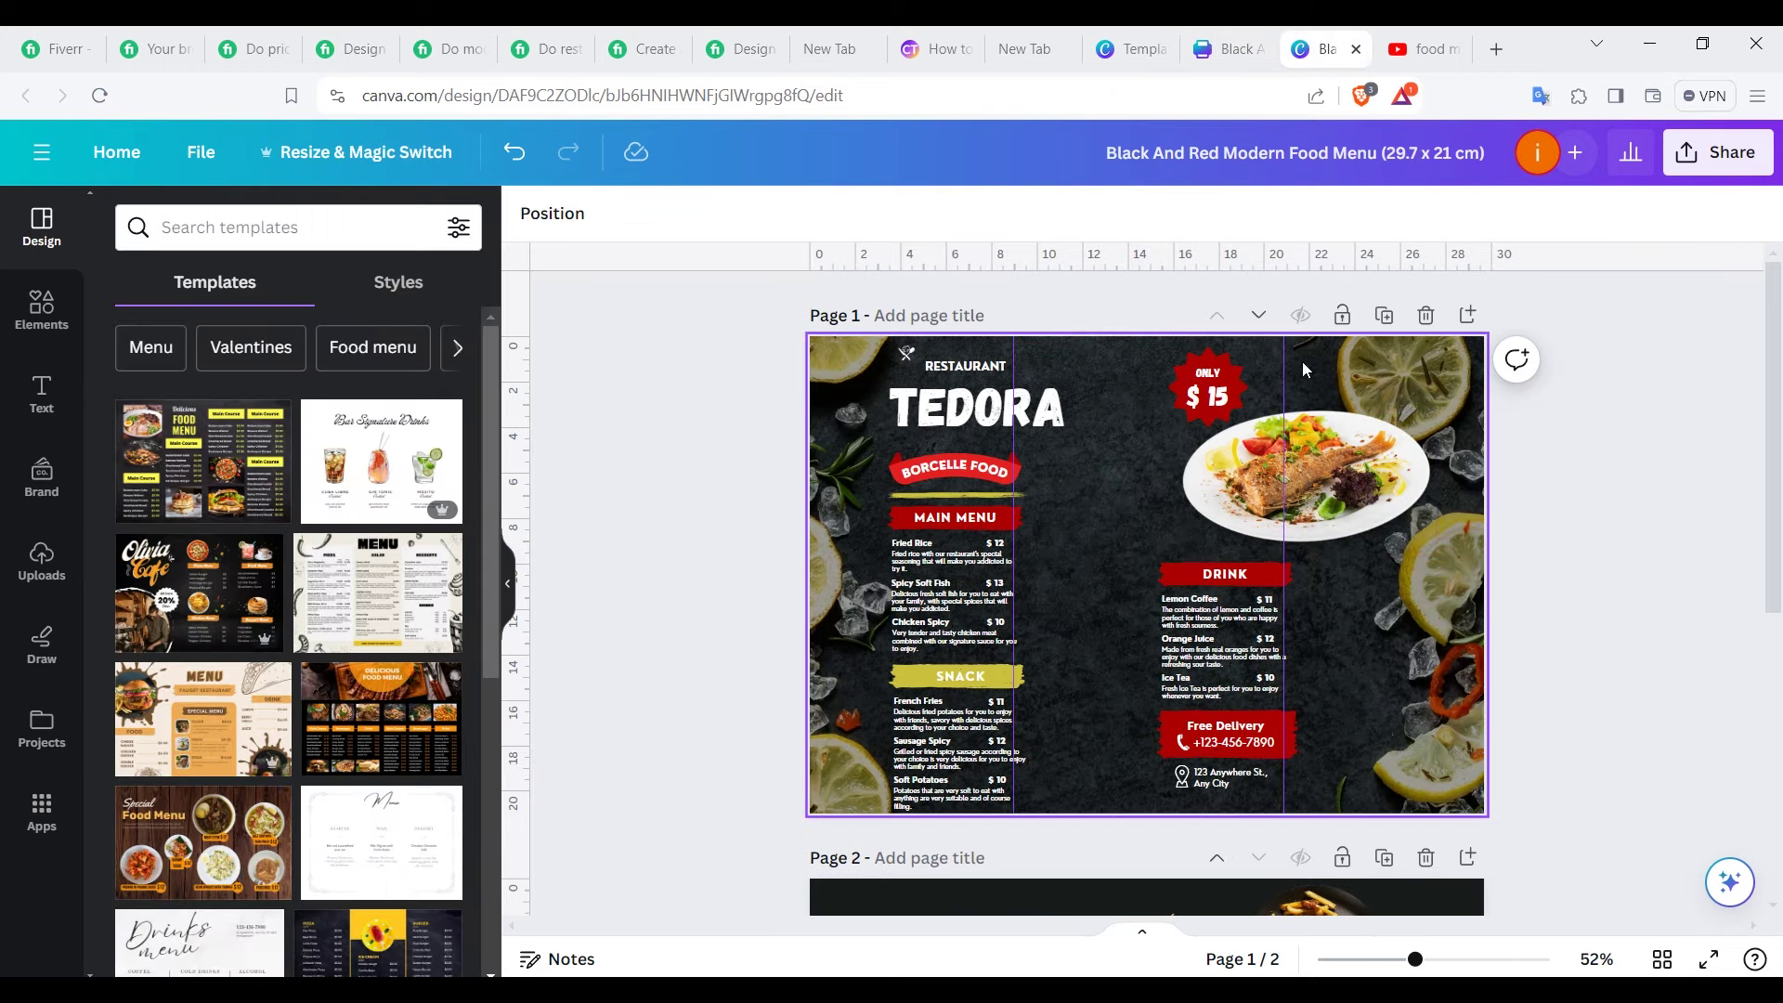
left_click(1347, 370)
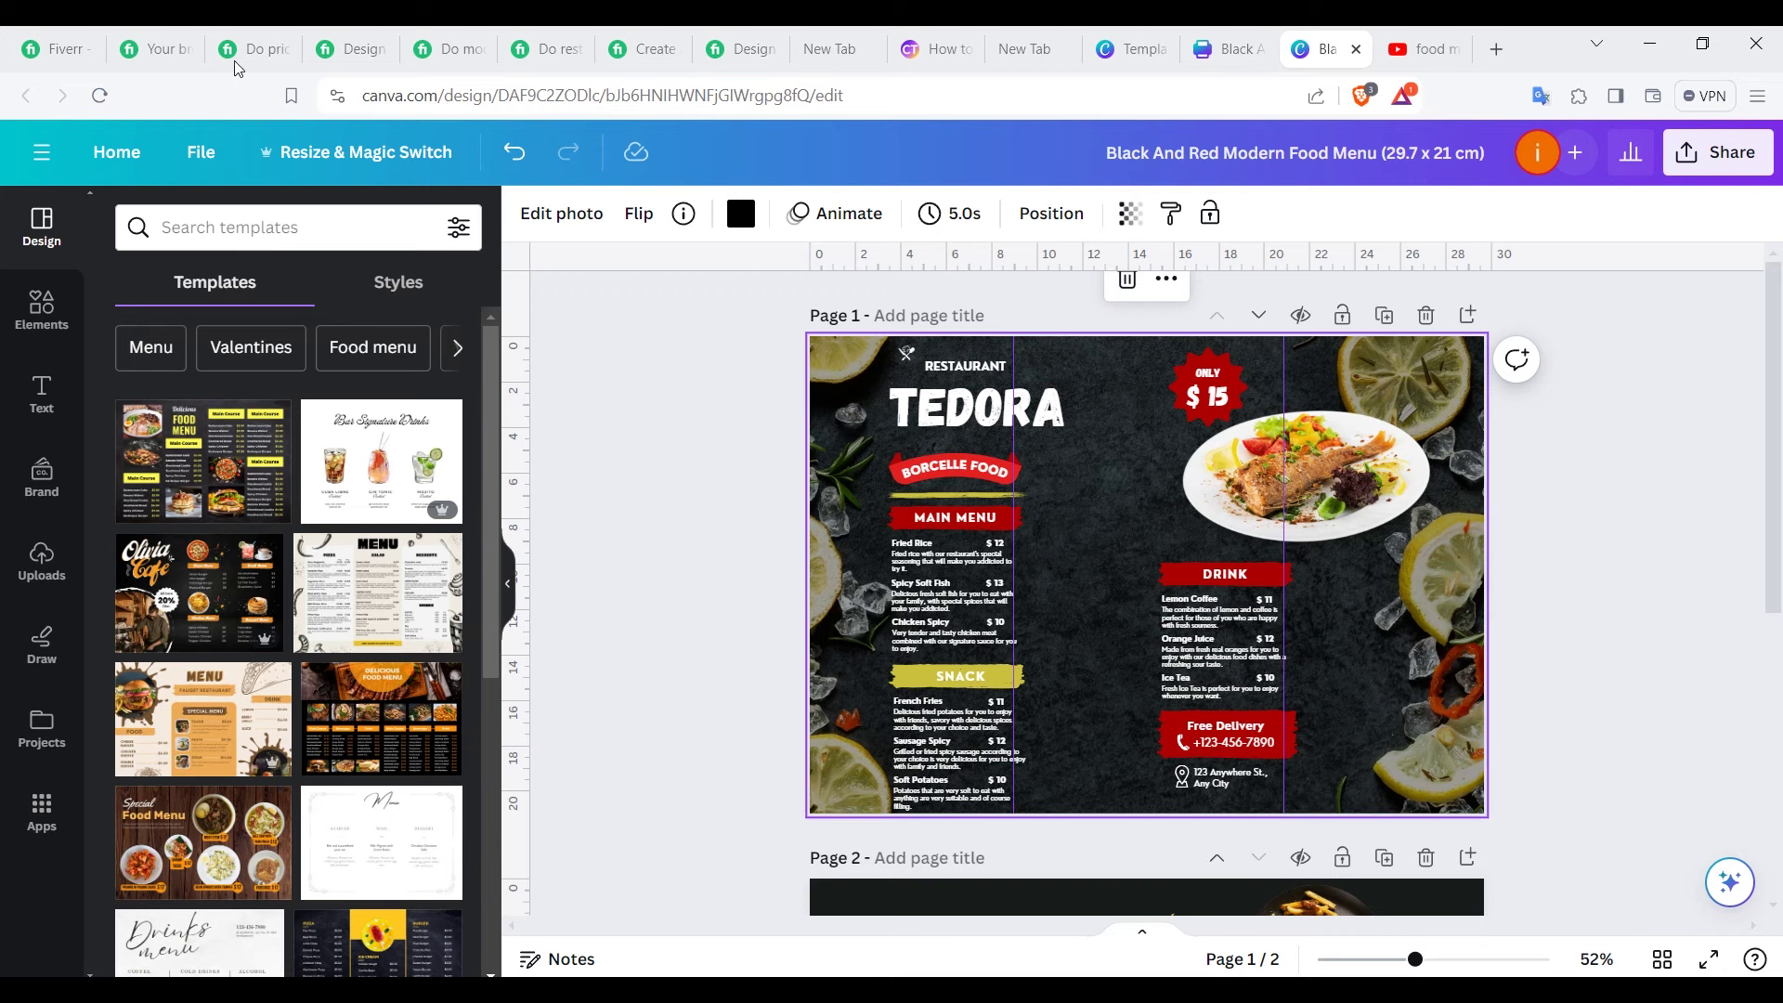
Step: Resize this design, without copying it, to a custom size of 32 x 25 cm
left_click(310, 156)
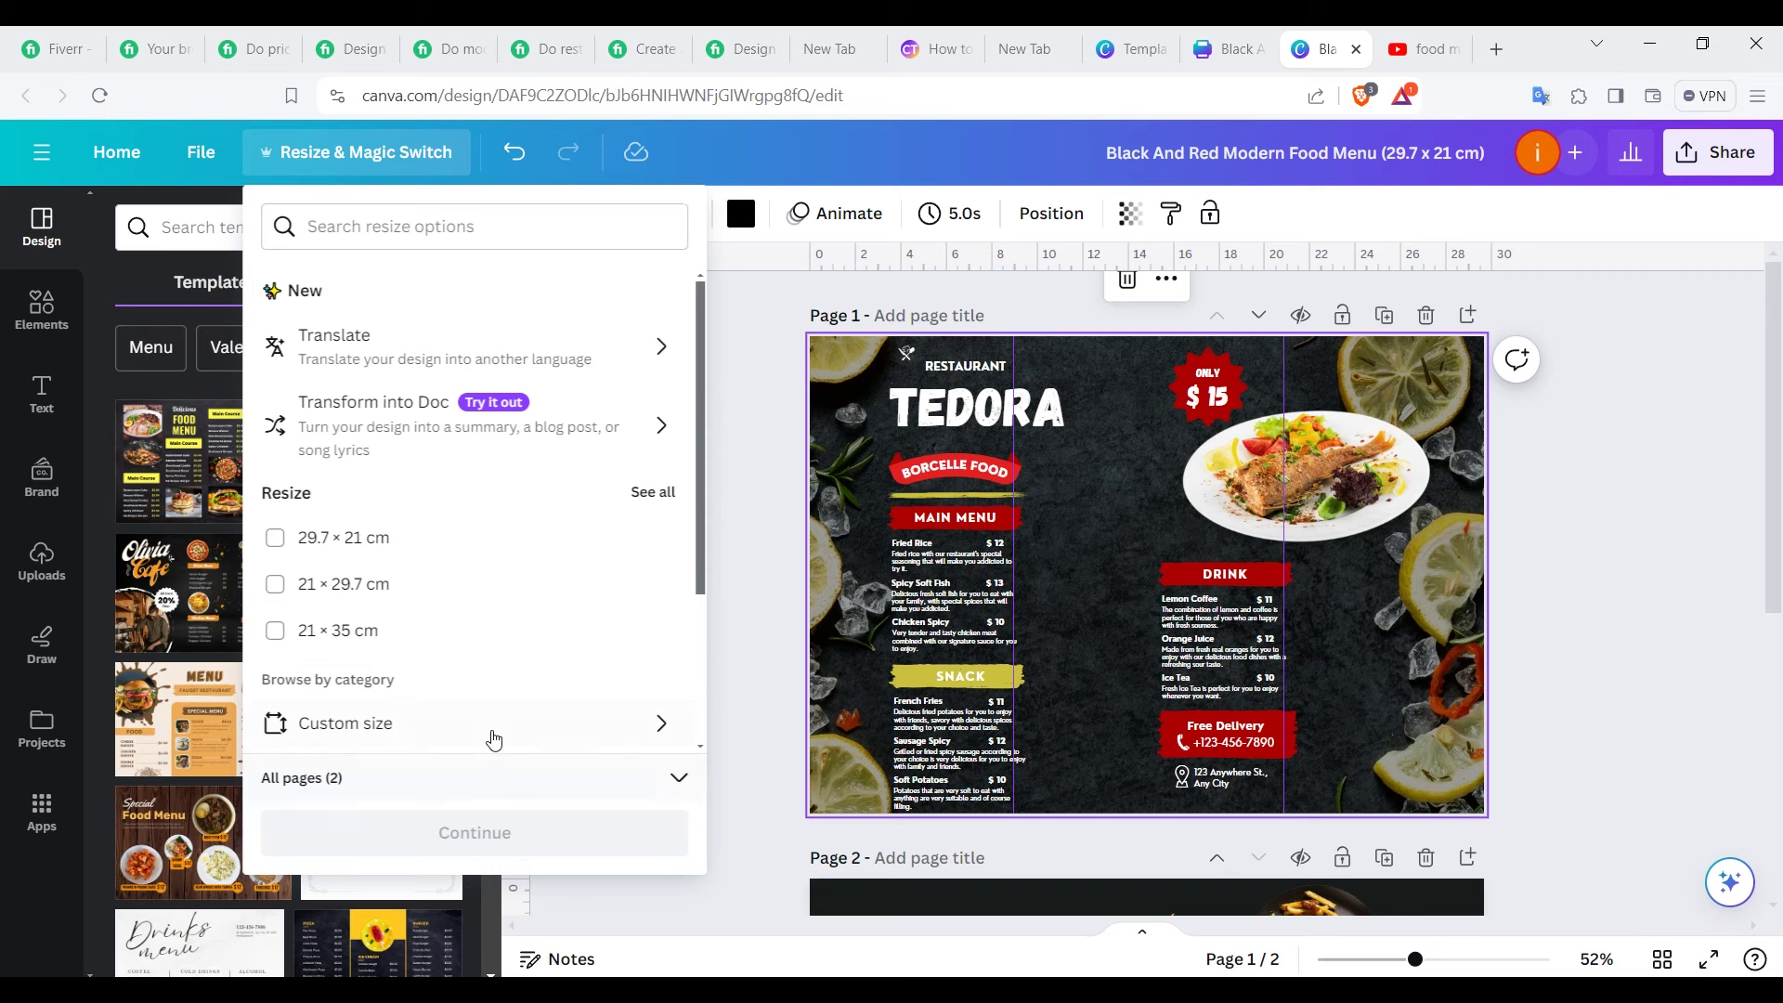
left_click(493, 739)
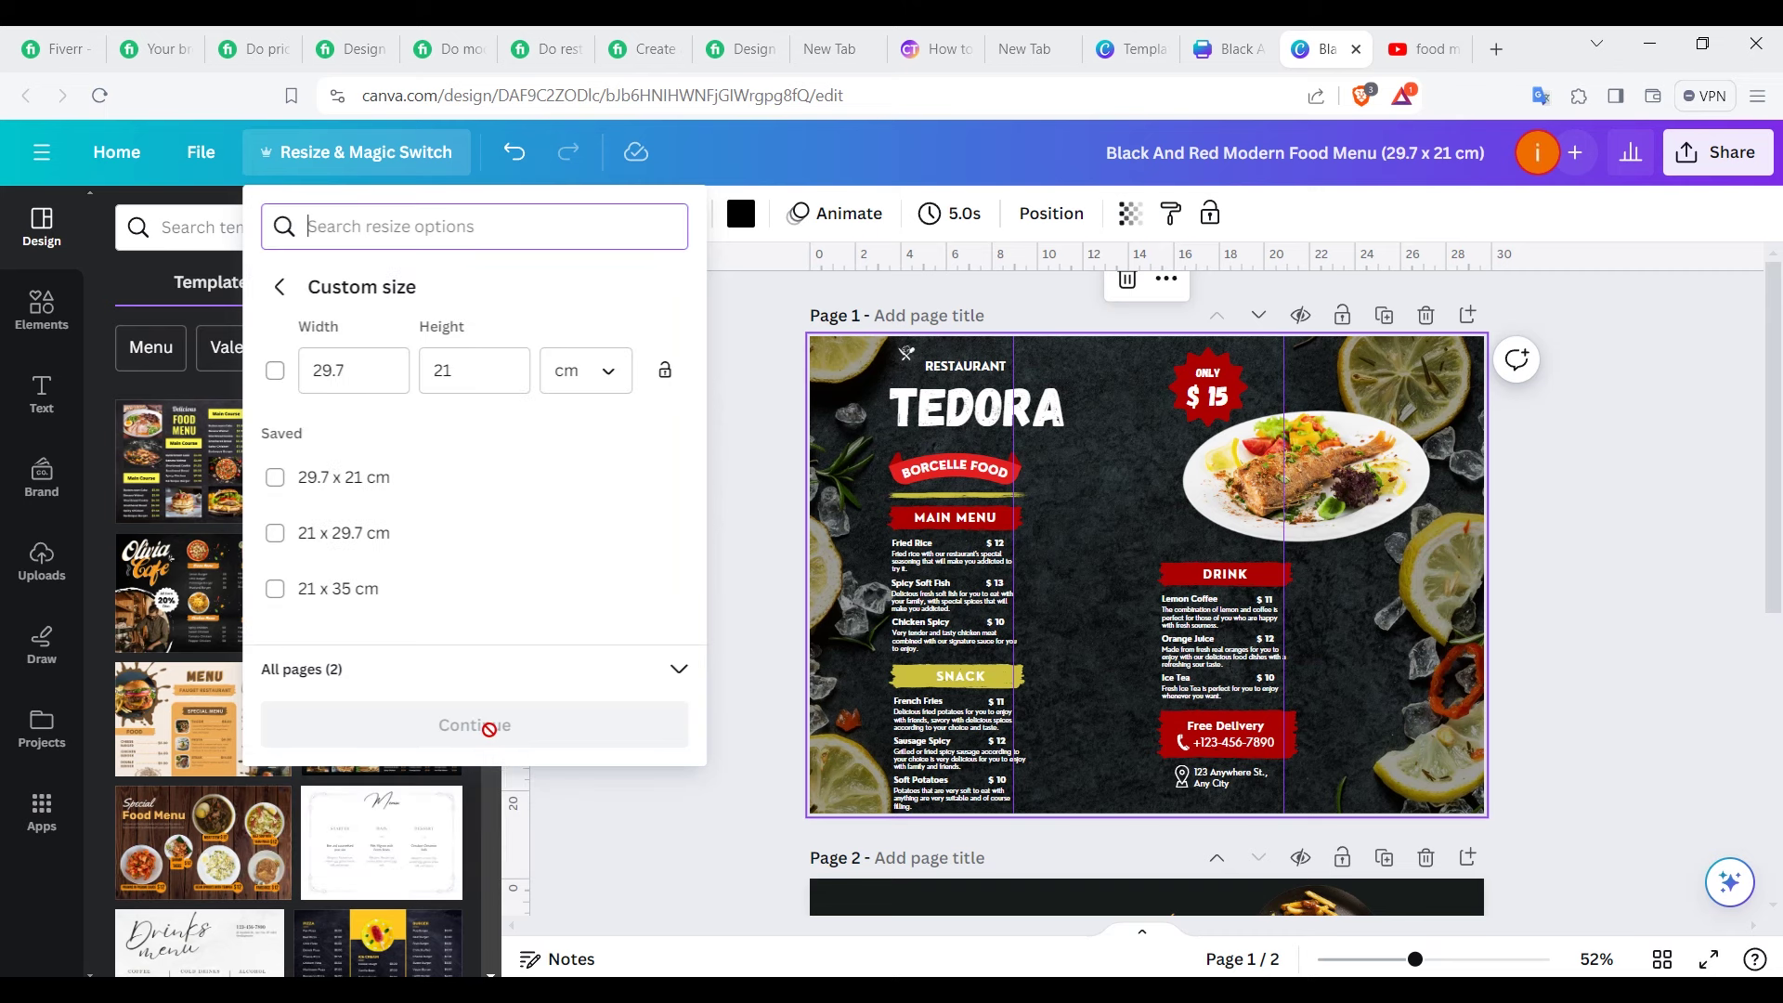
left_click(351, 370)
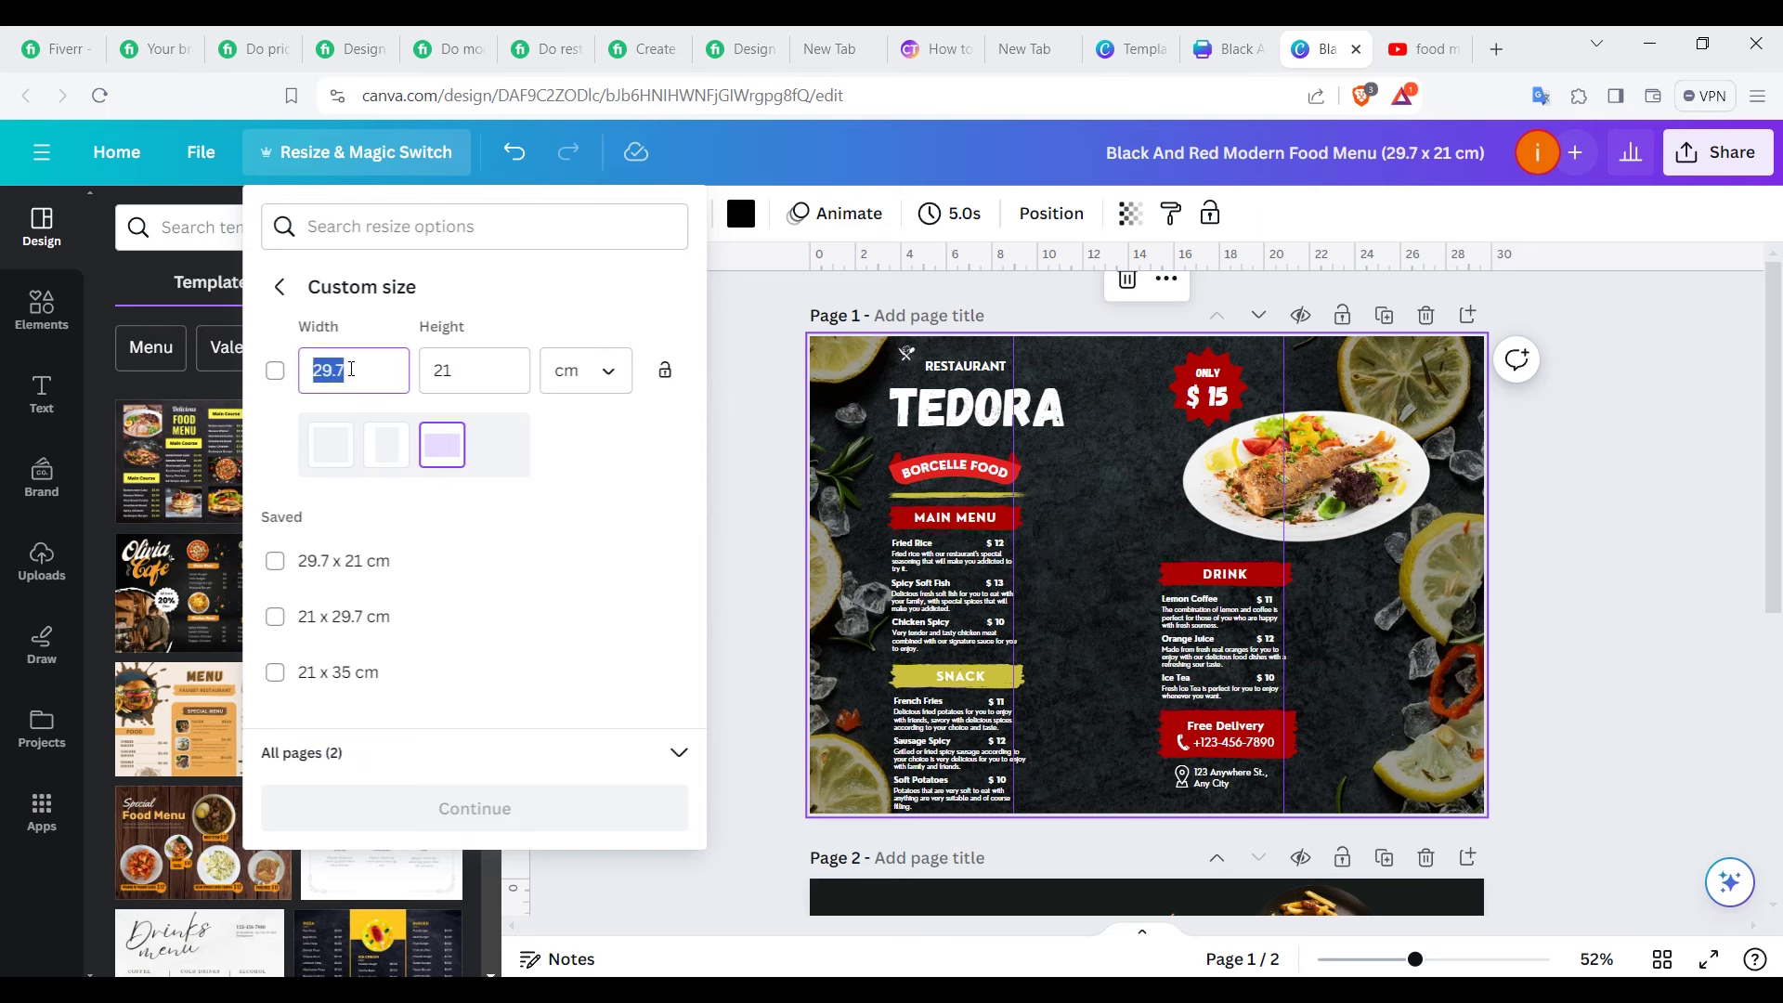
type("32")
left_click(484, 373)
type("25")
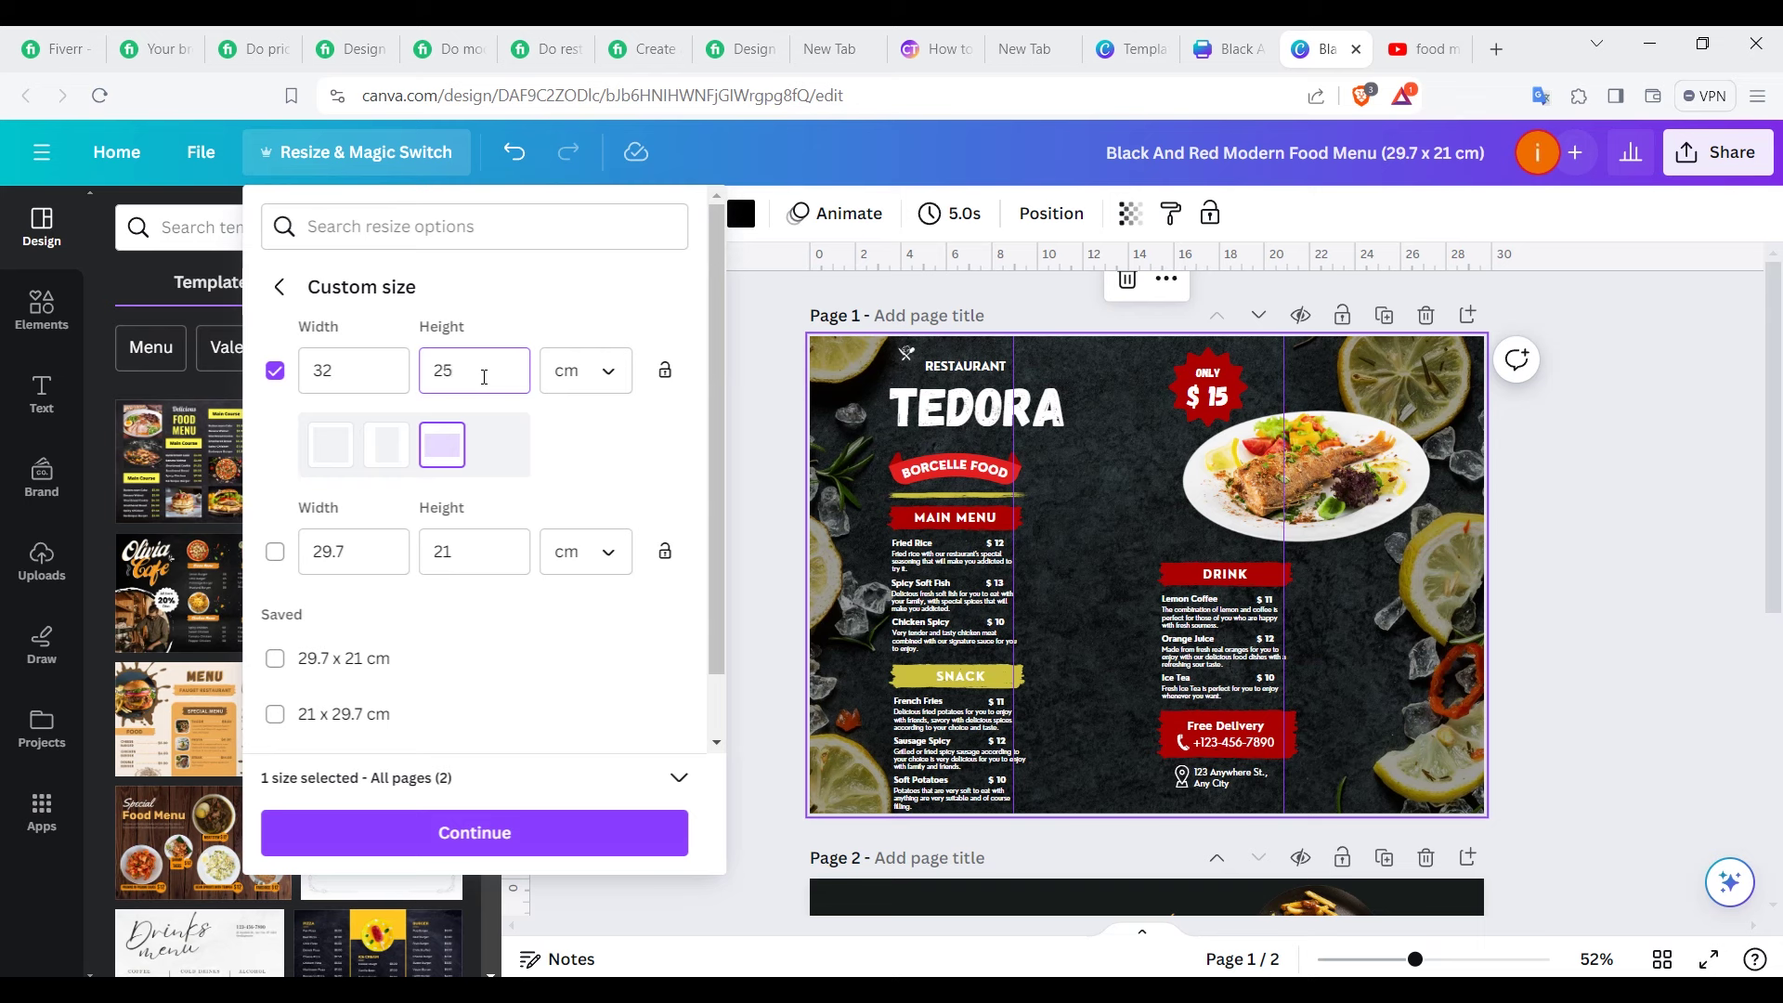
left_click(568, 841)
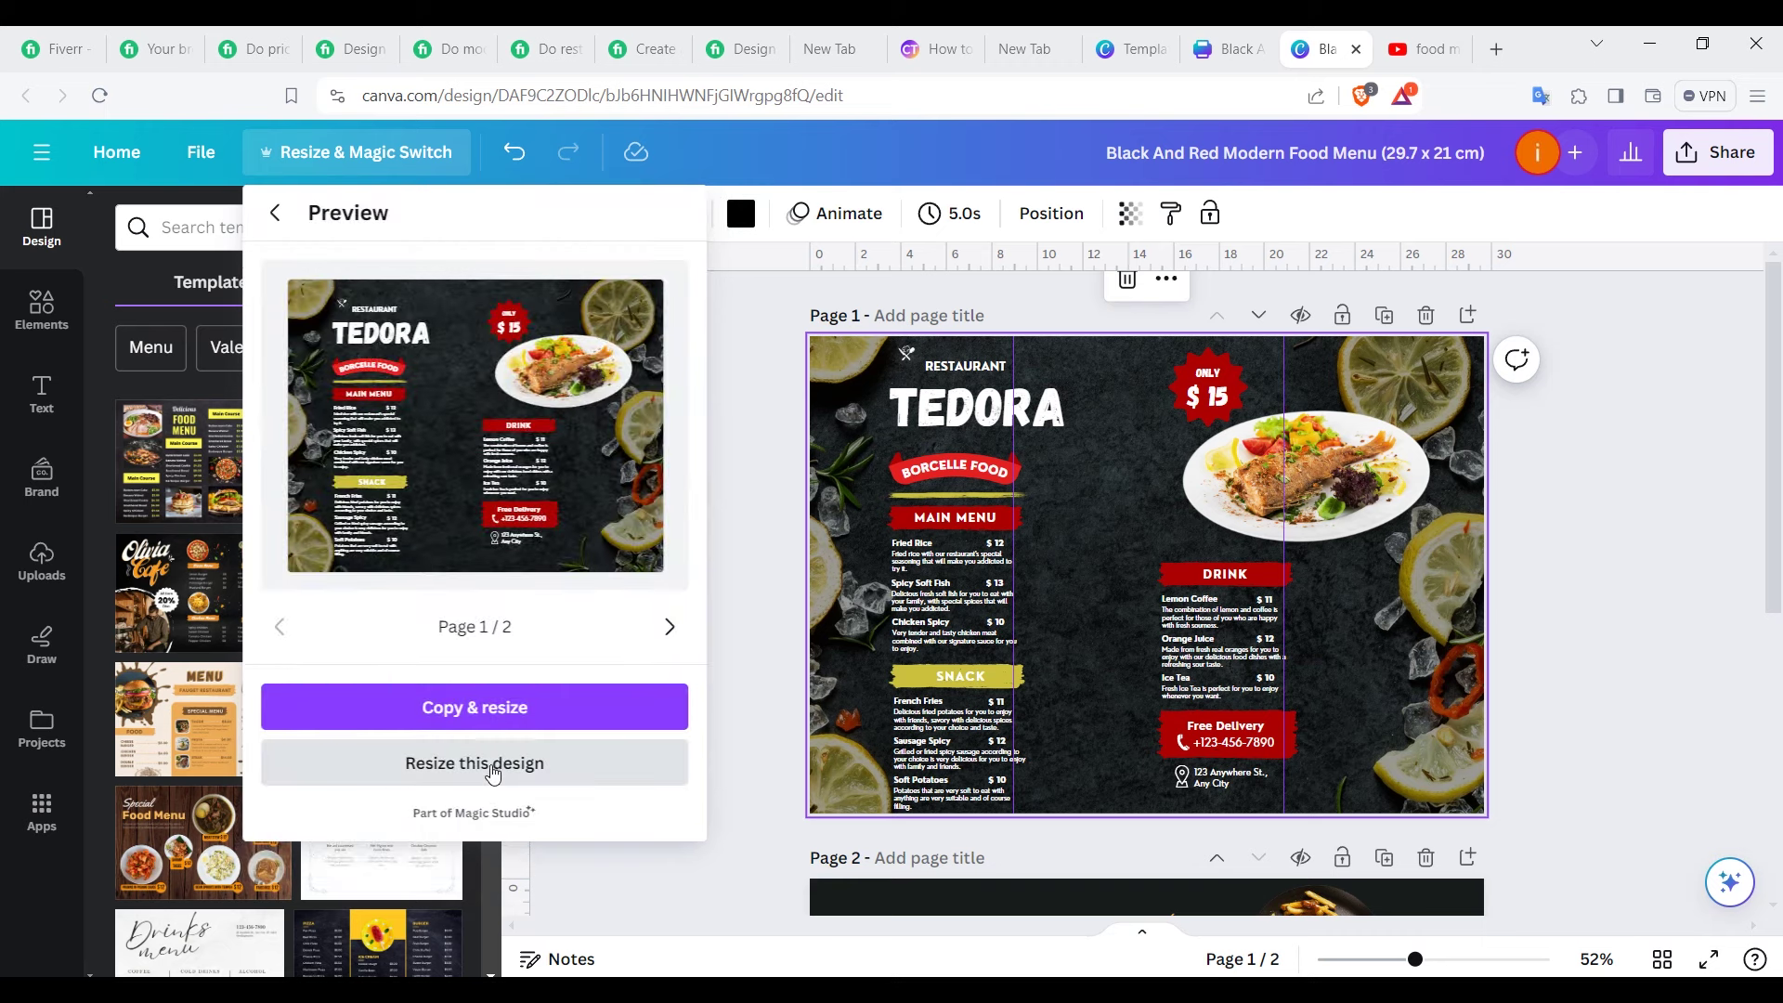
left_click(500, 772)
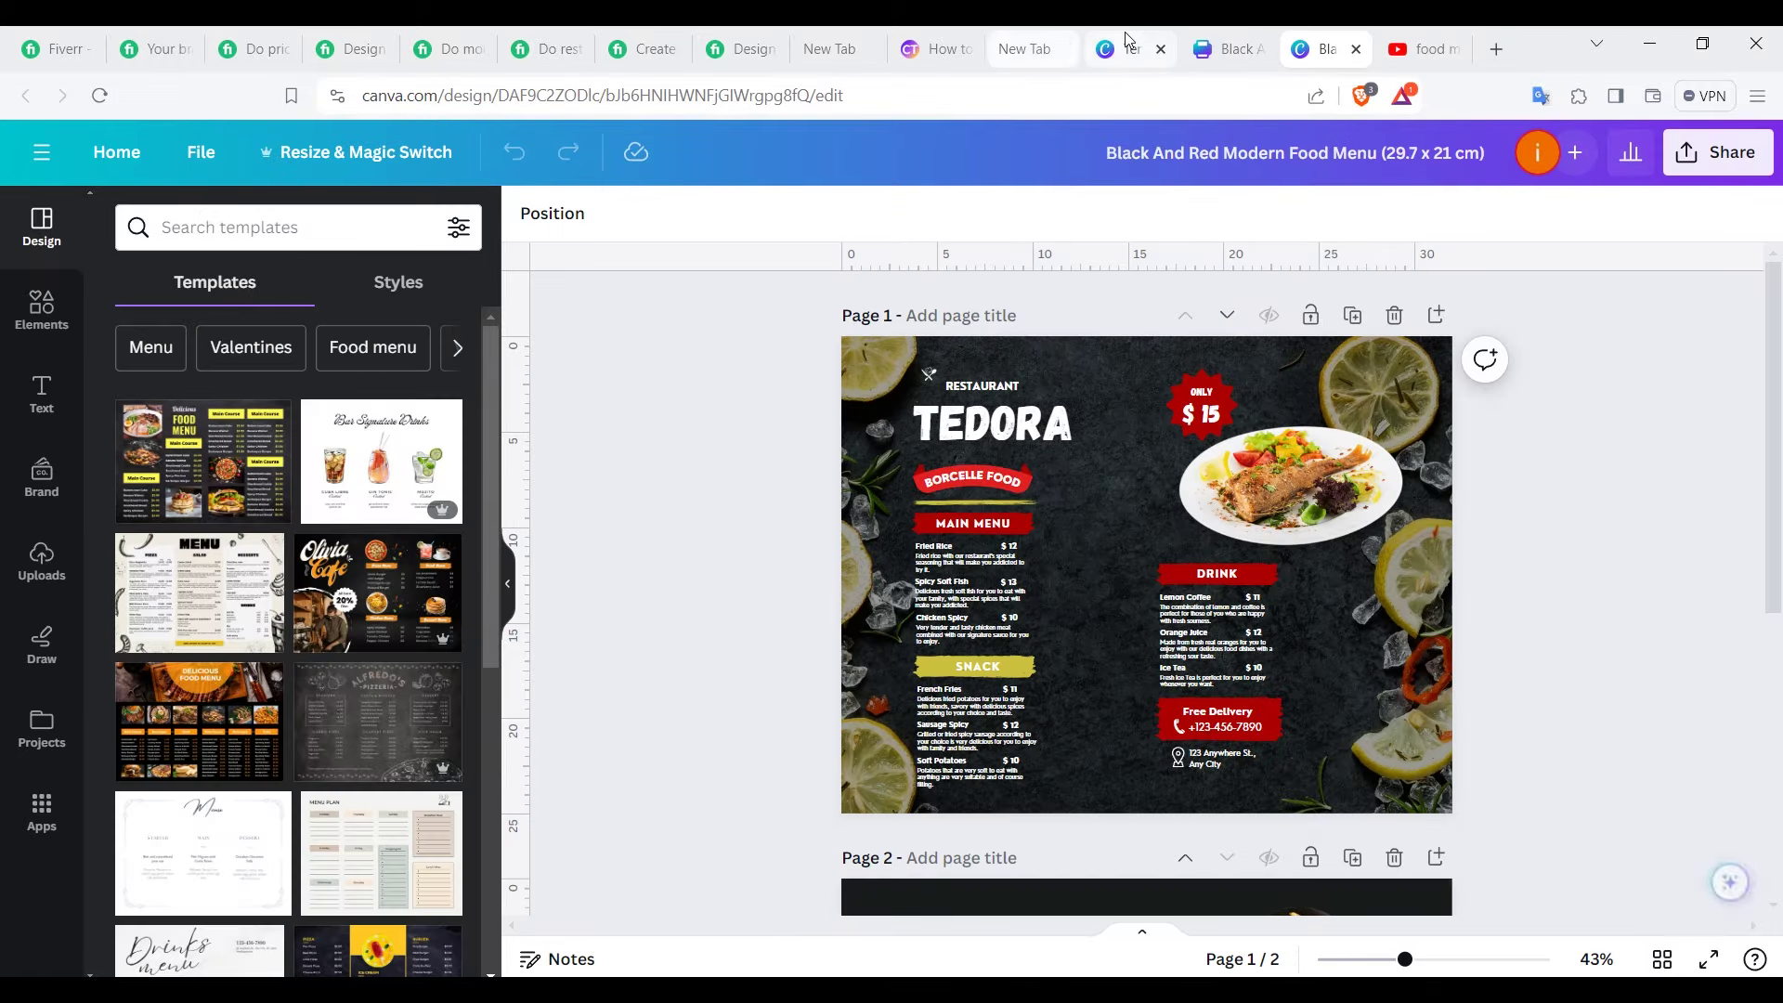
left_click(1126, 41)
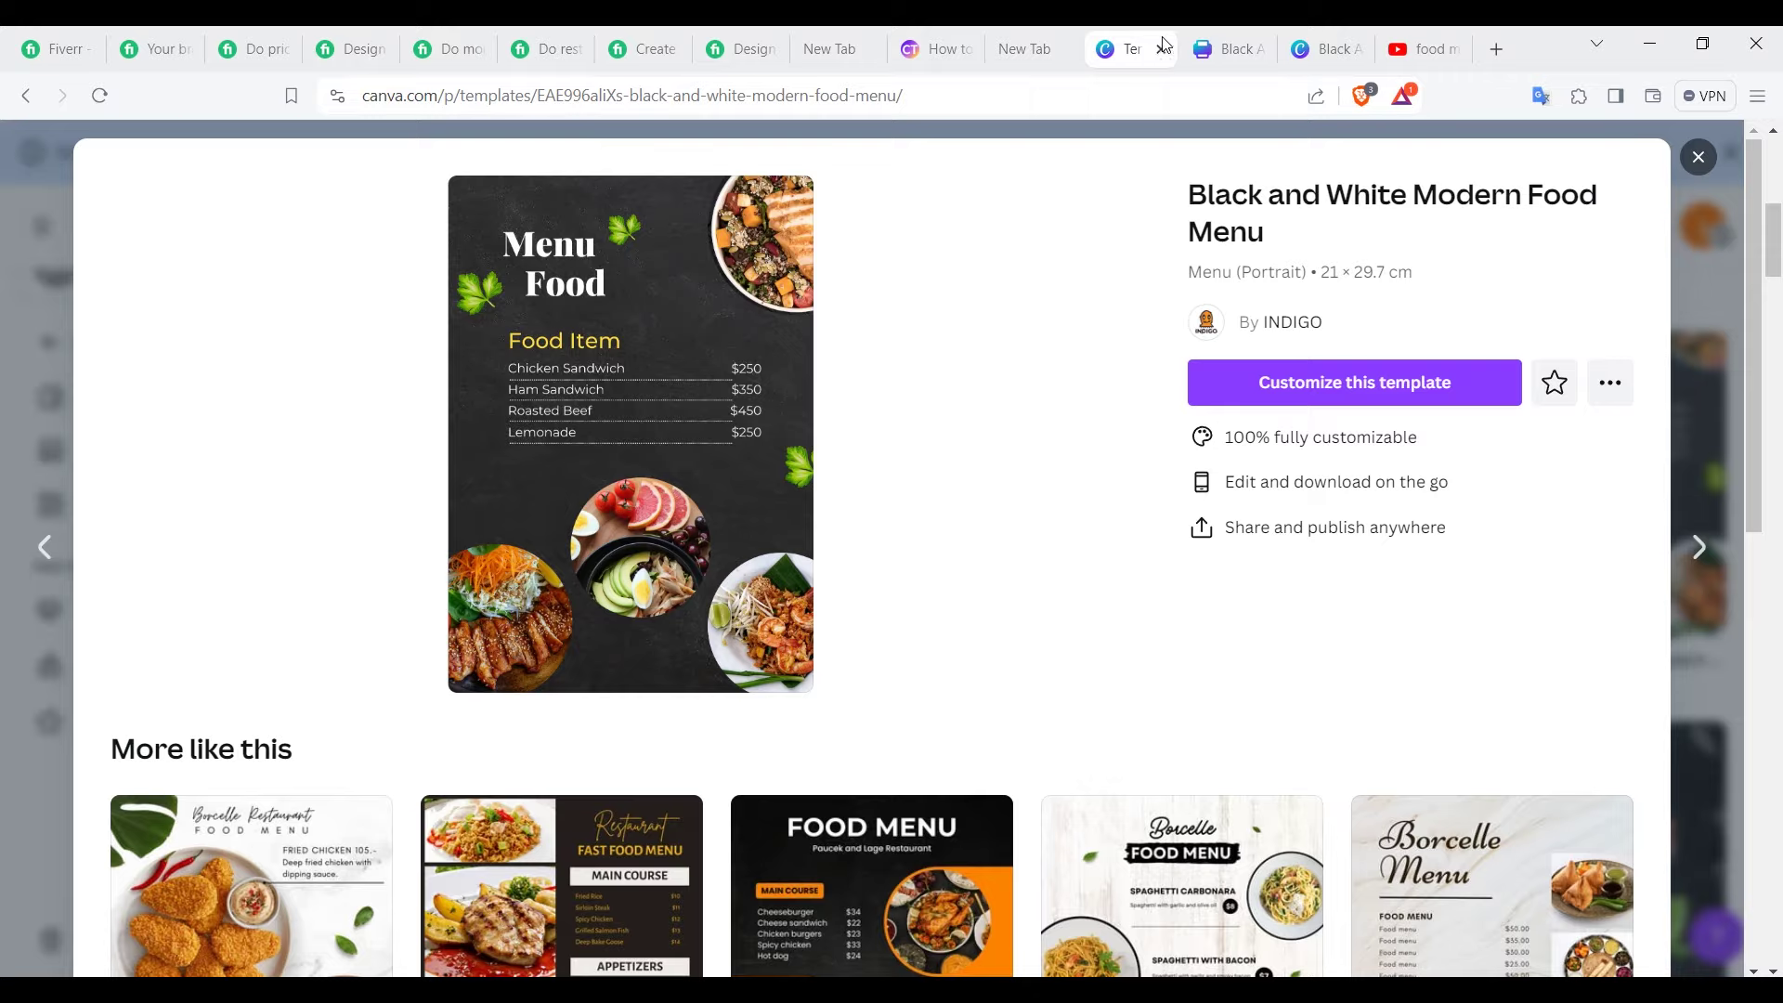
left_click(1224, 52)
left_click(1310, 39)
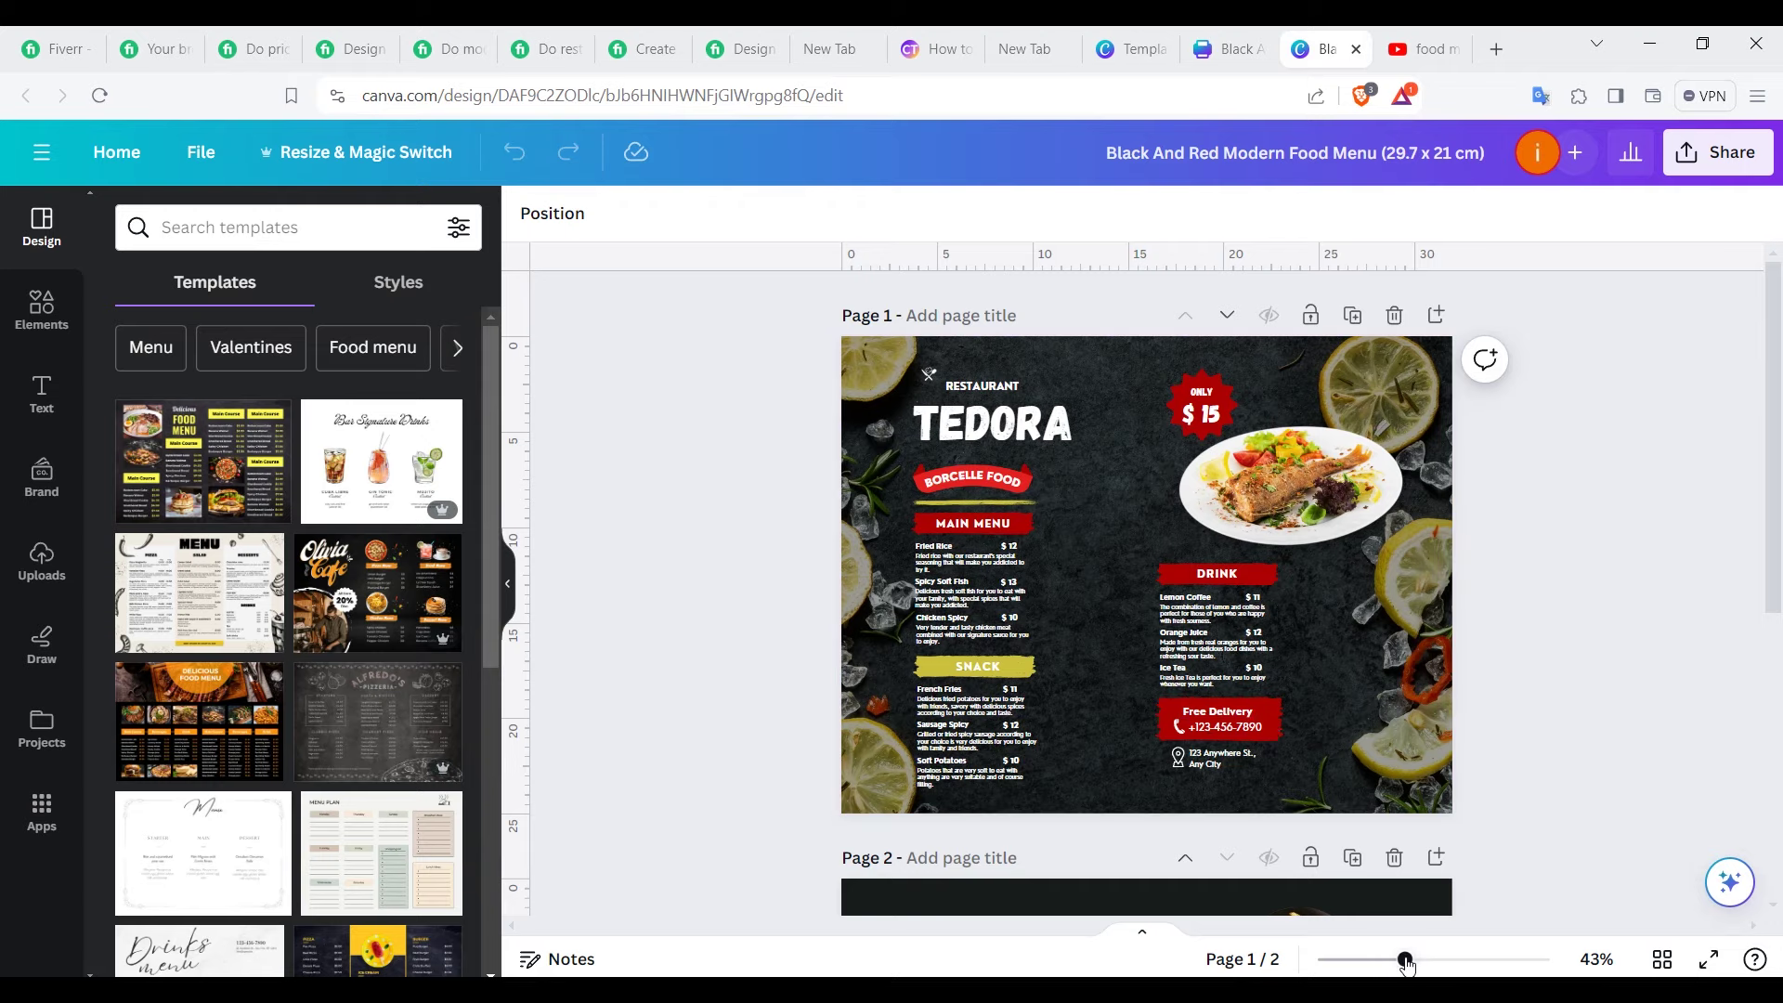
Step: Inspect the Drink section's item descriptions on page 1 at high magnification
left_click_drag(1406, 964, 1466, 966)
left_click(1293, 637)
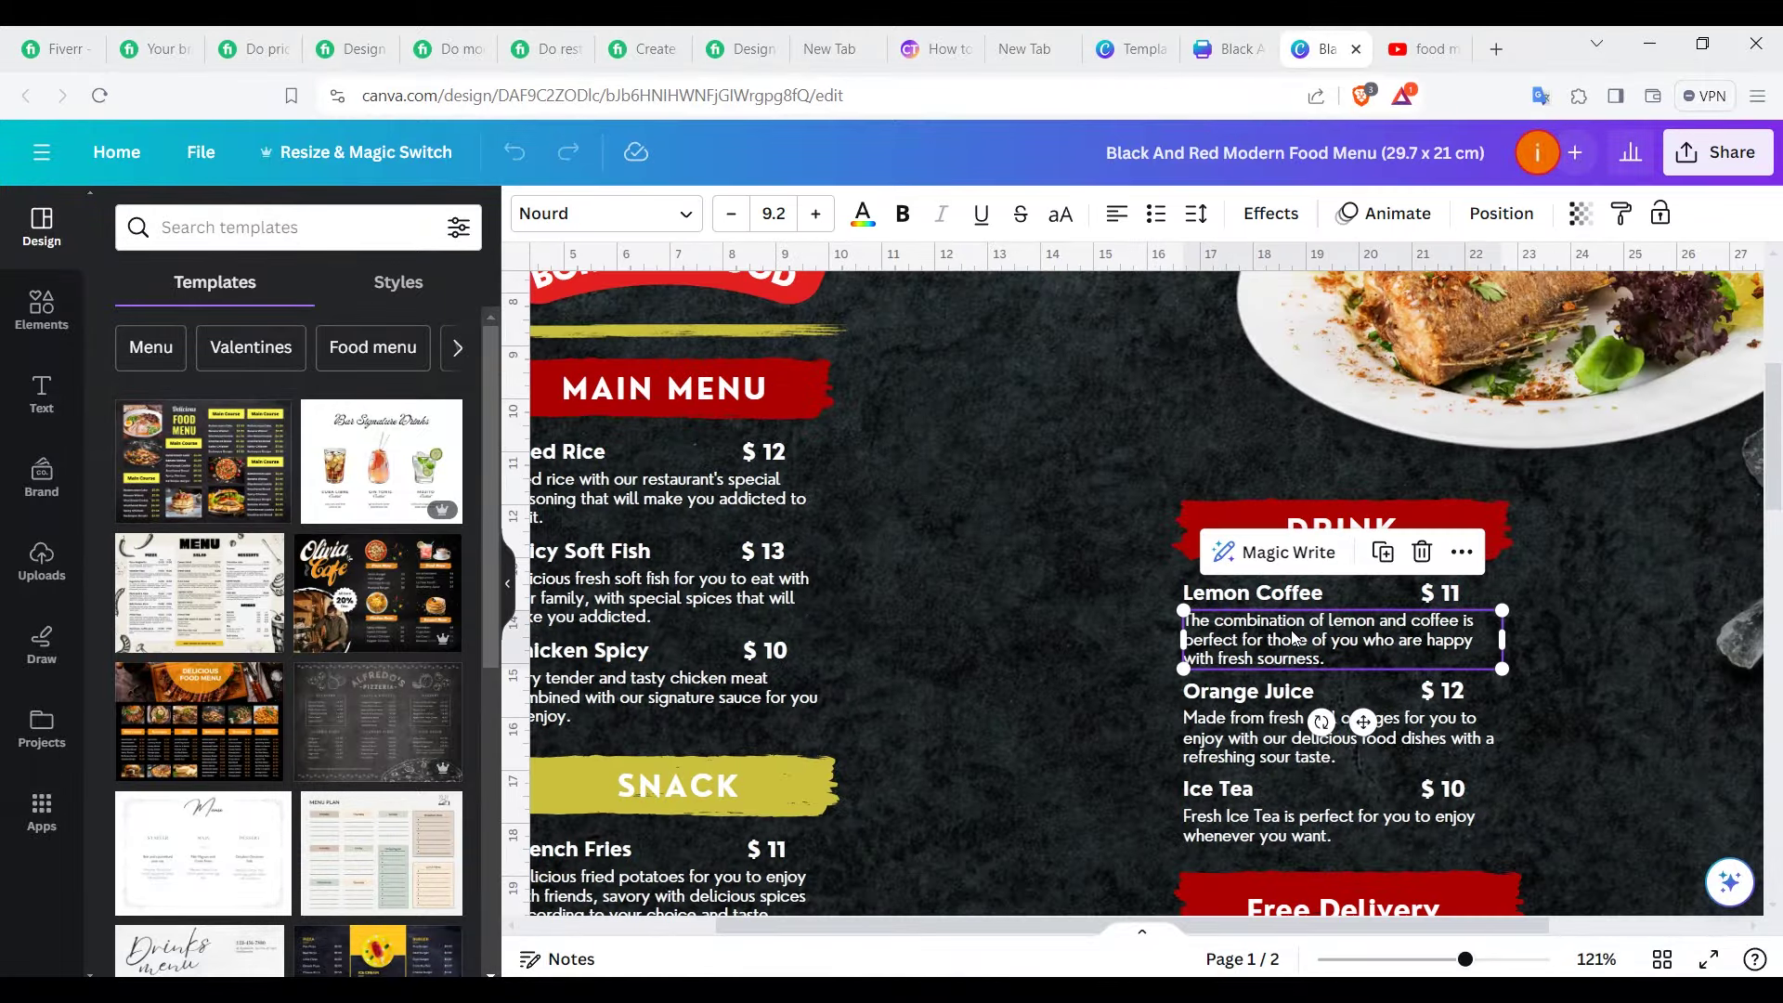
triple_click(1293, 637)
left_click(1073, 548)
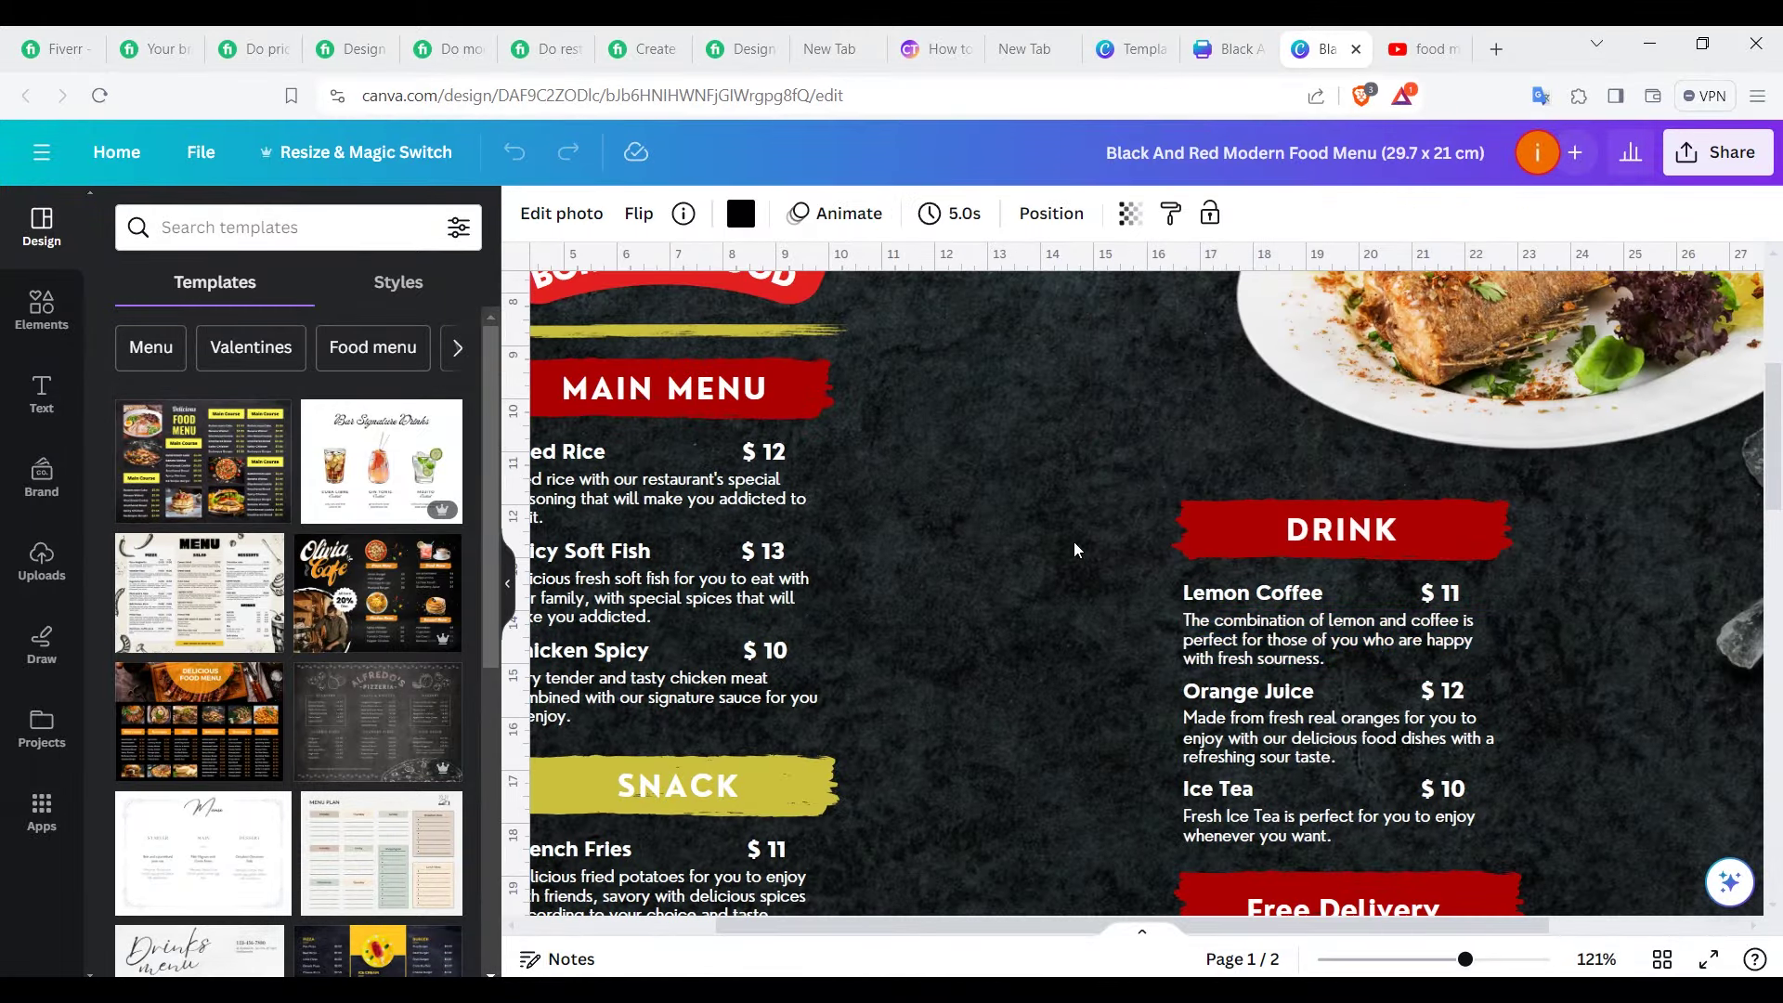
Step: Review the Basic package's file formats and print-ready deliverables on the Fiverr menu gig, and return to the Canva design
key("ctrl+7")
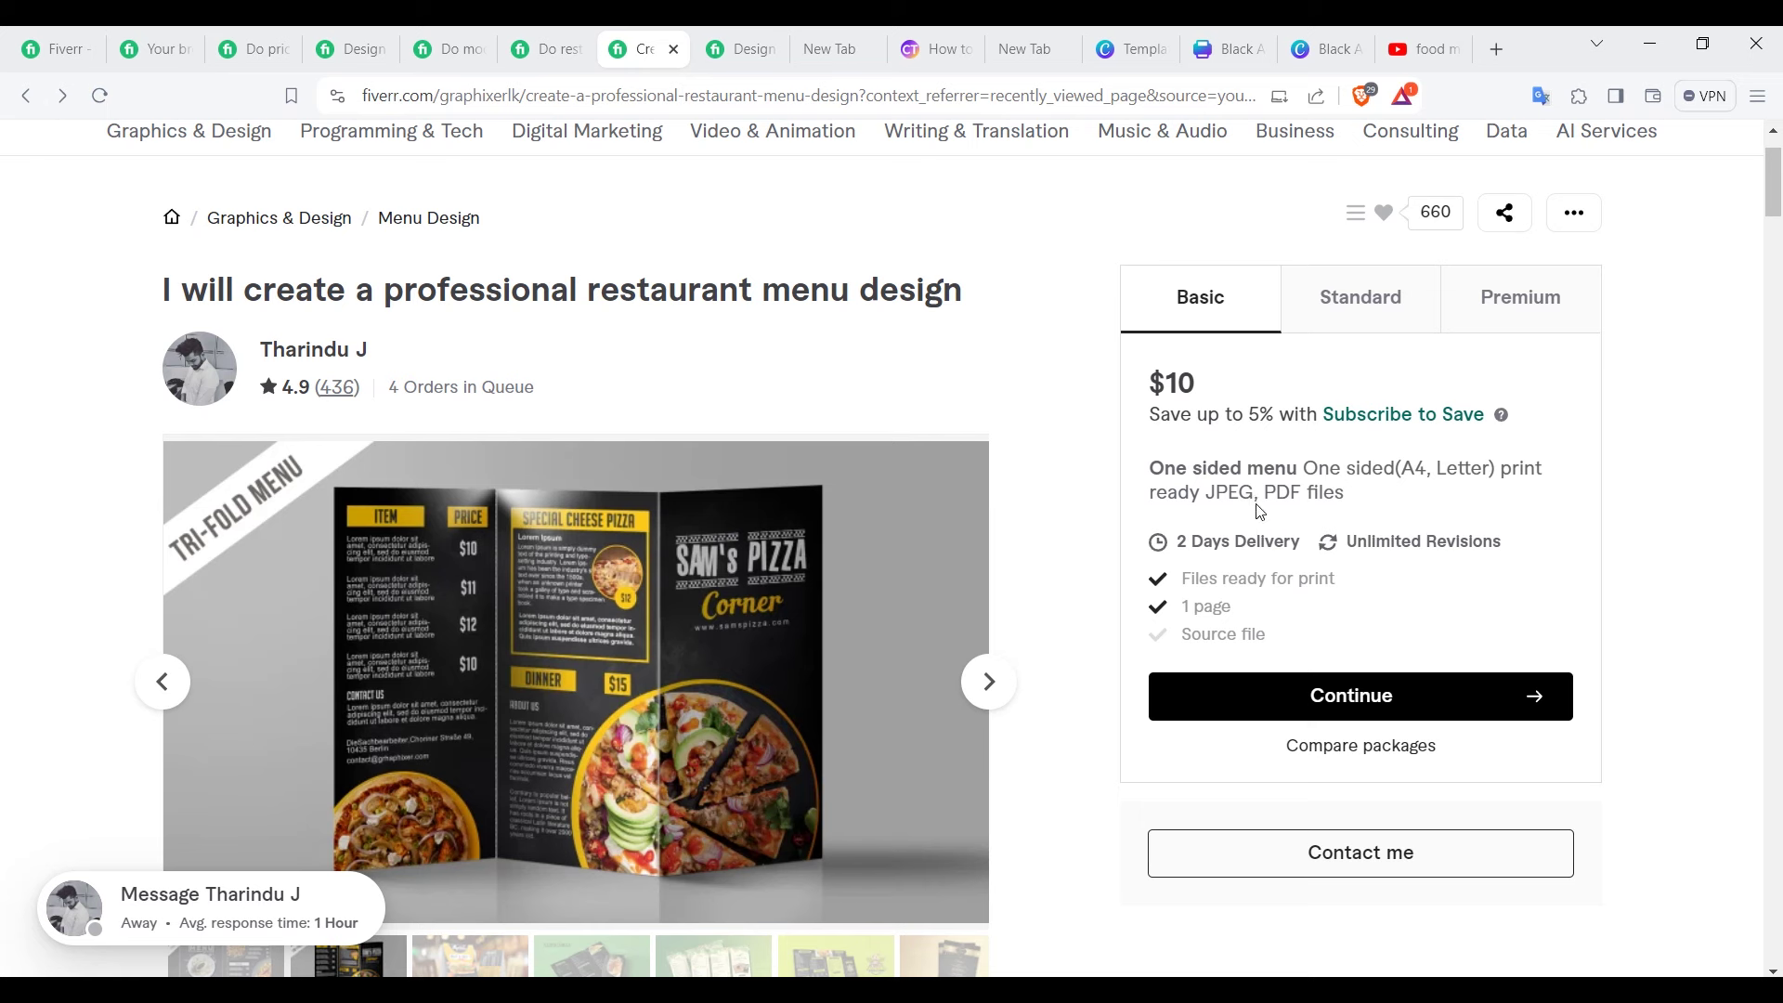
left_click_drag(1362, 493, 1204, 500)
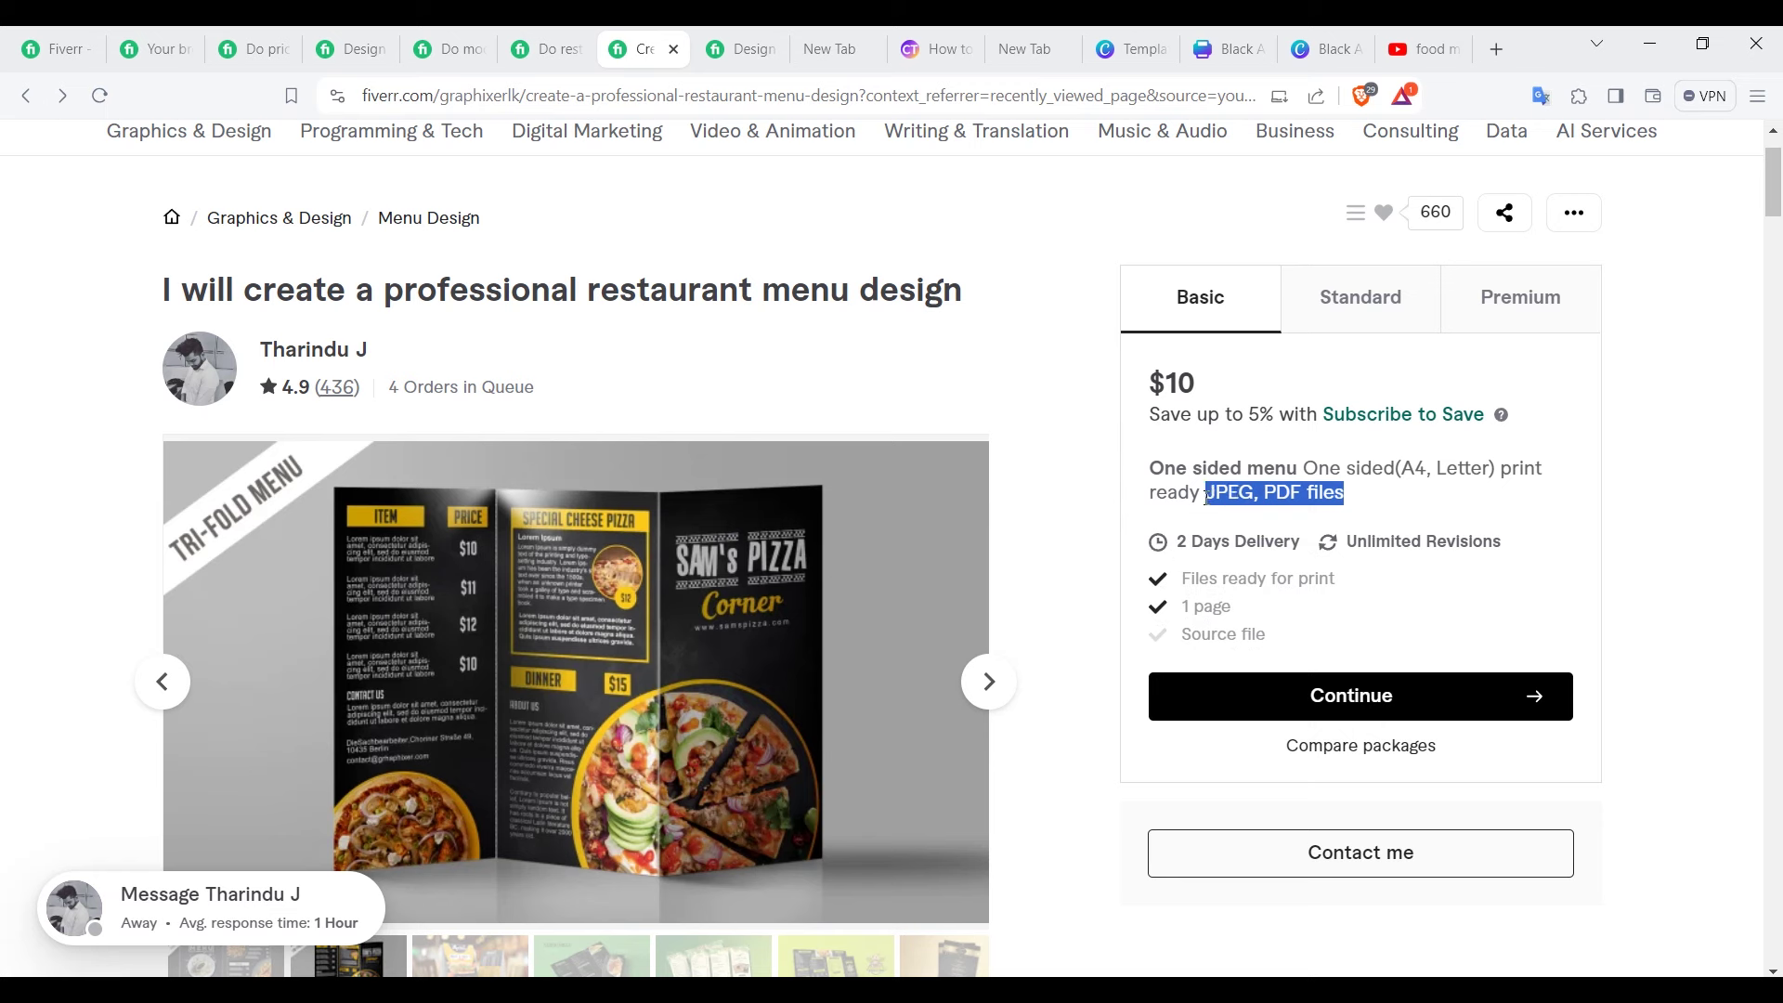
left_click(1385, 500)
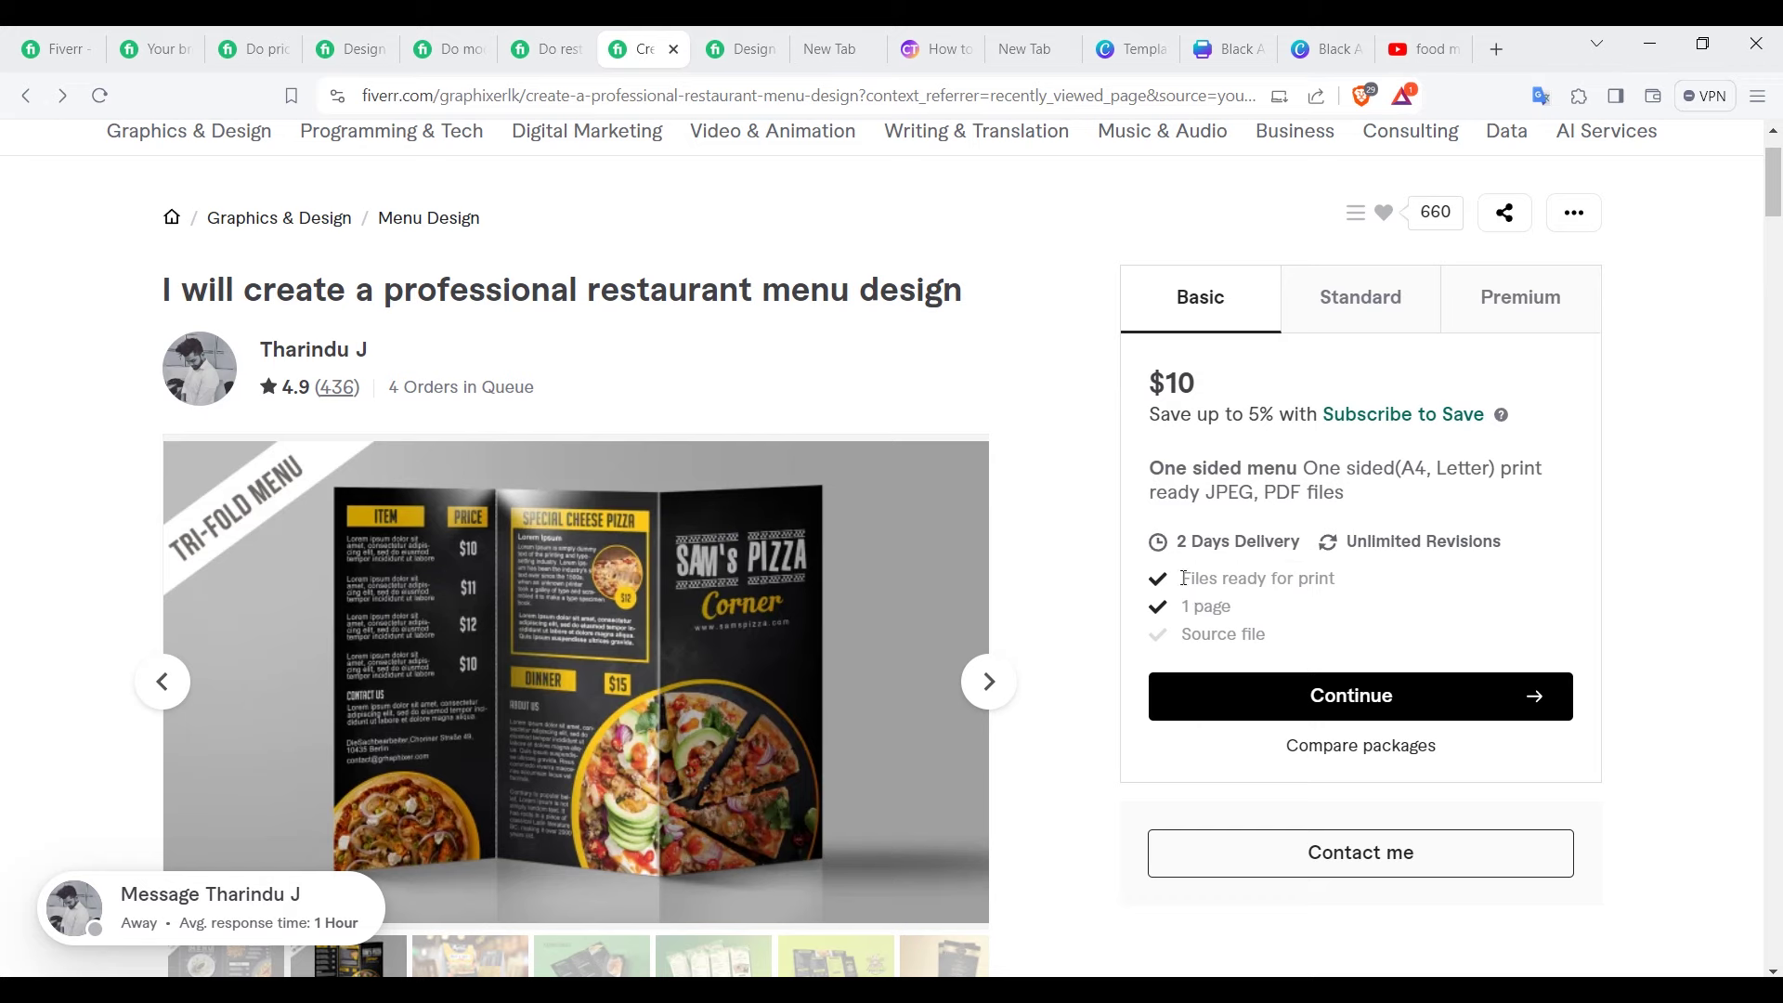
left_click_drag(1183, 577, 1337, 574)
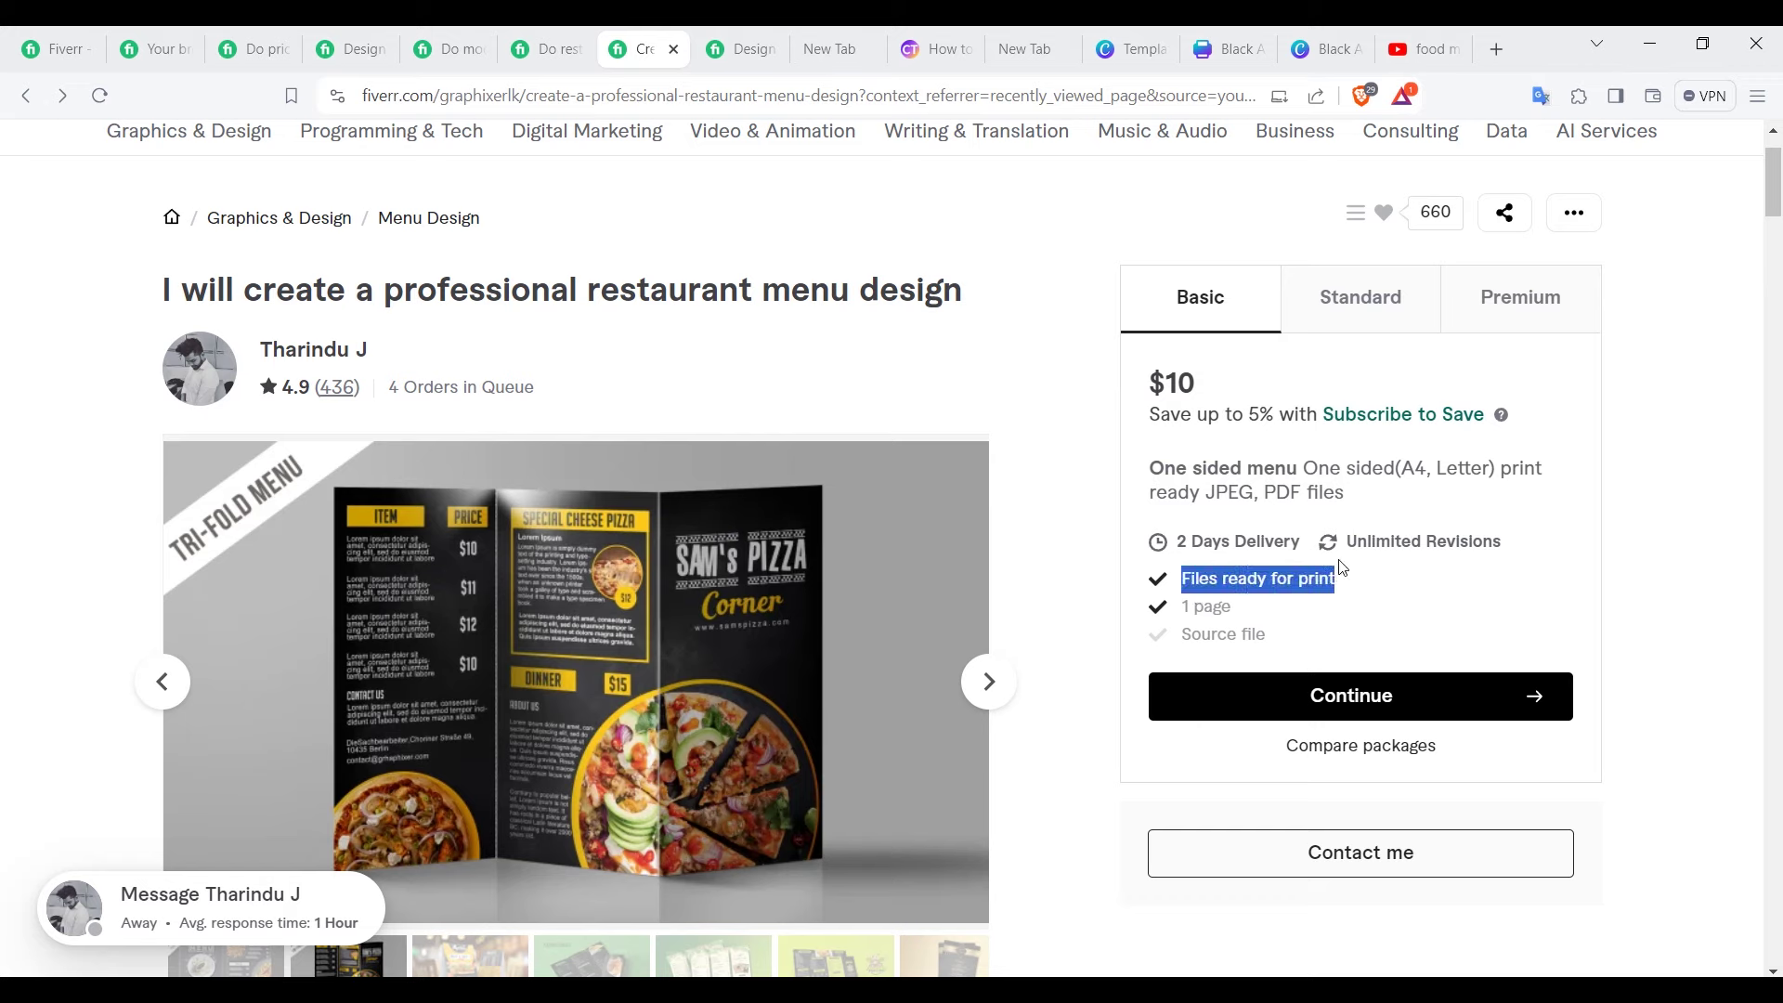
left_click(1313, 37)
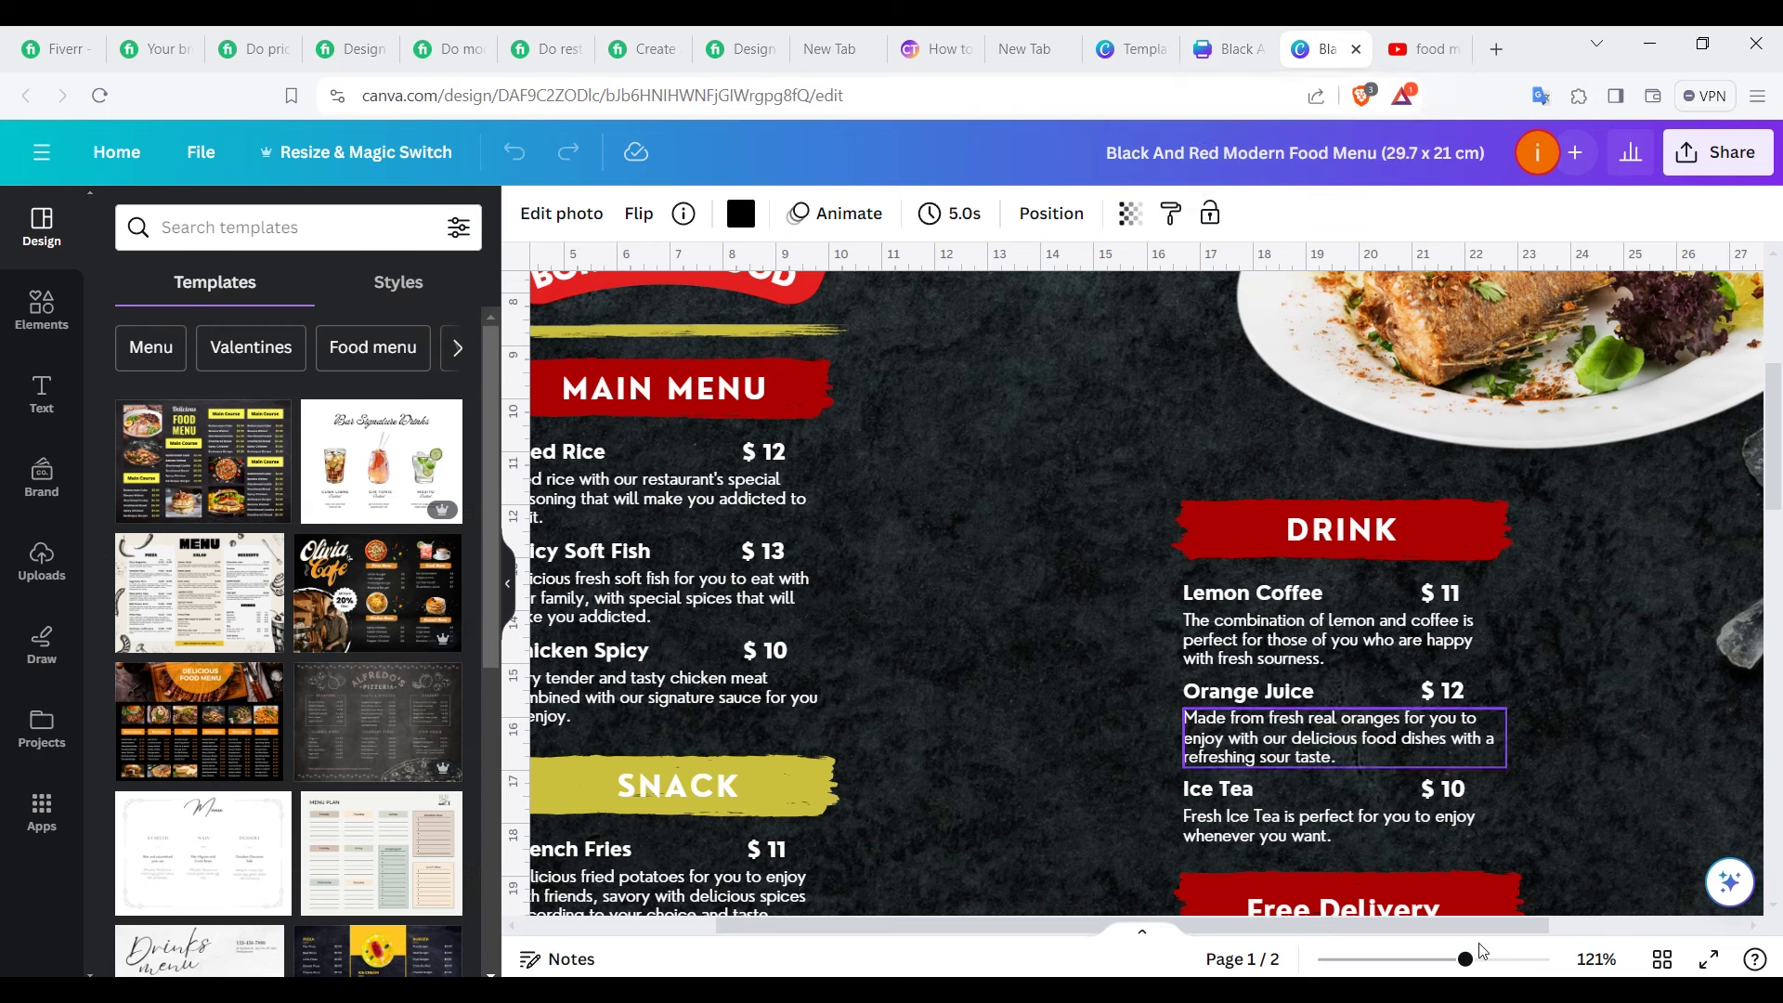
Step: Set the menu's download file type to PDF Print with crop marks and bleed included
left_click_drag(1465, 959, 1393, 958)
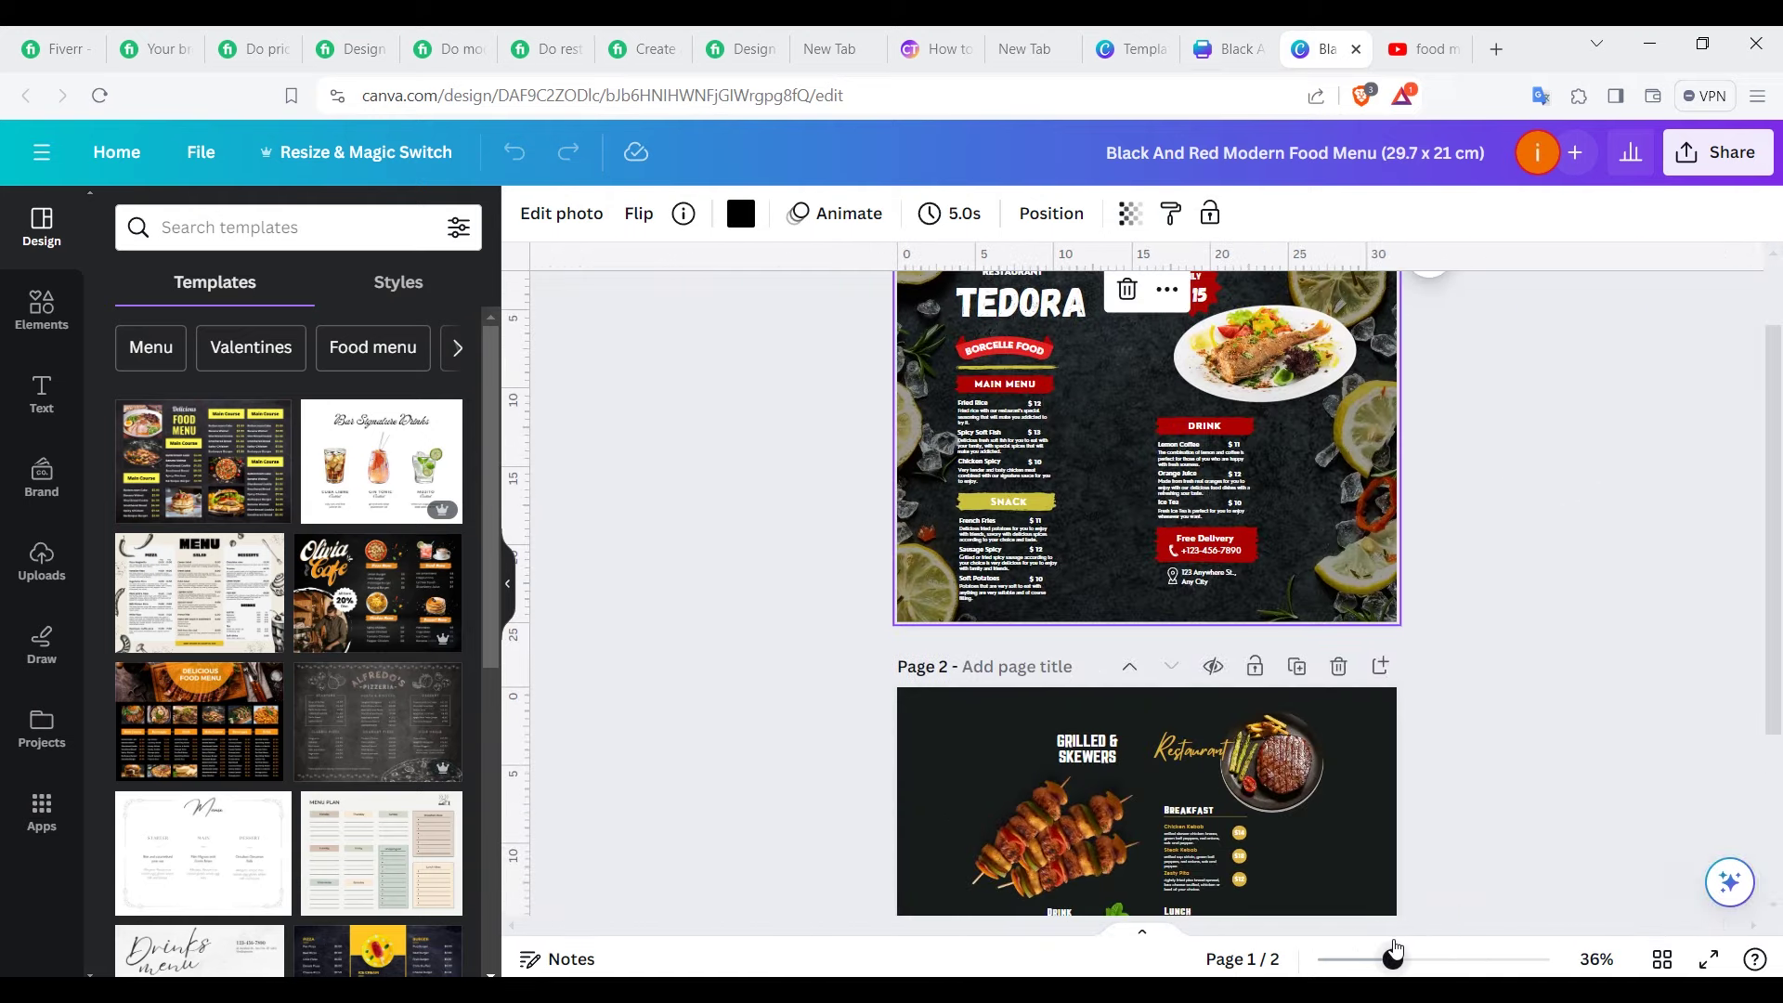
left_click(1733, 153)
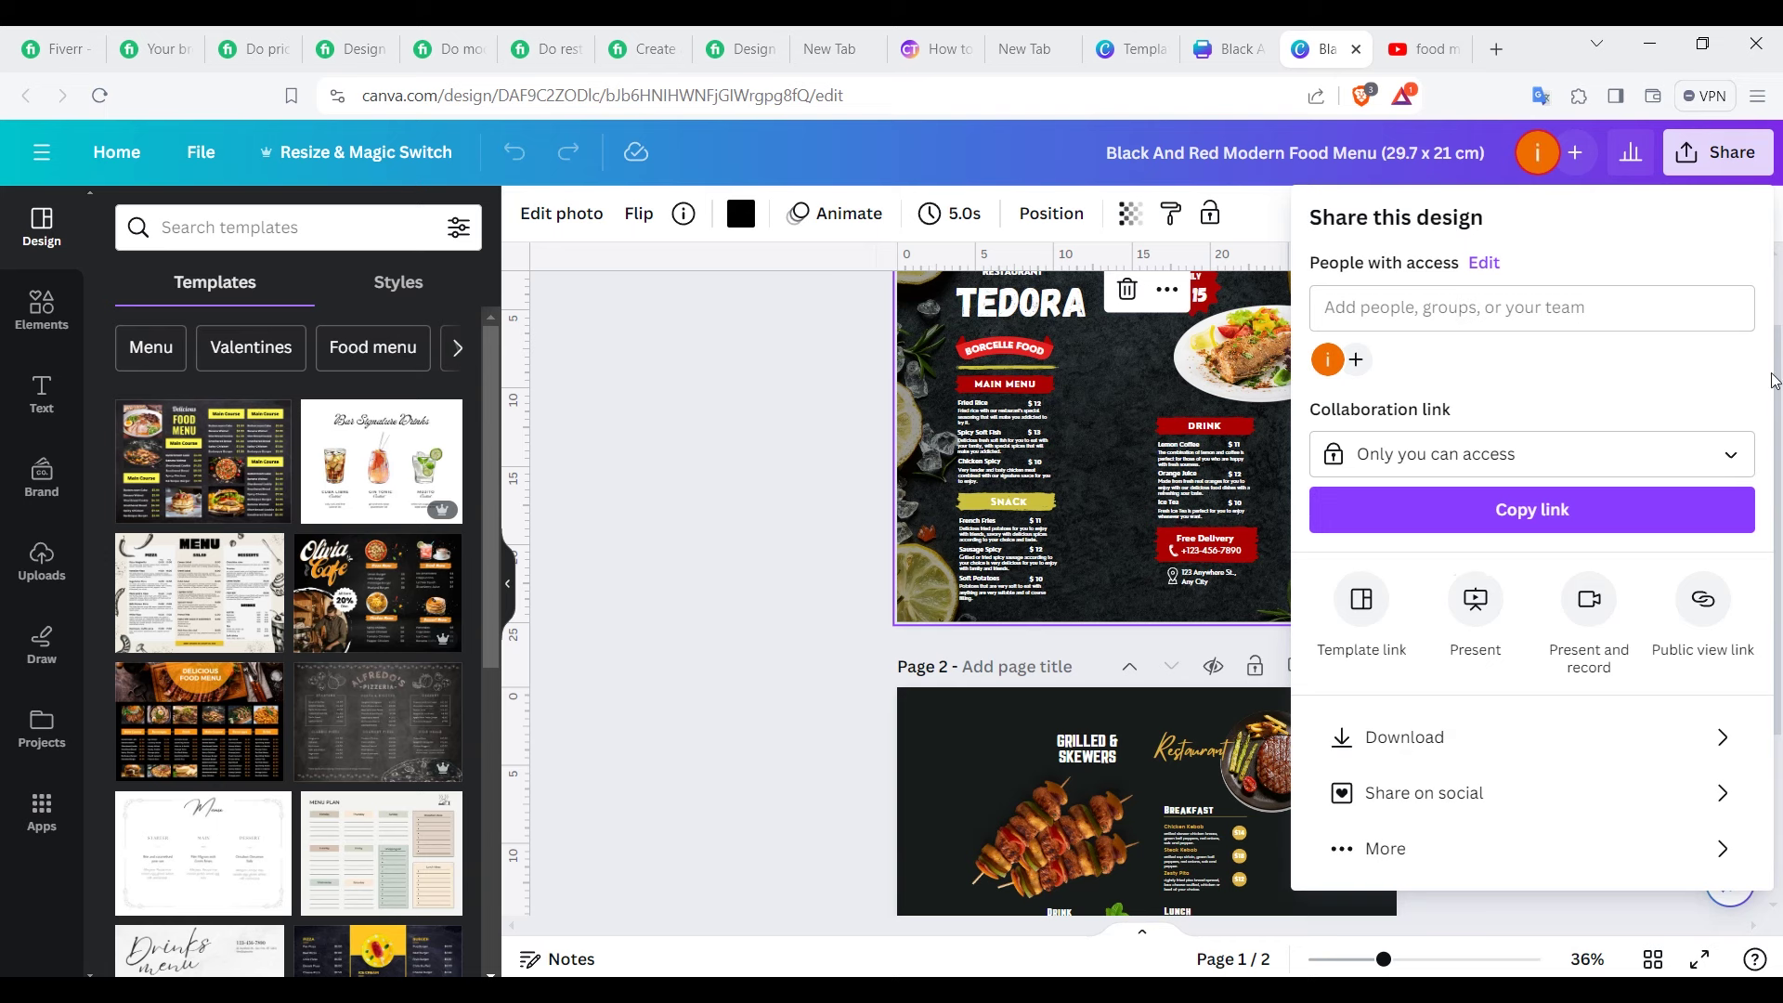
left_click(1457, 741)
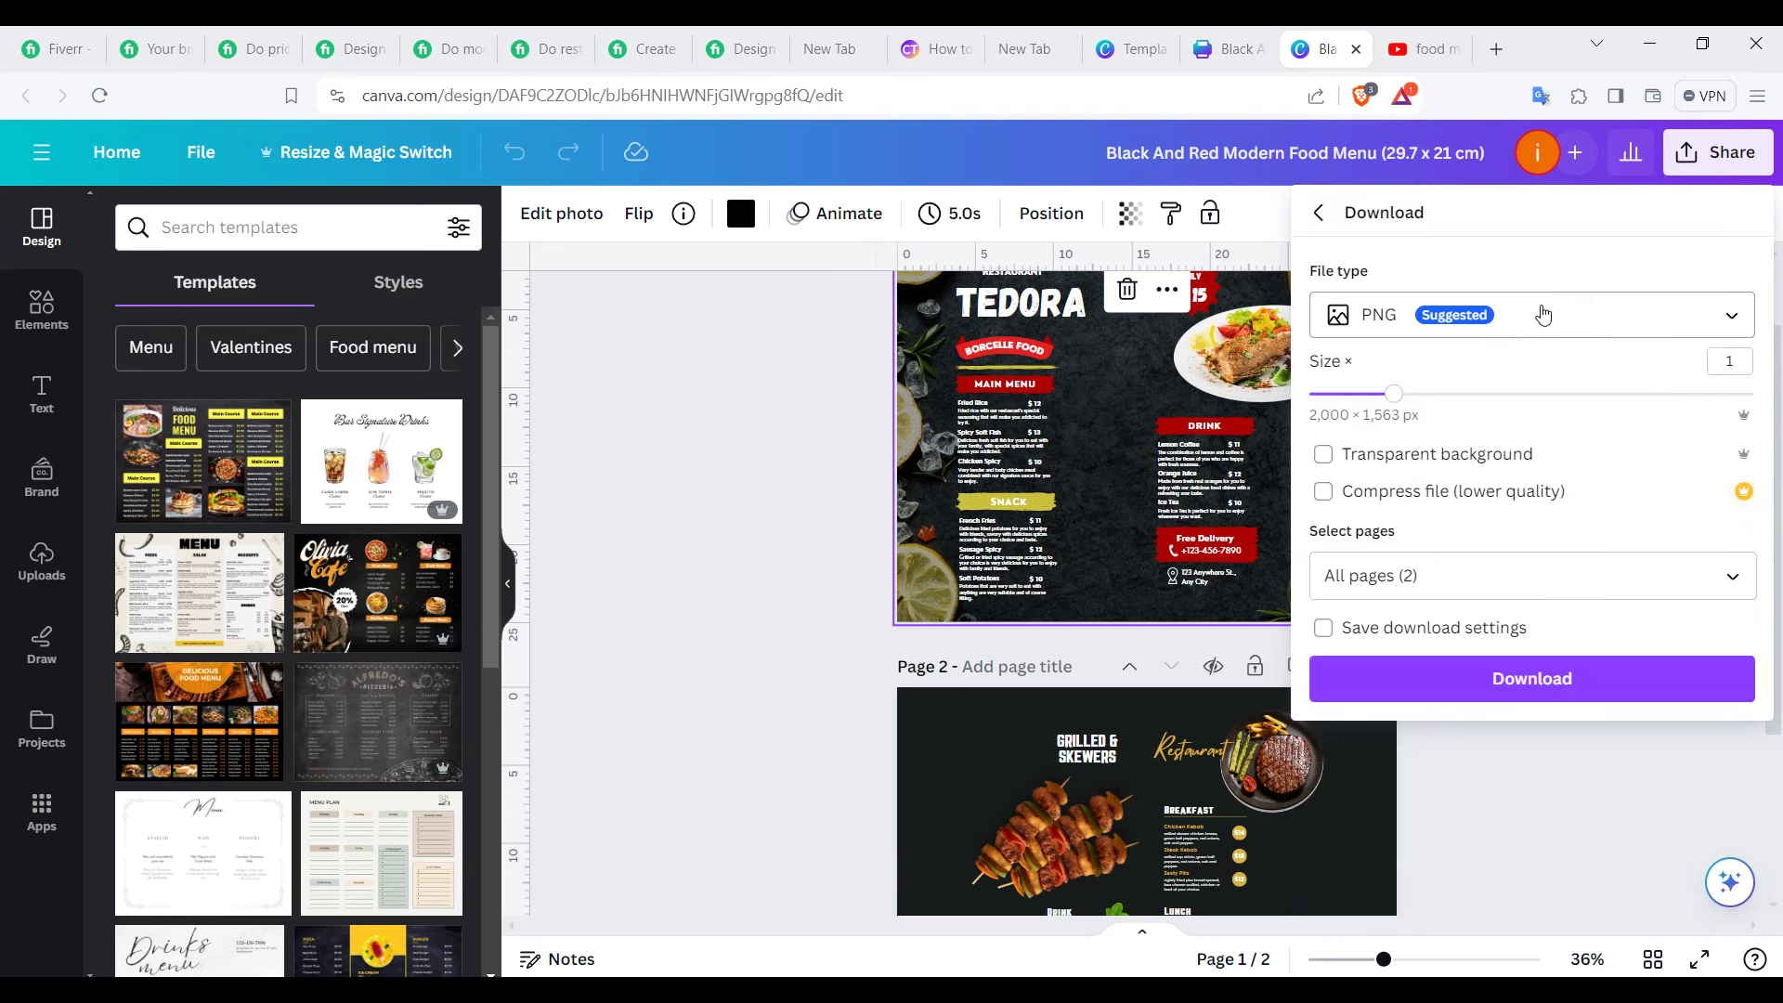
left_click(1541, 316)
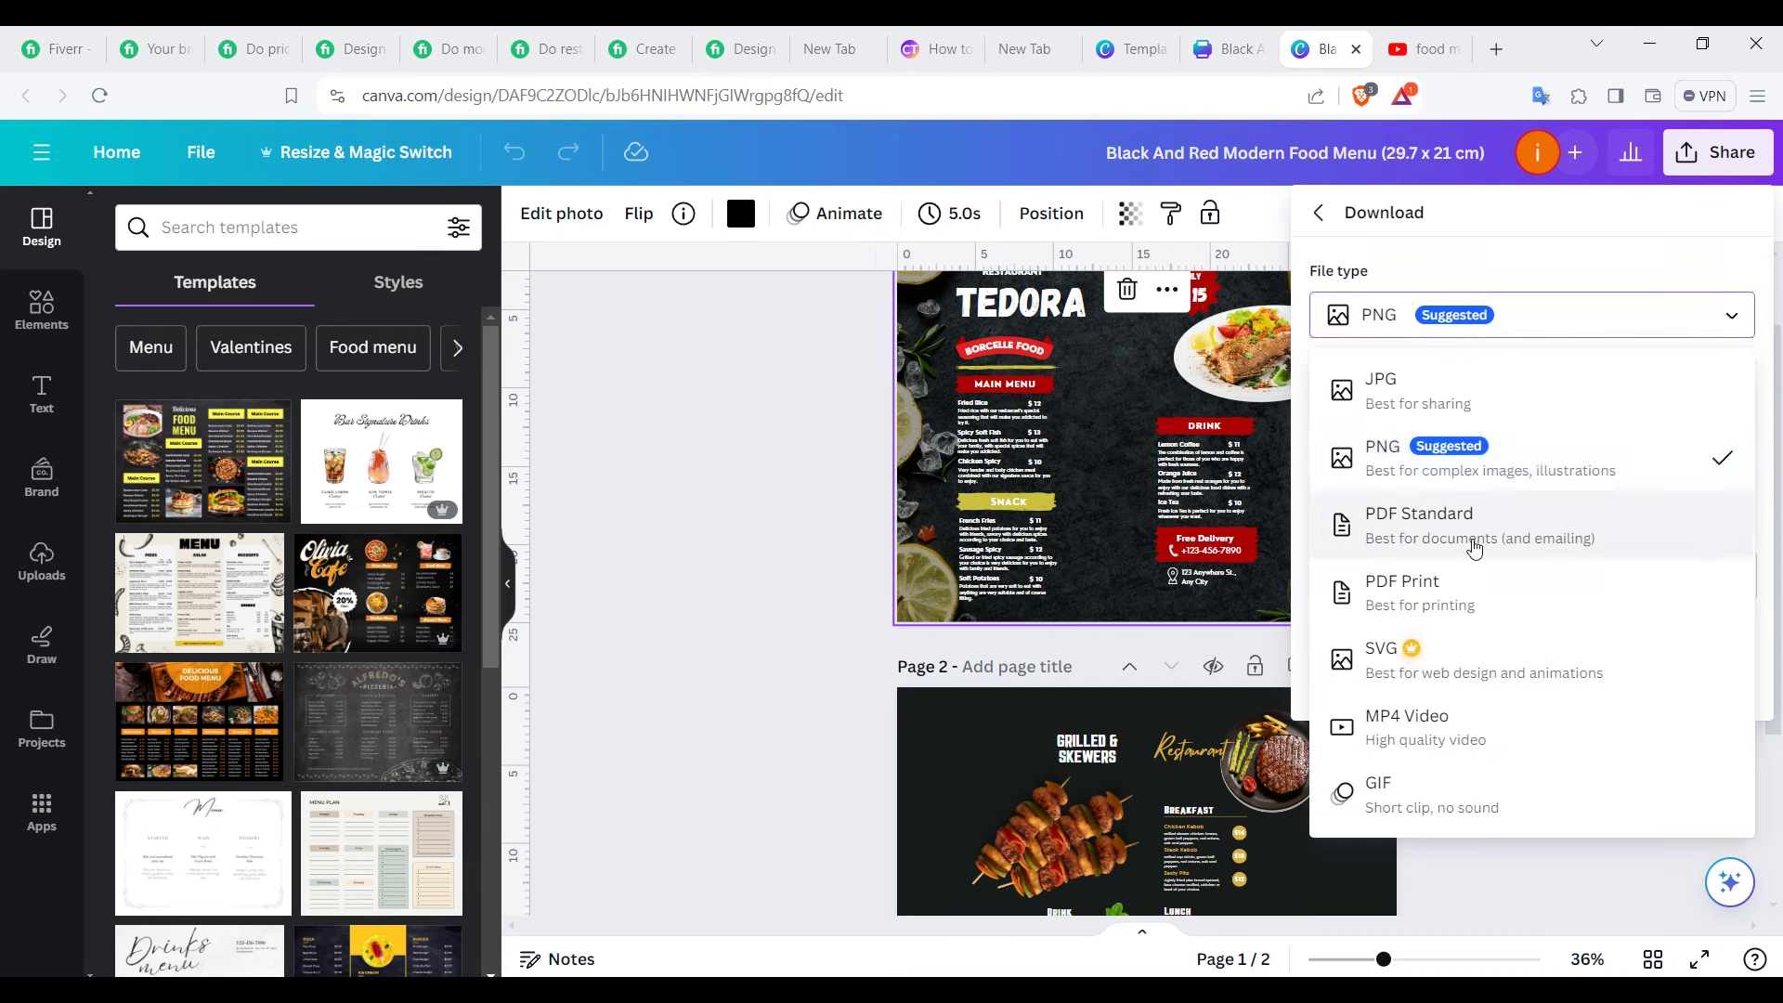
left_click(1454, 592)
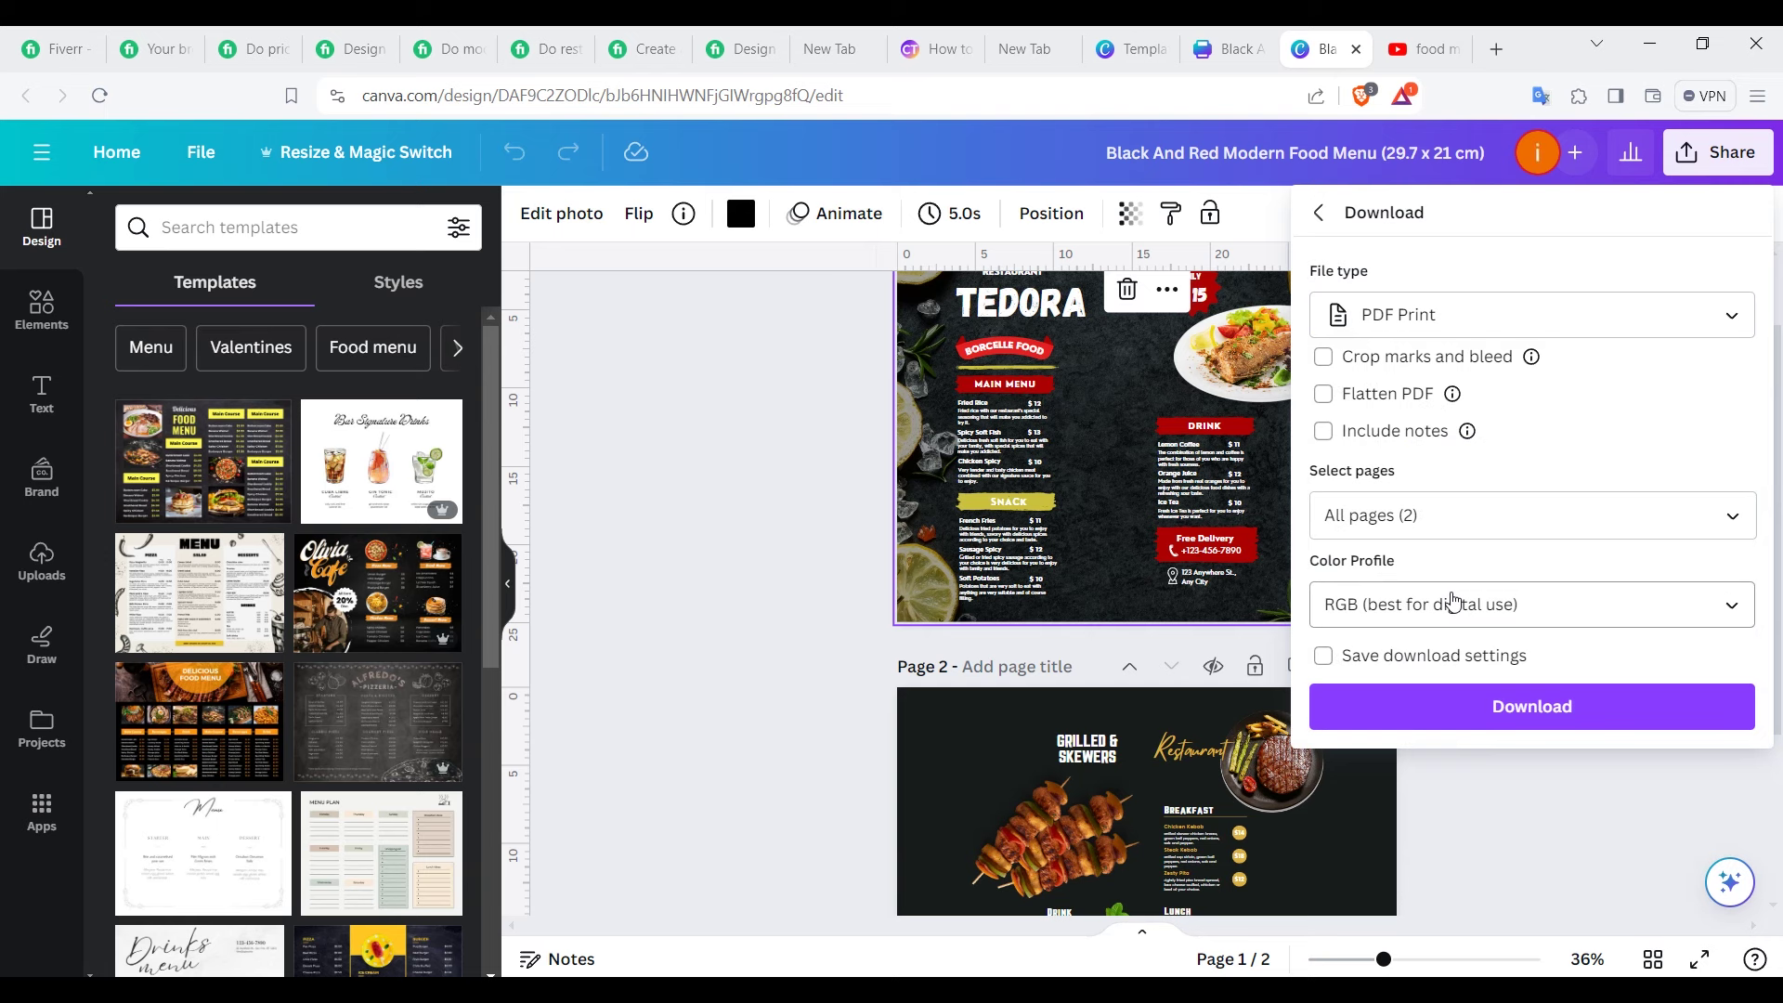
left_click(1325, 359)
Step: Limit the PDF export to page 1, set its color profile to CMYK (best for professional printing), and download it
left_click(1749, 523)
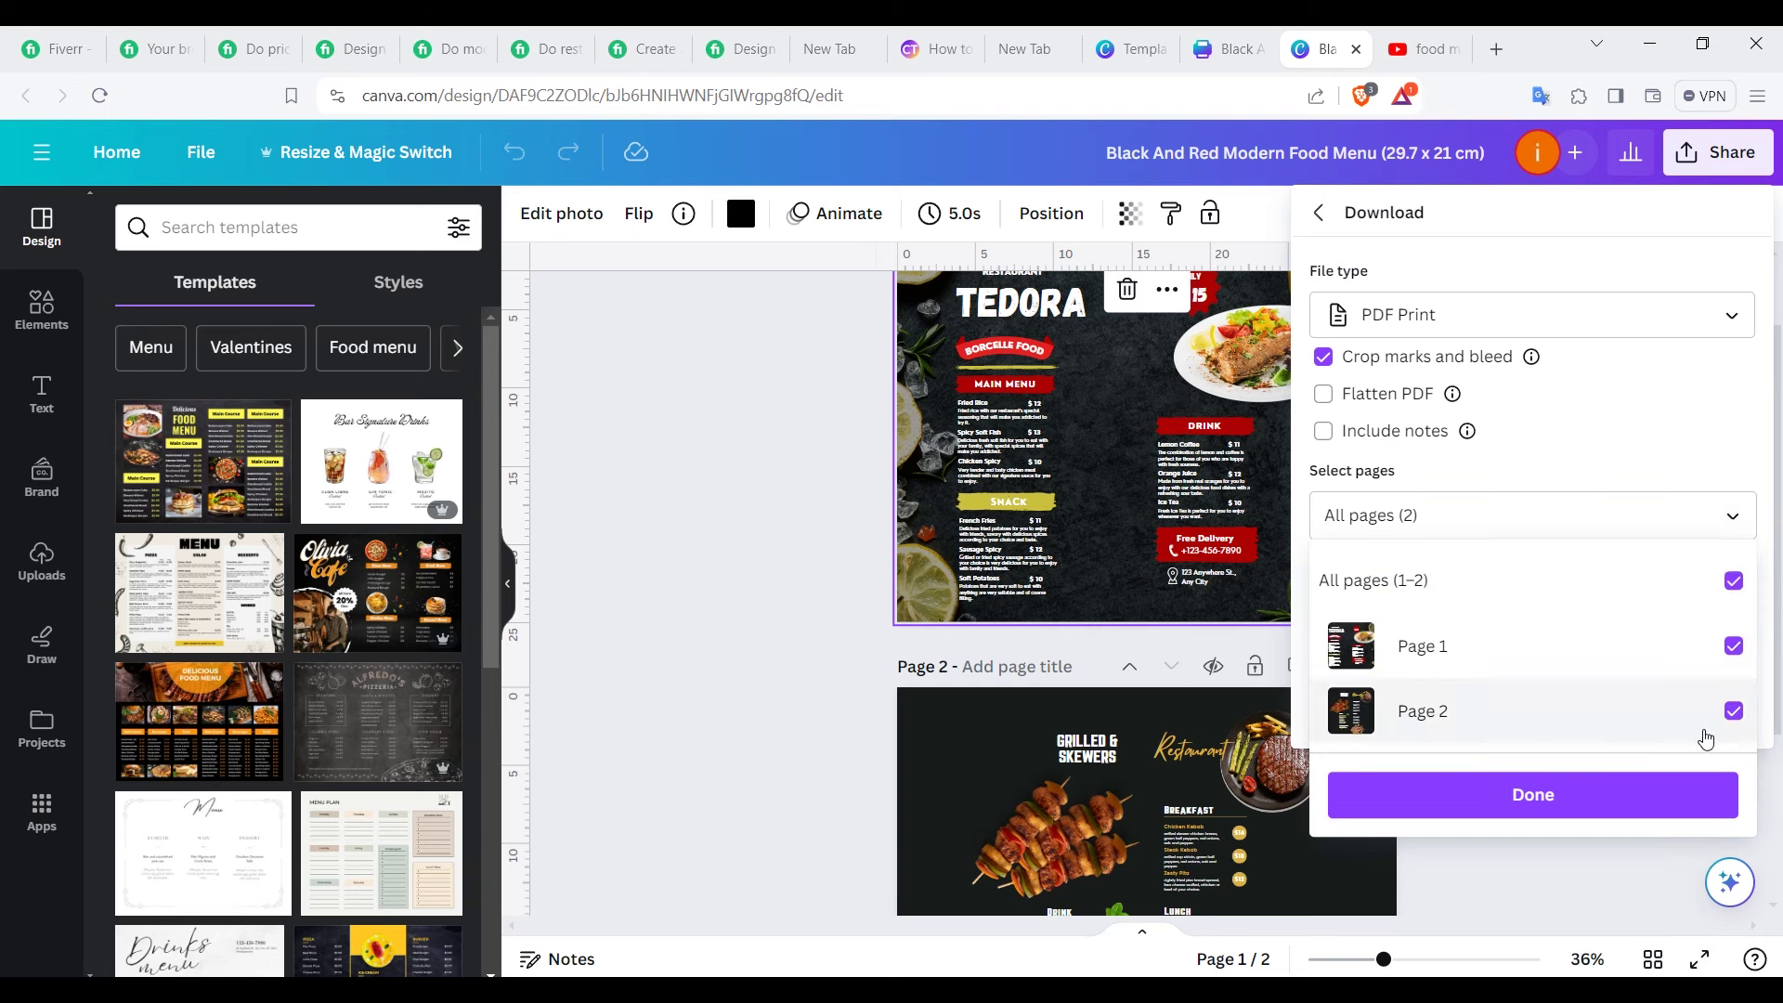
left_click(1733, 715)
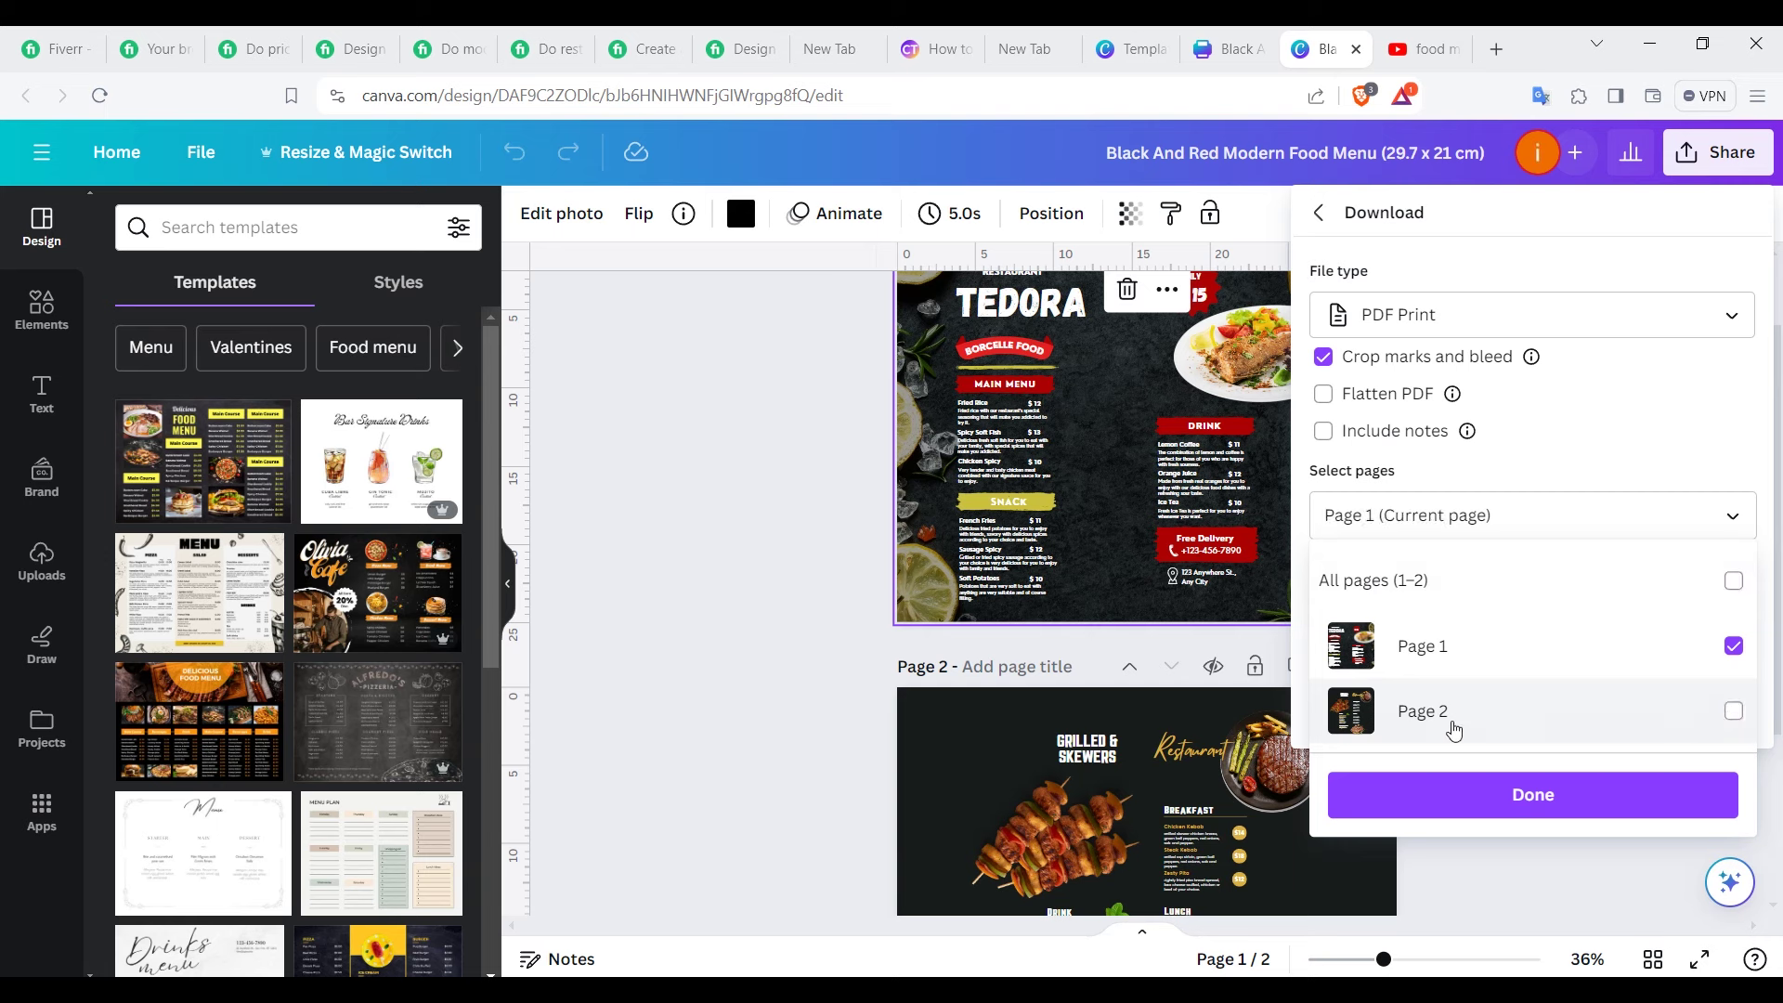
left_click(1544, 869)
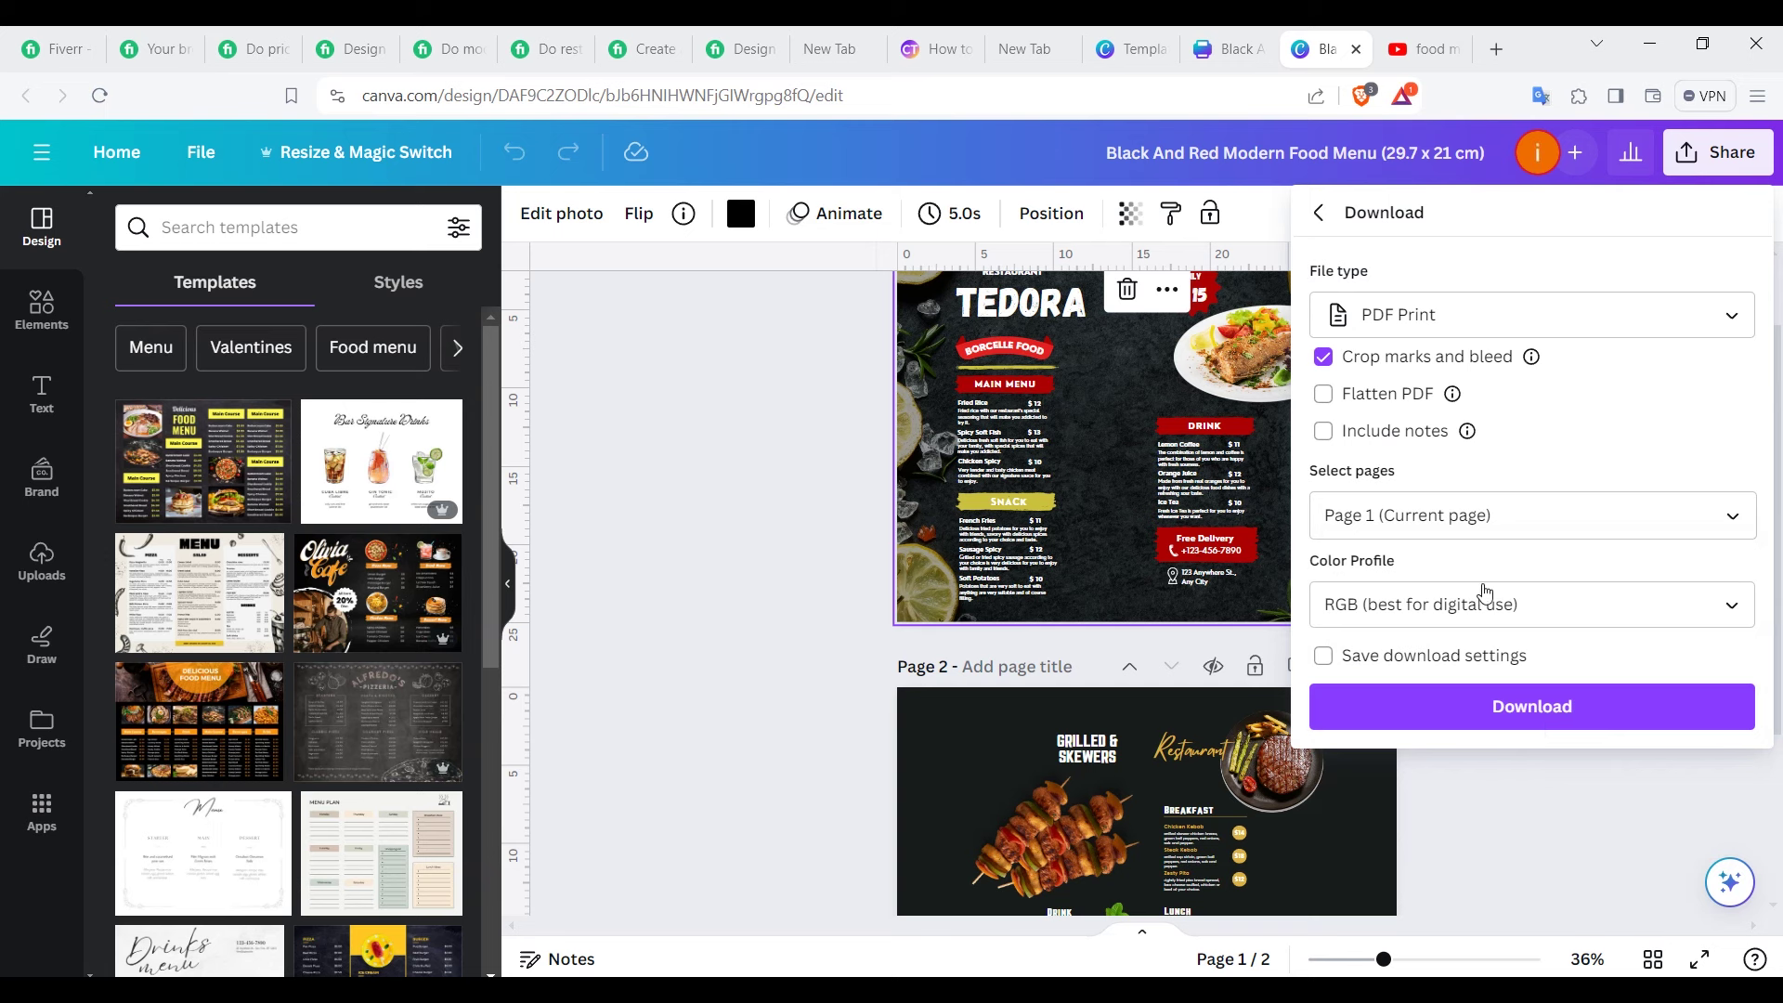
left_click(1526, 620)
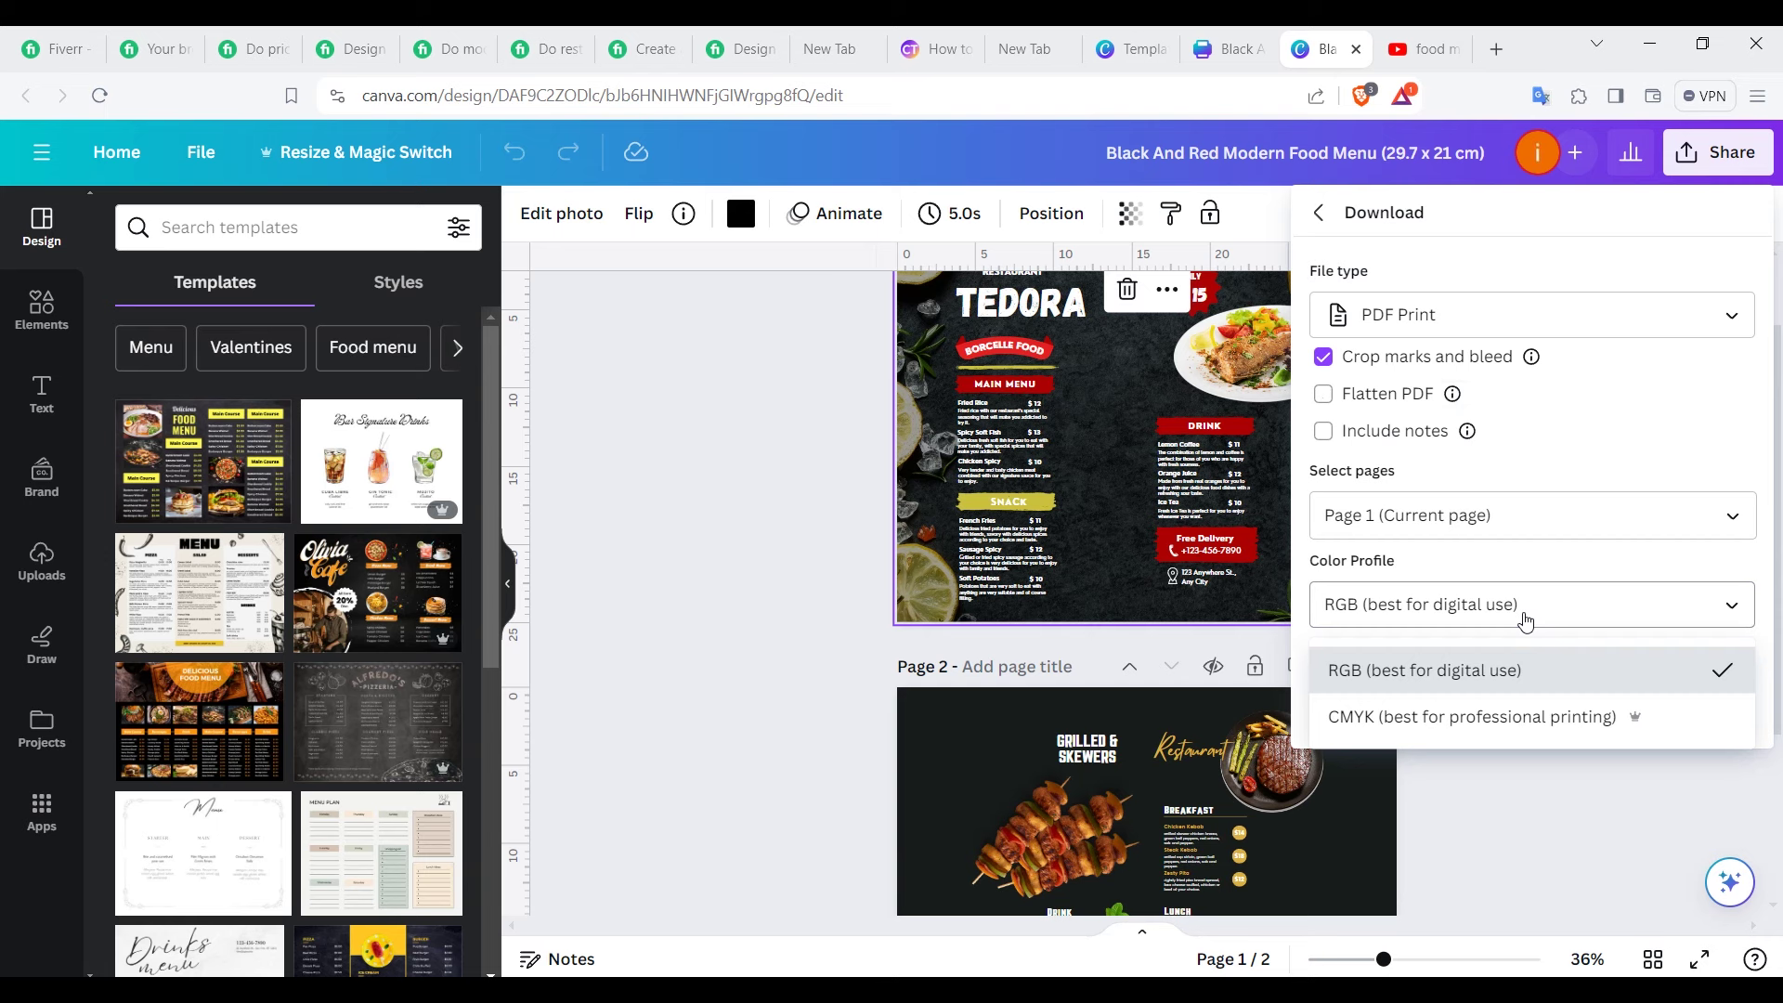
left_click(1439, 717)
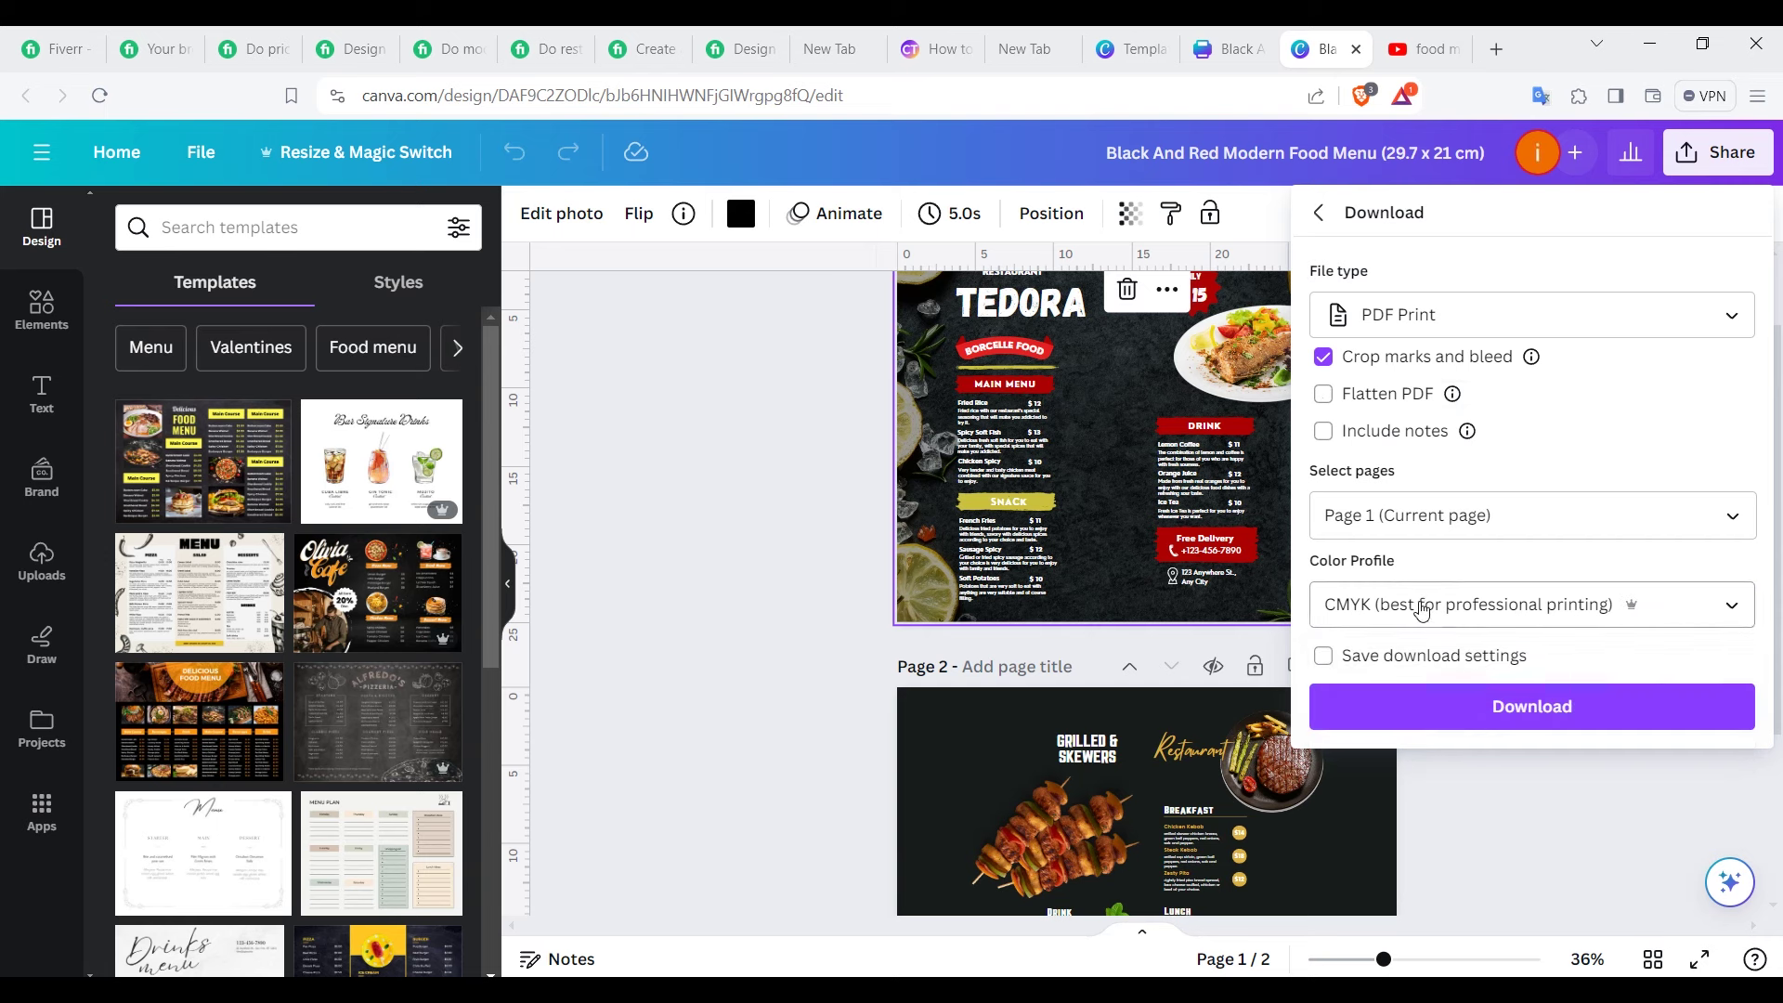
left_click(1514, 711)
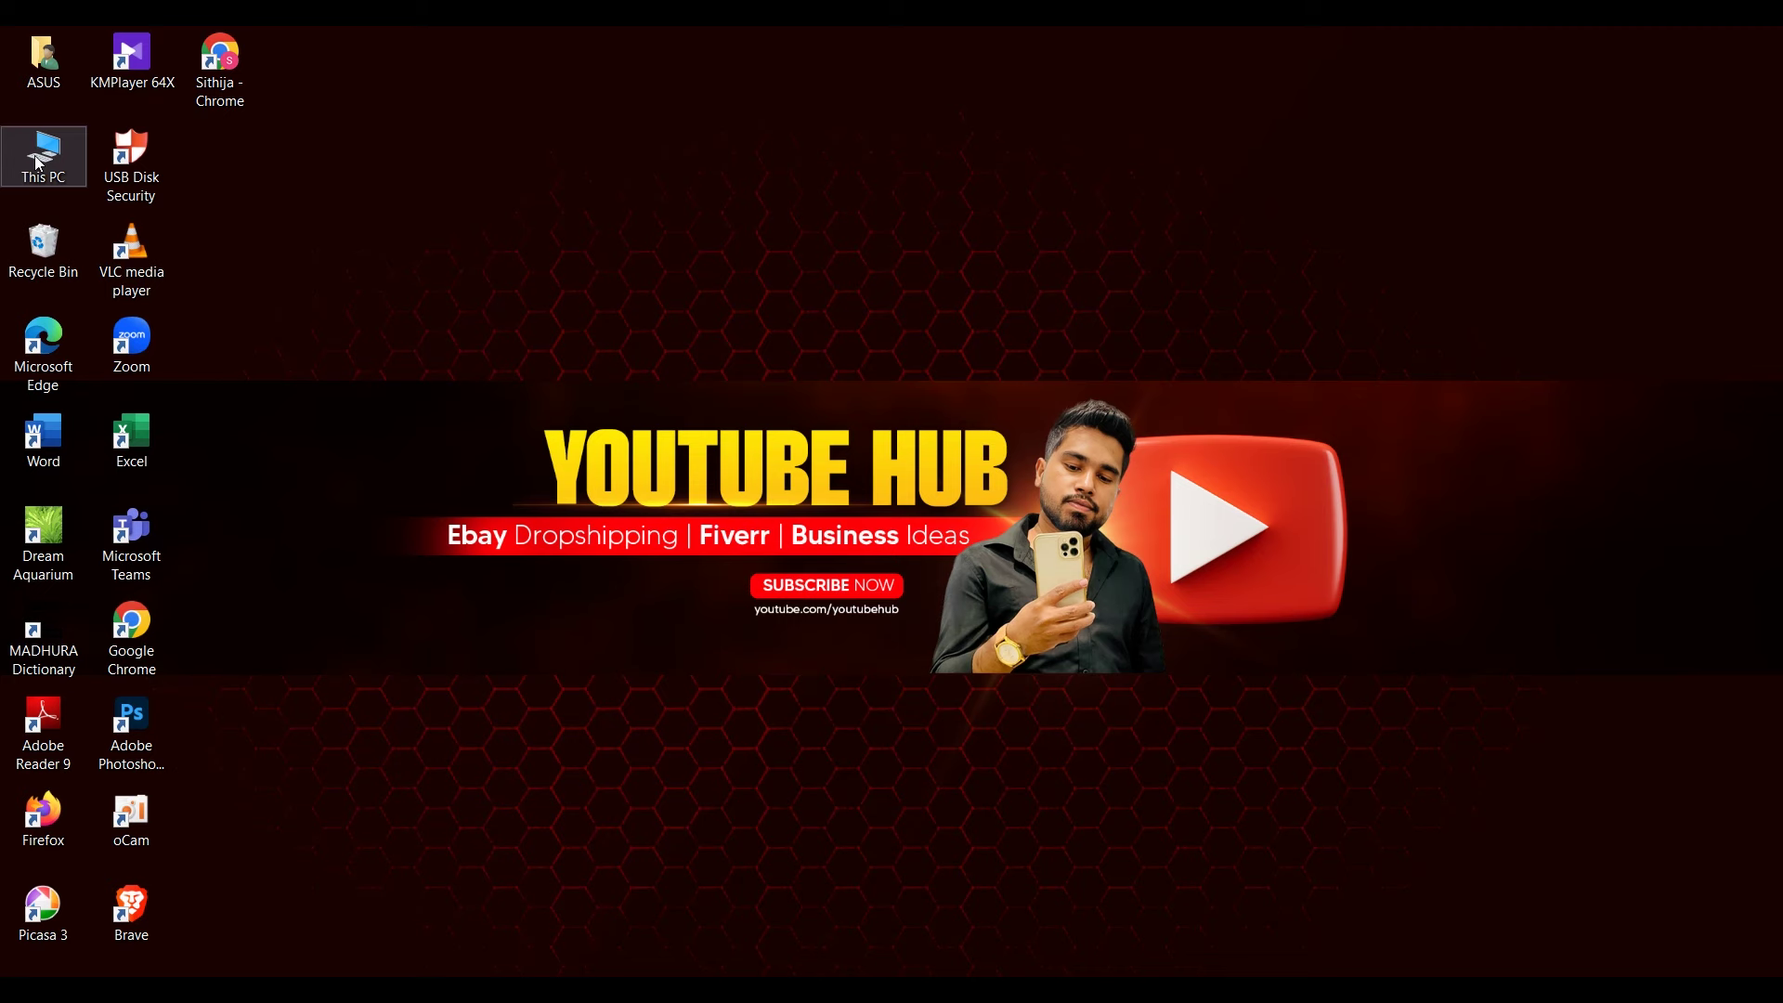
Step: Open the downloaded Black And Red Modern Food Menu PDF from the Downloads folder and look over its page and crop marks
double_click(37, 164)
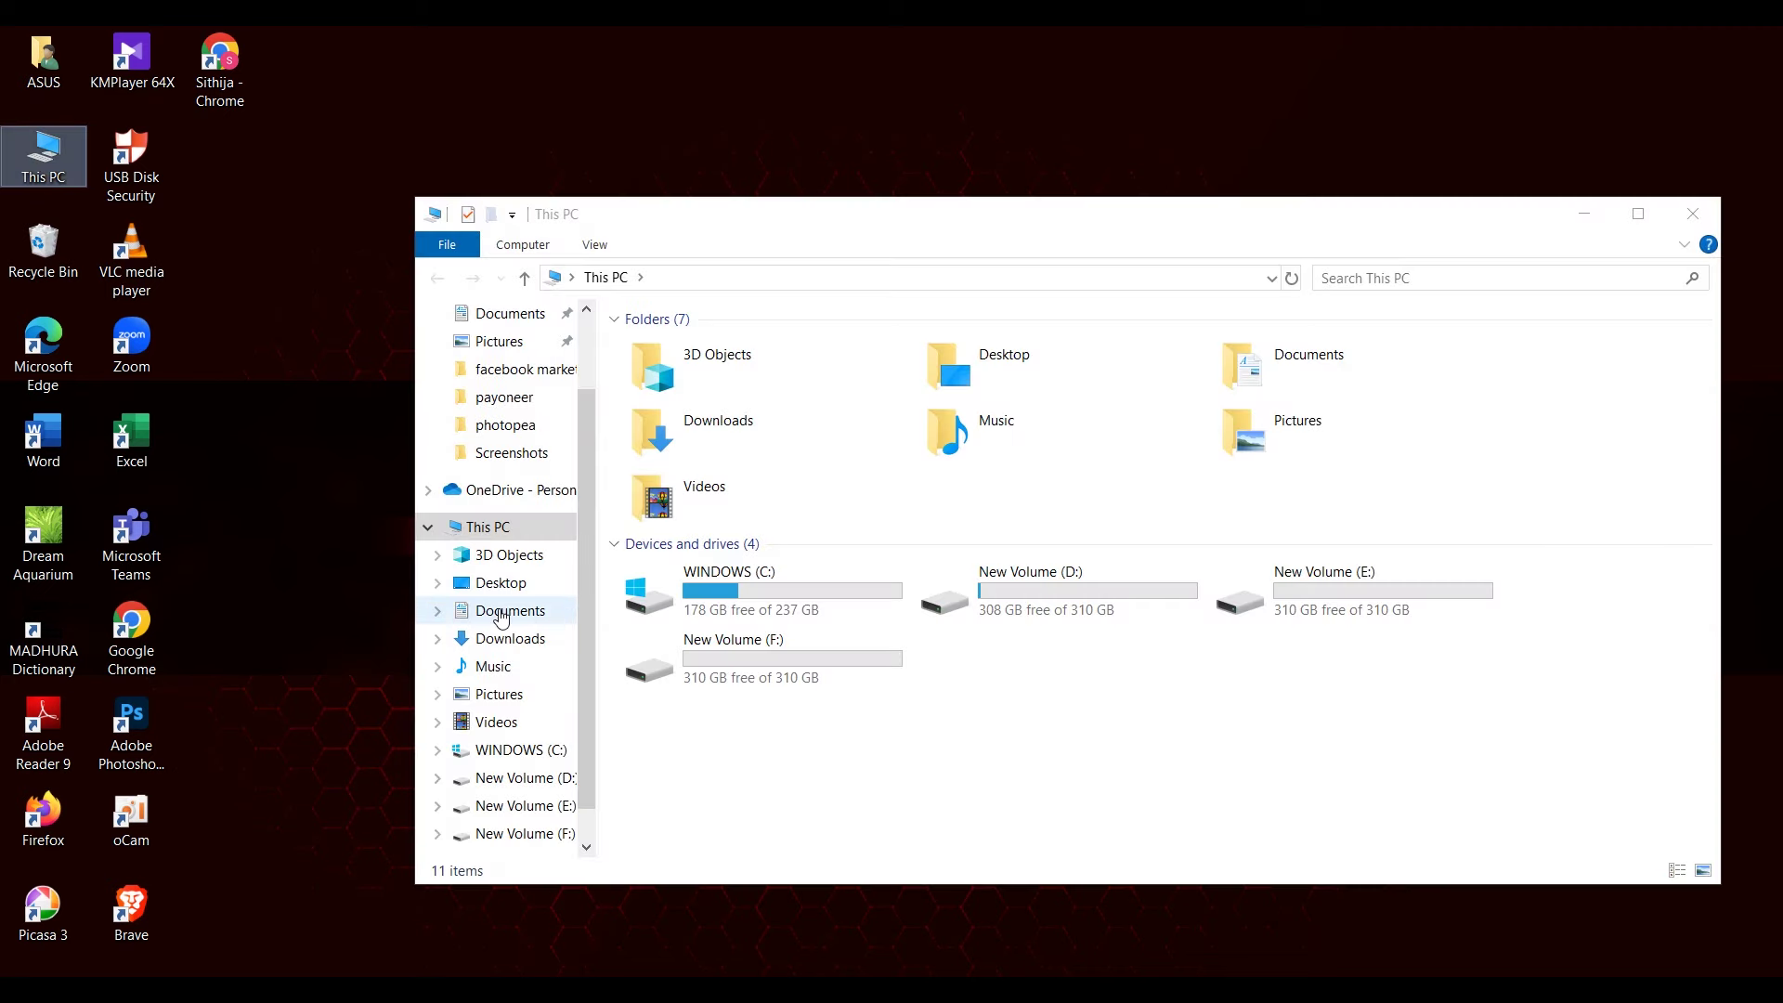
left_click(501, 639)
double_click(674, 454)
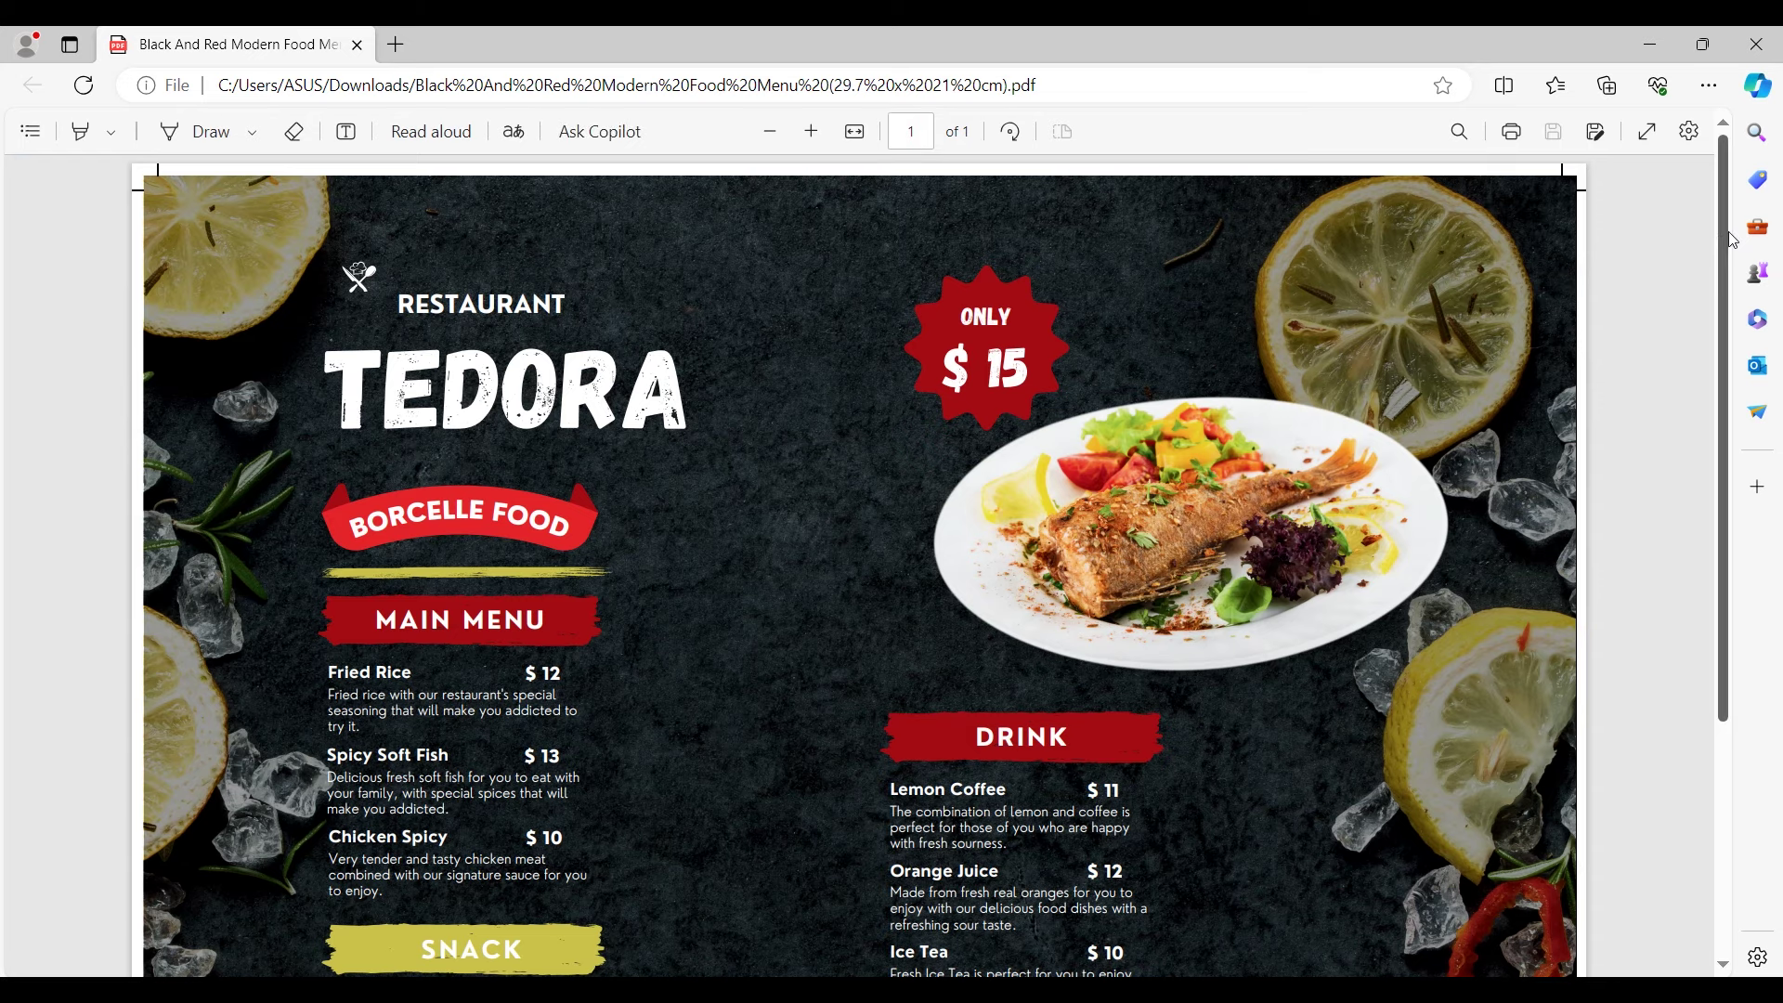
scroll(1718, 147, "down", 3)
scroll(1719, 148, "up", 3)
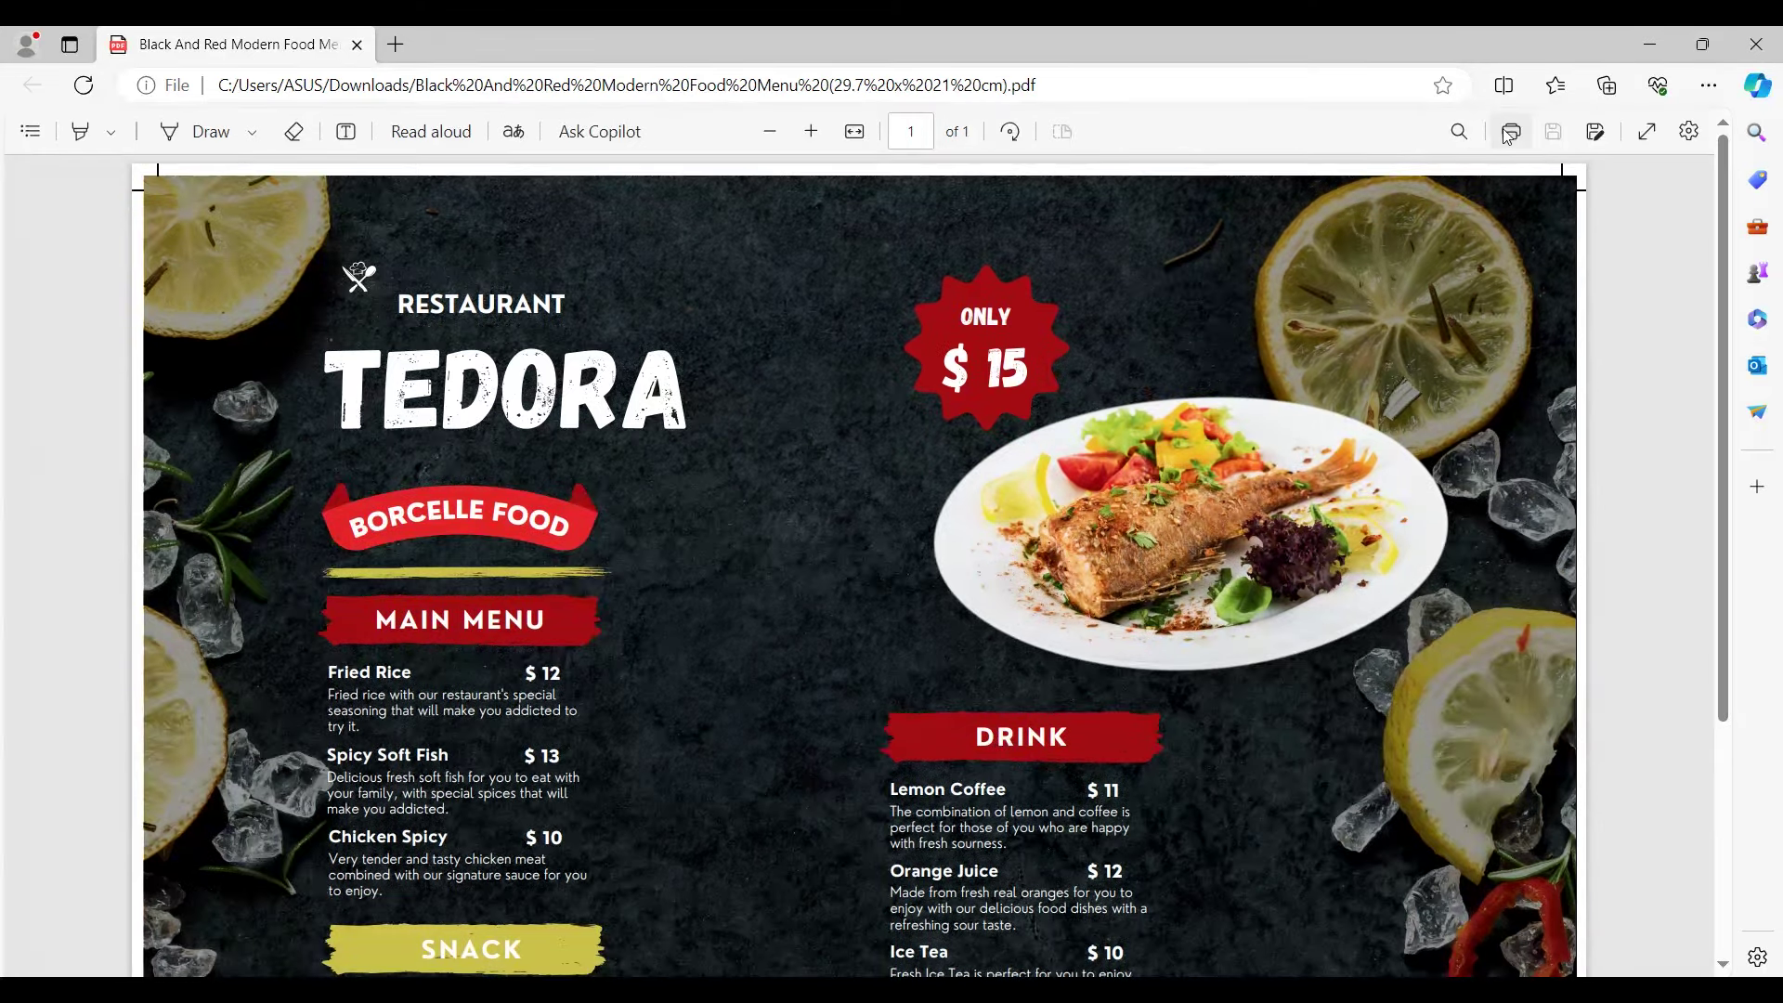
Step: Check the print settings for the menu PDF without printing, and return to the professional restaurant menu gig on Fiverr
left_click(1513, 131)
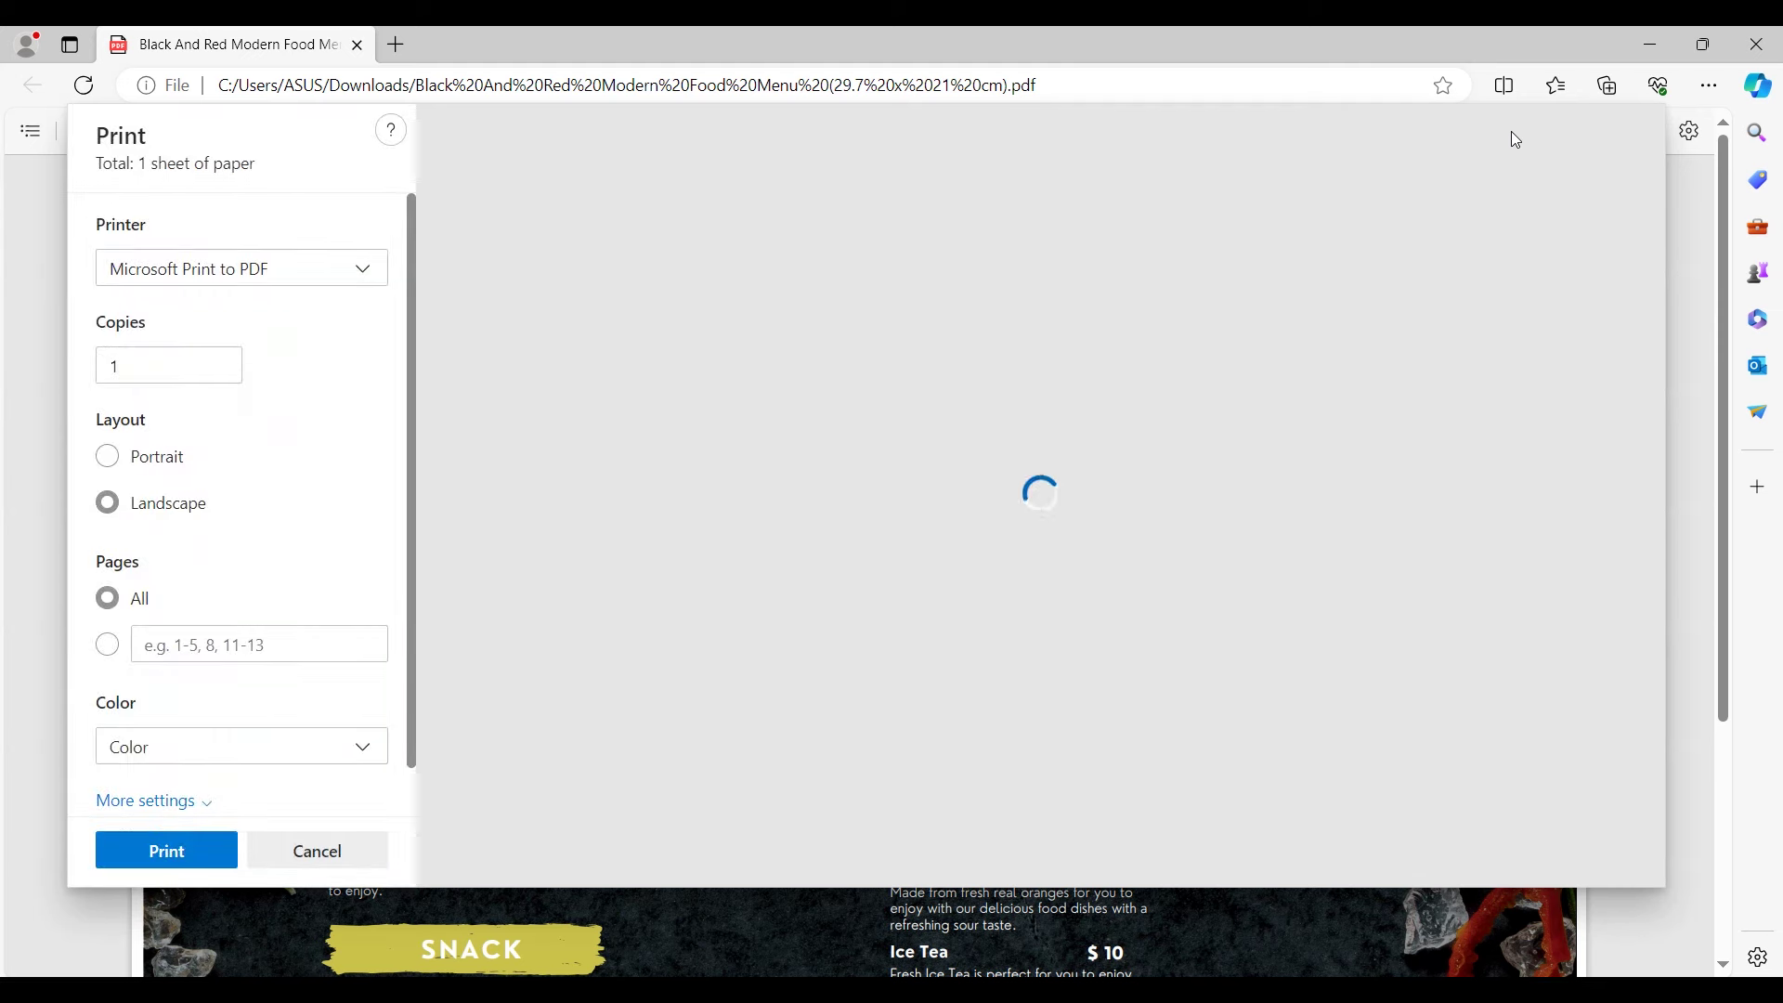
key("Escape")
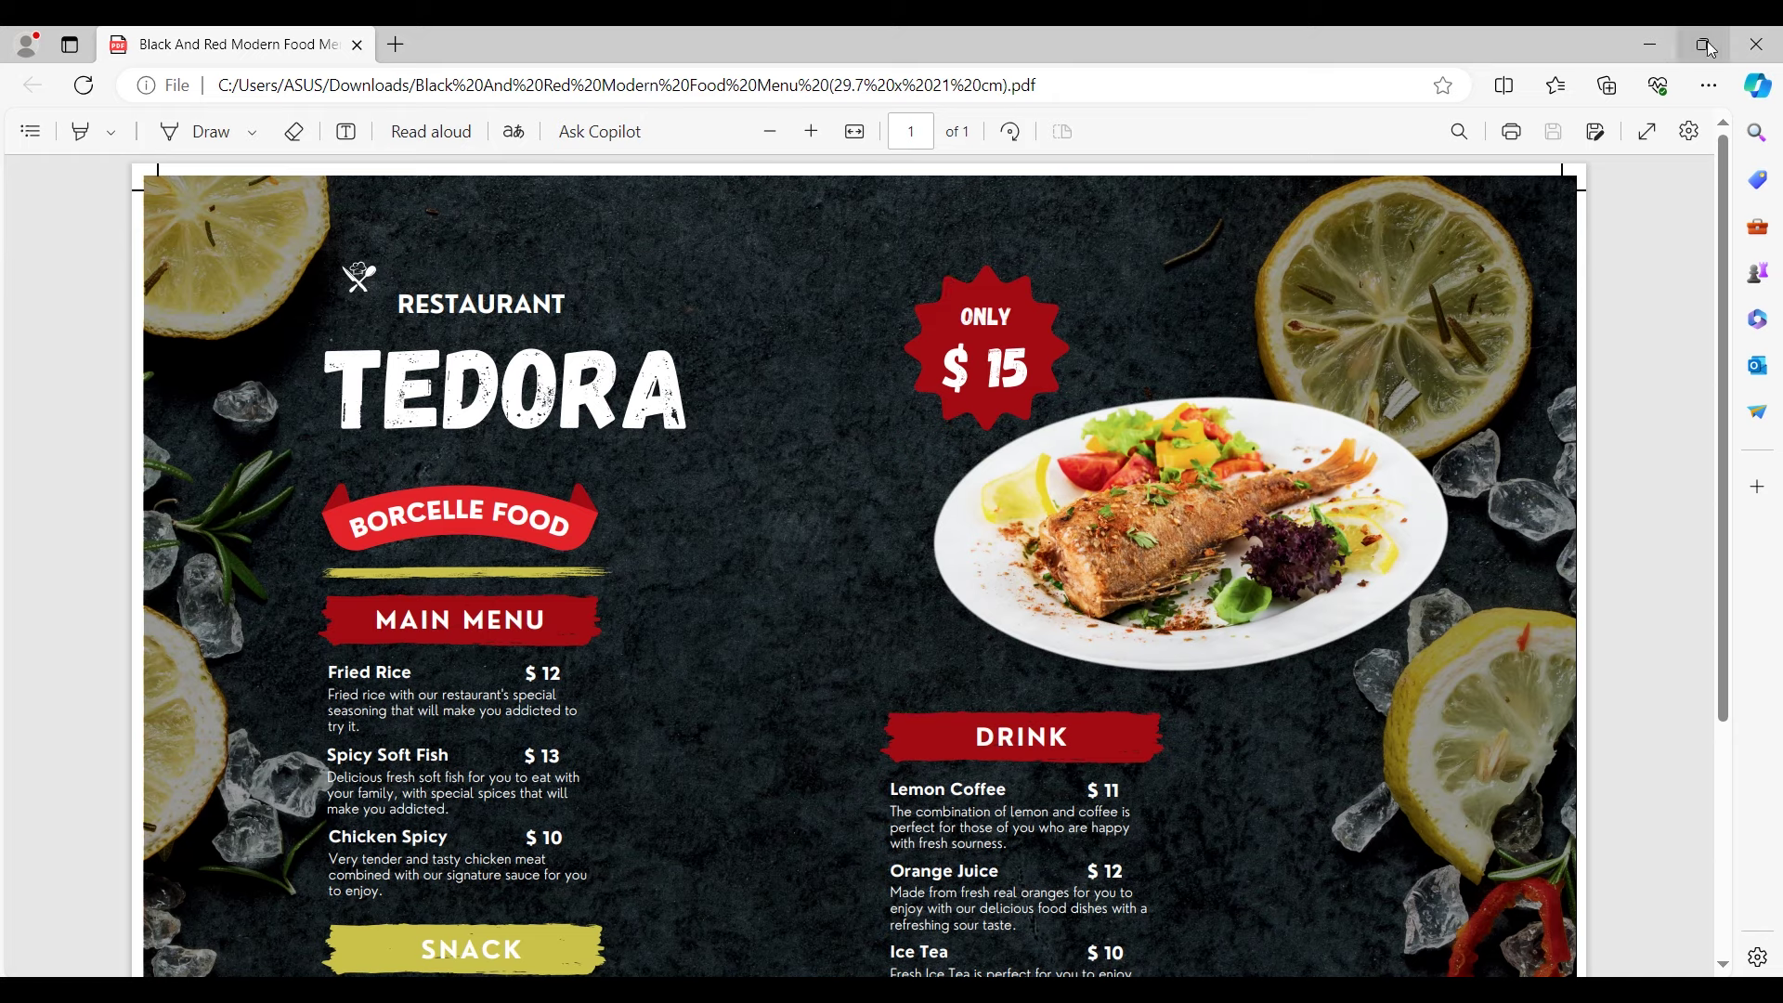
left_click(1650, 44)
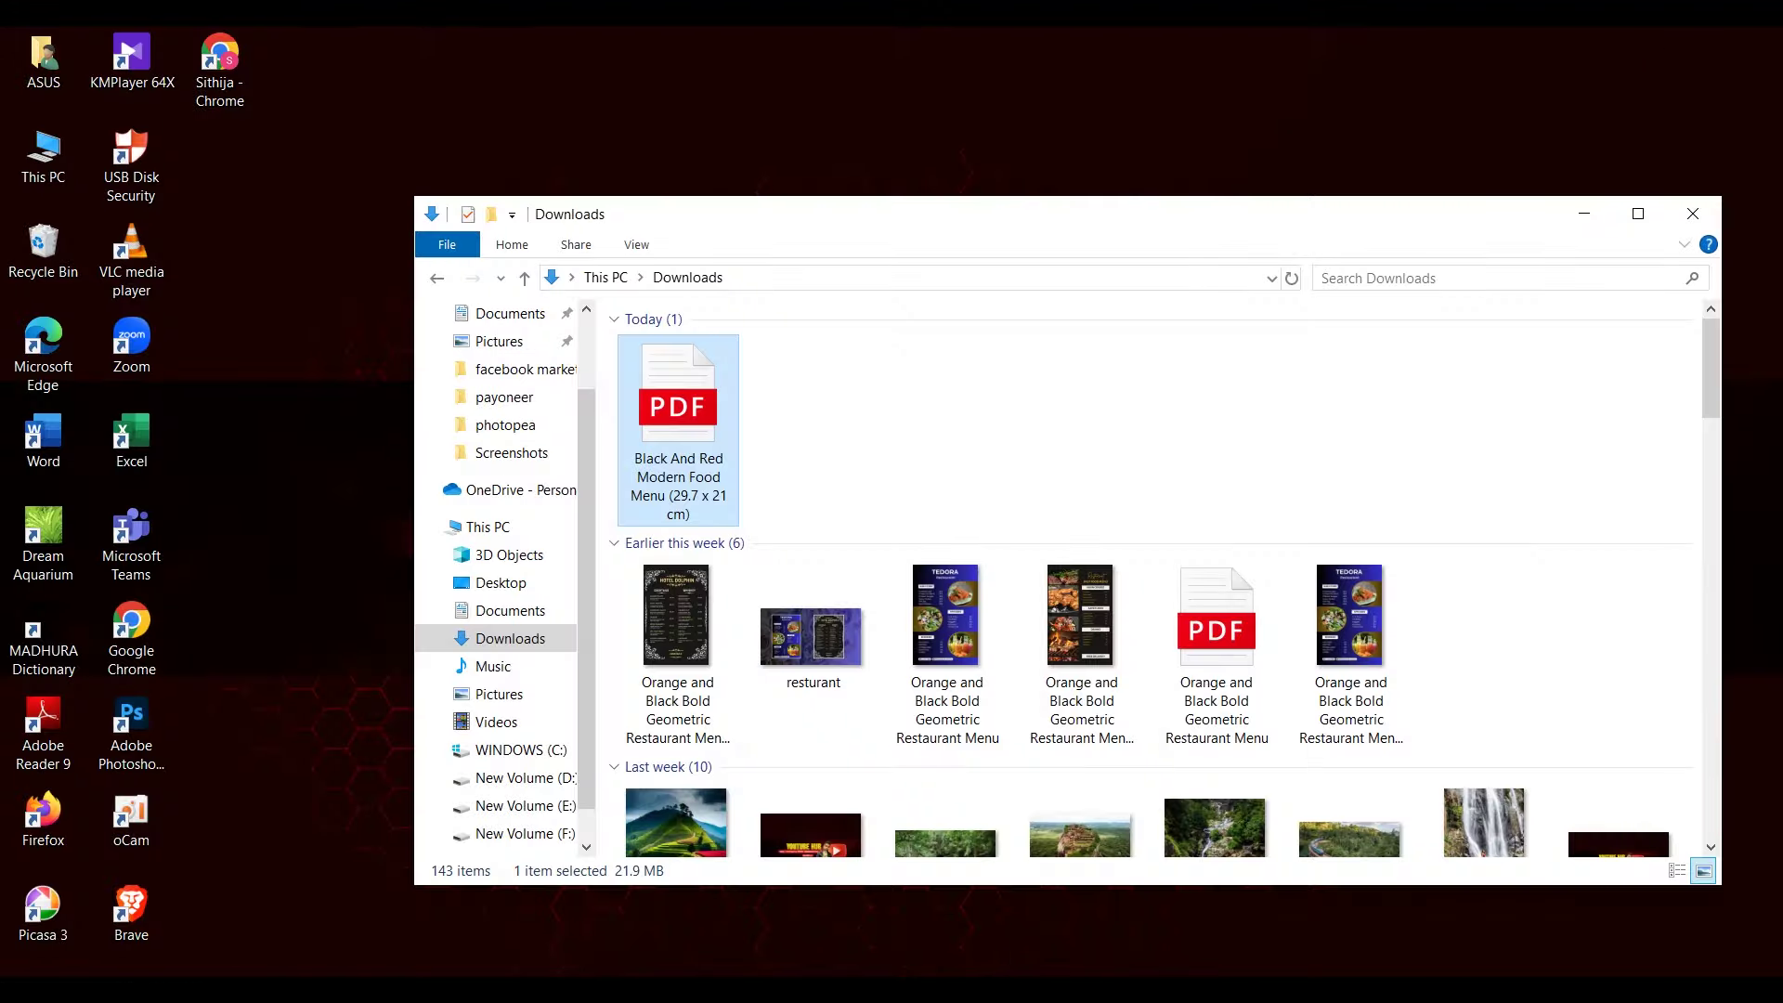
left_click(818, 929)
left_click(1137, 786)
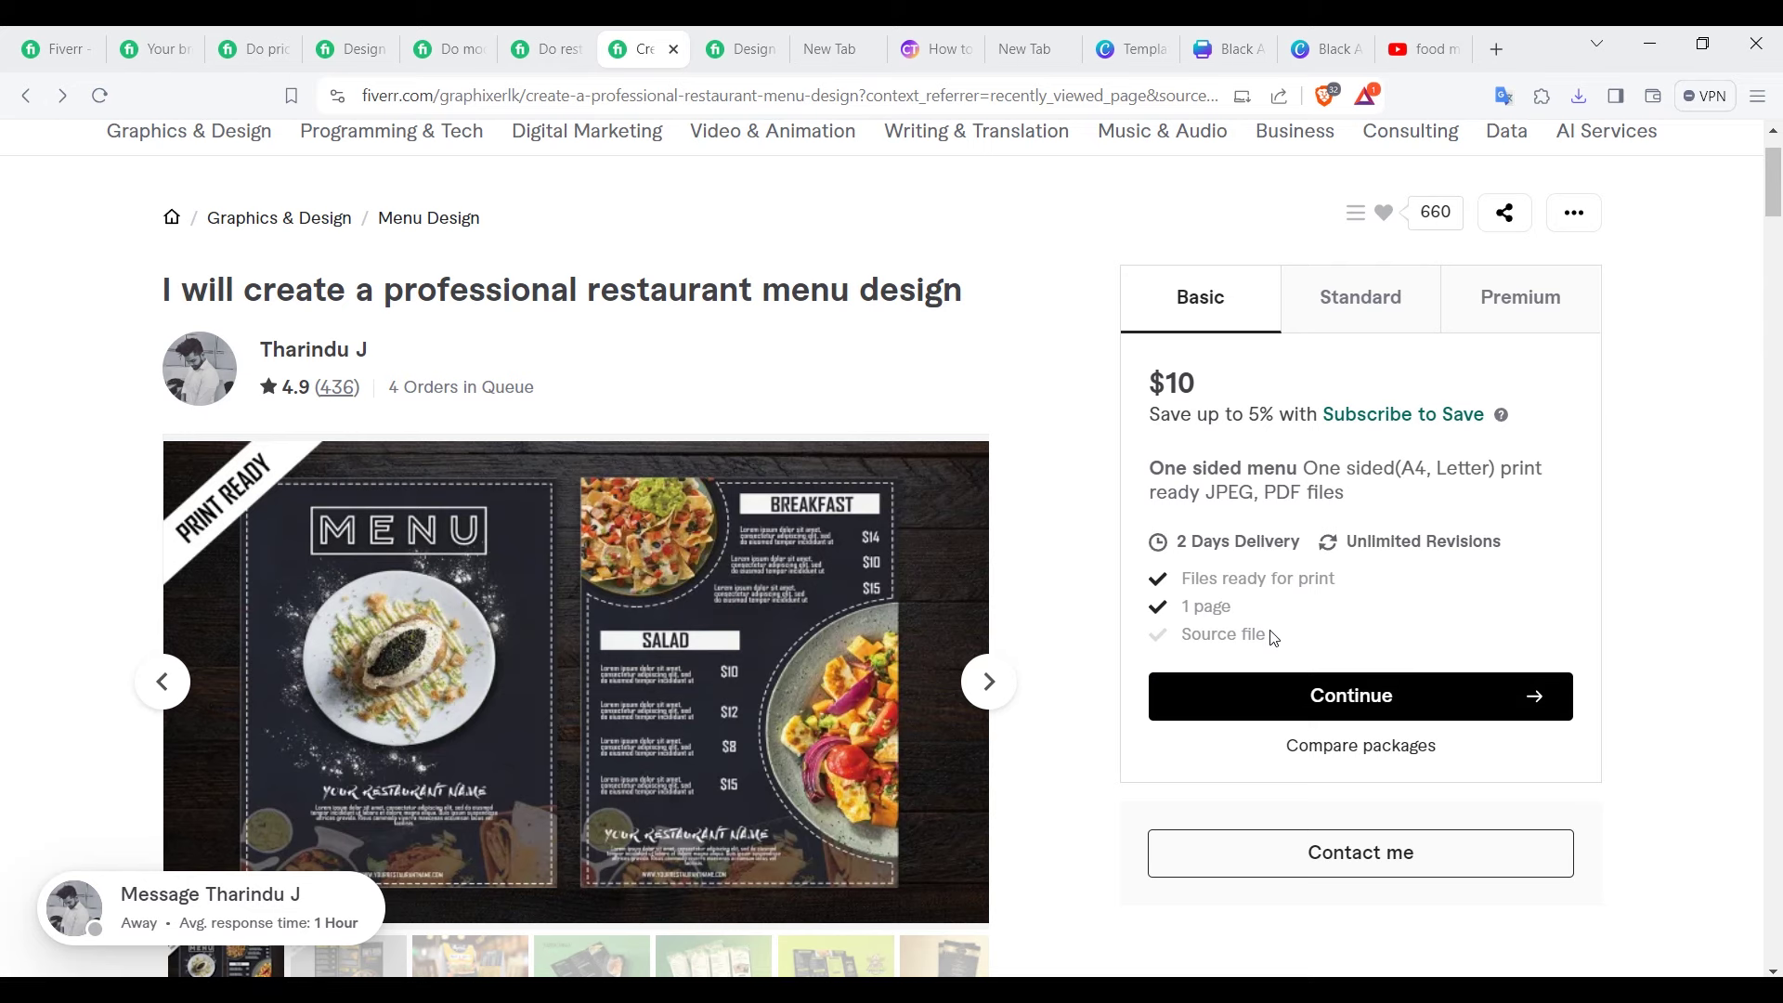
Step: Browse the Youtube Hub channel's videos for the Canva to Photoshop conversion tutorial, return to the Canva design, and dismiss the download notice
left_click(1421, 48)
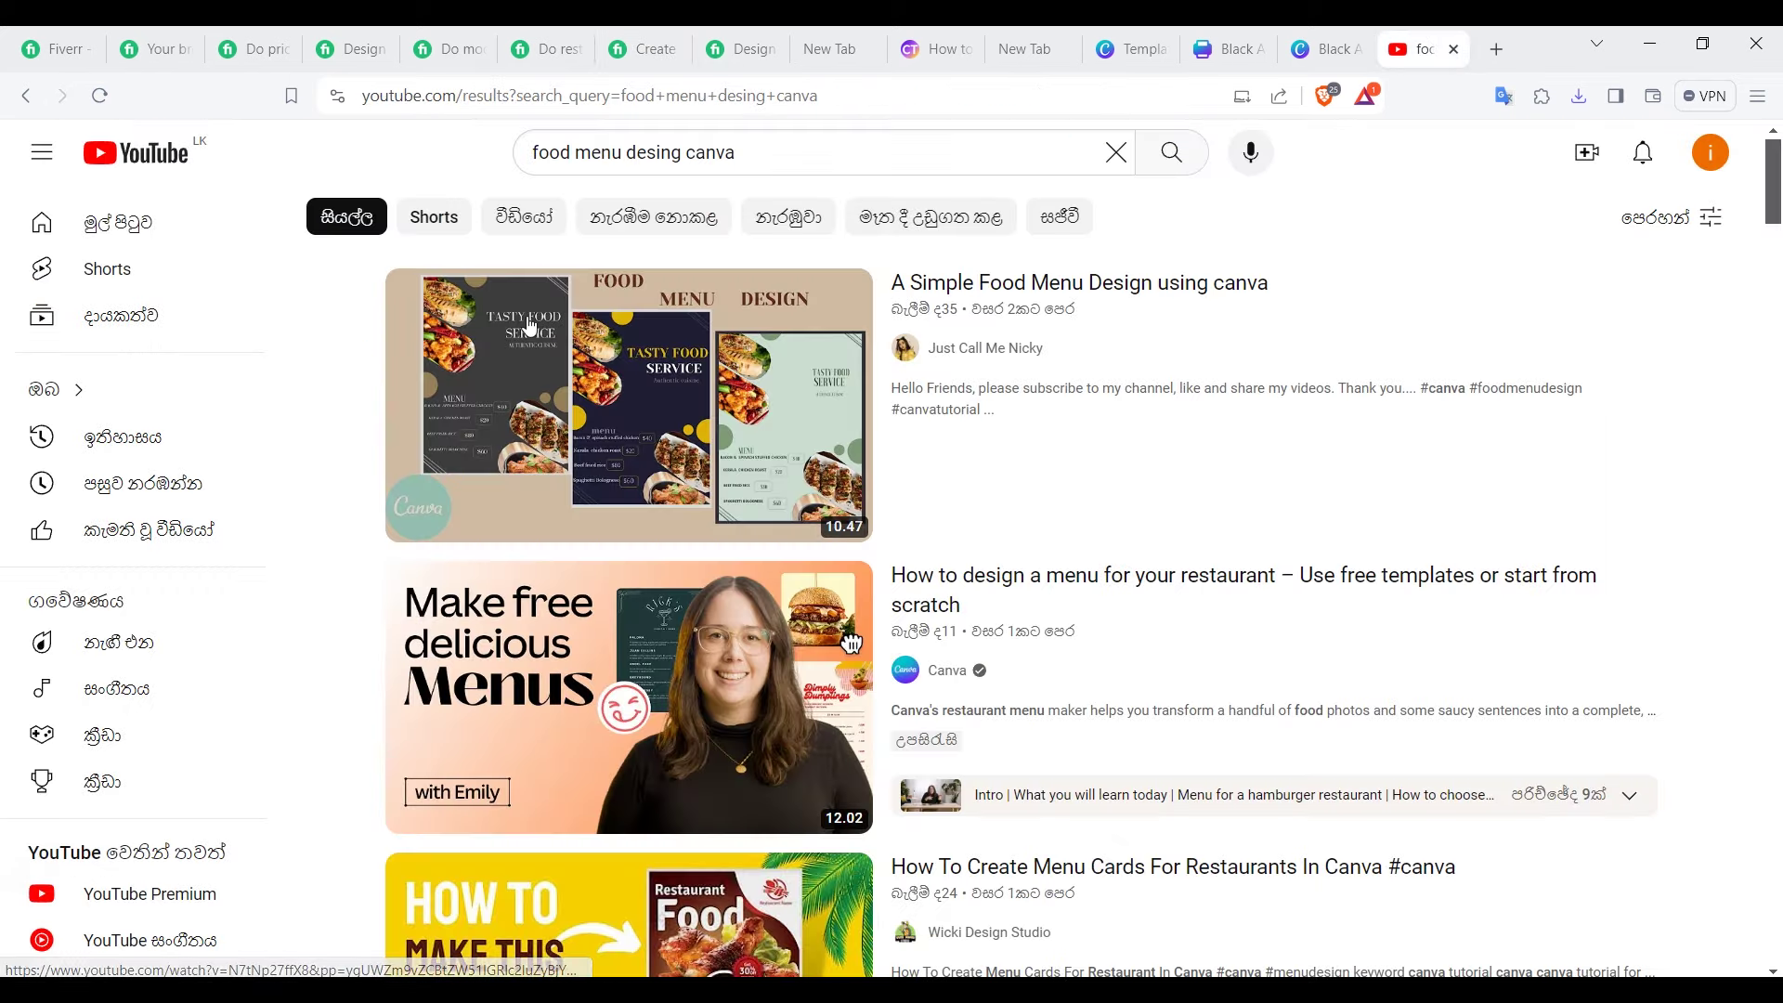
left_click(28, 99)
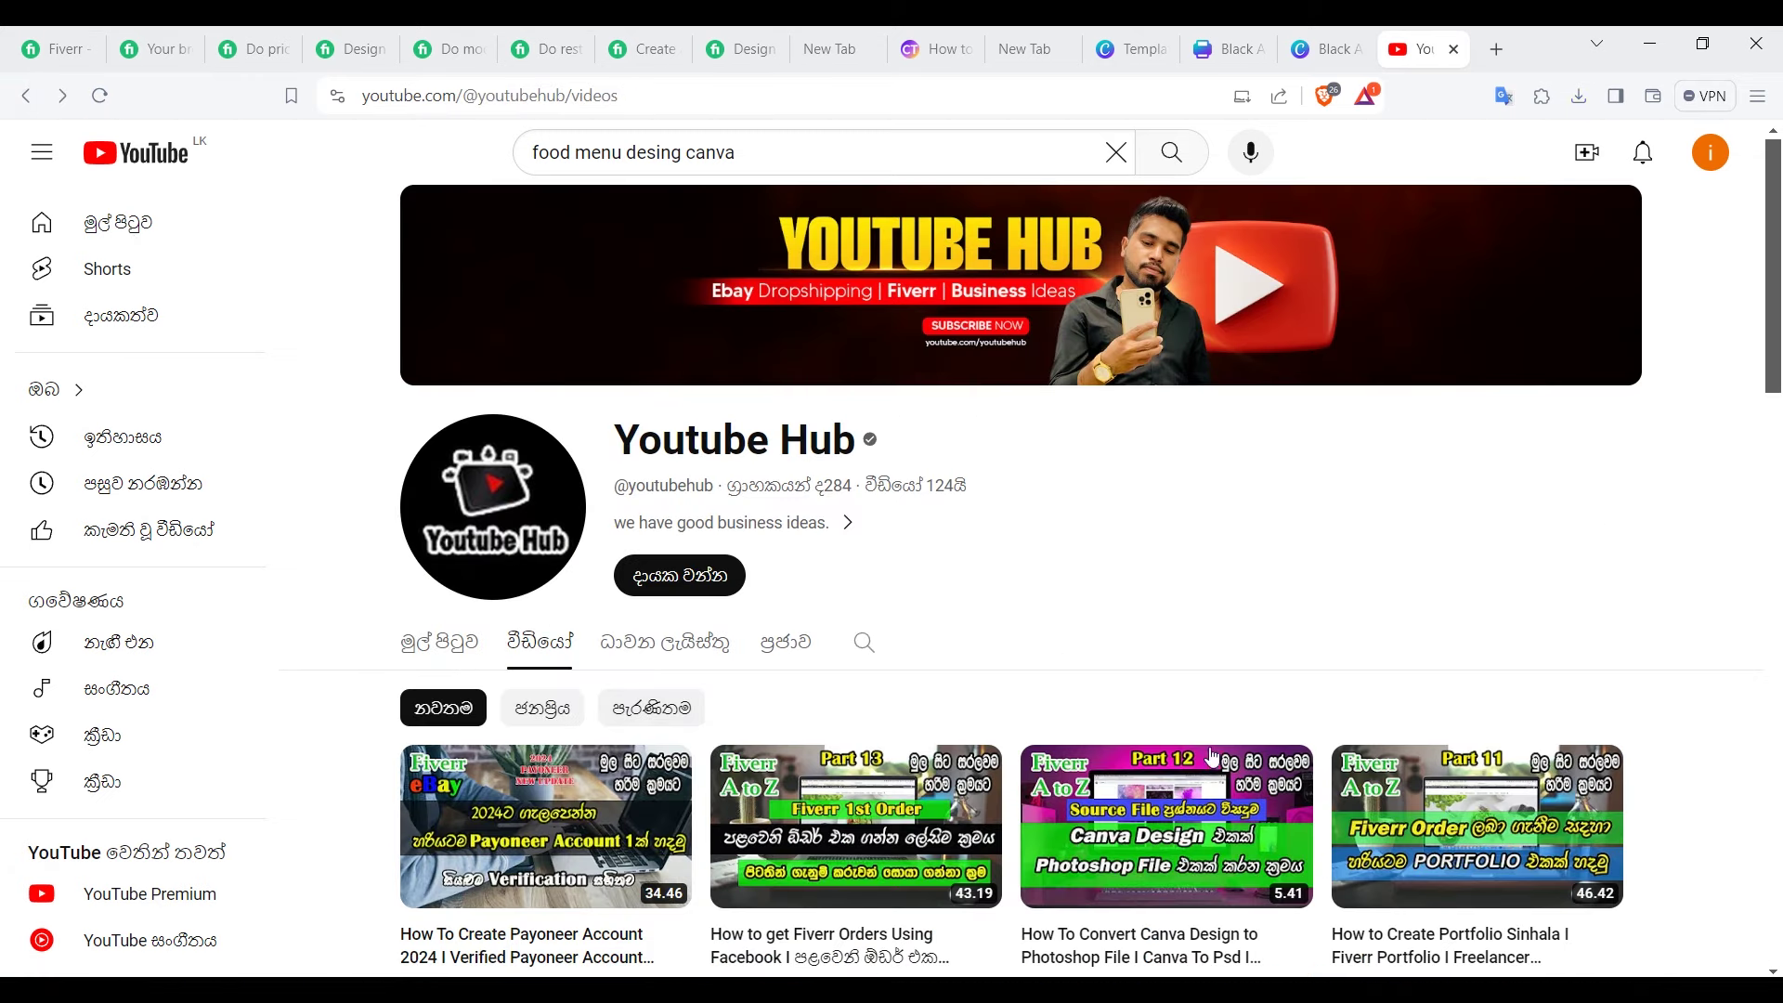
mouse_move(1169, 811)
left_click_drag(1779, 266, 1778, 300)
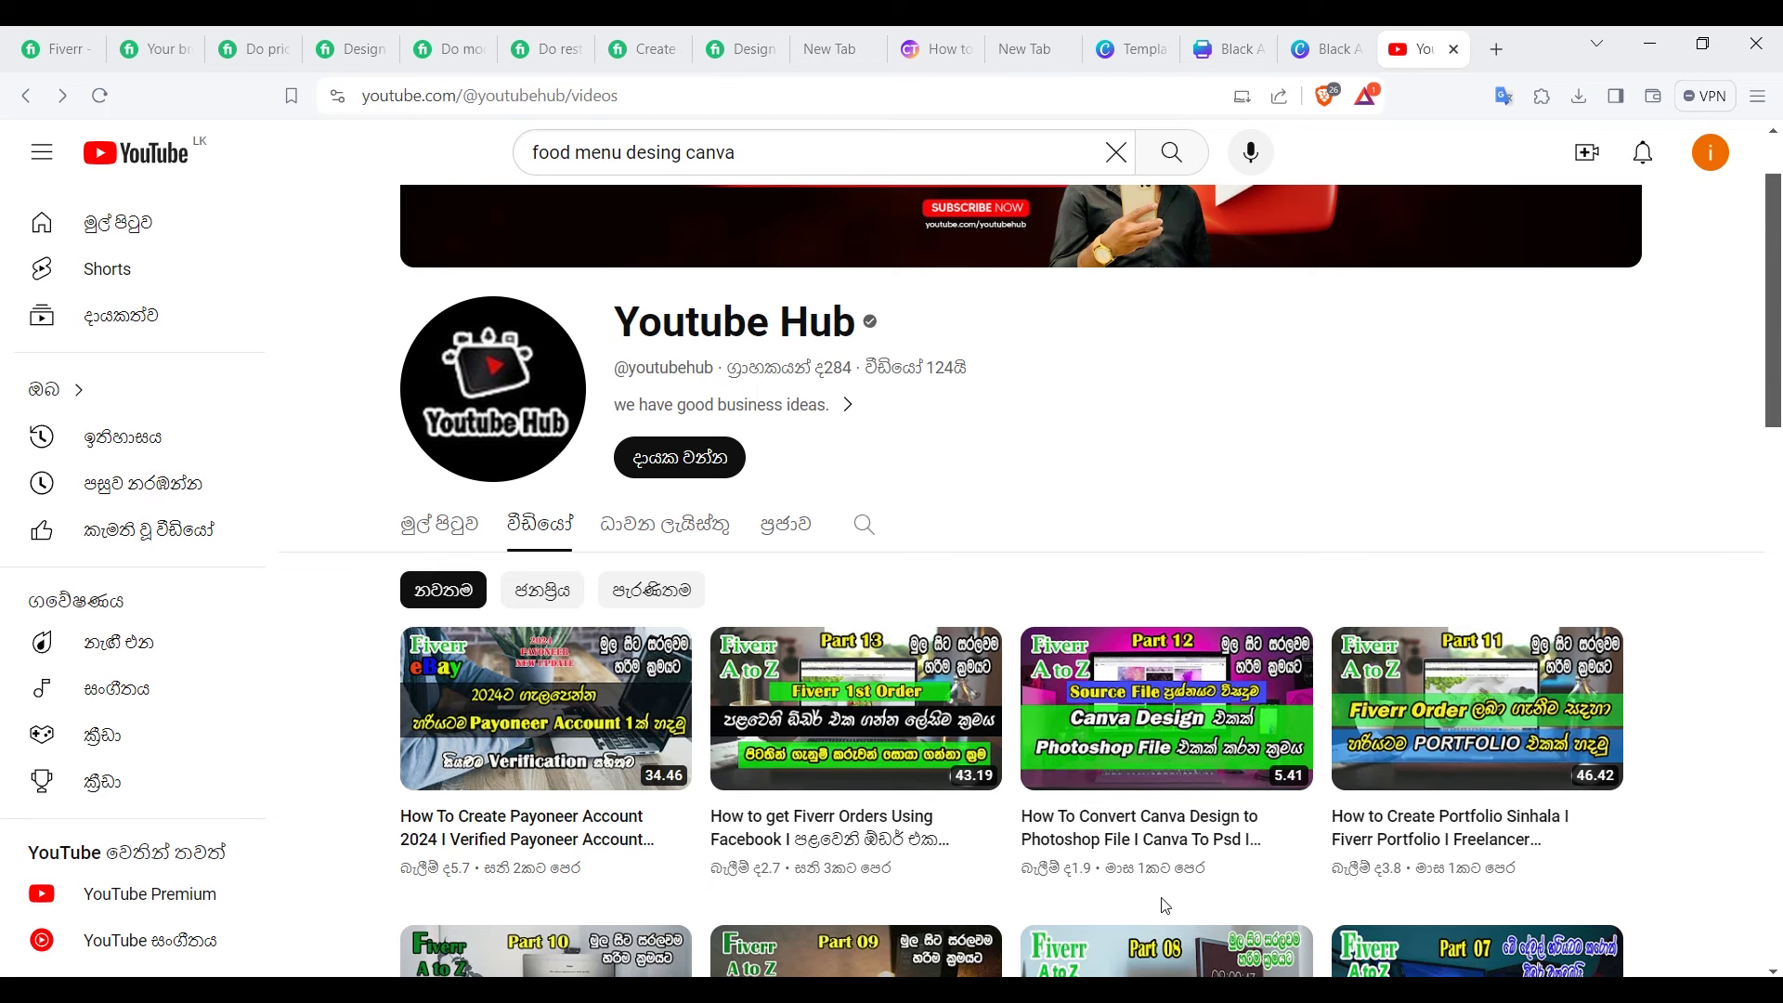
left_click(1319, 50)
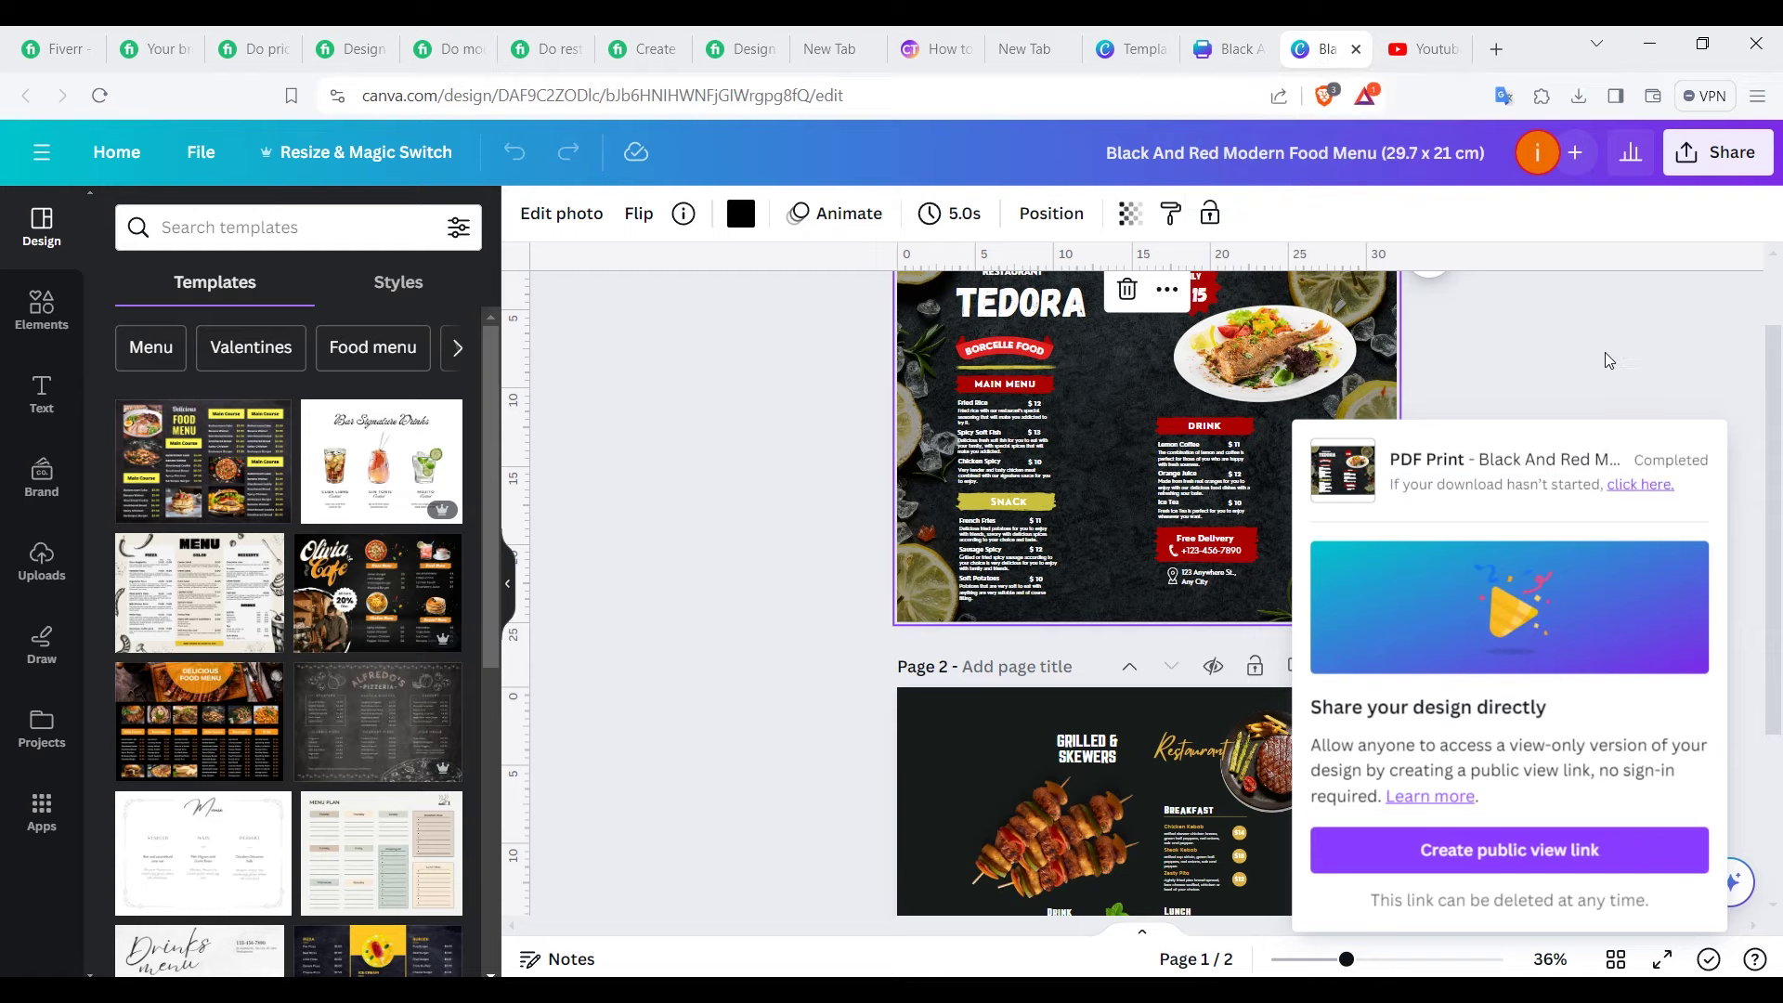
left_click(1635, 361)
Step: Review the Premium package of the restaurant, food menu gig on Fiverr and translate its "Custom graphics" item
left_click(753, 42)
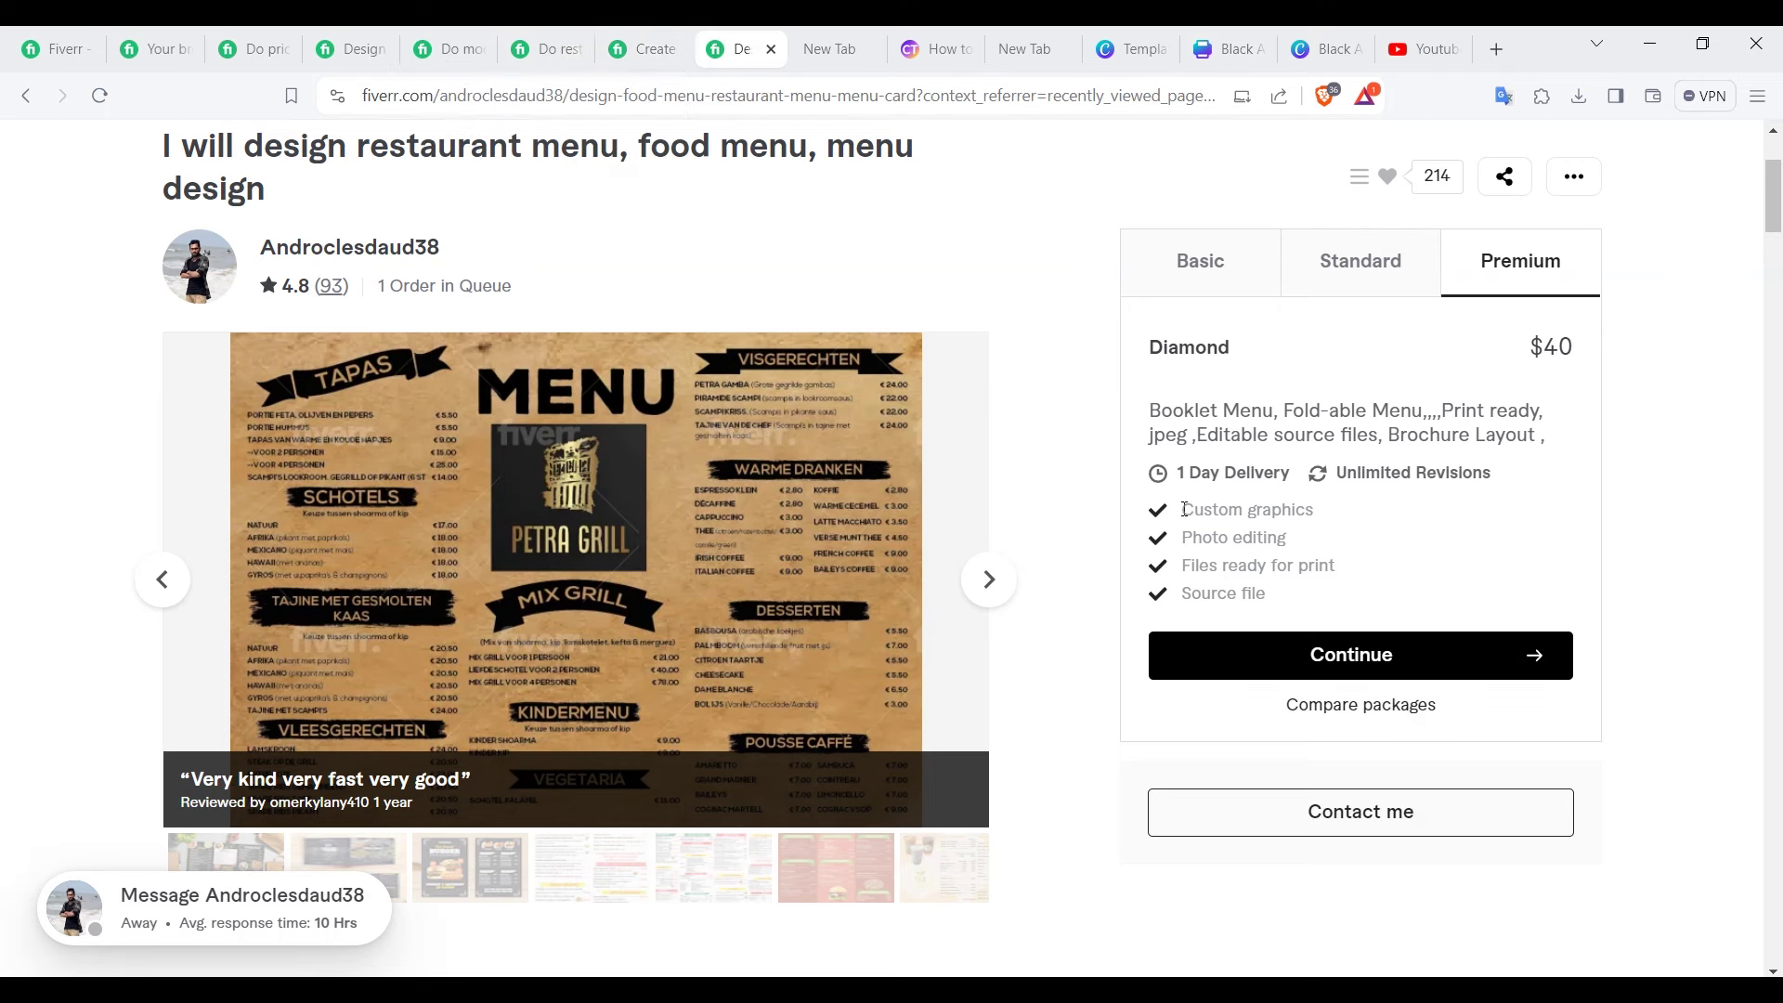
left_click_drag(1184, 509, 1324, 509)
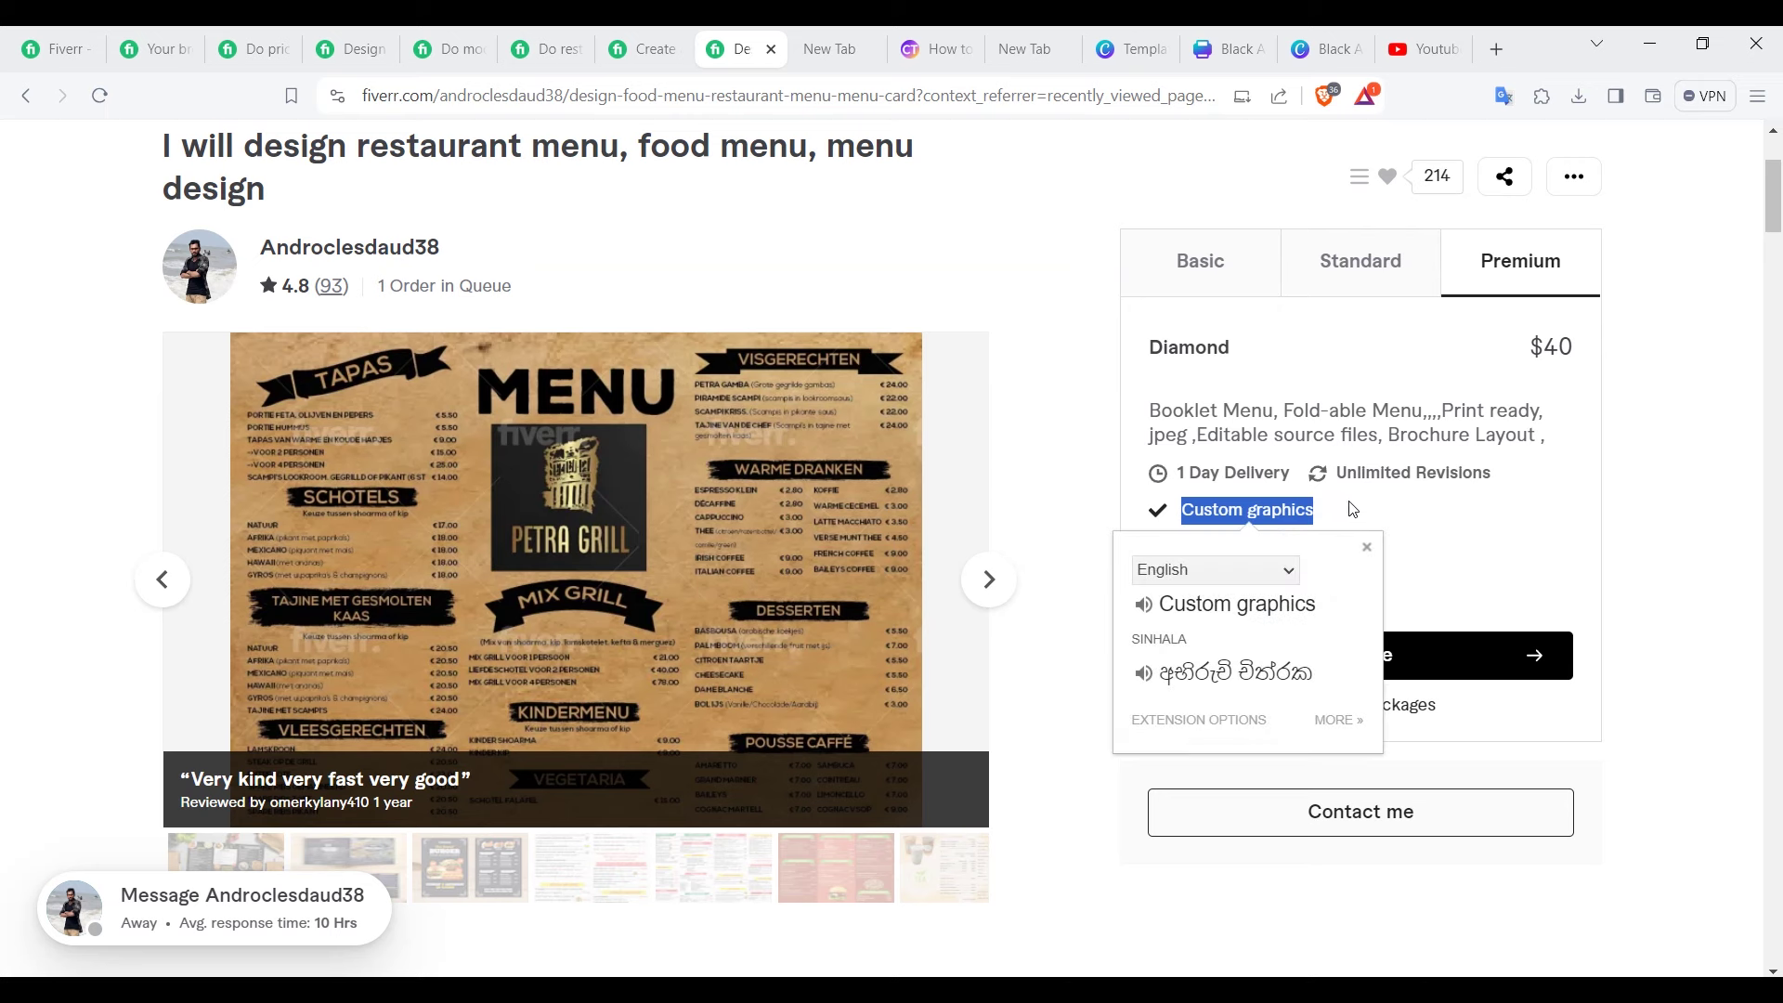
left_click(1352, 509)
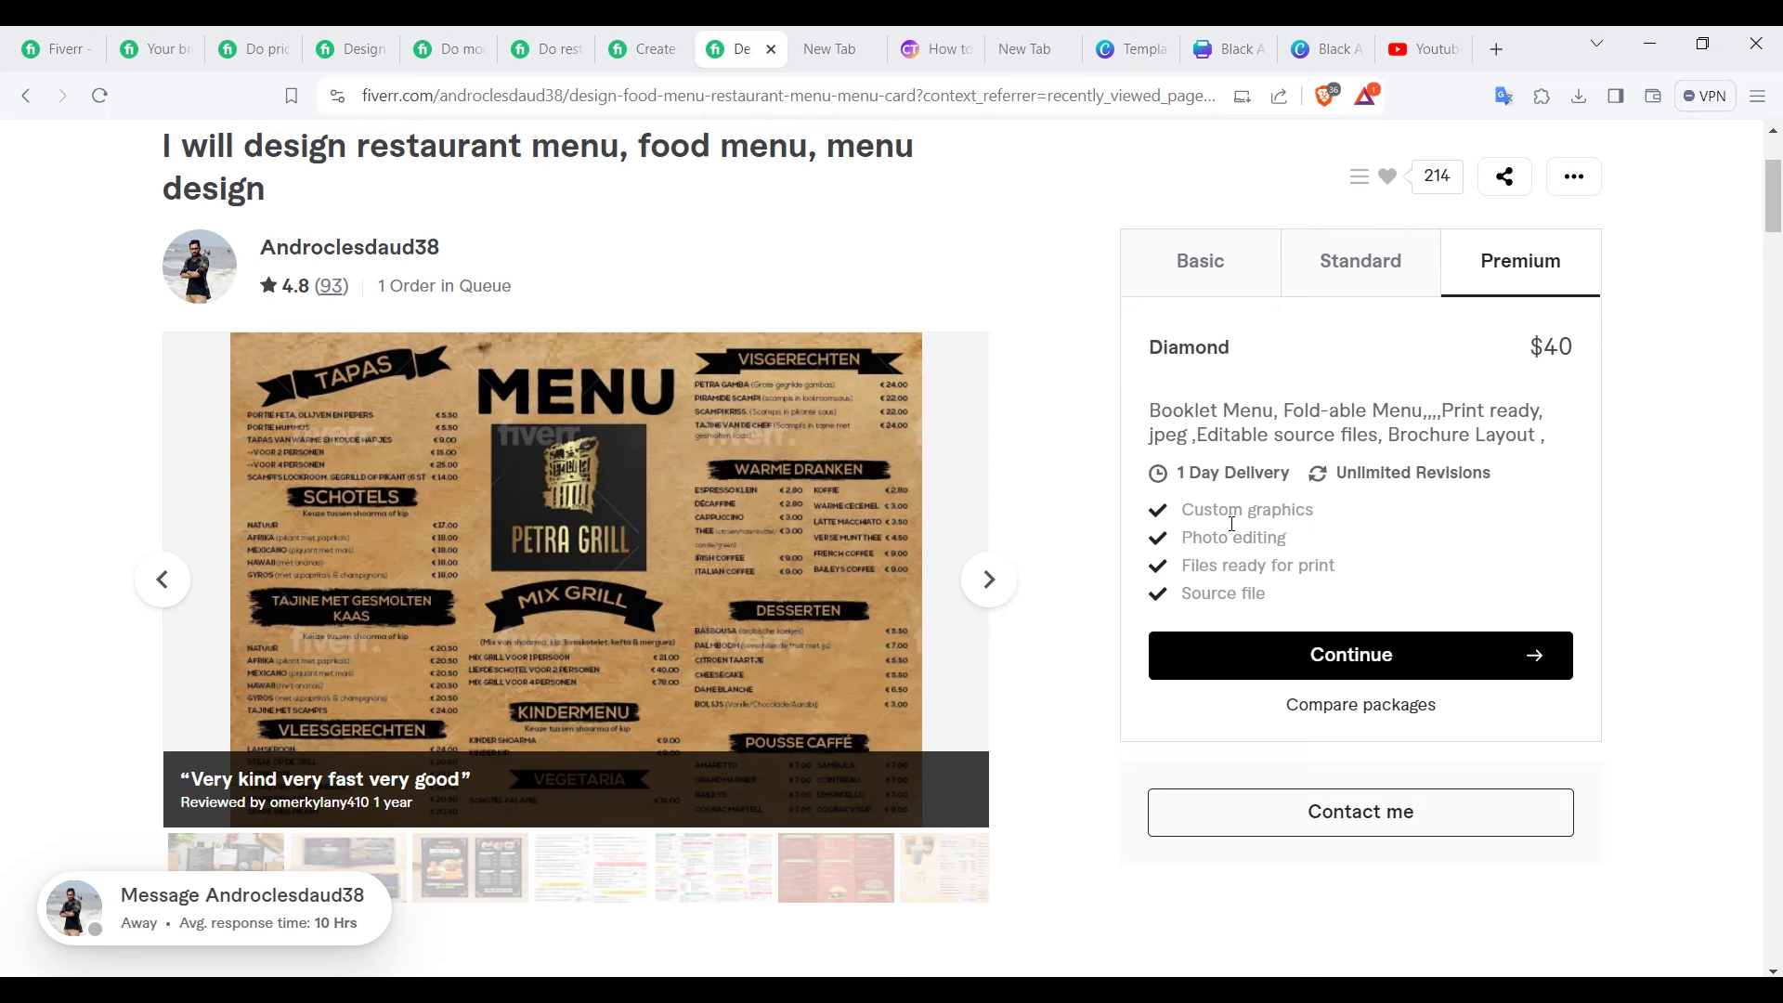
triple_click(1204, 518)
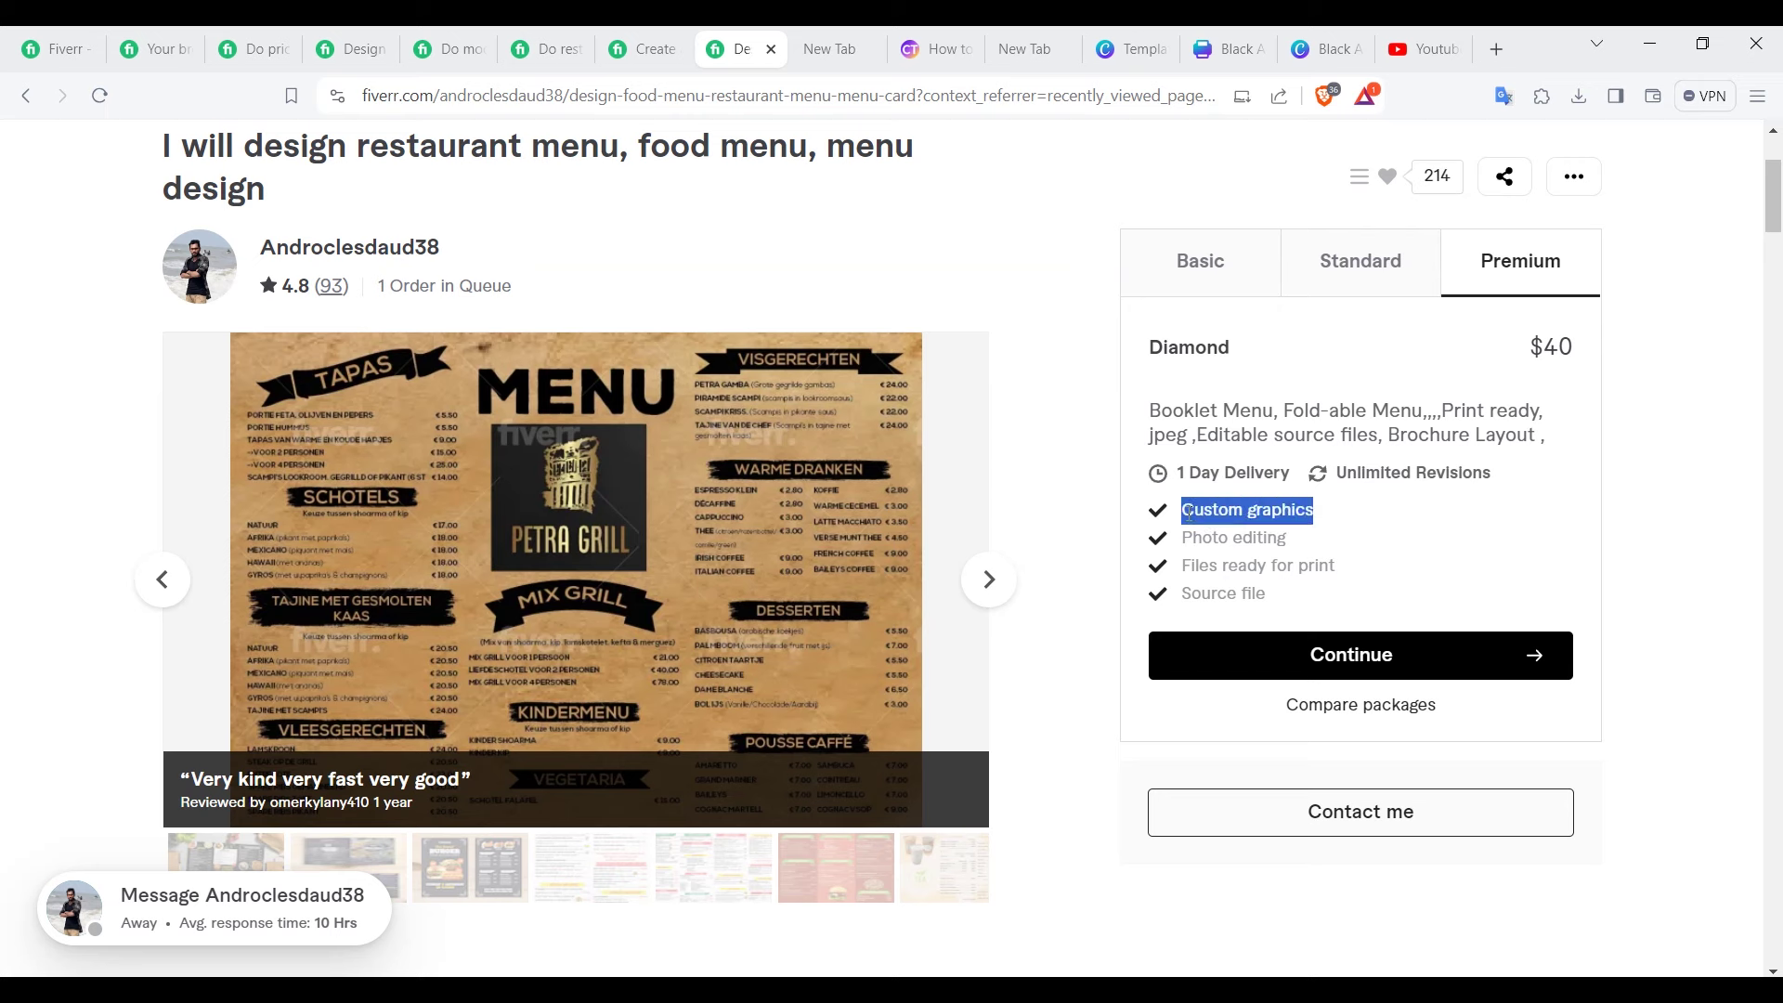
Step: Review the gig's Basic package, view the burger menu sample, and translate the "Photo editing" item
left_click(1224, 236)
left_click(1224, 238)
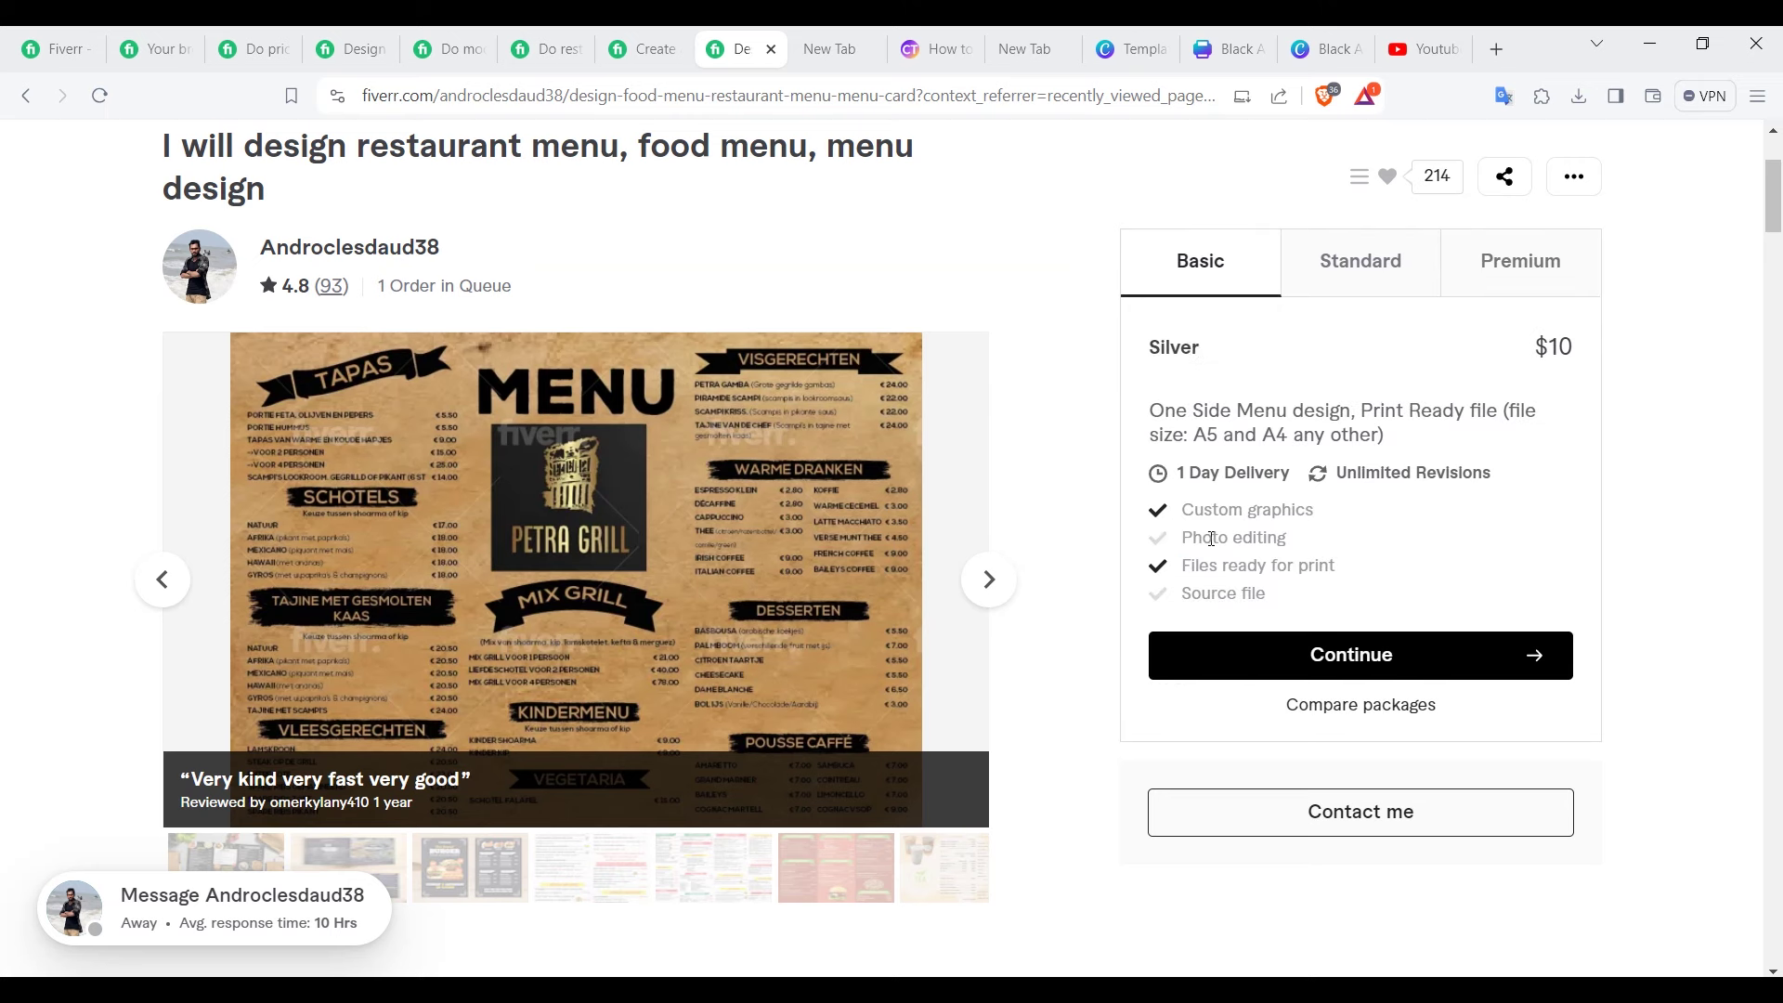
triple_click(1284, 514)
left_click(1357, 526)
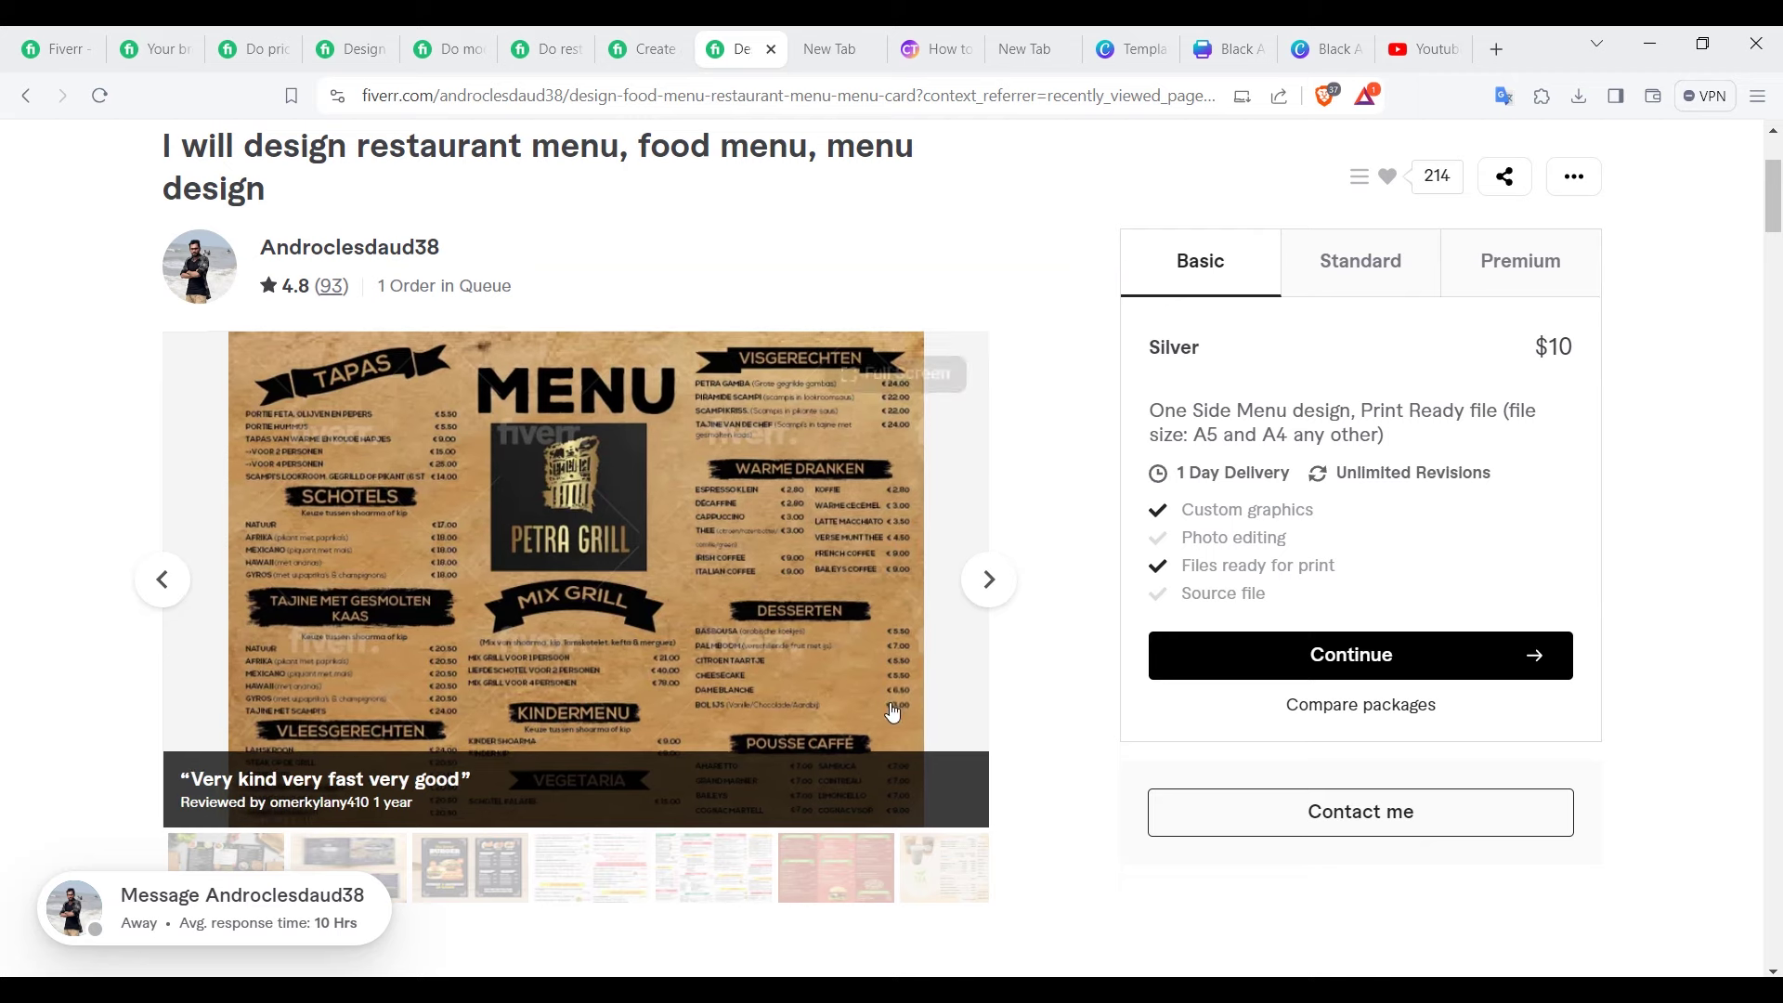
left_click(497, 880)
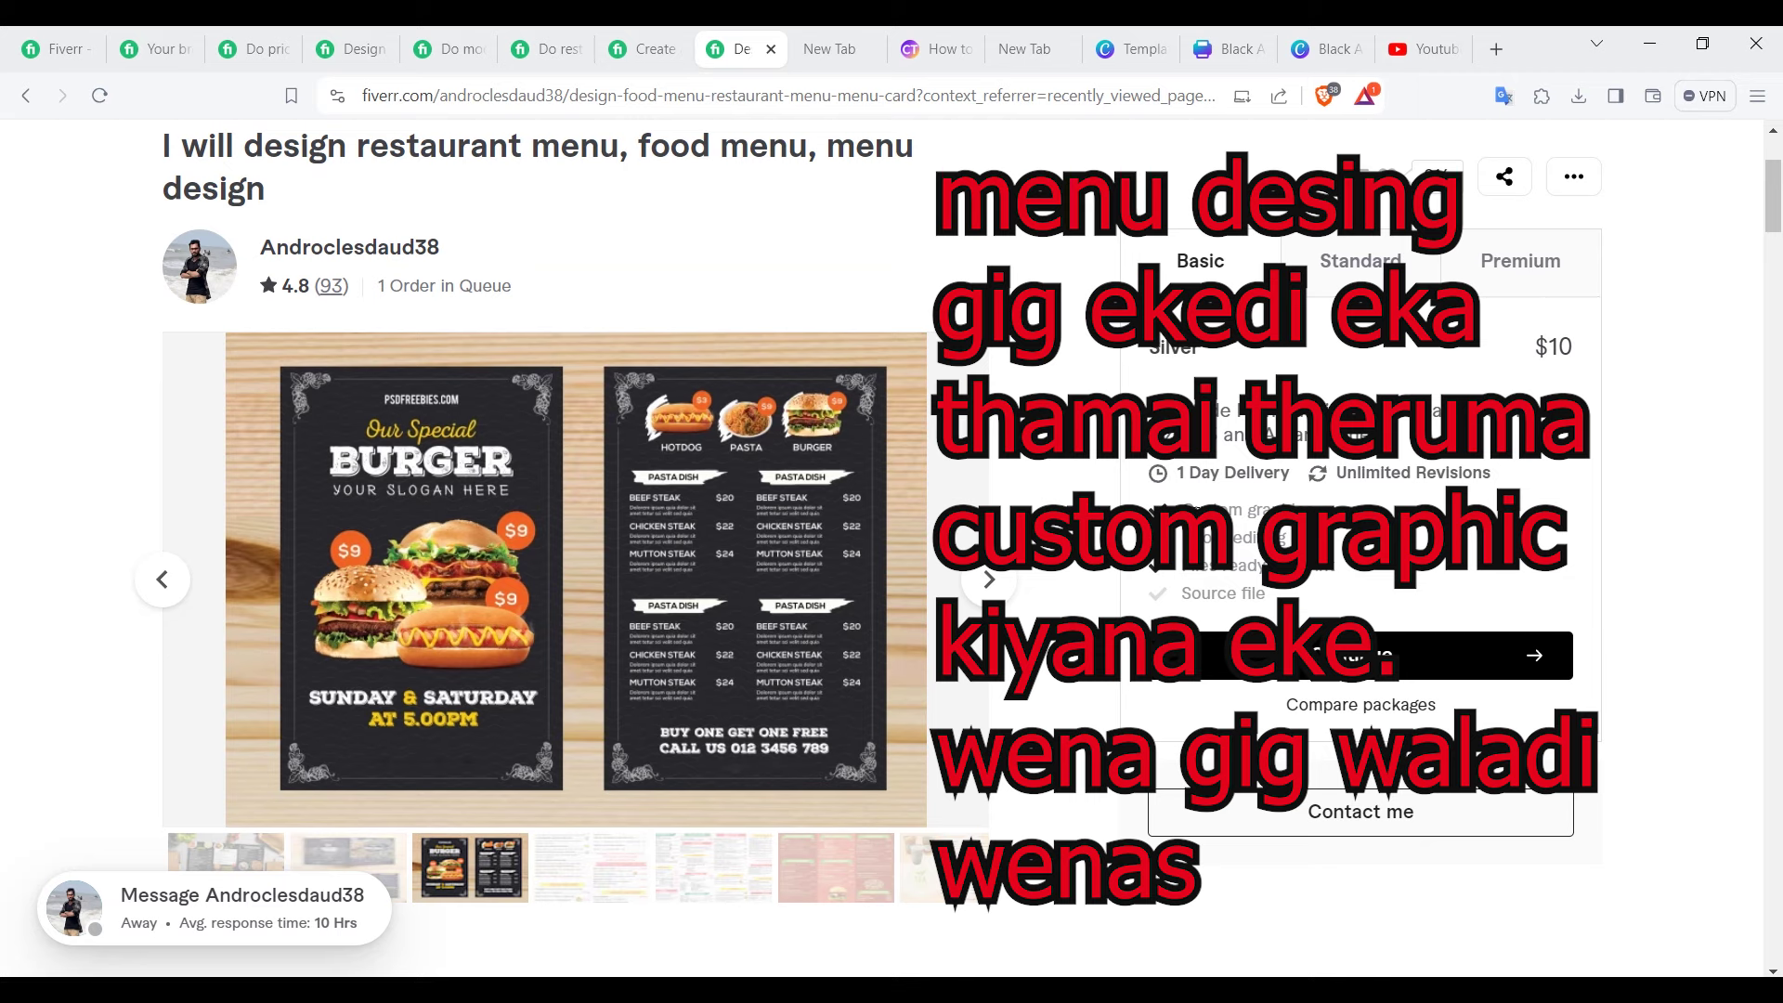
left_click_drag(1182, 538, 1326, 544)
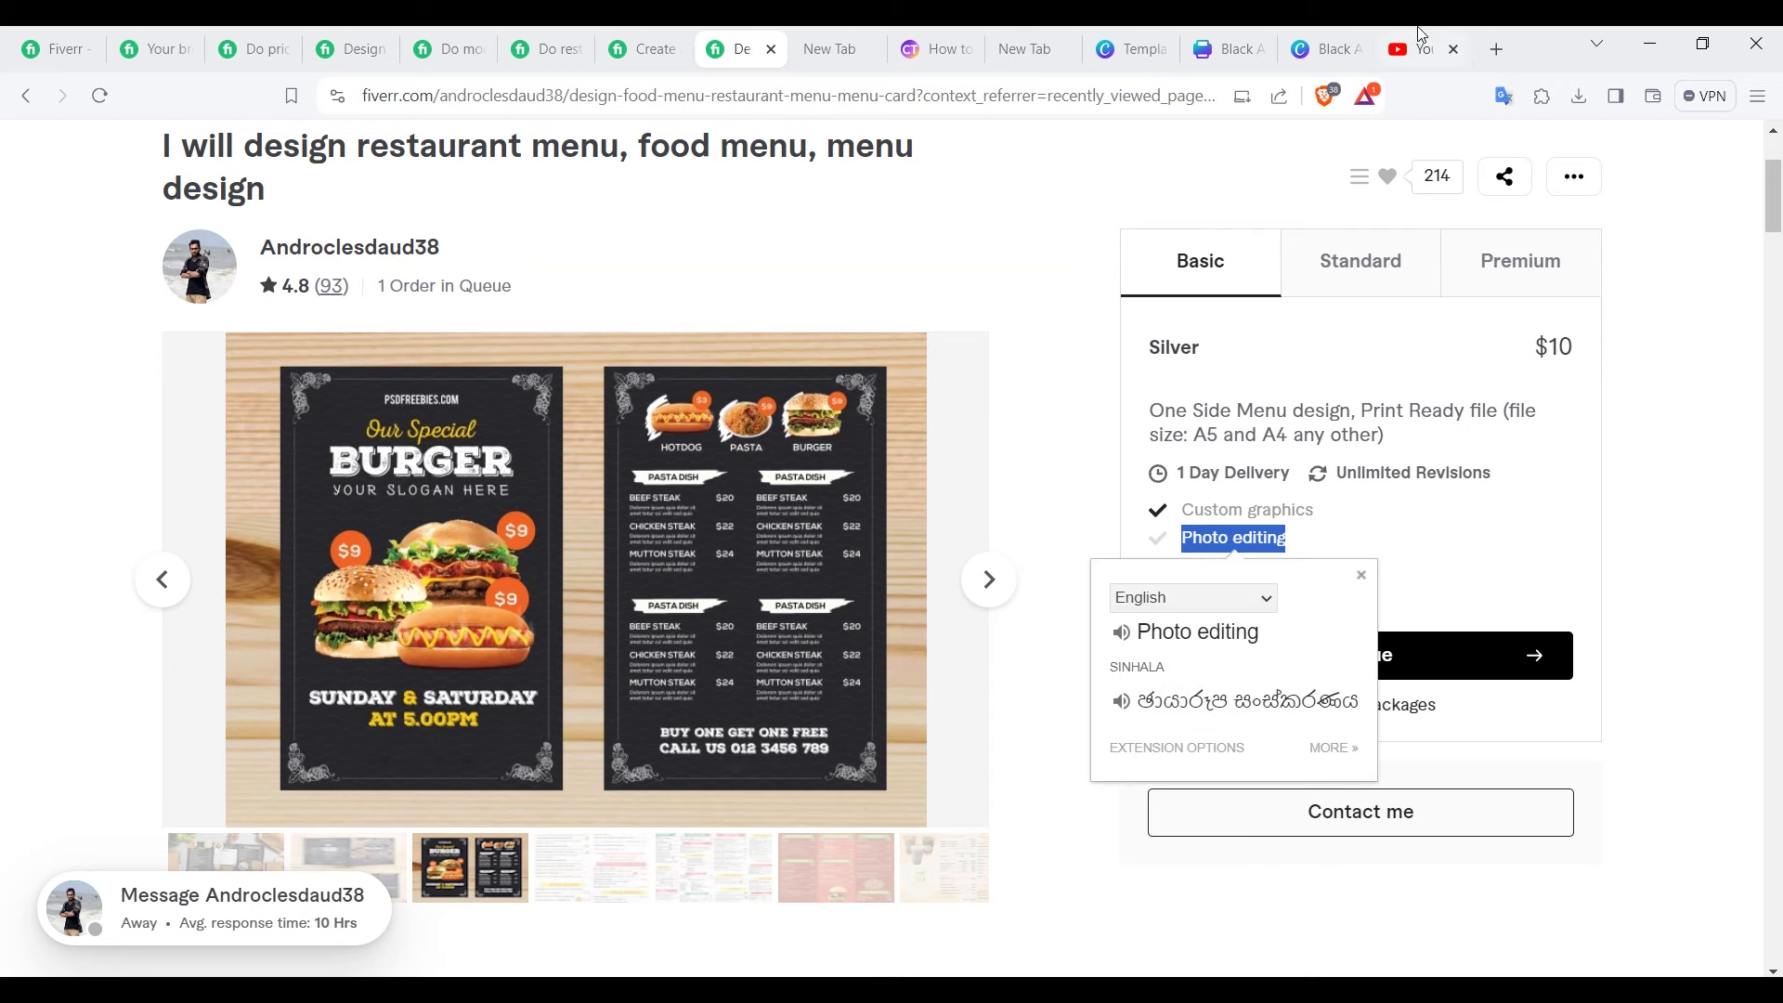
Step: In the Black And Red Modern Food Menu design, set the plated fish photo's temperature to 64 and raise its tint slightly
left_click(1229, 48)
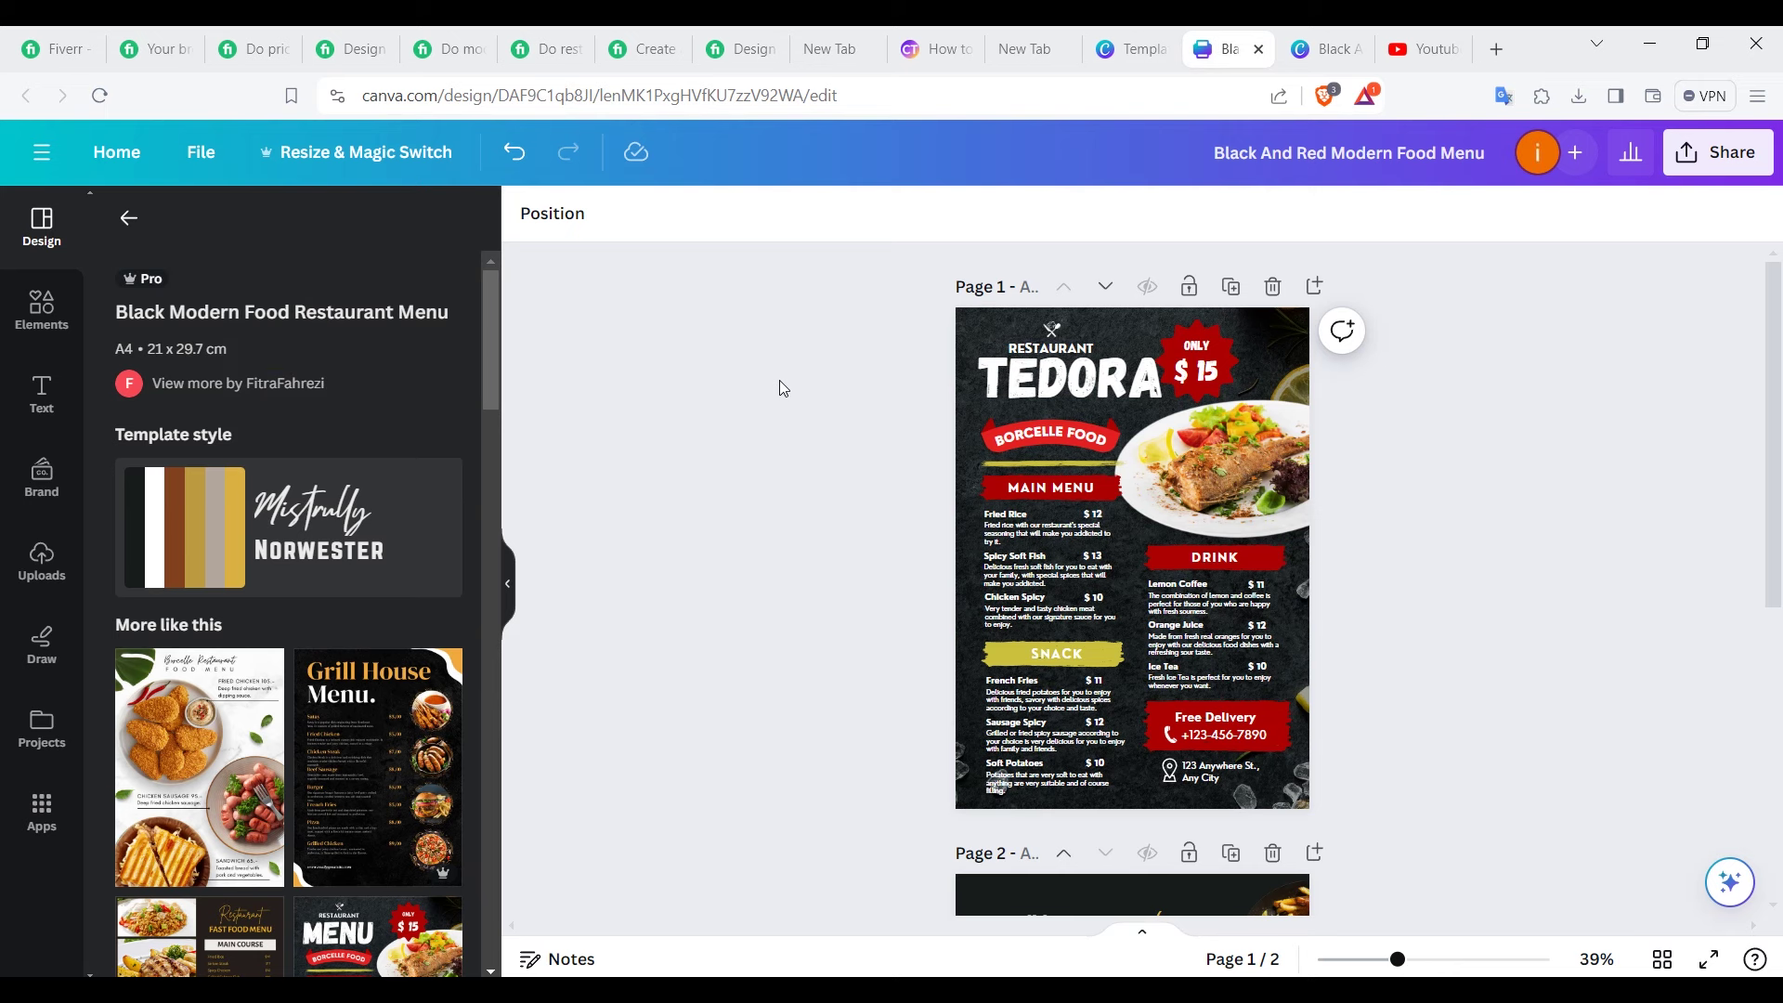
left_click(1245, 490)
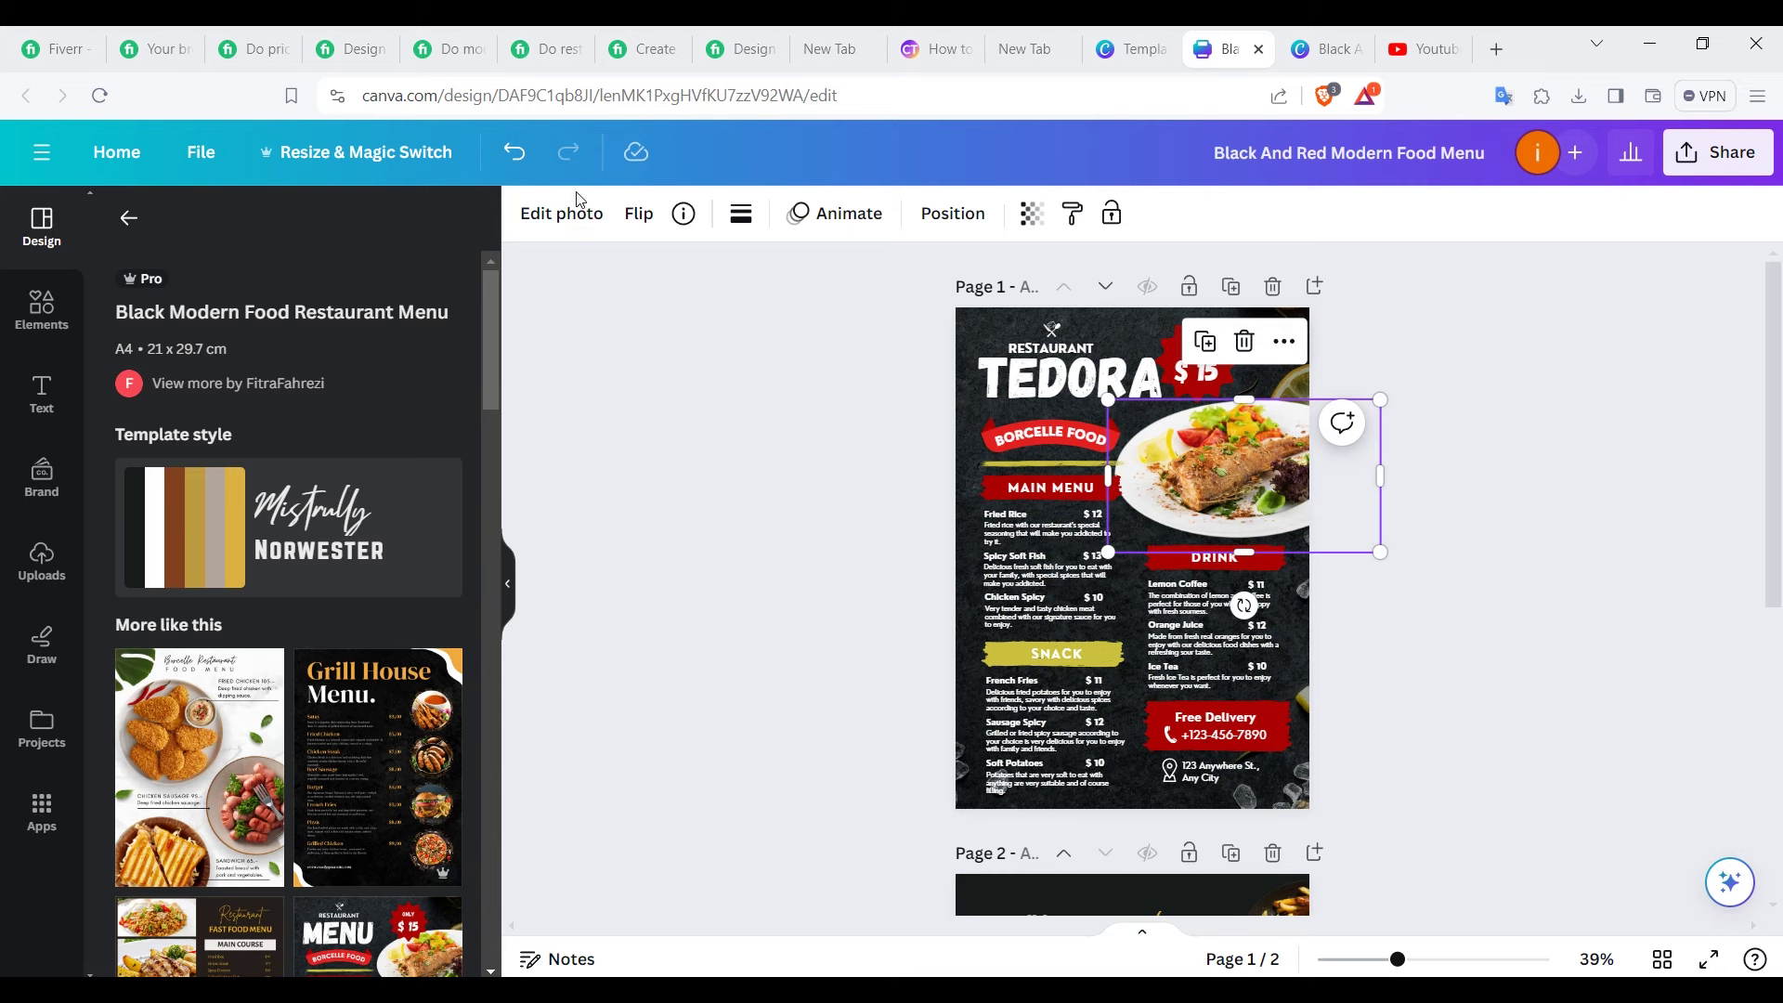
left_click(569, 223)
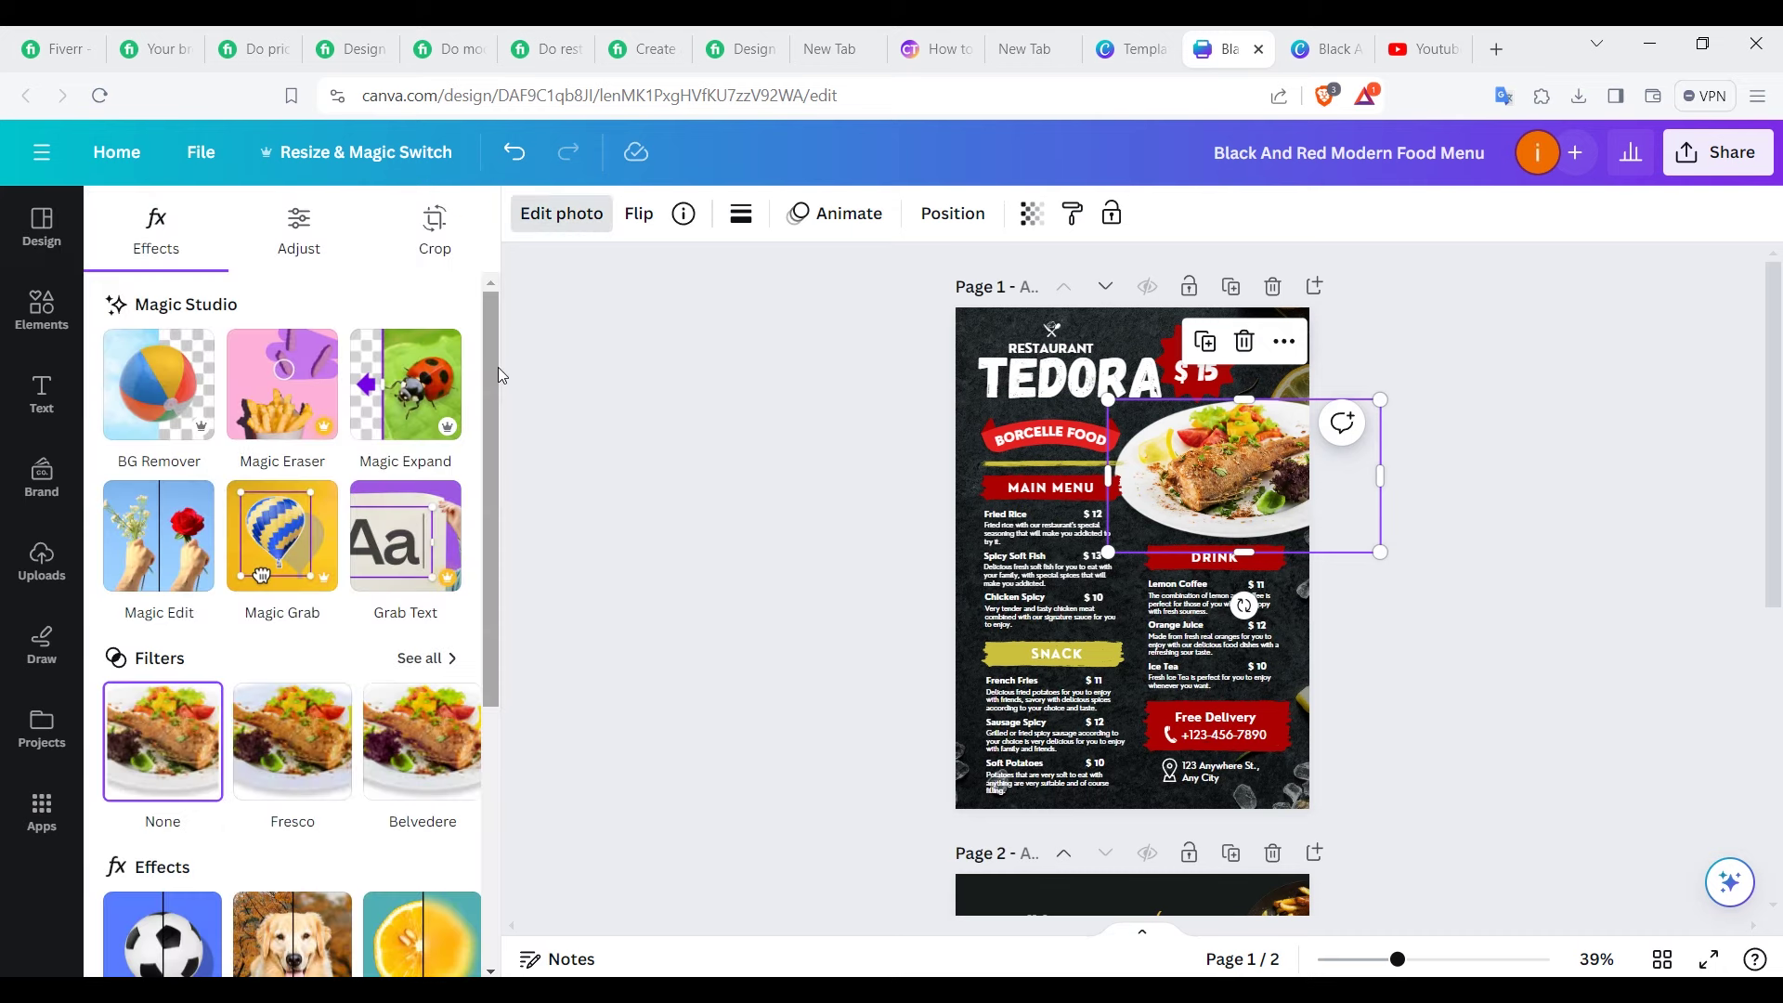
mouse_move(494, 368)
left_mouse_down()
mouse_move(536, 649)
mouse_move(482, 450)
mouse_move(483, 372)
left_mouse_up()
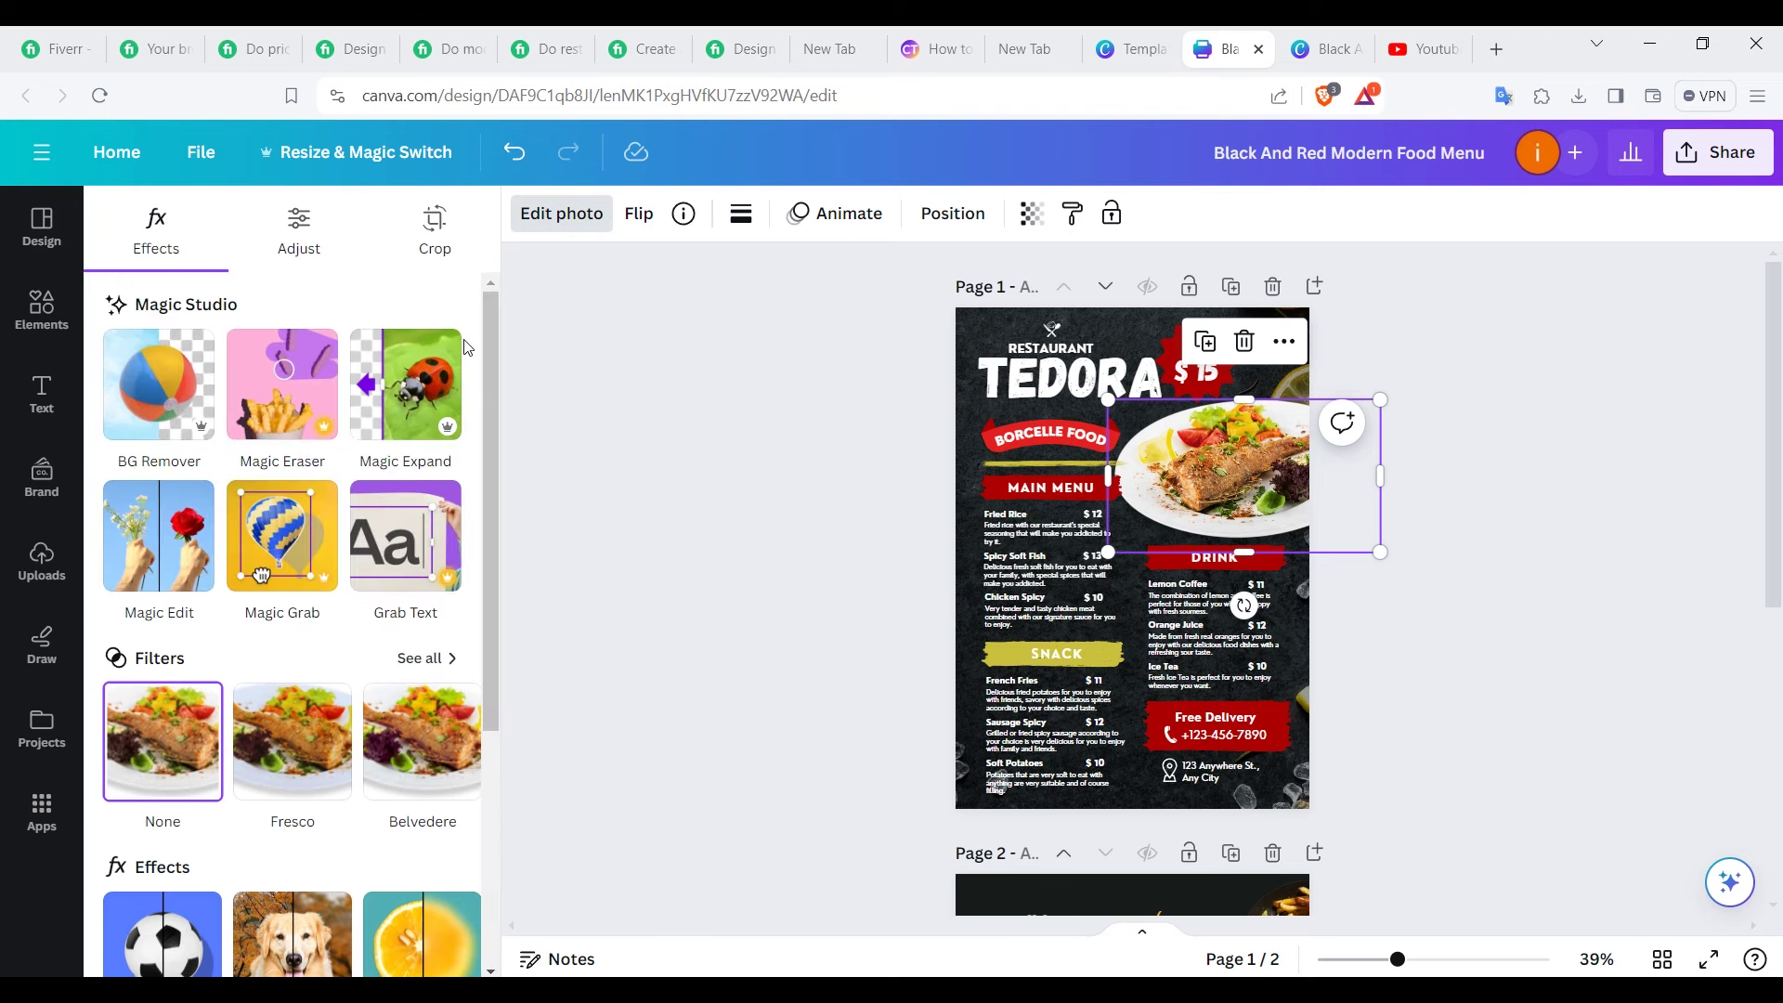
left_click(299, 240)
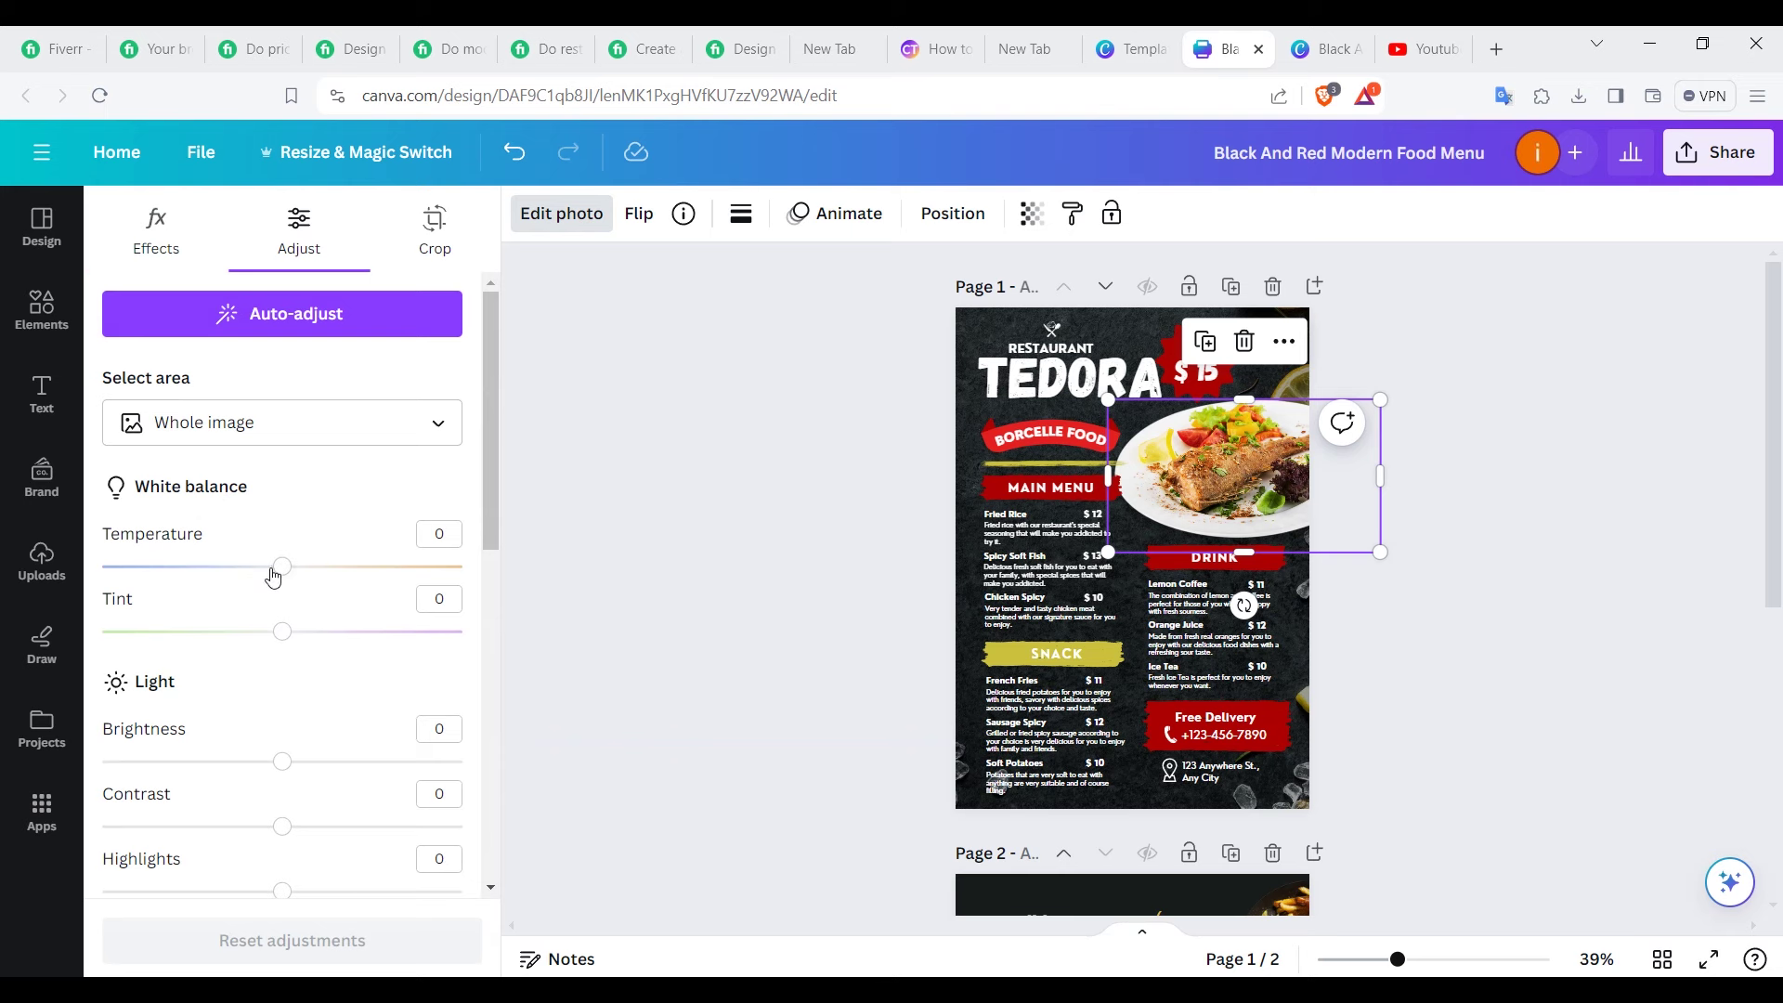
left_click_drag(283, 566, 398, 566)
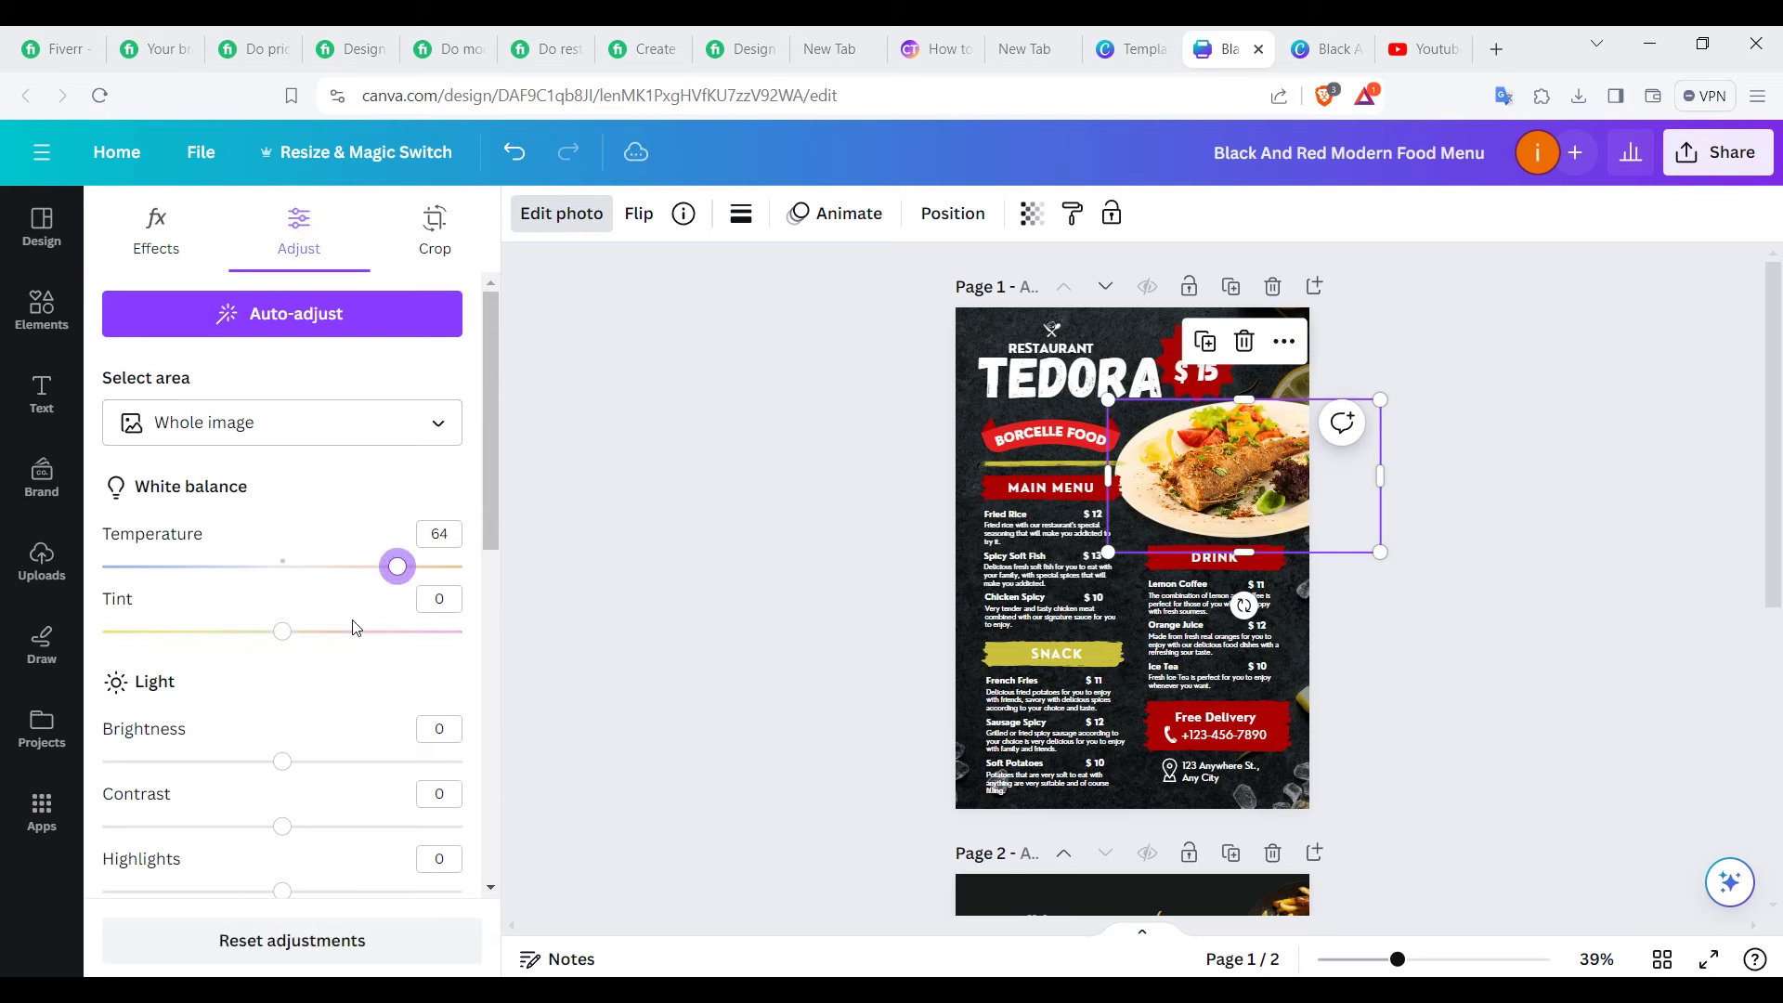
mouse_move(283, 631)
left_mouse_down()
mouse_move(406, 632)
mouse_move(312, 632)
left_mouse_up()
Step: Return to the restaurant, food menu gig on Fiverr and compare its Basic, Standard and Premium packages
left_click(637, 49)
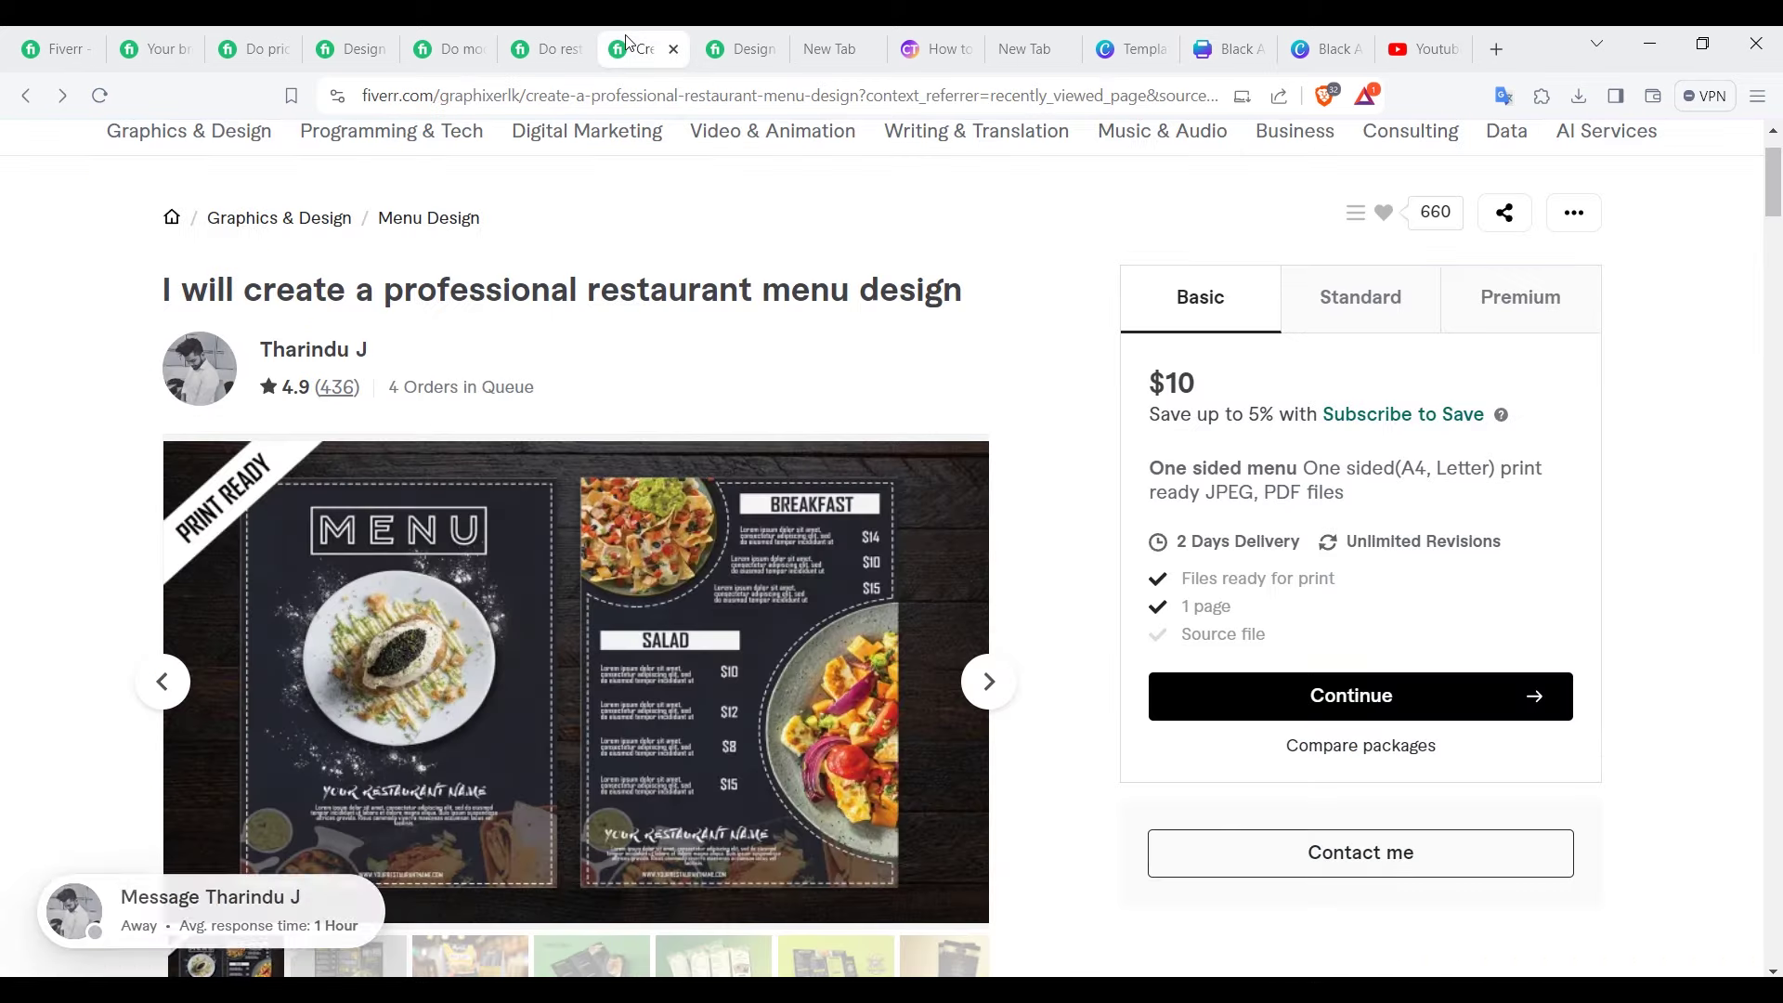
left_click(712, 39)
left_click(1340, 537)
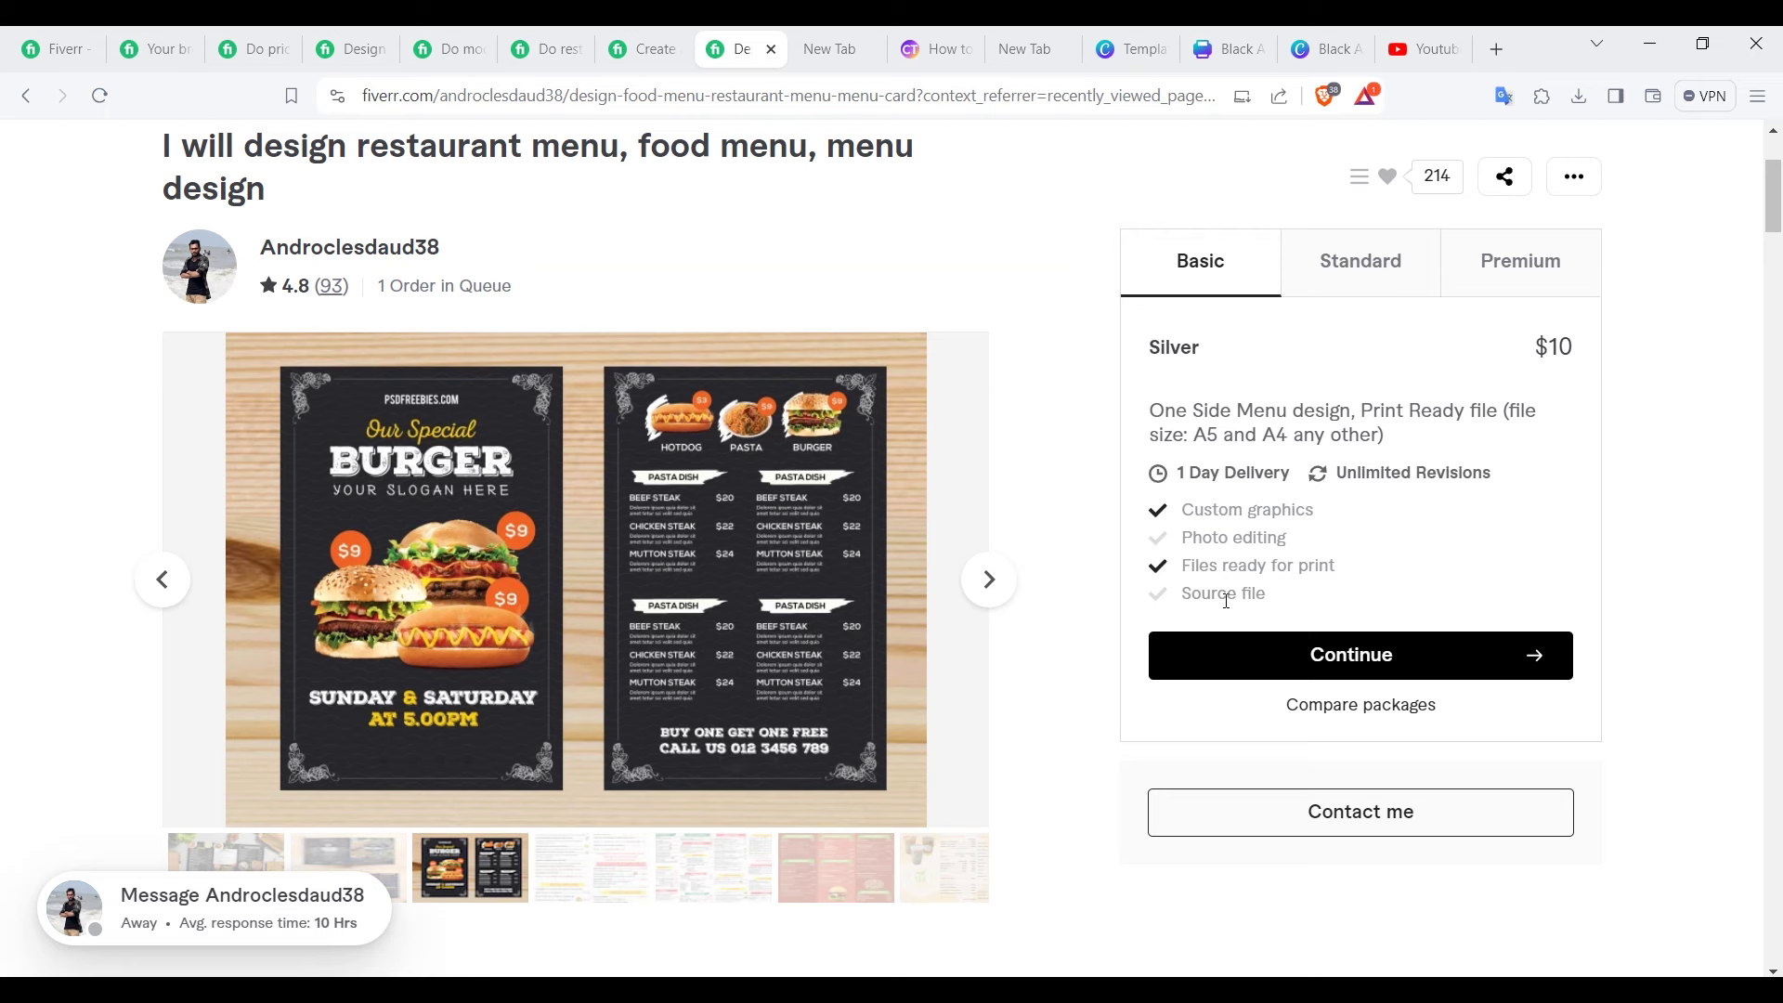
left_click(1330, 289)
left_click(1244, 297)
left_click(1346, 270)
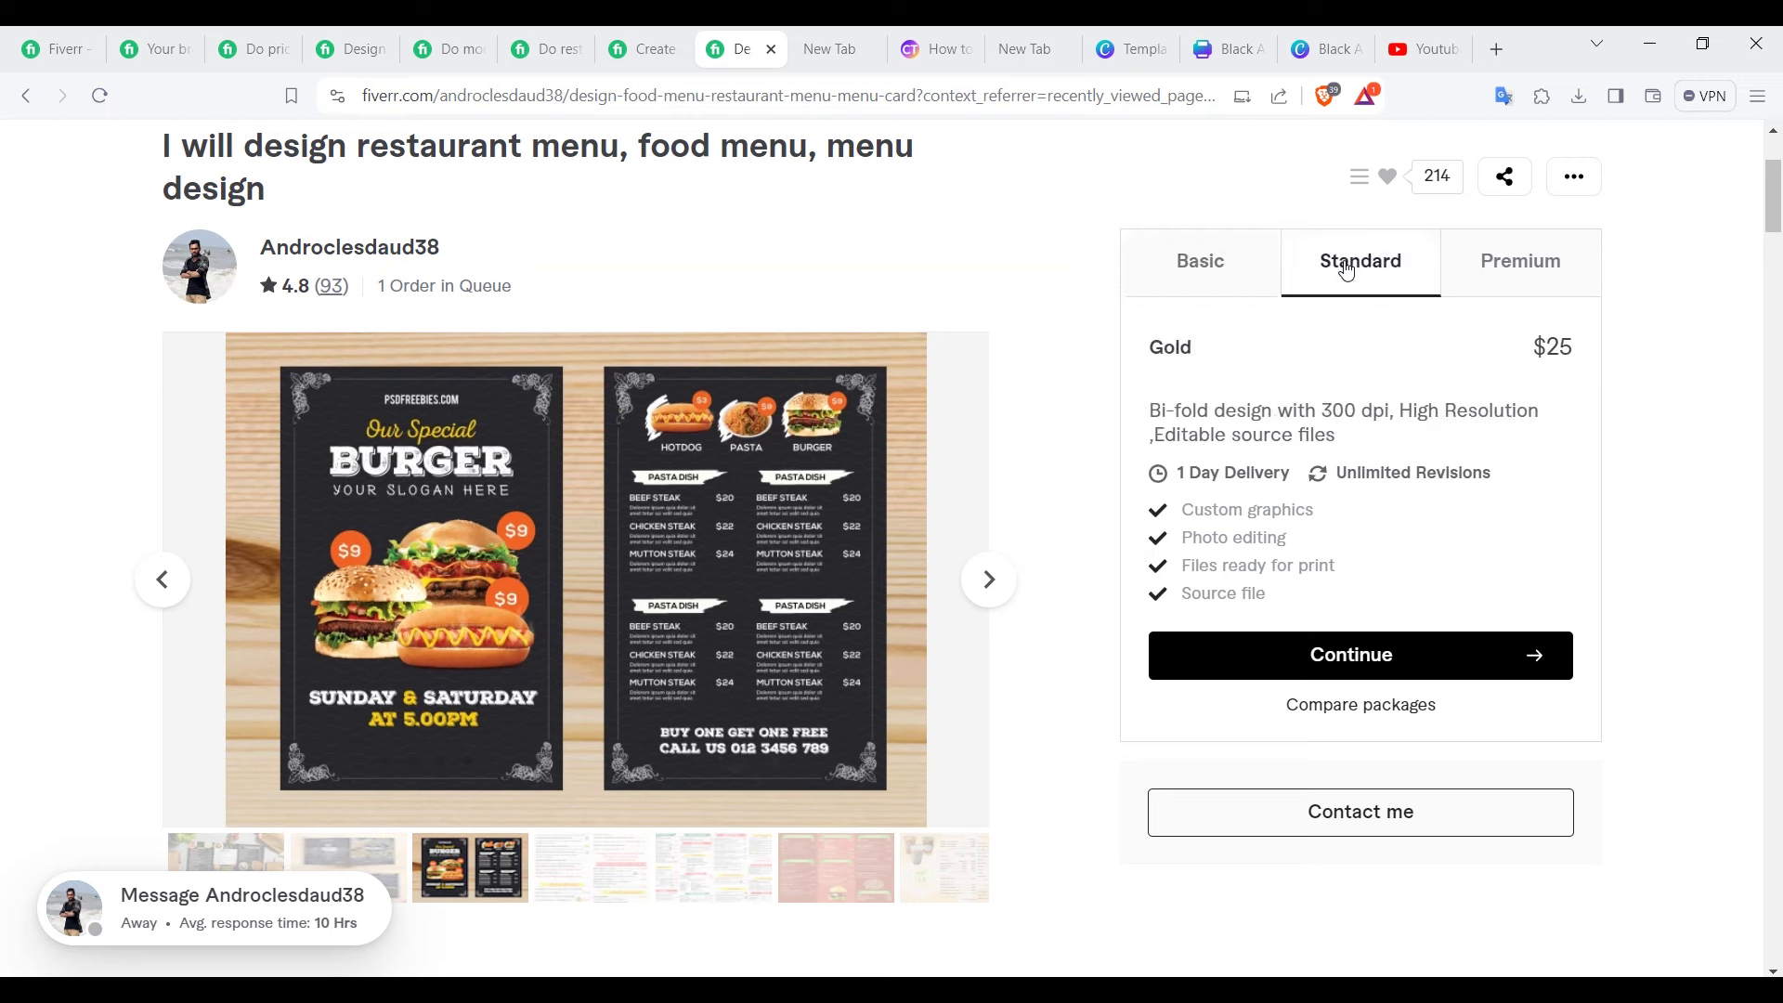
left_click(1538, 264)
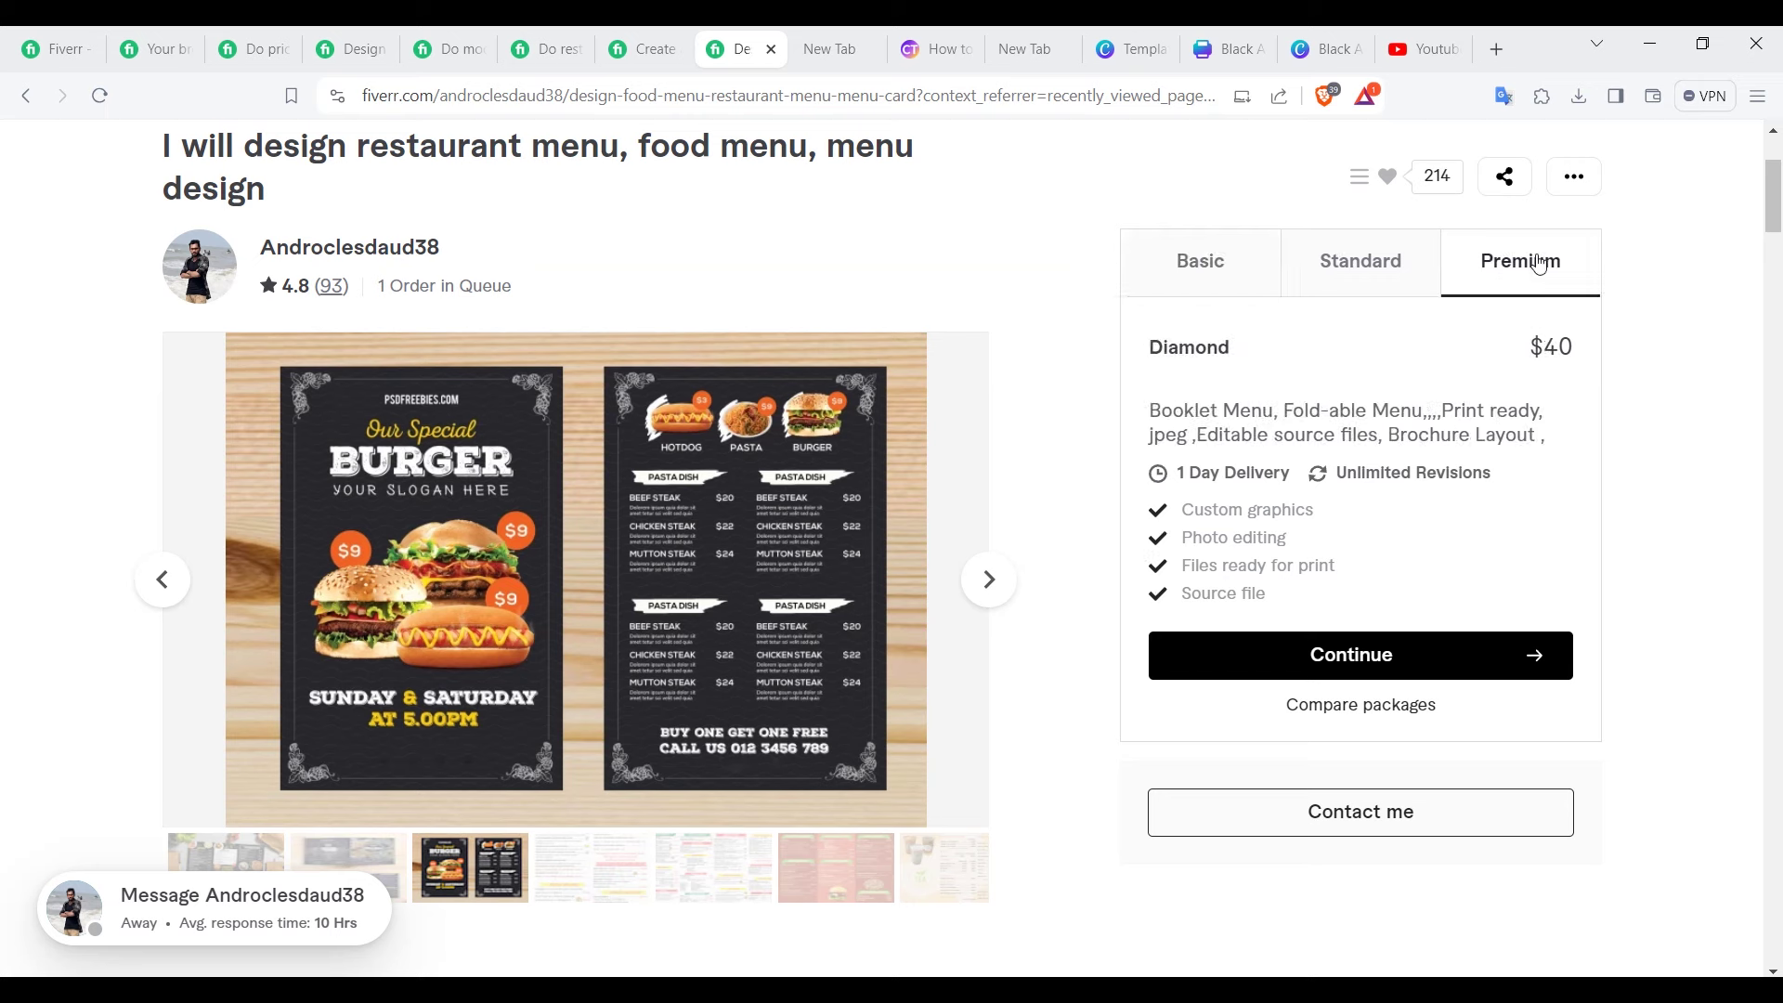
Step: Go back to the gig's Standard package, translate "300 dpi" in its description, and dismiss the translation
left_click(1389, 270)
left_click_drag(1326, 412, 1390, 417)
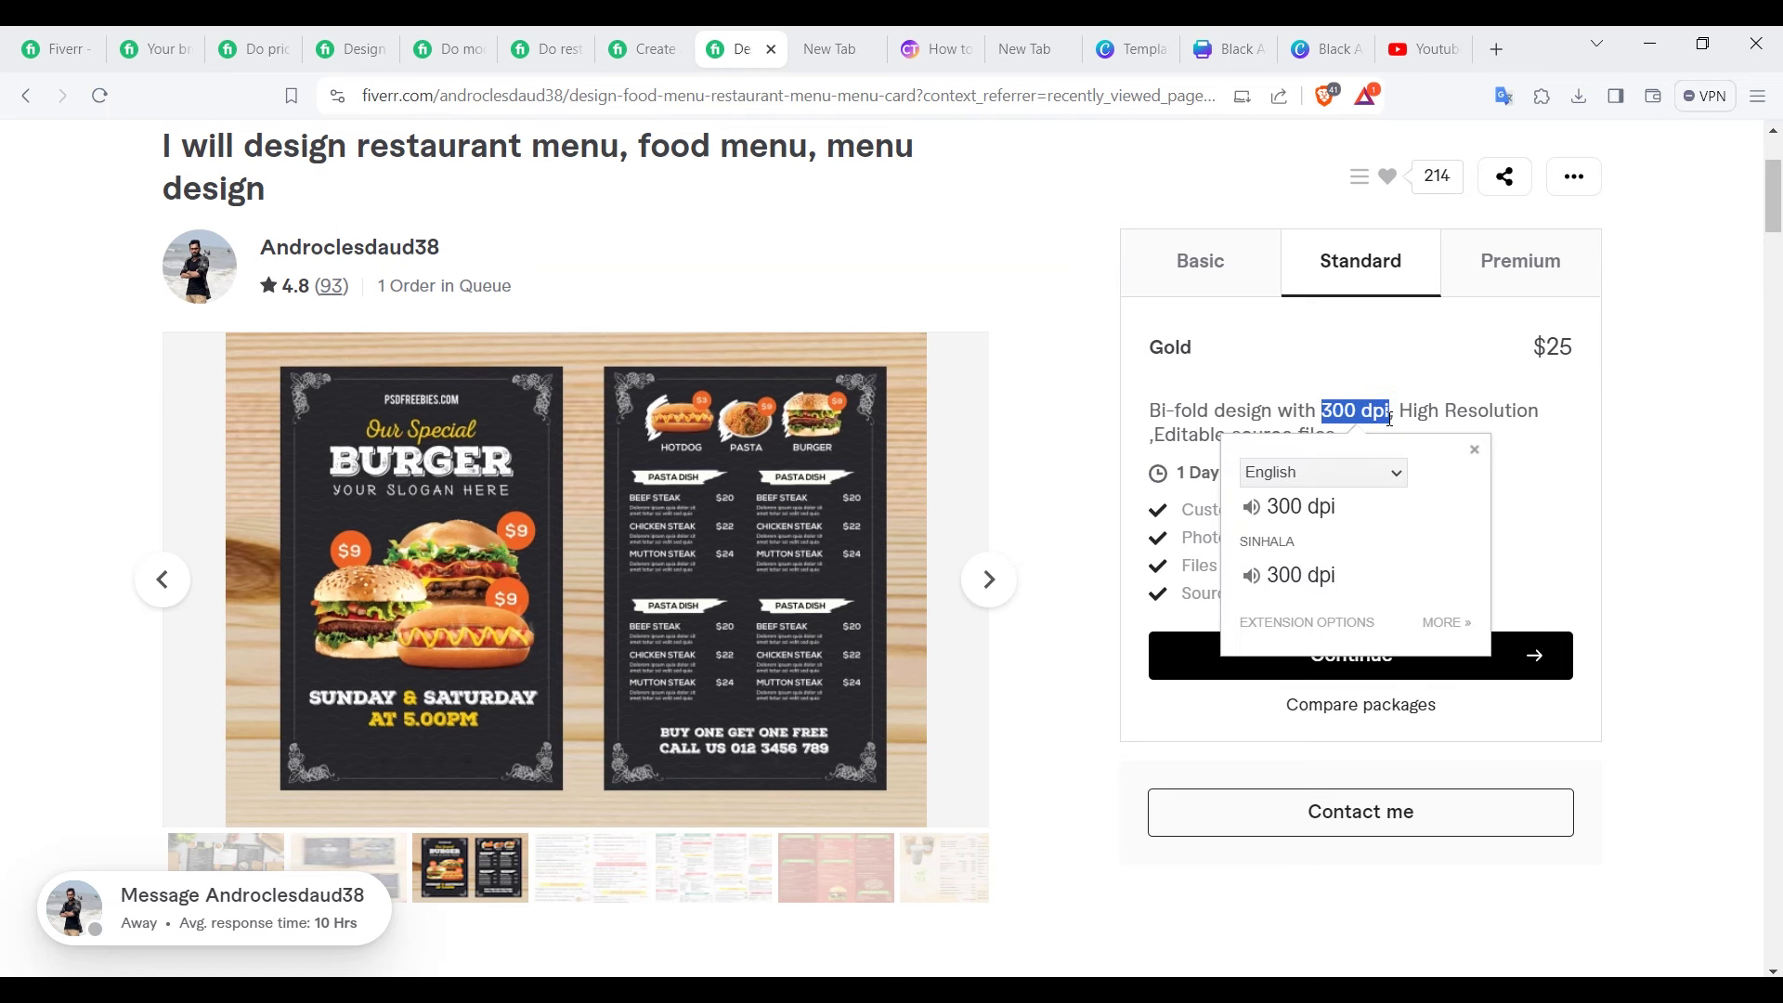
left_click(1261, 208)
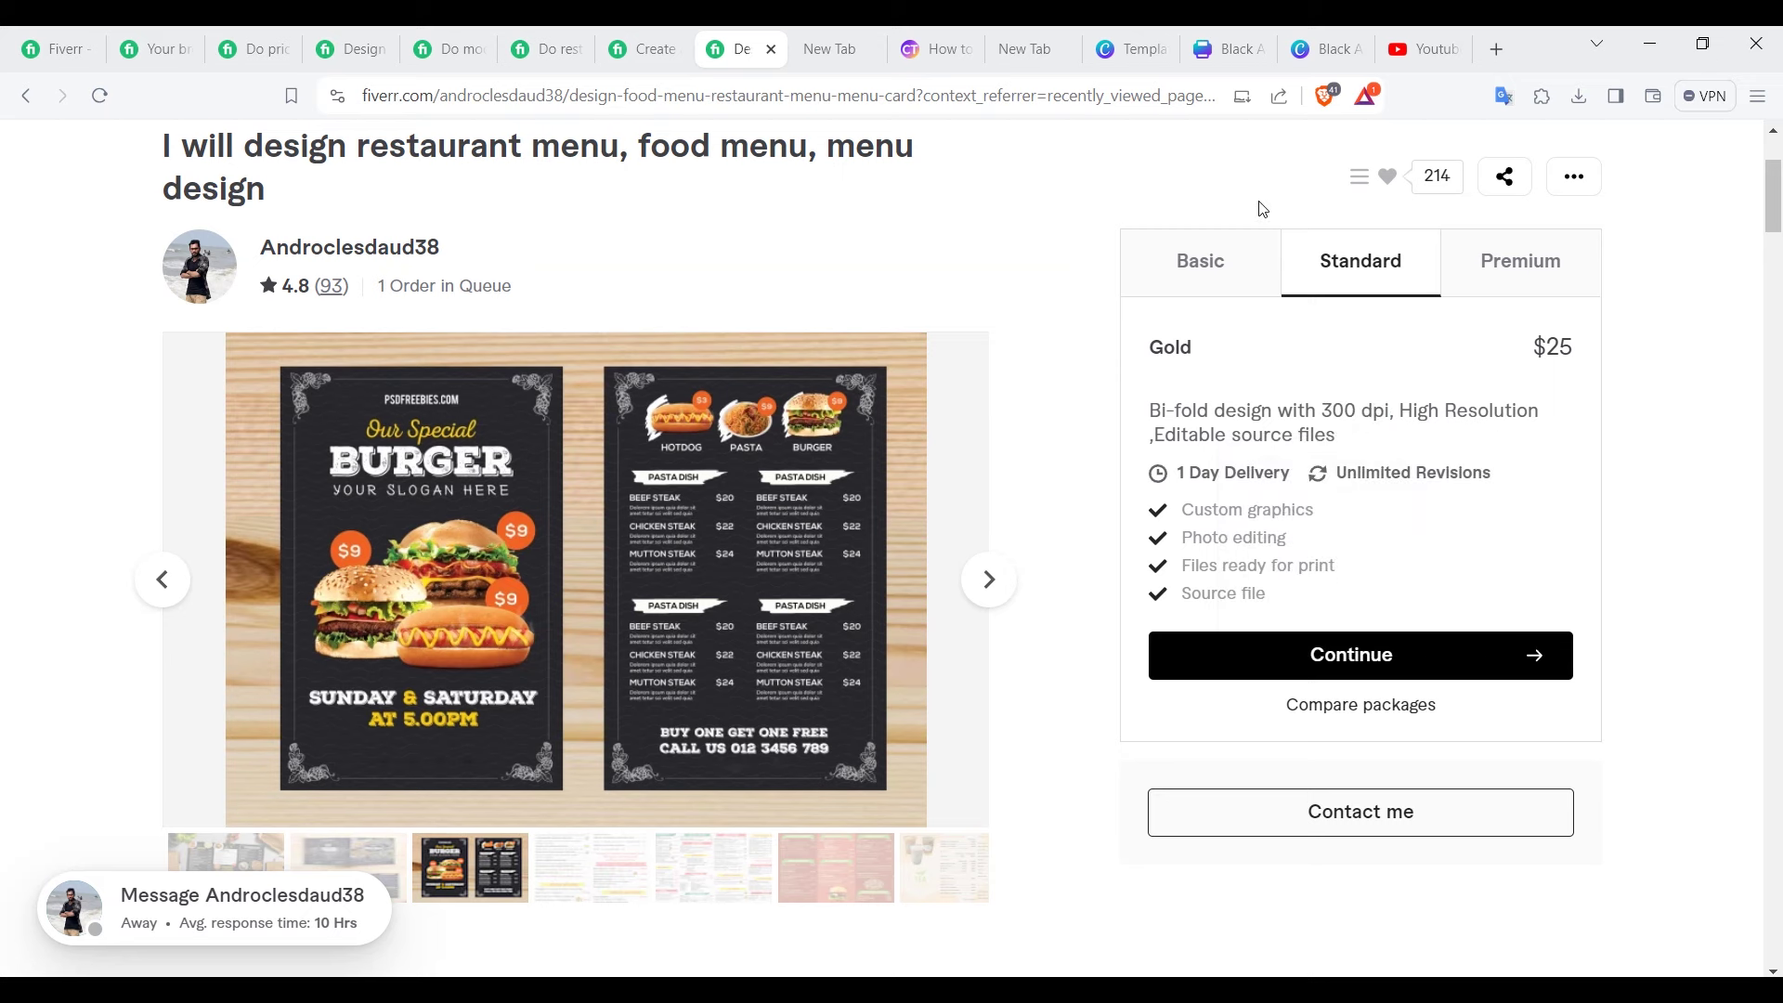
Step: Open the Orange Maroon Modern Creative Chicken Food Menu template from Canva's food menu results for customizing
left_click(1328, 49)
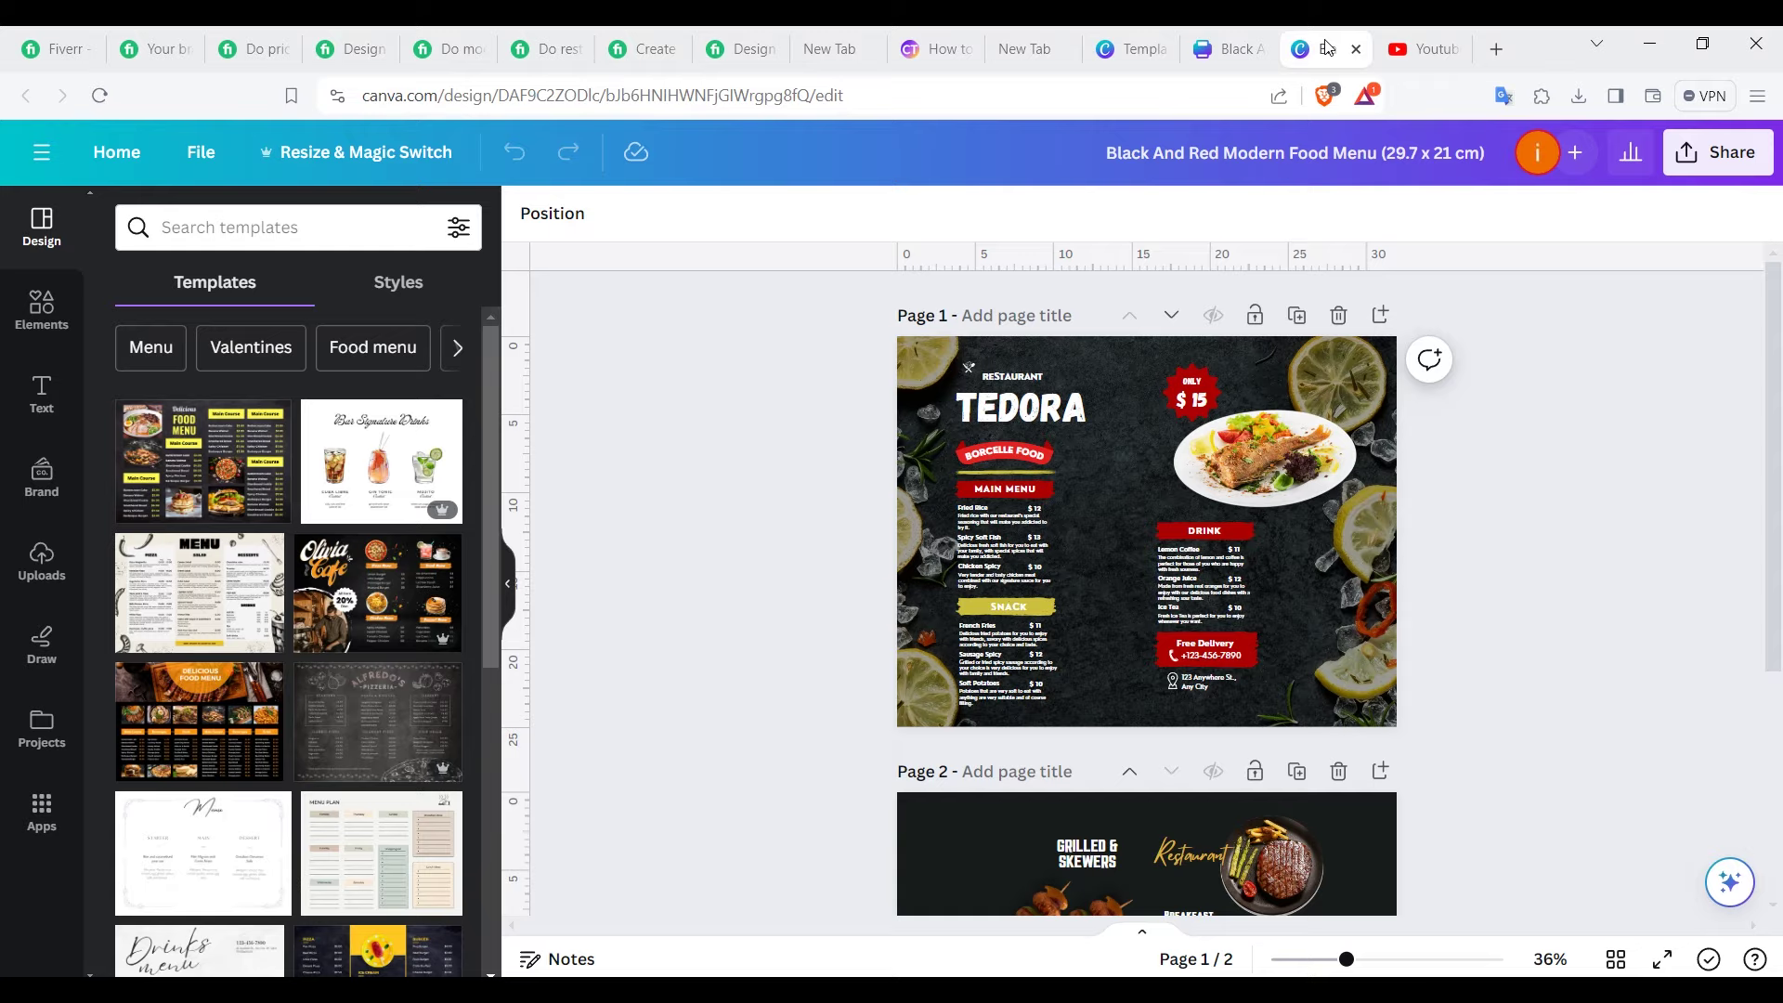
left_click(1129, 48)
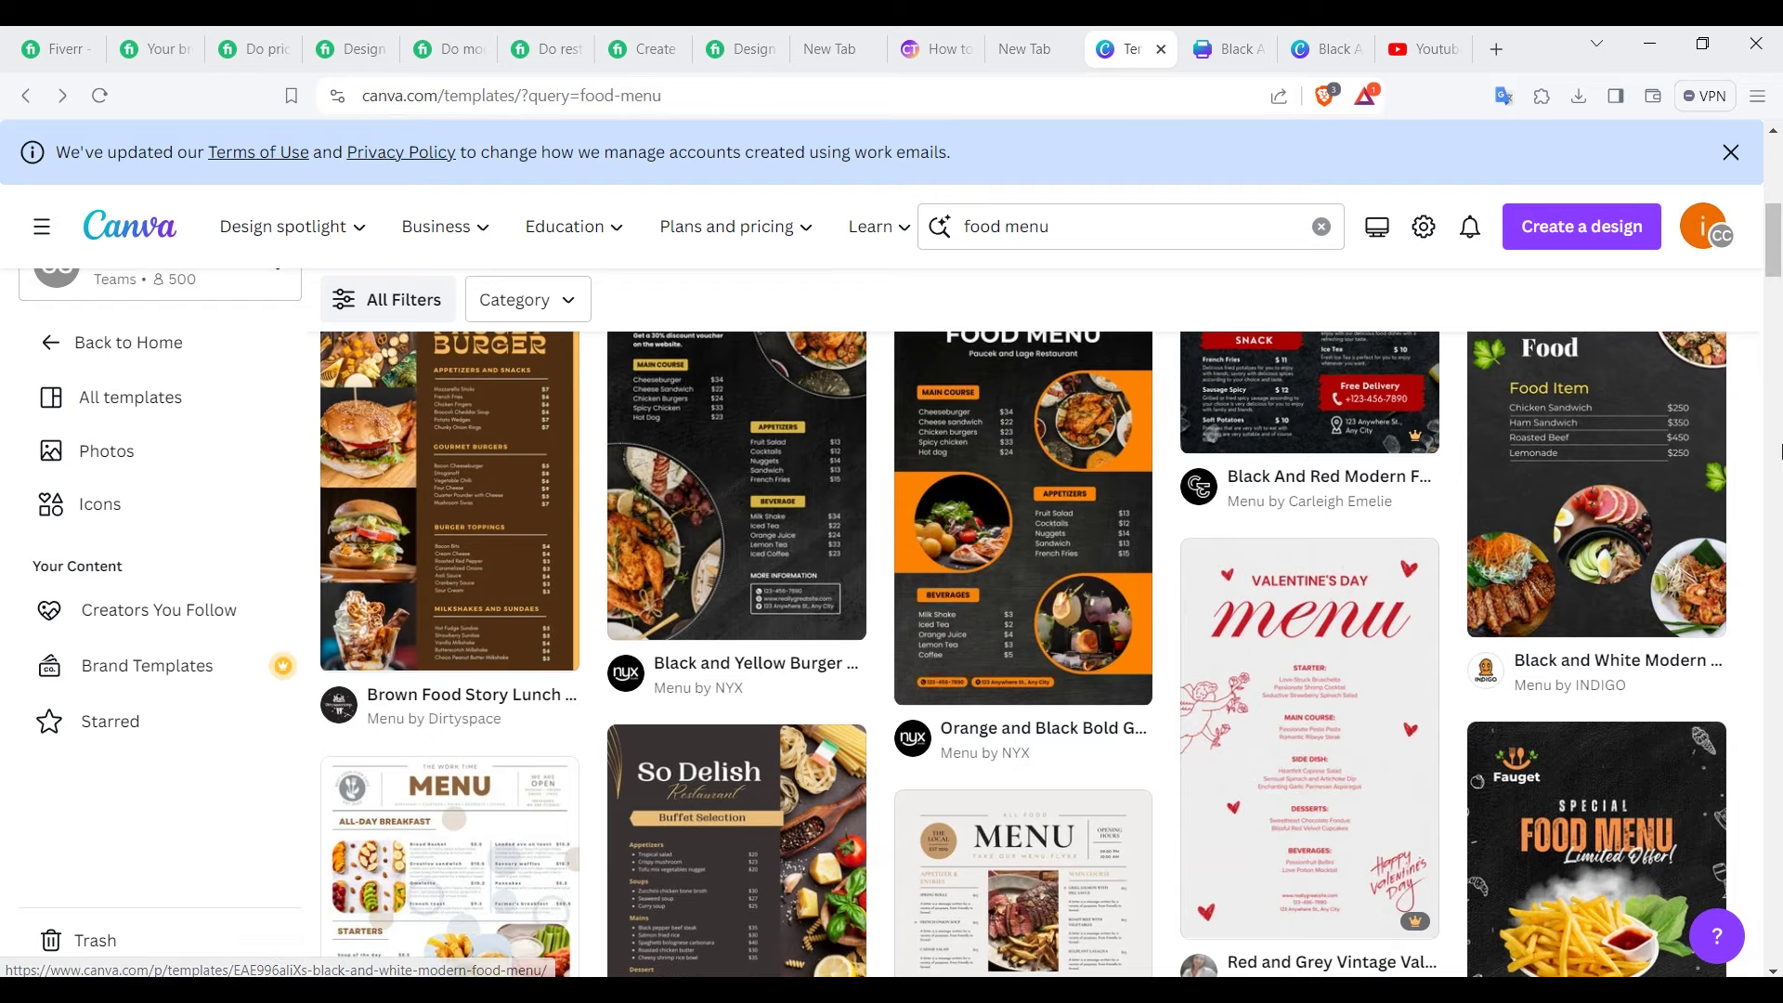
left_click(1330, 346)
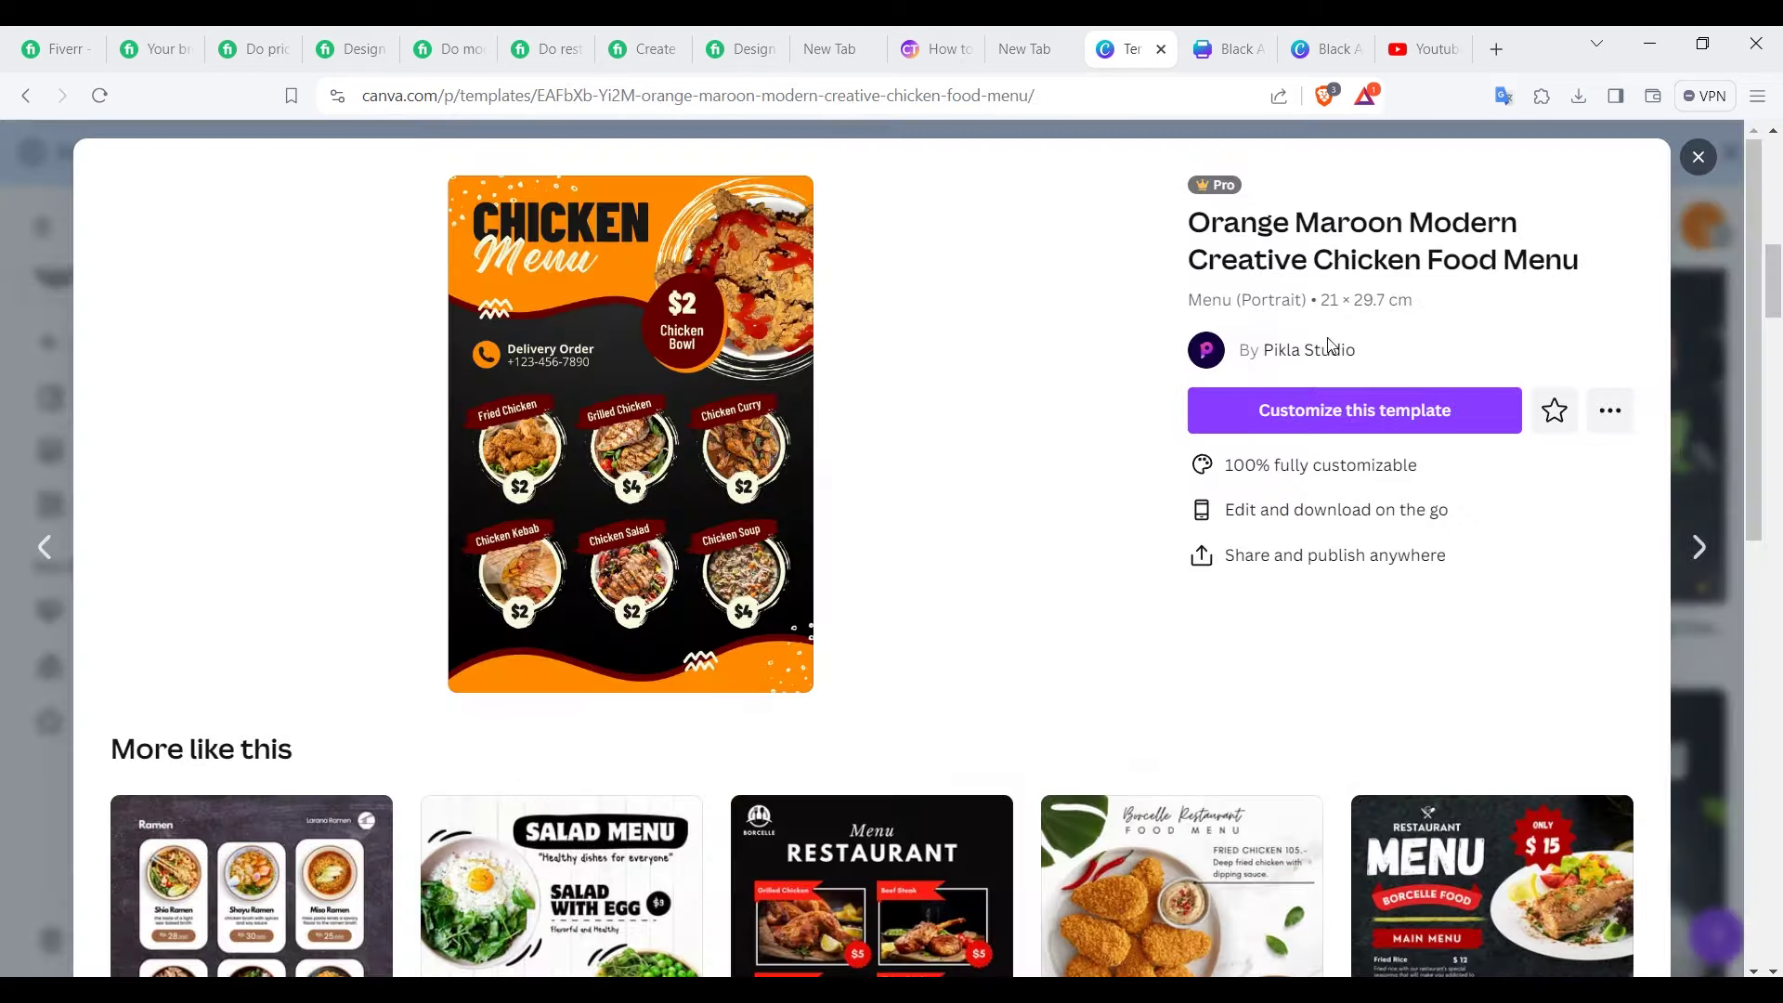
left_click(1313, 411)
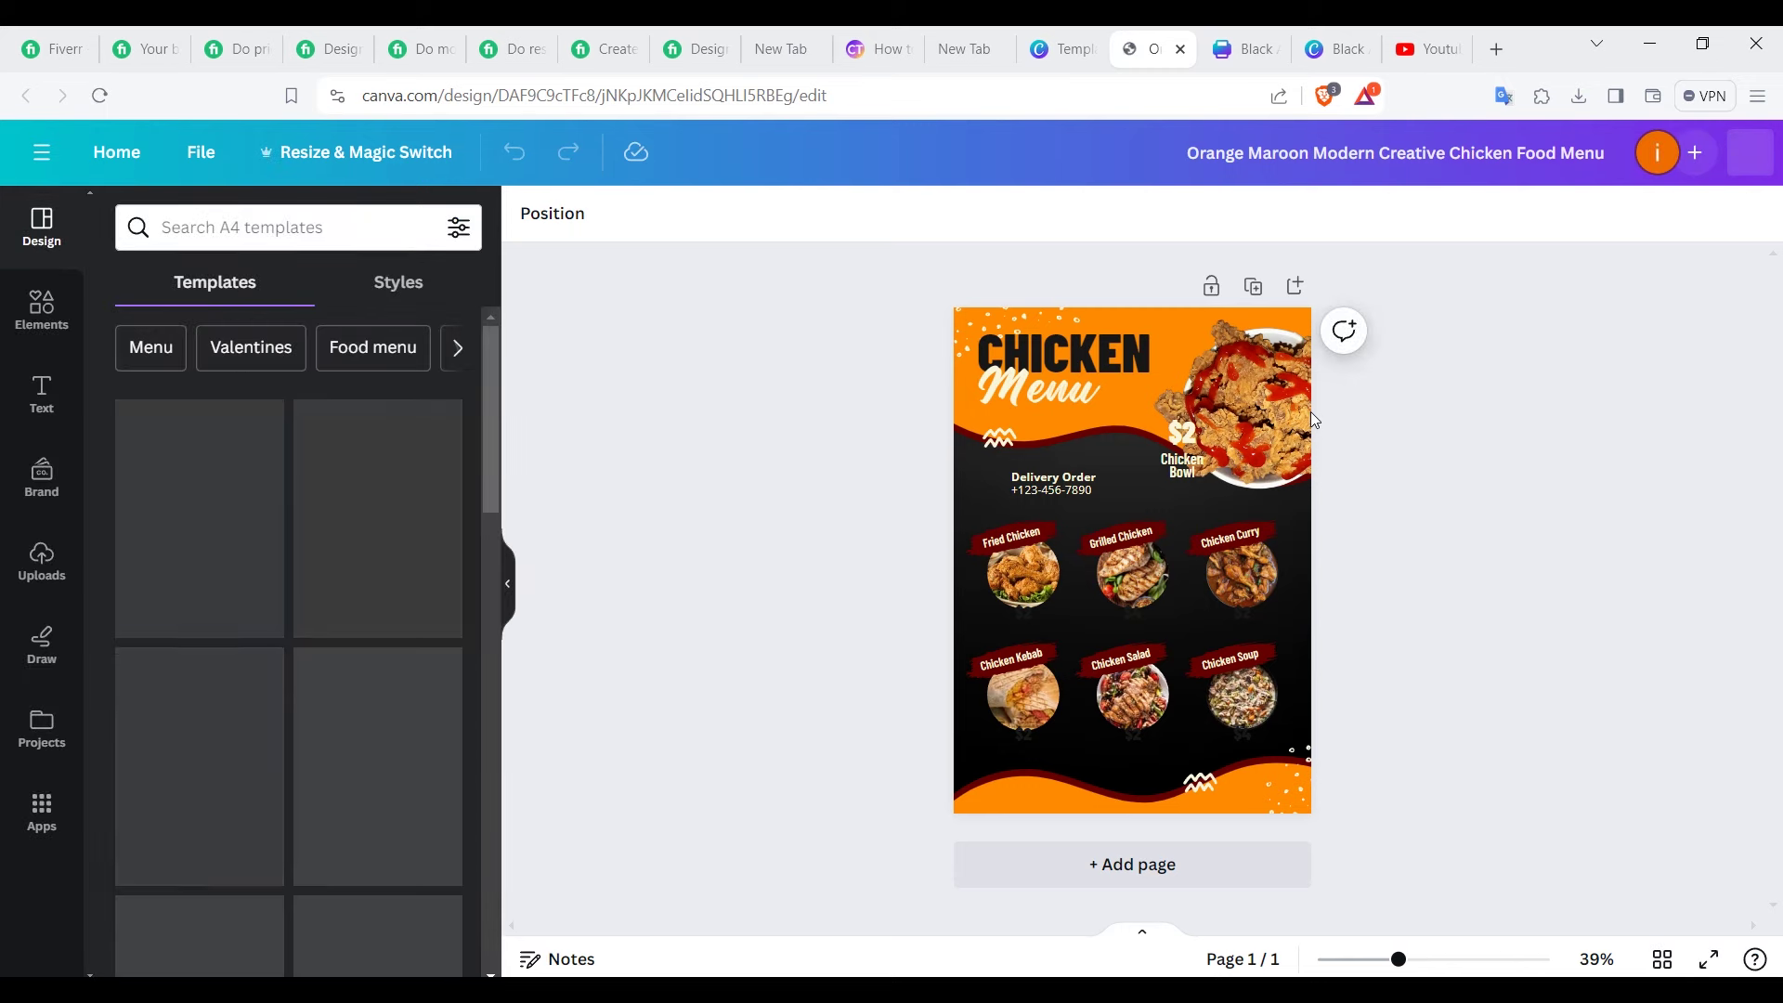
Step: Download the chicken food menu design as a PDF Print file
left_click(1700, 173)
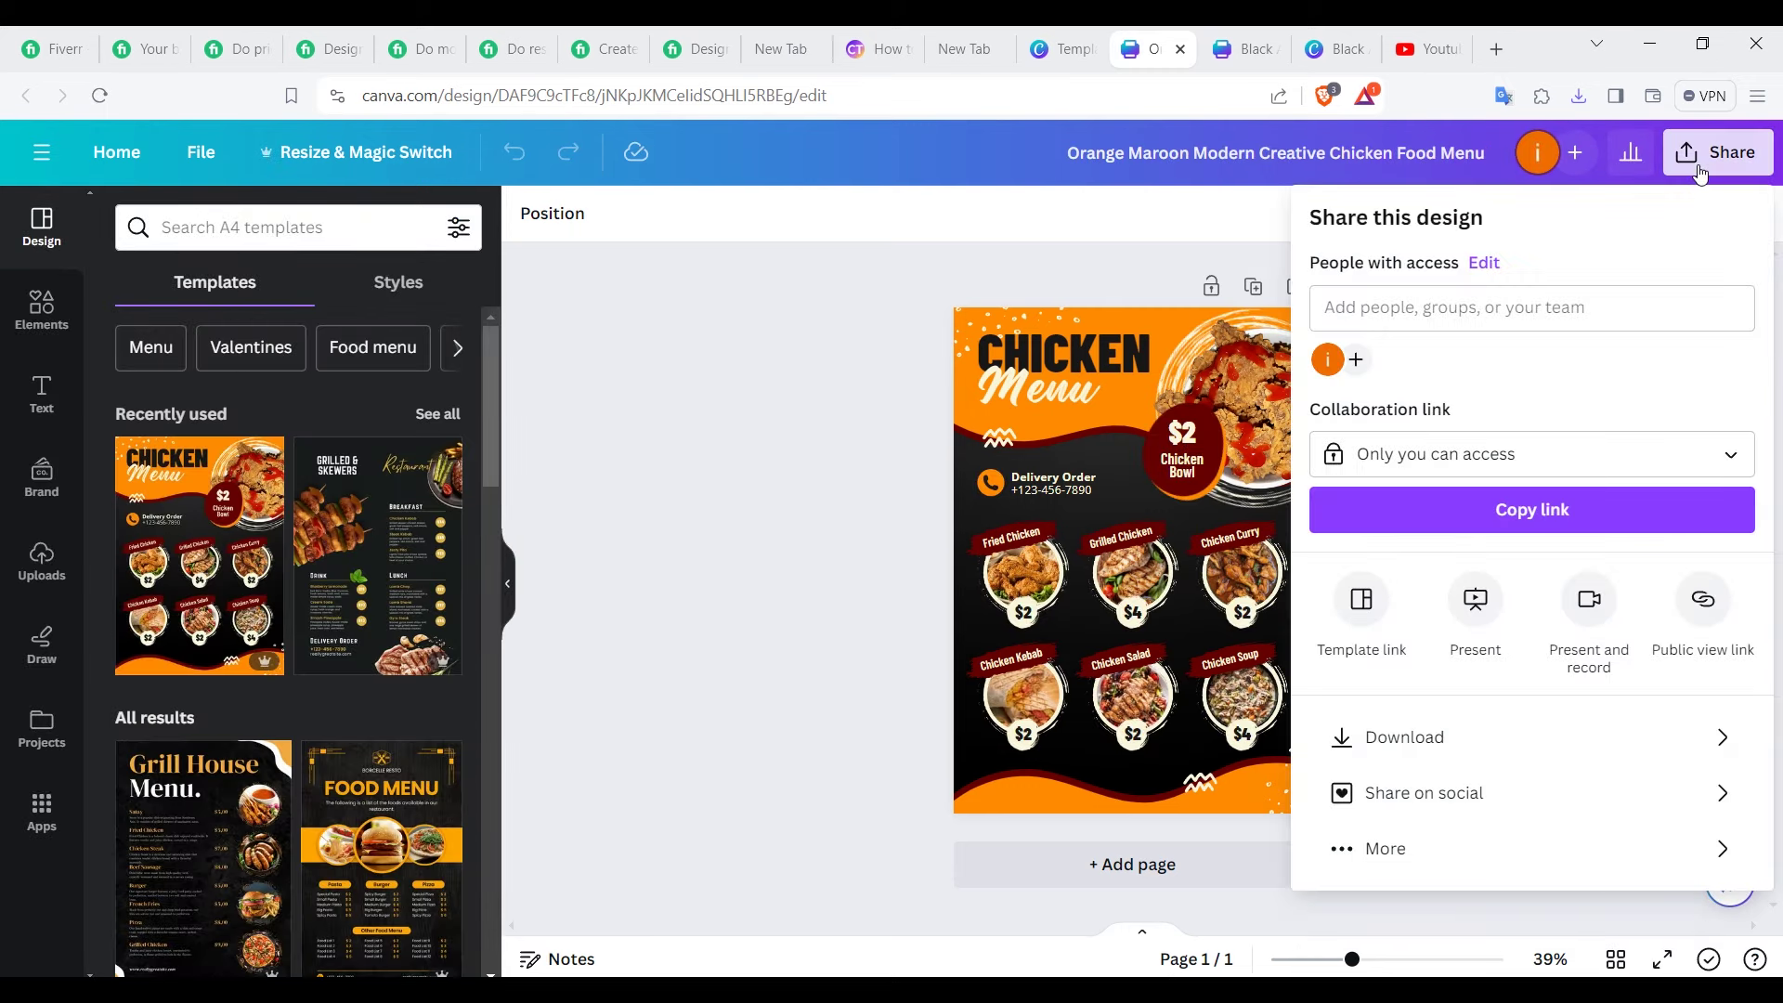
left_click(1479, 757)
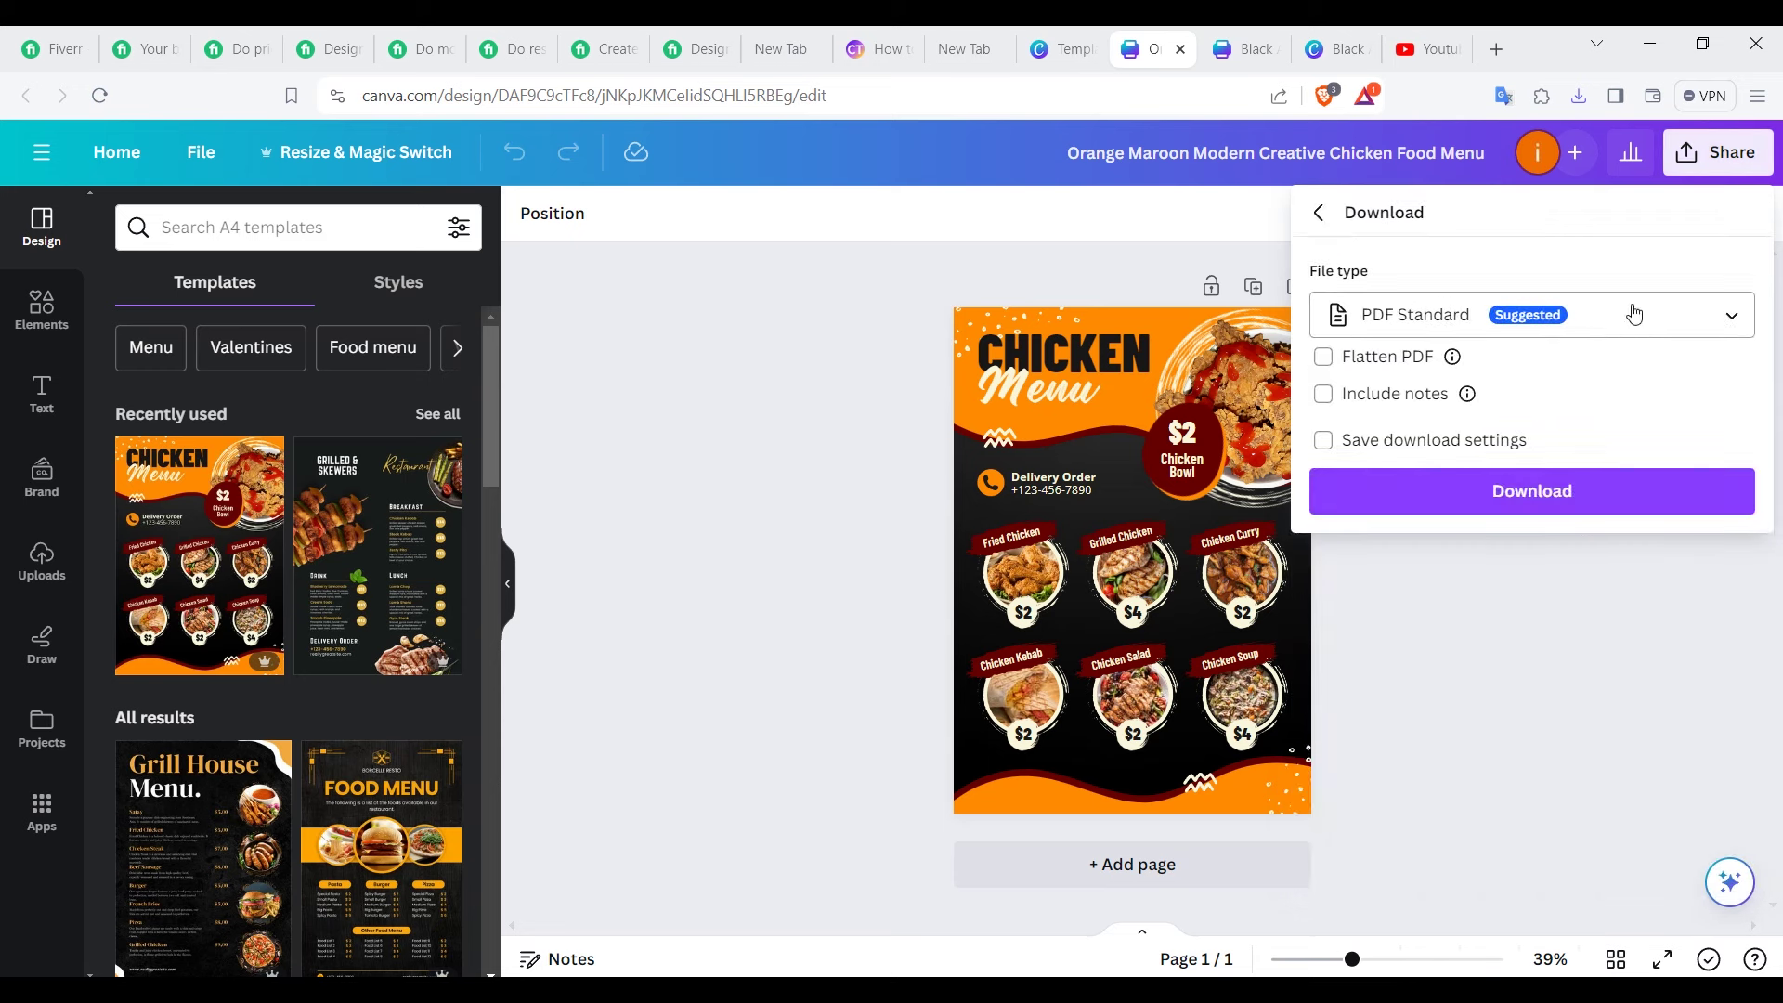
left_click(1642, 332)
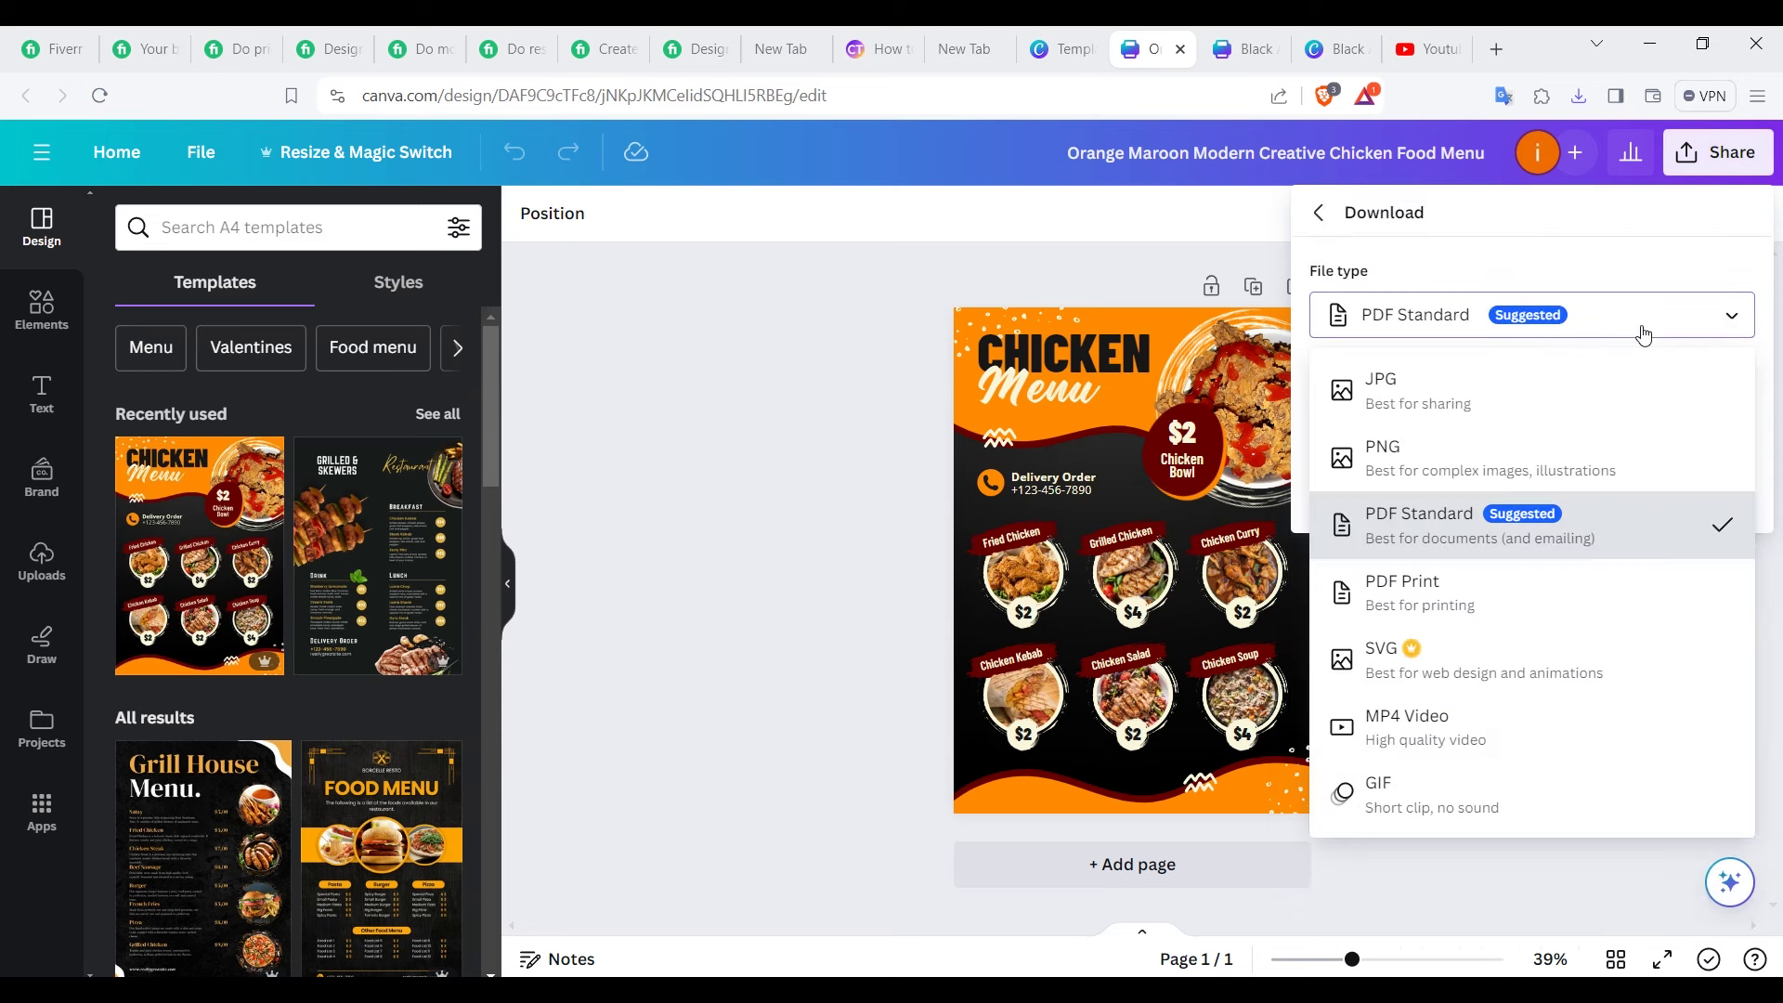
left_click(1466, 606)
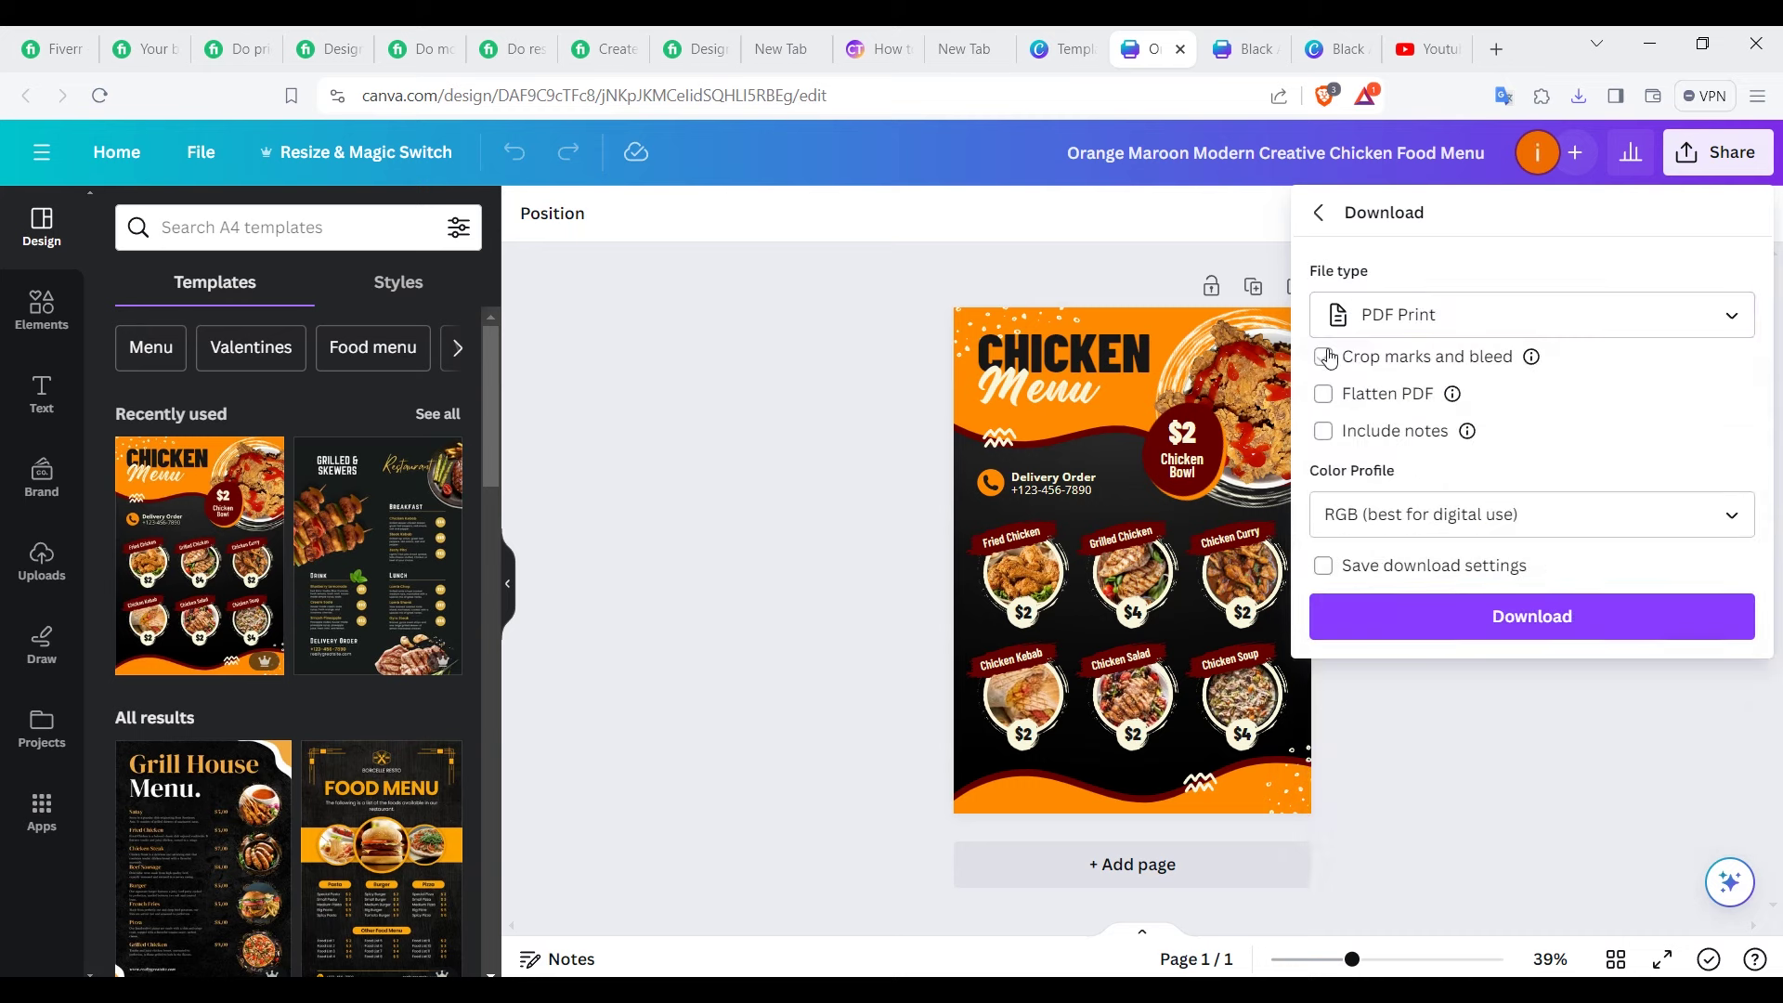
left_click(1506, 706)
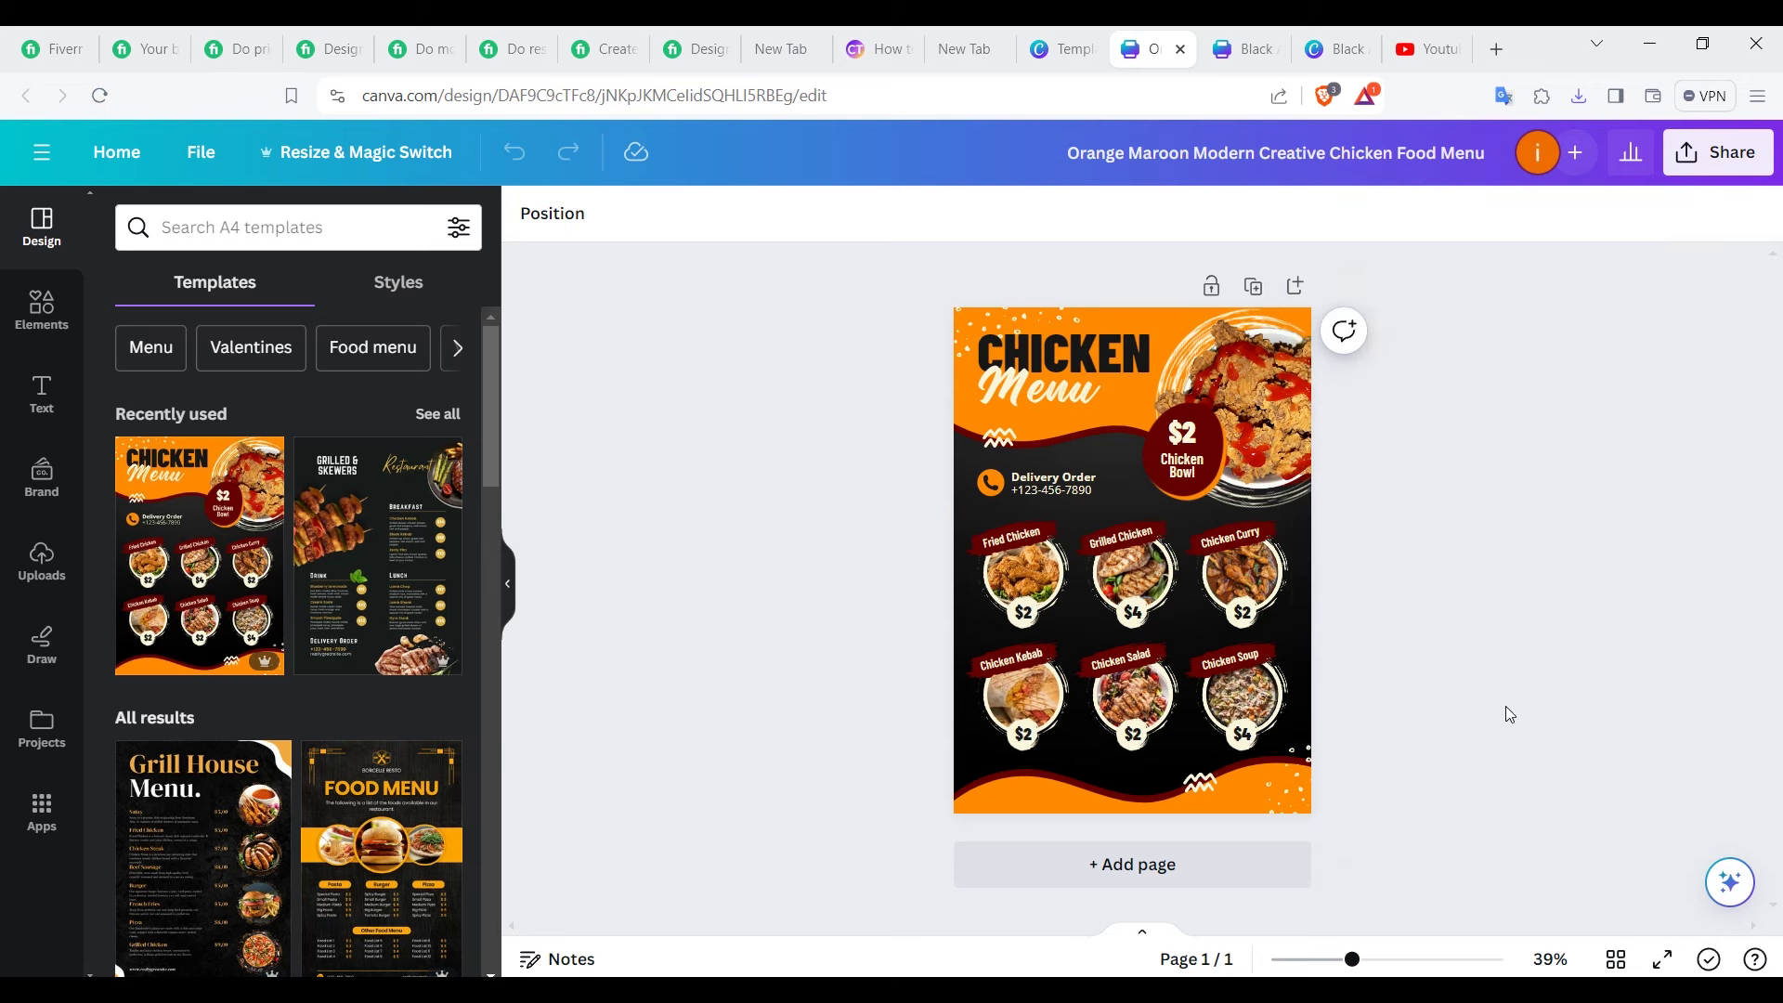
Step: Search the web for CloudConvert in a new browser tab and open its website
left_click(1497, 45)
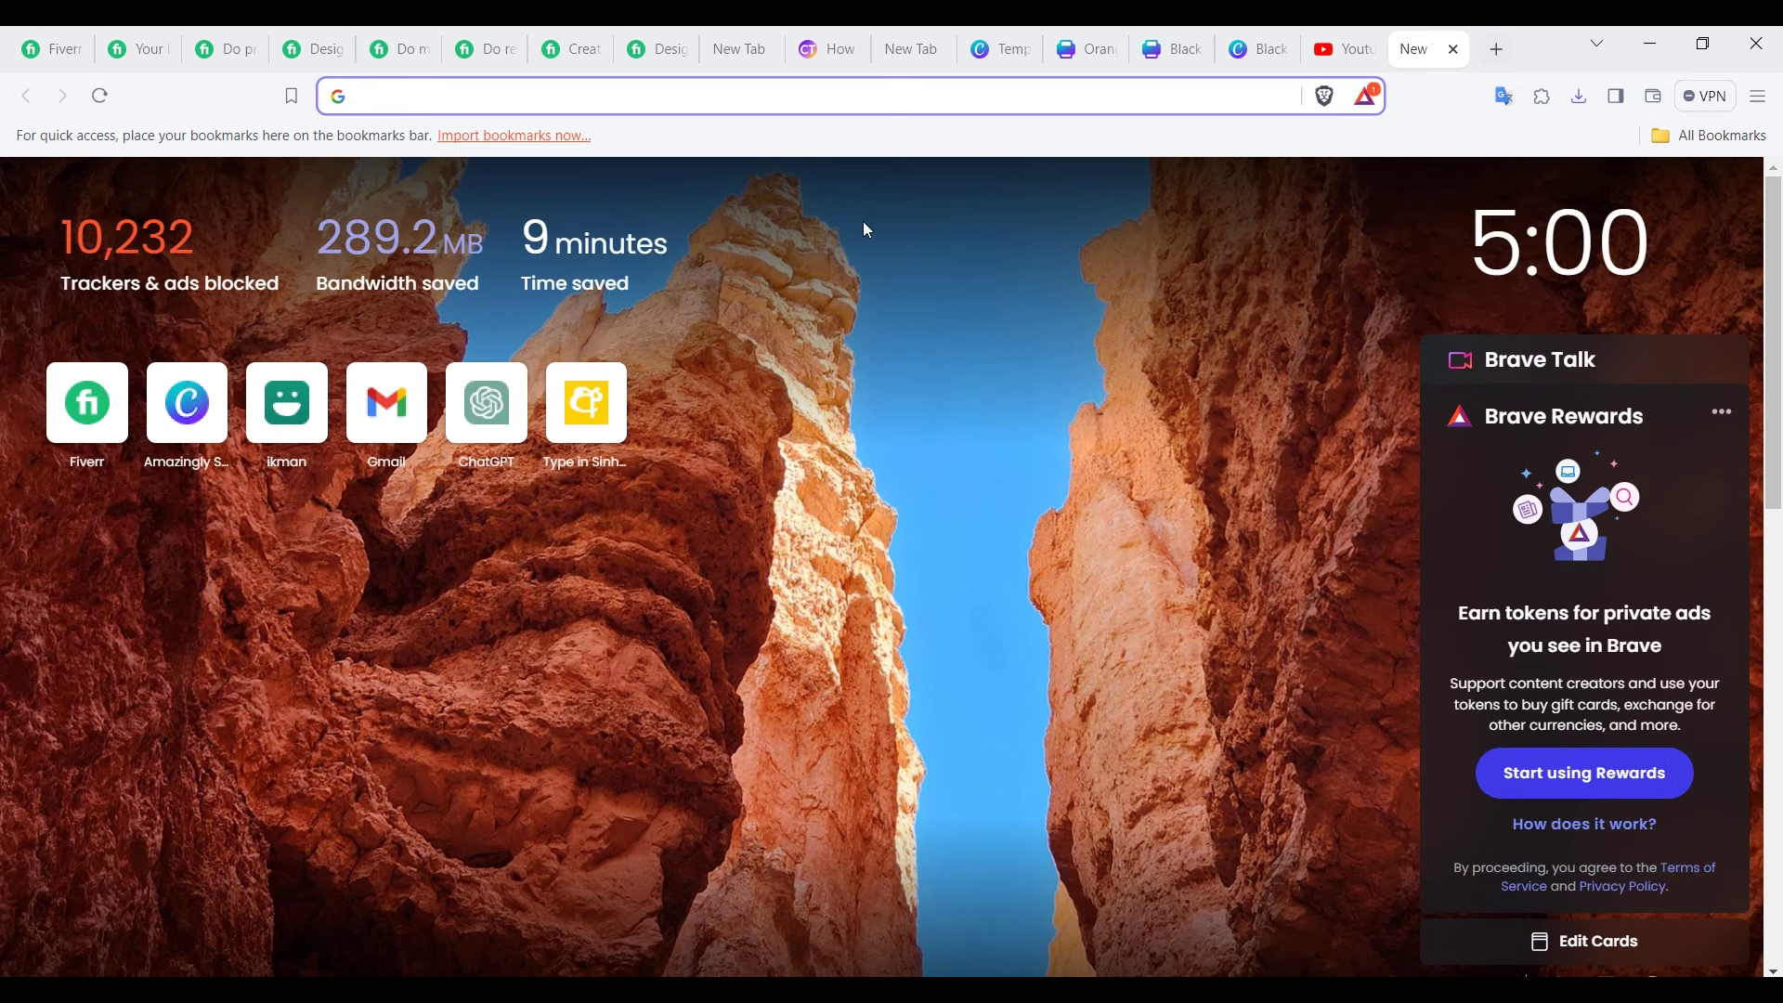
left_click(758, 99)
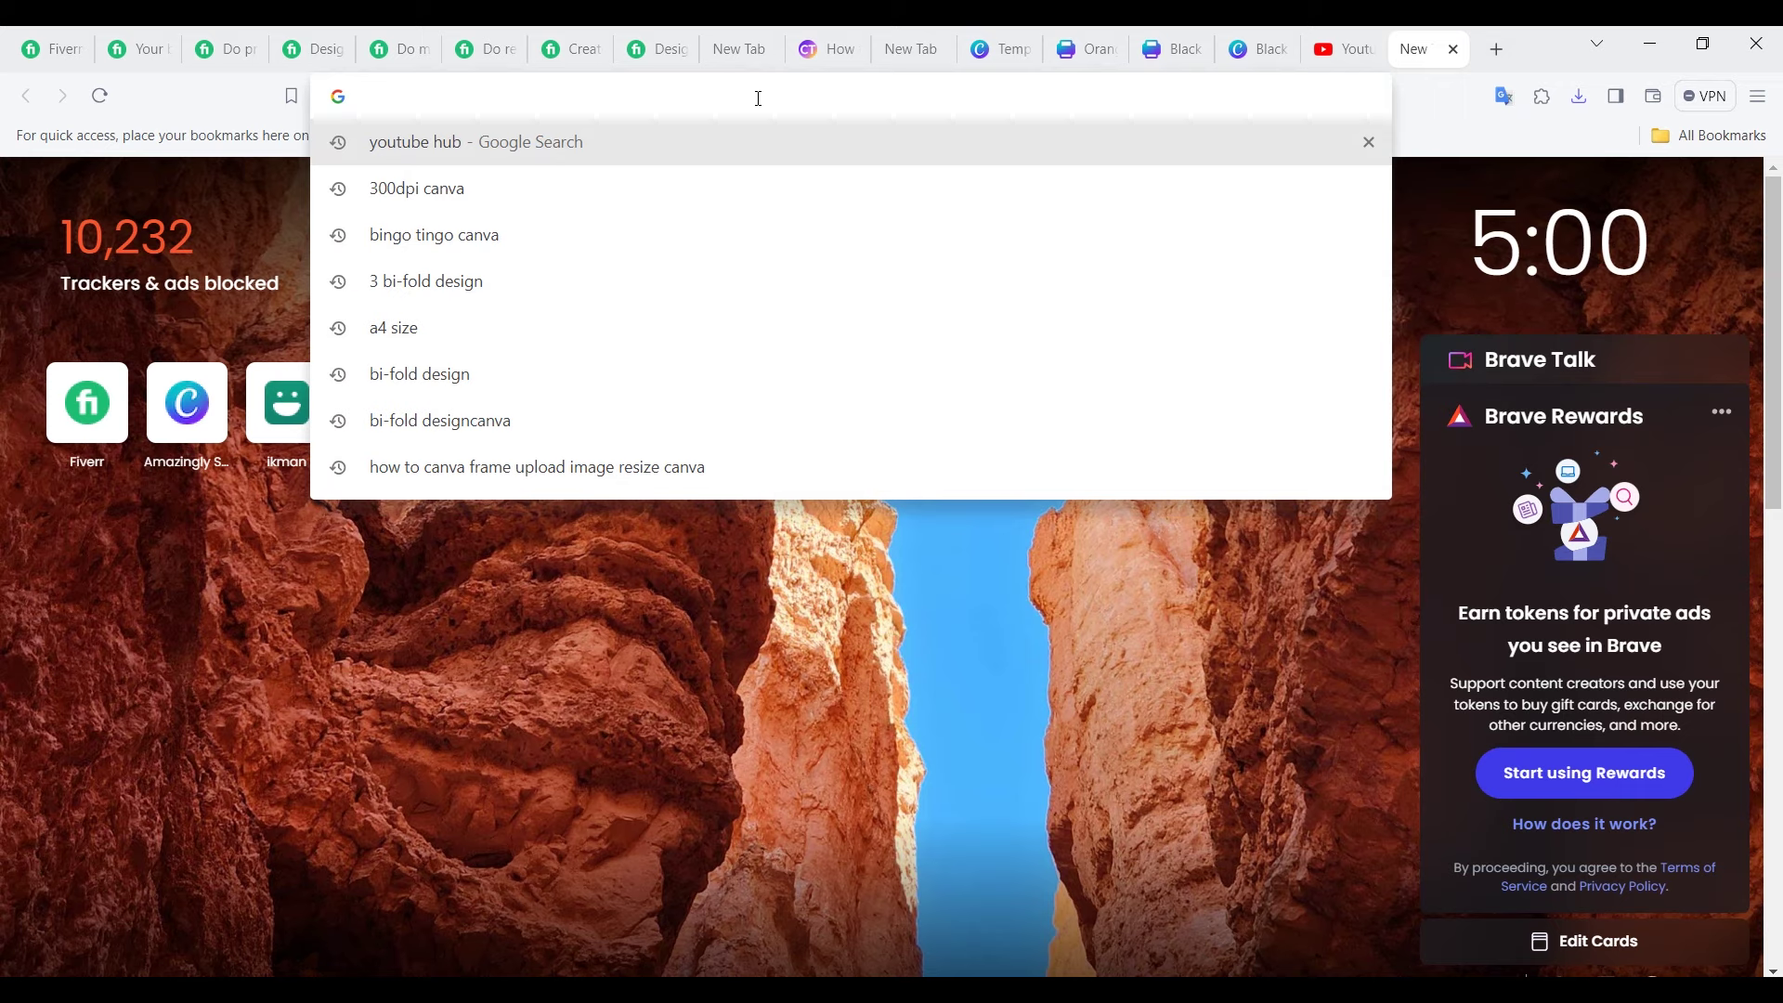
type("clou")
left_click(513, 197)
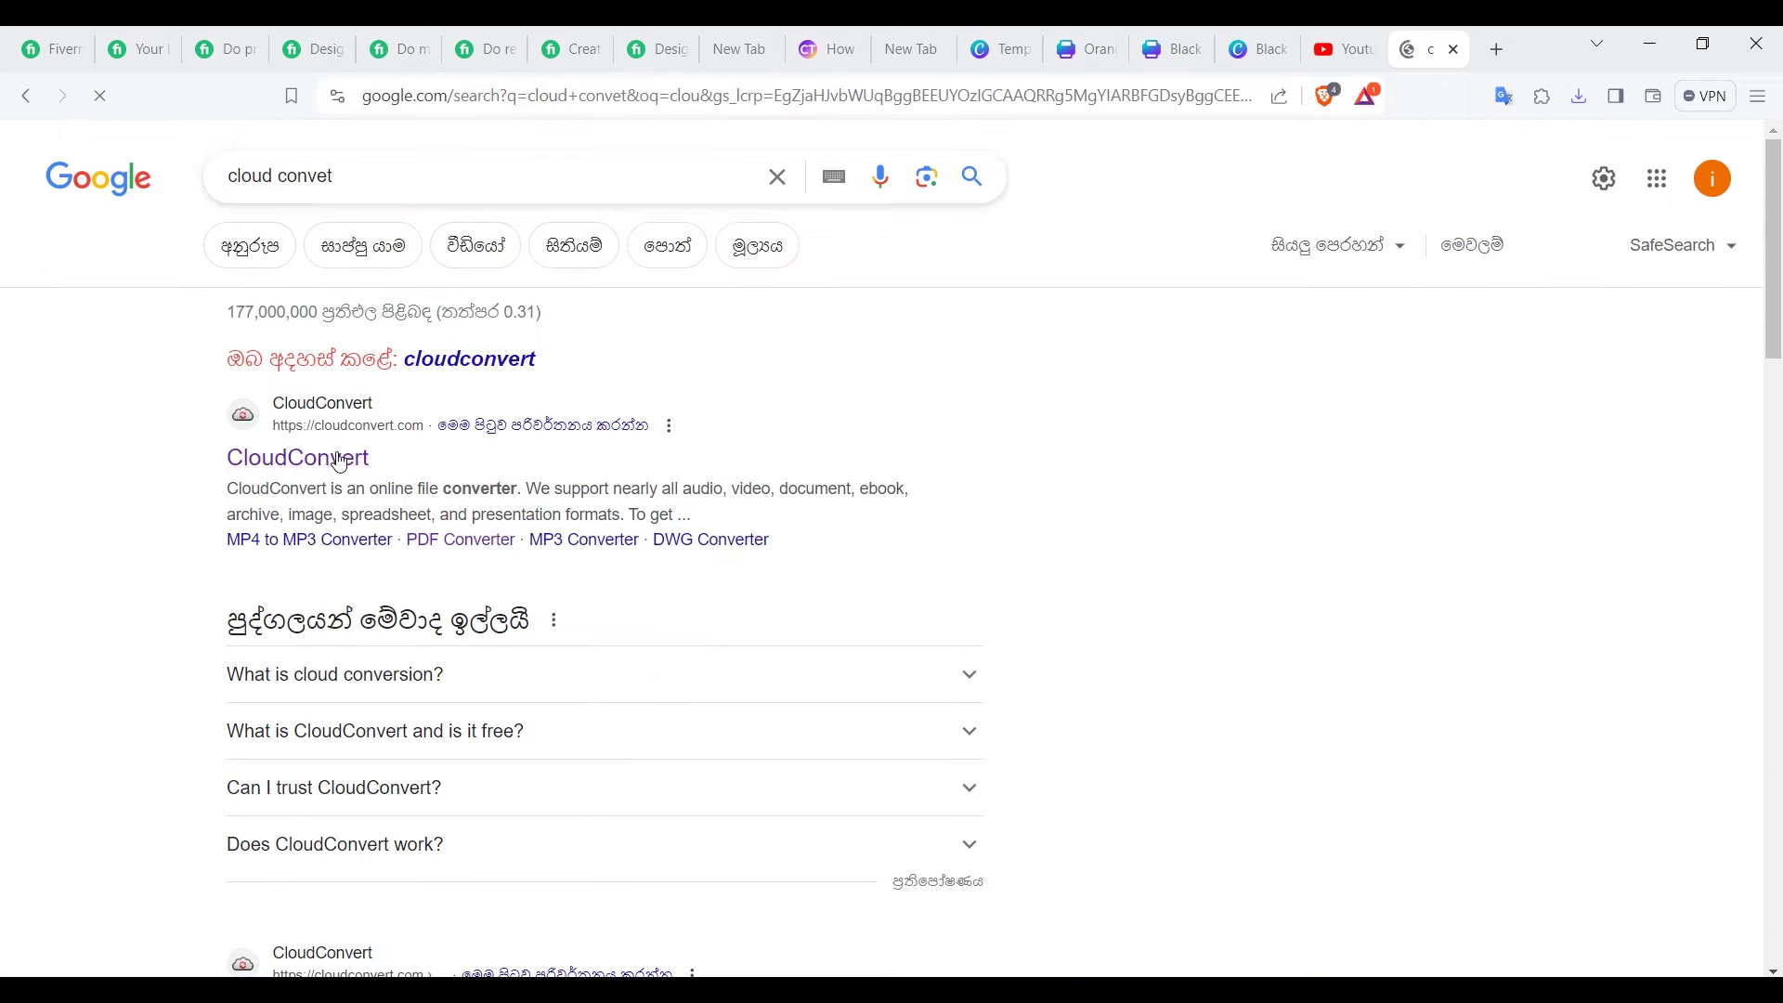
left_click(331, 457)
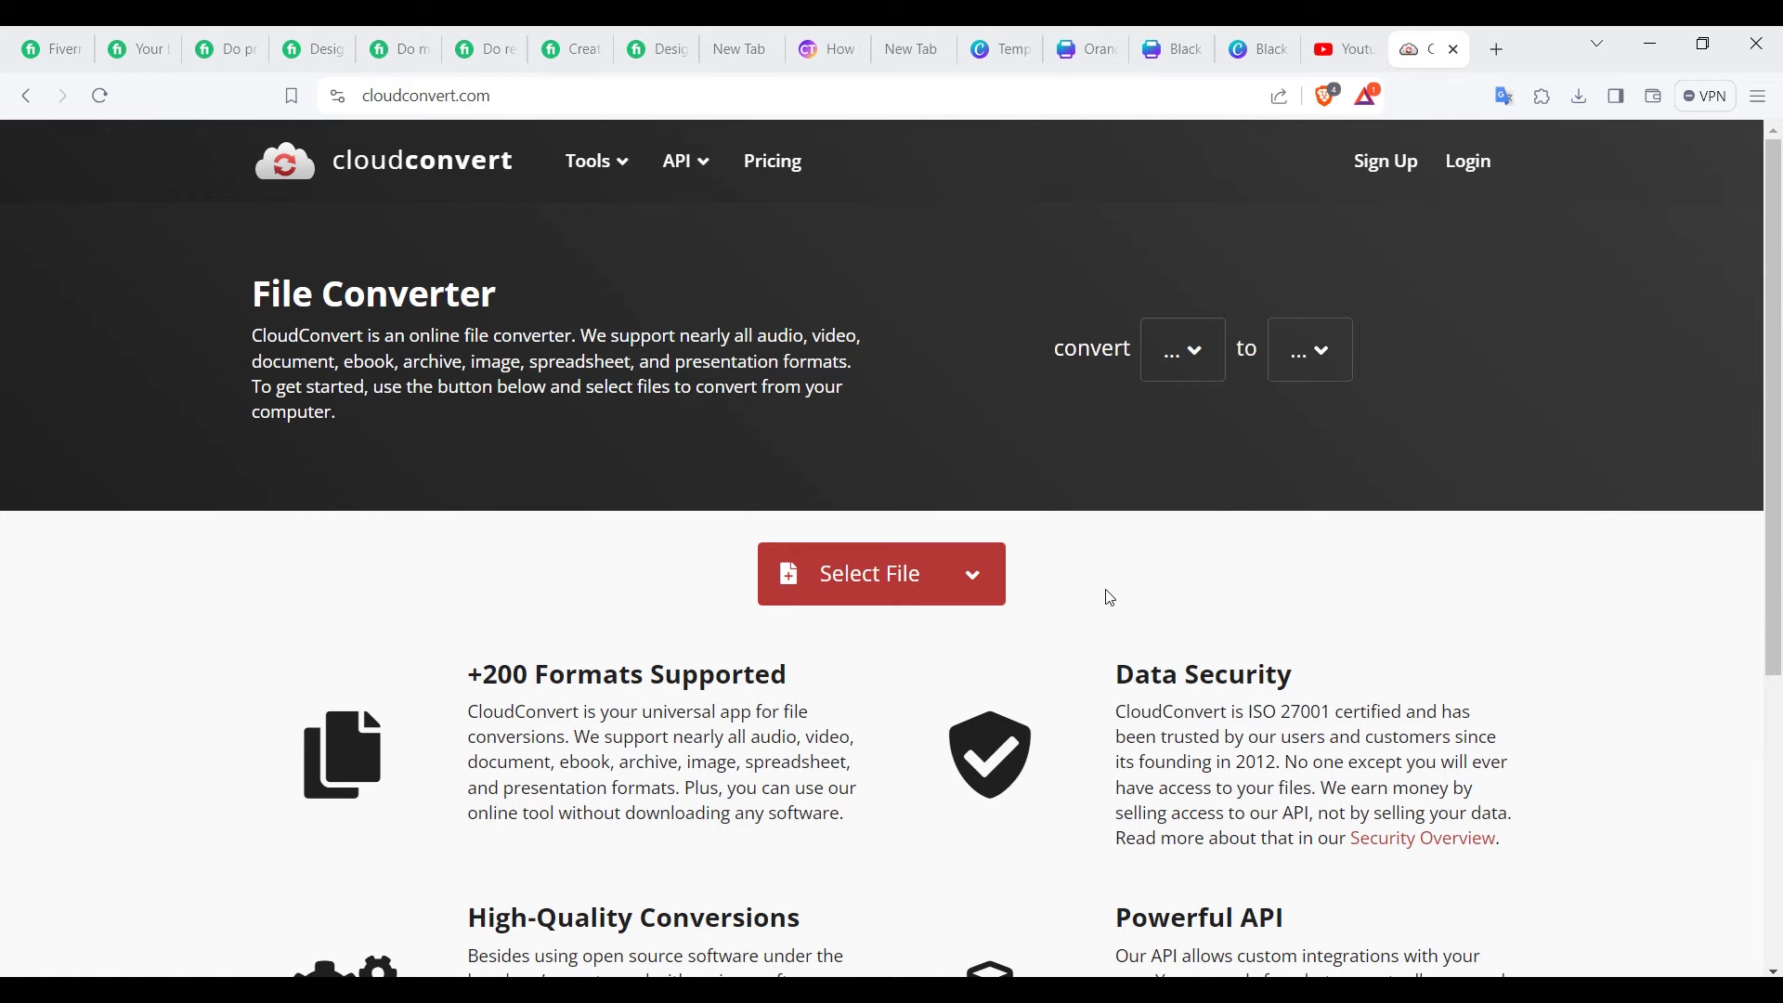
Step: Load the Orange Maroon Modern Creative Chicken Food Menu PDF from Downloads into CloudConvert
left_click(882, 585)
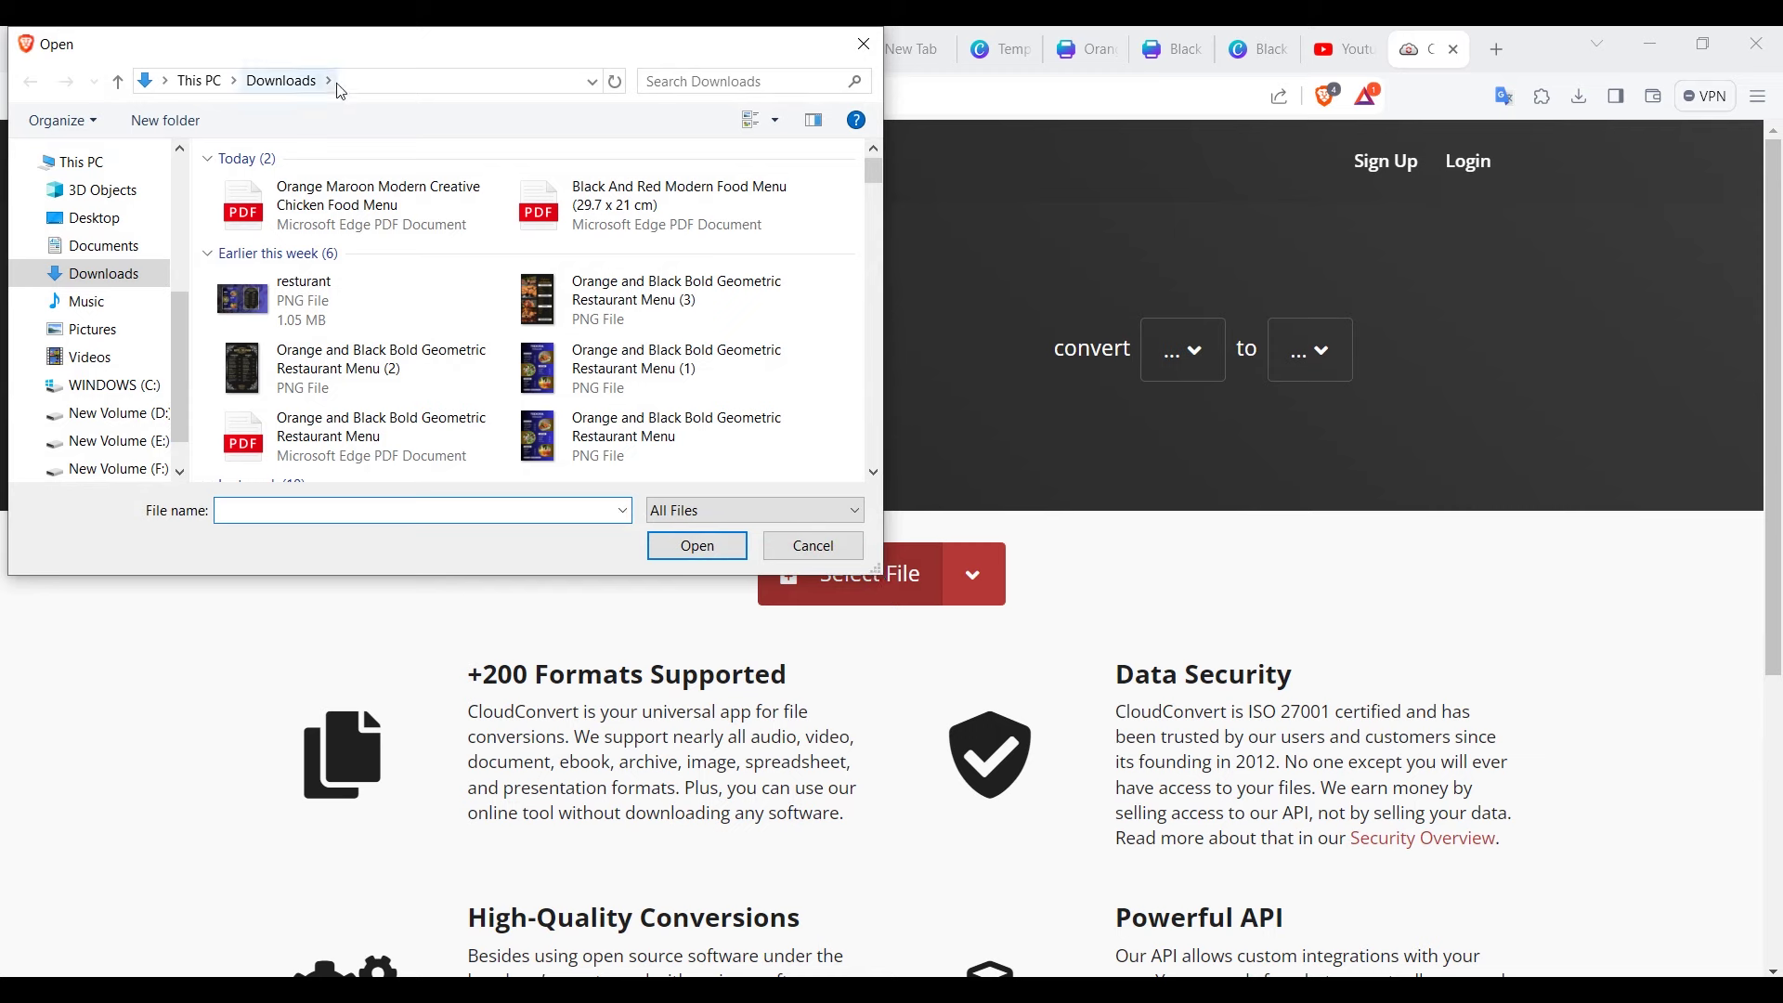
left_click(346, 215)
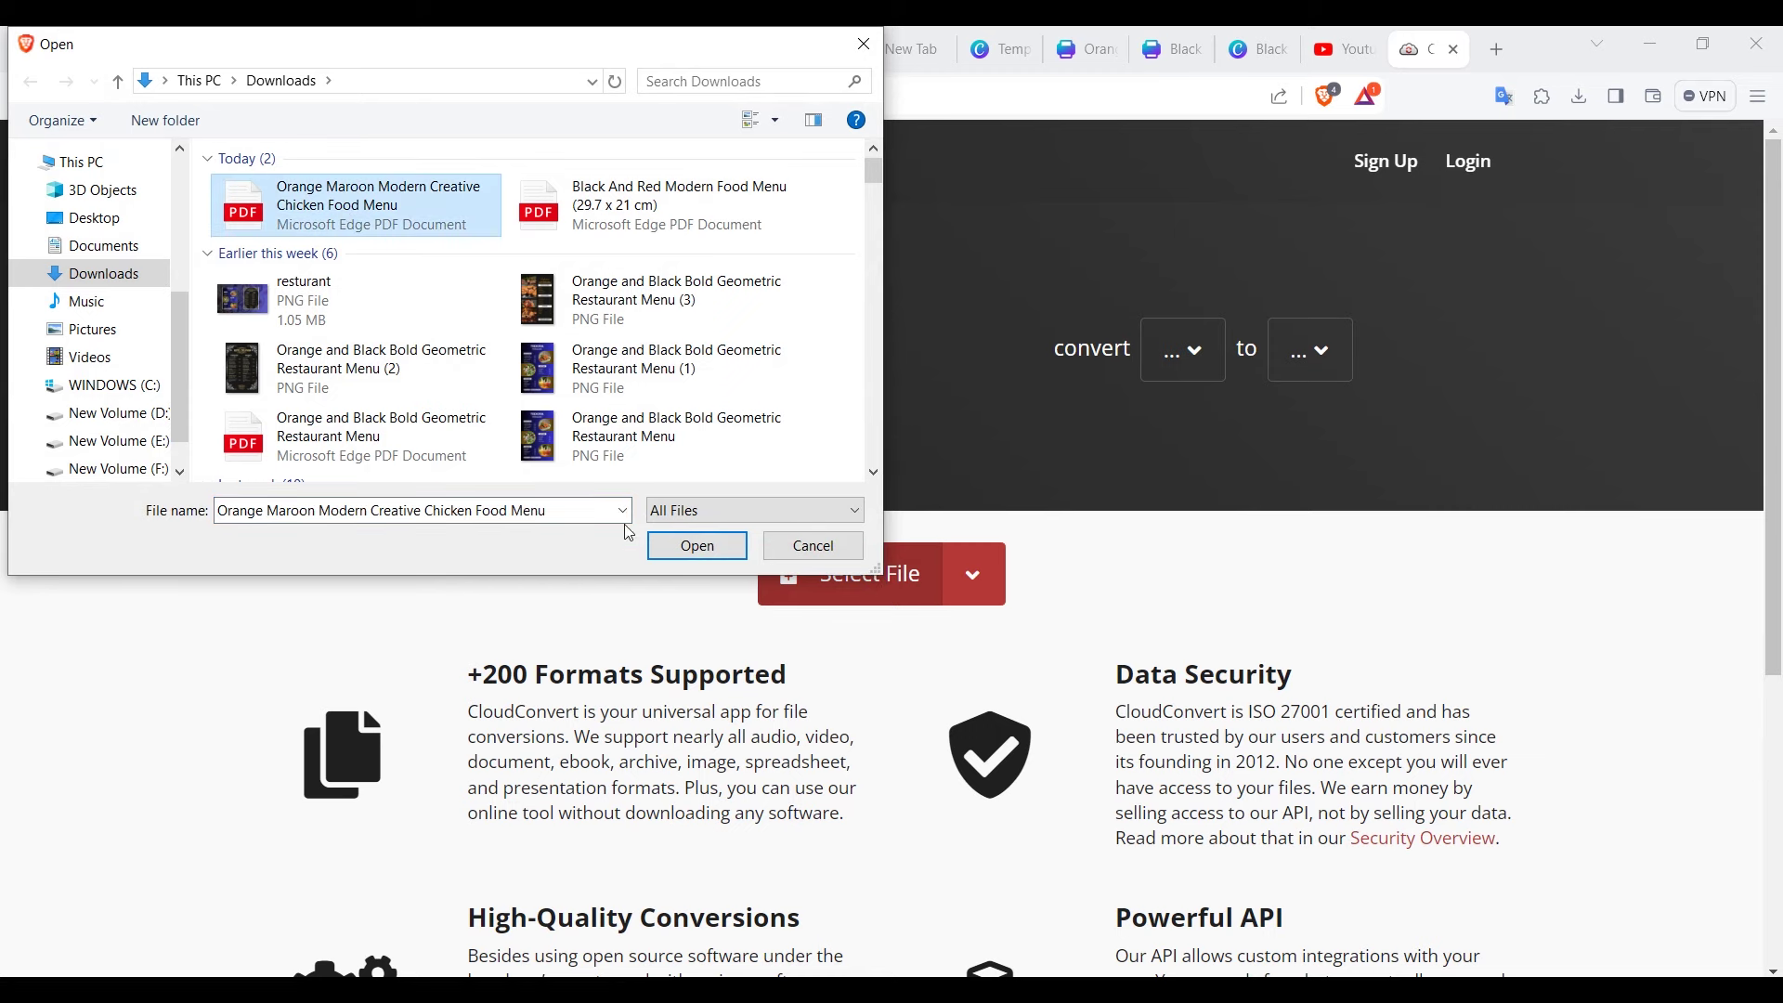
left_click(667, 555)
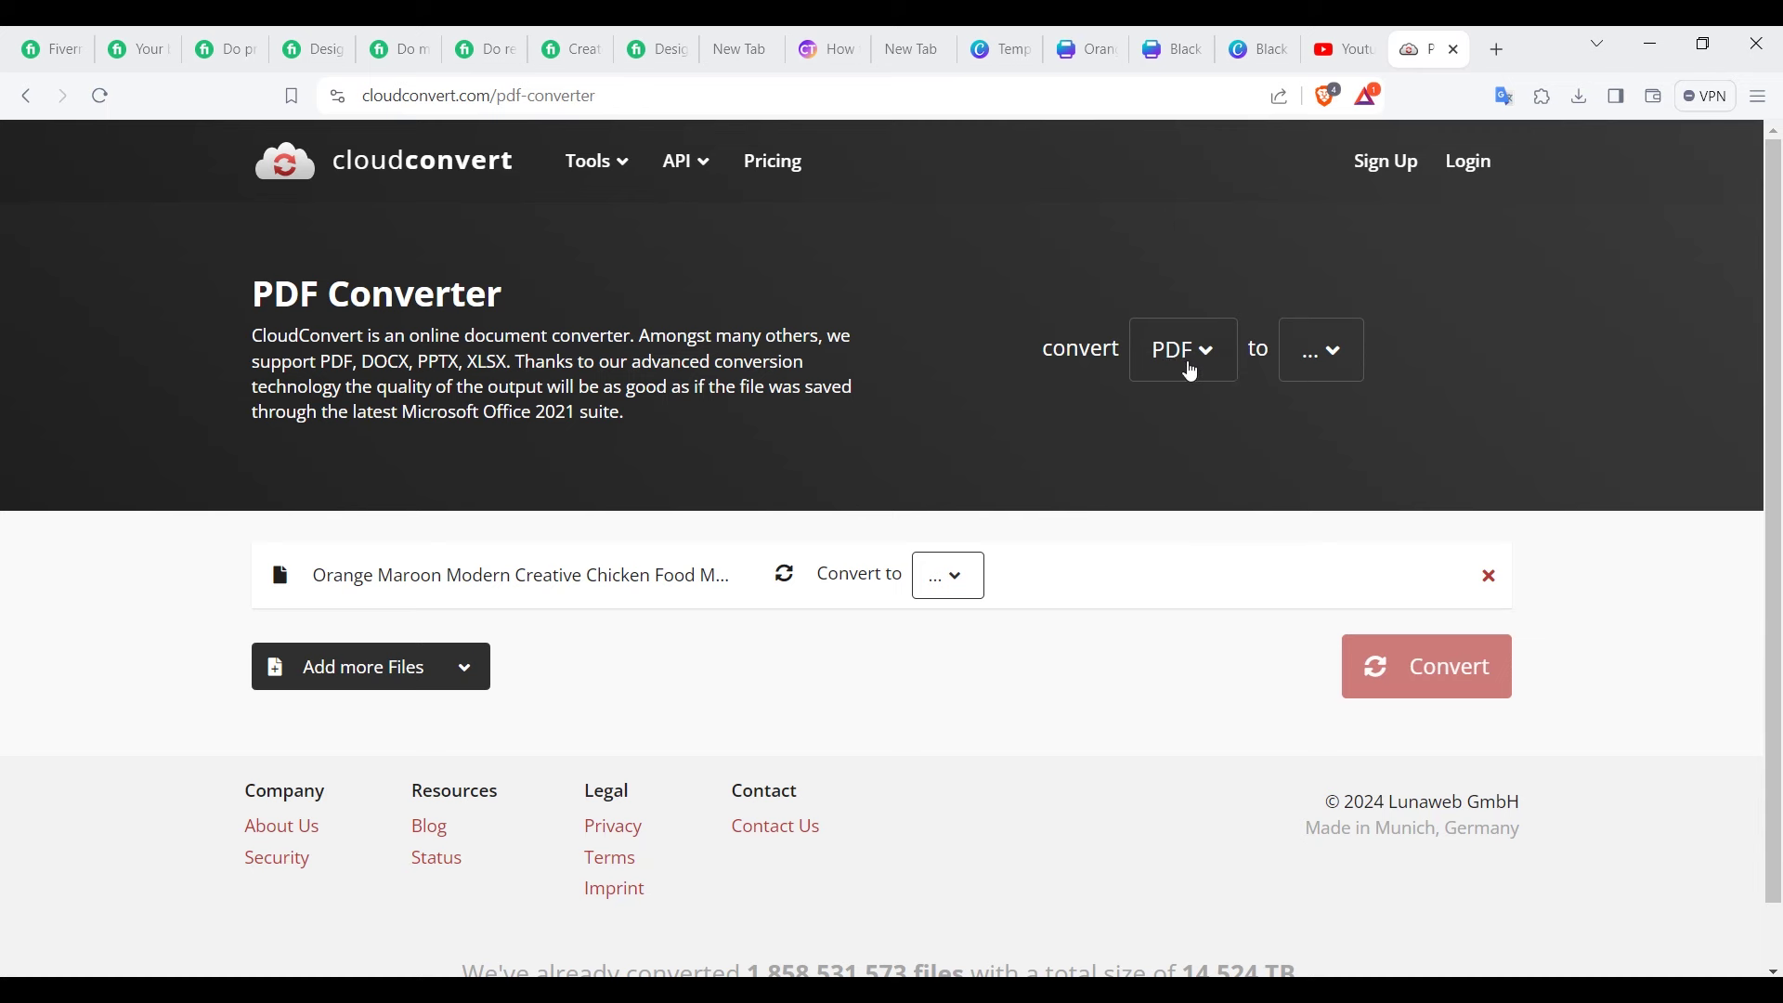
Step: Choose PNG as the image output format and convert the chicken menu PDF
left_click(1338, 363)
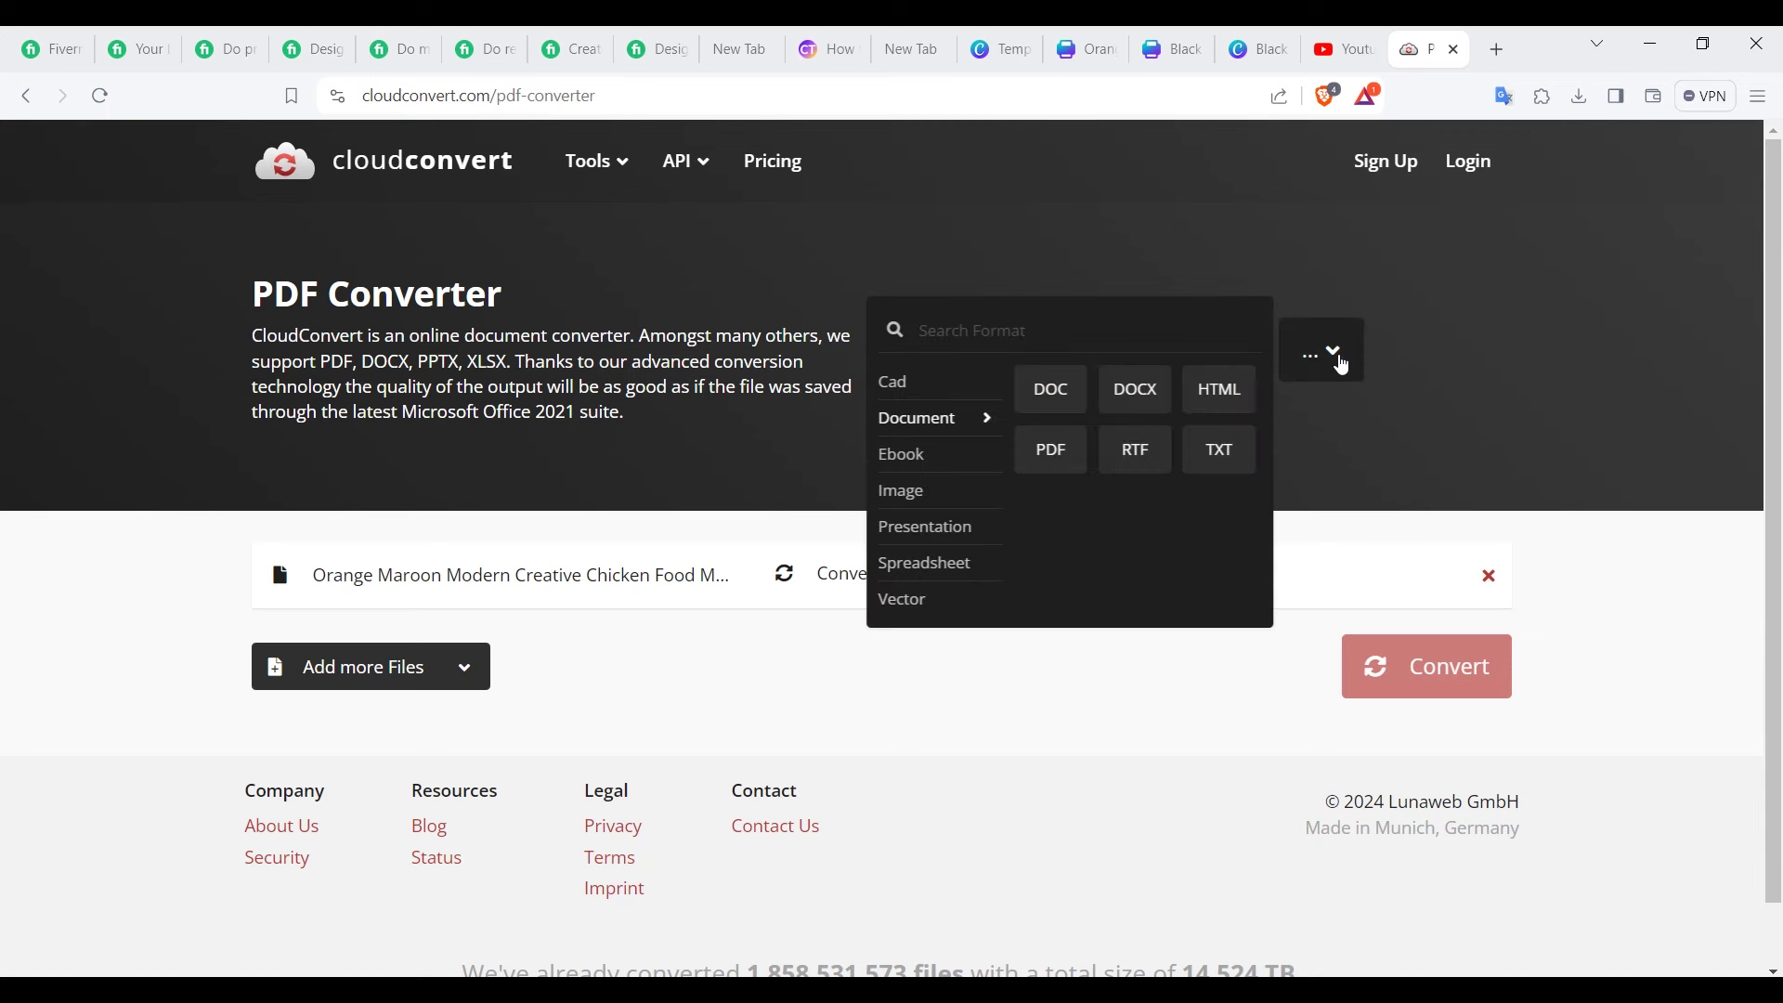
mouse_move(949, 444)
mouse_move(908, 492)
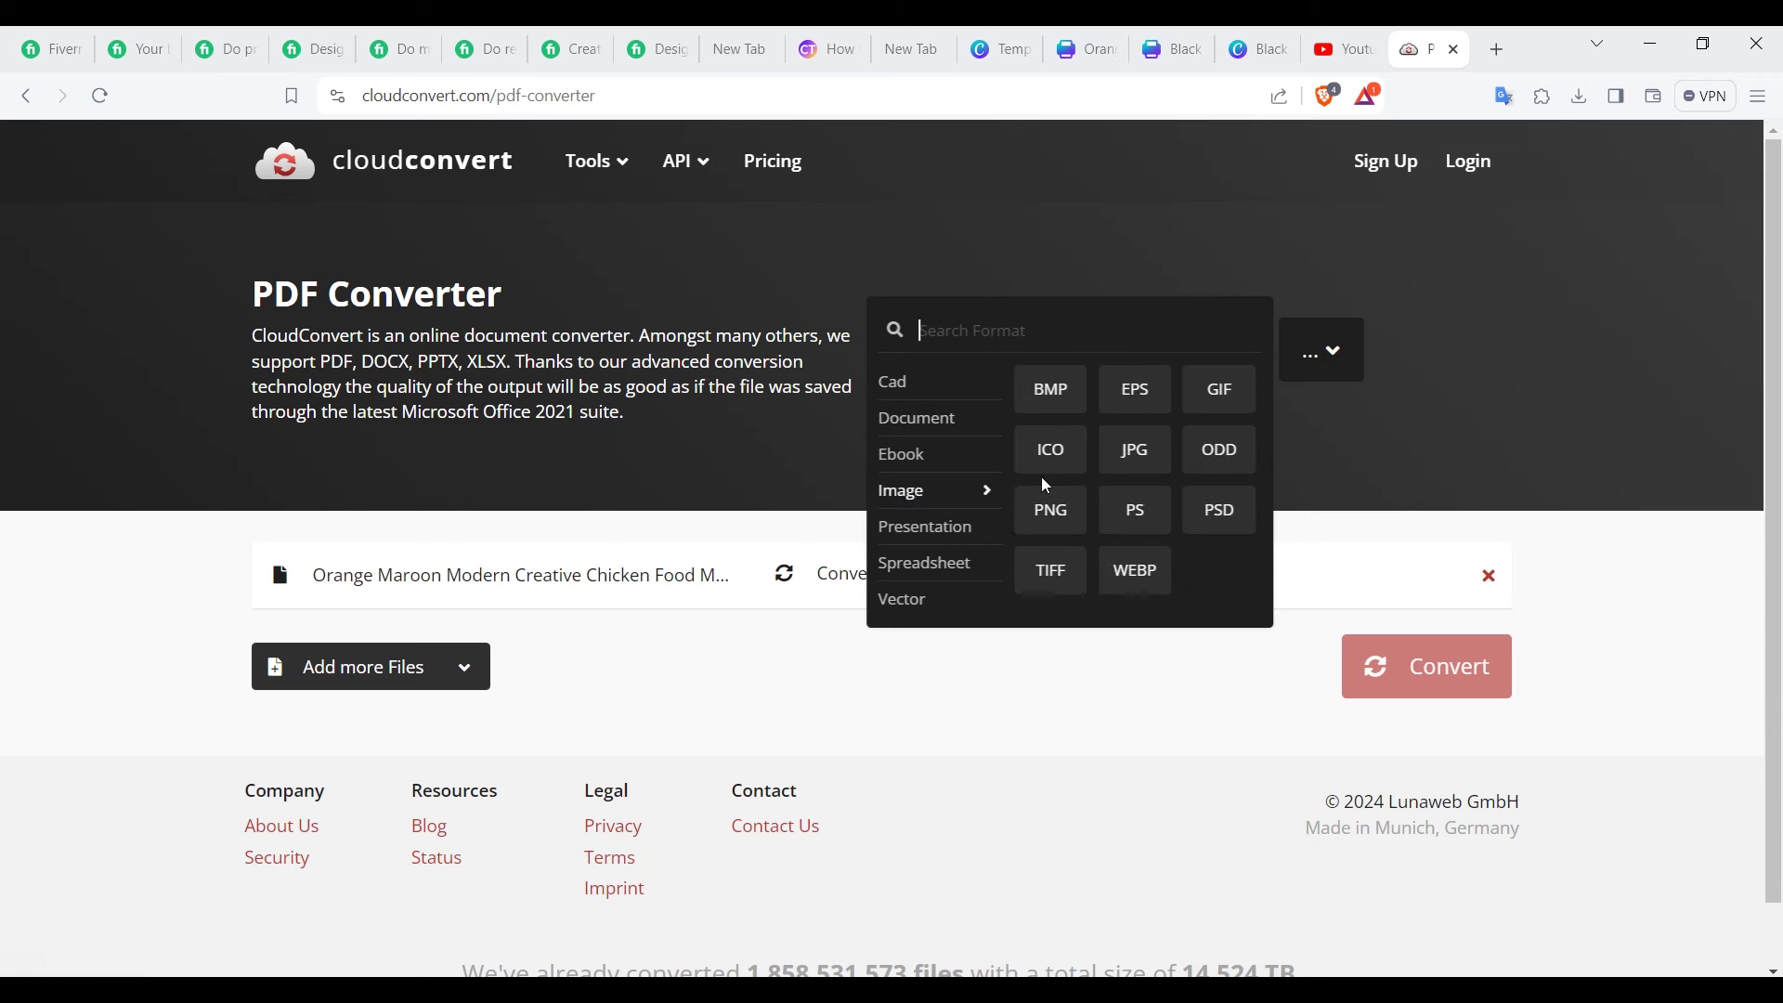
left_click(1052, 513)
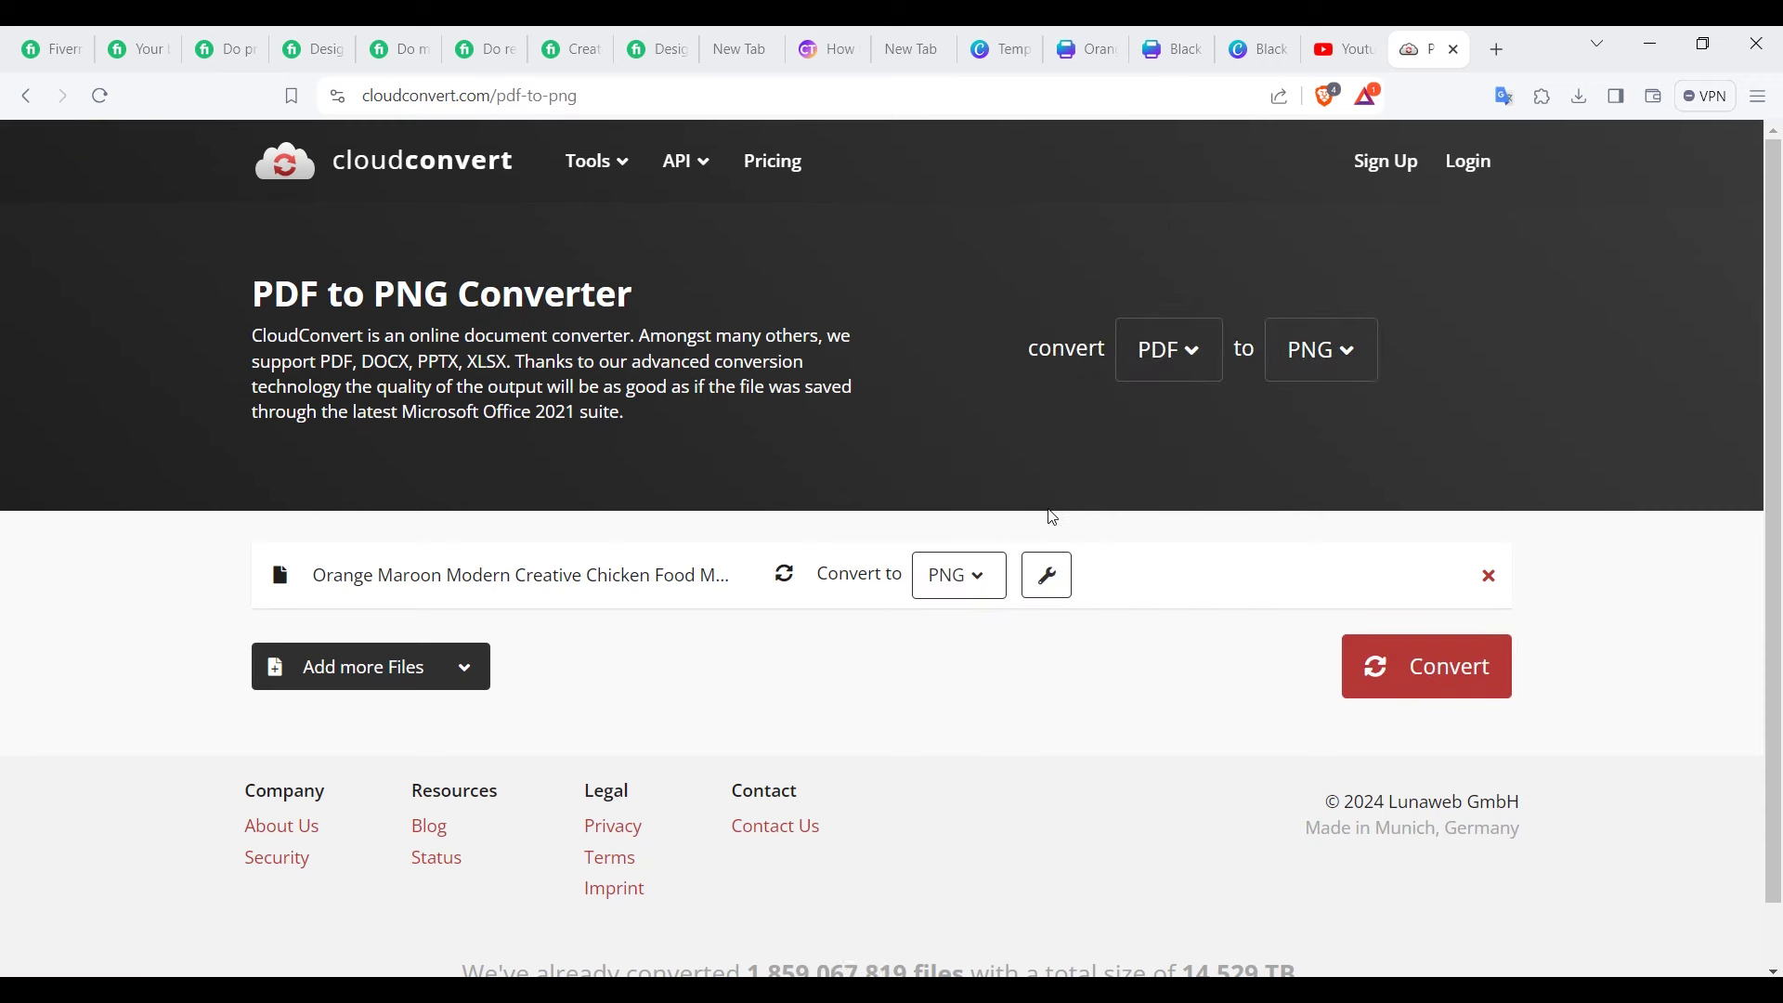
left_click(1452, 680)
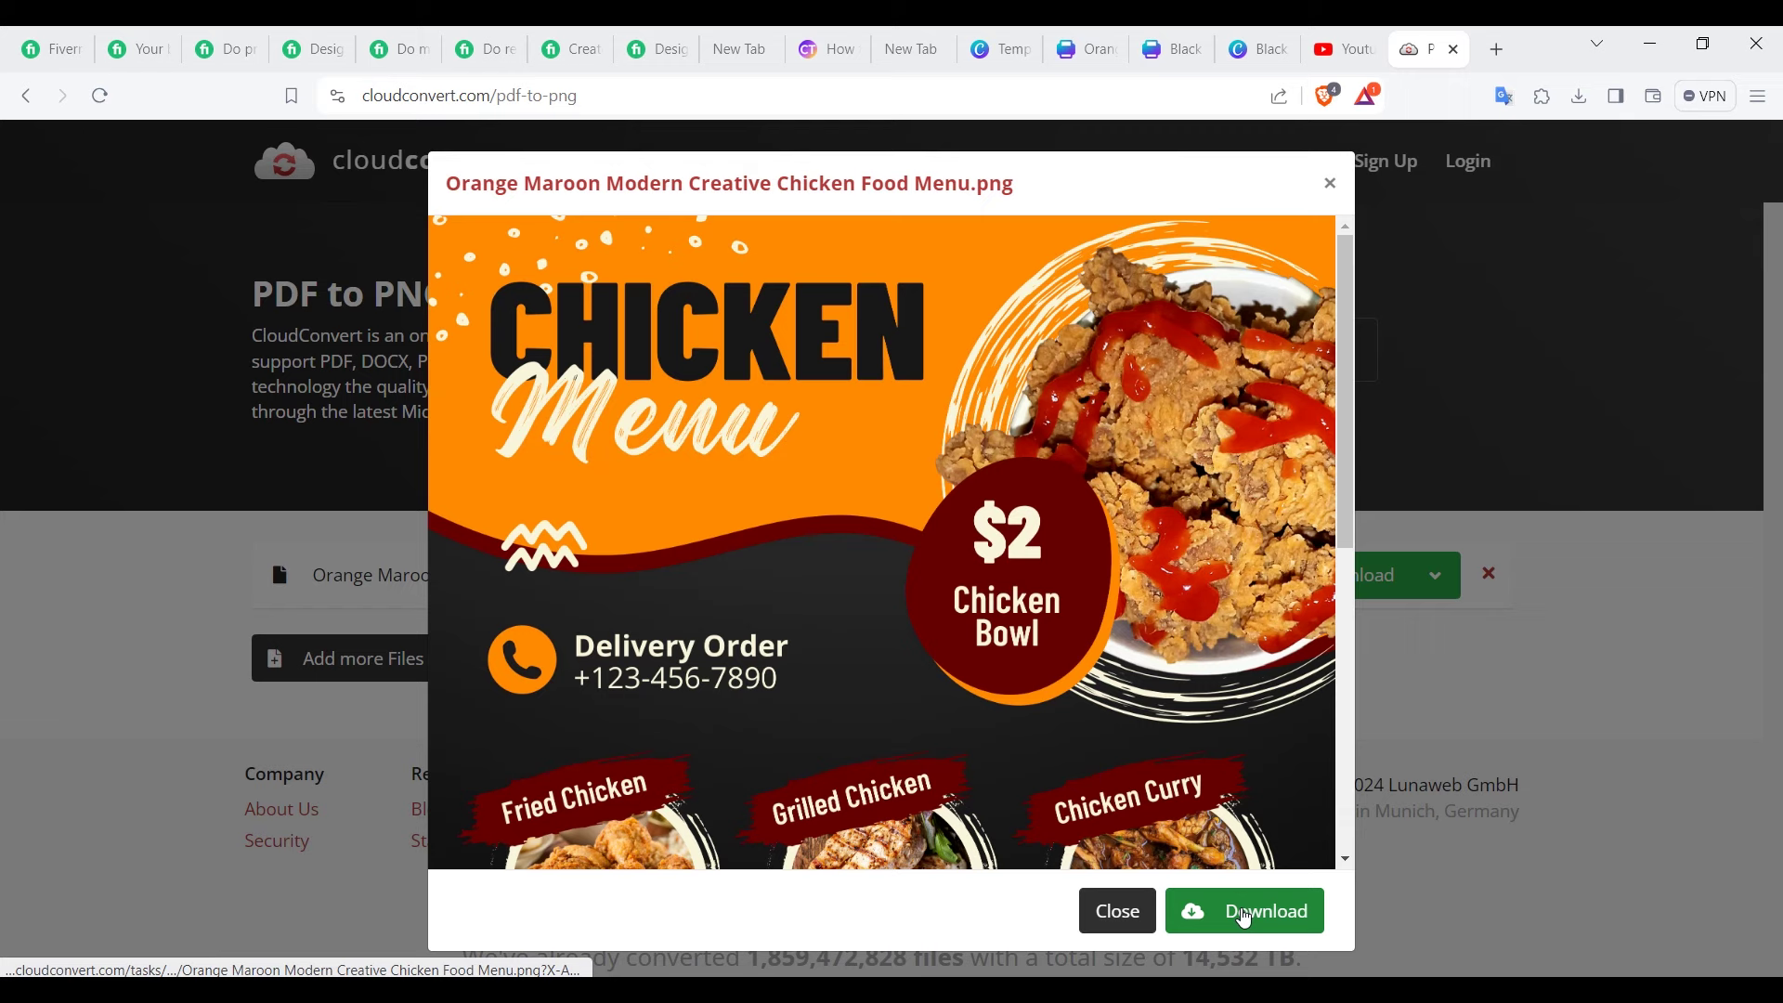
Step: Save the converted chicken menu PNG to Downloads under its suggested name and view the file in the Downloads folder
left_click(1245, 912)
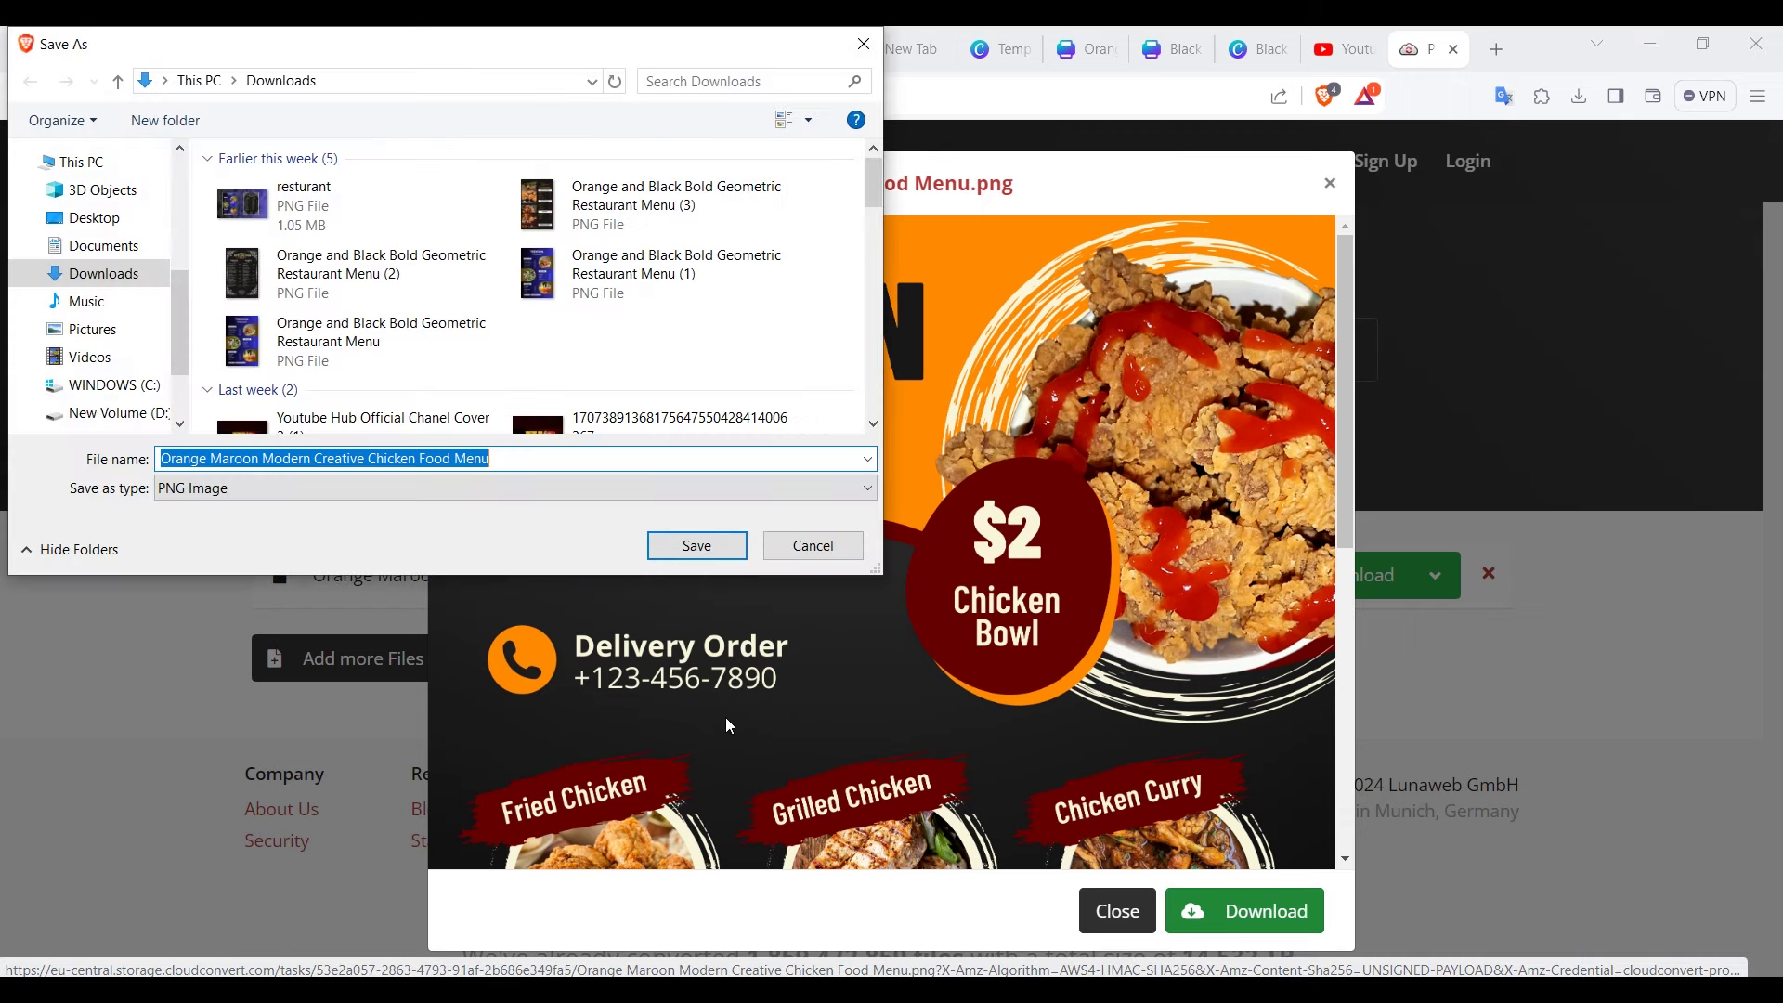
left_click(704, 546)
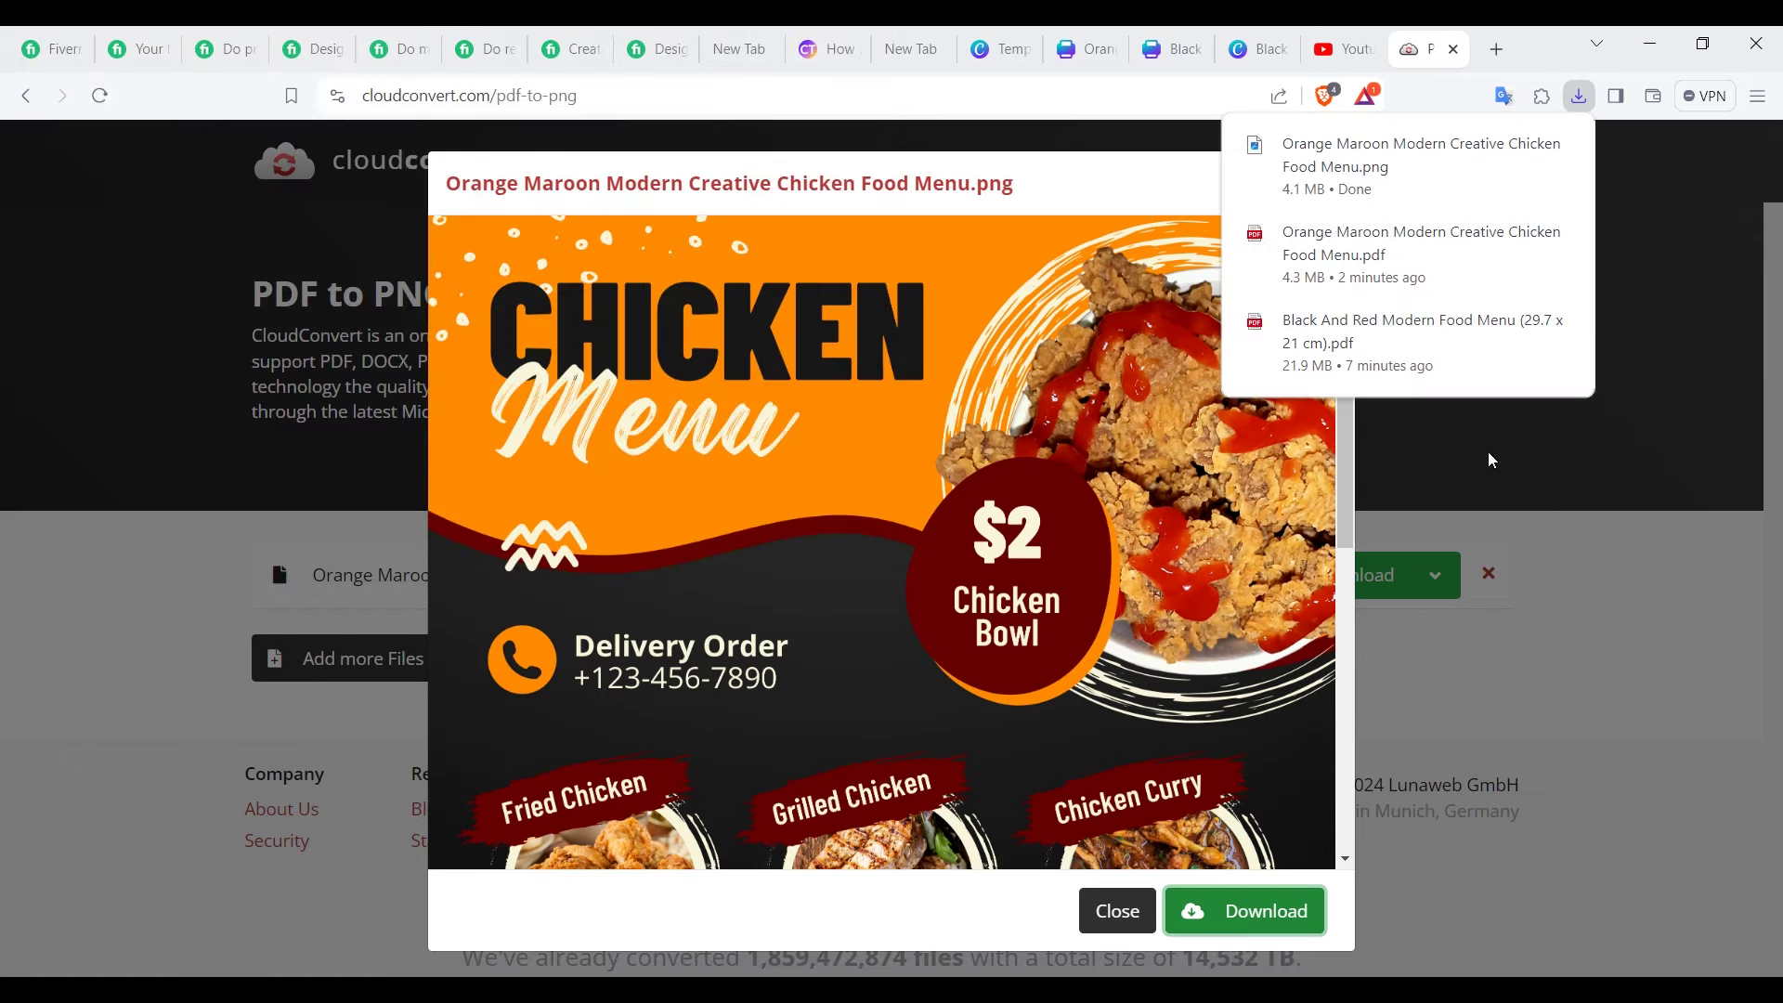
left_click(1568, 571)
left_click(1566, 570)
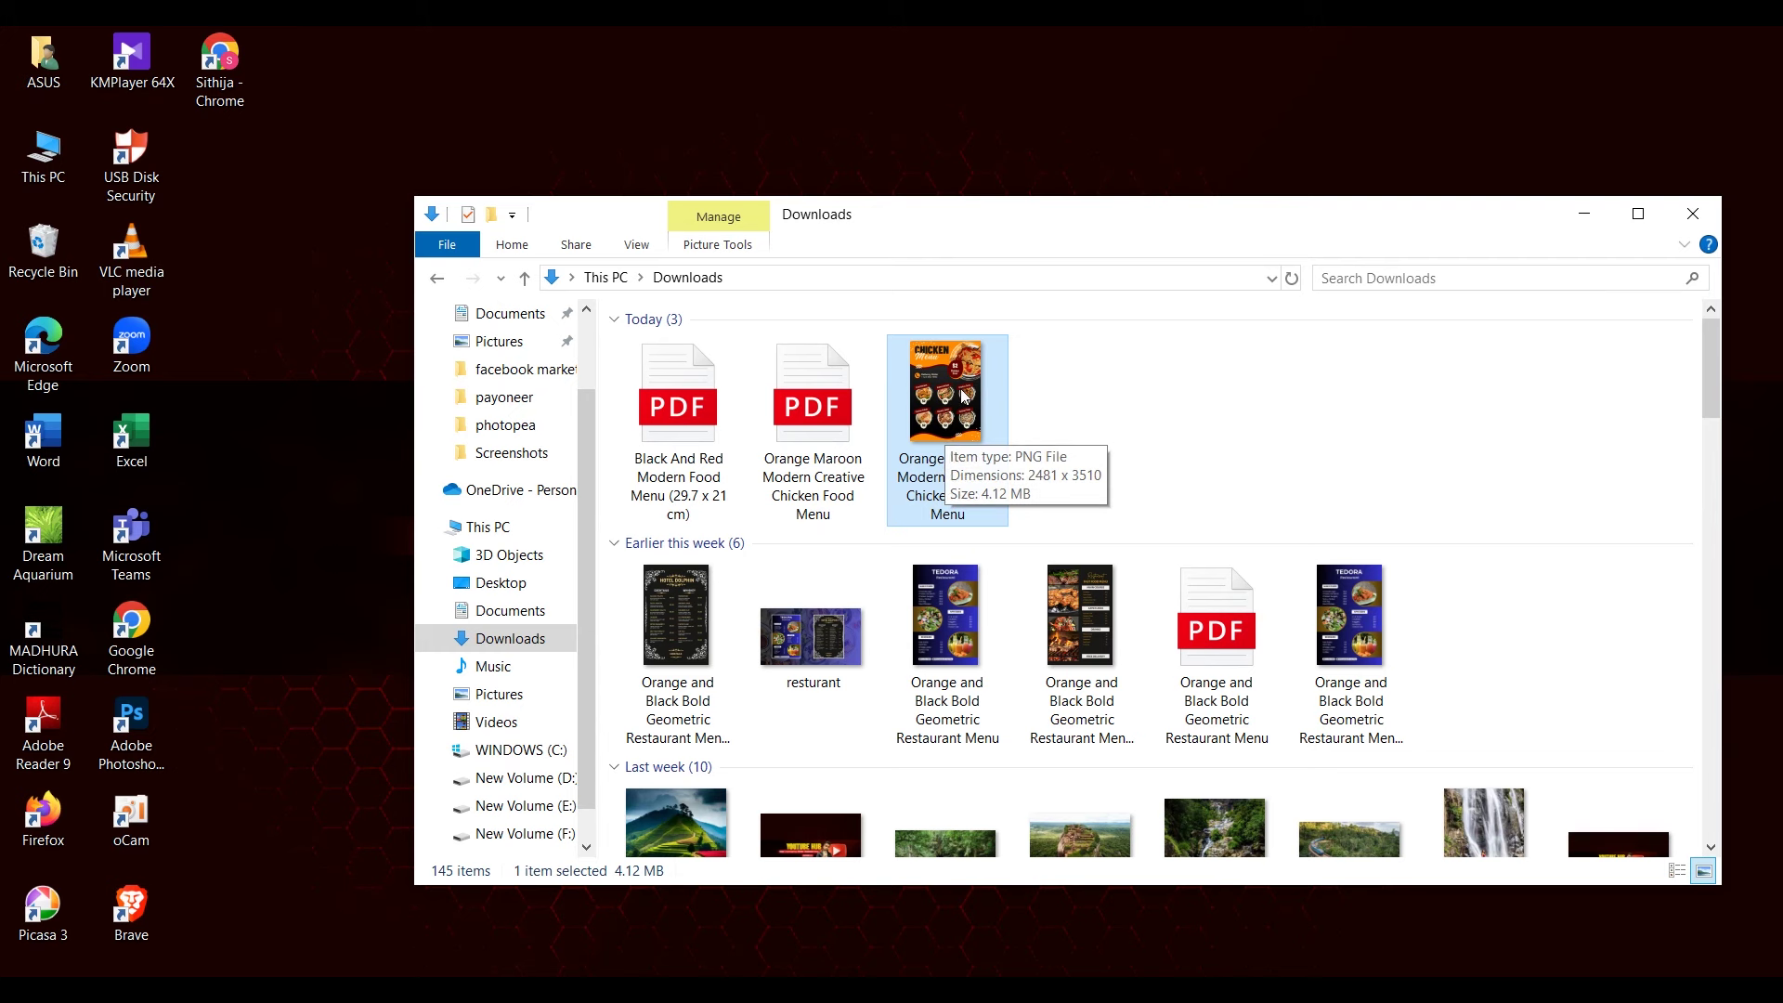
Step: View the converted chicken menu PNG in the photo viewer, close it, and remove the finished file from CloudConvert's conversion list
double_click(964, 397)
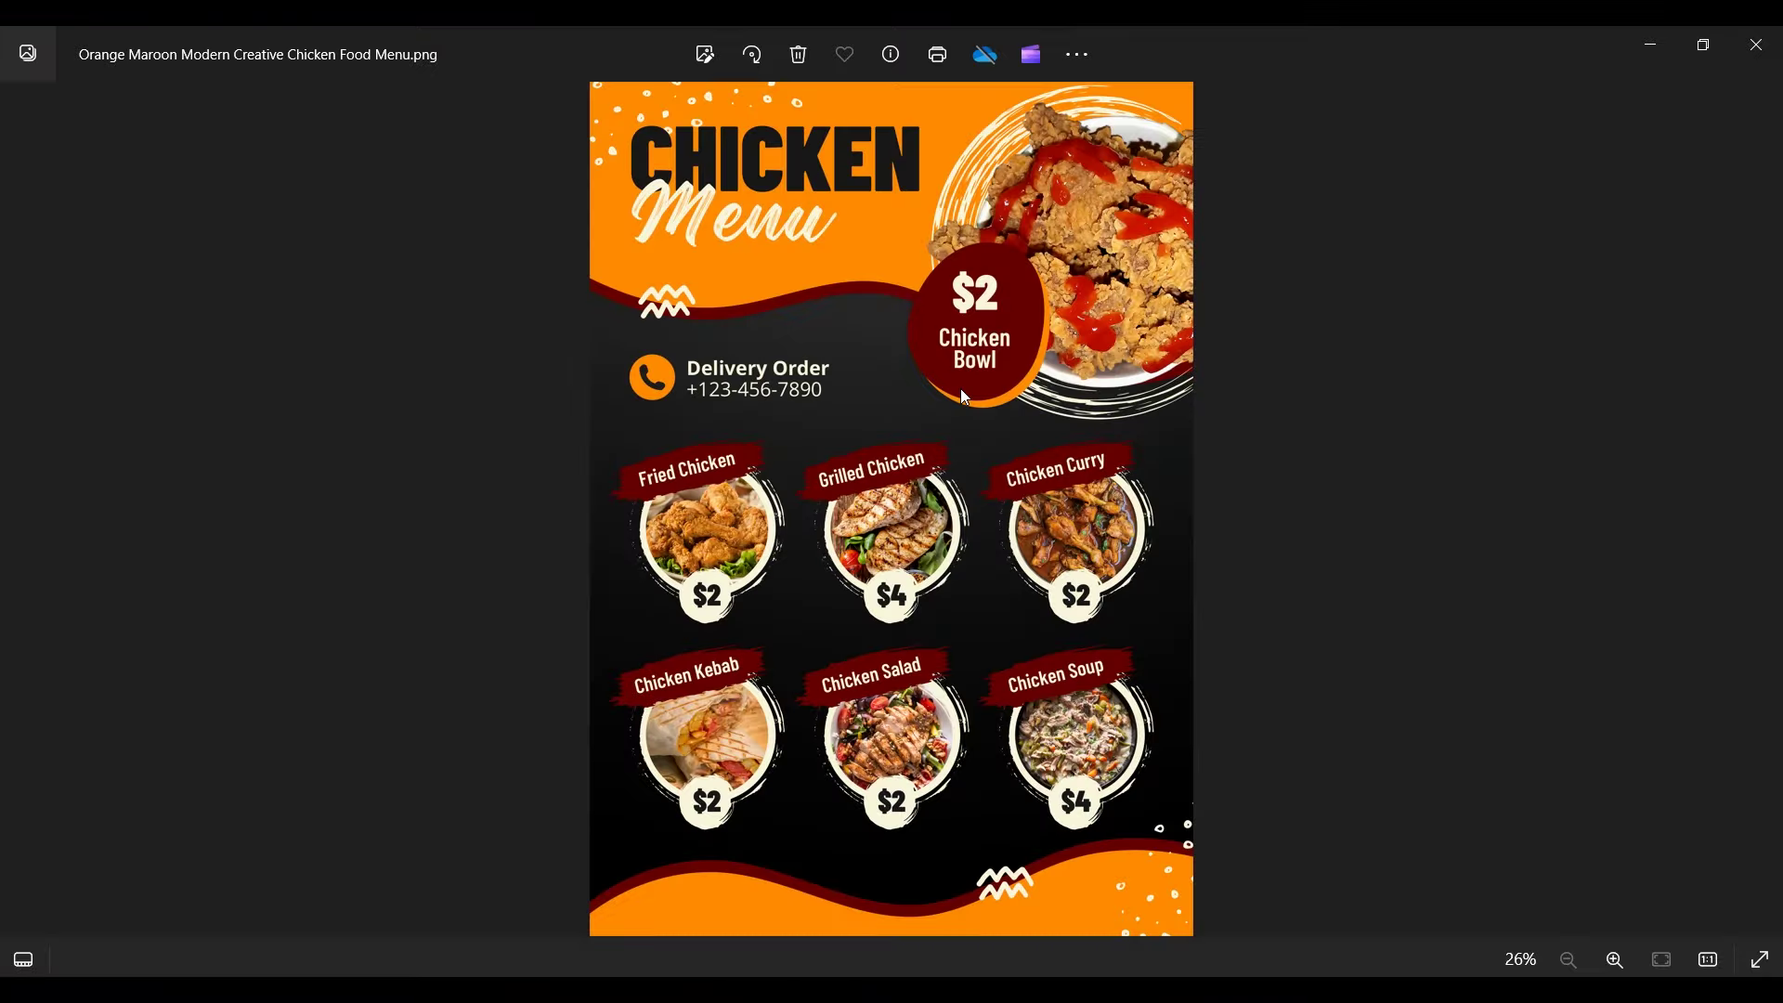
left_click(1773, 44)
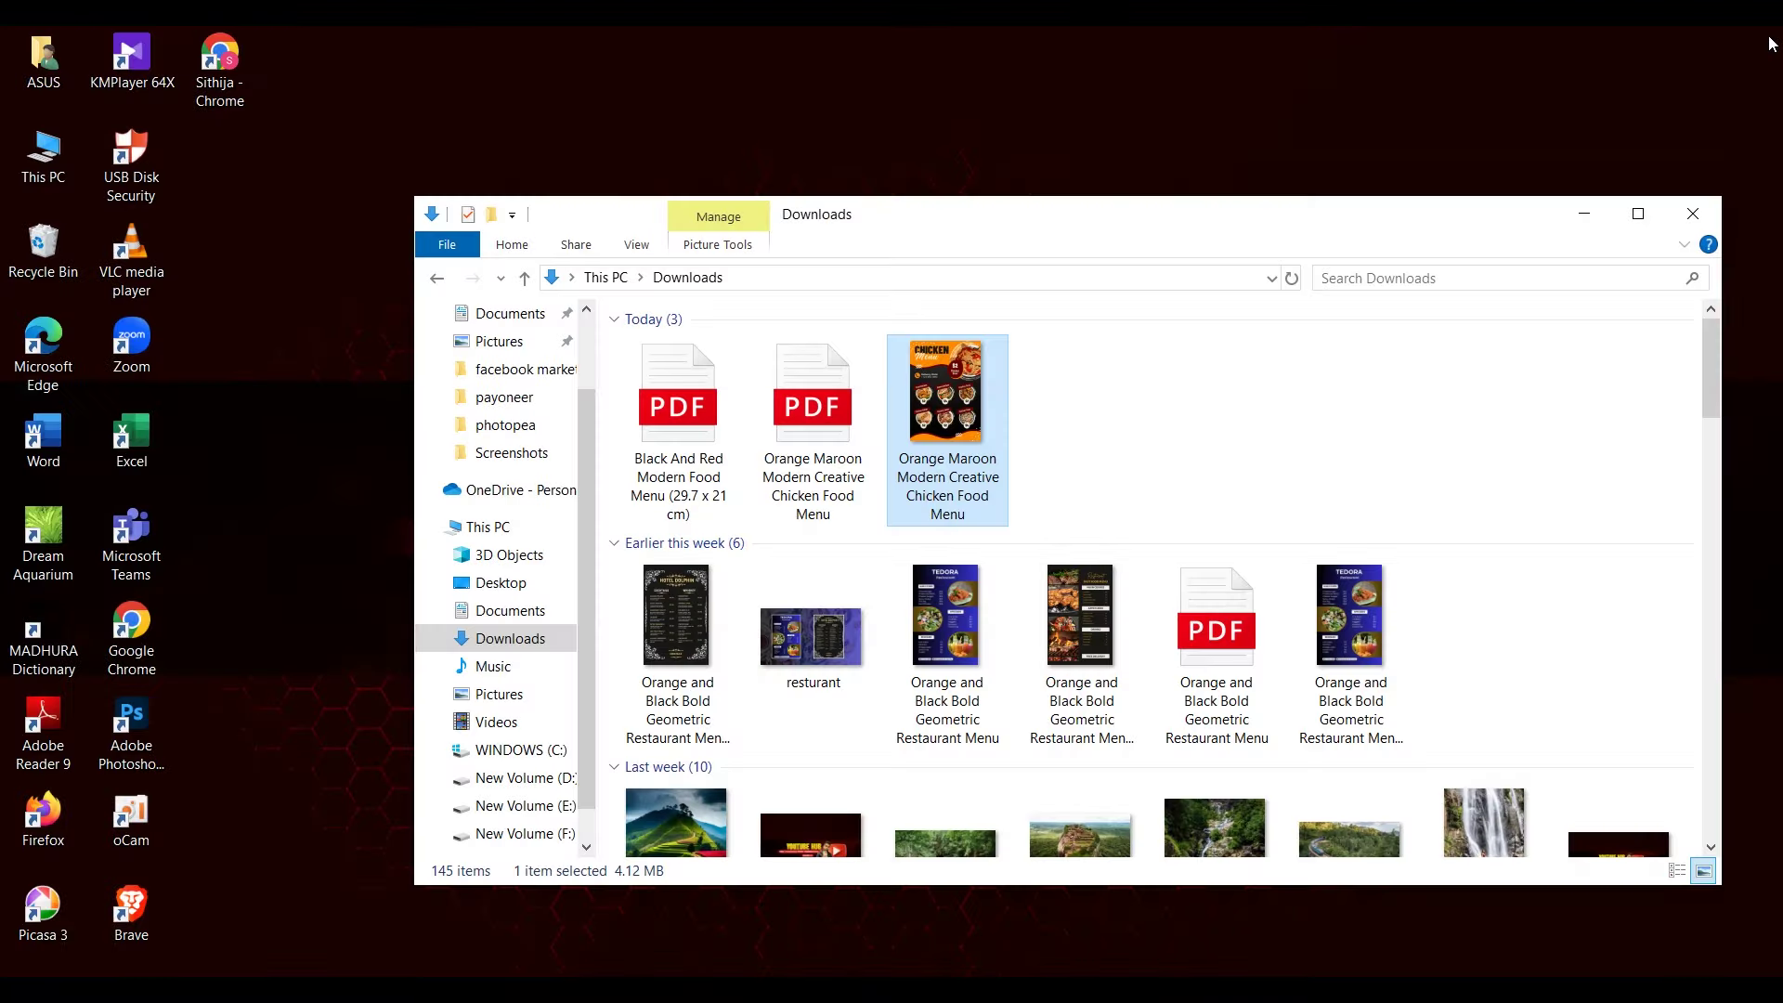
mouse_move(826, 971)
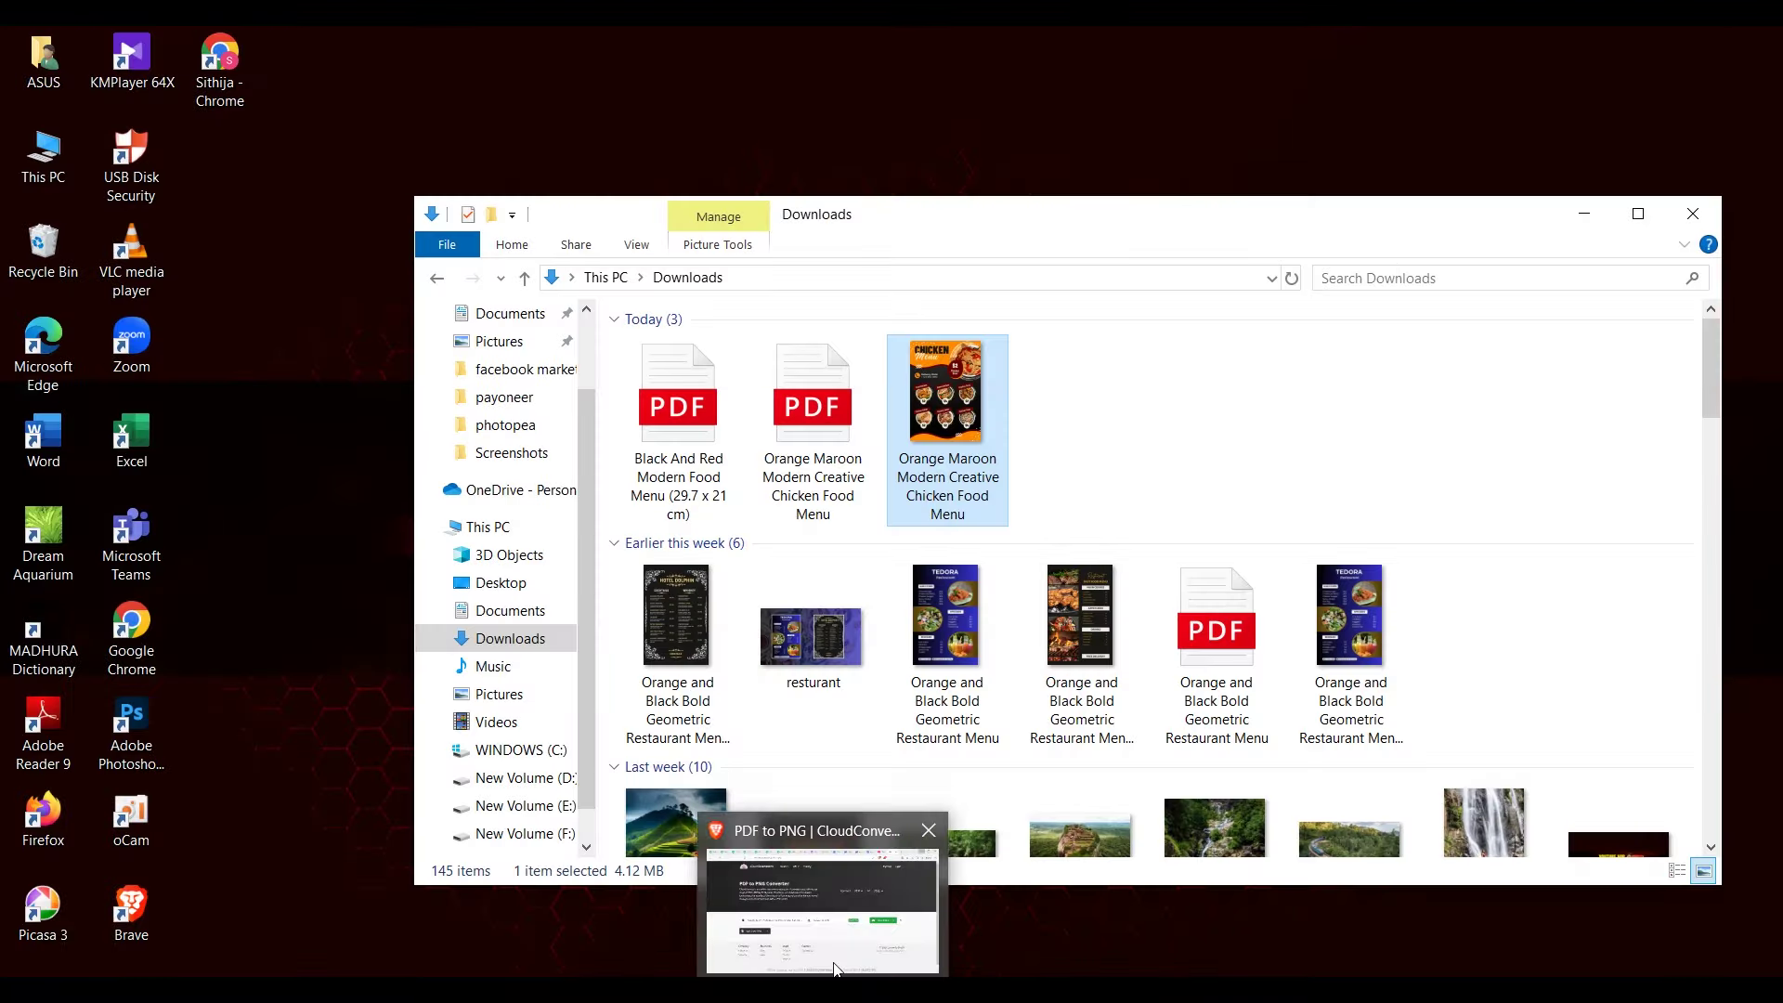
left_click(826, 883)
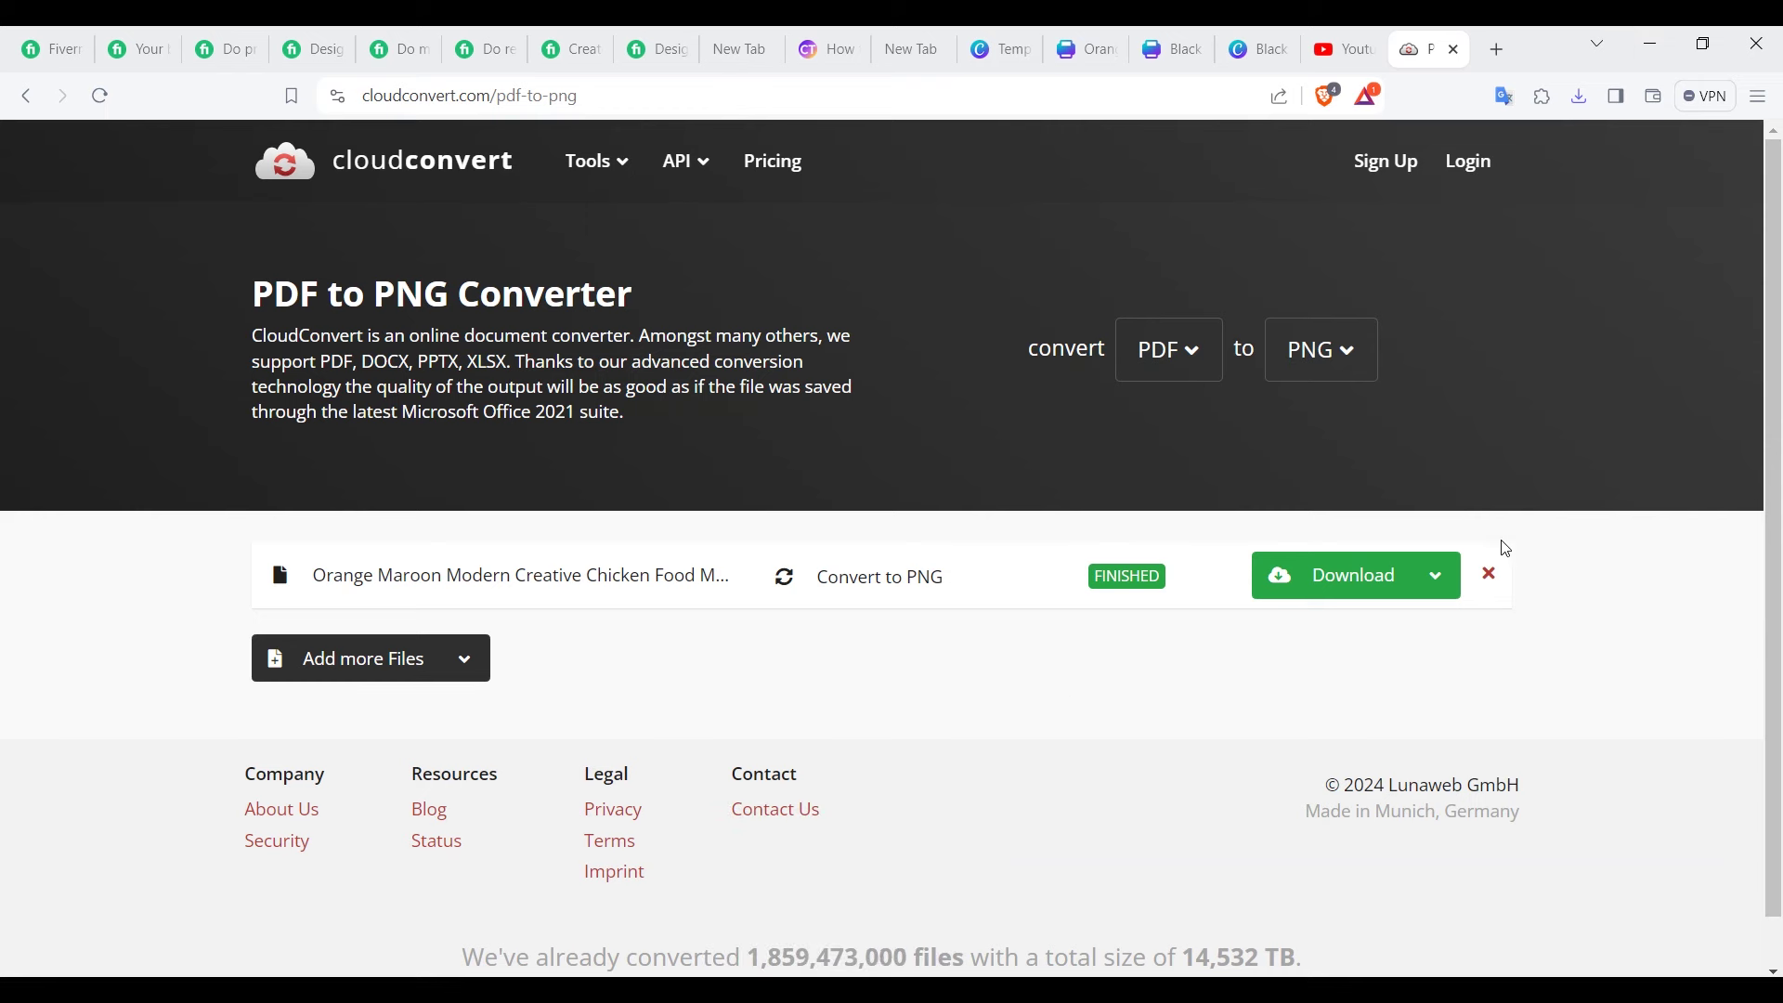
left_click(1491, 576)
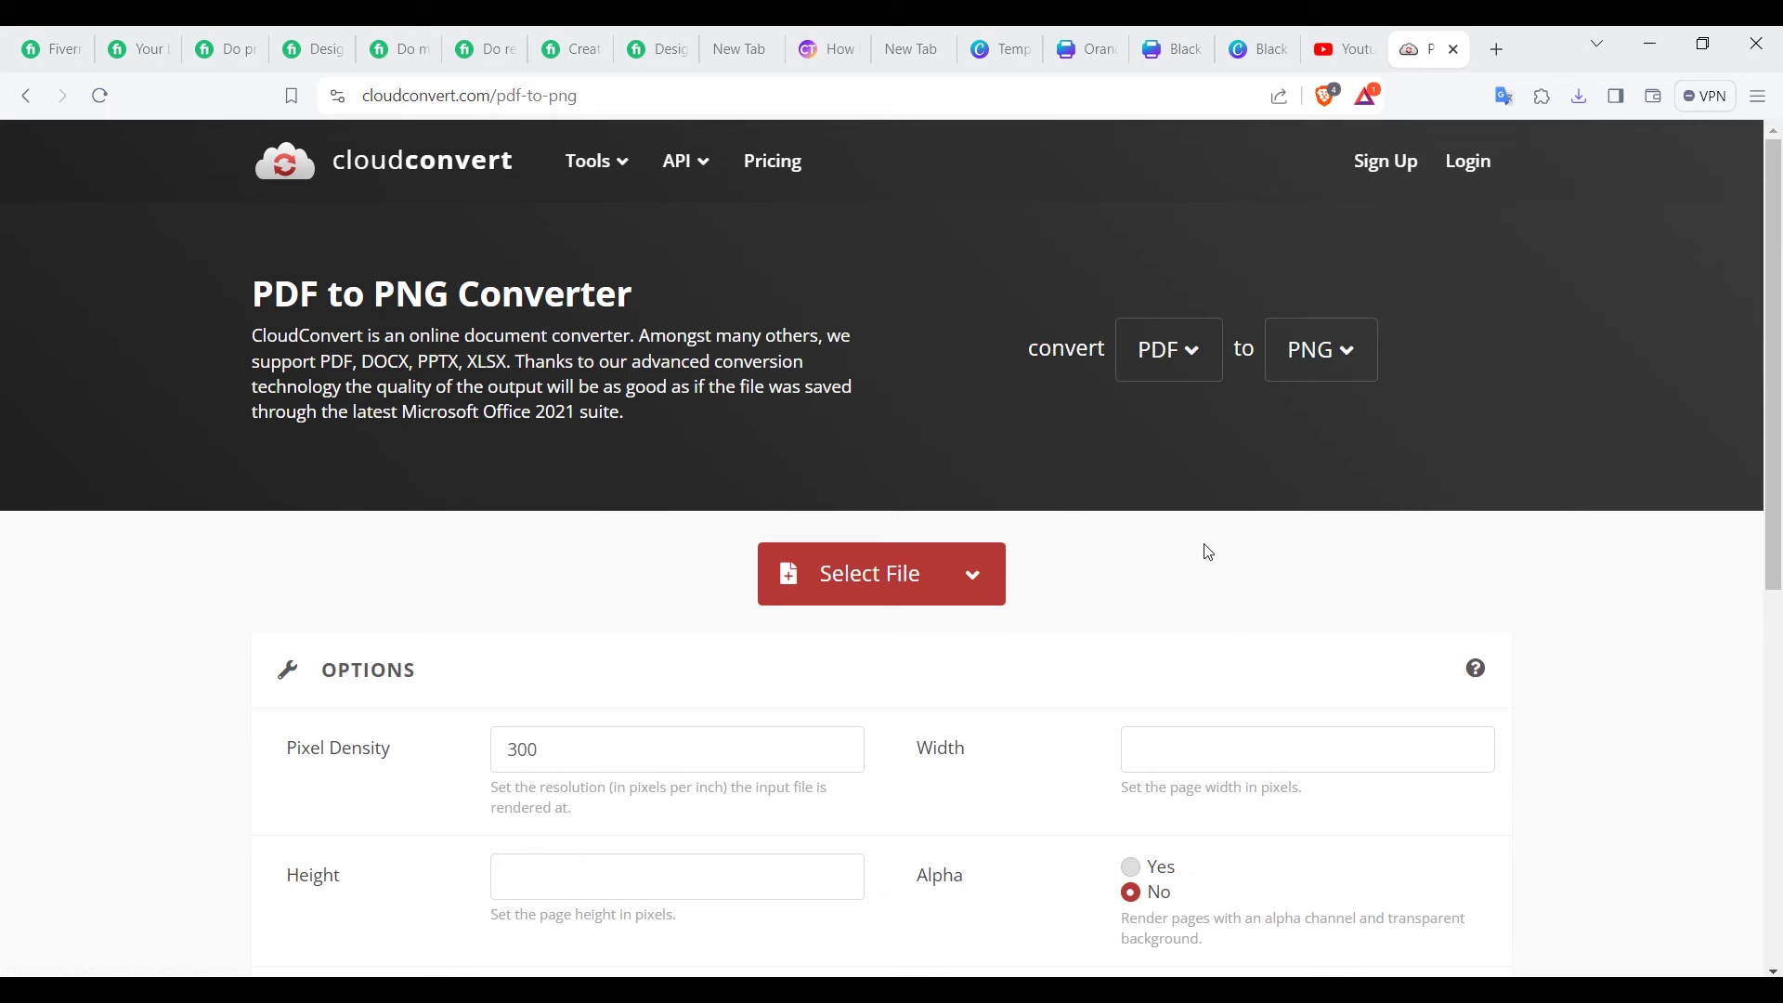
Step: Review the Standard and Basic packages and the description of the Fiverr gig offering modern menu design within 12 hours
left_click(402, 48)
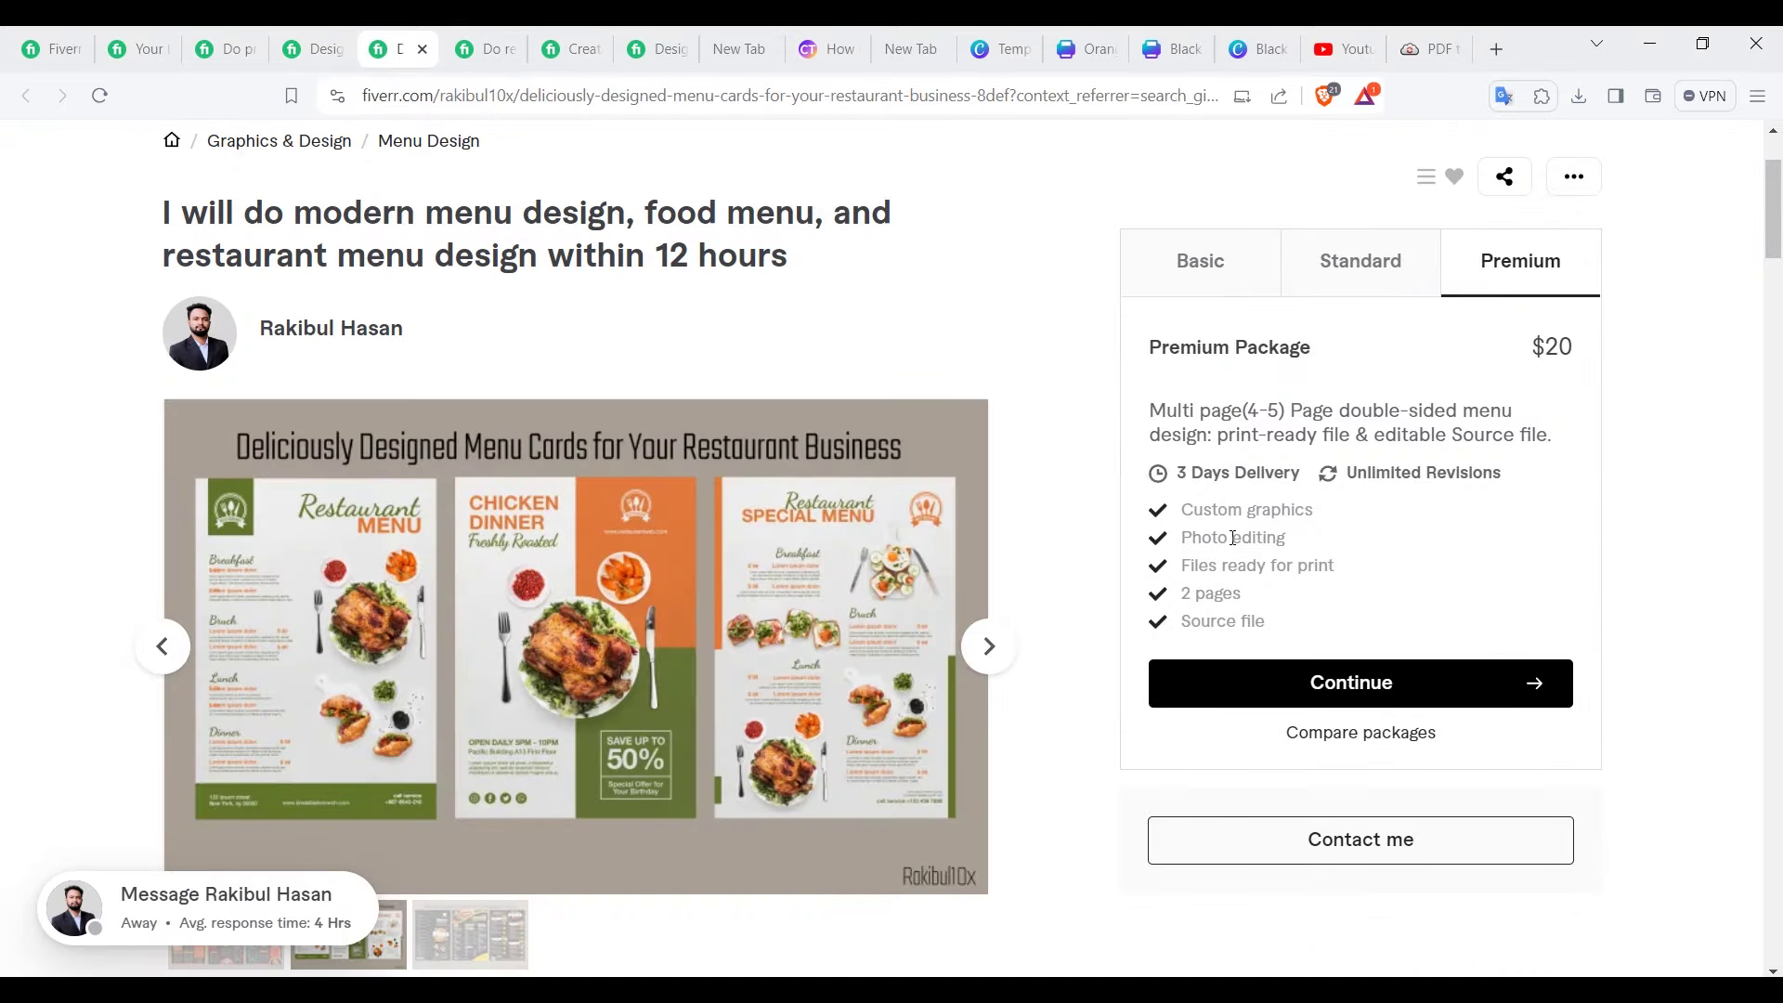
left_click(1356, 271)
left_click(1210, 271)
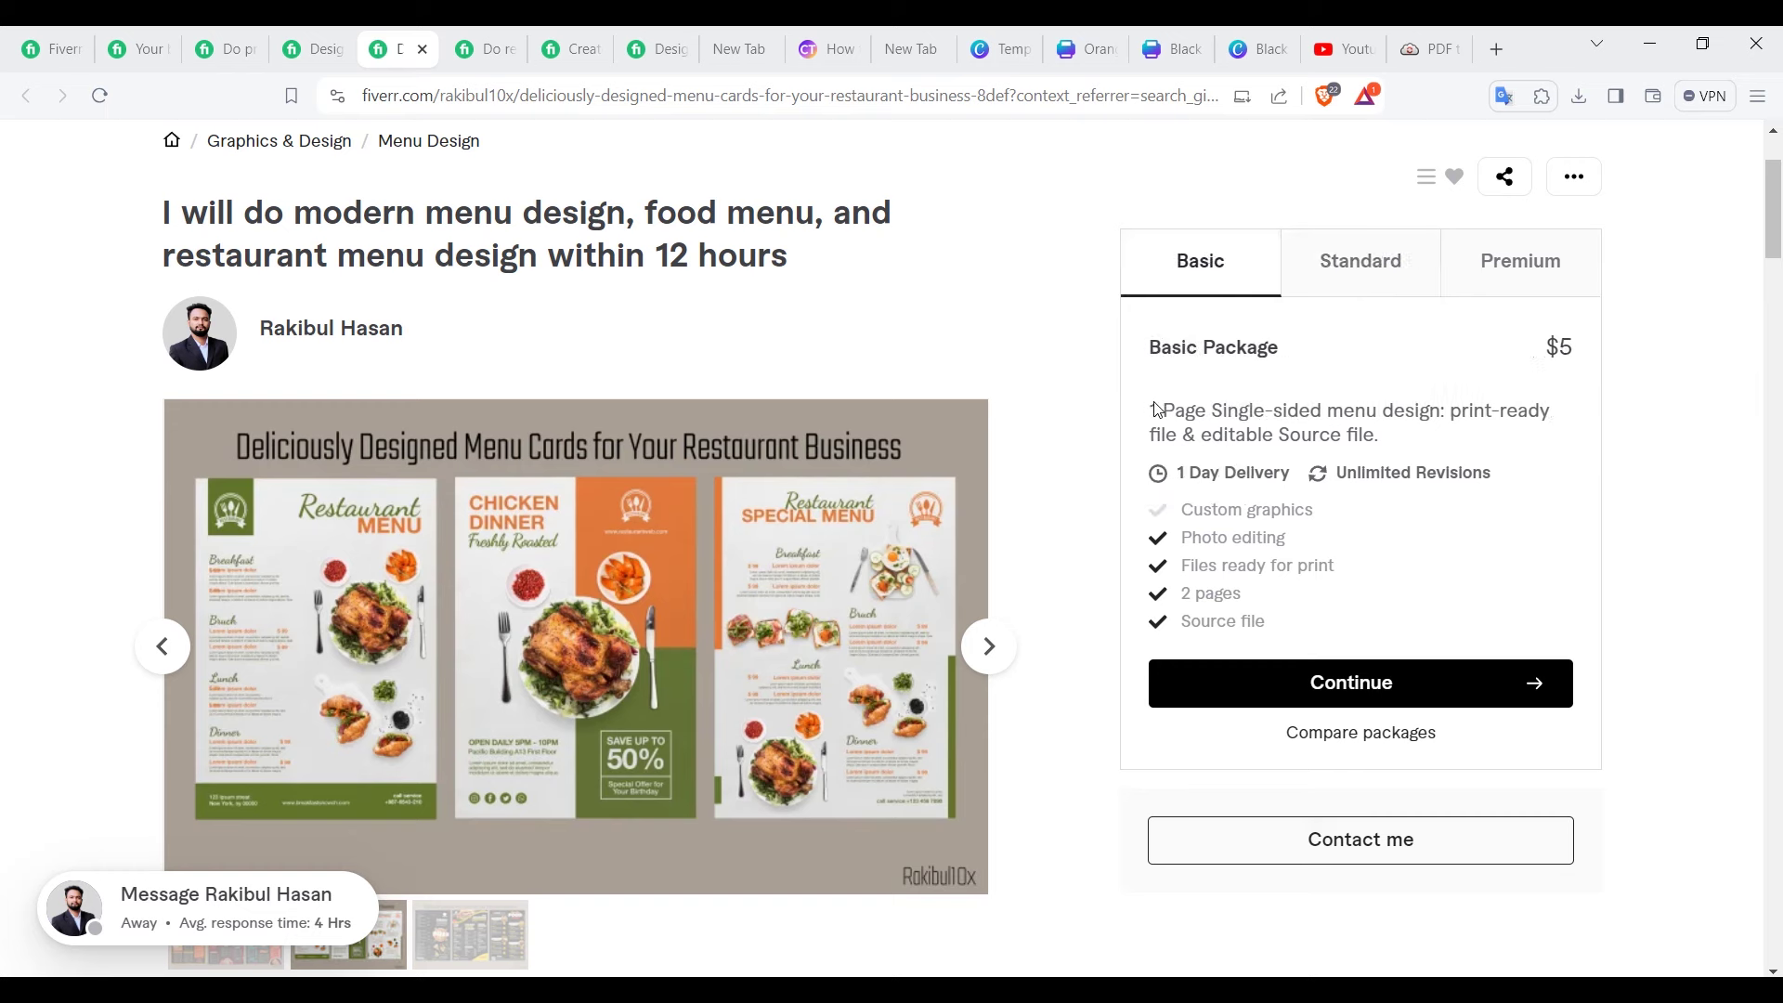
left_click_drag(1152, 408, 1386, 439)
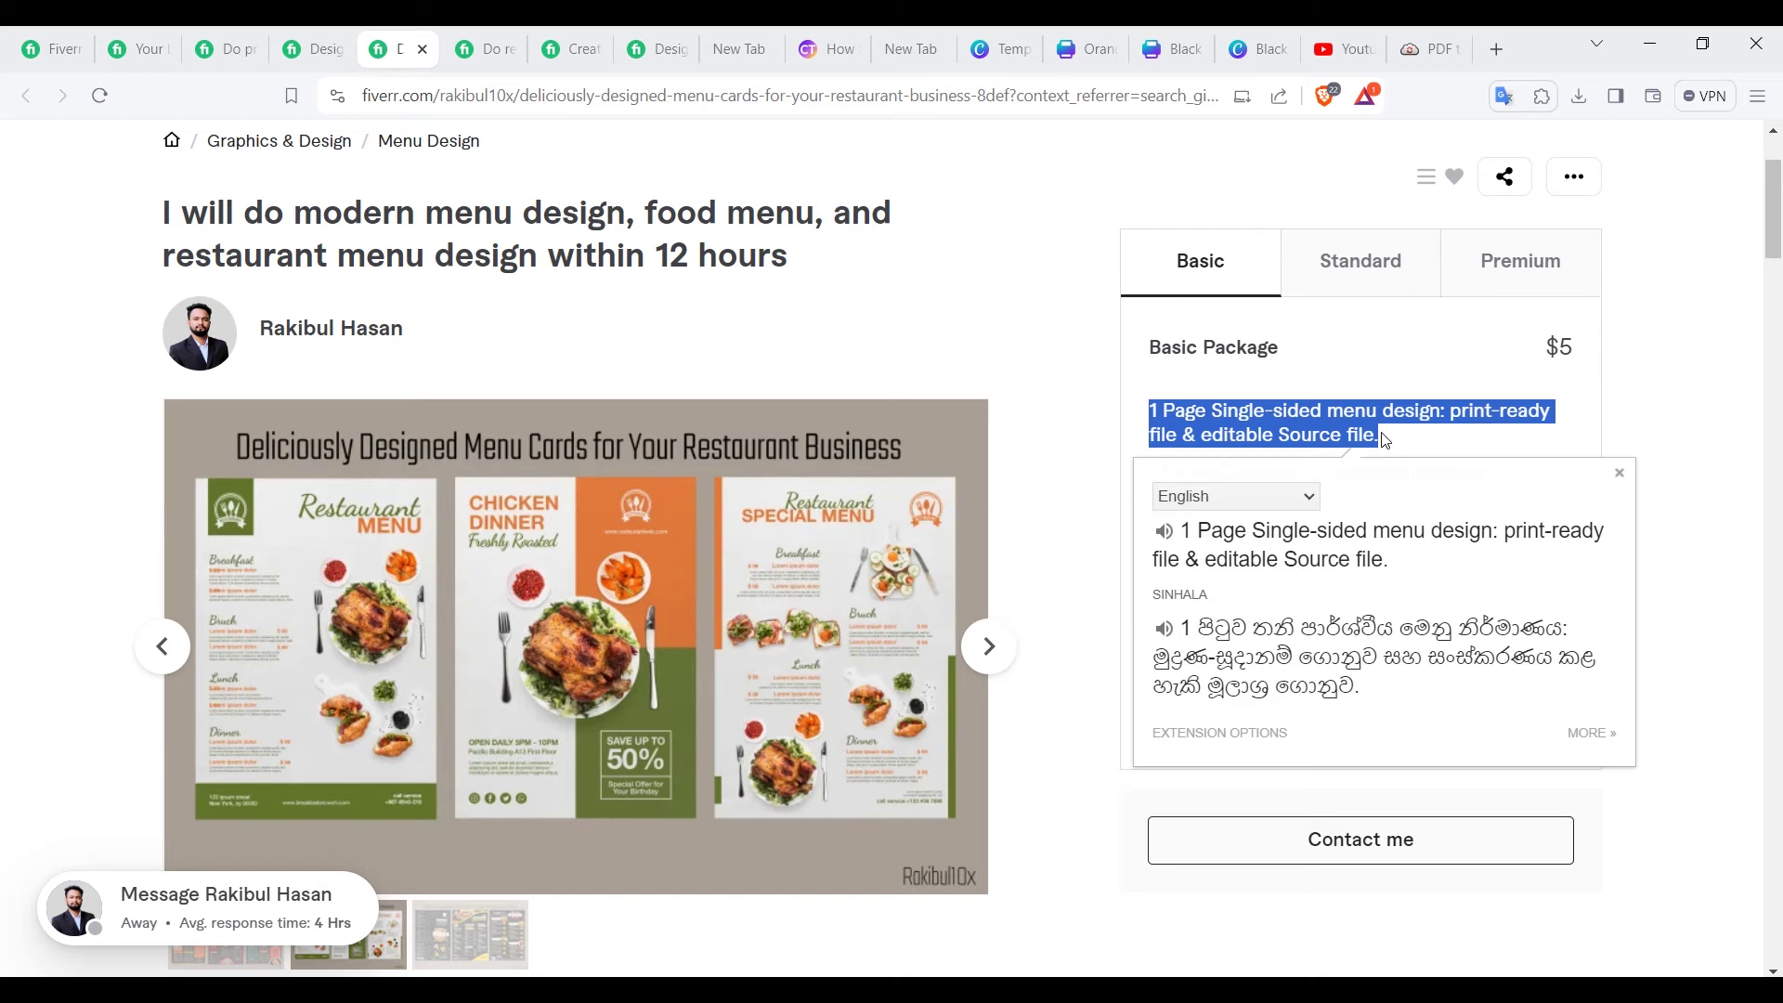
left_click(1427, 437)
left_click_drag(1774, 227, 1773, 322)
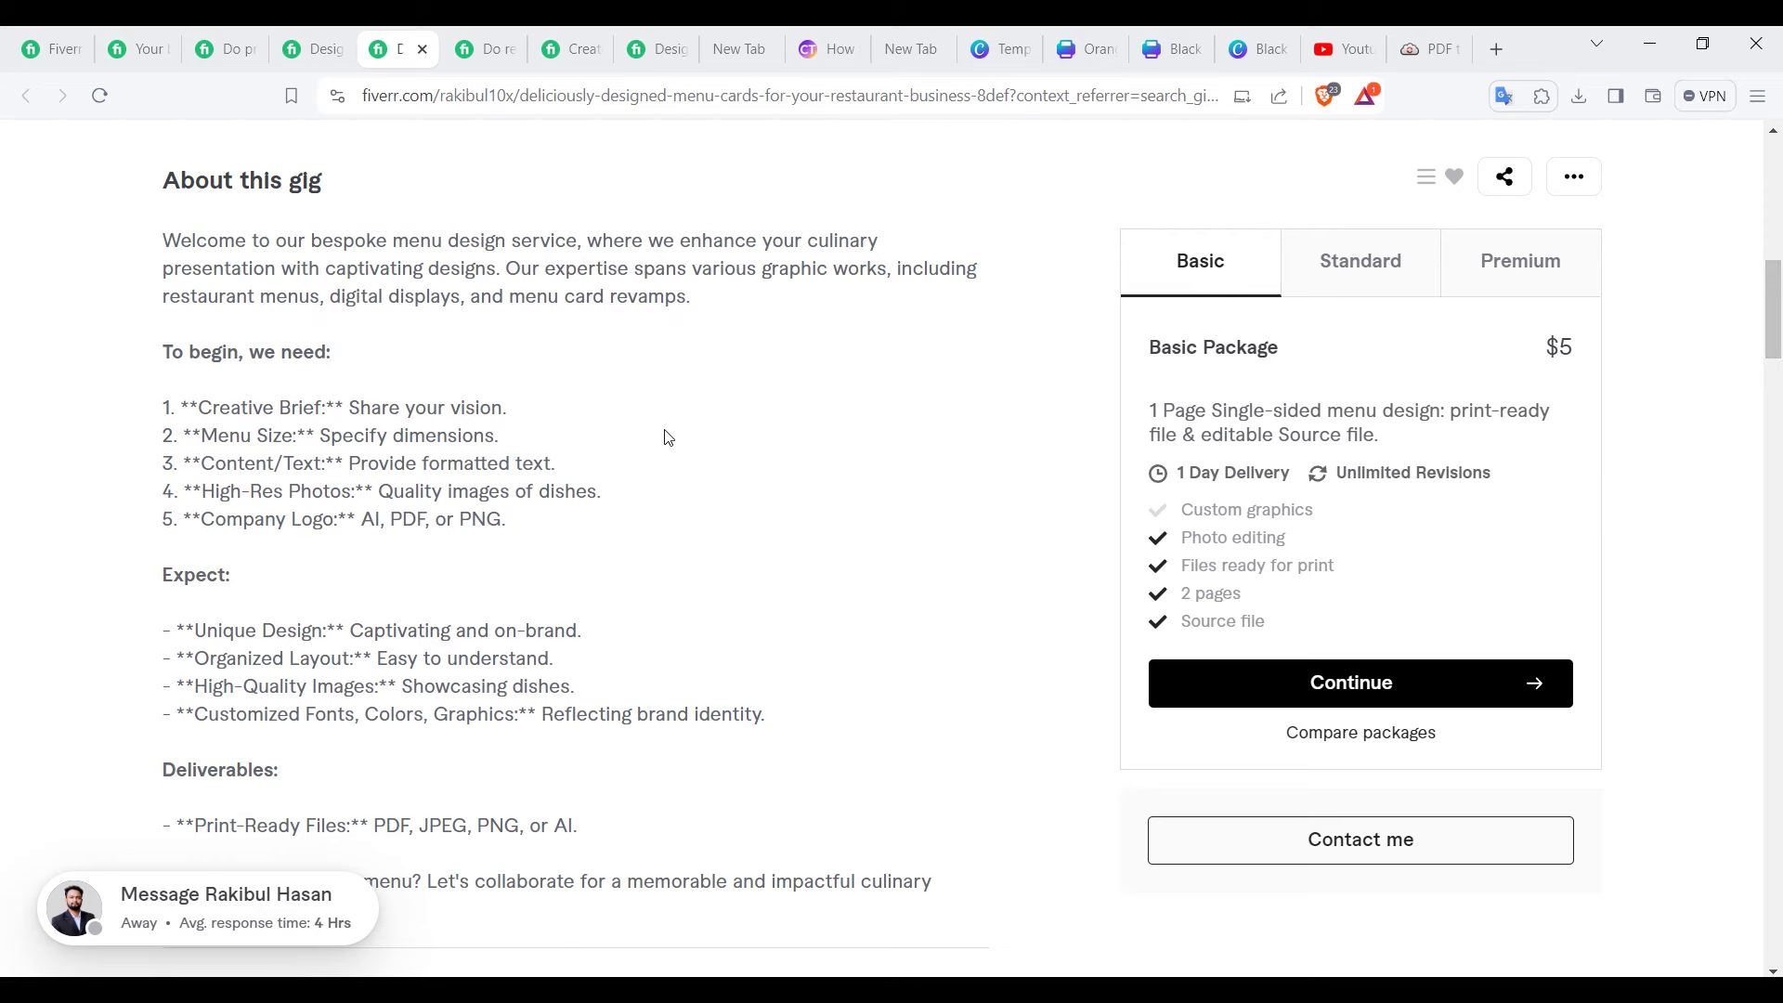
Step: Open the Fiverr gig for price lists, menus and flyers and read the services in its description
left_click(120, 33)
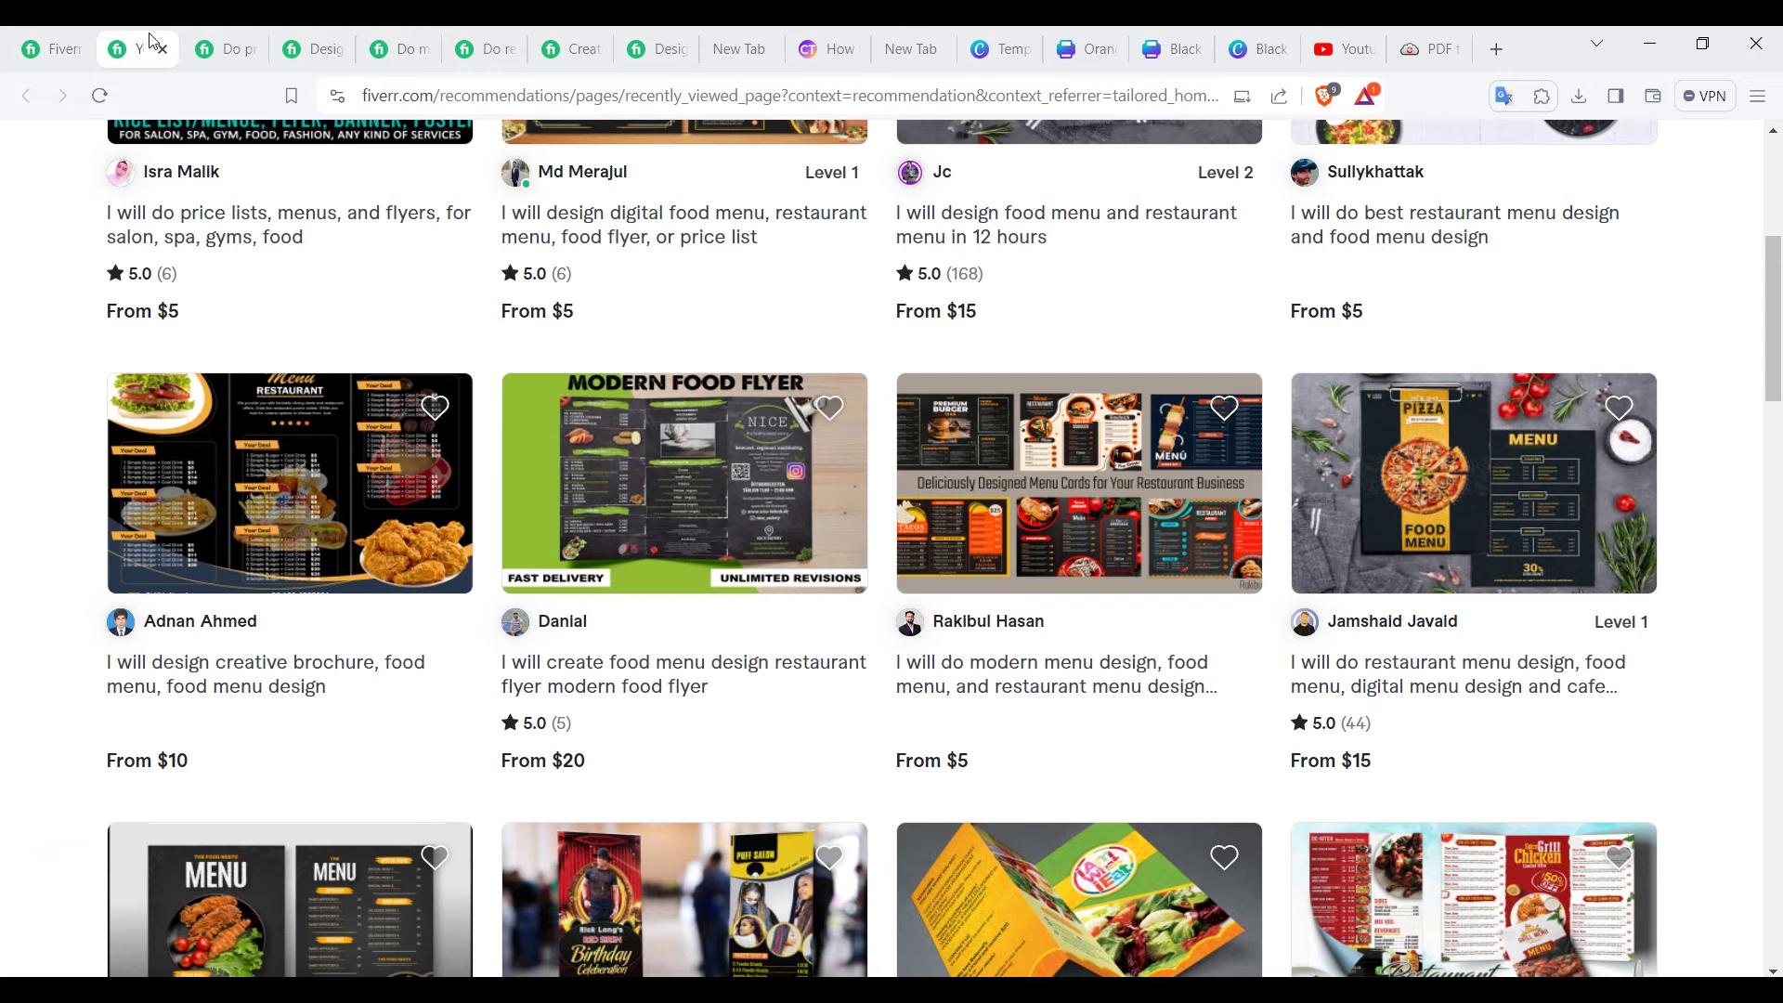
left_click(223, 48)
left_click_drag(1779, 190, 1778, 282)
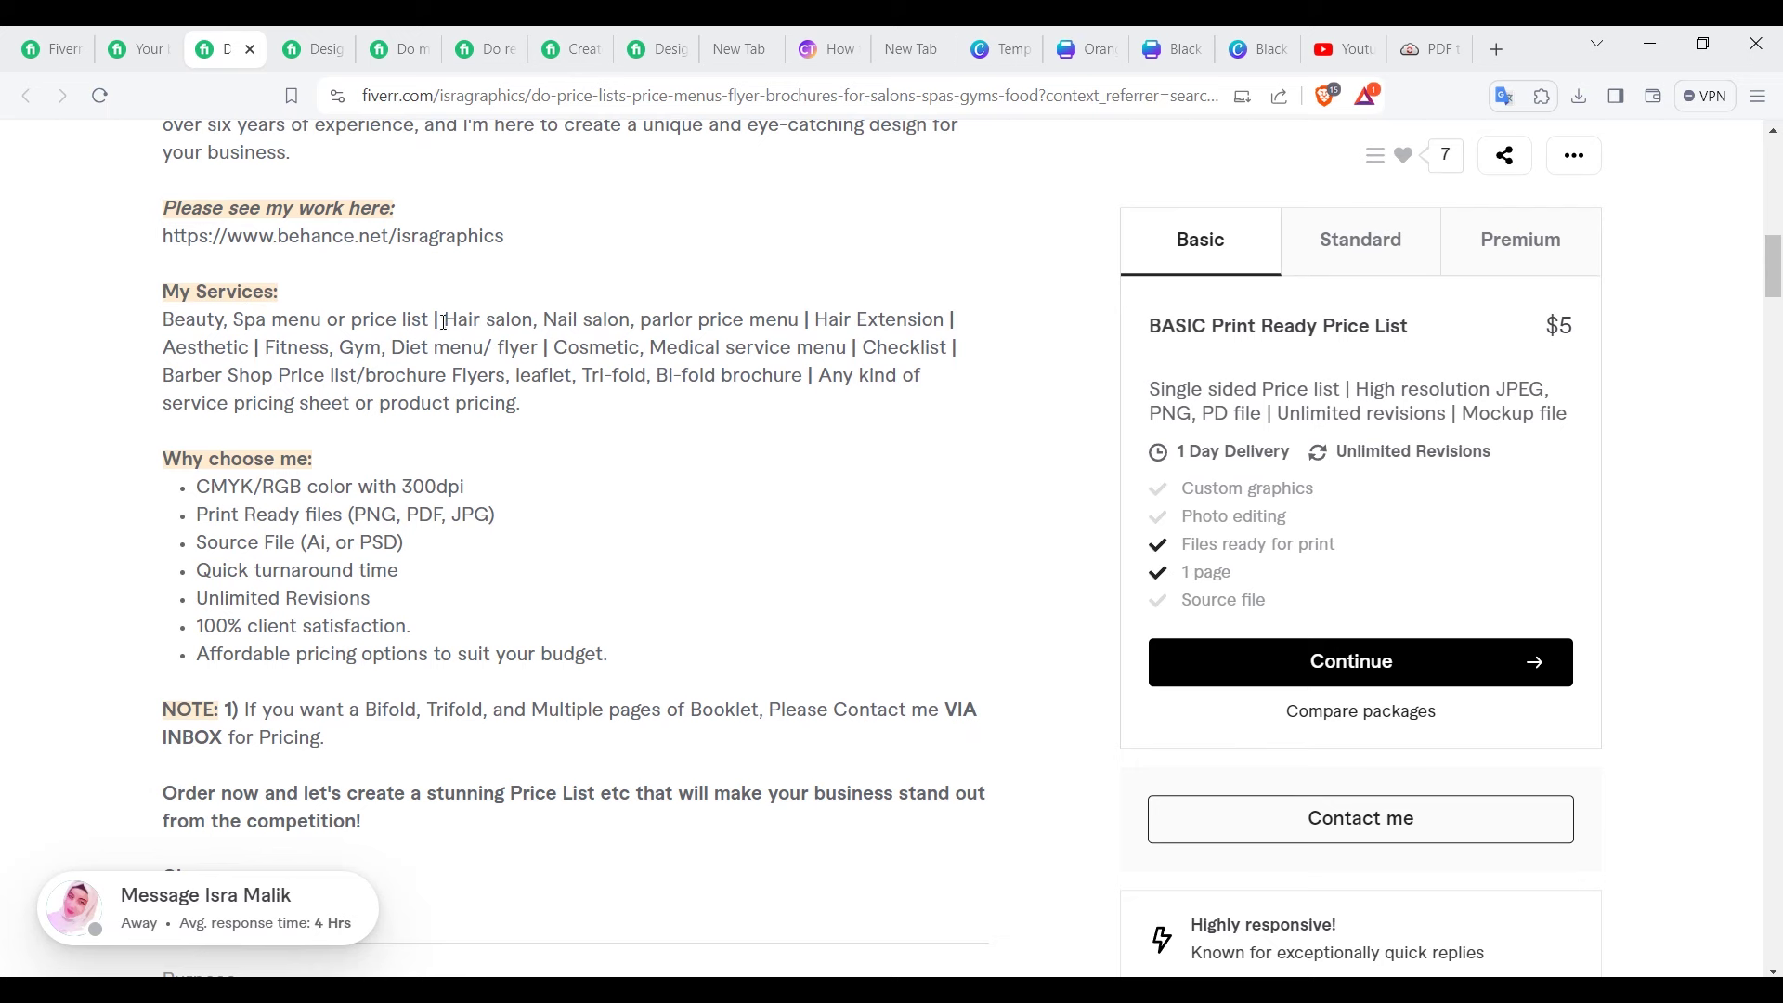
Step: Close the chicken menu template preview in Canva, search templates for "hair salon price" and browse the designs
left_click(1016, 58)
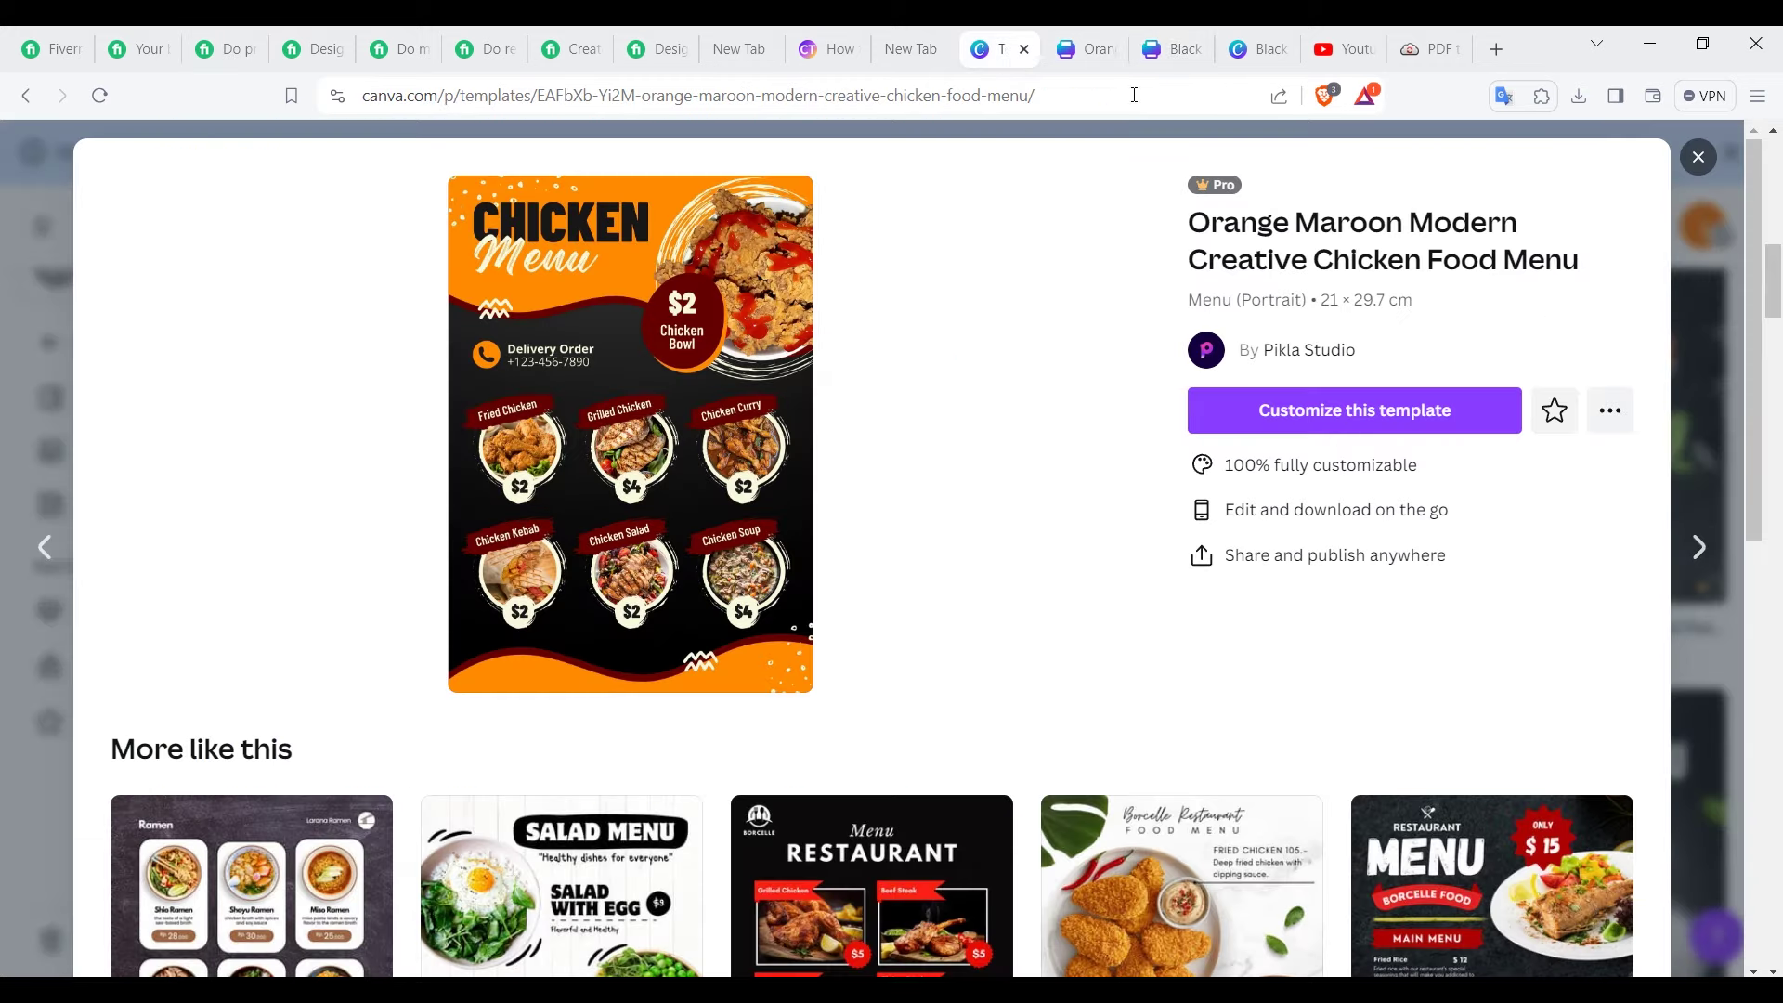
left_click(1709, 163)
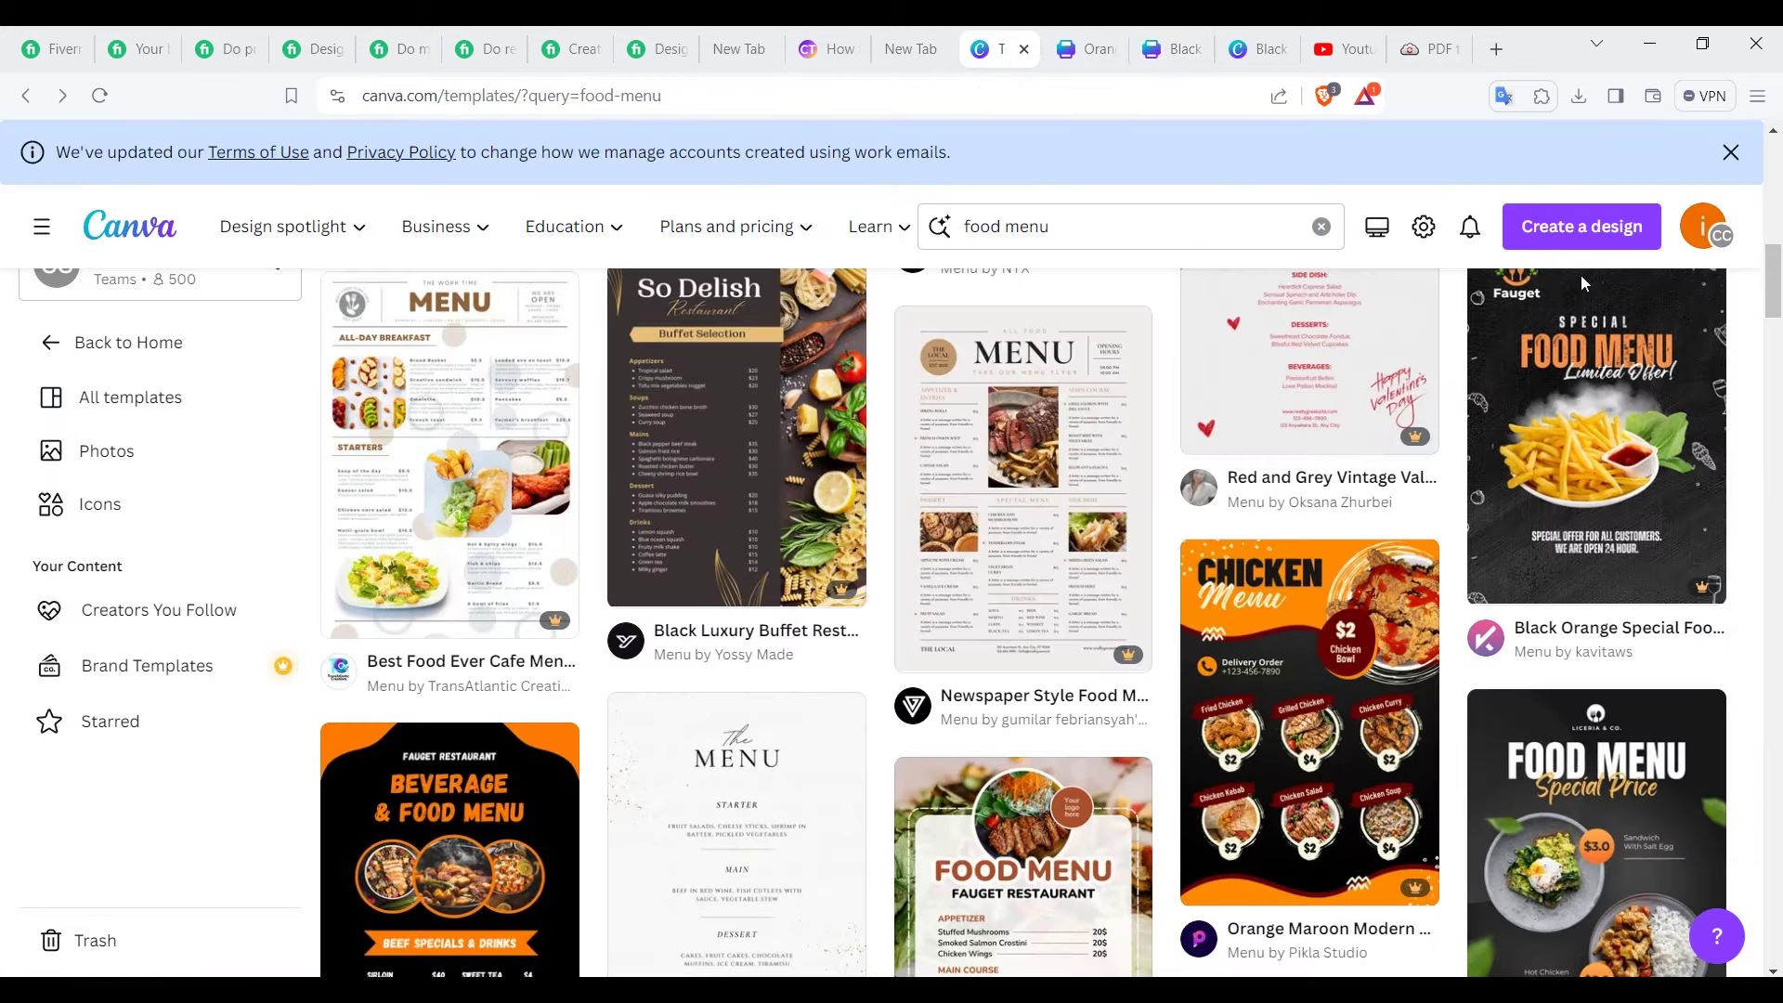
left_click(1156, 227)
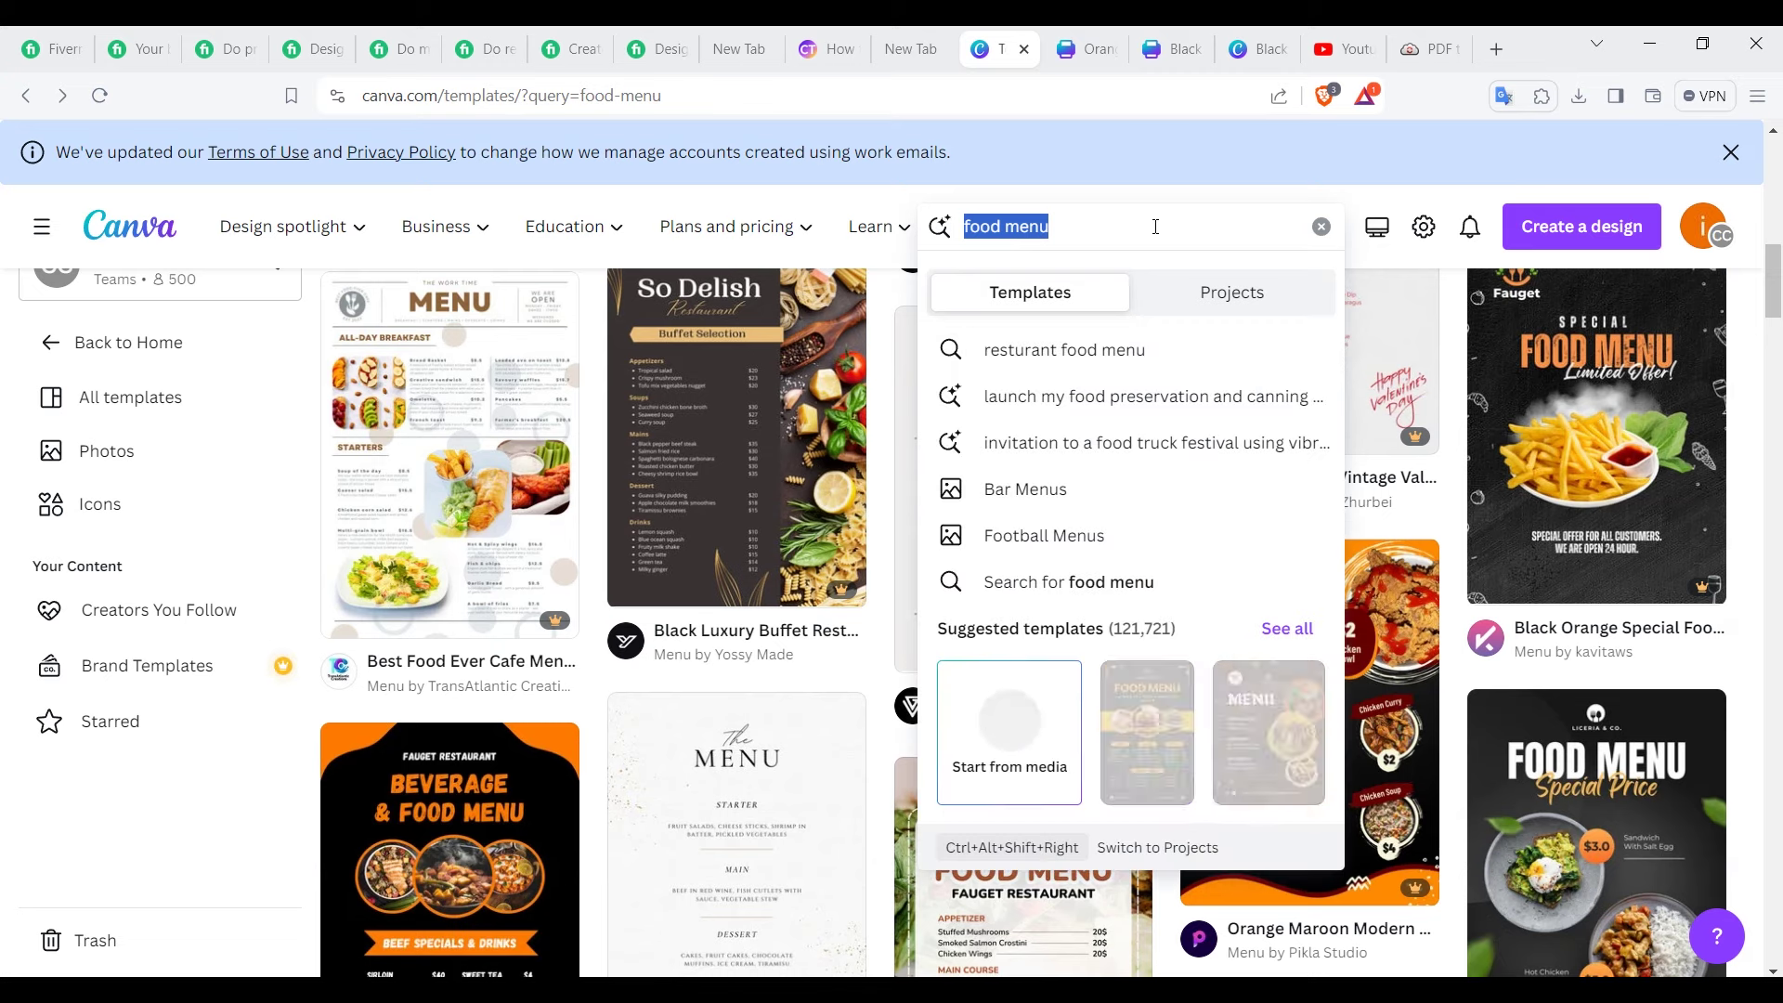
type("hair saloon price")
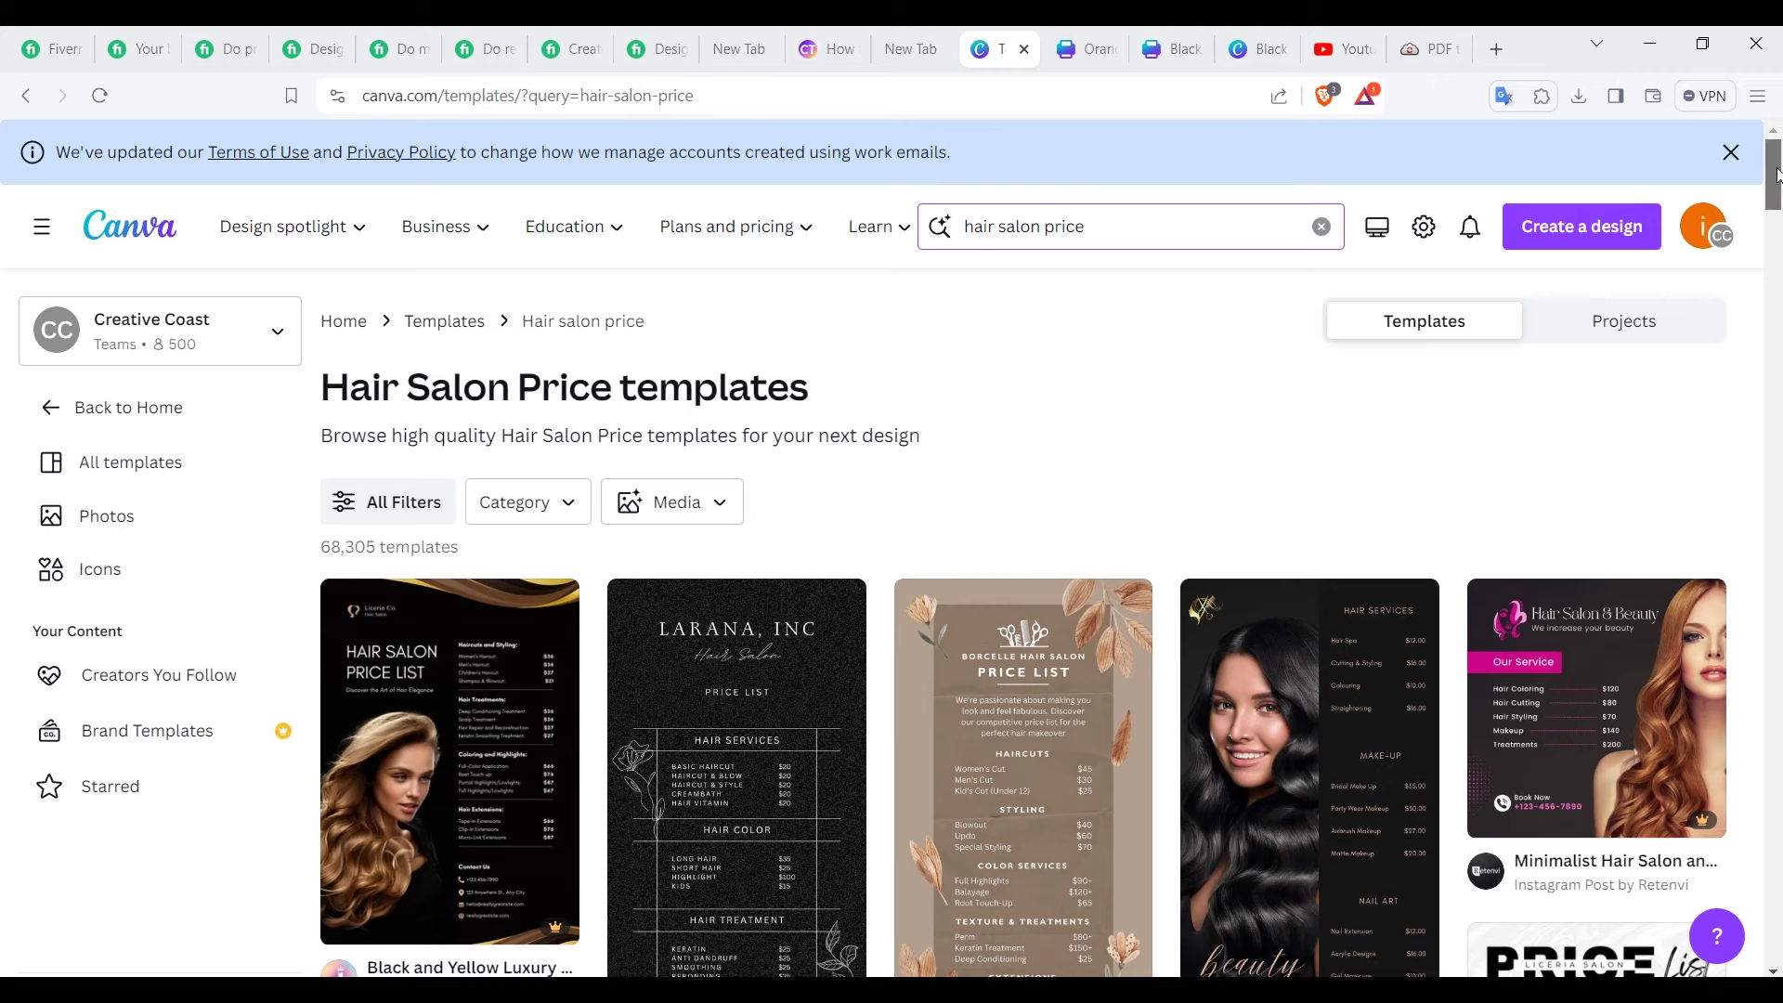
left_click_drag(1779, 179, 1779, 254)
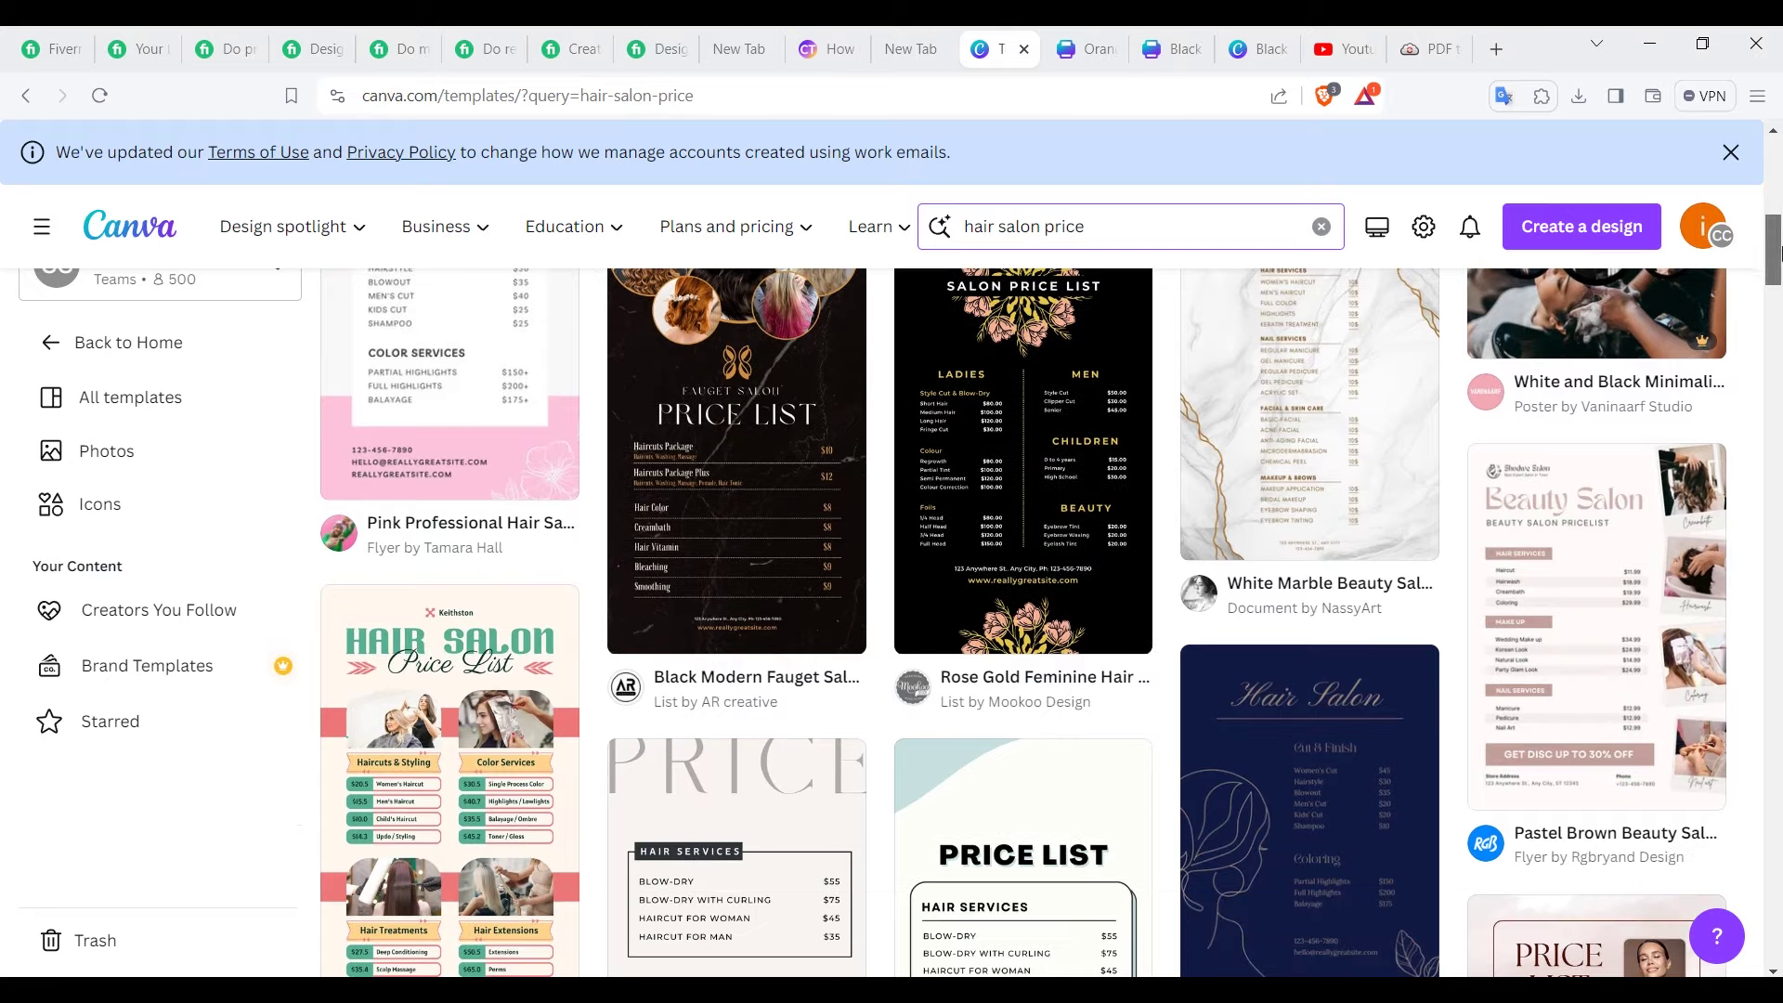
Step: Look over the recently viewed menu gigs in Fiverr's browsing history and on its home page
left_click(118, 54)
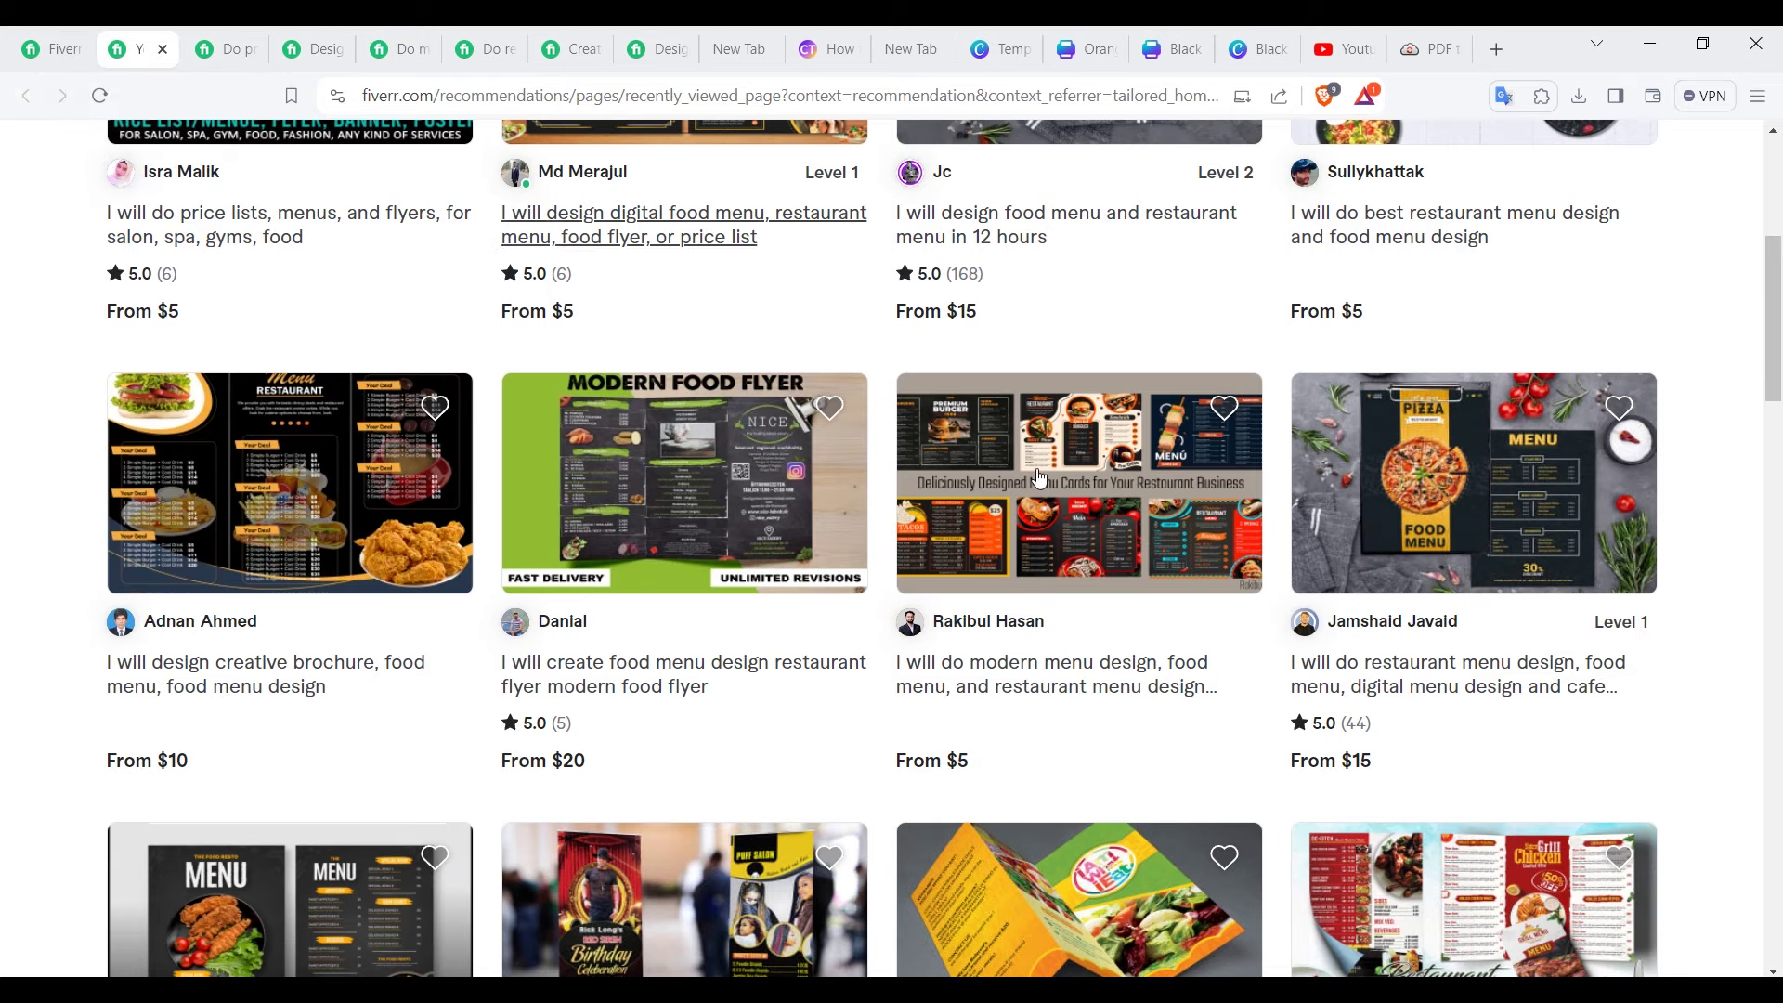
left_click(1780, 170)
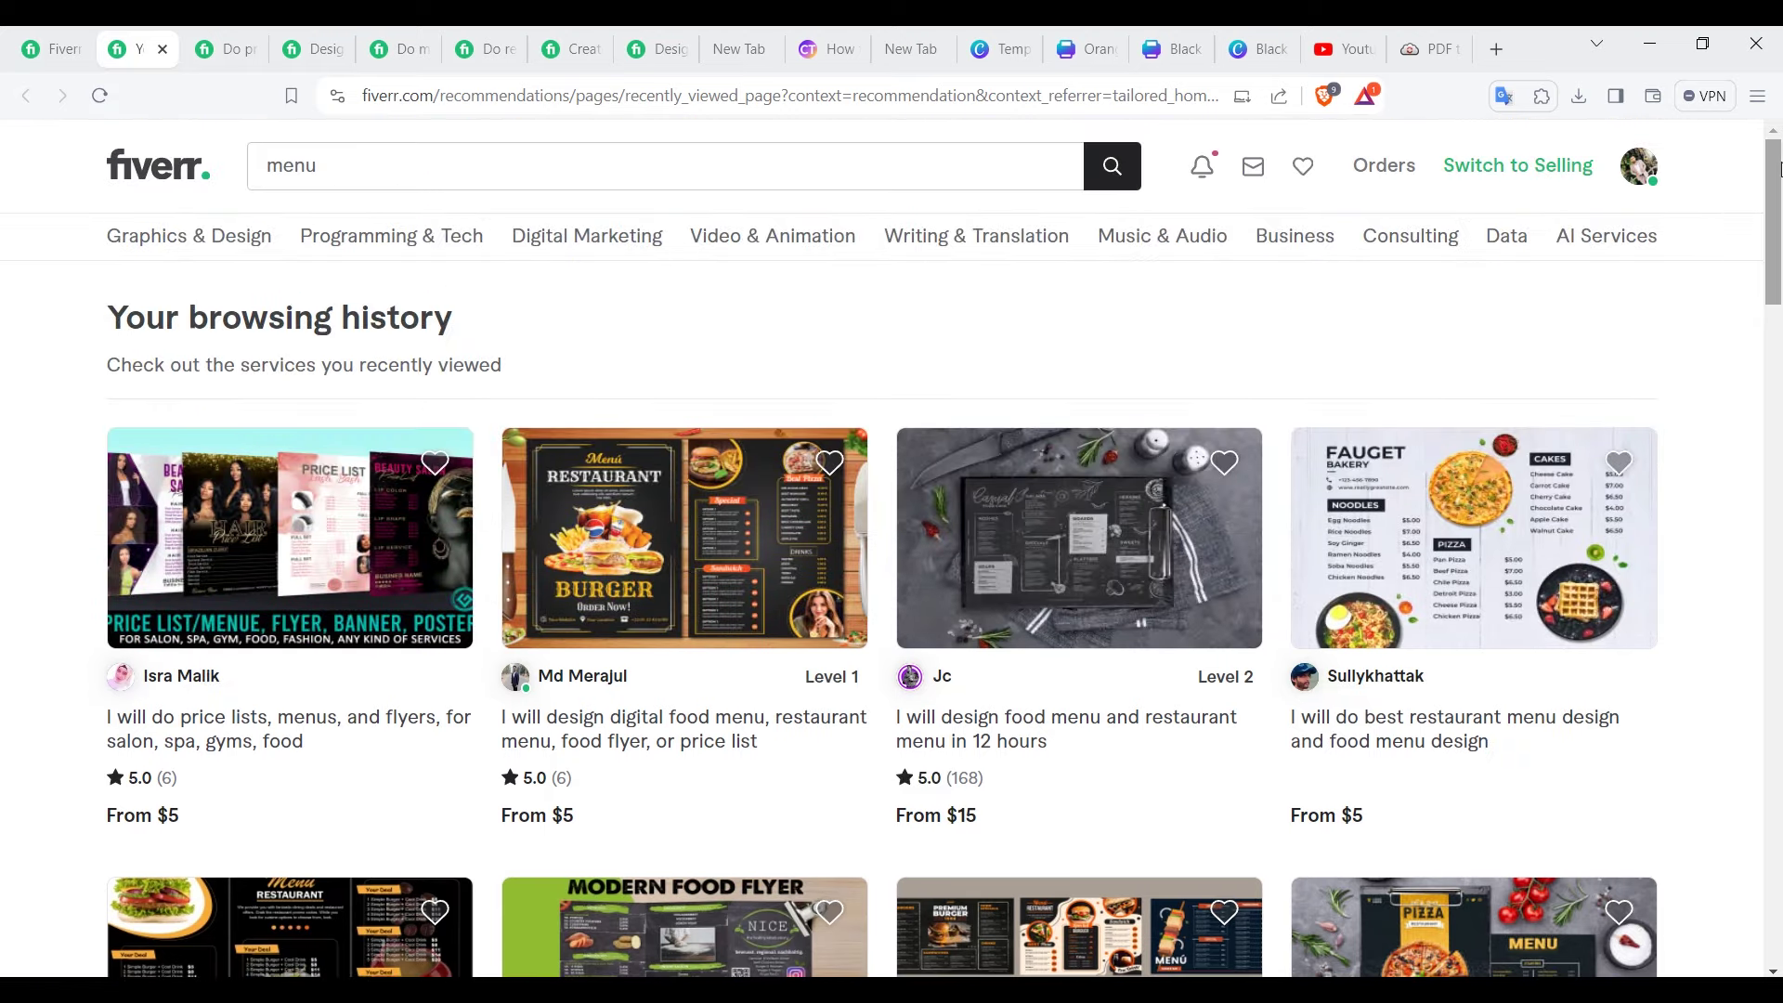
left_click(61, 50)
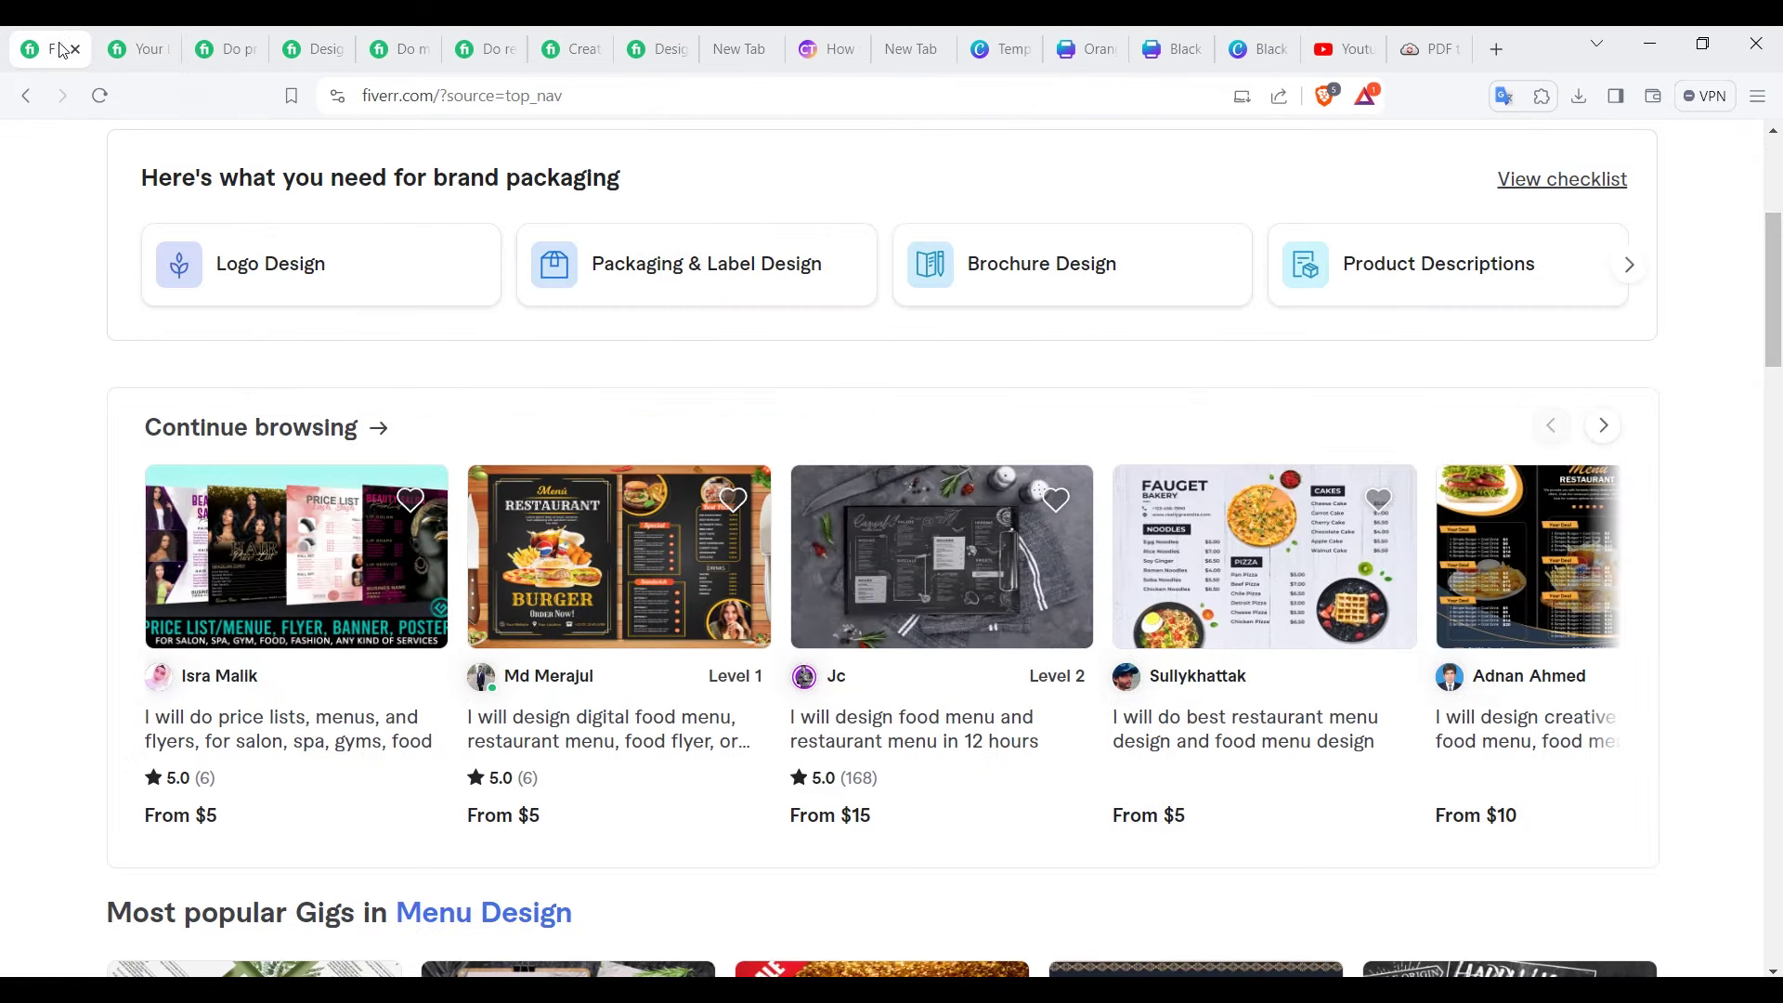
Step: Compare the Standard and Premium packages of the "food menu and restaurant menu in 12 hours" gig and view its sample images
left_click(307, 46)
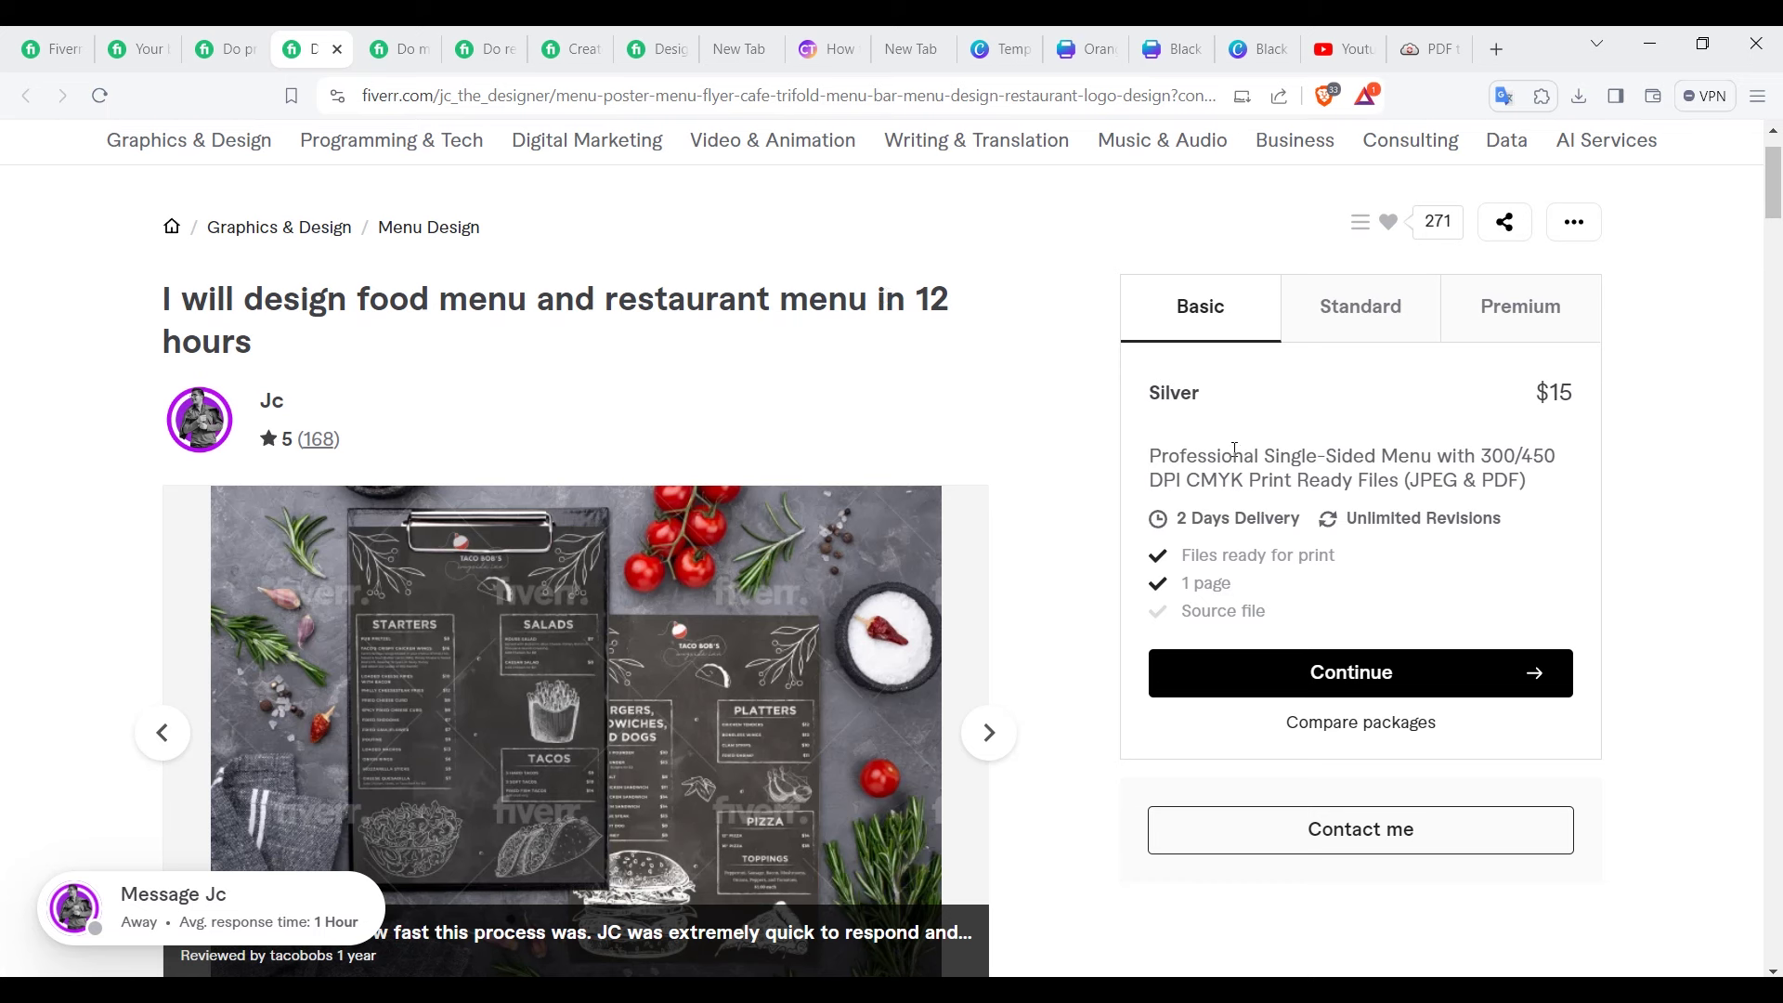
left_click(1370, 325)
left_click(1480, 305)
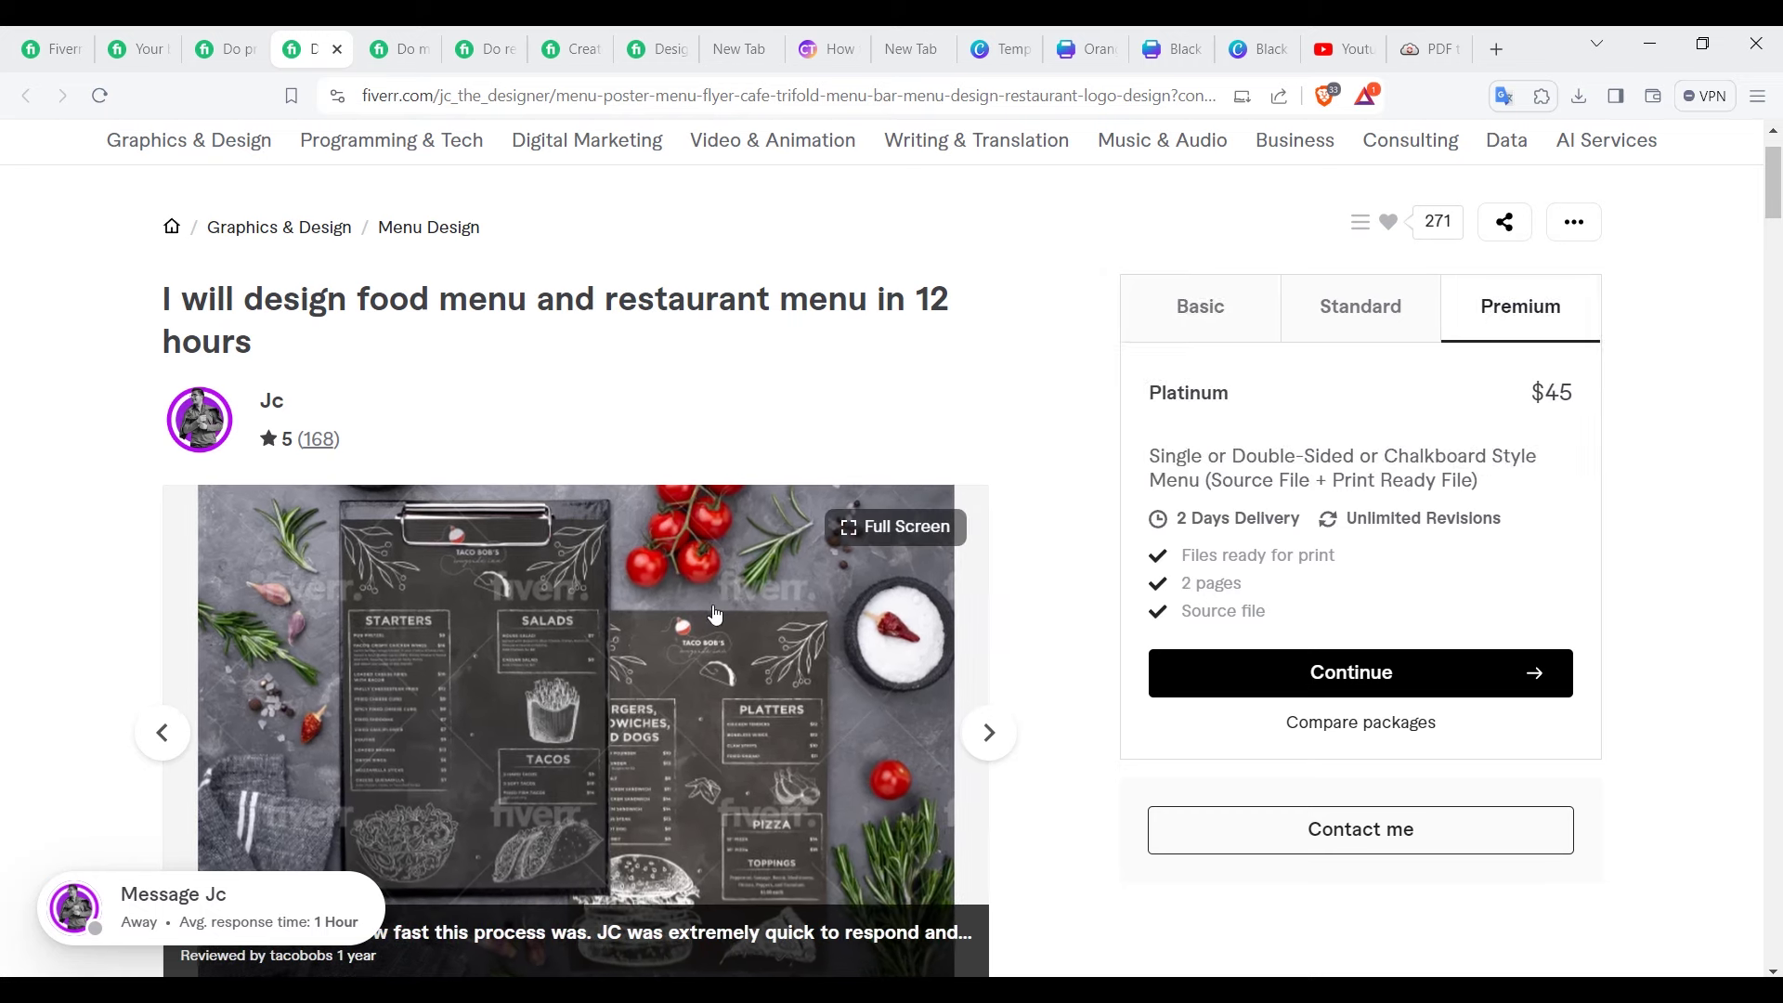
scroll(842, 723, "down", 3)
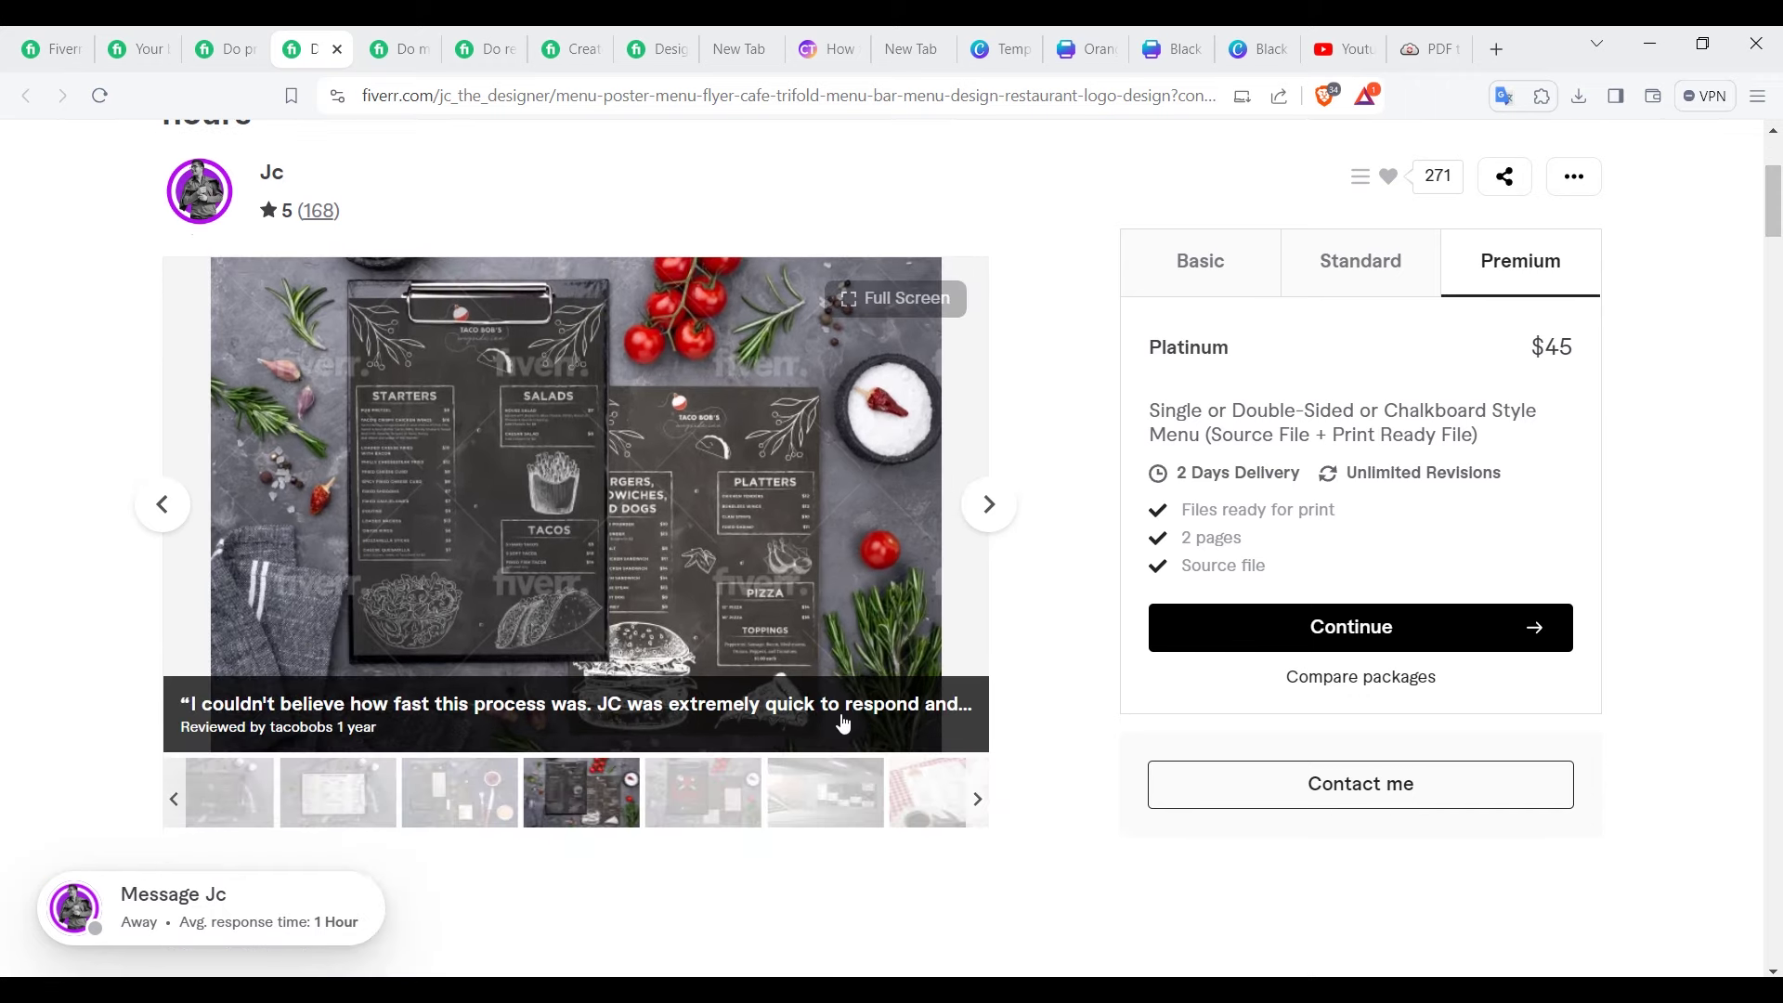
left_click(456, 815)
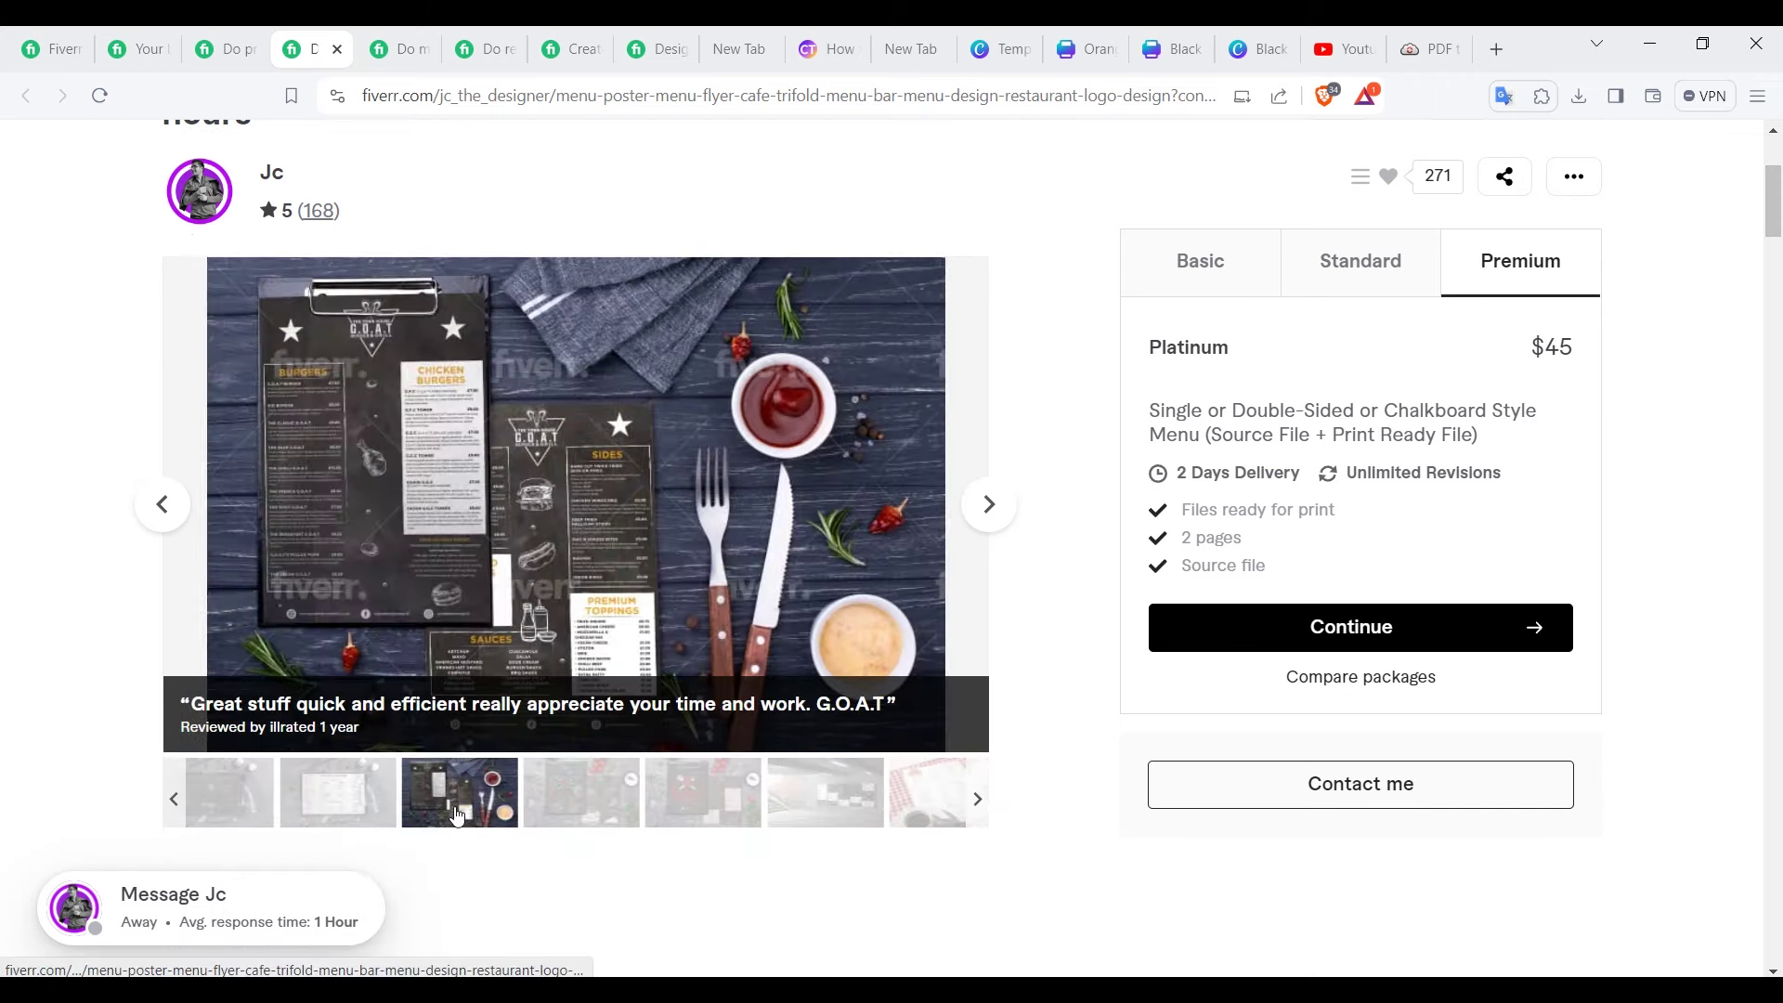
Step: Search Canva templates for "chalkboard style" and open the Dark Rustic Chalkboard Texture Cafe Menu with its similar designs
left_click(984, 58)
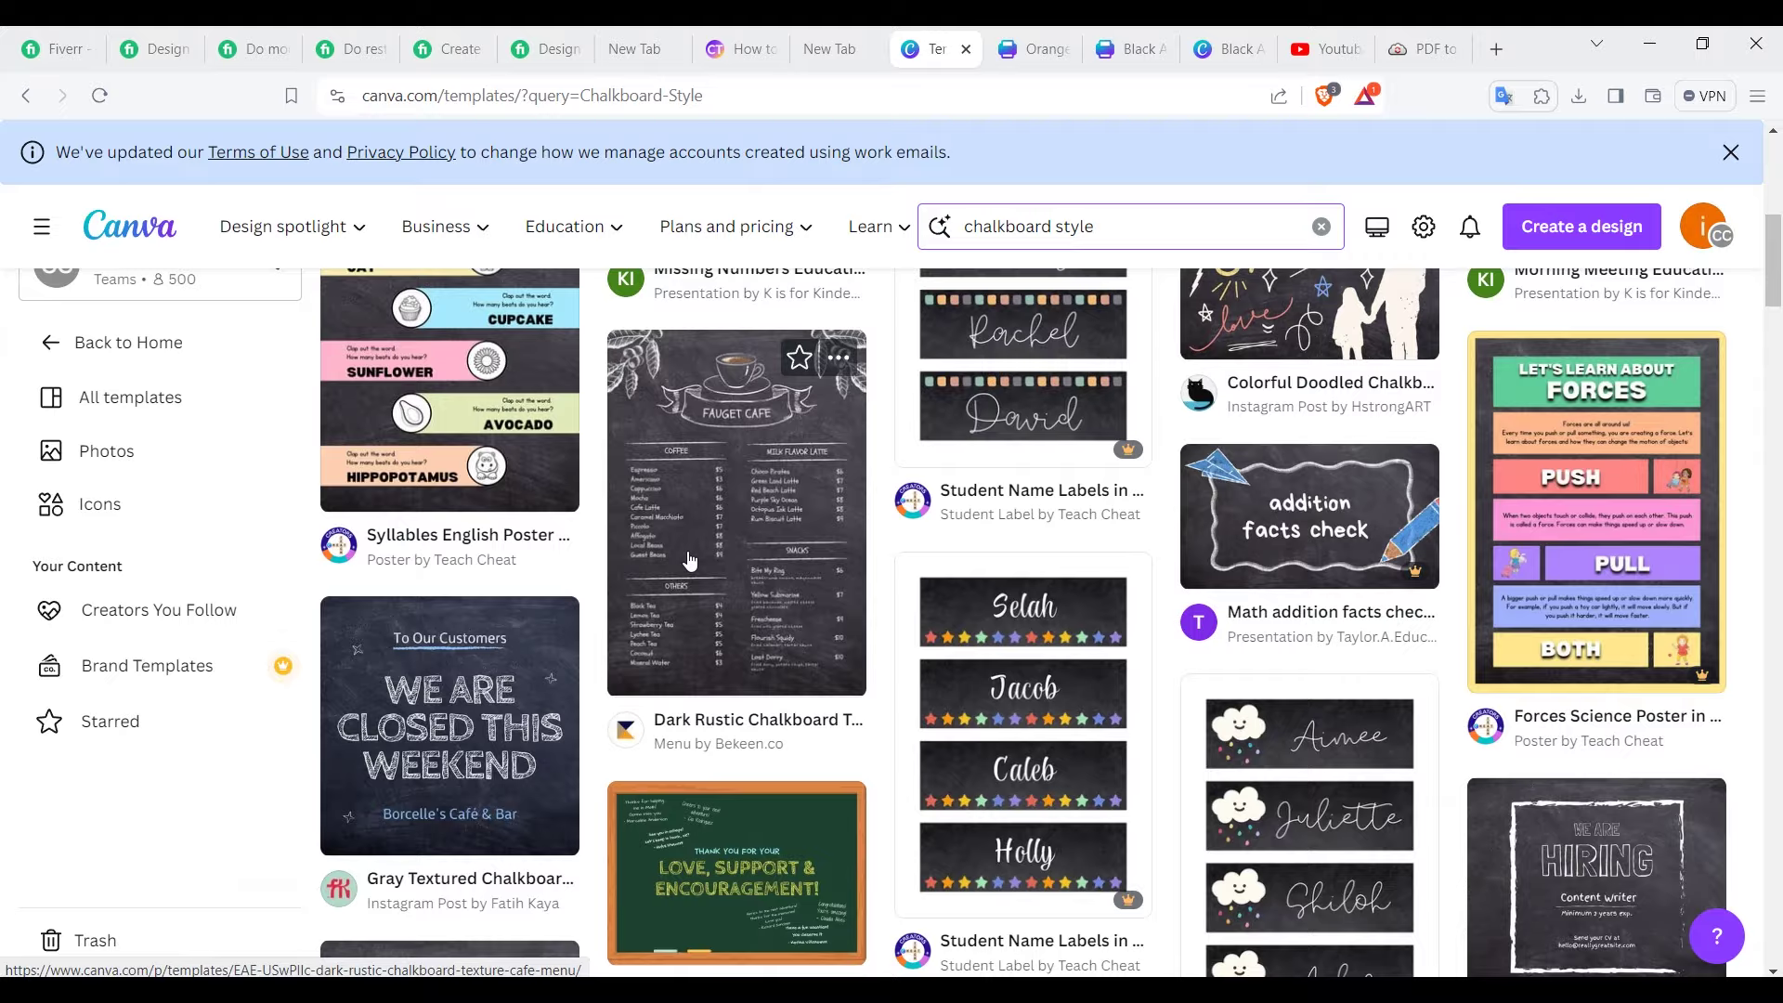
left_click(688, 556)
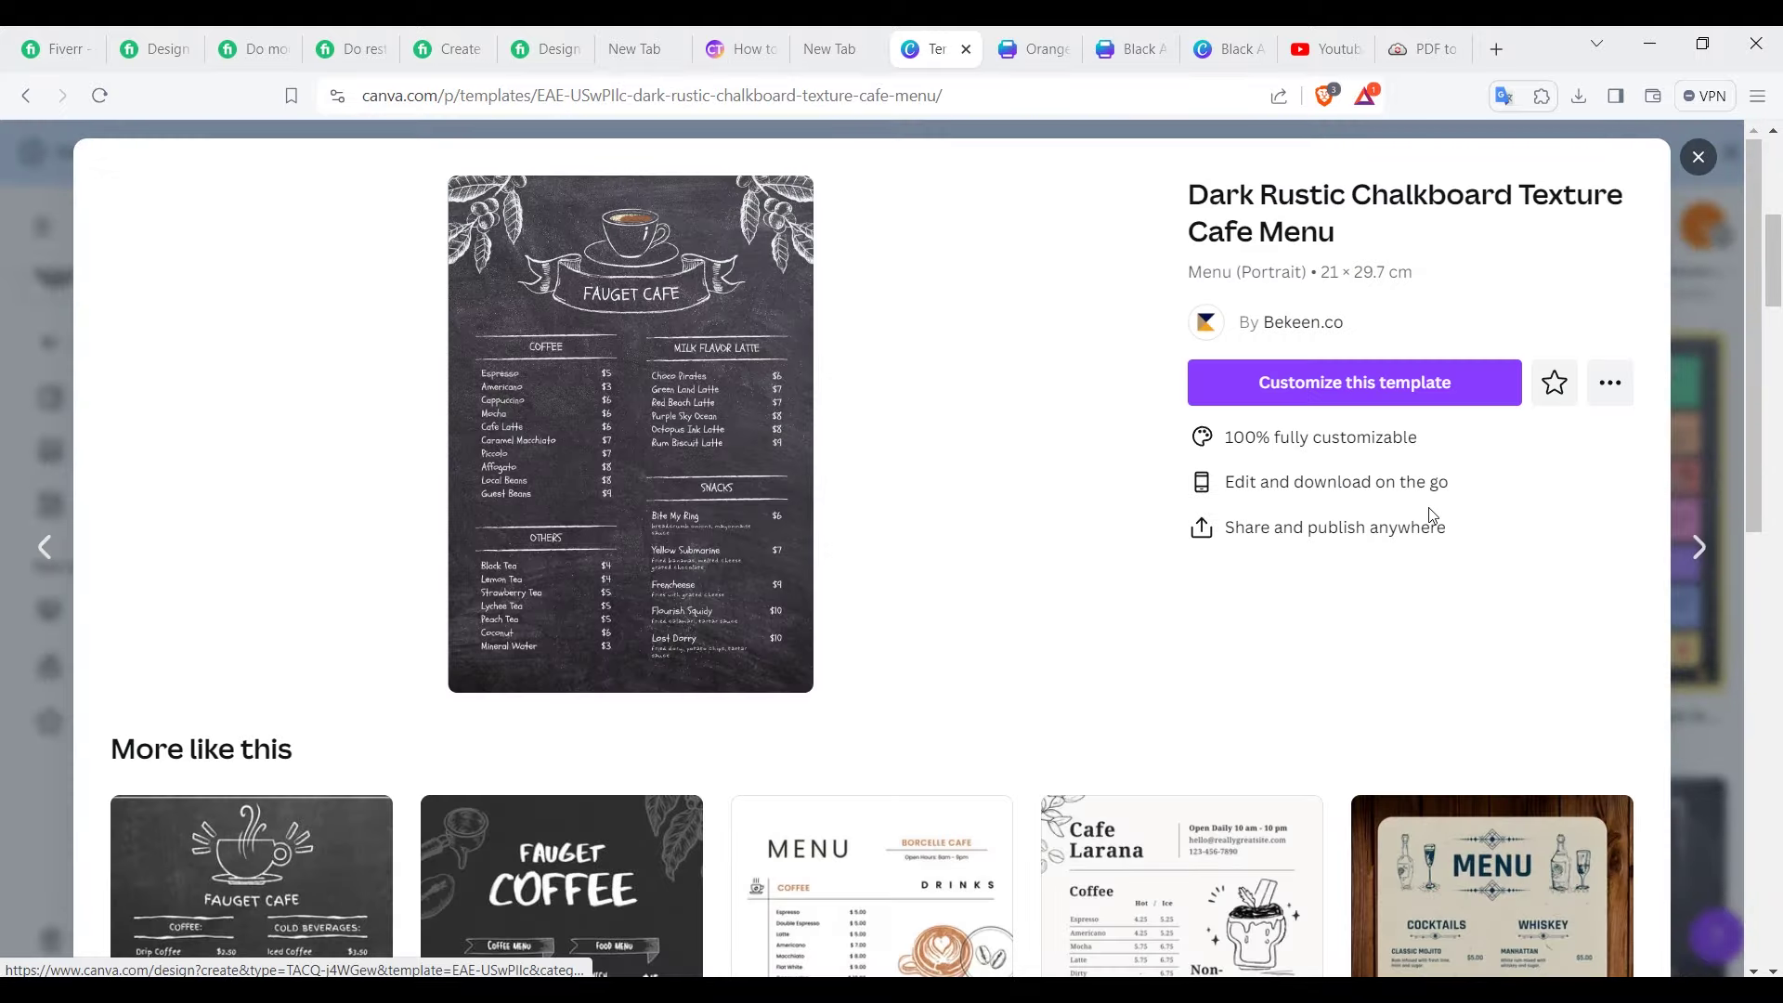
mouse_move(1747, 325)
left_mouse_down()
mouse_move(1748, 427)
mouse_move(1742, 338)
left_mouse_up()
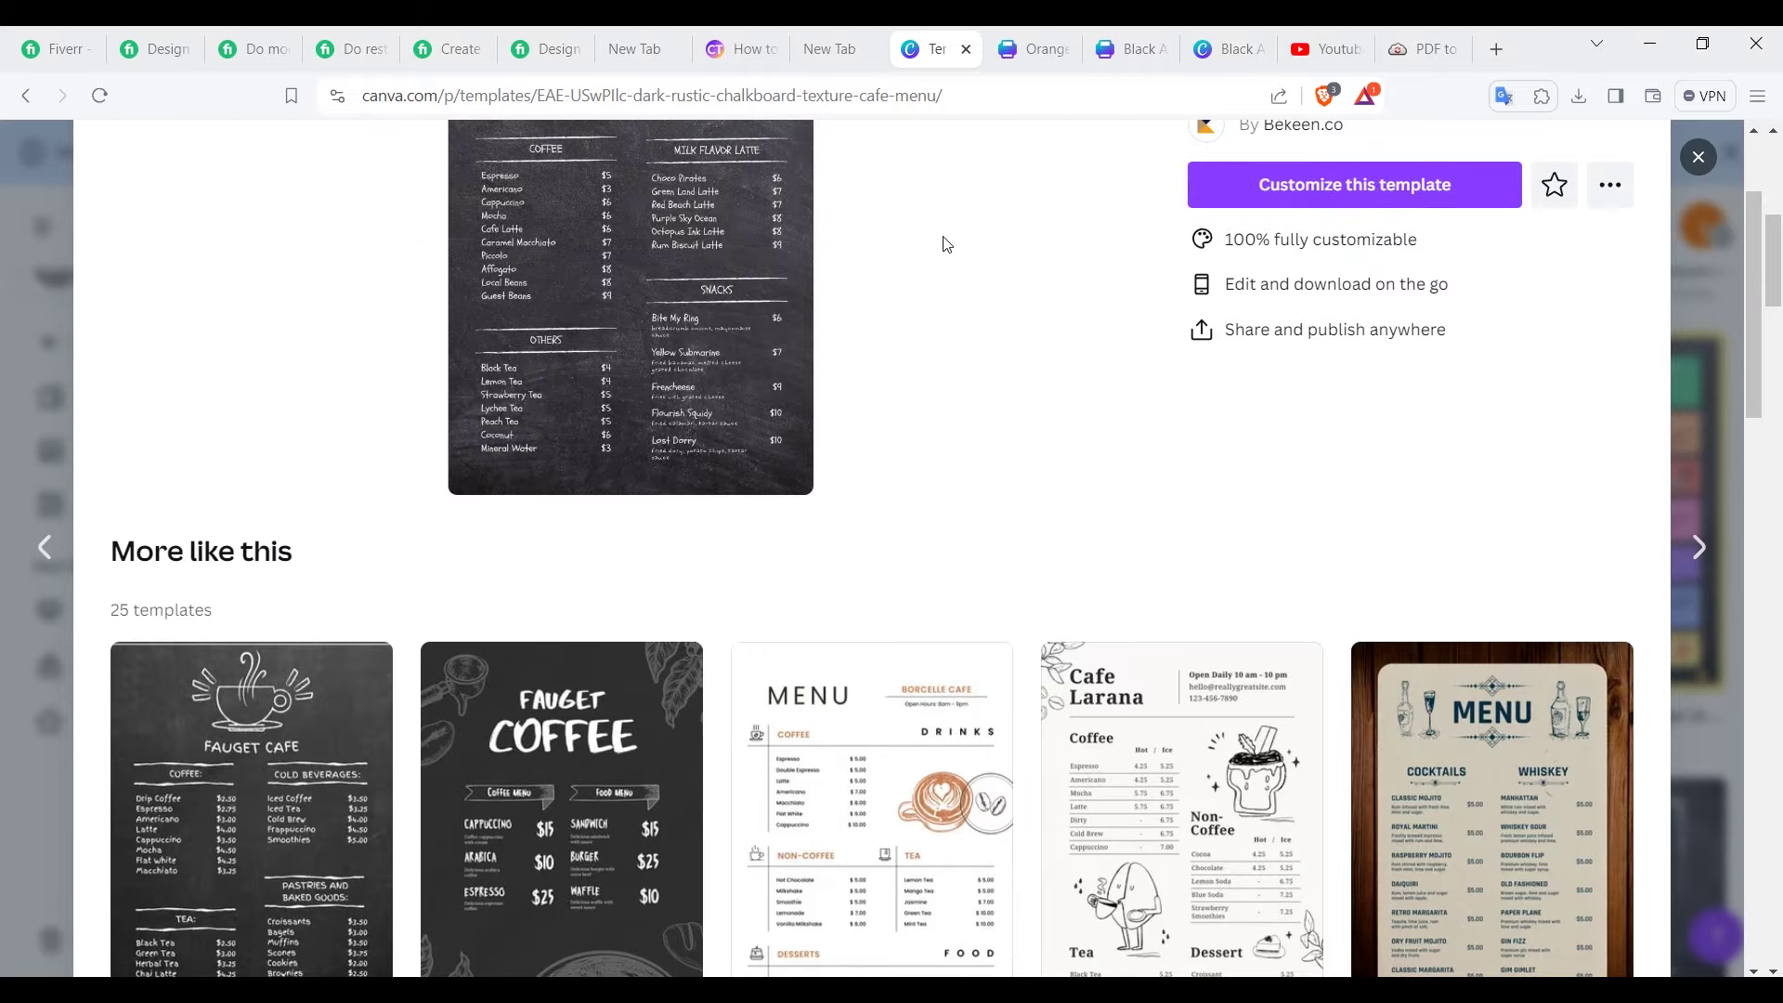
Step: Return to the Fiverr gig offering Chalkboard Style menus and browse through its gallery of menu samples
left_click(153, 49)
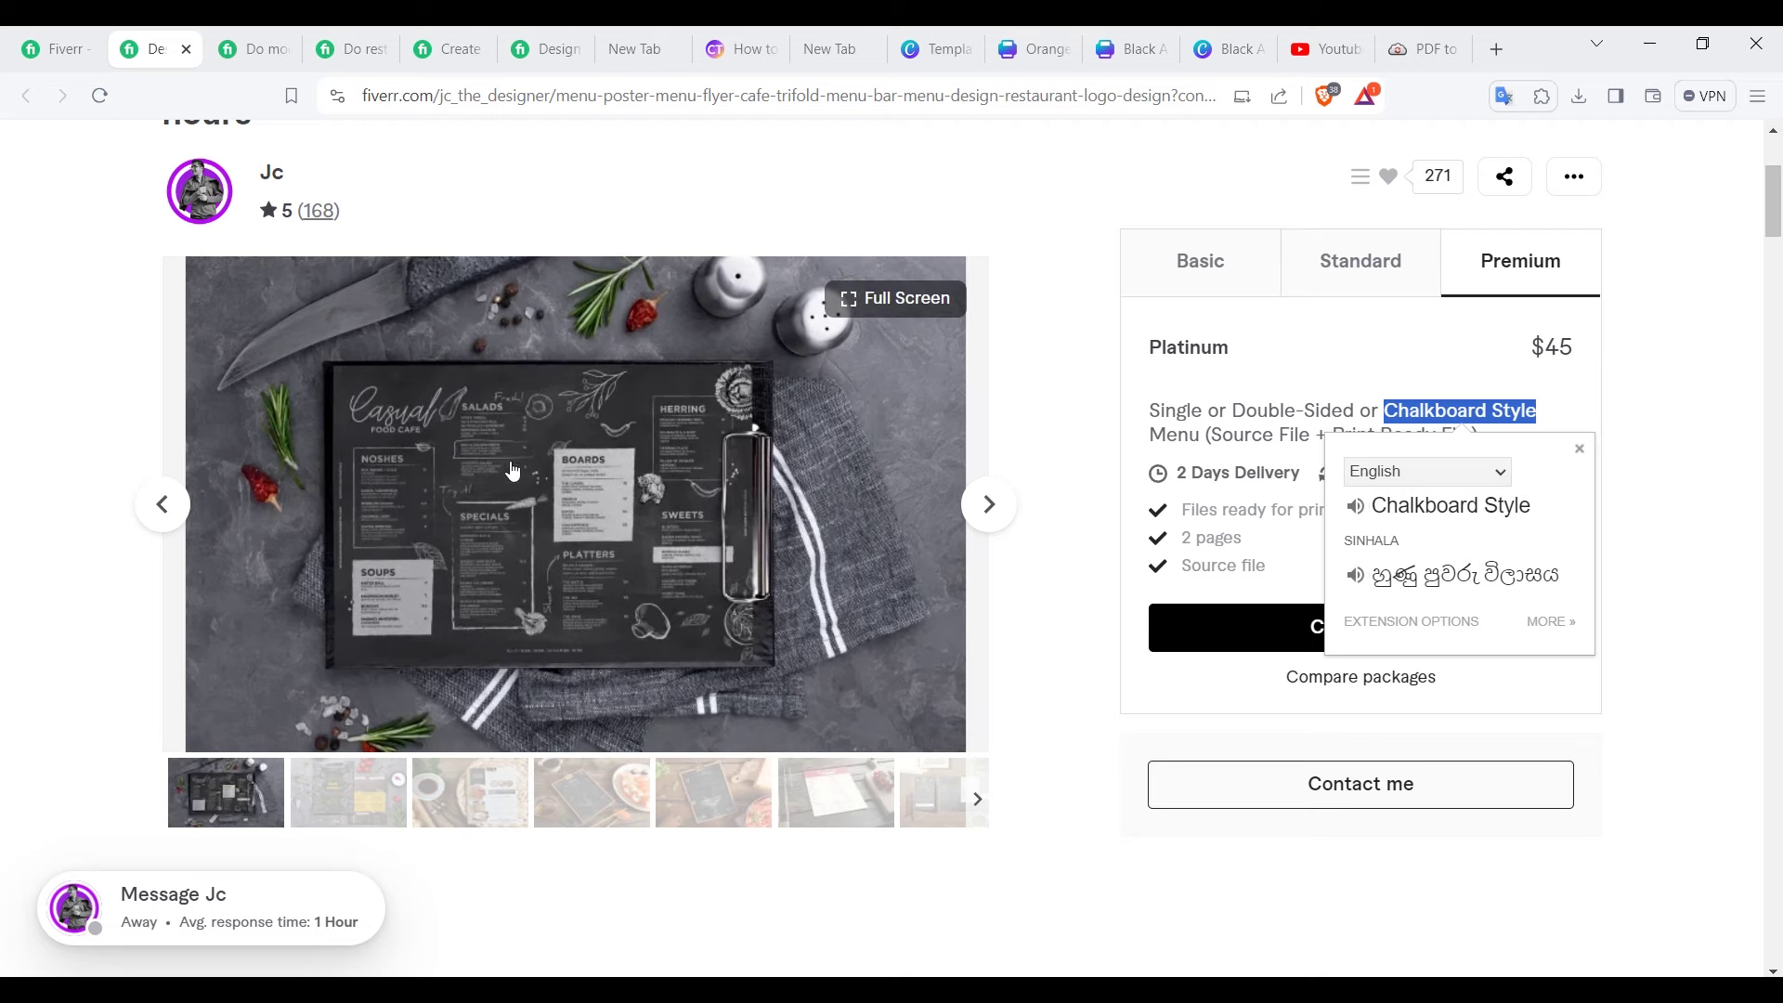
left_click(987, 511)
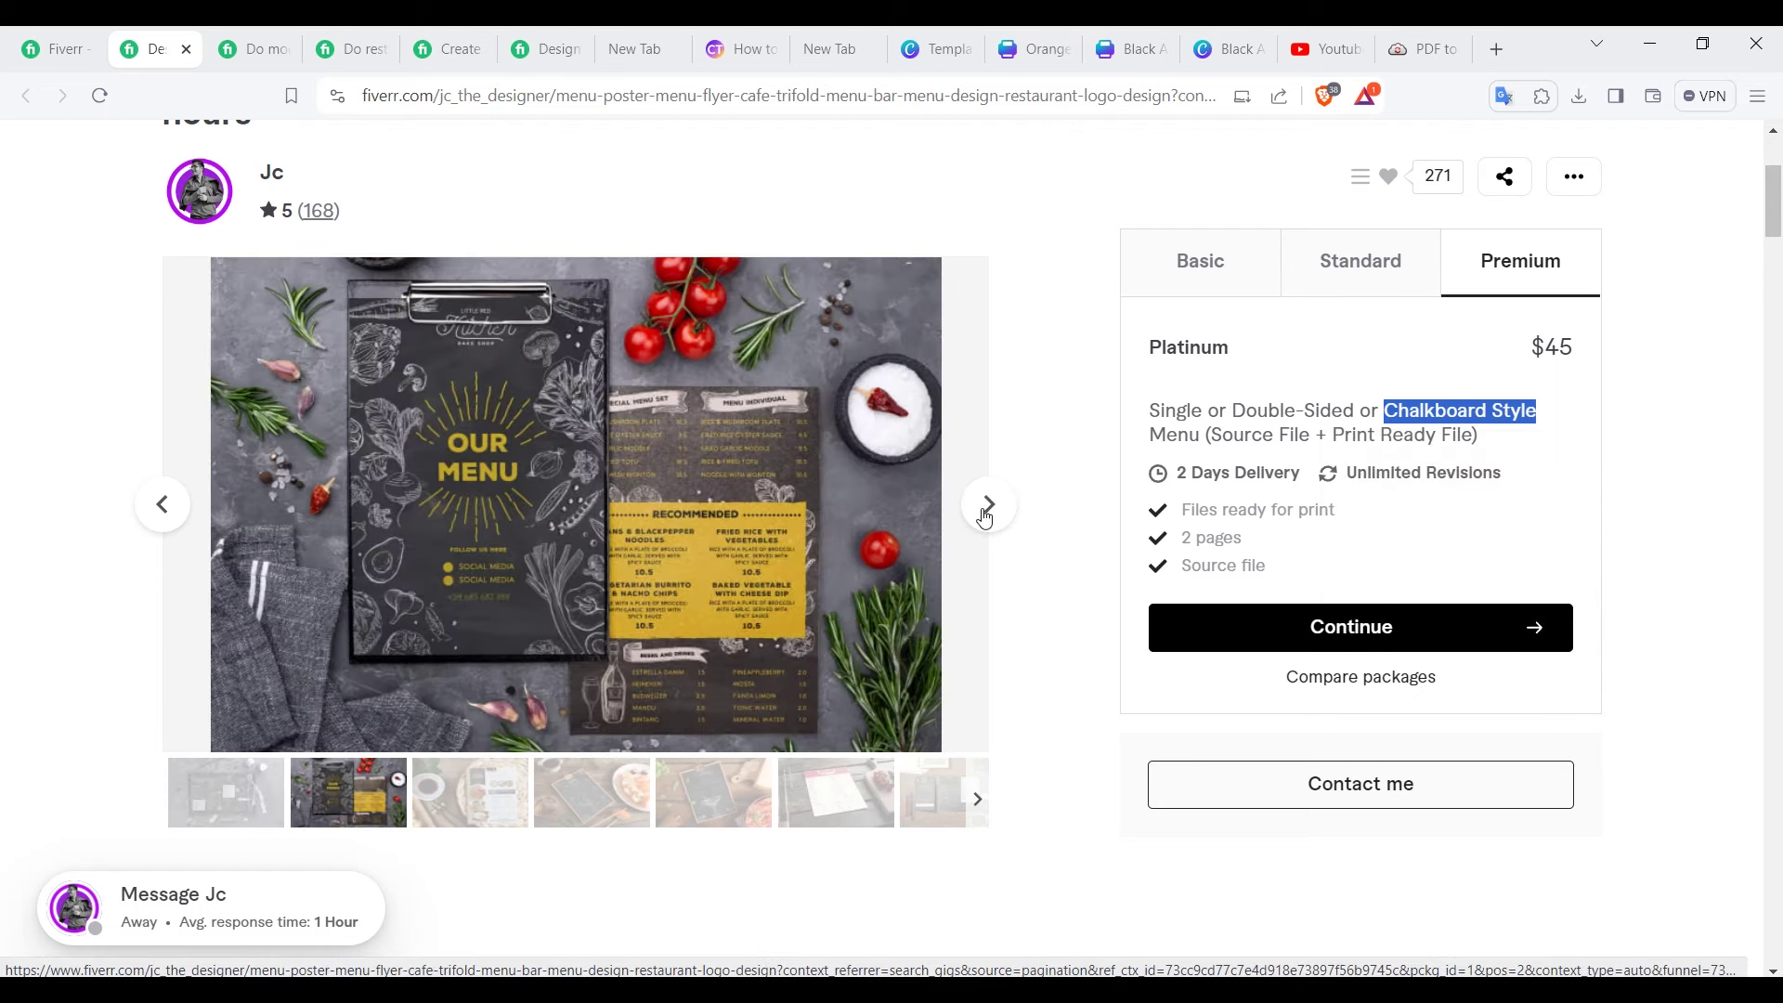
left_click(987, 511)
left_click(973, 513)
left_click(971, 514)
left_click(970, 514)
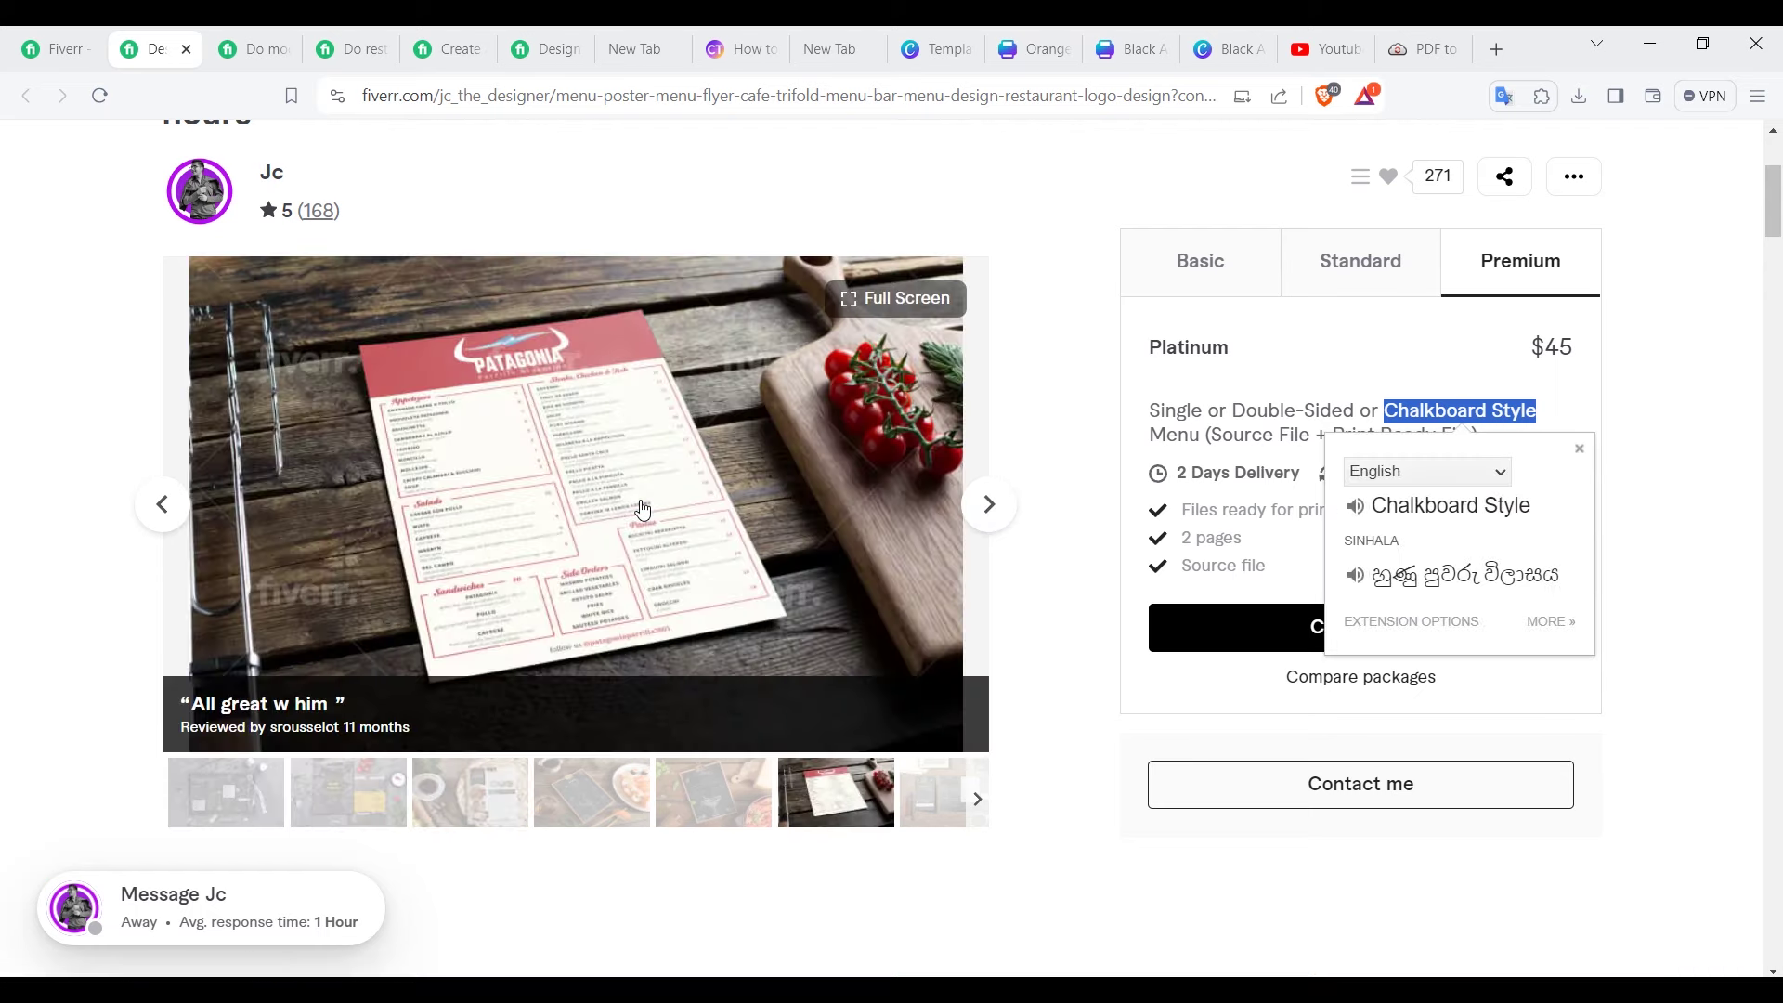
left_click(969, 514)
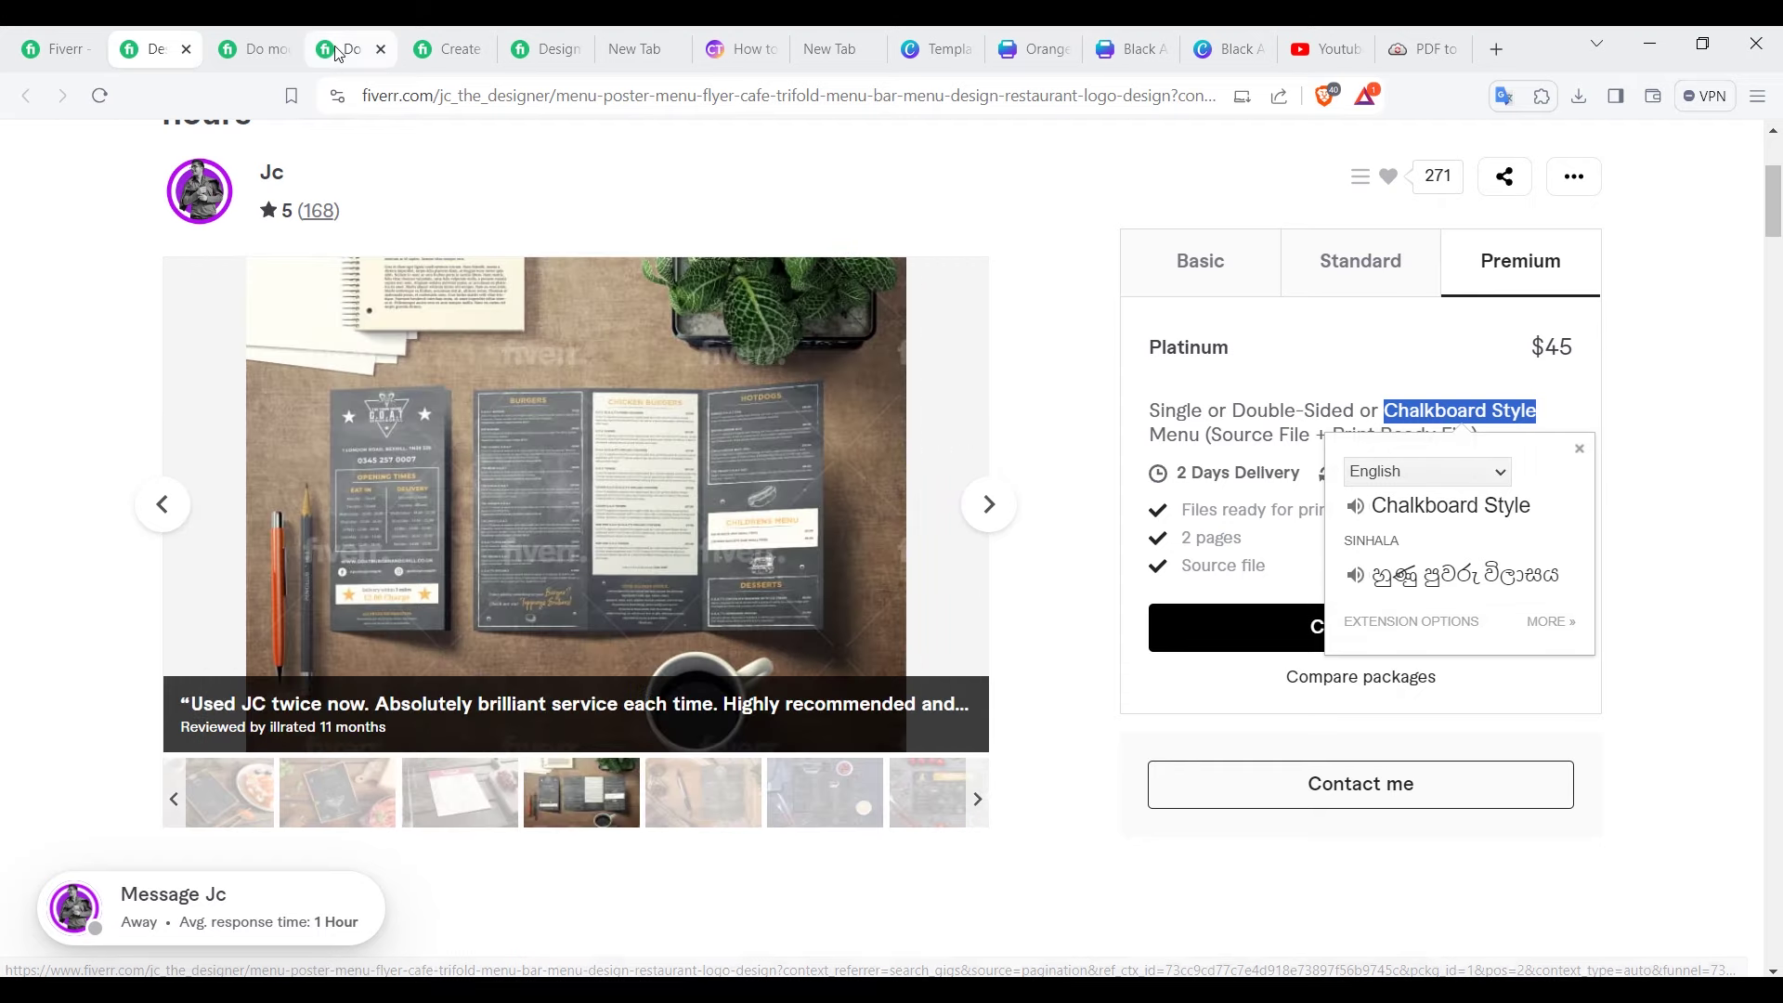
Step: Open the Fiverr gig for restaurant, digital and cafe menus with a bi-fold Premium package and browse its gallery samples
left_click(337, 53)
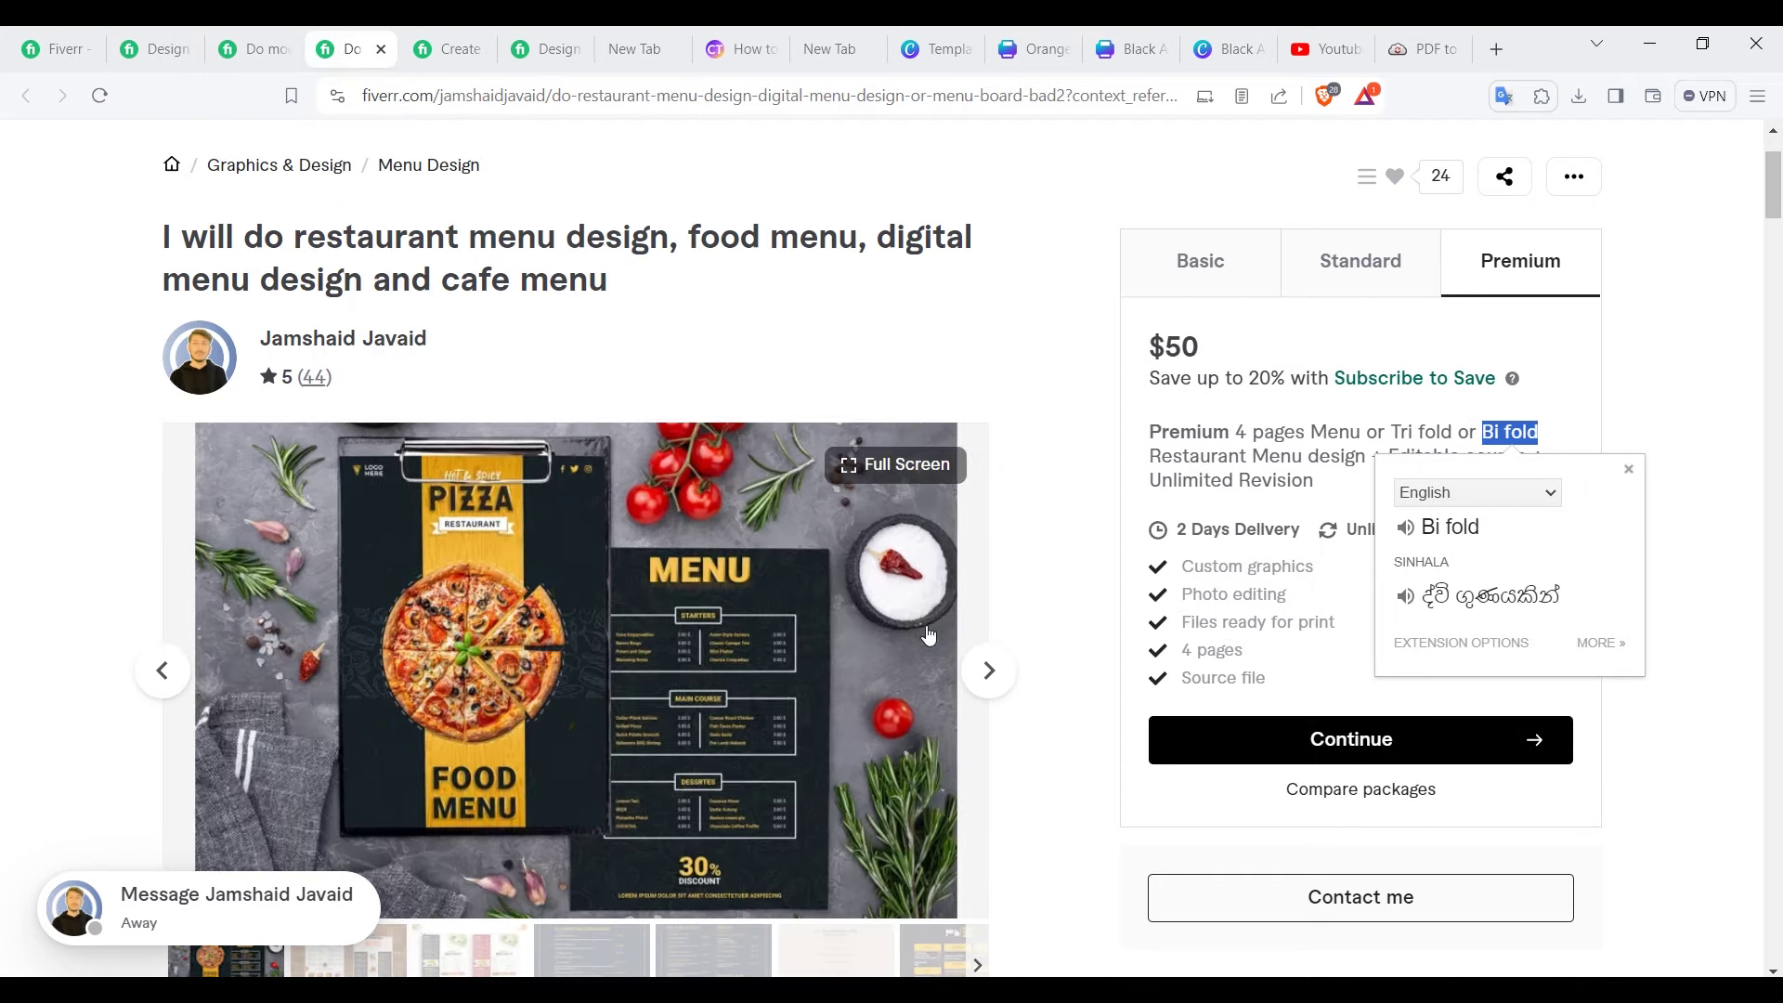
left_click(987, 671)
left_click(984, 676)
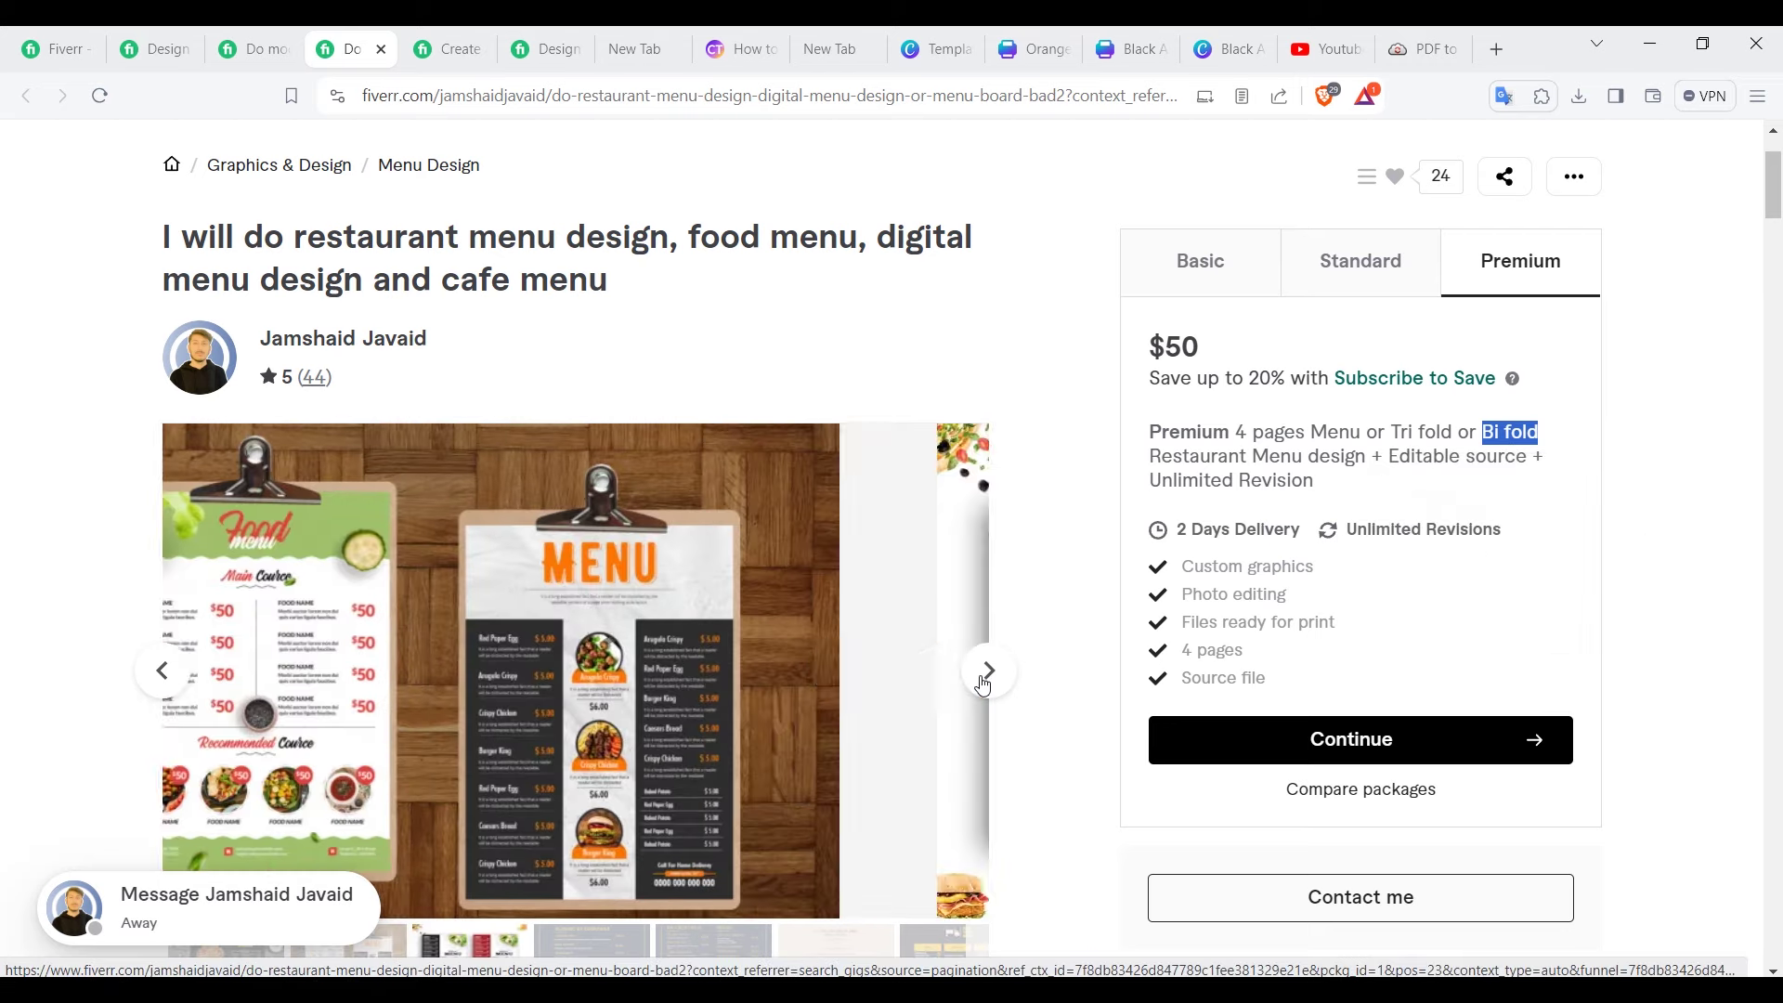
left_click(984, 676)
left_click(984, 676)
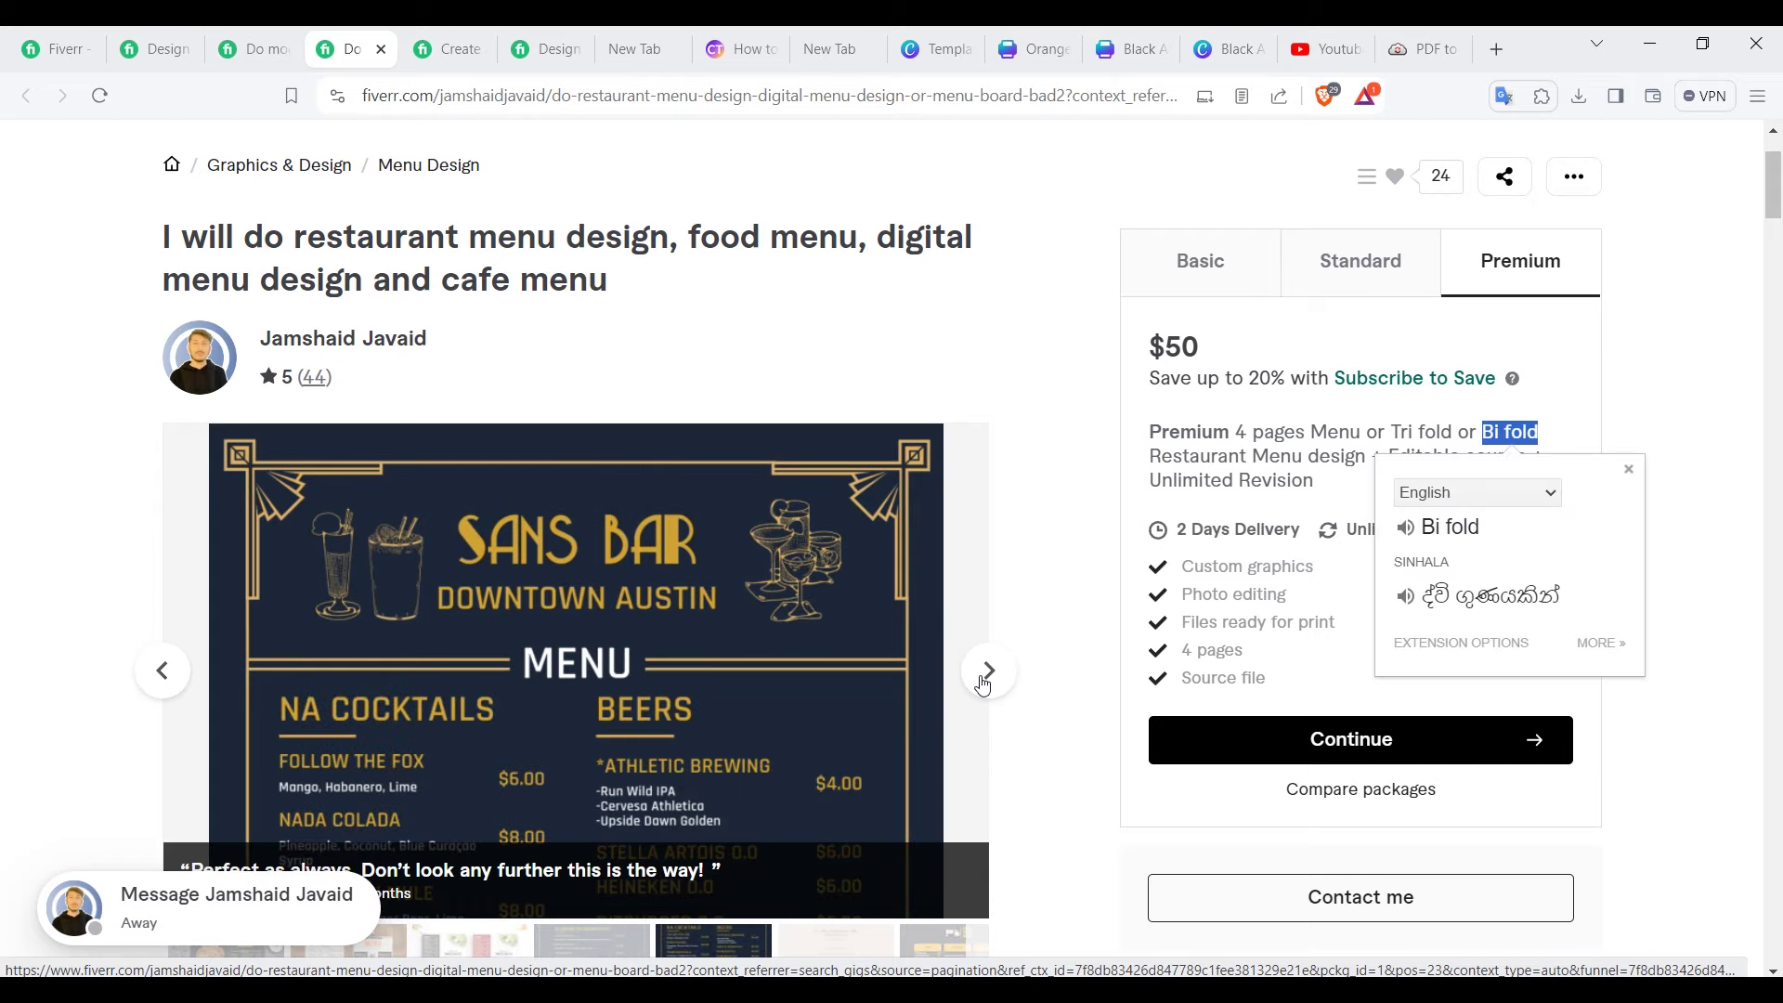
left_click(985, 676)
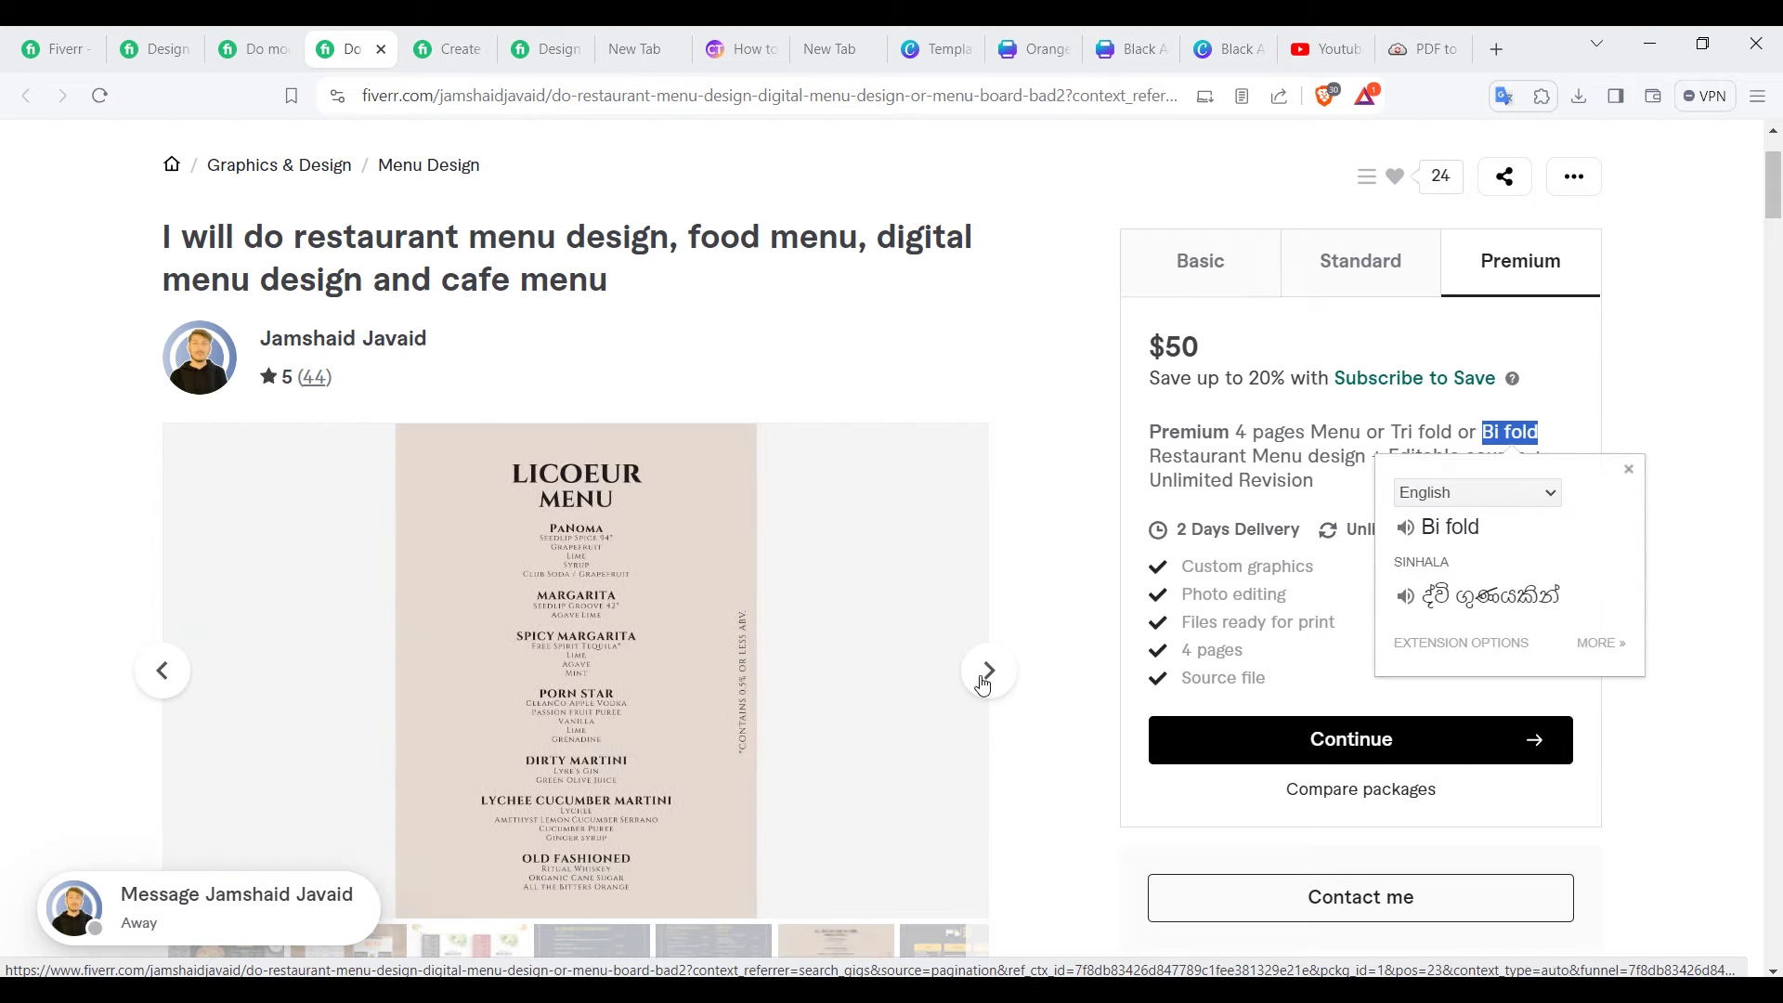
left_click(984, 676)
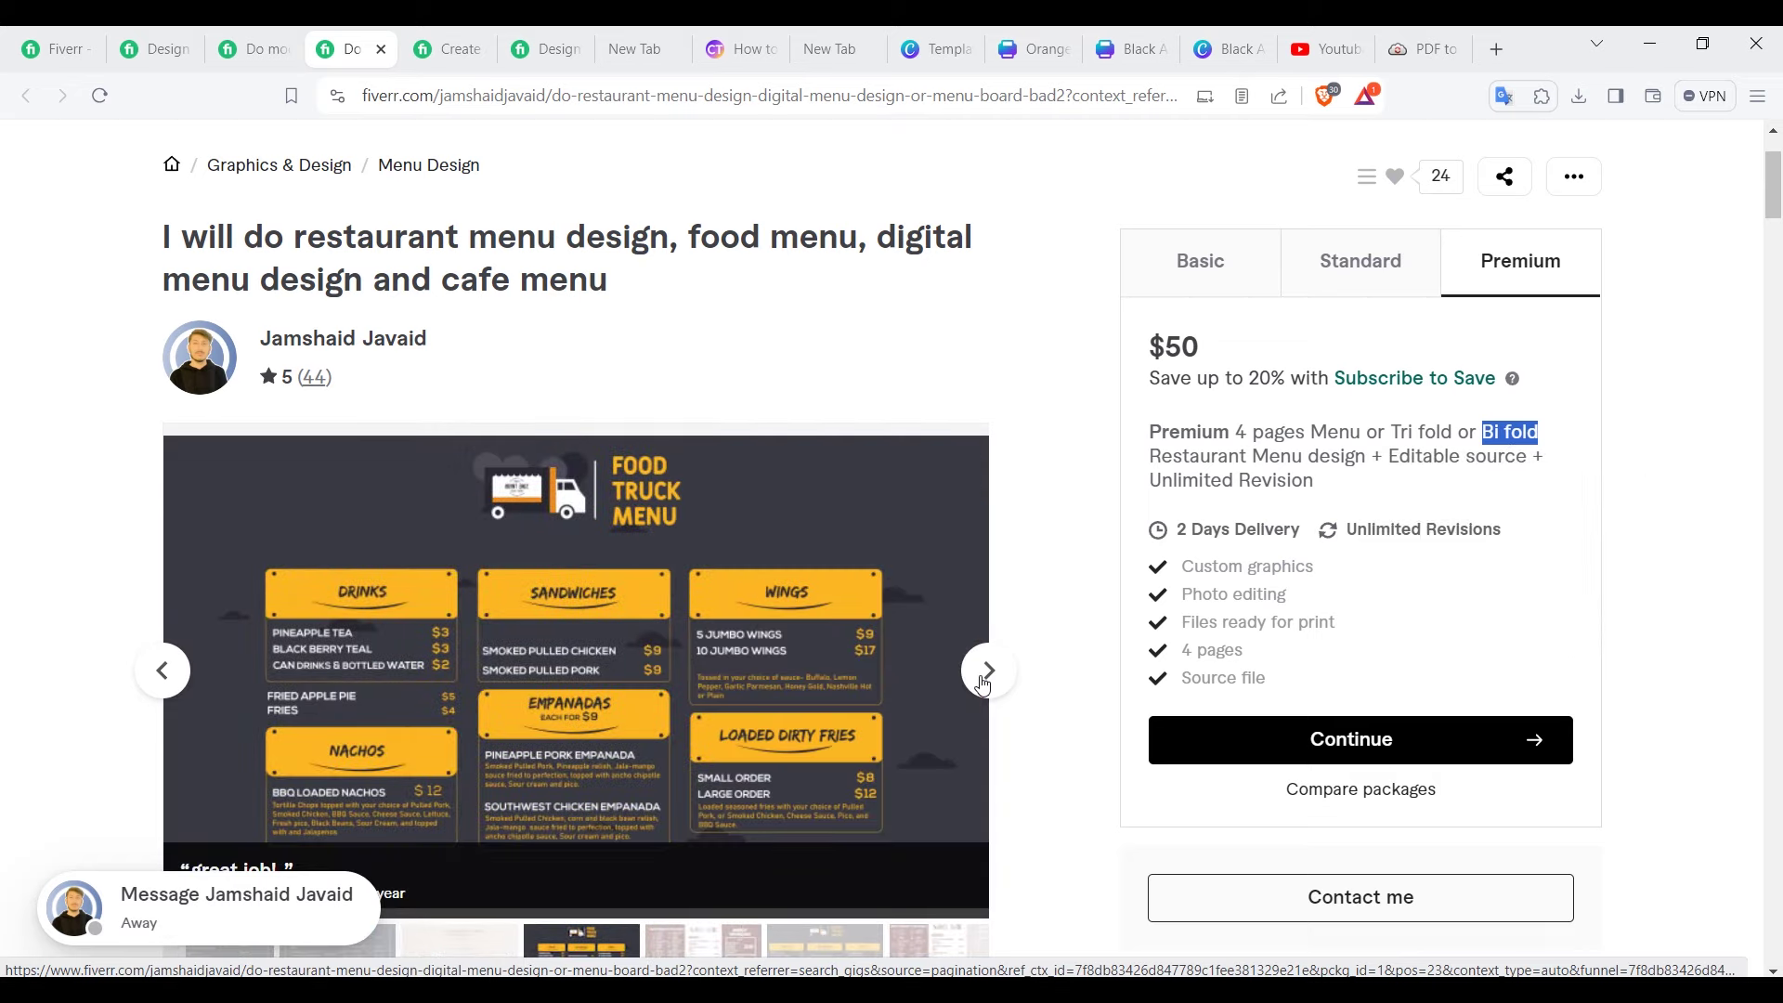
Step: Continue through the remaining gallery samples of the restaurant, food, digital and cafe menu gig
left_click(984, 684)
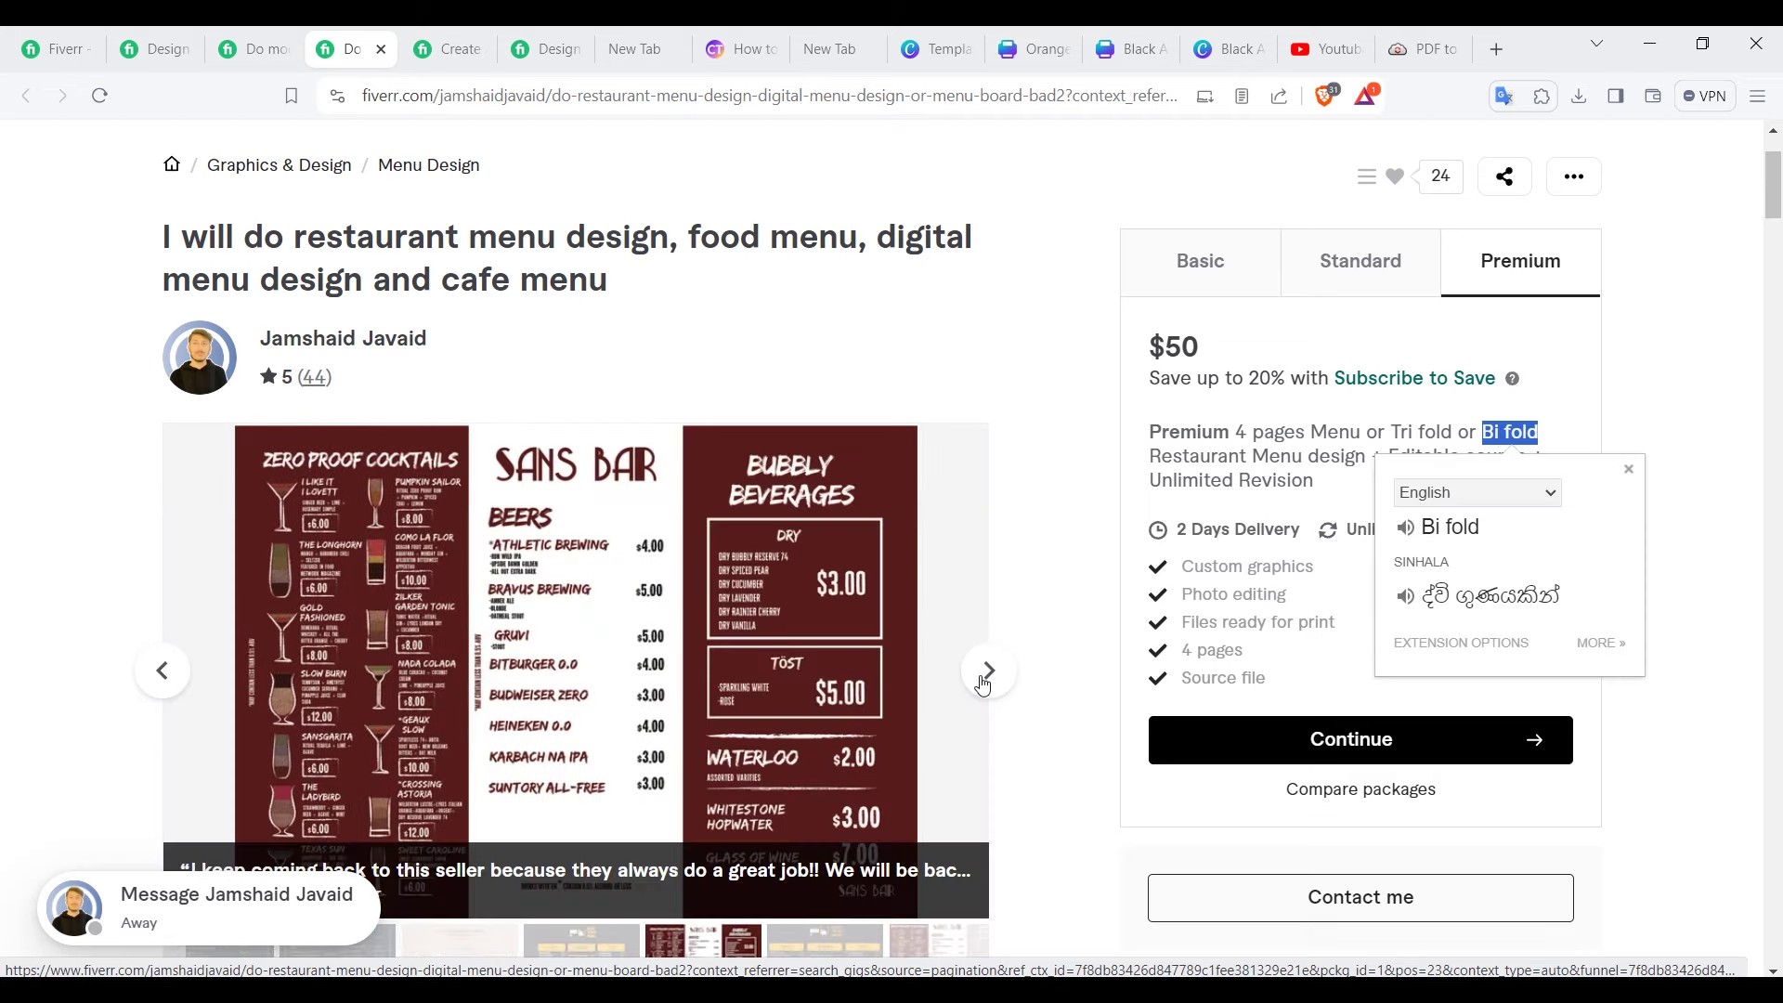
left_click(983, 684)
left_click(983, 684)
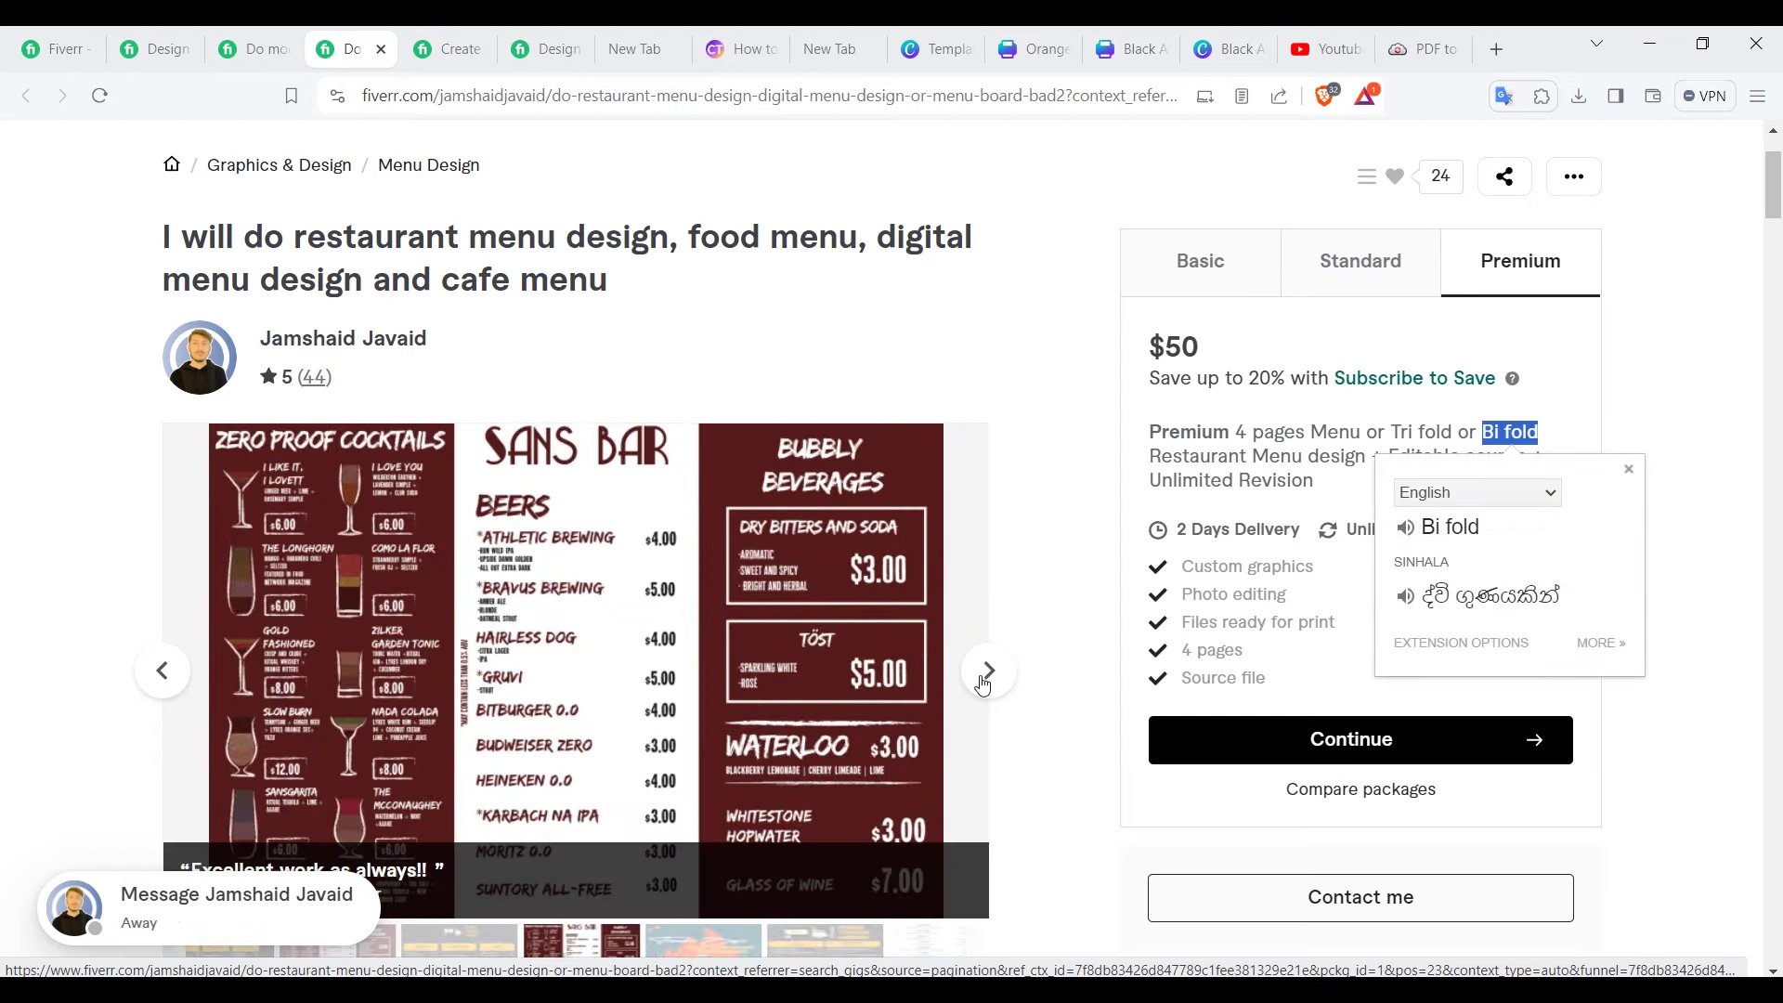
left_click(984, 684)
left_click(984, 683)
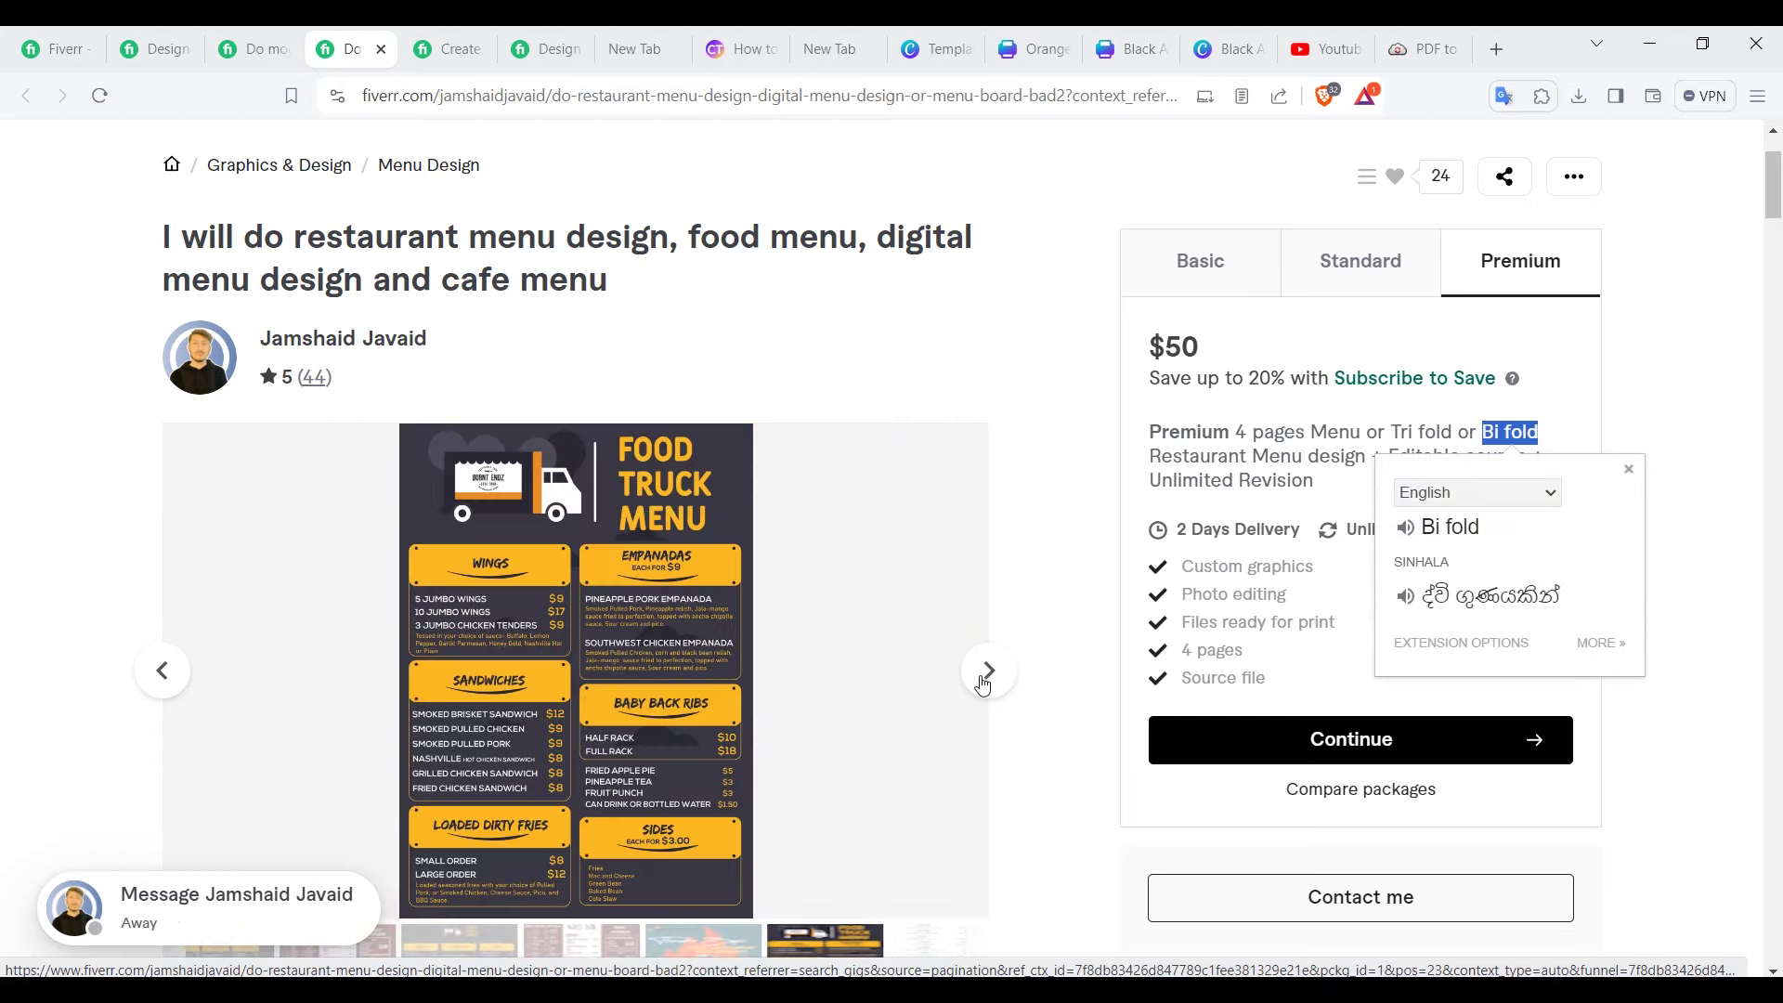
left_click(983, 683)
left_click(983, 683)
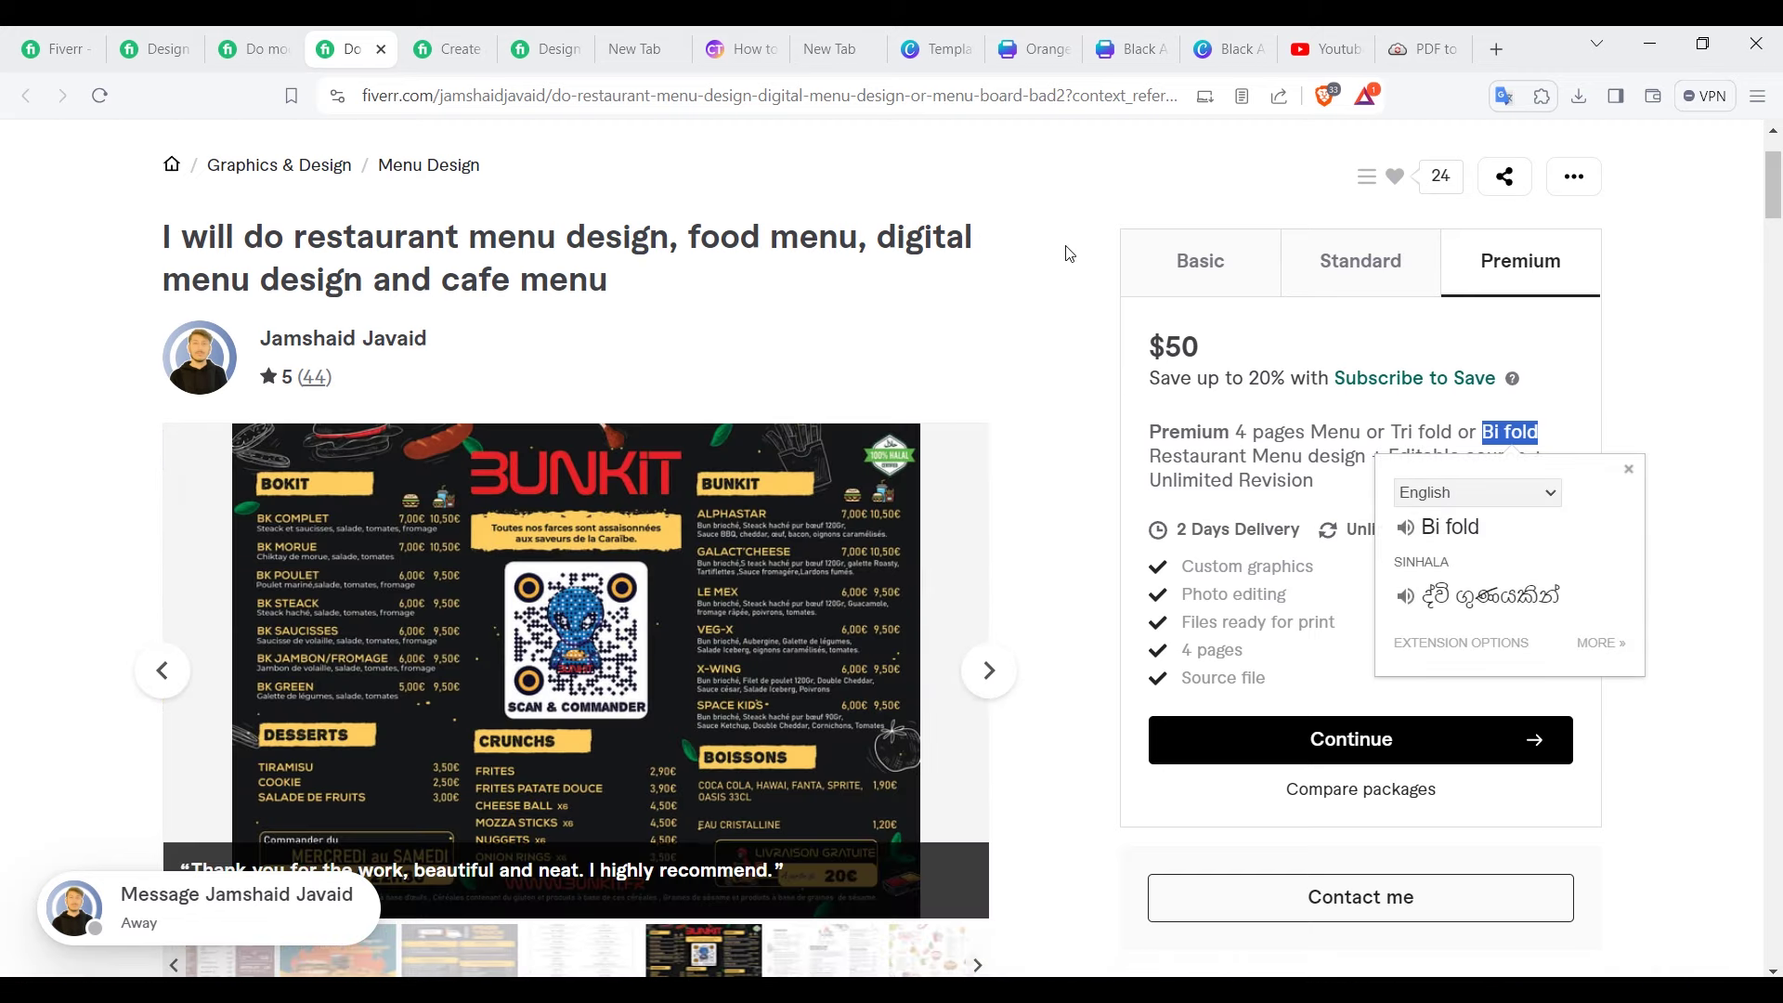
Step: Open the "create a professional restaurant menu design" gig and compare its Basic, Standard and Premium packages, seller rating and gallery
left_click(442, 56)
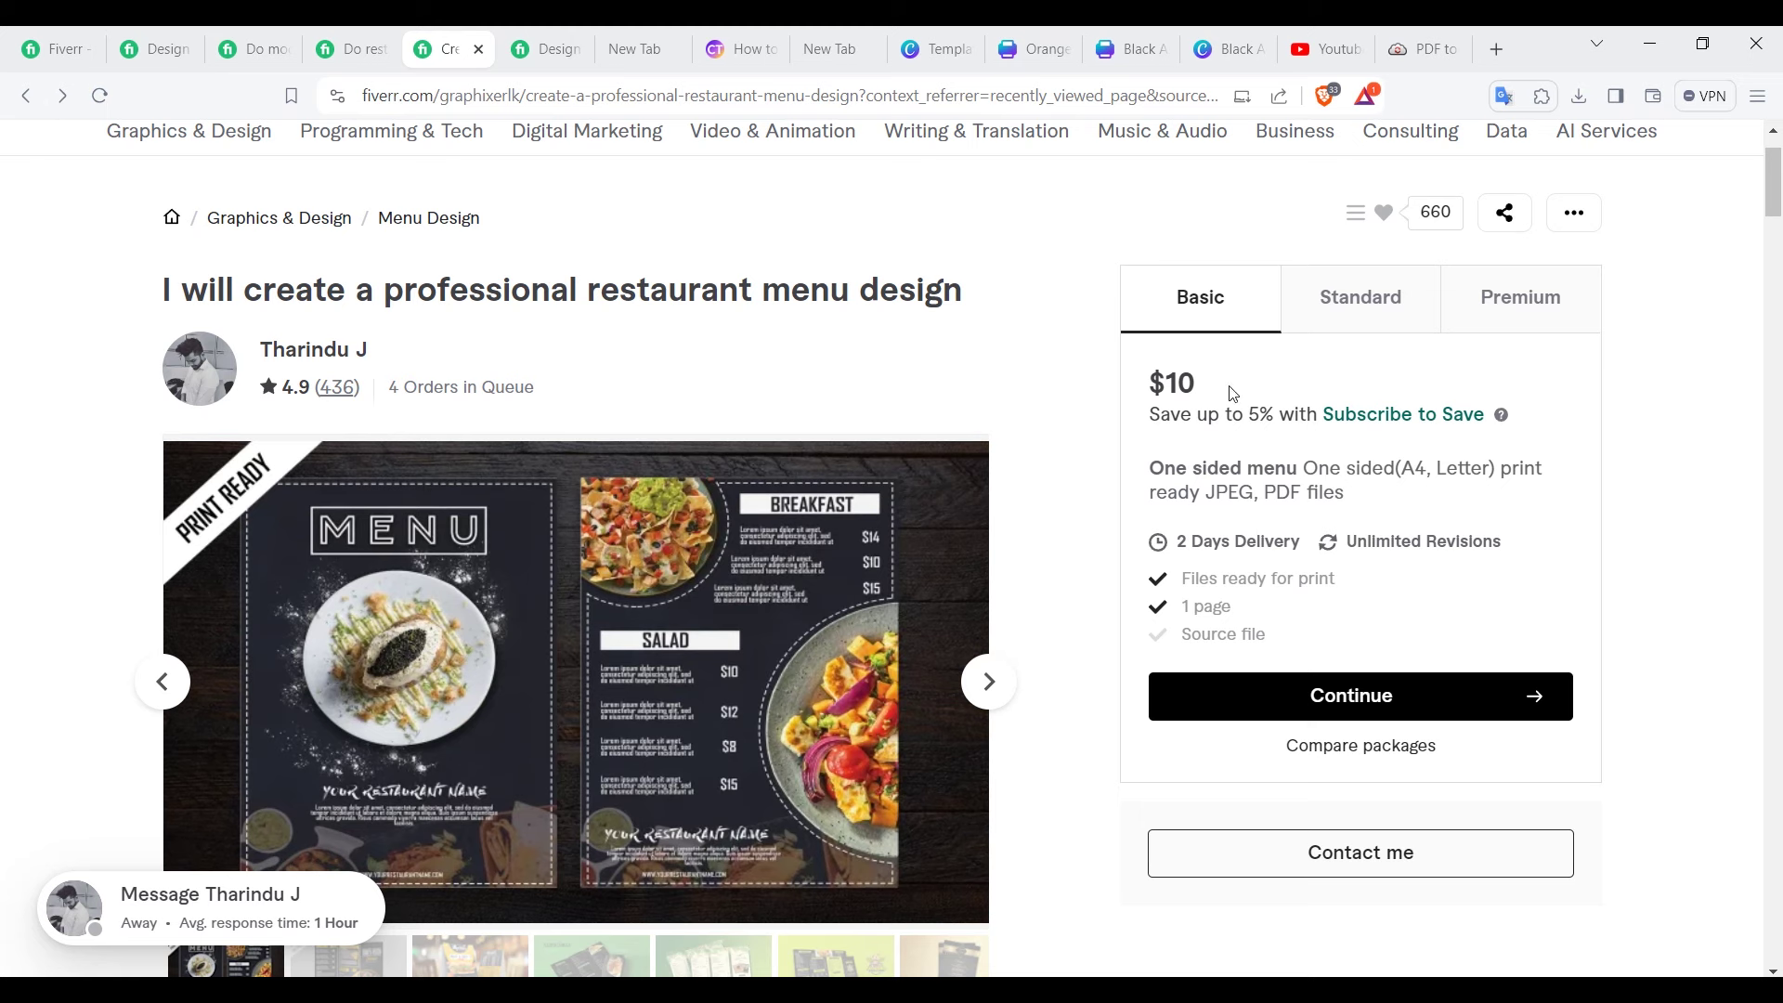
left_click(1367, 297)
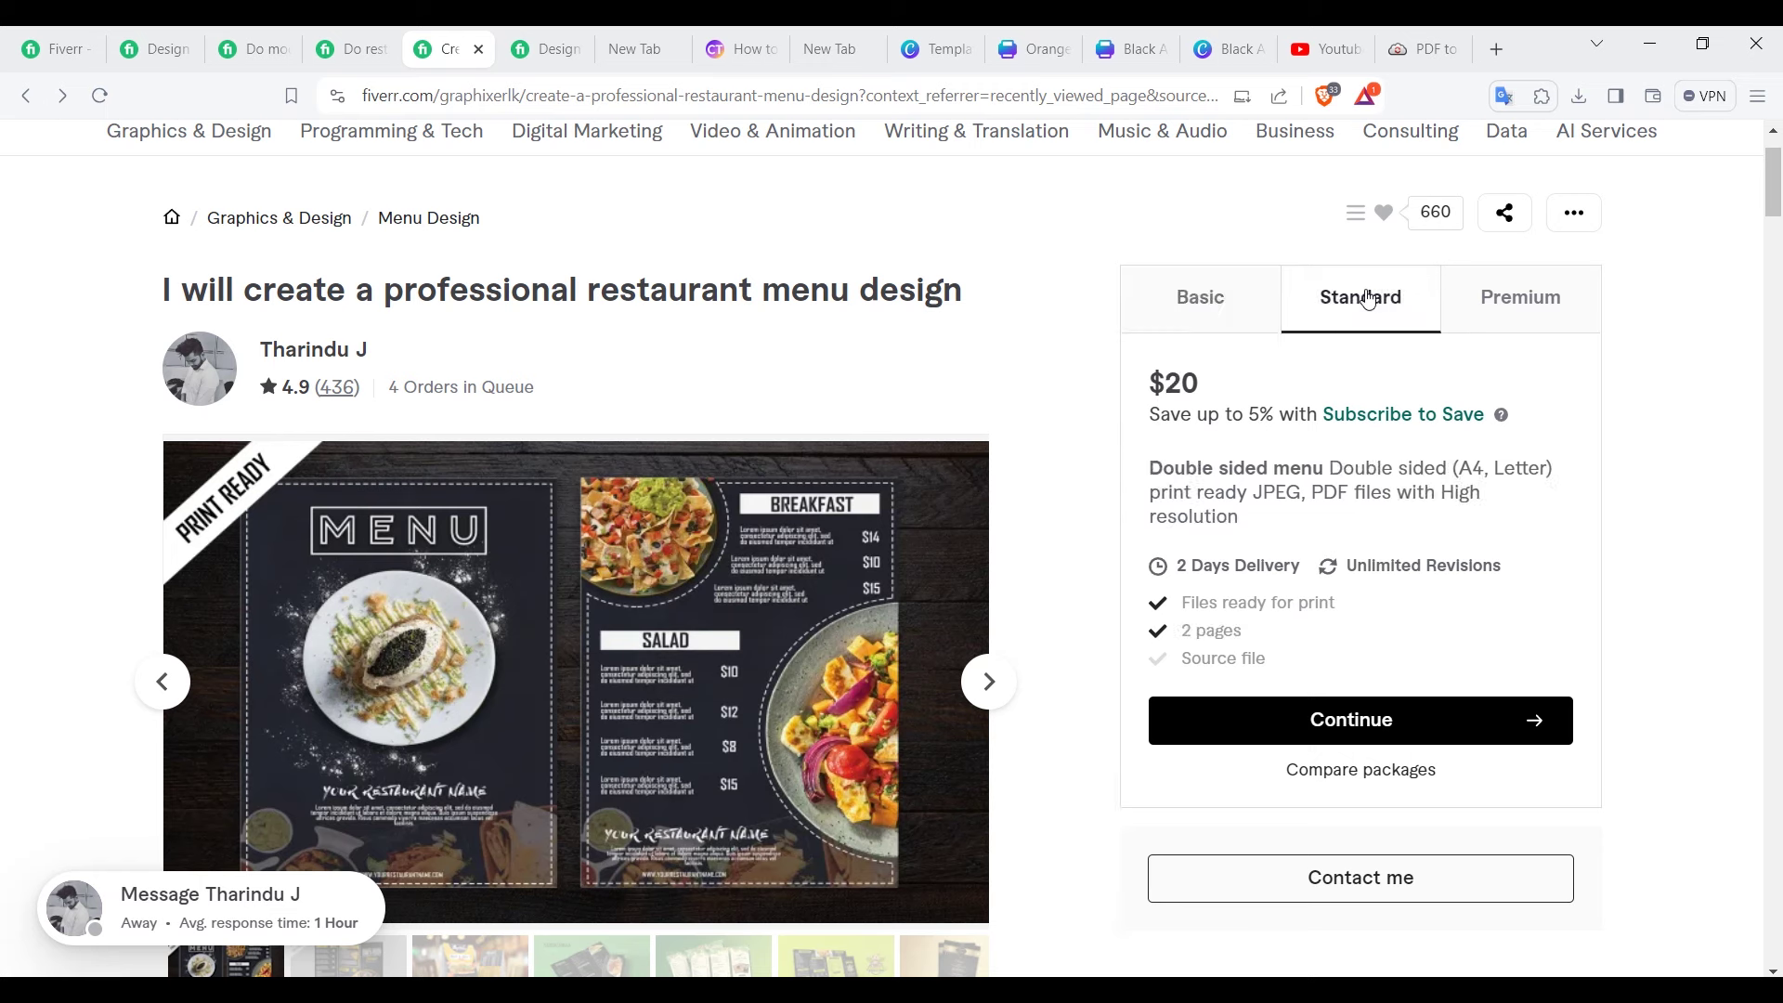
left_click(1540, 295)
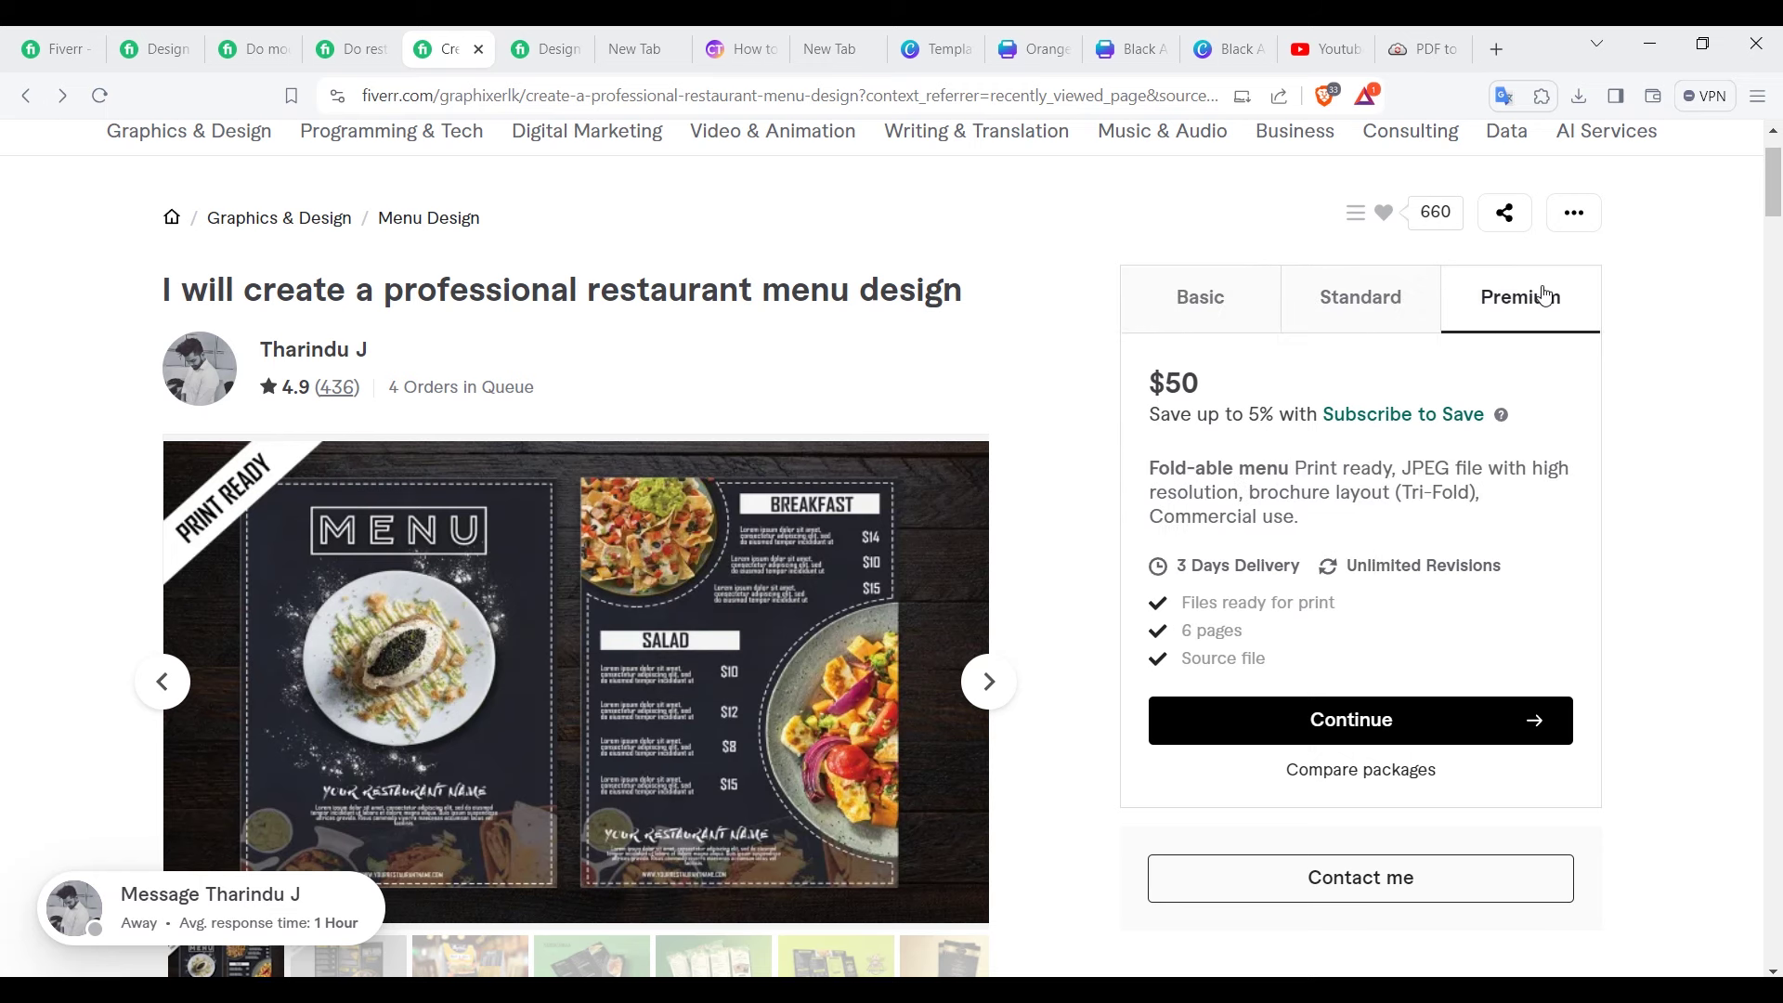
left_click(1329, 322)
left_click(1196, 310)
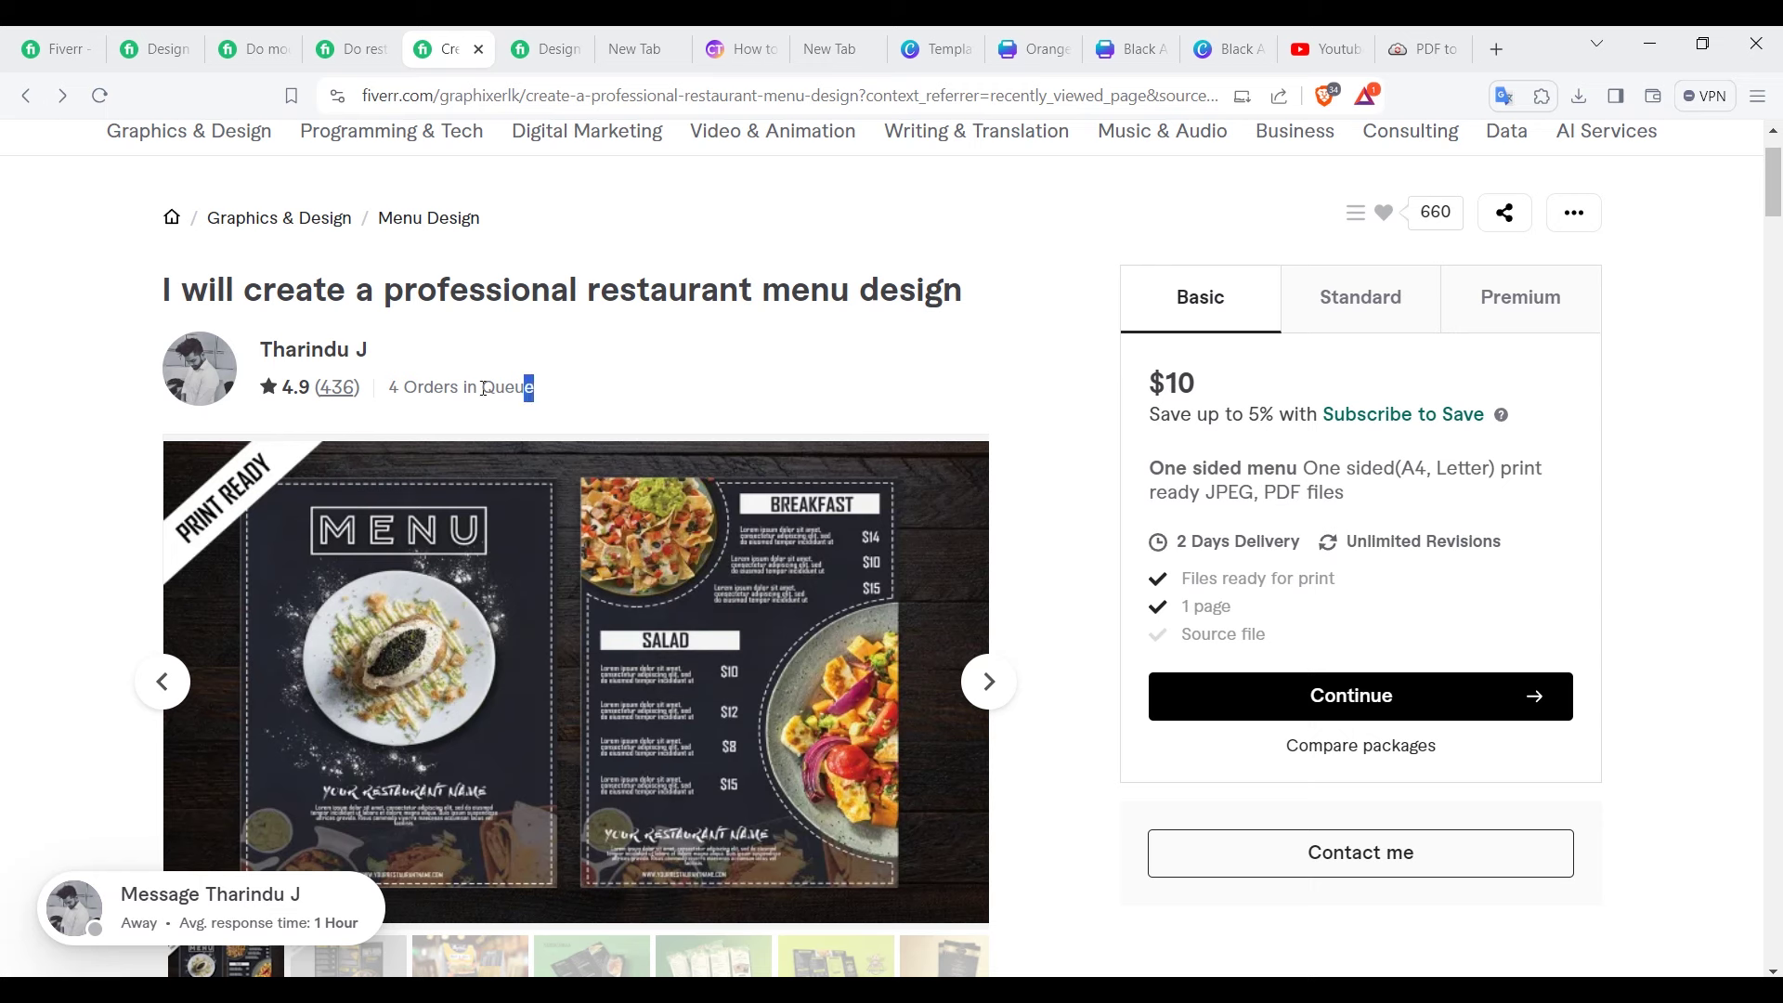
triple_click(521, 391)
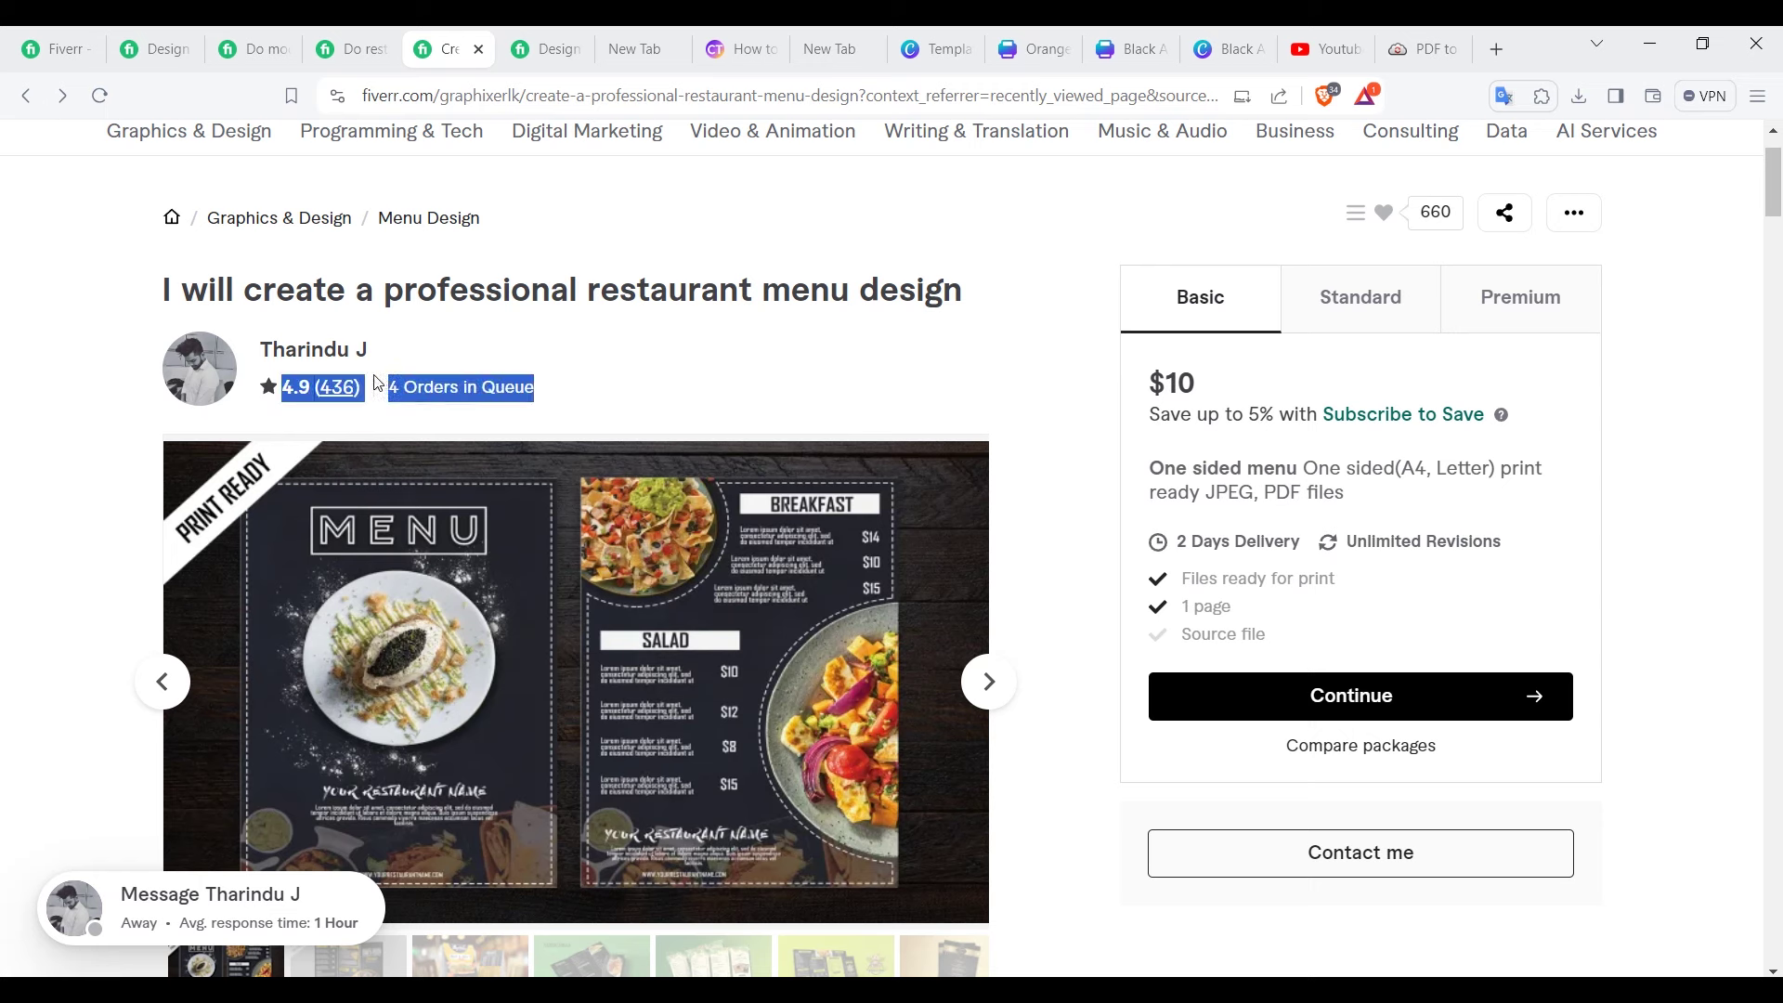
left_click(1064, 649)
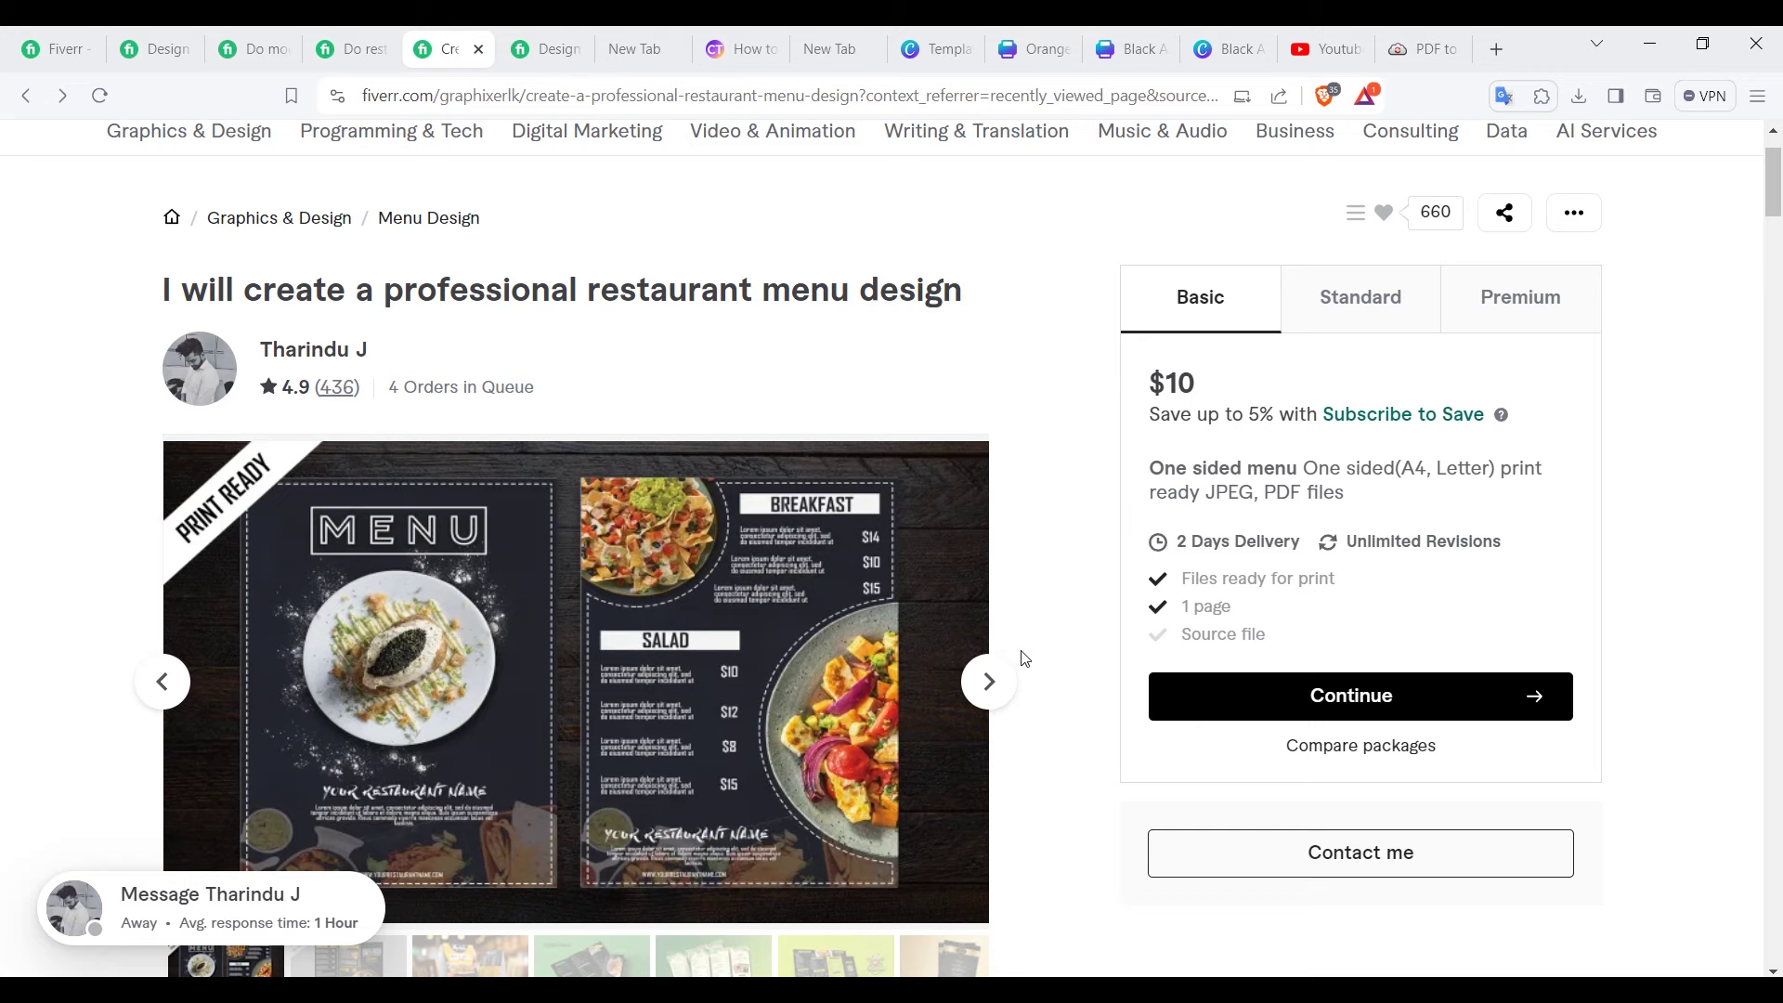
left_click(987, 685)
Step: Open Facebook from a new browser tab
left_click(1496, 48)
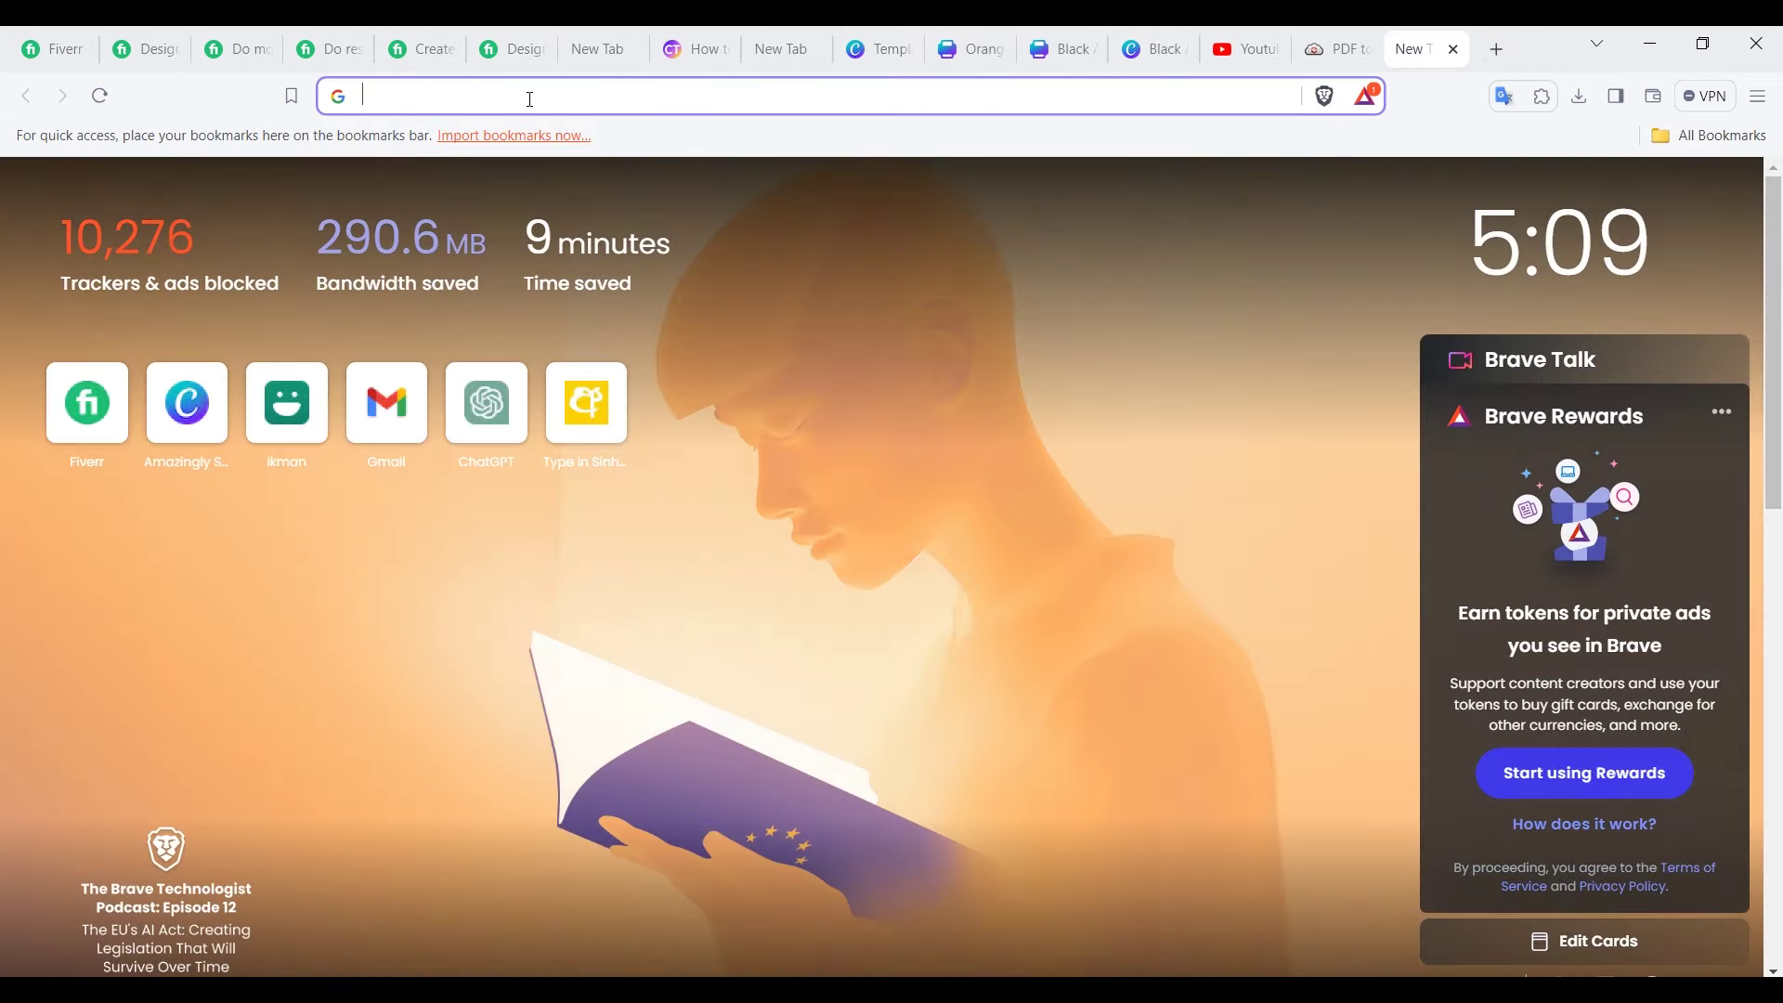
left_click(530, 100)
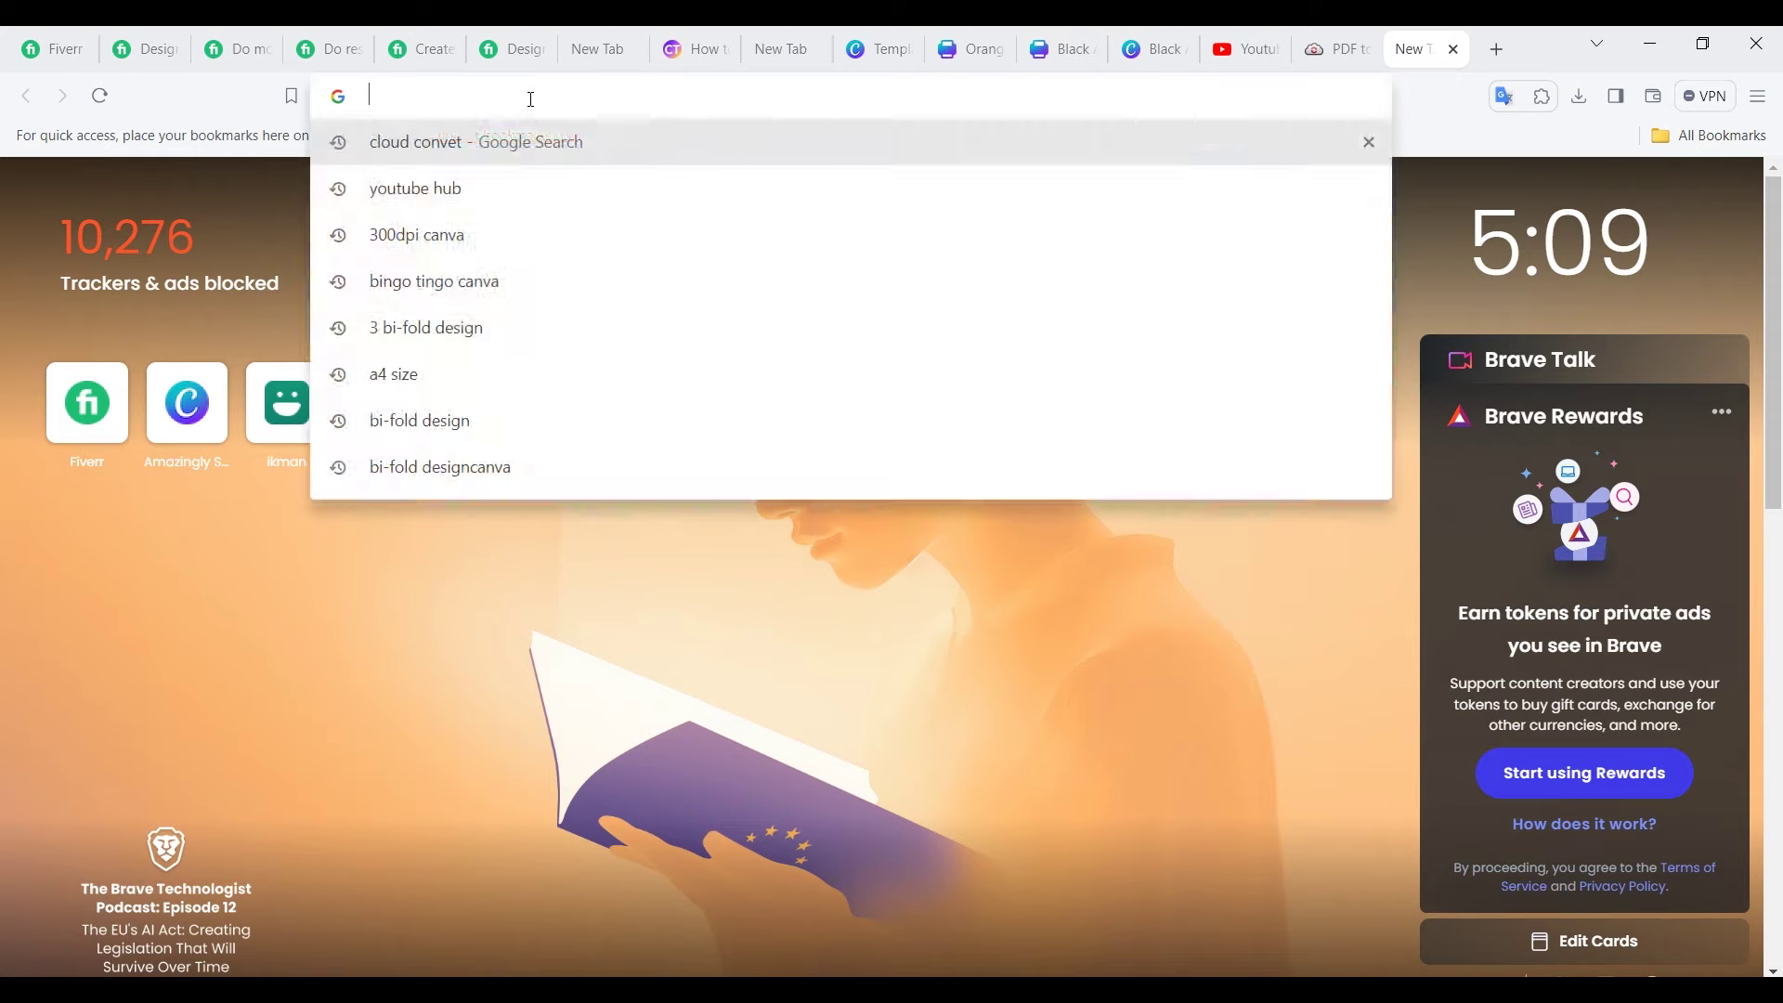
type("fa")
left_click(1245, 48)
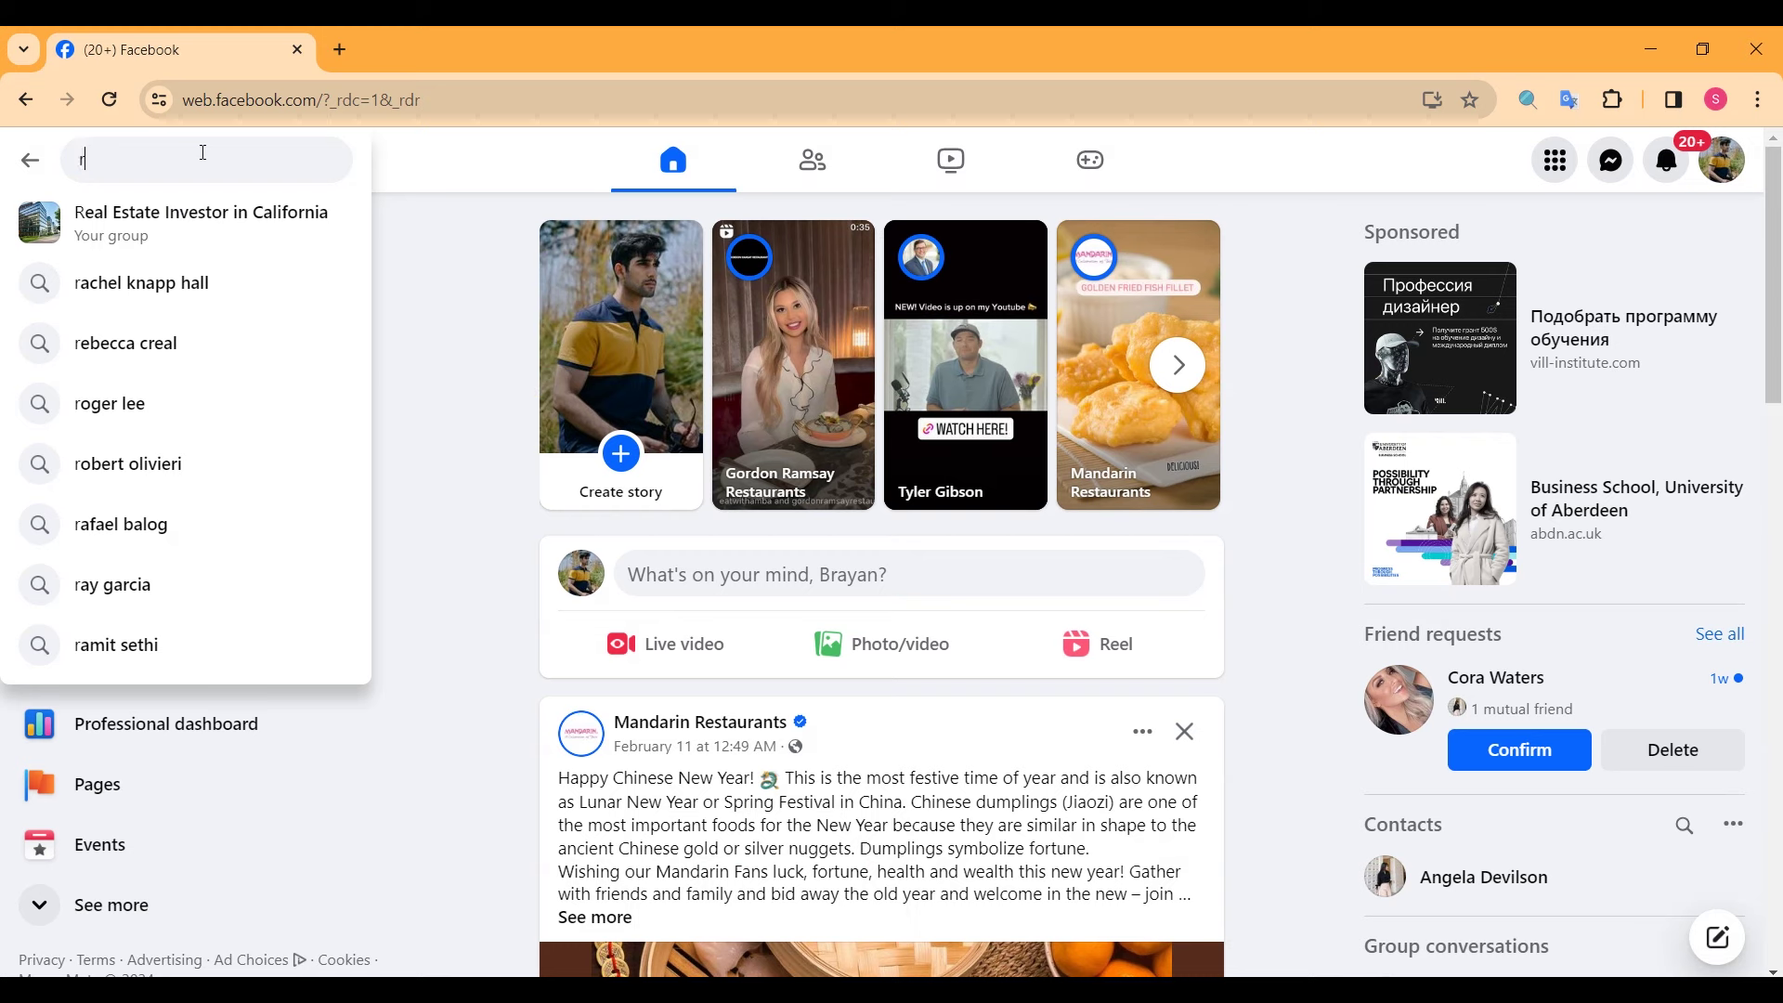
Step: Search Facebook for "restaurant" and filter the results to Pages located in Oakland, California
type("restaurant")
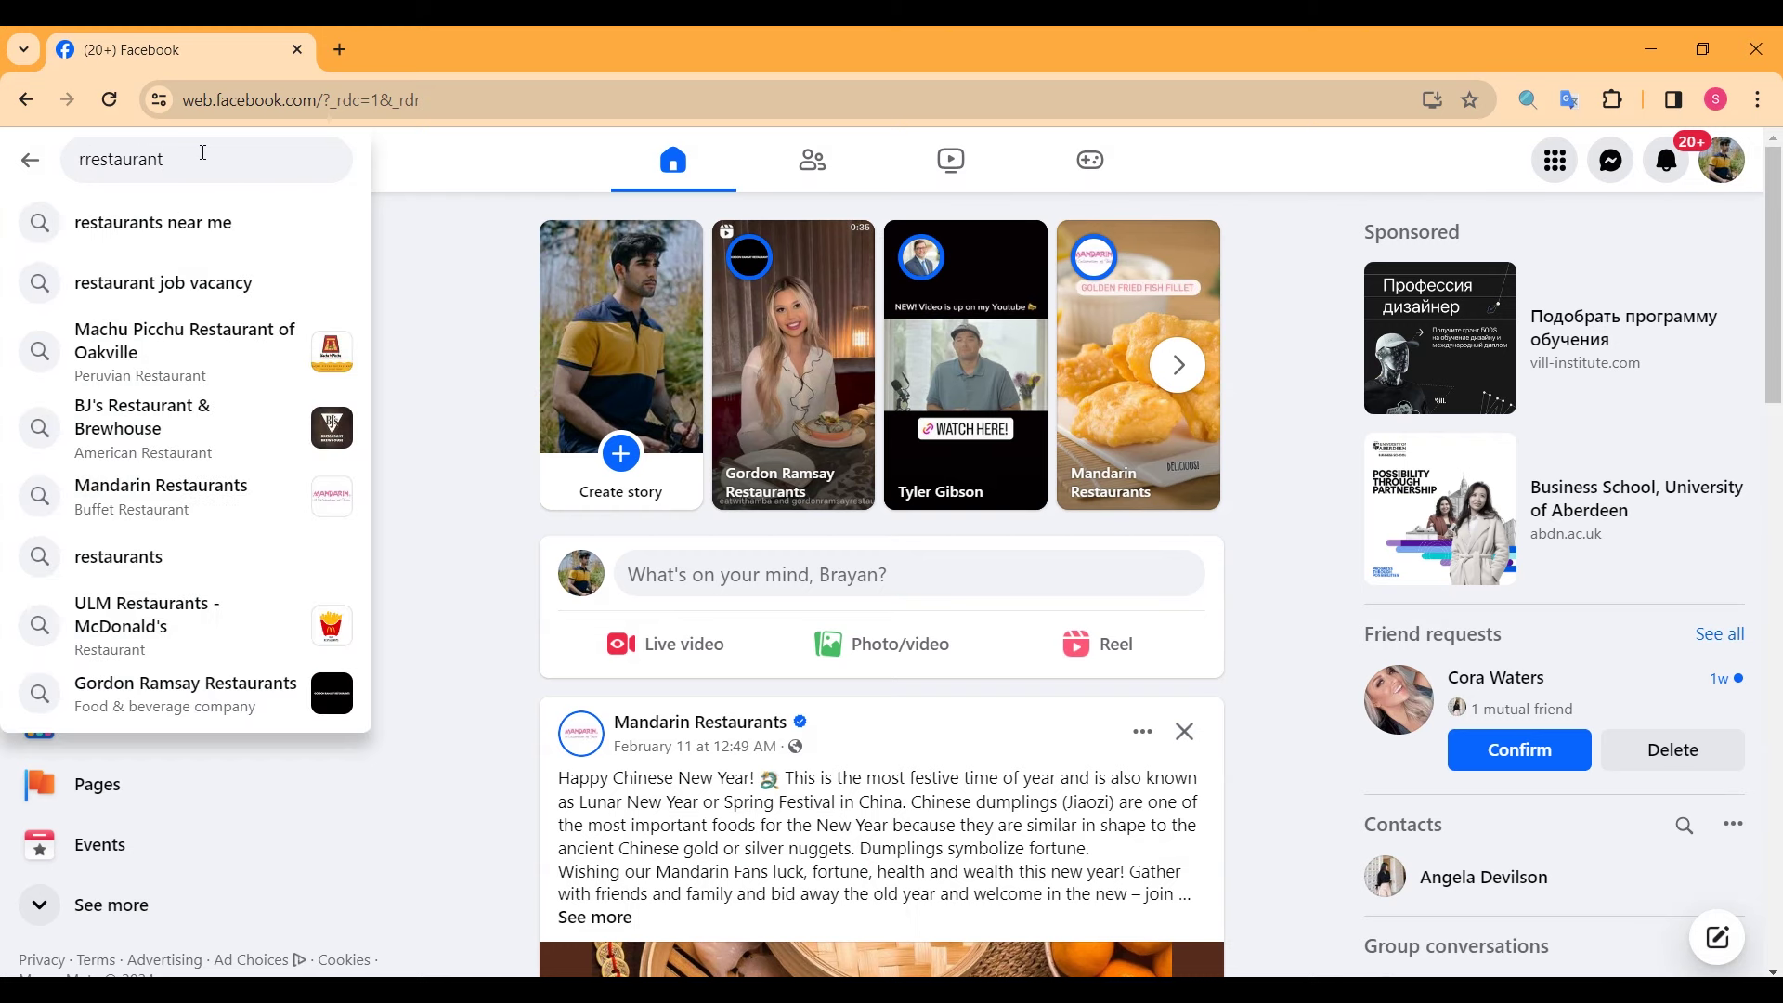
left_click(86, 159)
key("BackSpace")
key("Return")
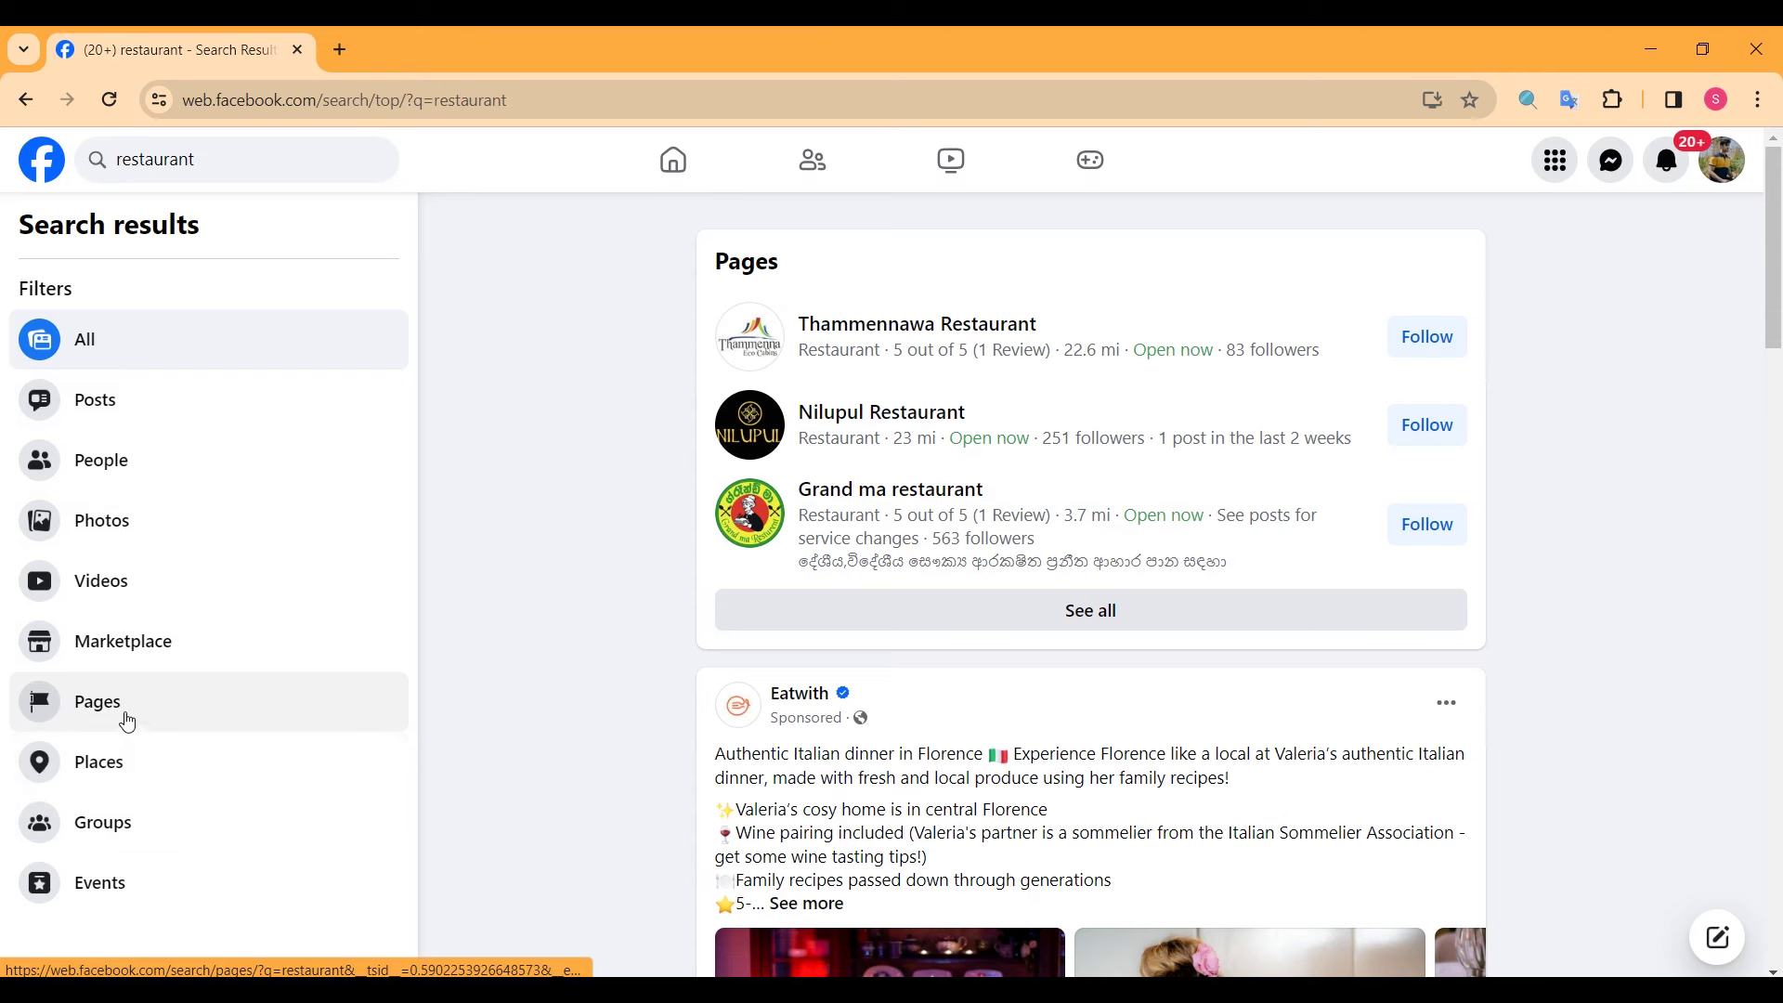
left_click(118, 715)
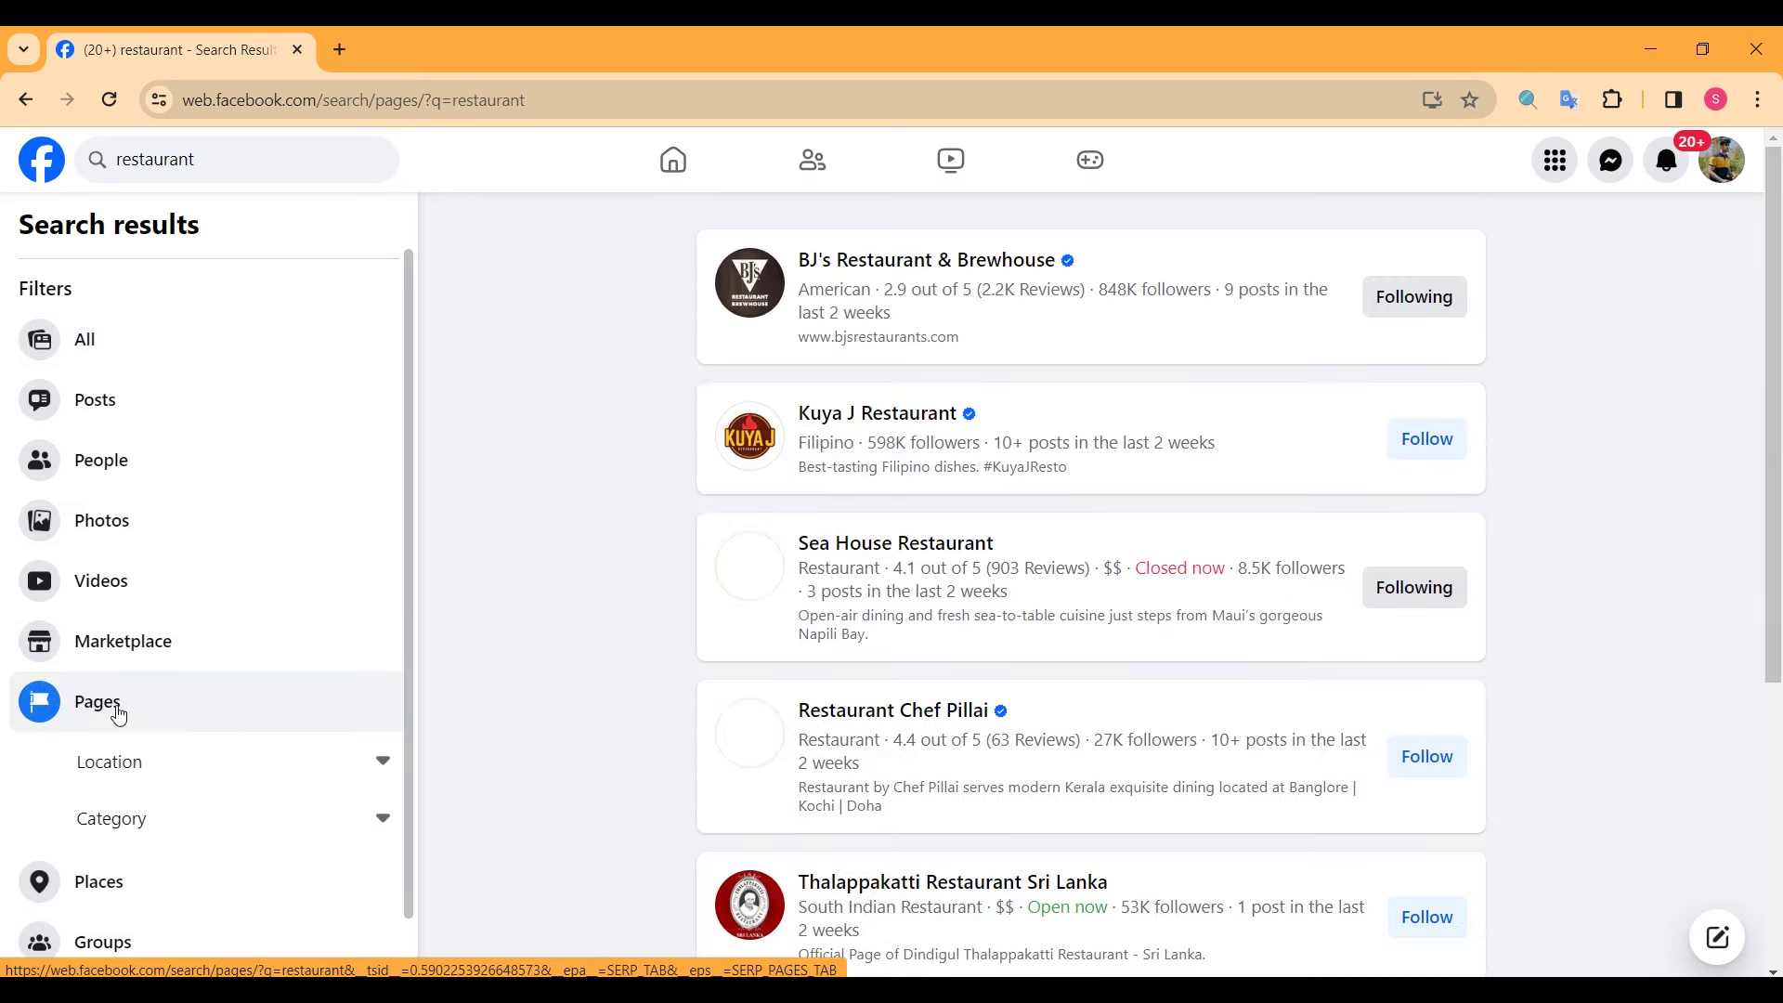
left_click(364, 759)
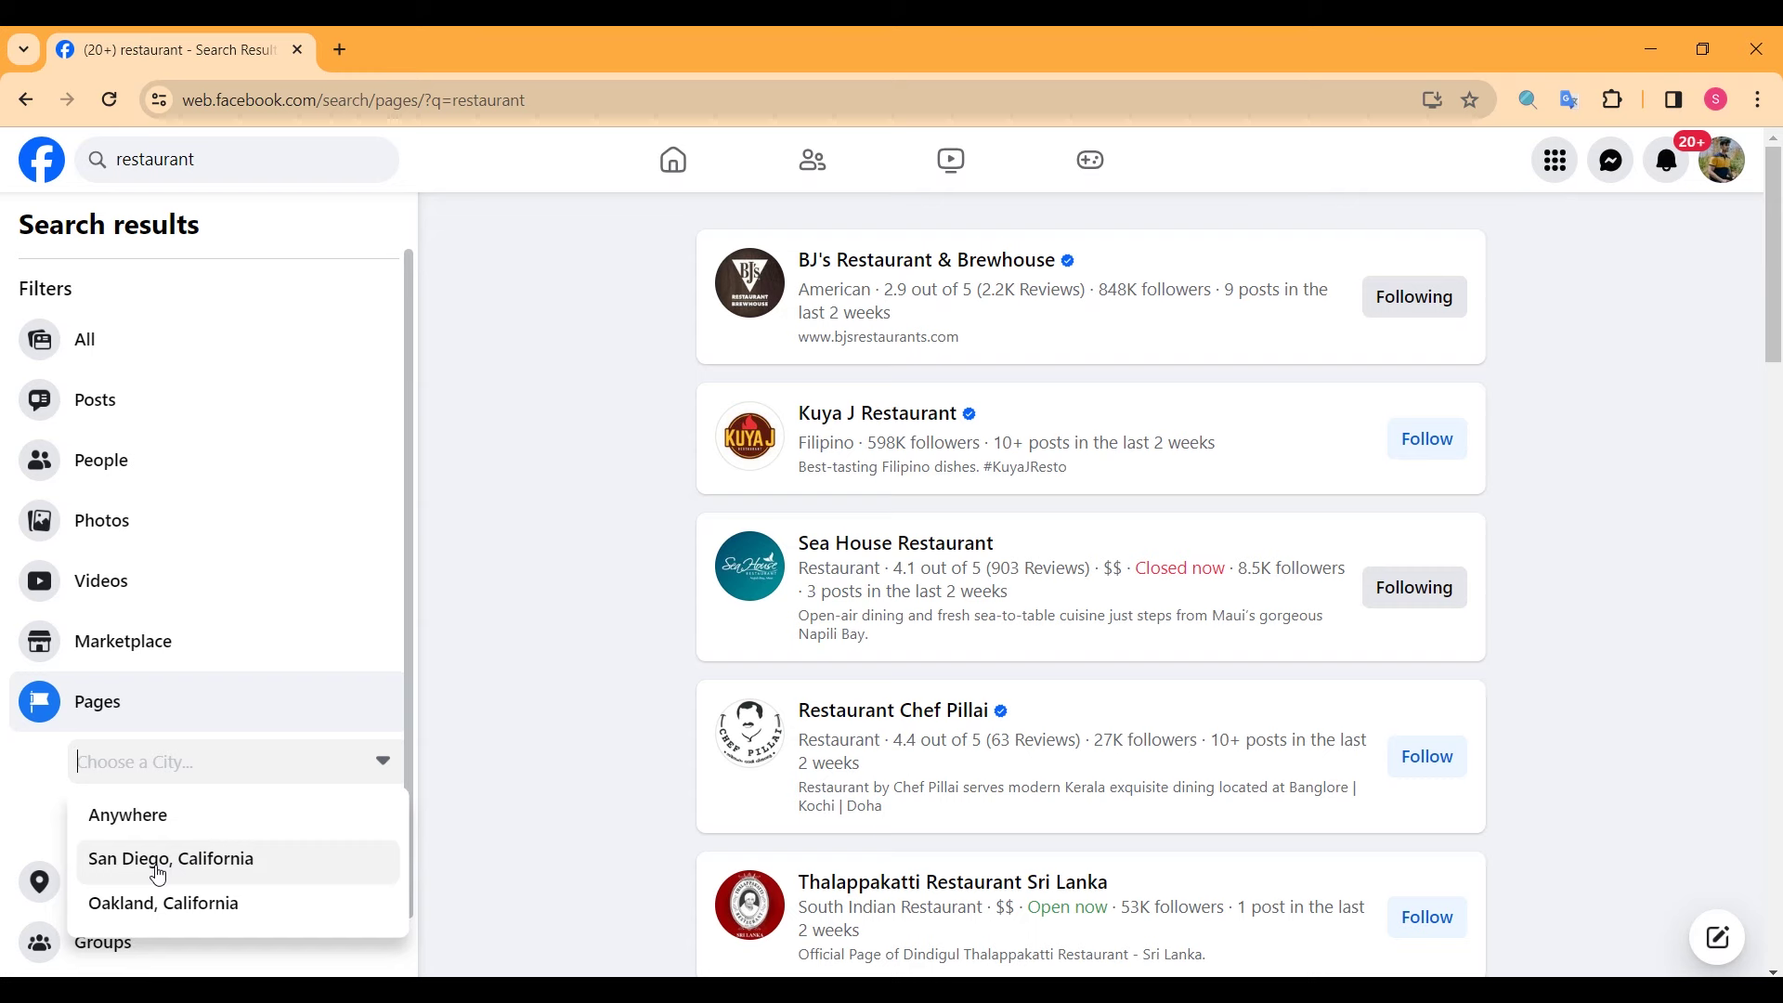
left_click(149, 905)
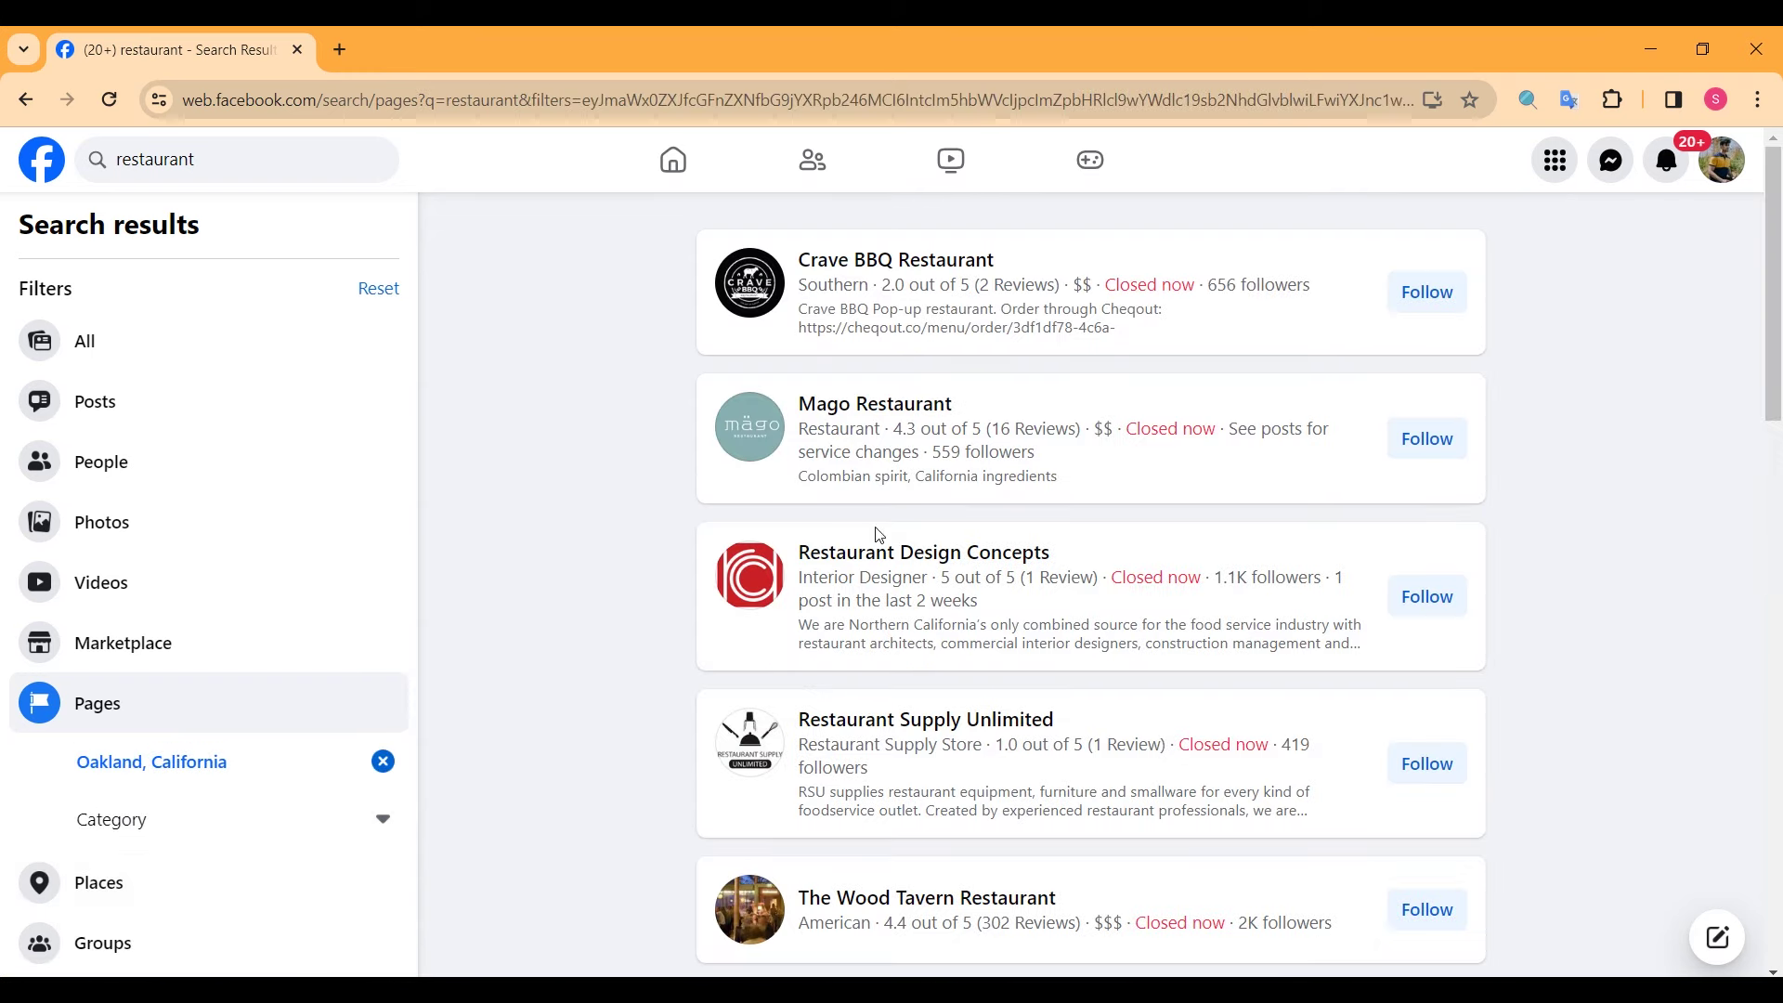
Step: Open the Asmara Restaurant page from the results, like it and look over its suggested pages, intro and posts
scroll(1132, 497, "down", 6)
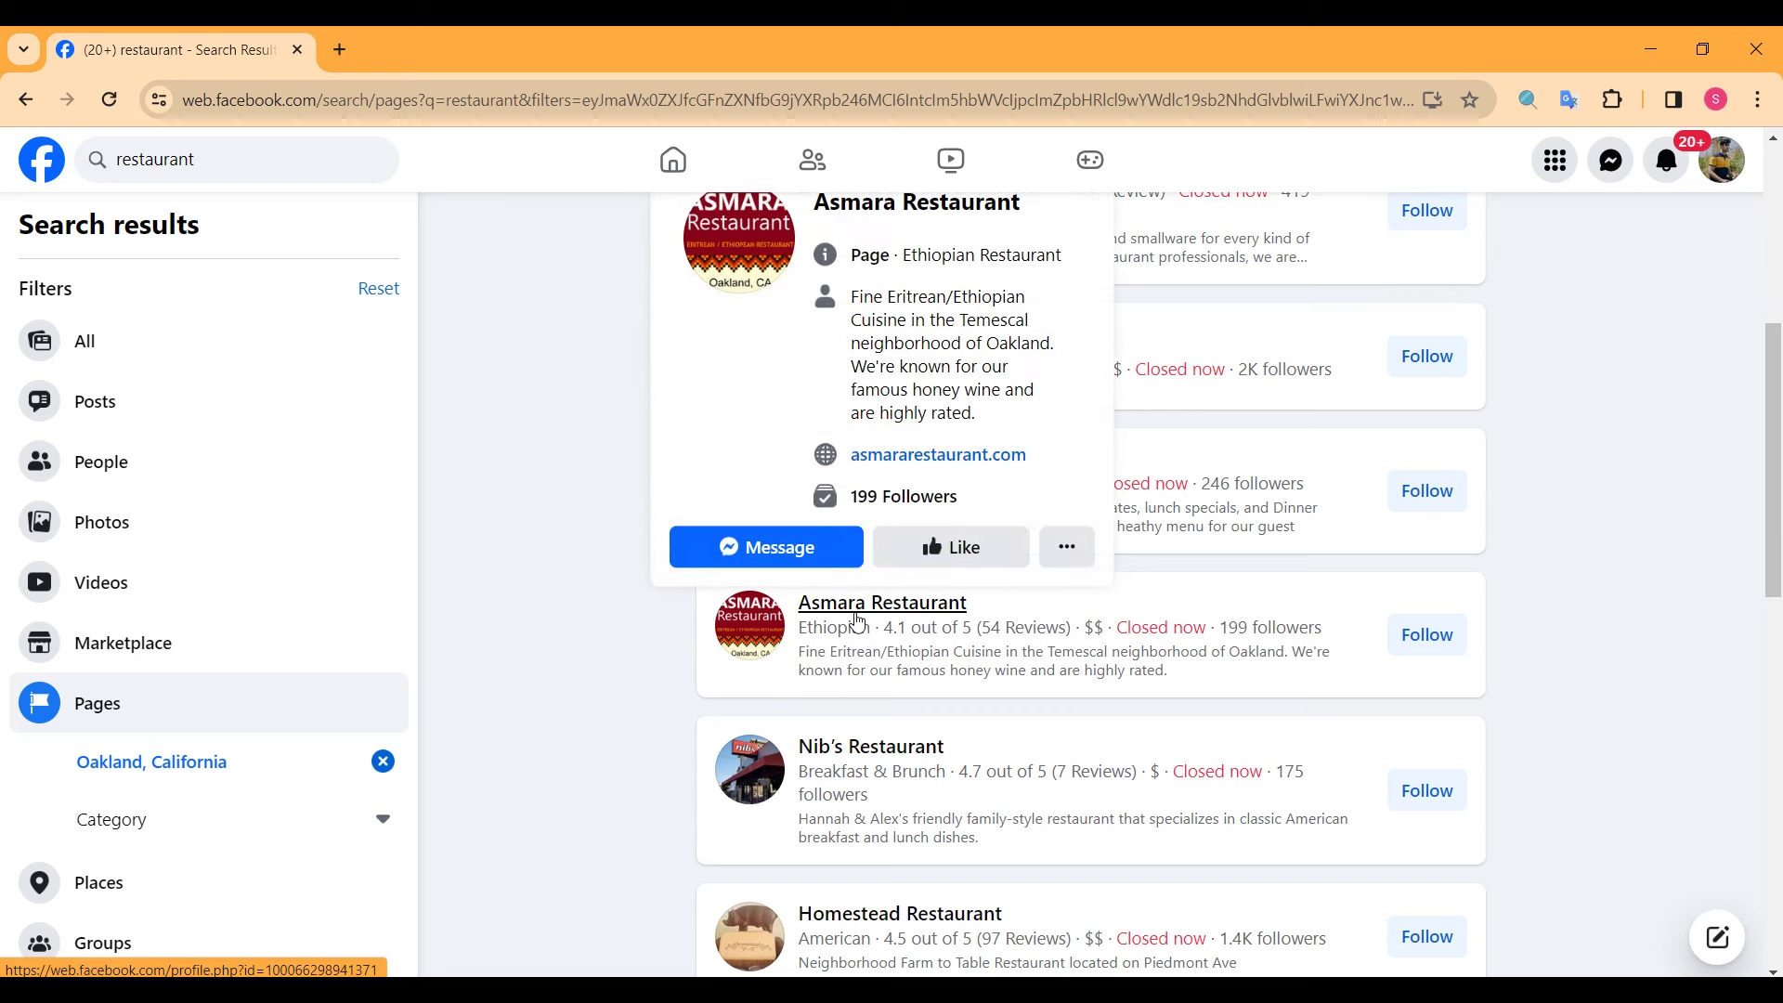
left_click(858, 620)
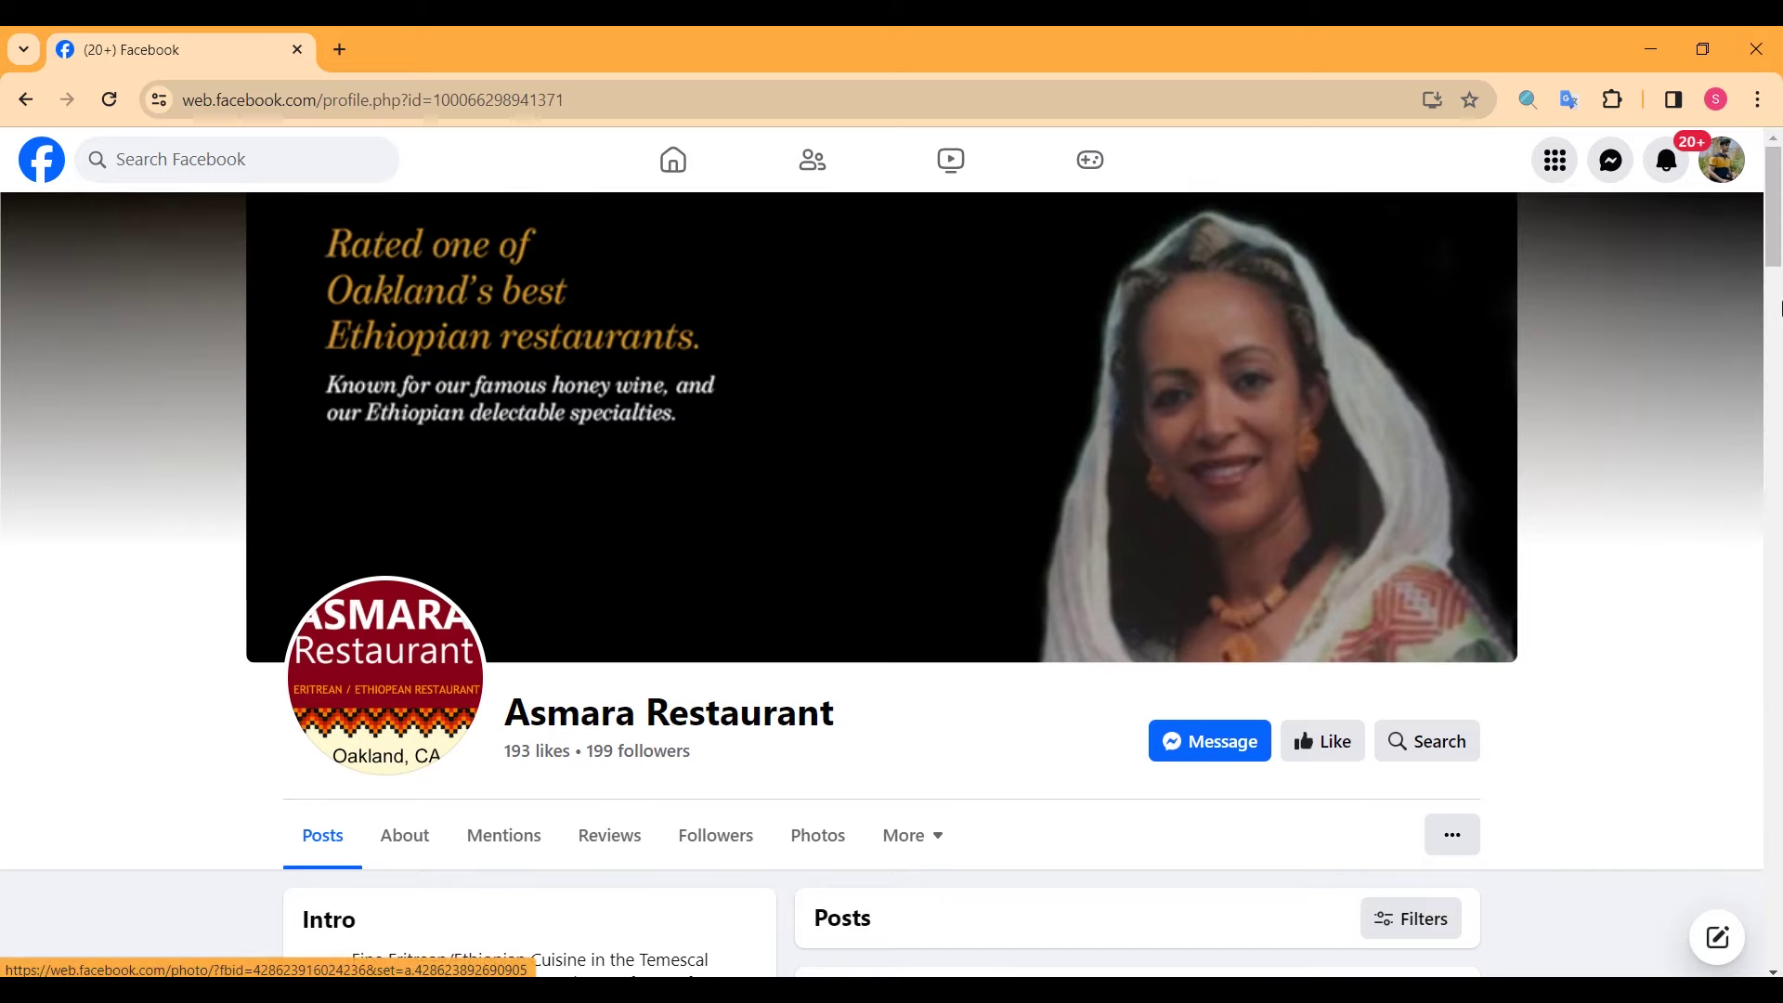
left_click_drag(1776, 218, 1780, 235)
left_click(1331, 414)
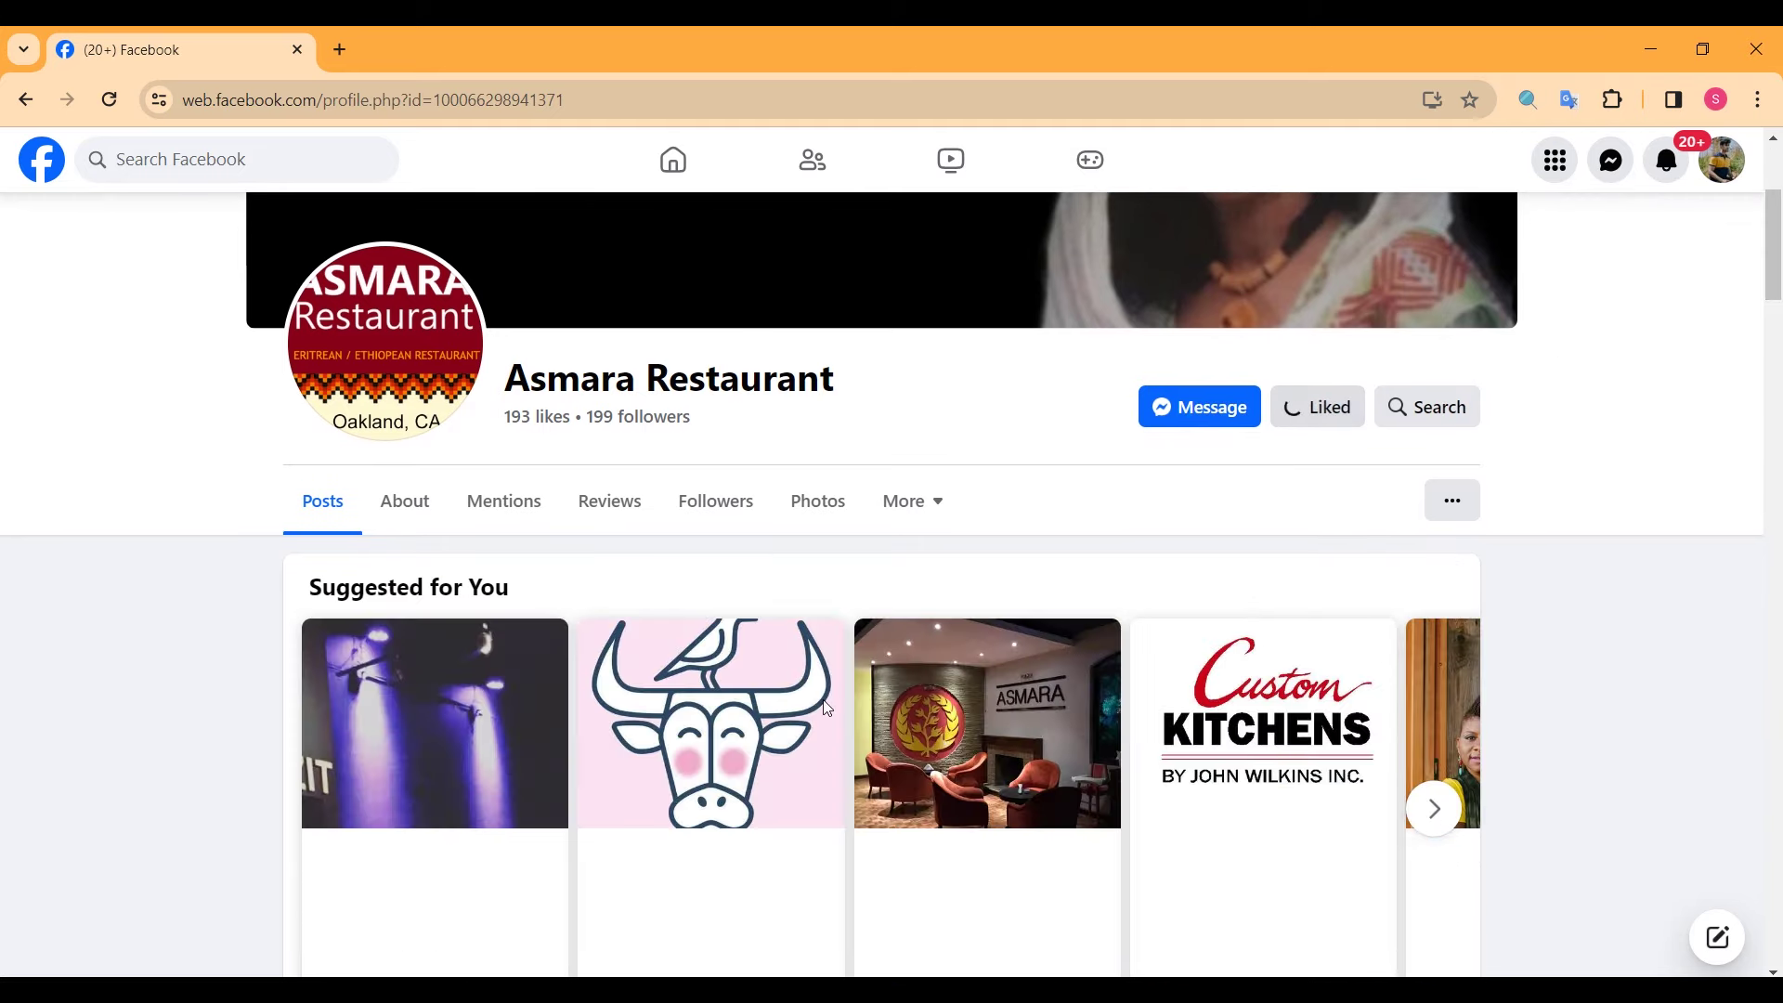
left_click_drag(1779, 263, 1779, 304)
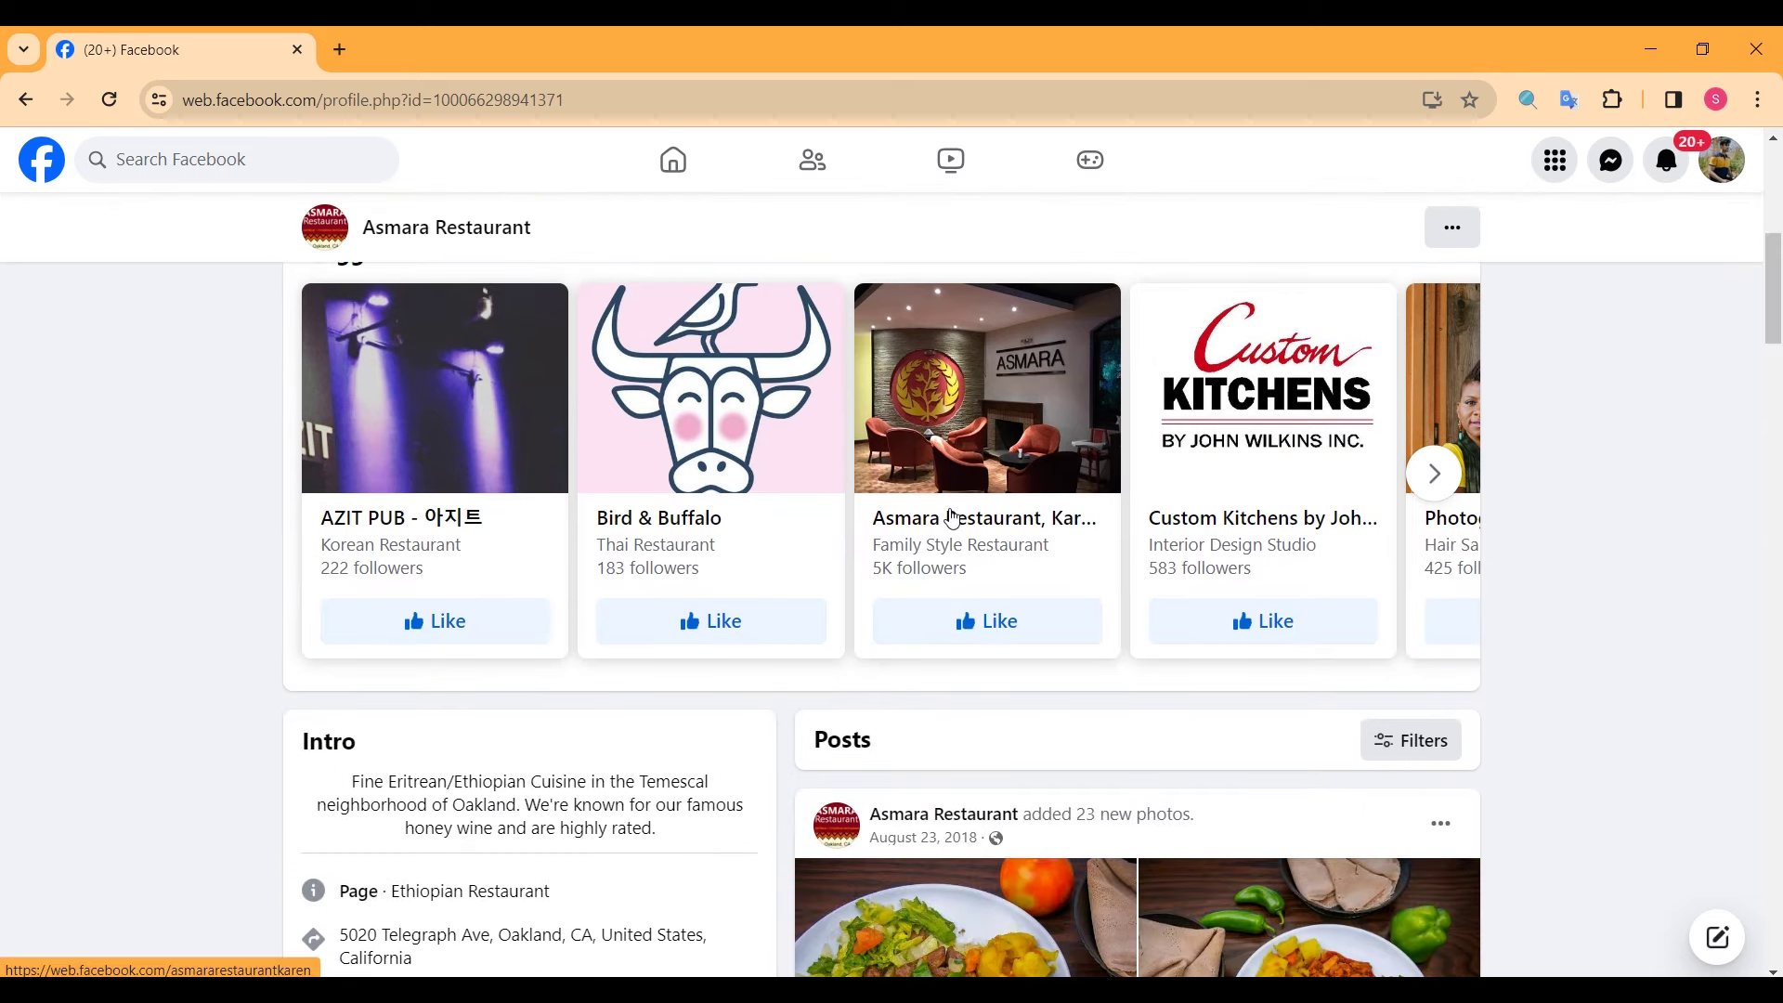
left_click_drag(1774, 271, 1780, 217)
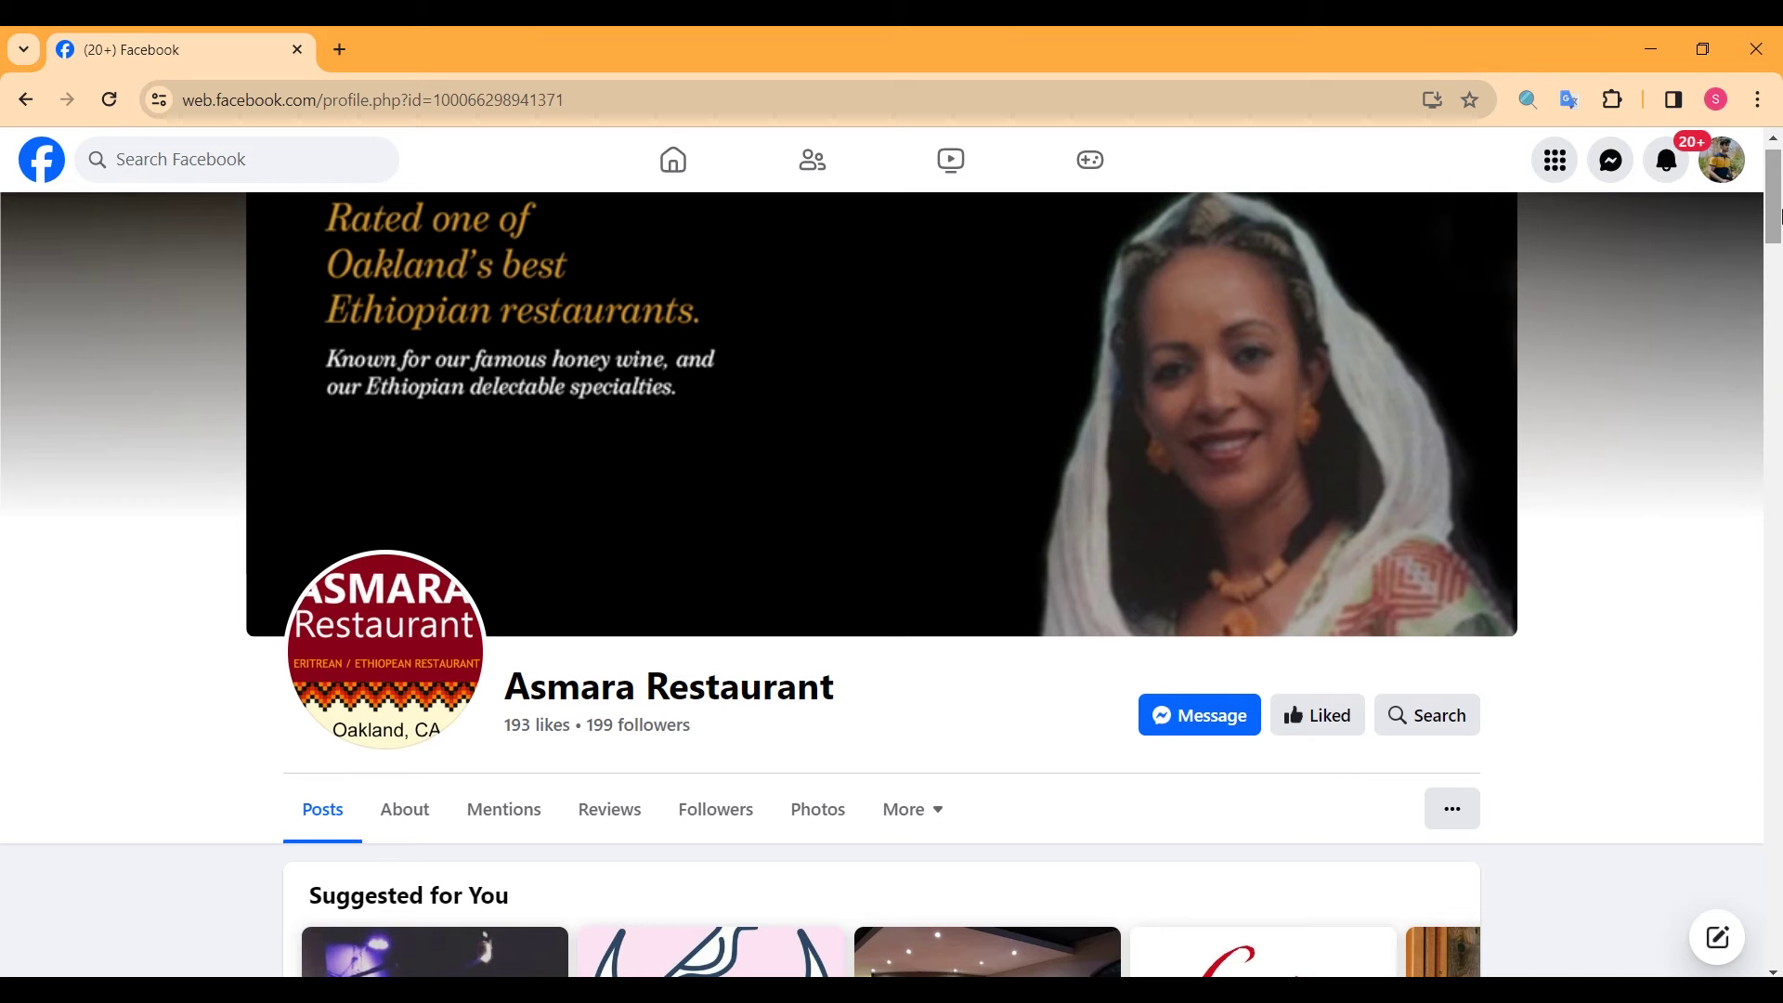
Step: Leave the Facebook window and view the video list of the Youtube Hub channel on YouTube
left_click(1657, 39)
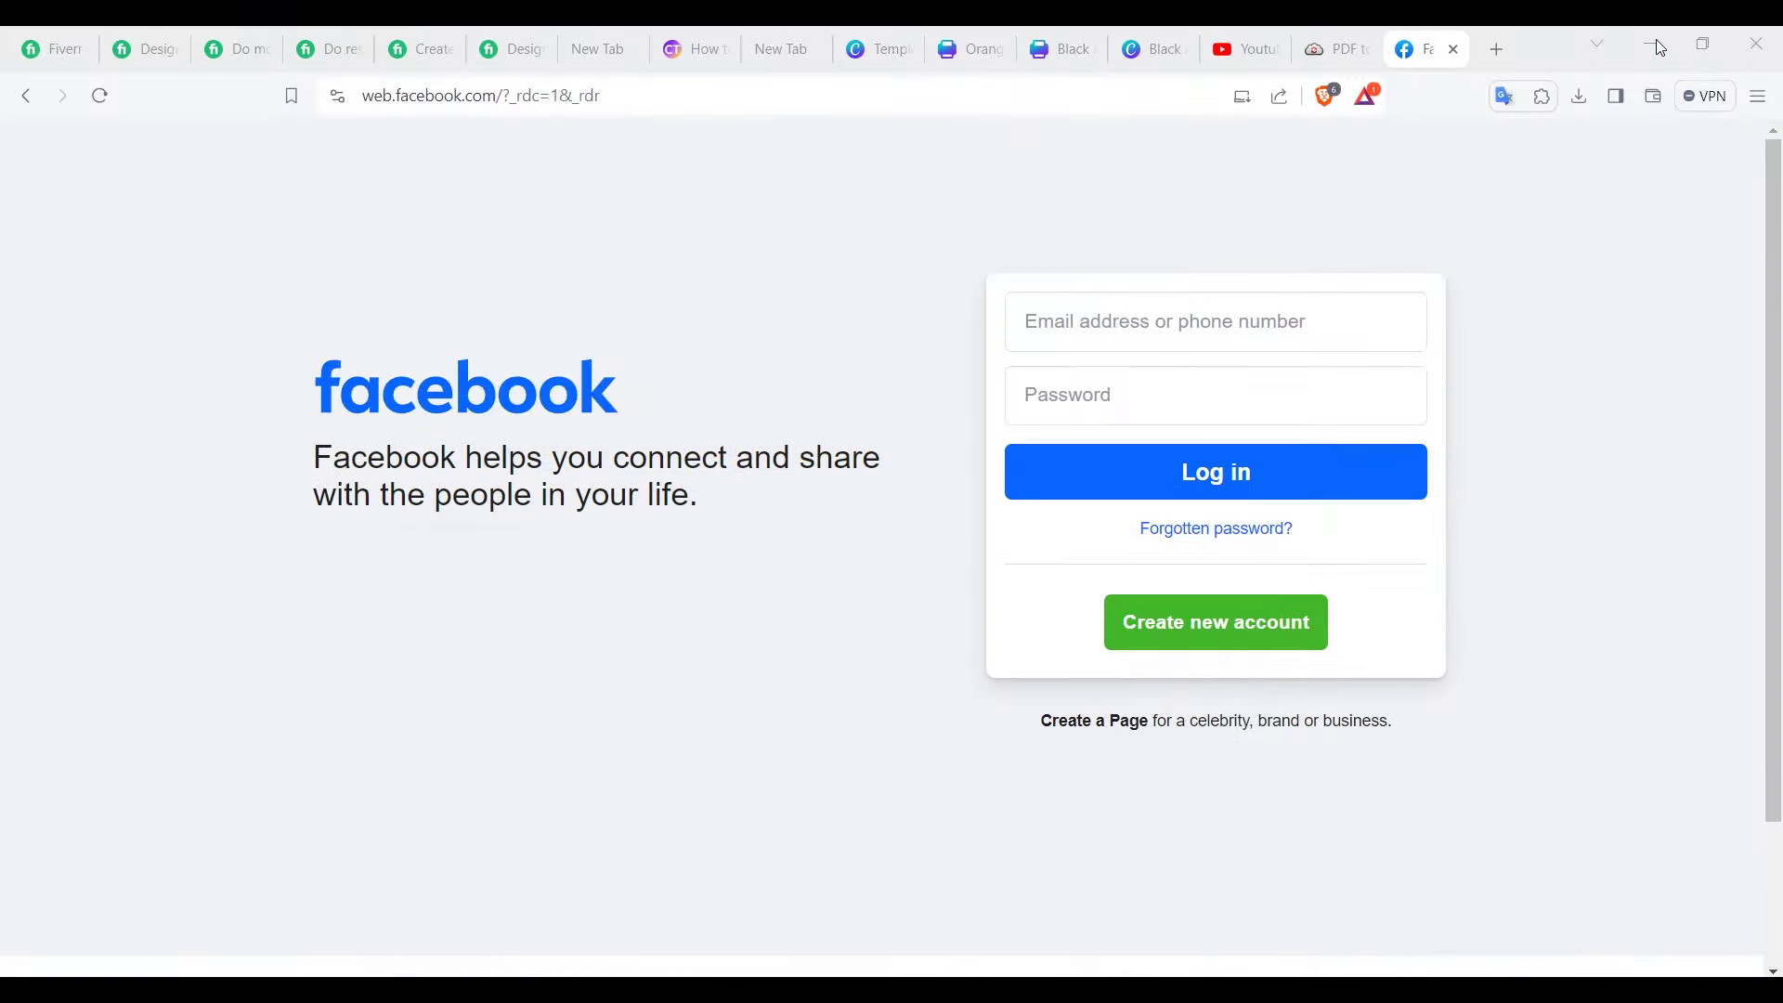
left_click(1245, 48)
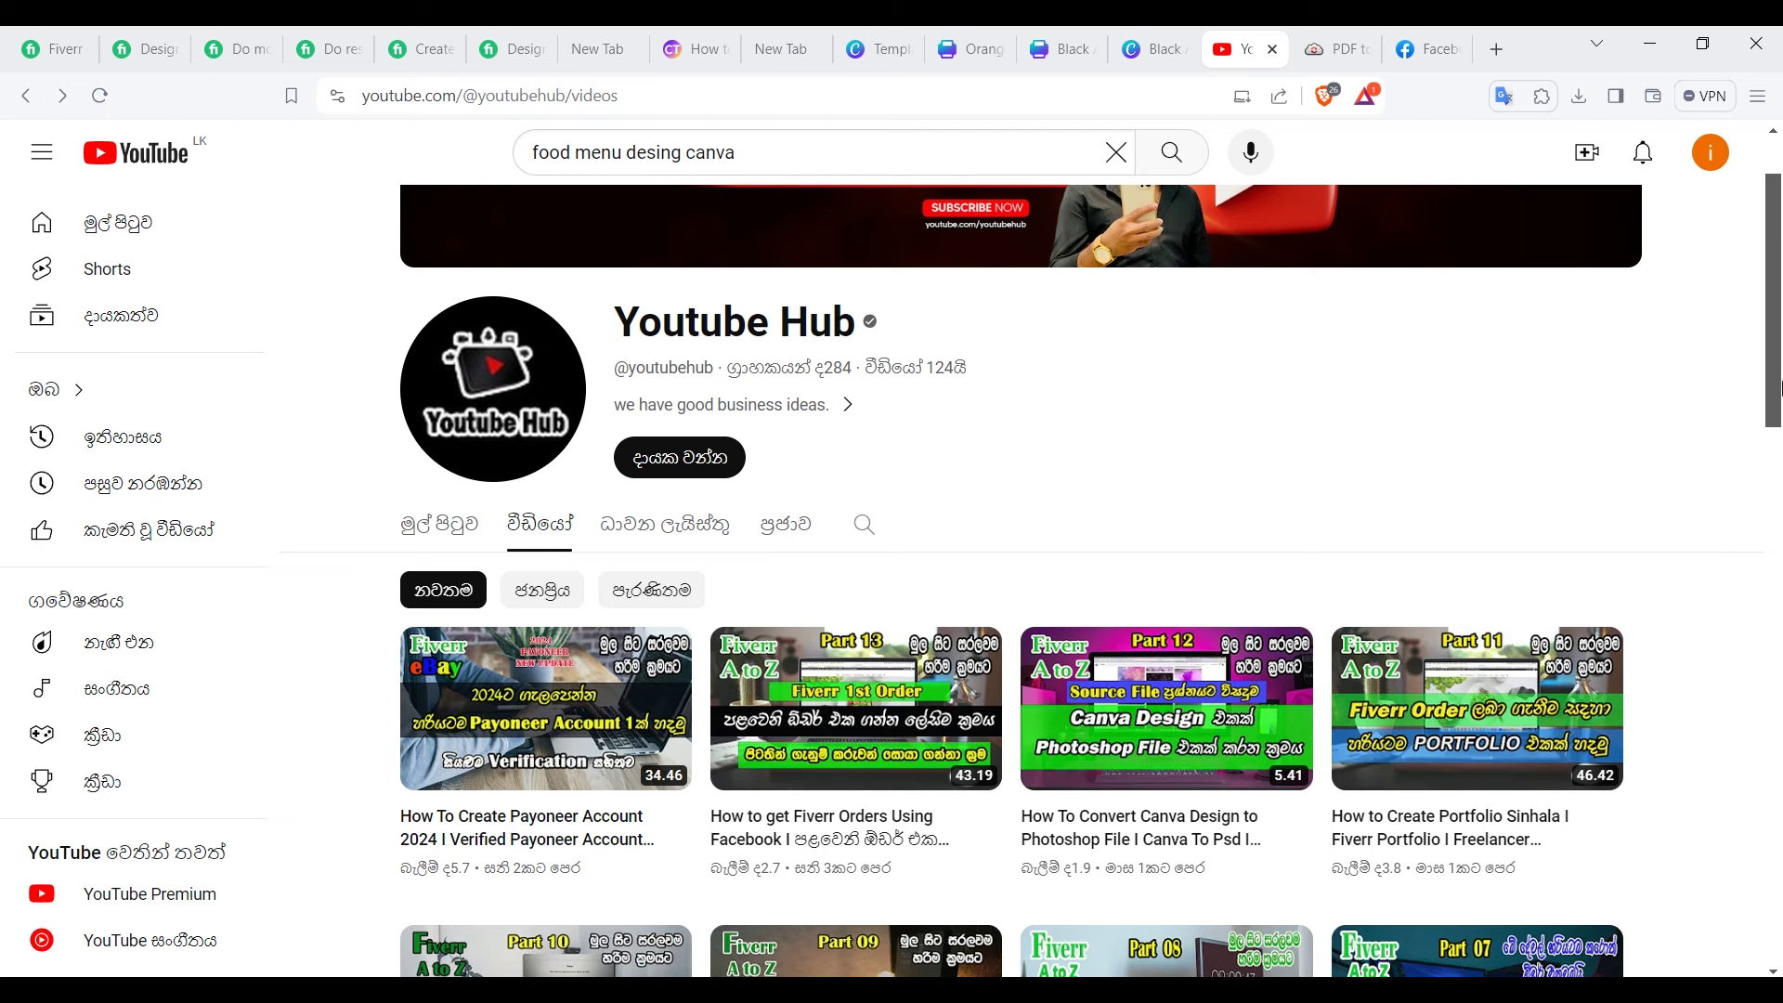
scroll(1779, 389, "up", 2)
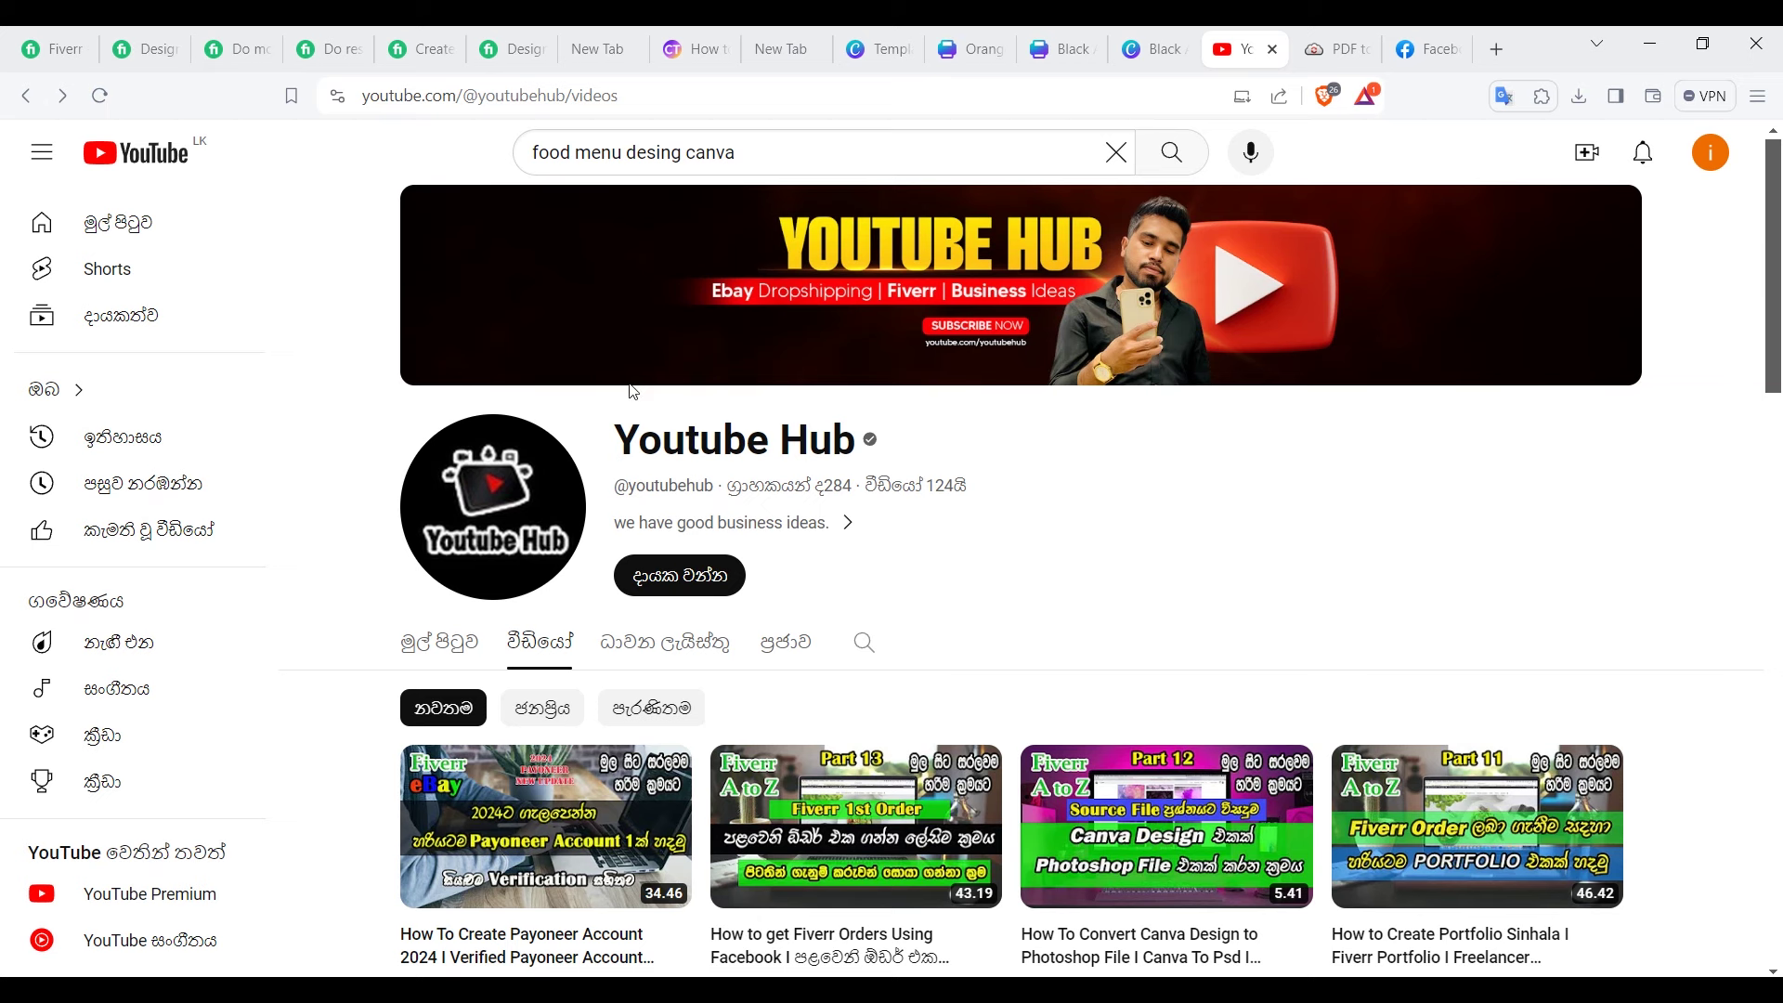
Step: Open the Fiverr gig for salon, spa, gym and food price lists and read its description, including the Behance work link
left_click(51, 48)
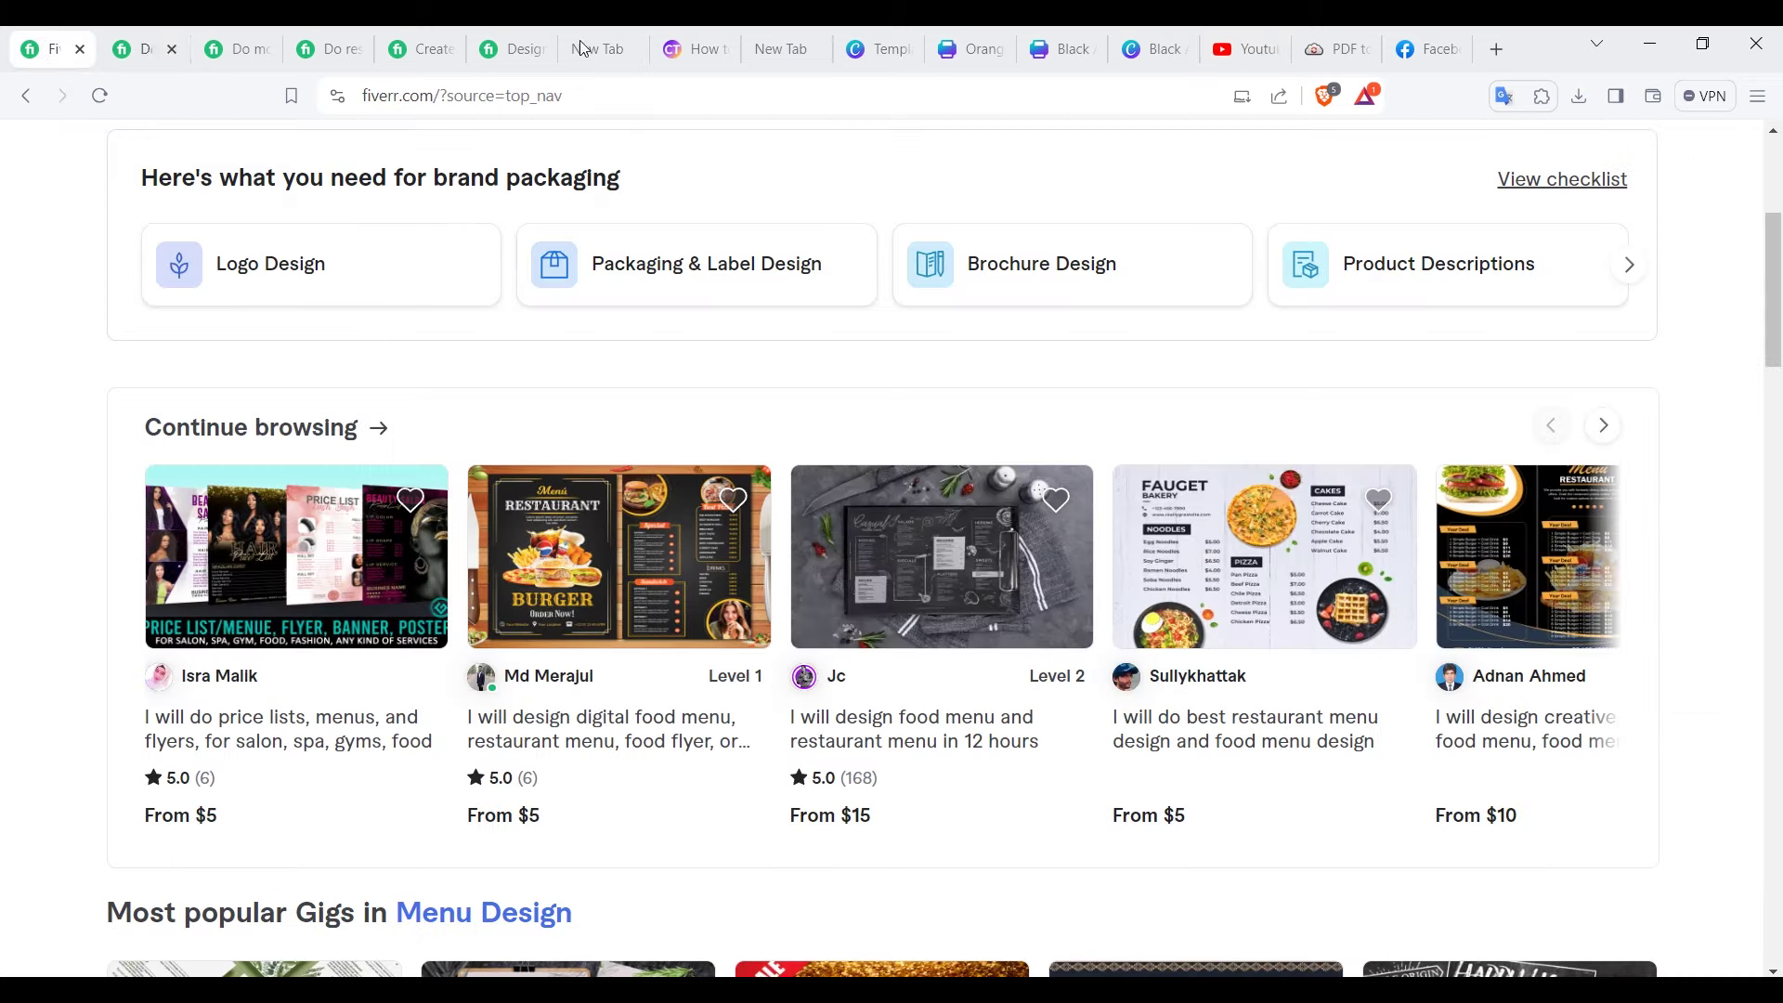
left_click(297, 668)
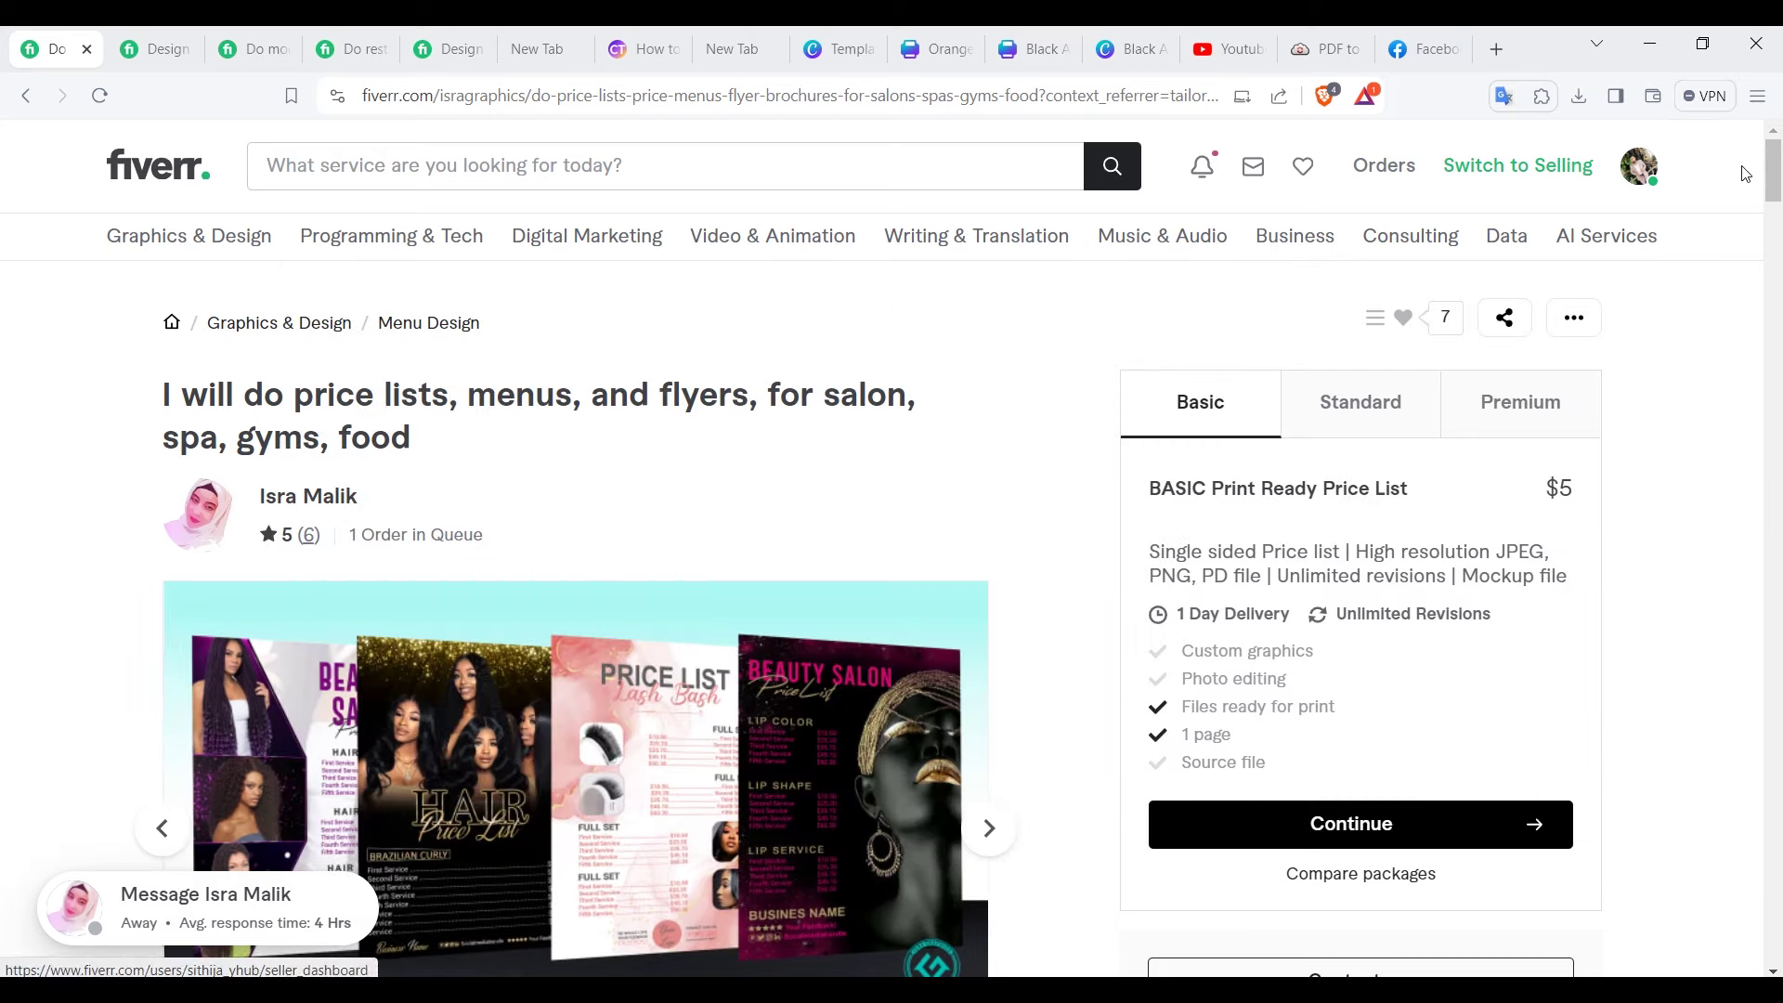
left_click_drag(1774, 170, 1776, 258)
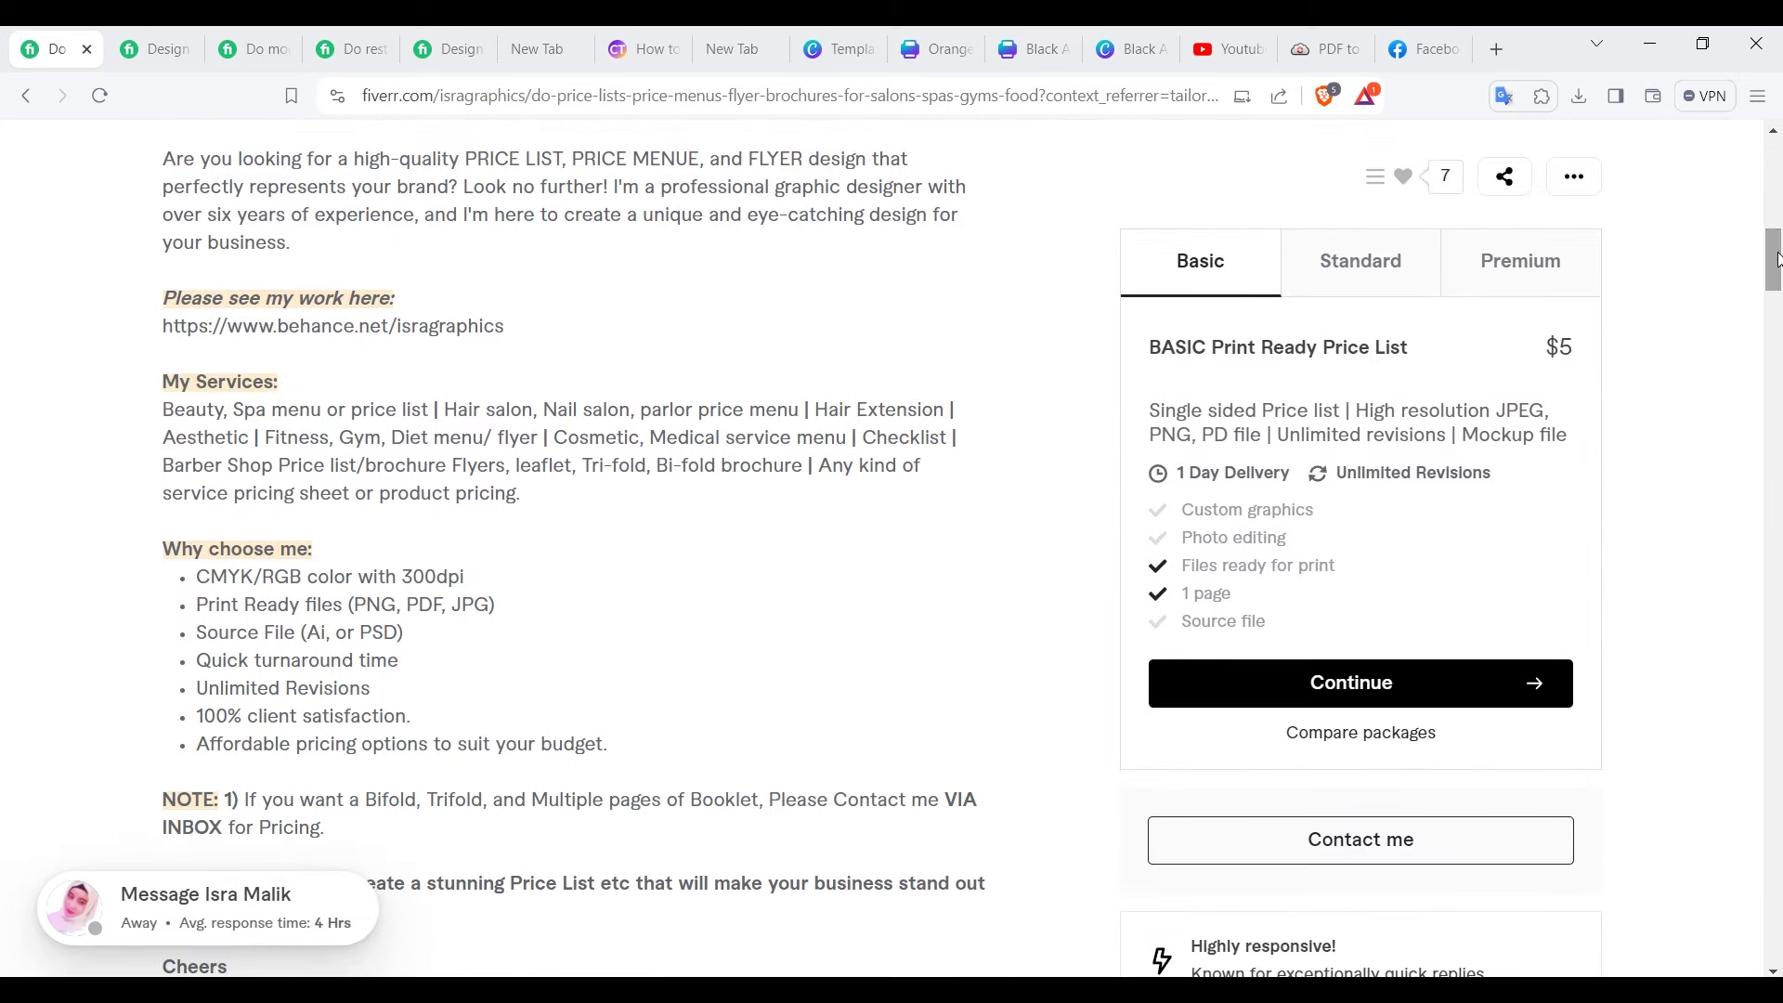
left_click_drag(509, 326, 148, 316)
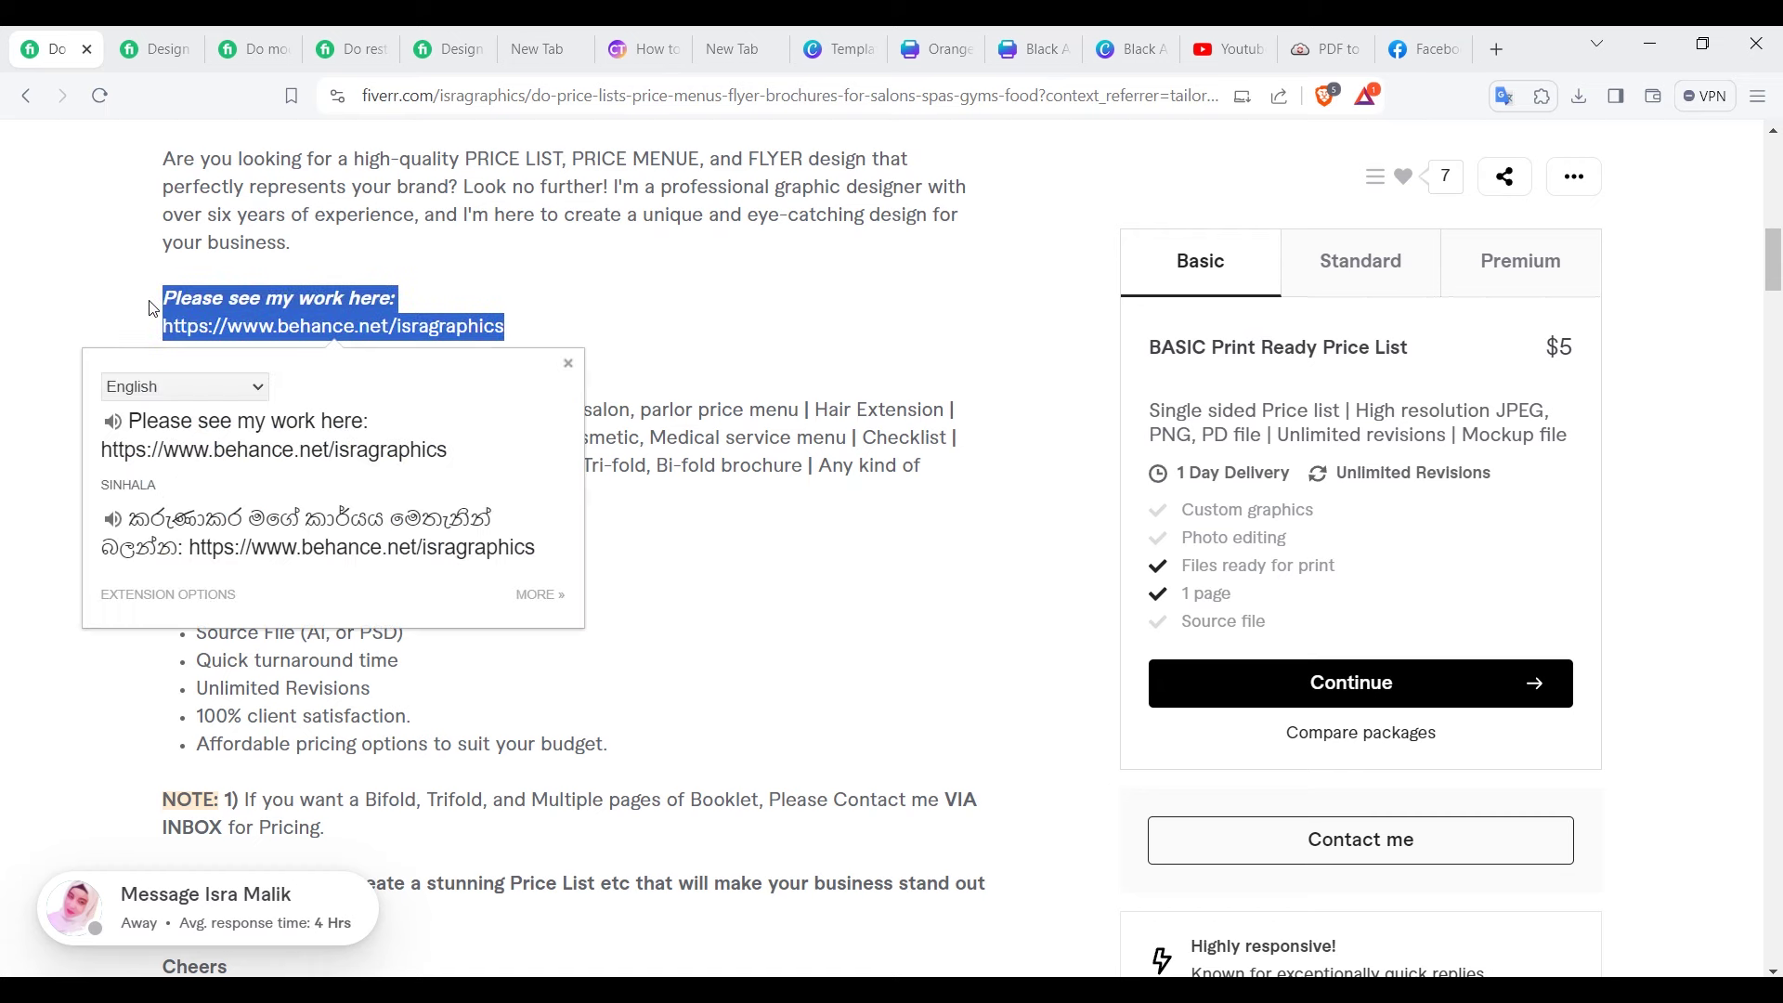
left_click(457, 279)
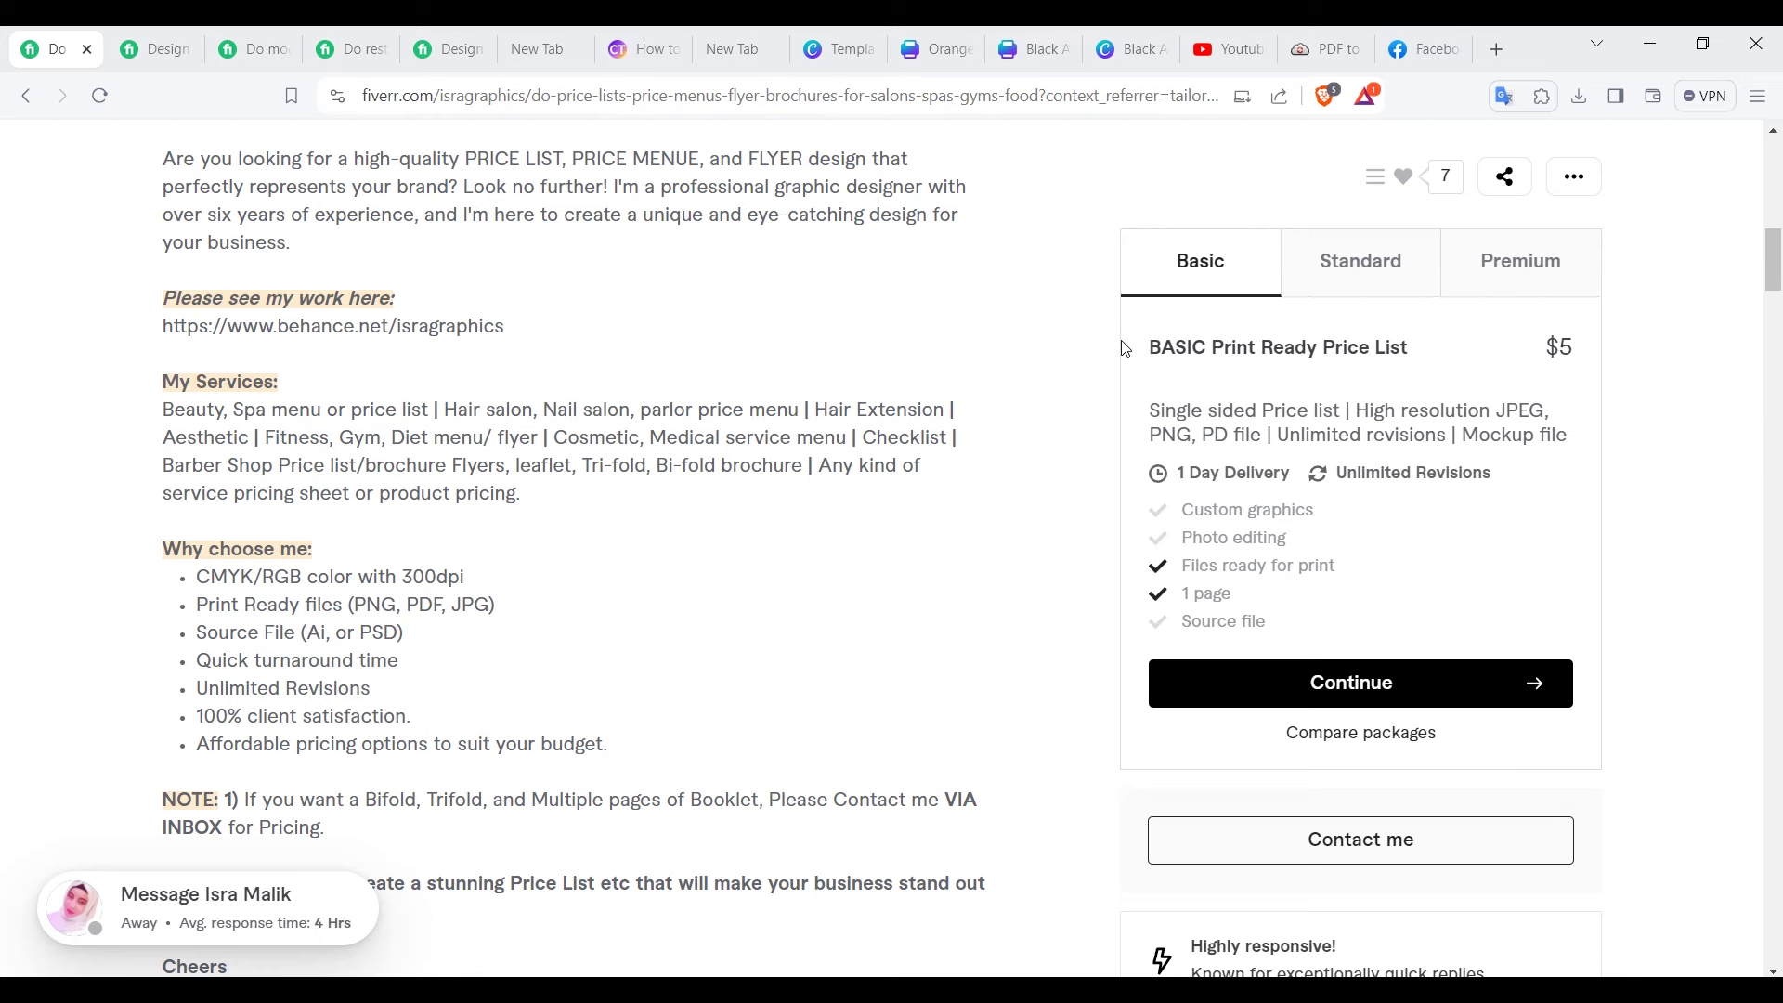
Step: Review the price list gig's seller profile and portfolio, and return to the Fiverr home page
left_click_drag(1776, 240, 1776, 297)
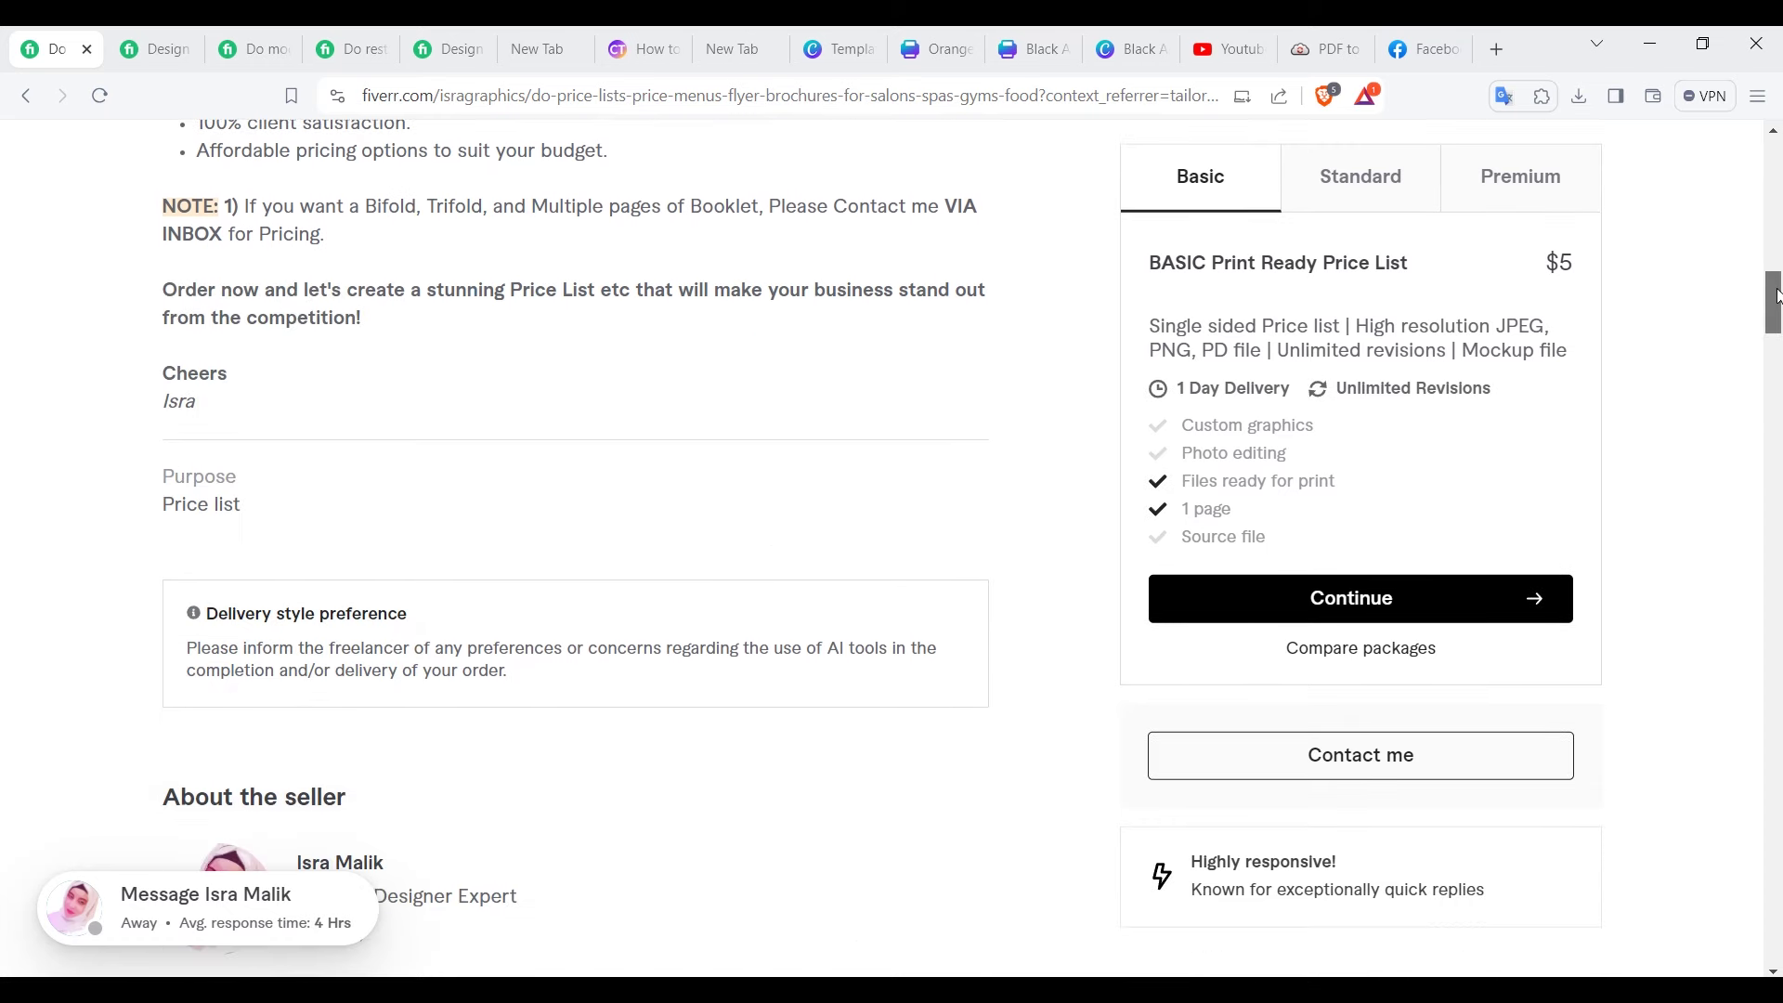
left_click_drag(1776, 297, 1776, 389)
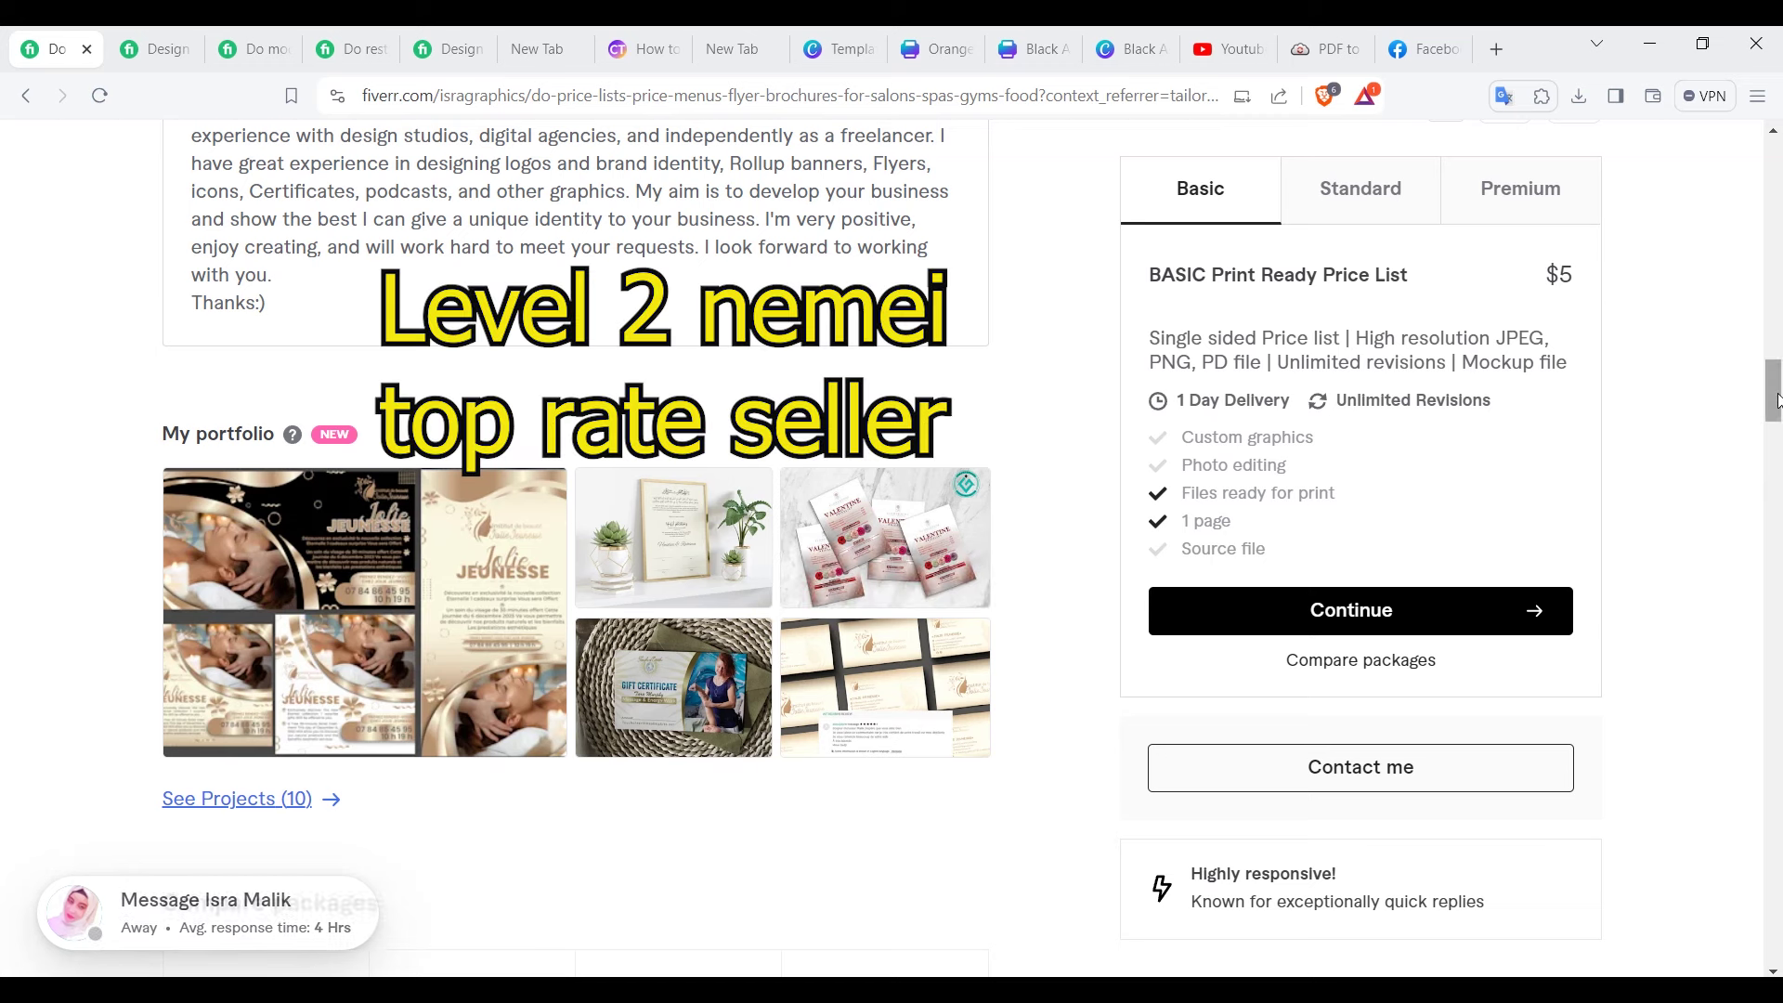
left_click_drag(1776, 404, 1753, 239)
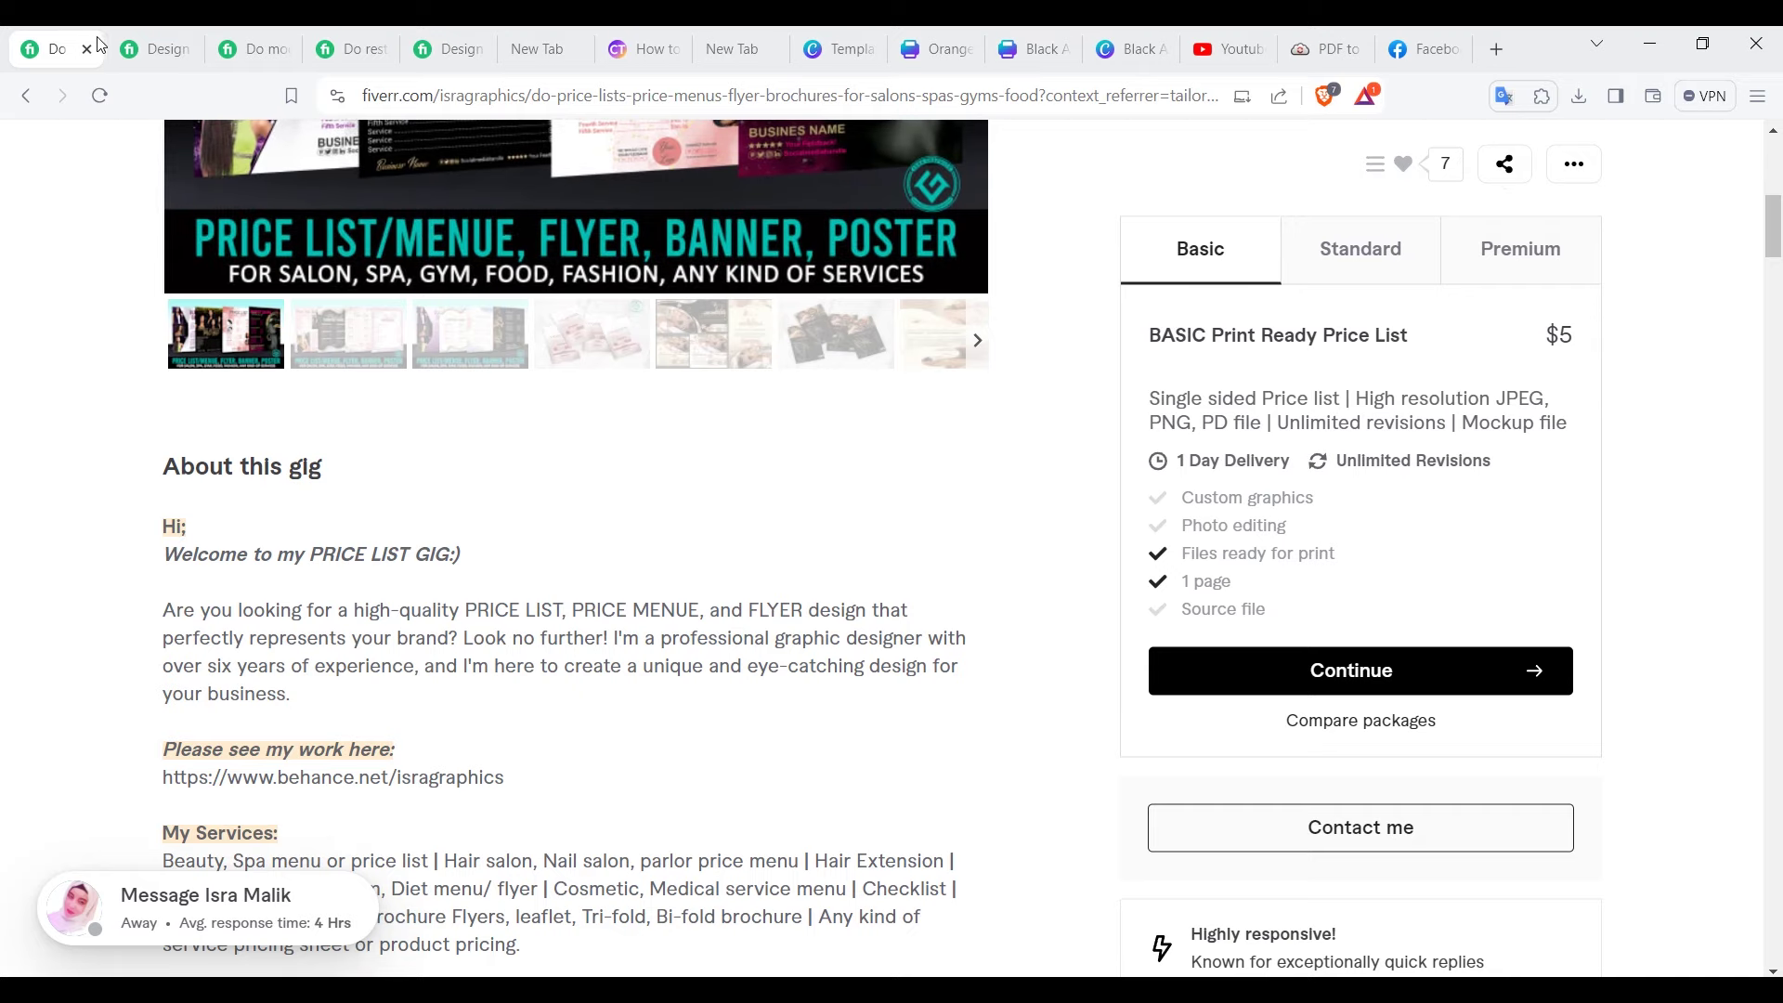
scroll(158, 186, "up", 8)
left_click(156, 182)
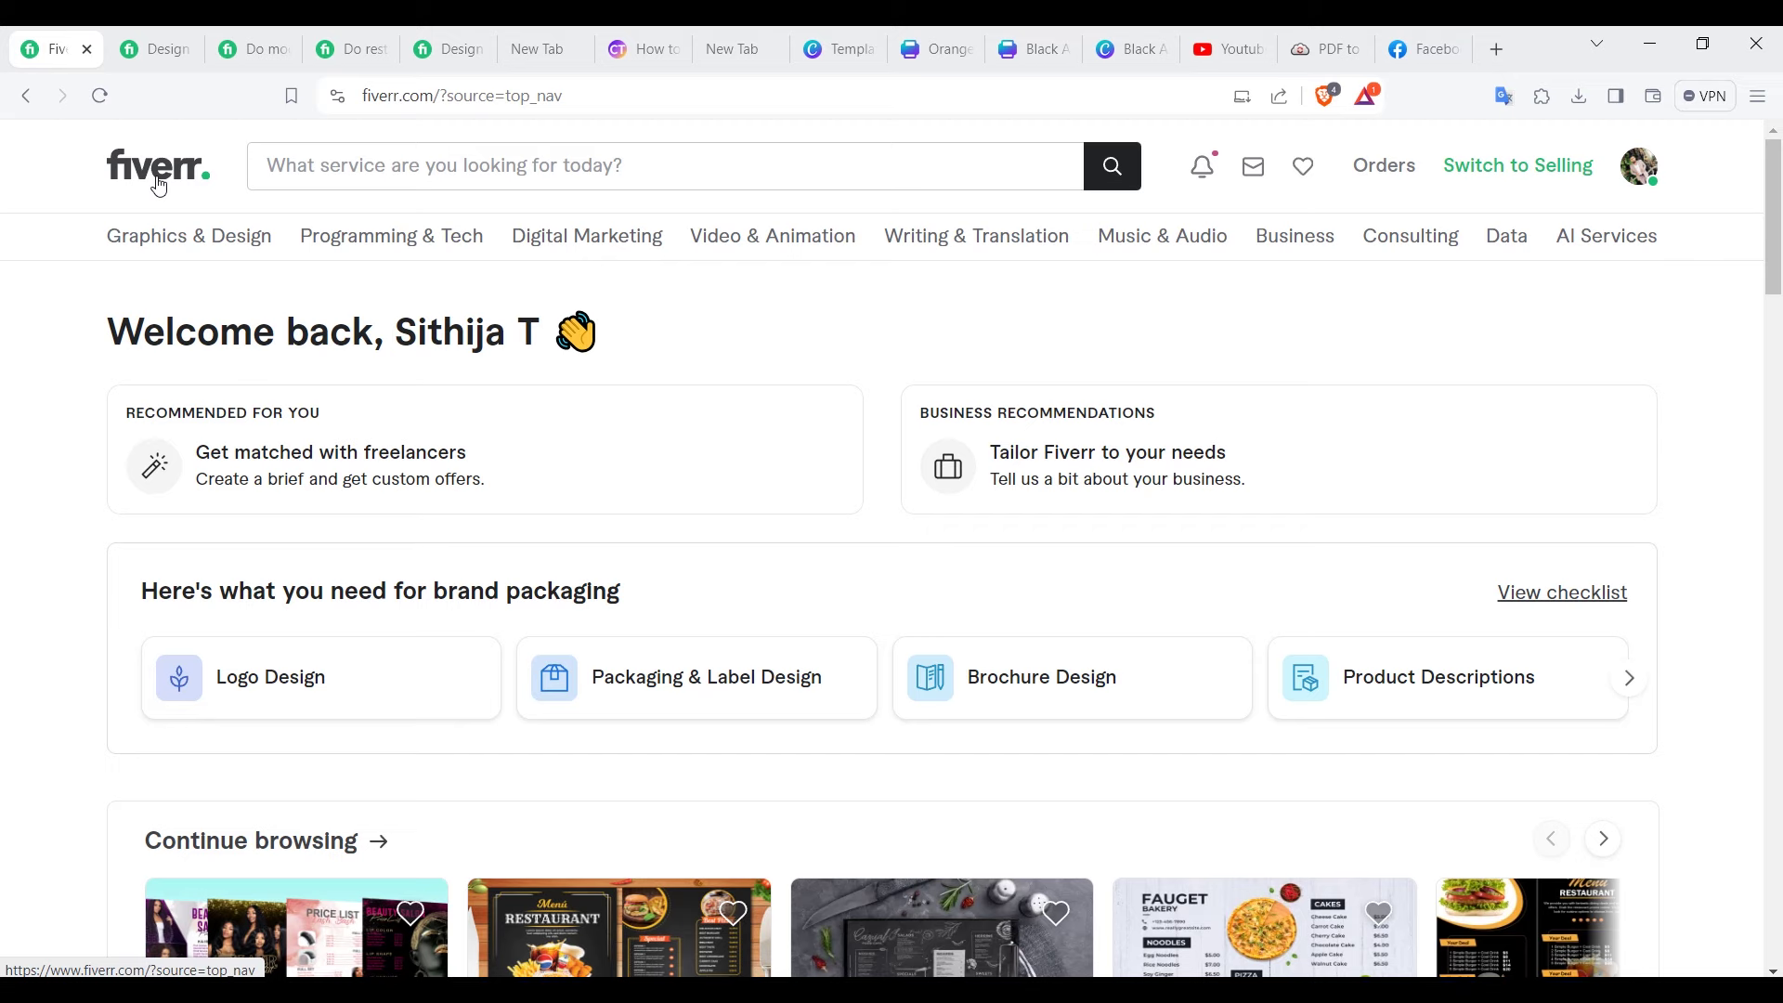
Step: Switch the Fiverr account to selling and open the restaurant, bar and food menu gig for editing
left_click(1518, 165)
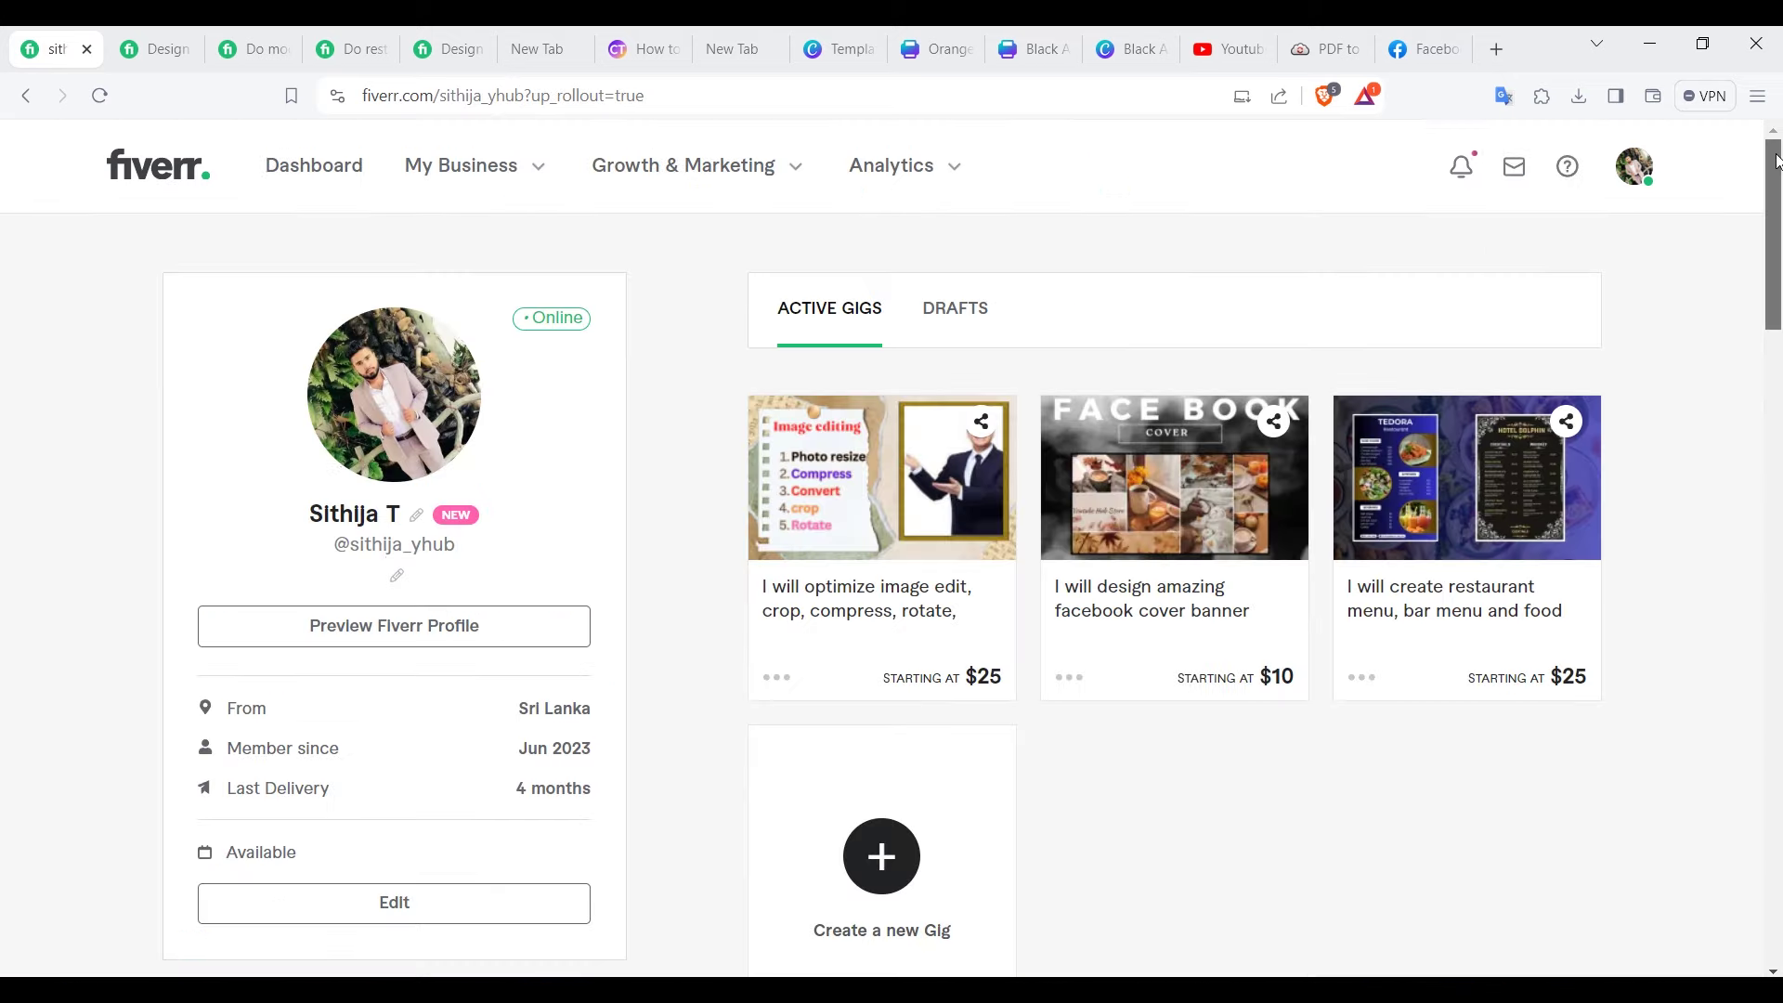
scroll(1776, 160, "down", 1)
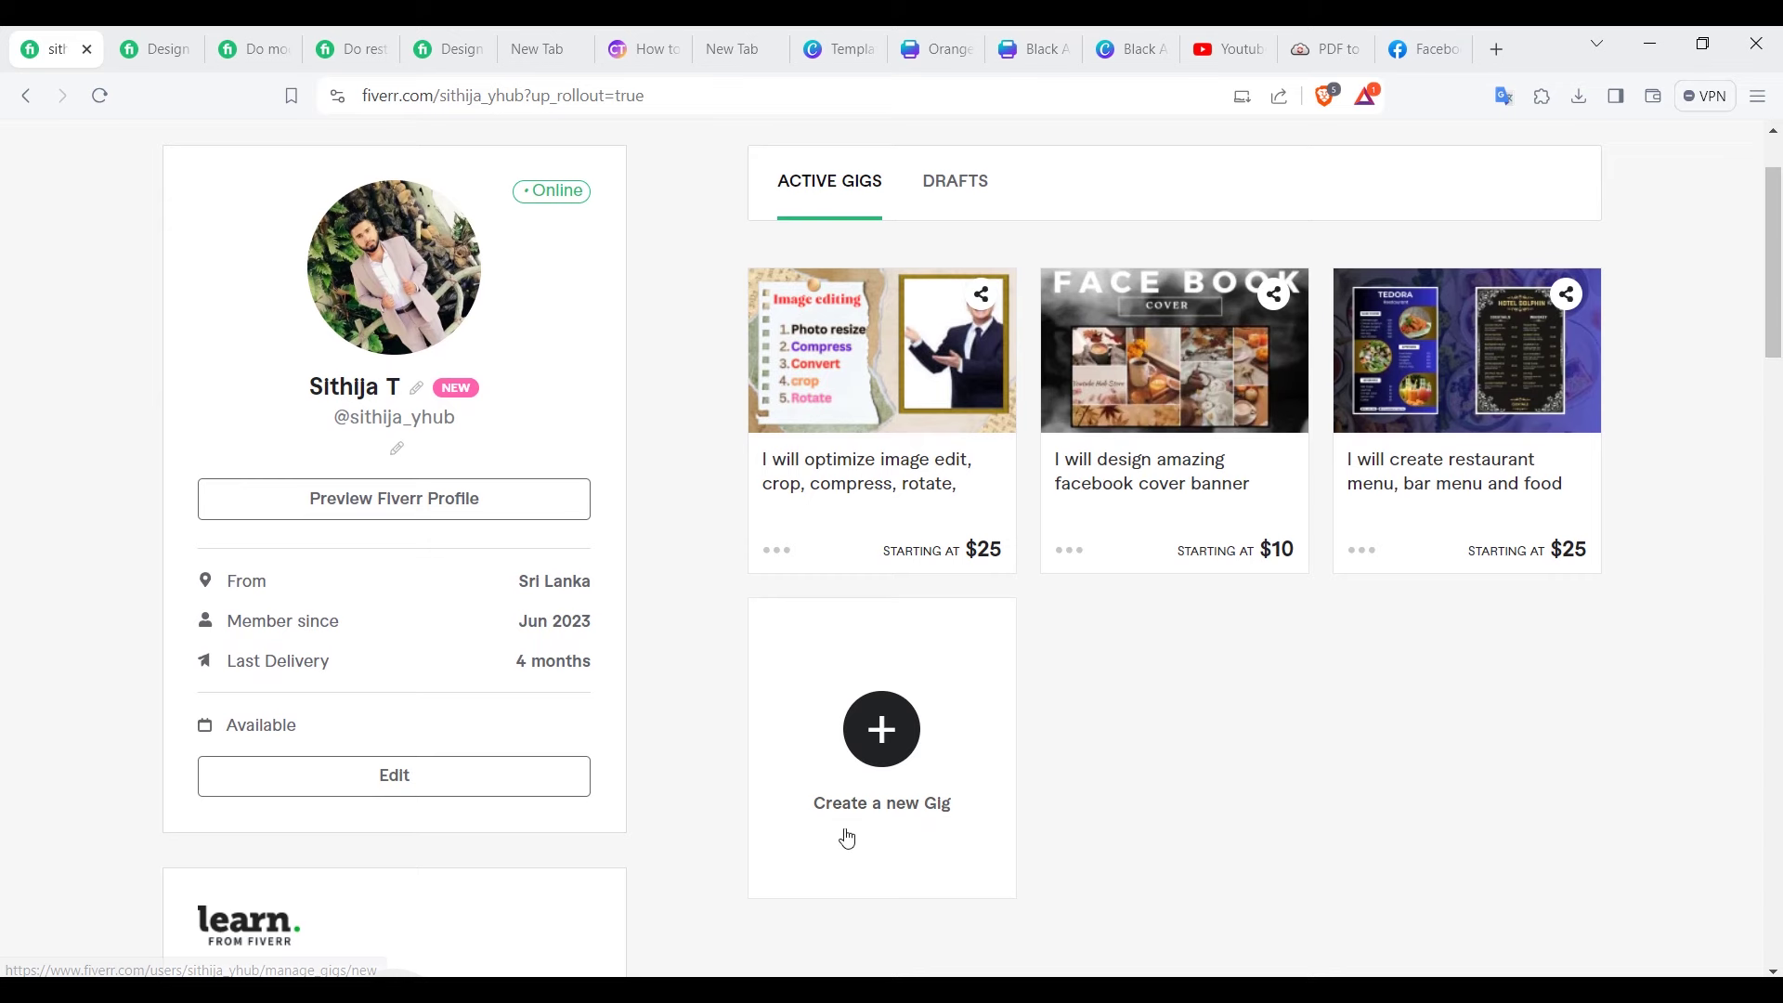
left_click(1465, 471)
scroll(1774, 234, "down", 1)
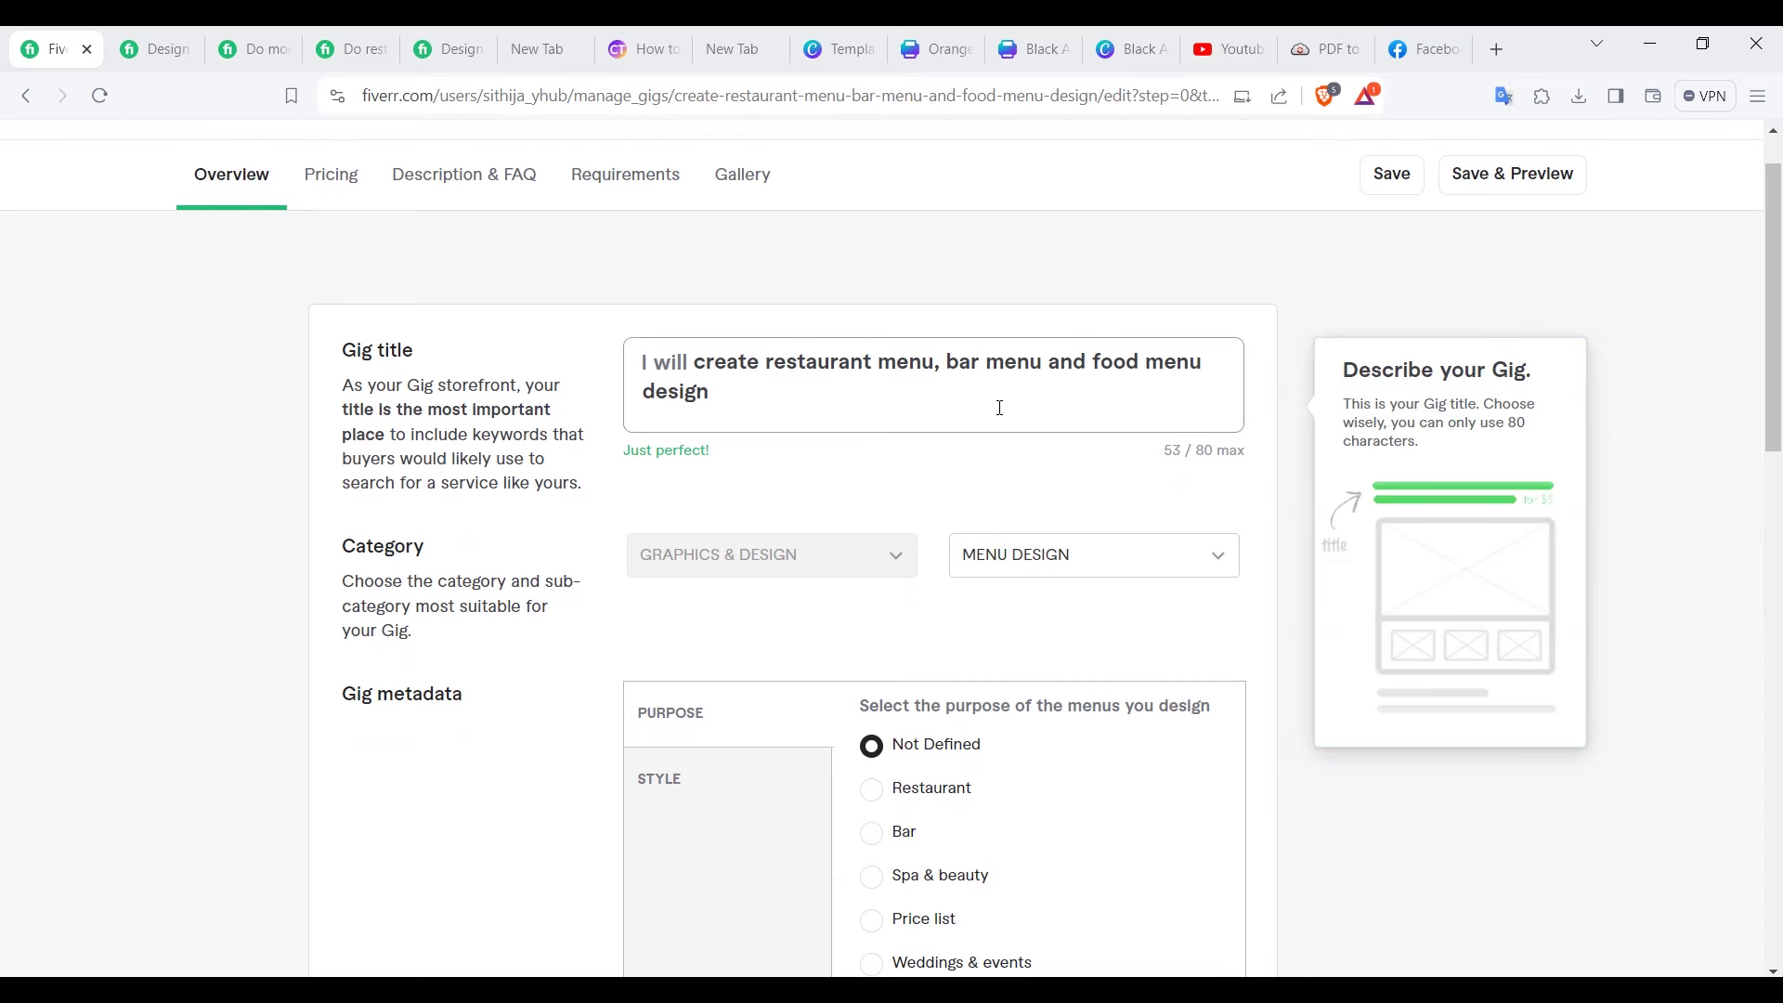
left_click_drag(1775, 273, 1779, 329)
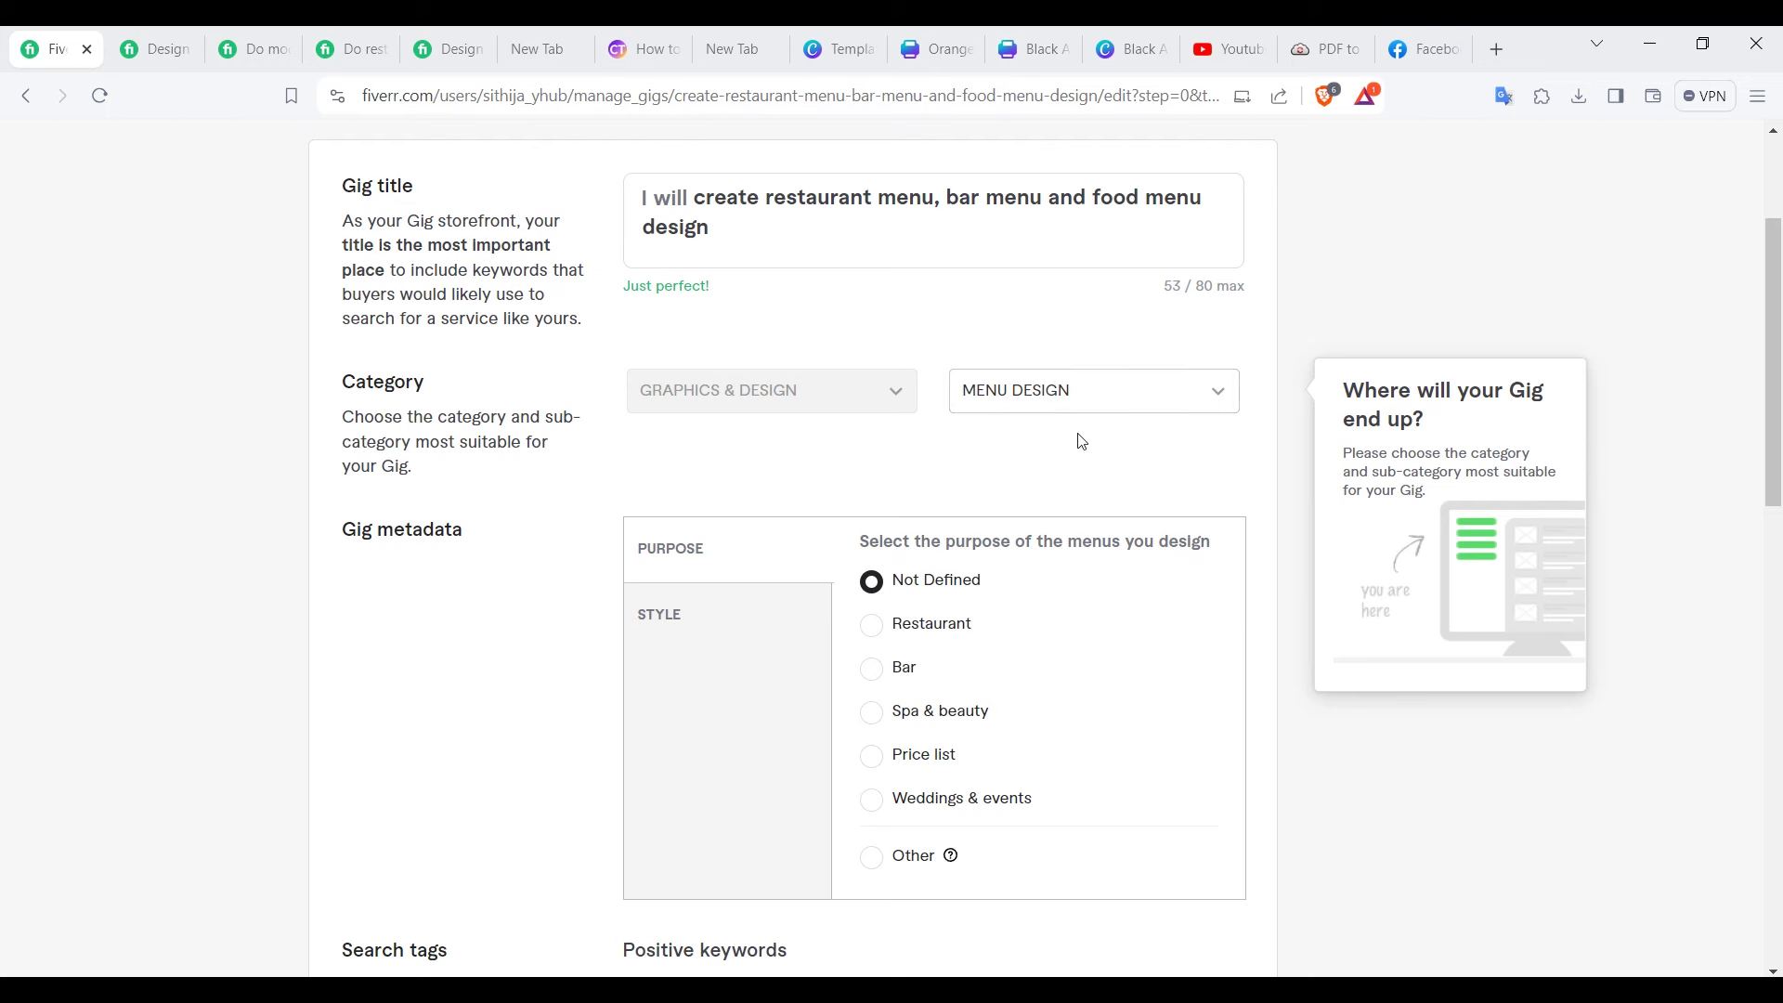
Step: Look through the gig's subcategory choices, then view the purpose and style options of its metadata
left_click(1203, 389)
left_click(1203, 389)
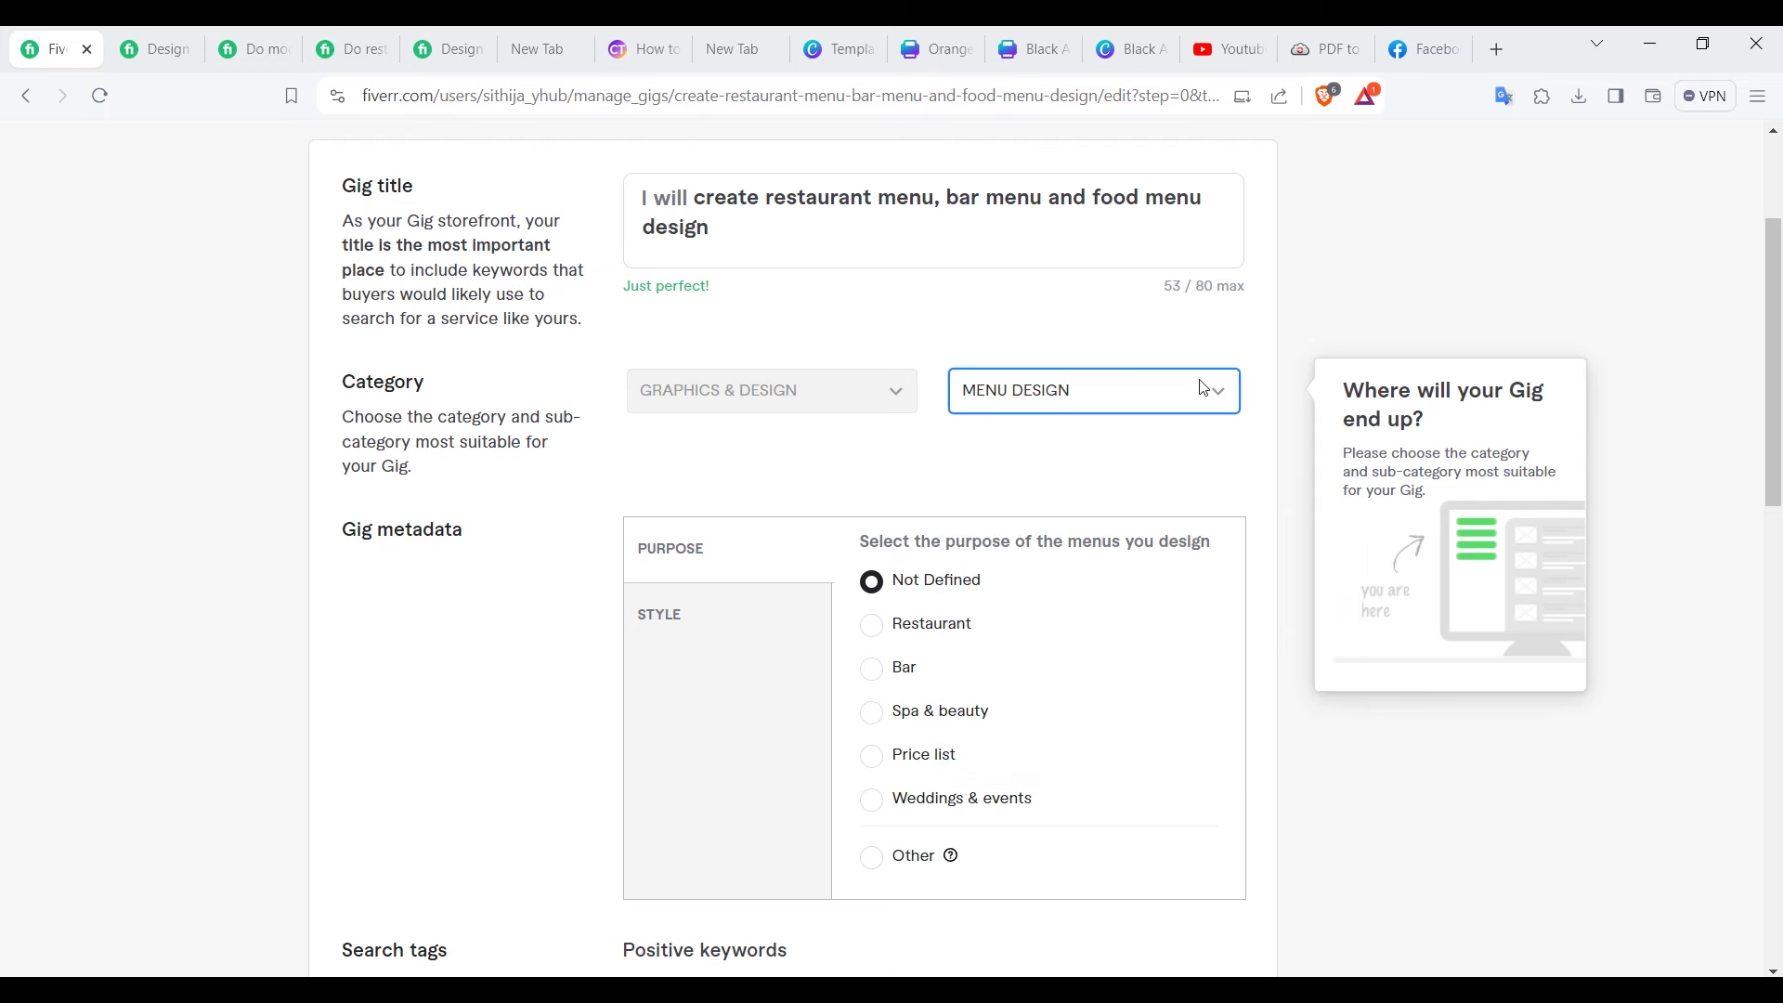
left_click(1203, 403)
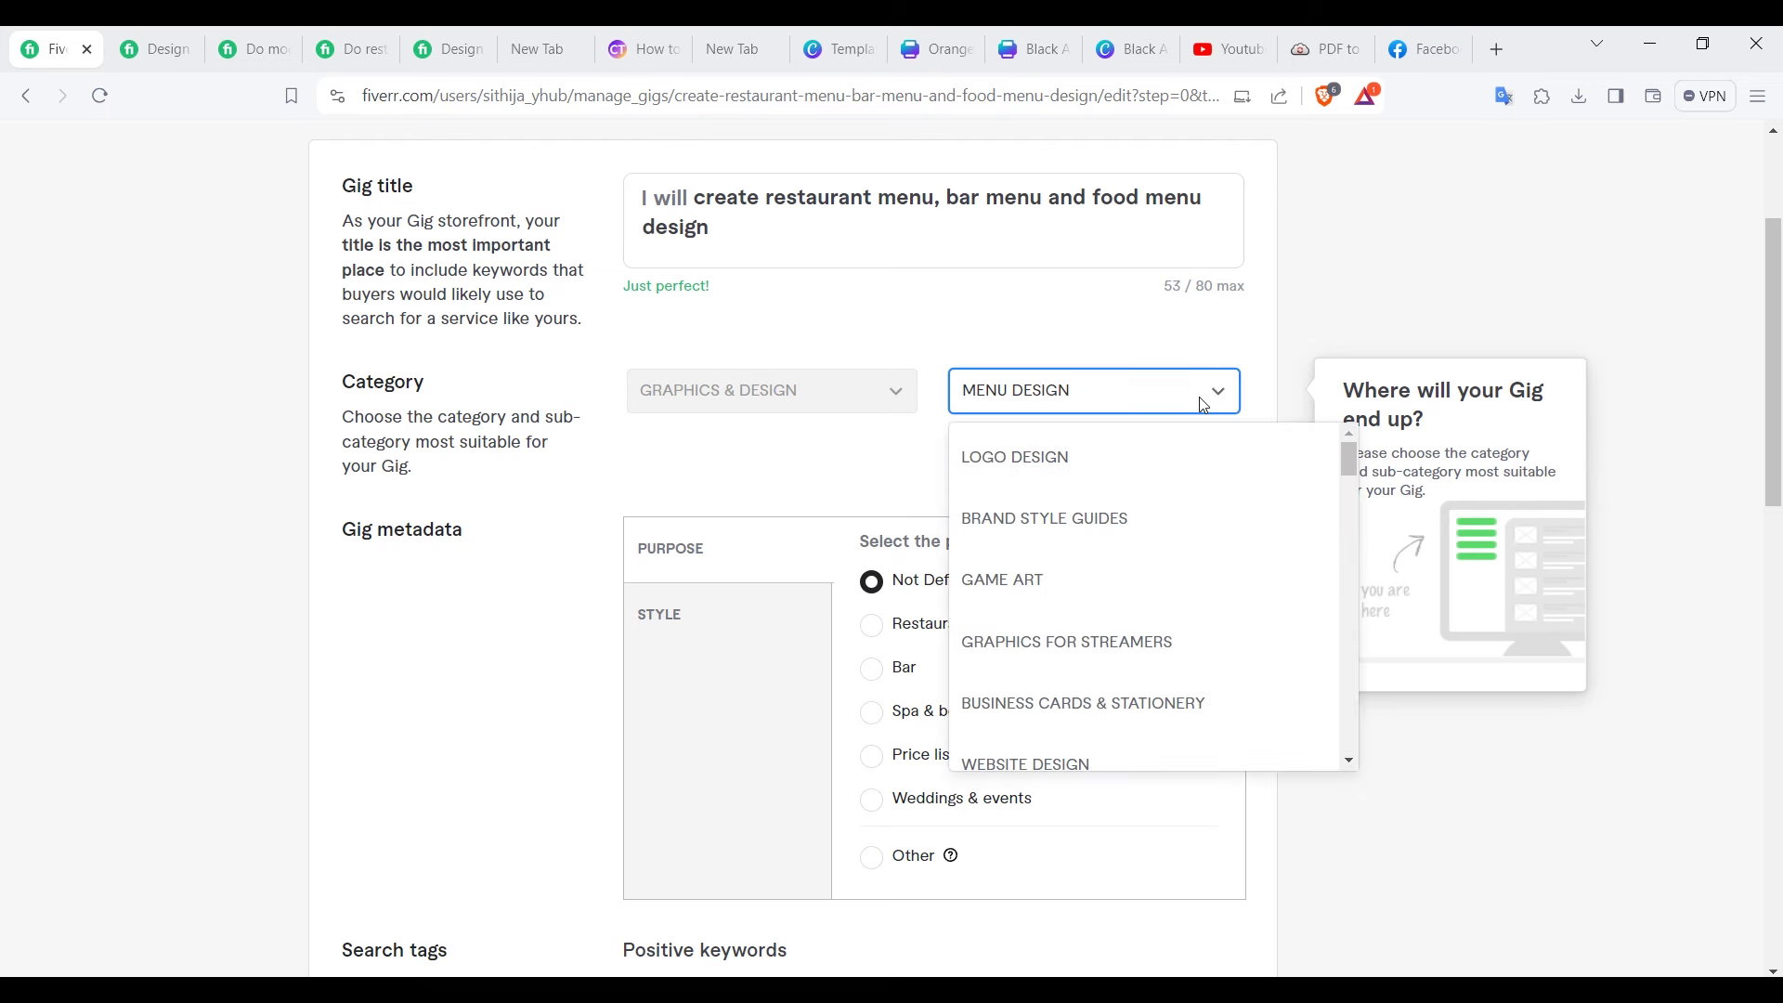
left_click(1204, 405)
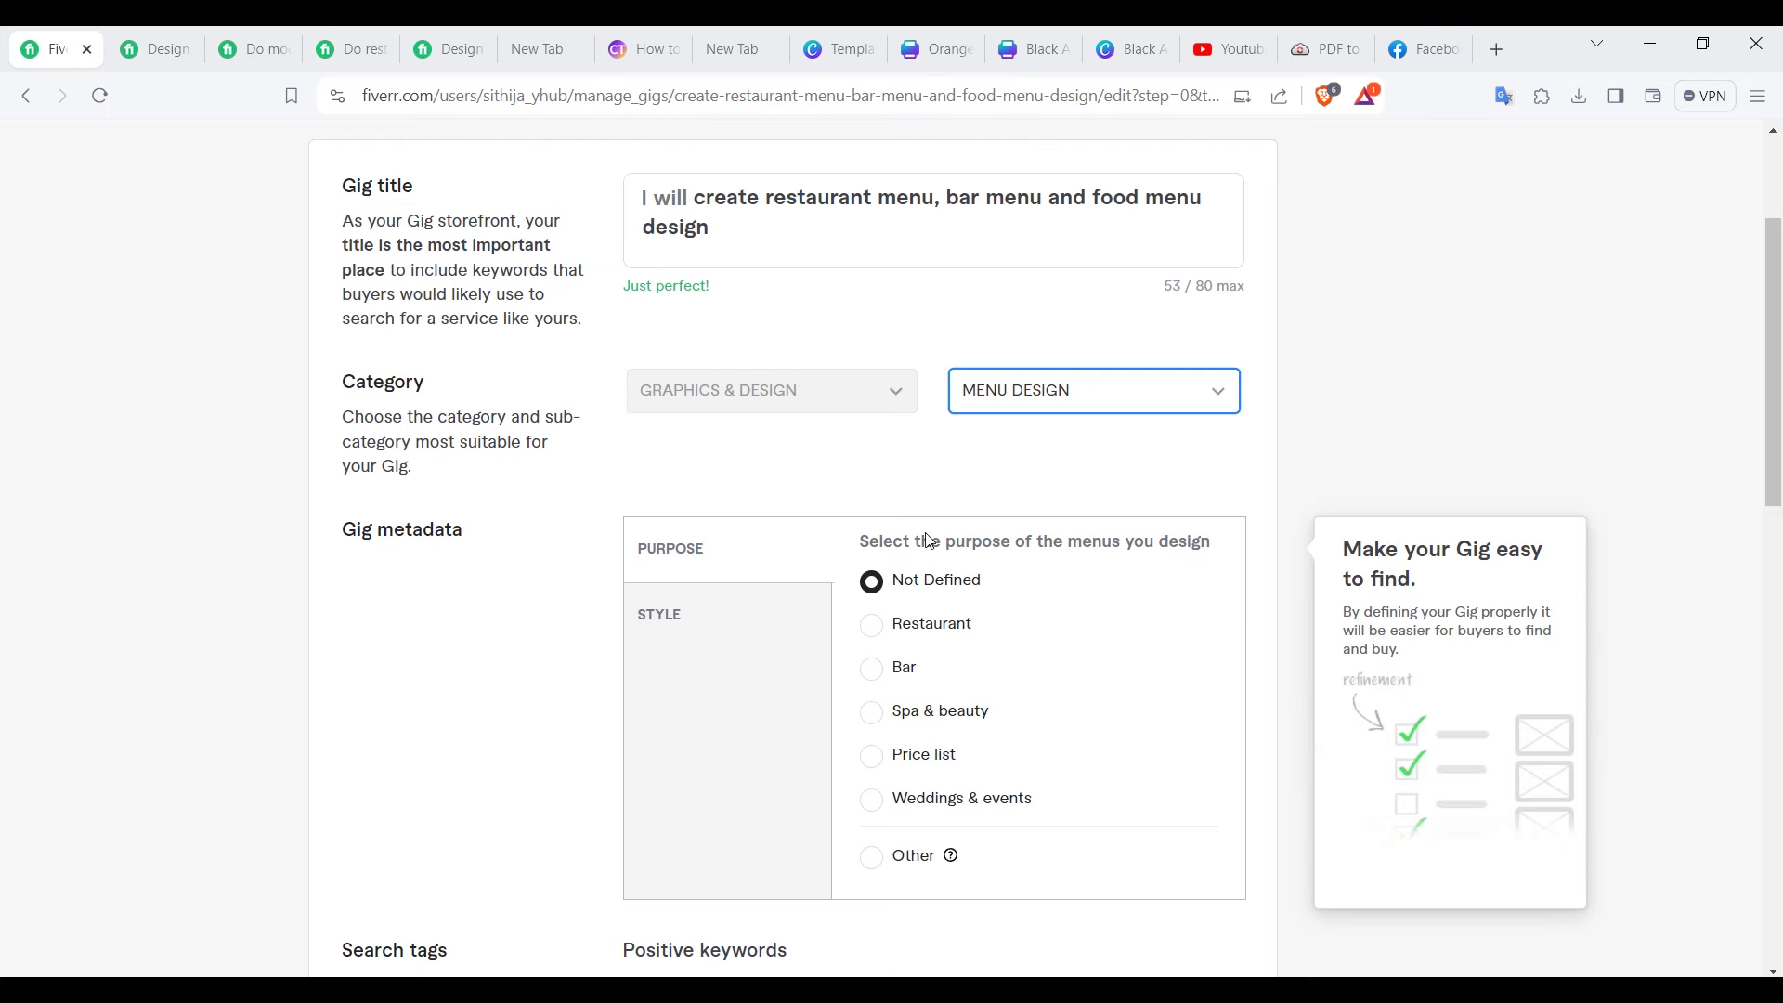
scroll(1273, 441, "down", 2)
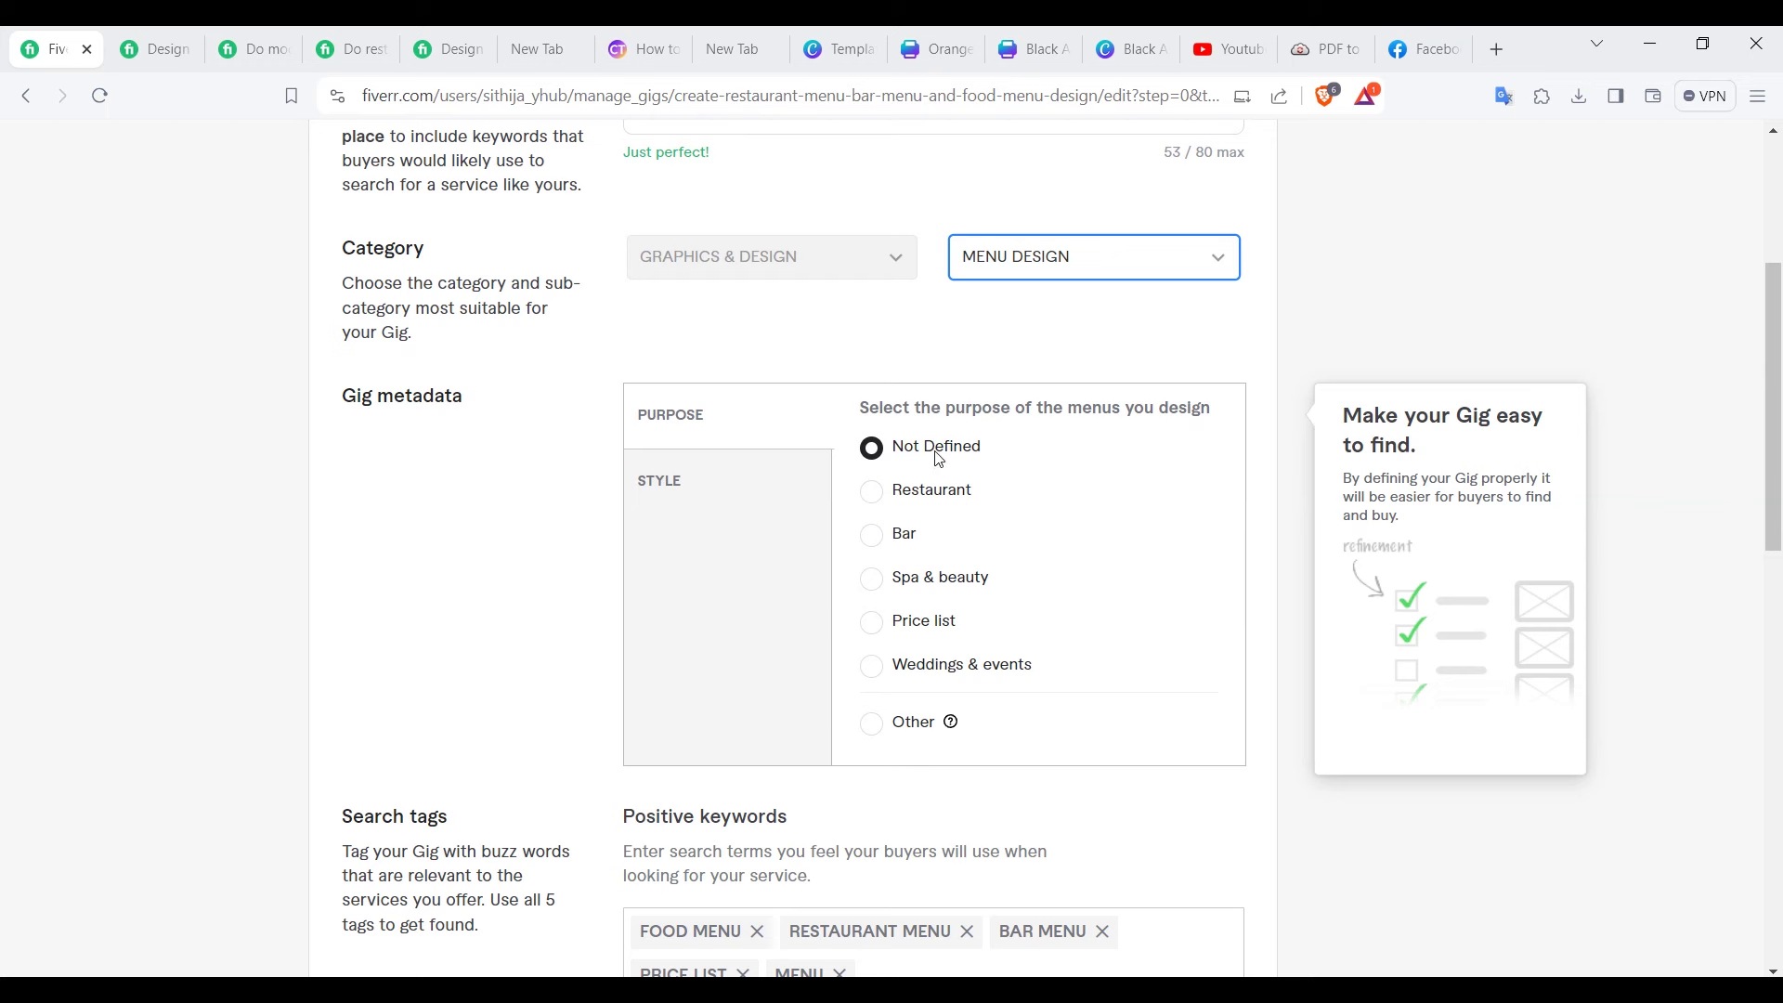
left_click(679, 491)
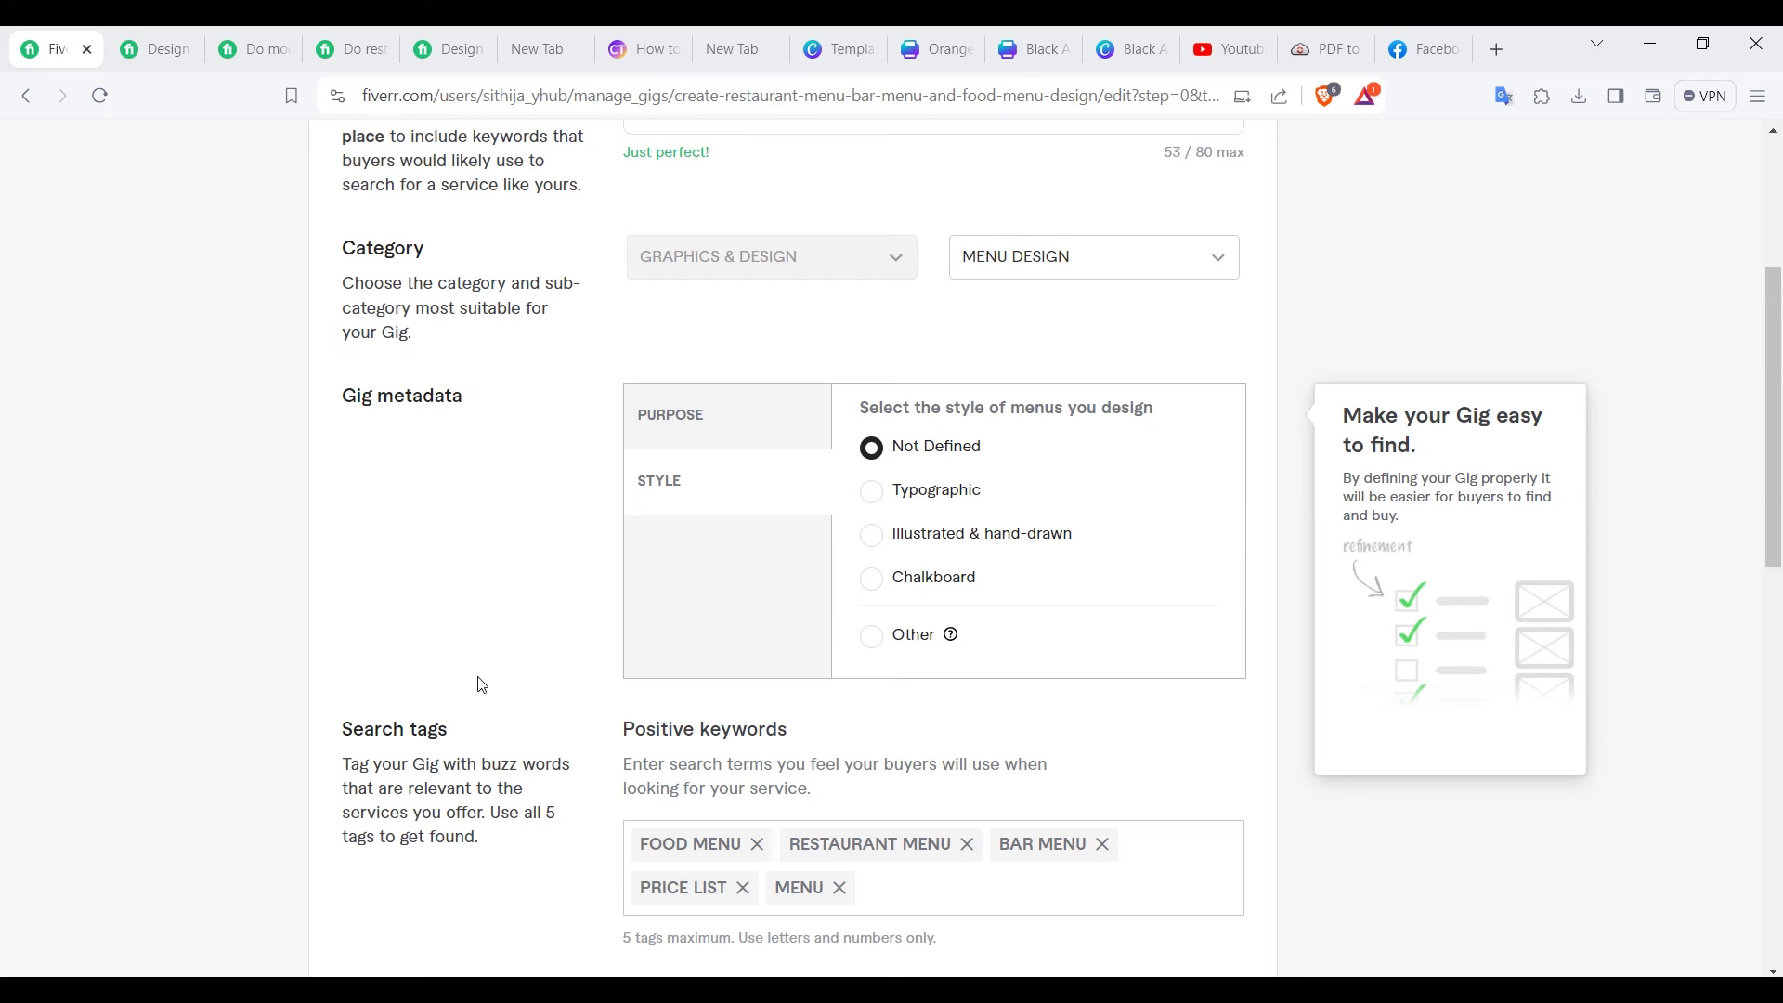
Step: Open the competing $5 menu card gig and find its related tags
mouse_move(392, 766)
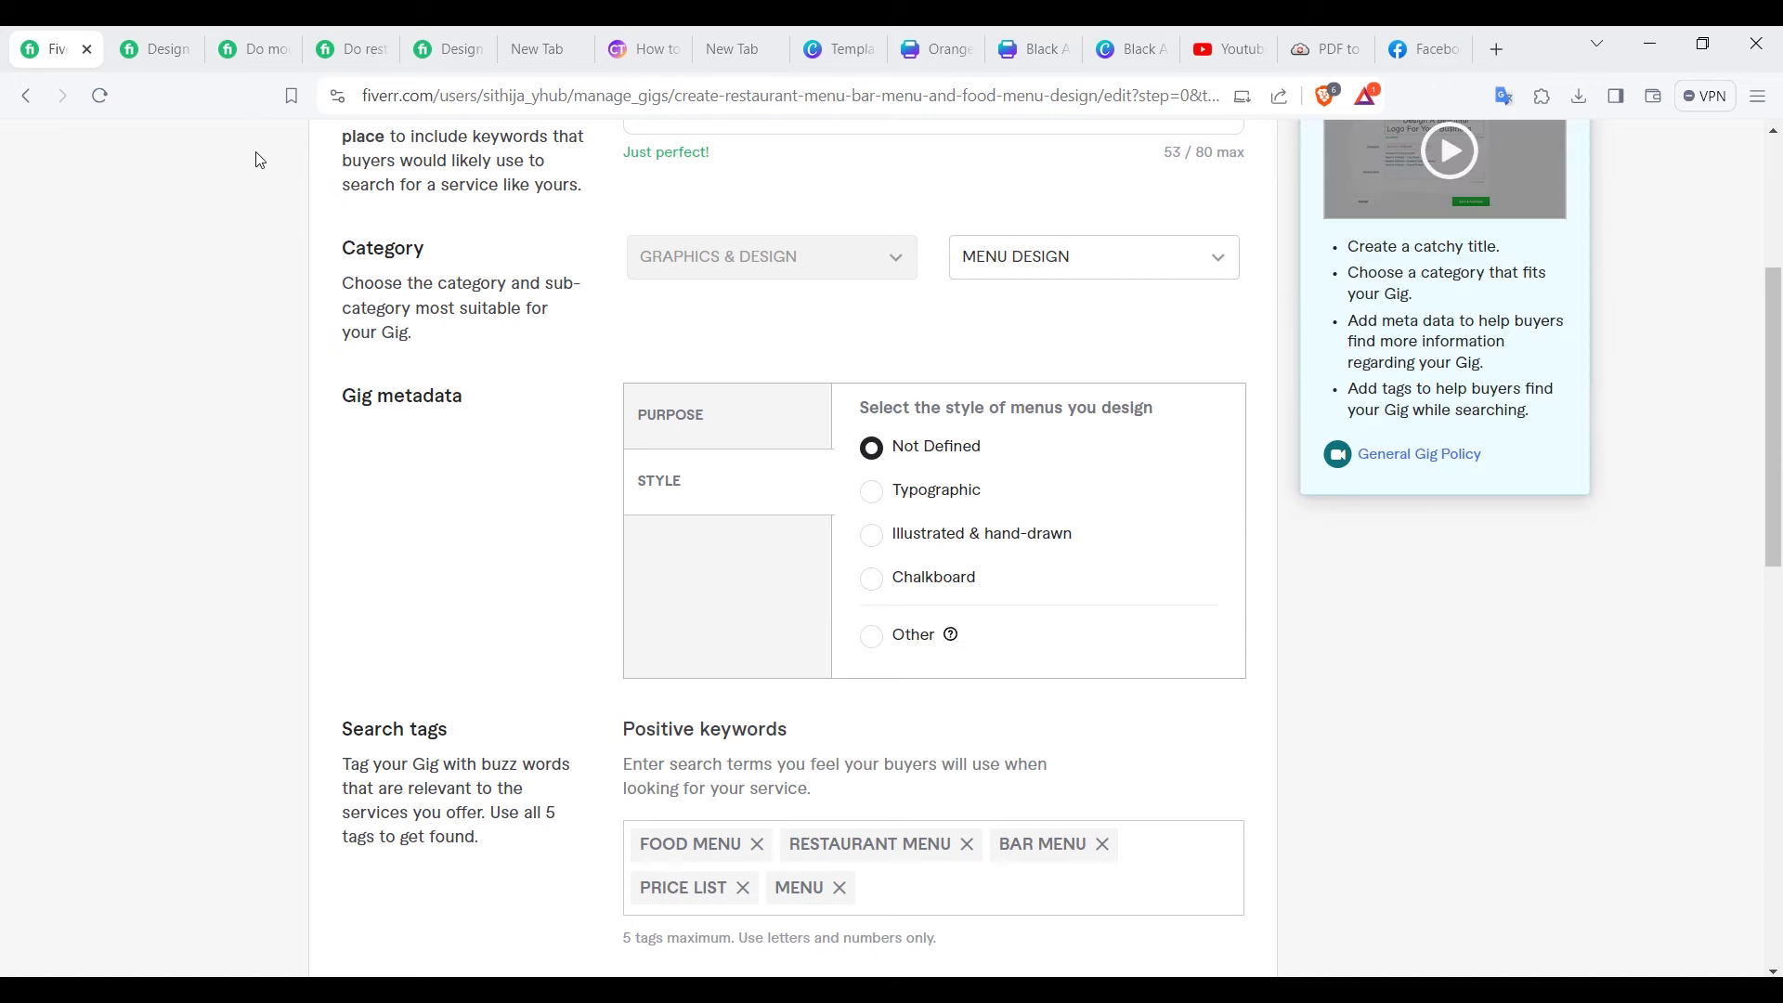
left_click(254, 48)
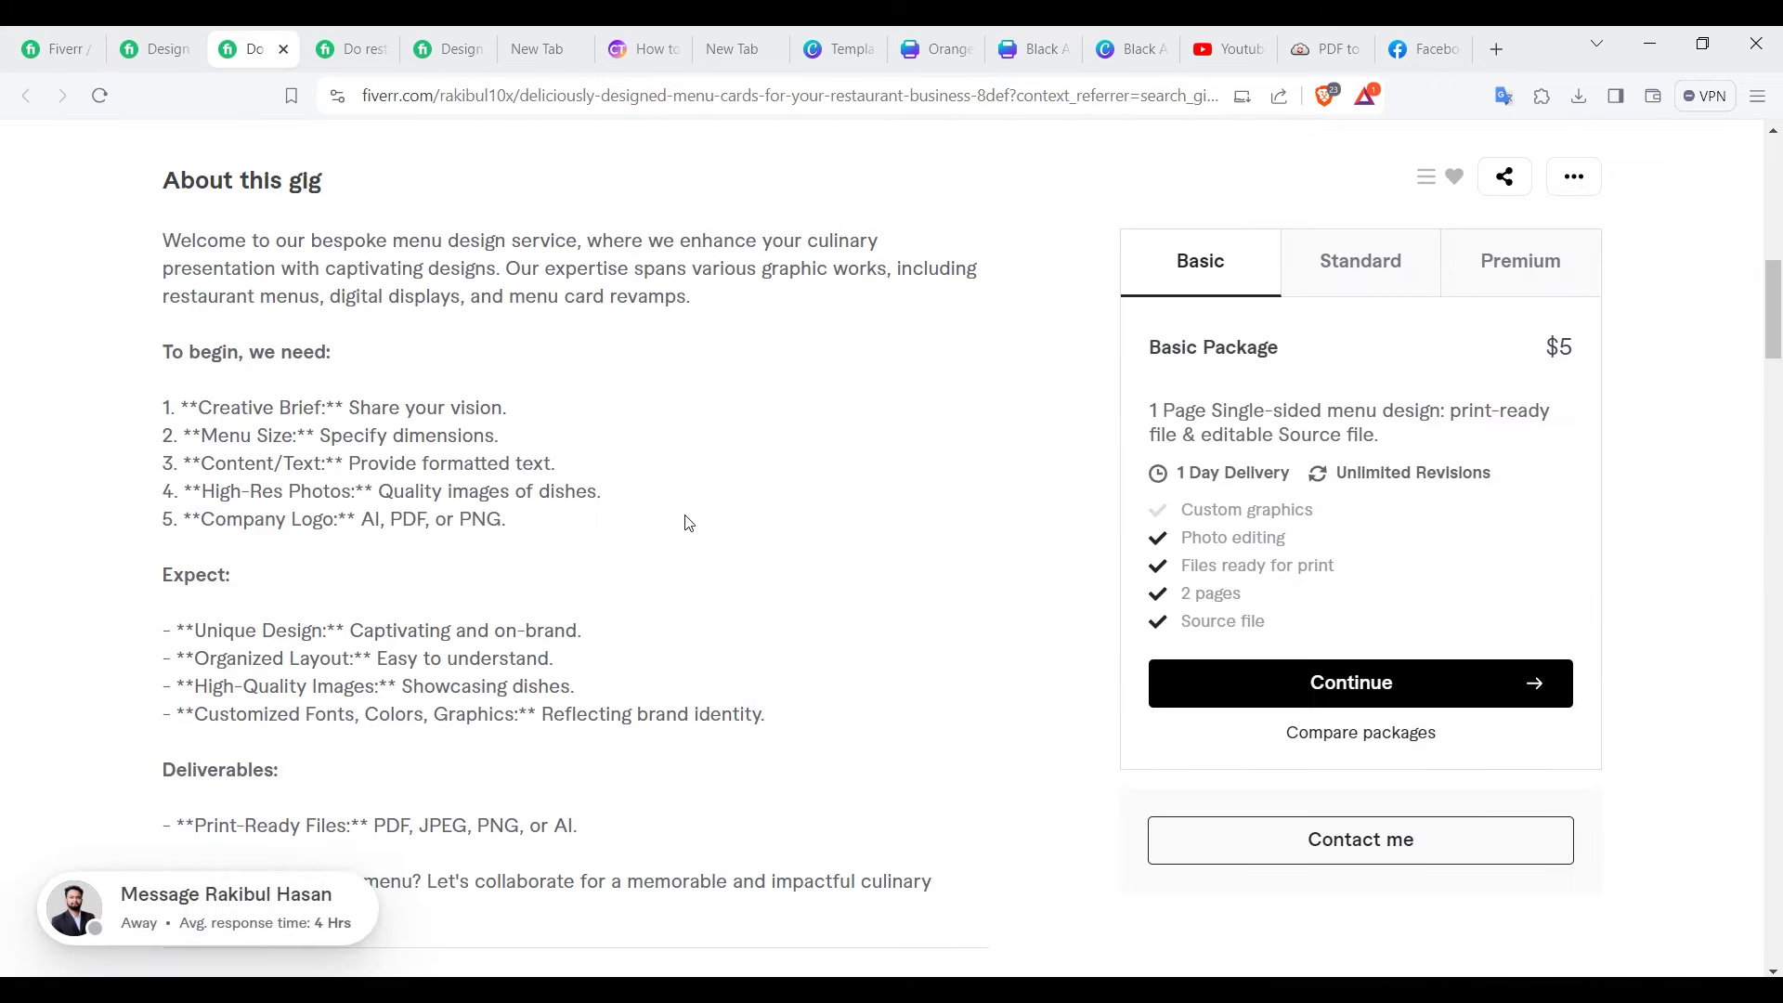
left_click_drag(1774, 332, 1779, 689)
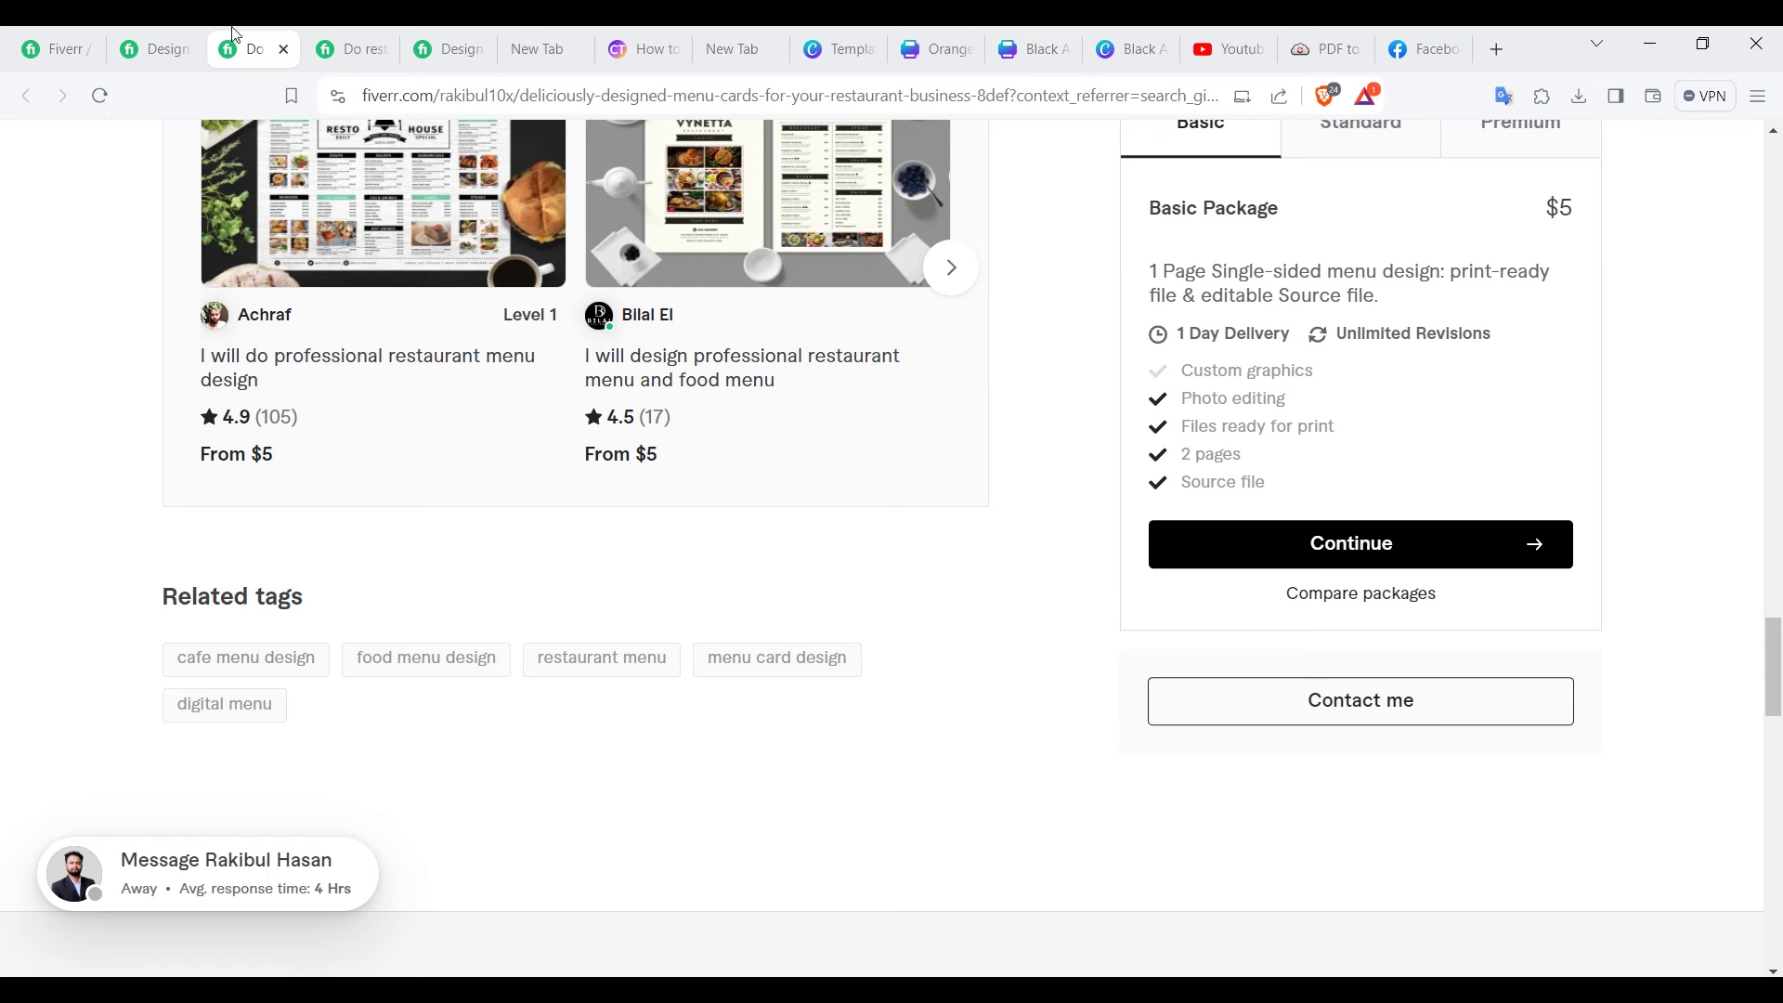
Step: Return to the gig being edited and review its search tags on the overview page
left_click(57, 48)
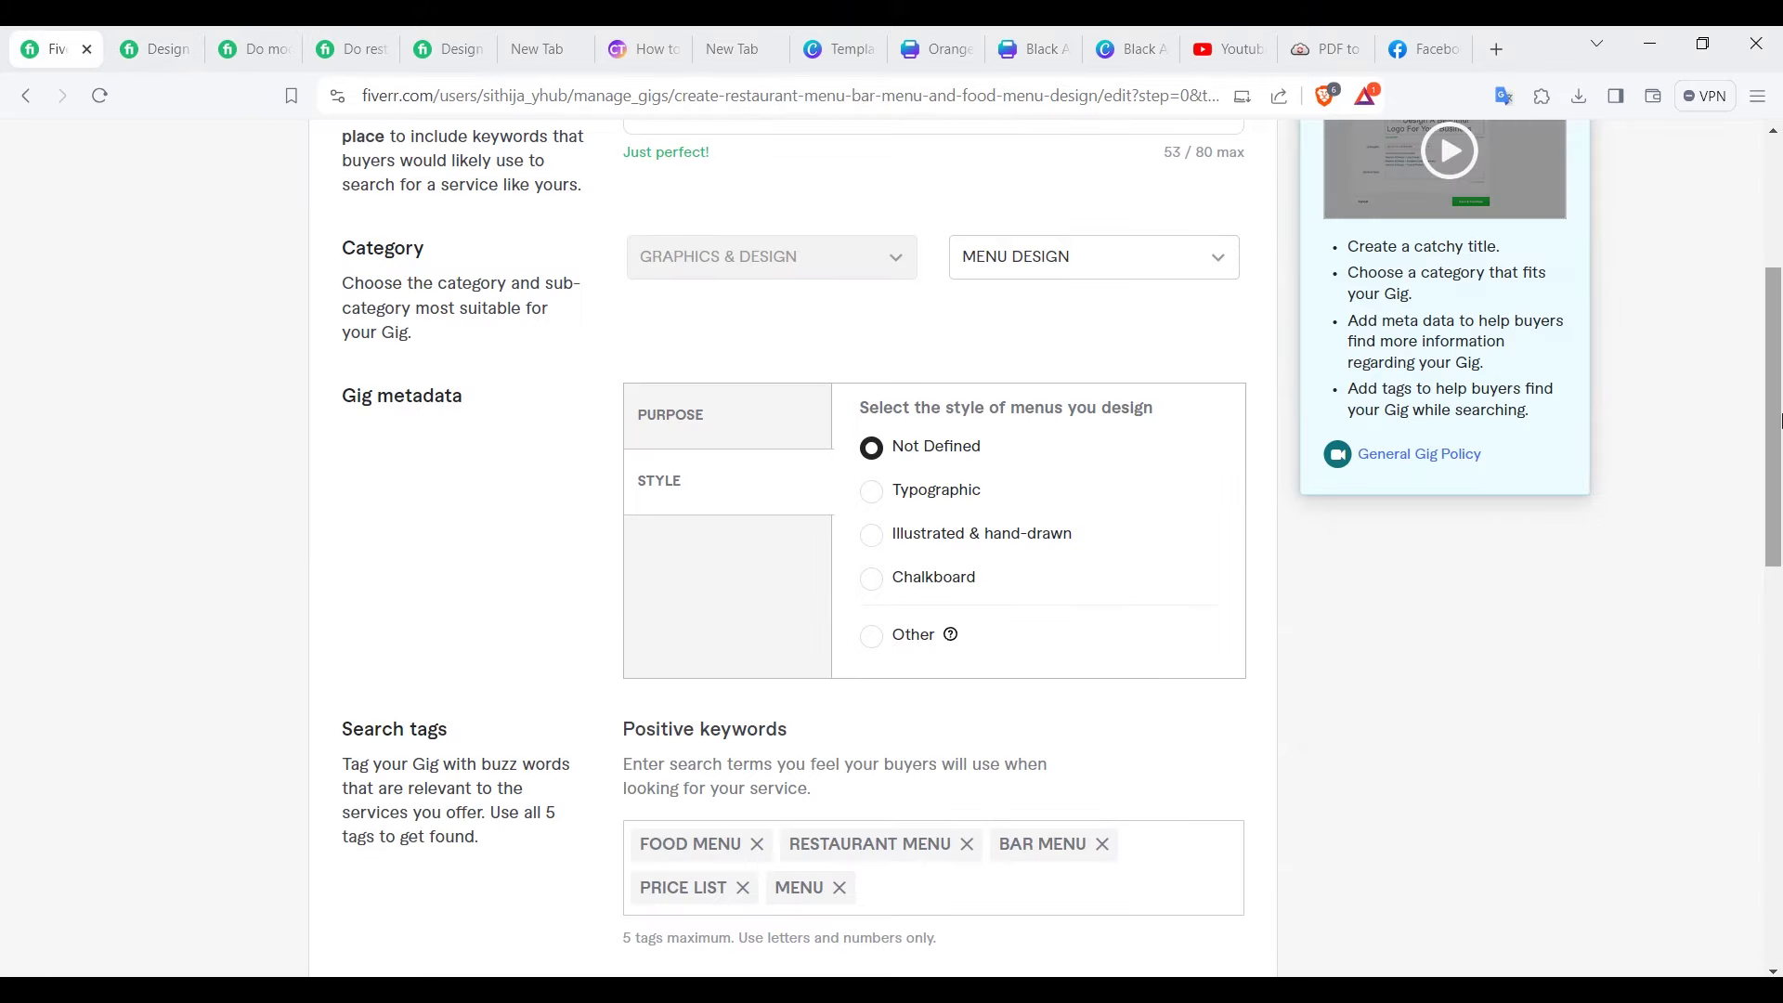
scroll(892, 910, "down", 6)
left_click(1246, 598)
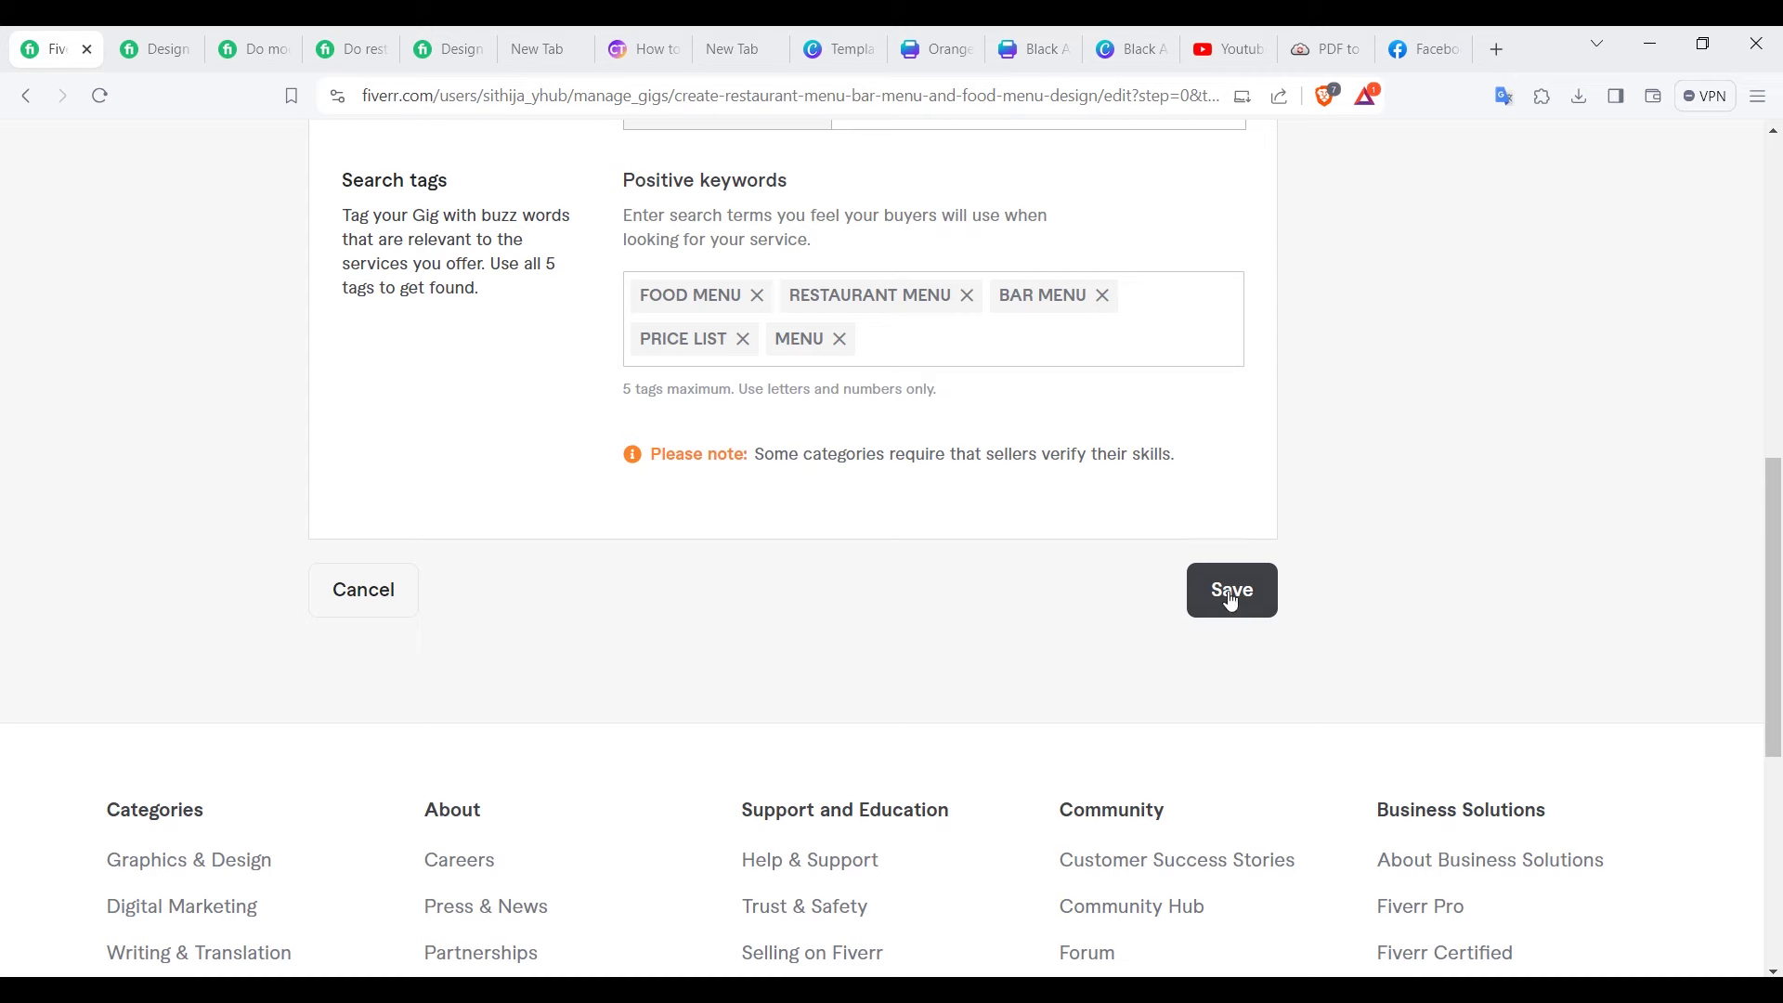
left_click_drag(1775, 483, 1765, 74)
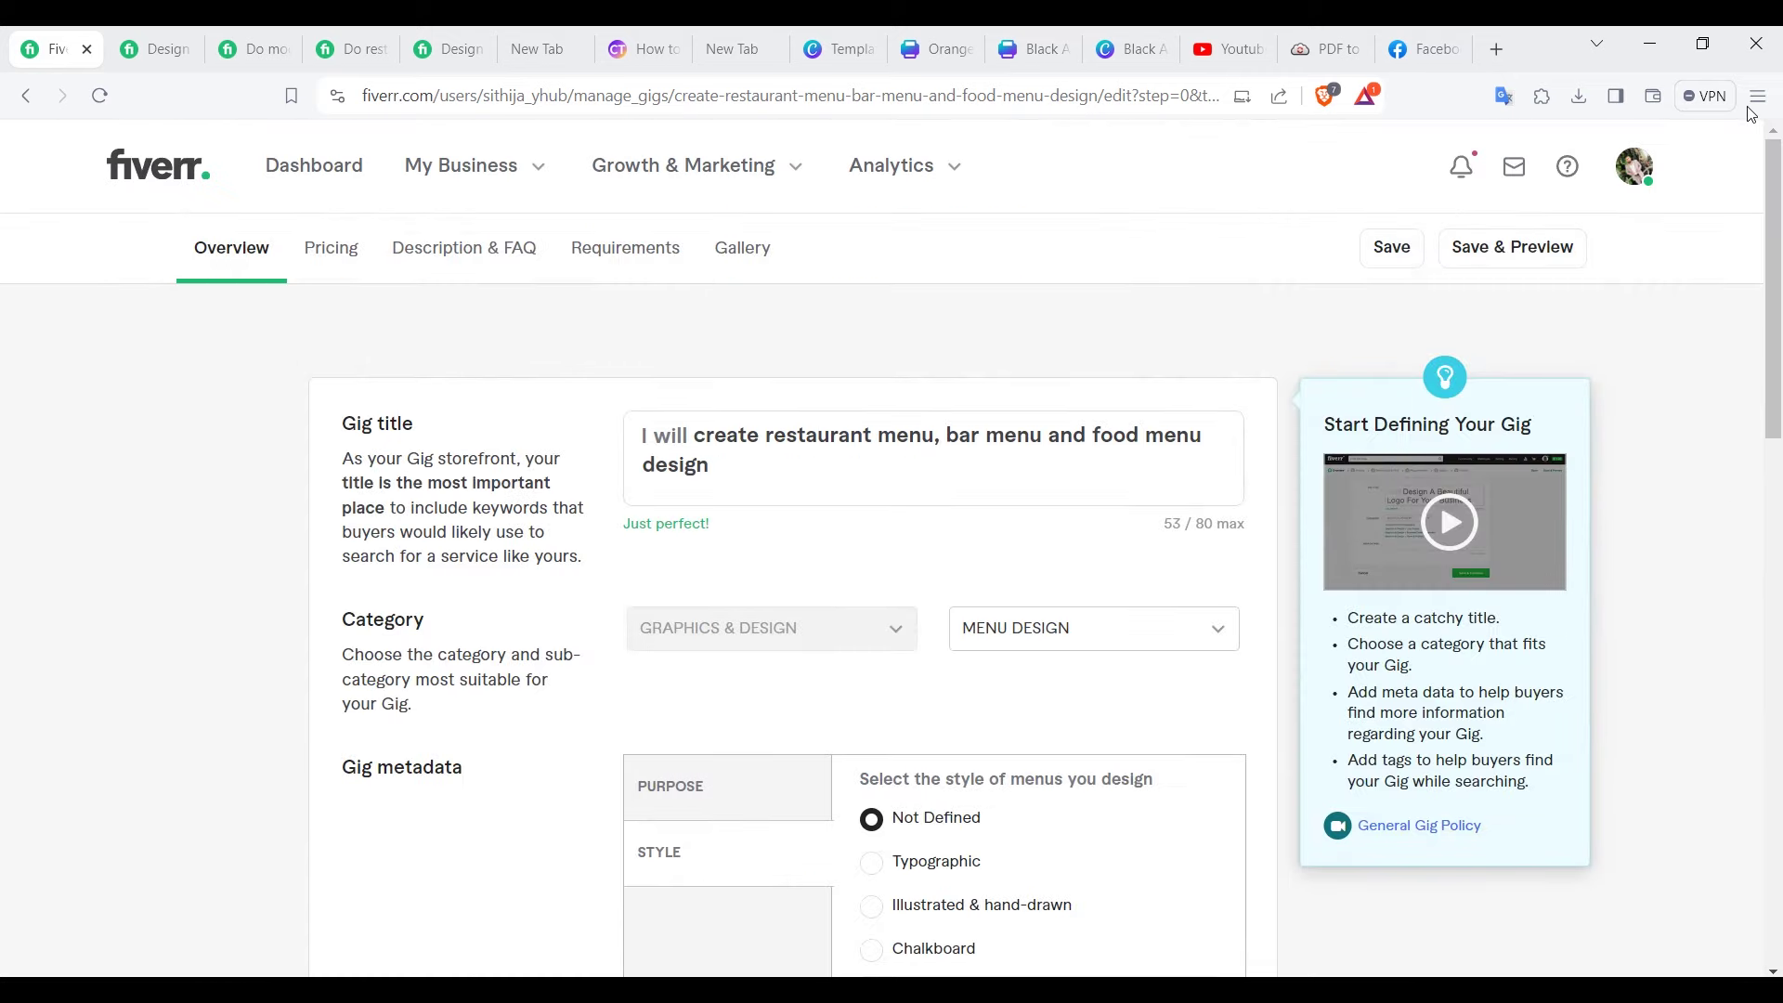
Step: Open the gig's pricing section and review the Basic, Standard and Premium packages
left_click(332, 247)
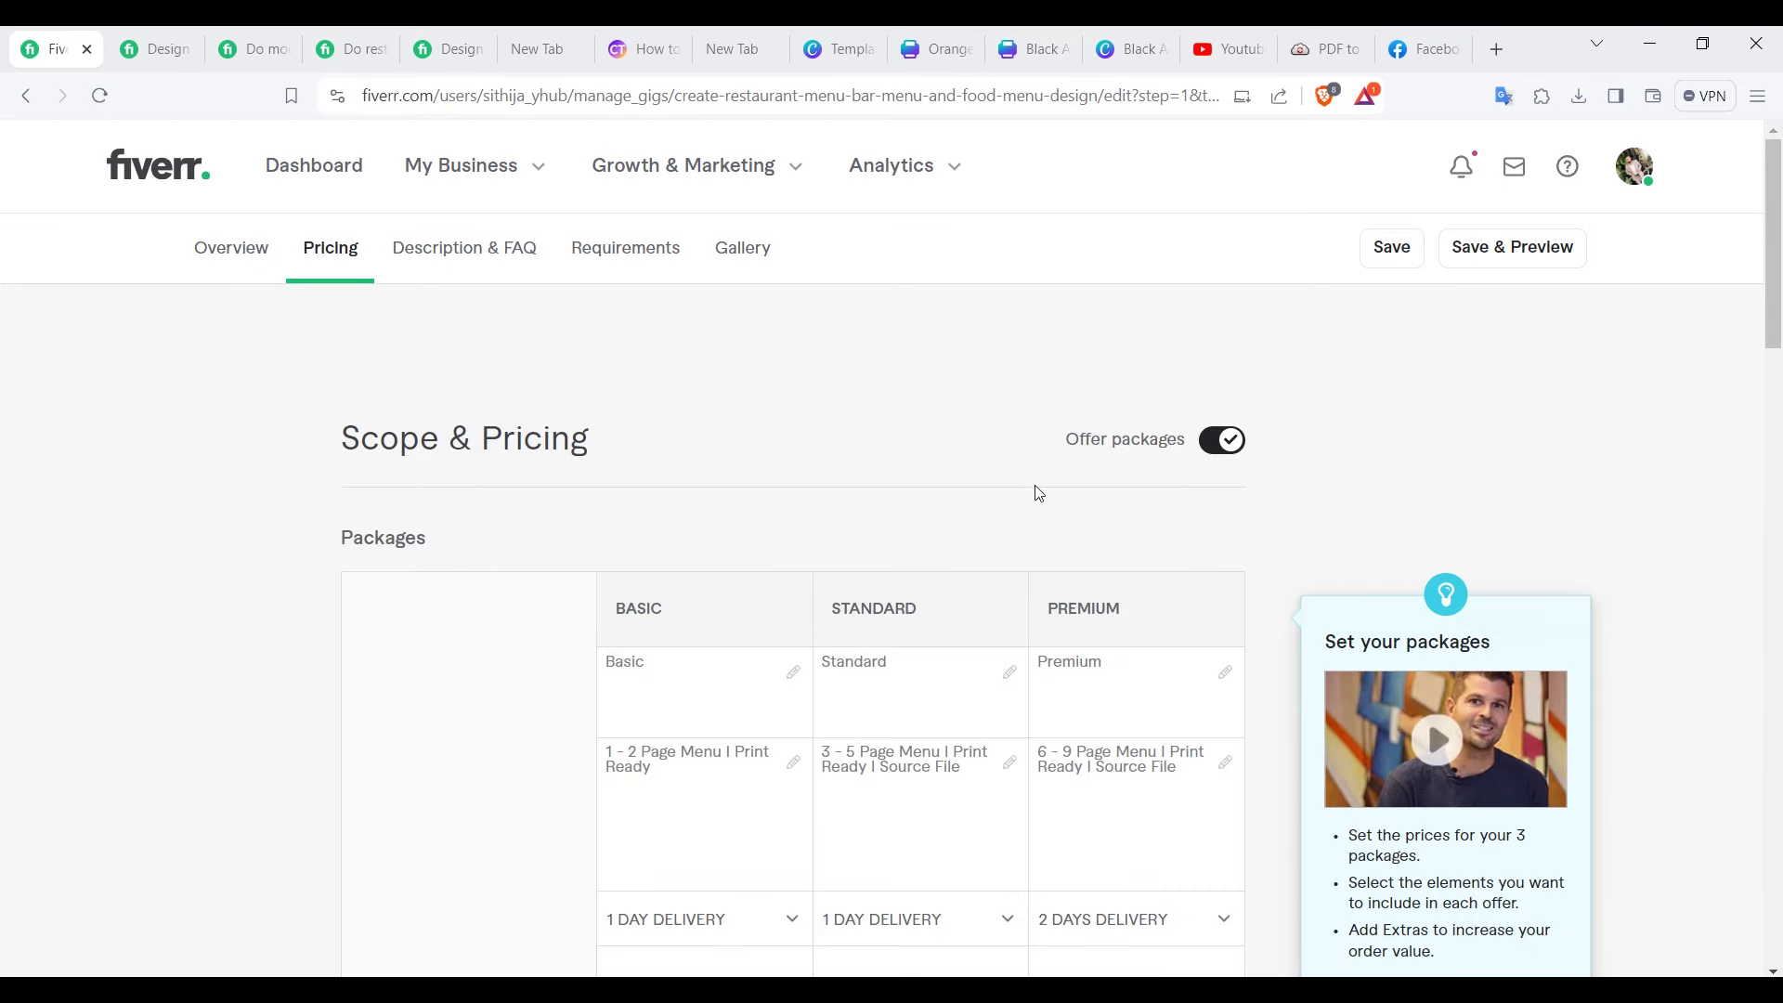
left_click_drag(1774, 240, 1780, 286)
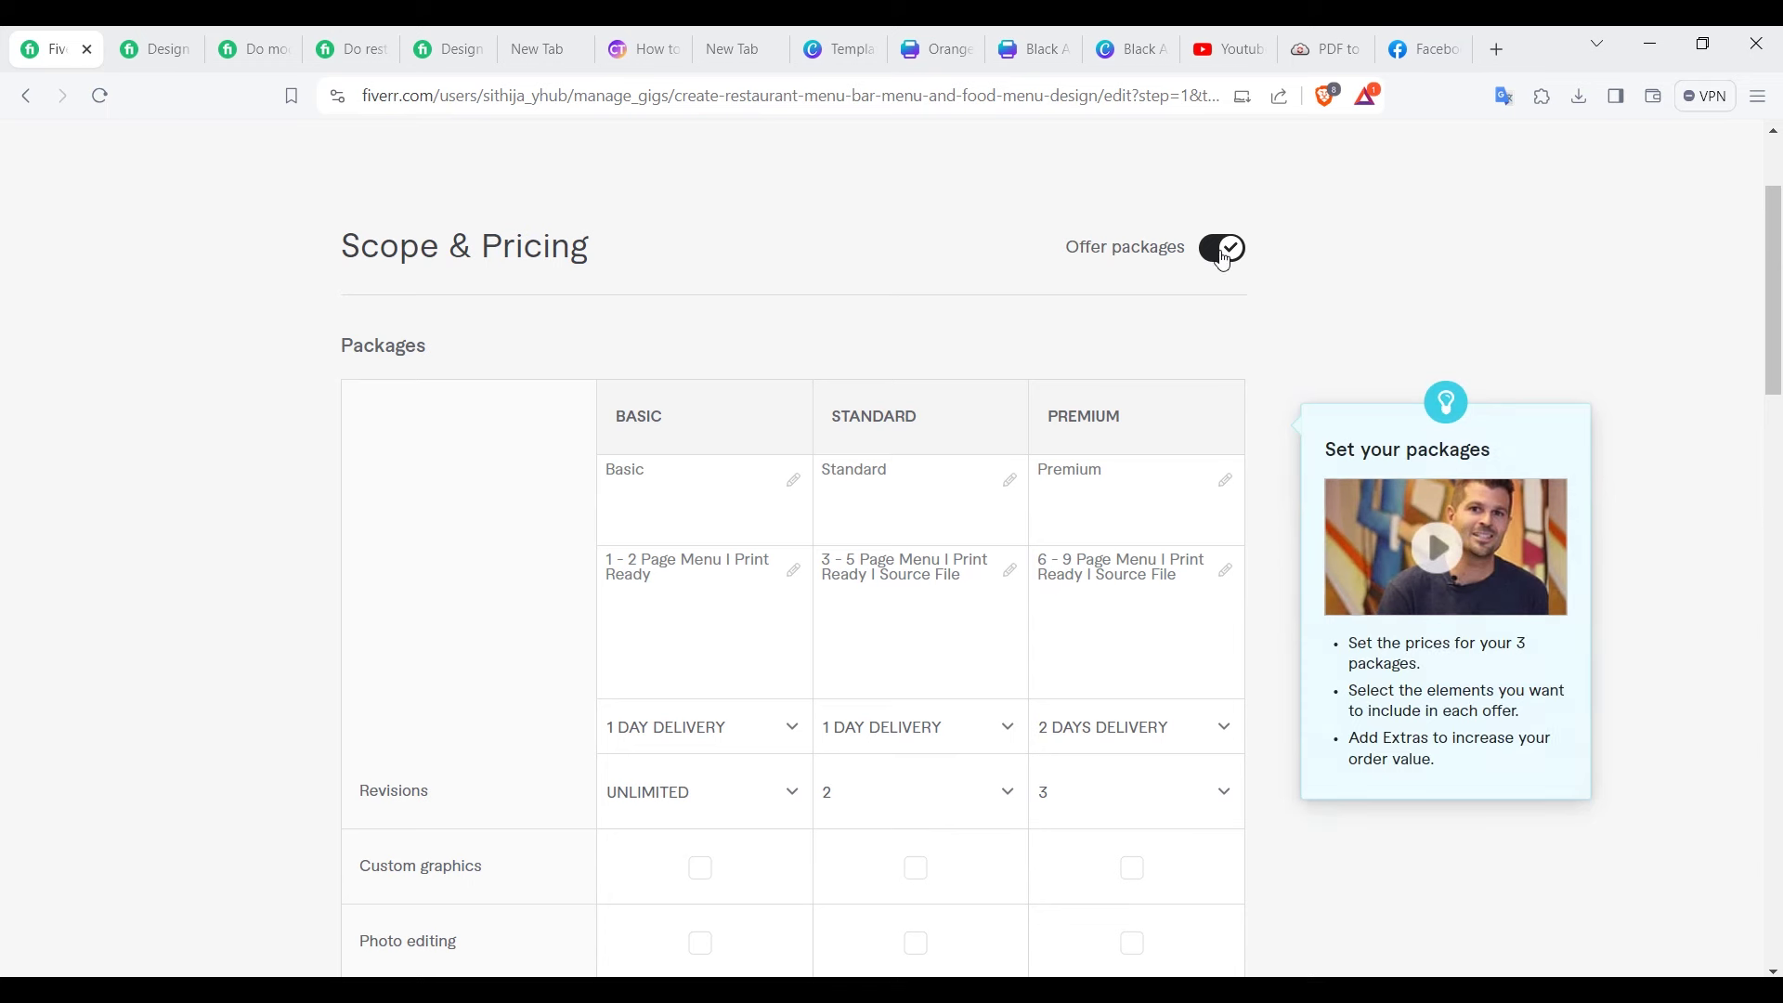
left_click_drag(1780, 258, 1780, 292)
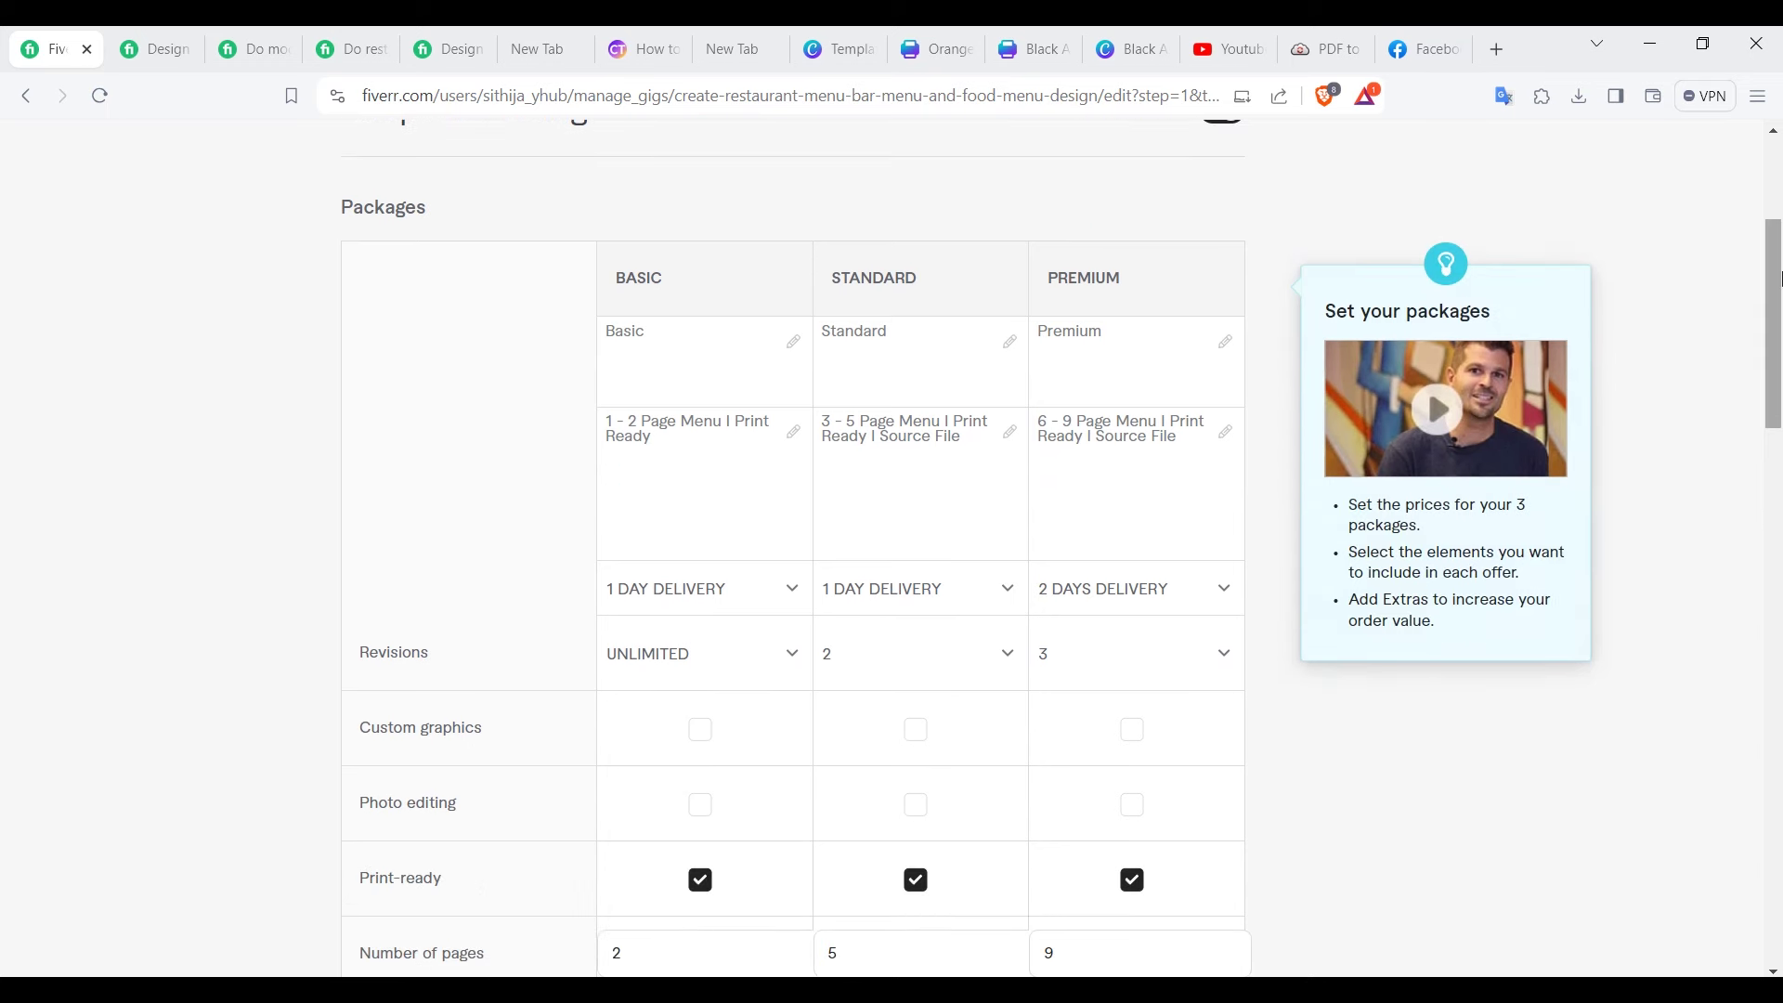
Step: Compare the package offers of the other open restaurant menu gigs, viewing the Basic packages where another one is shown
left_click(321, 50)
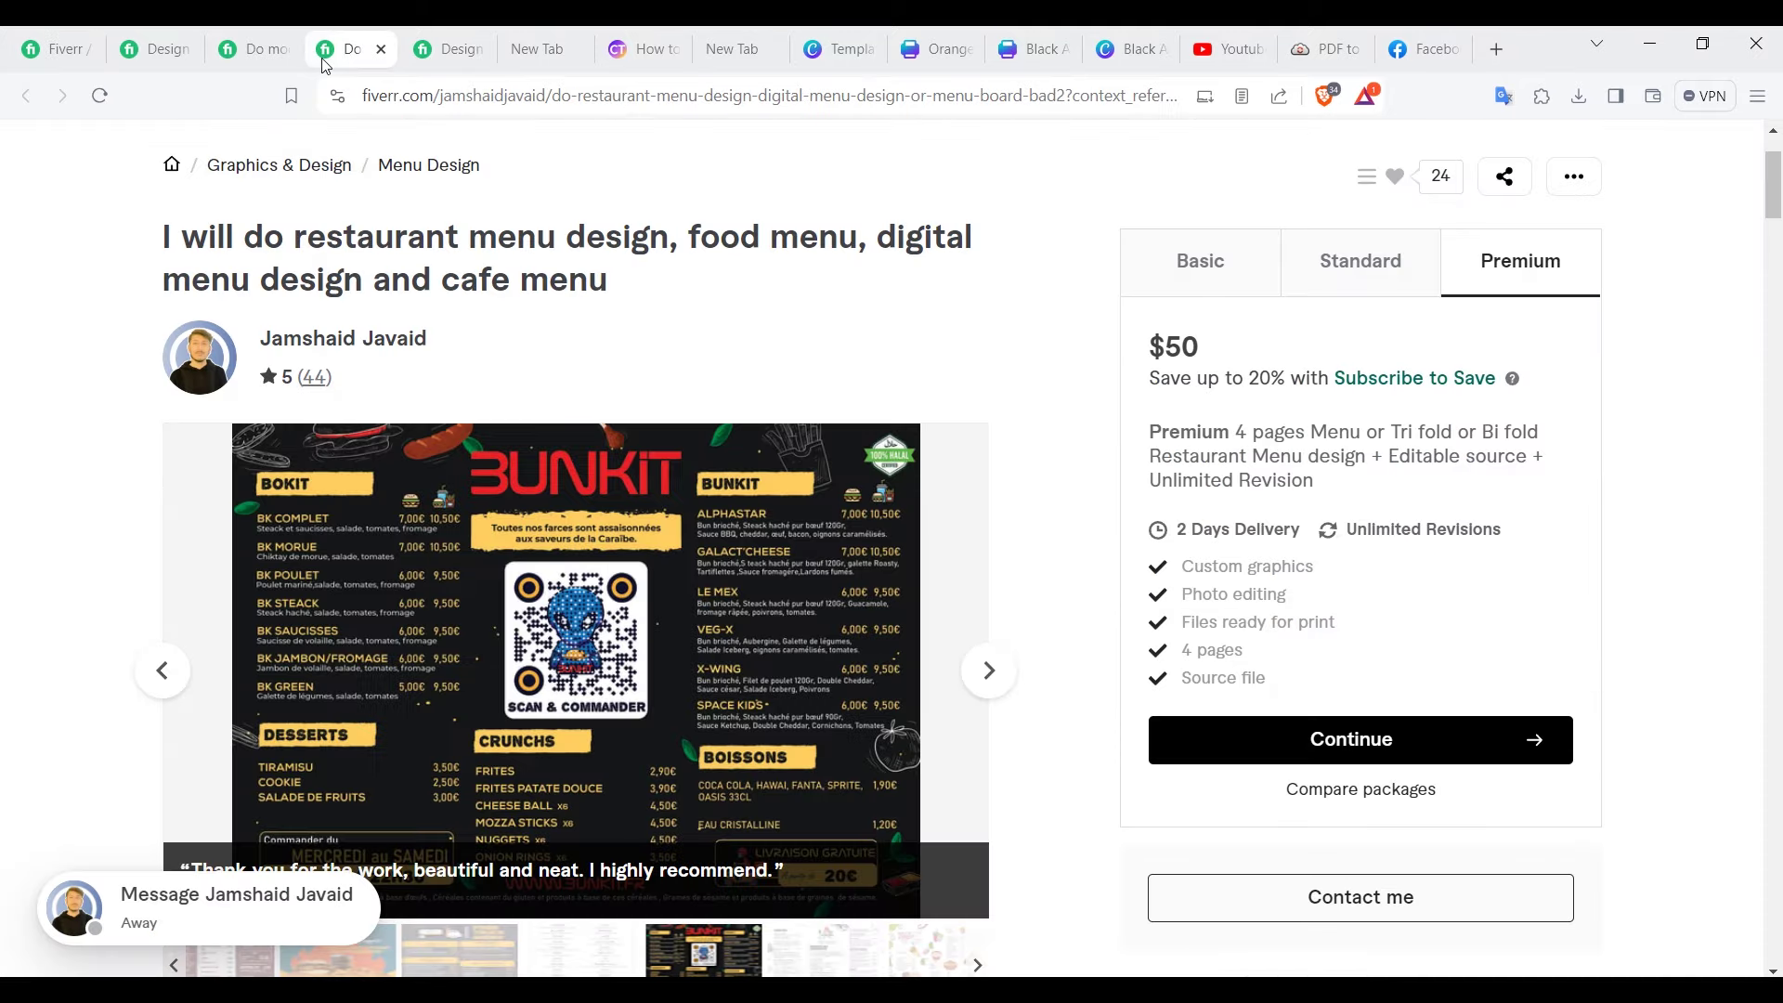
left_click(430, 62)
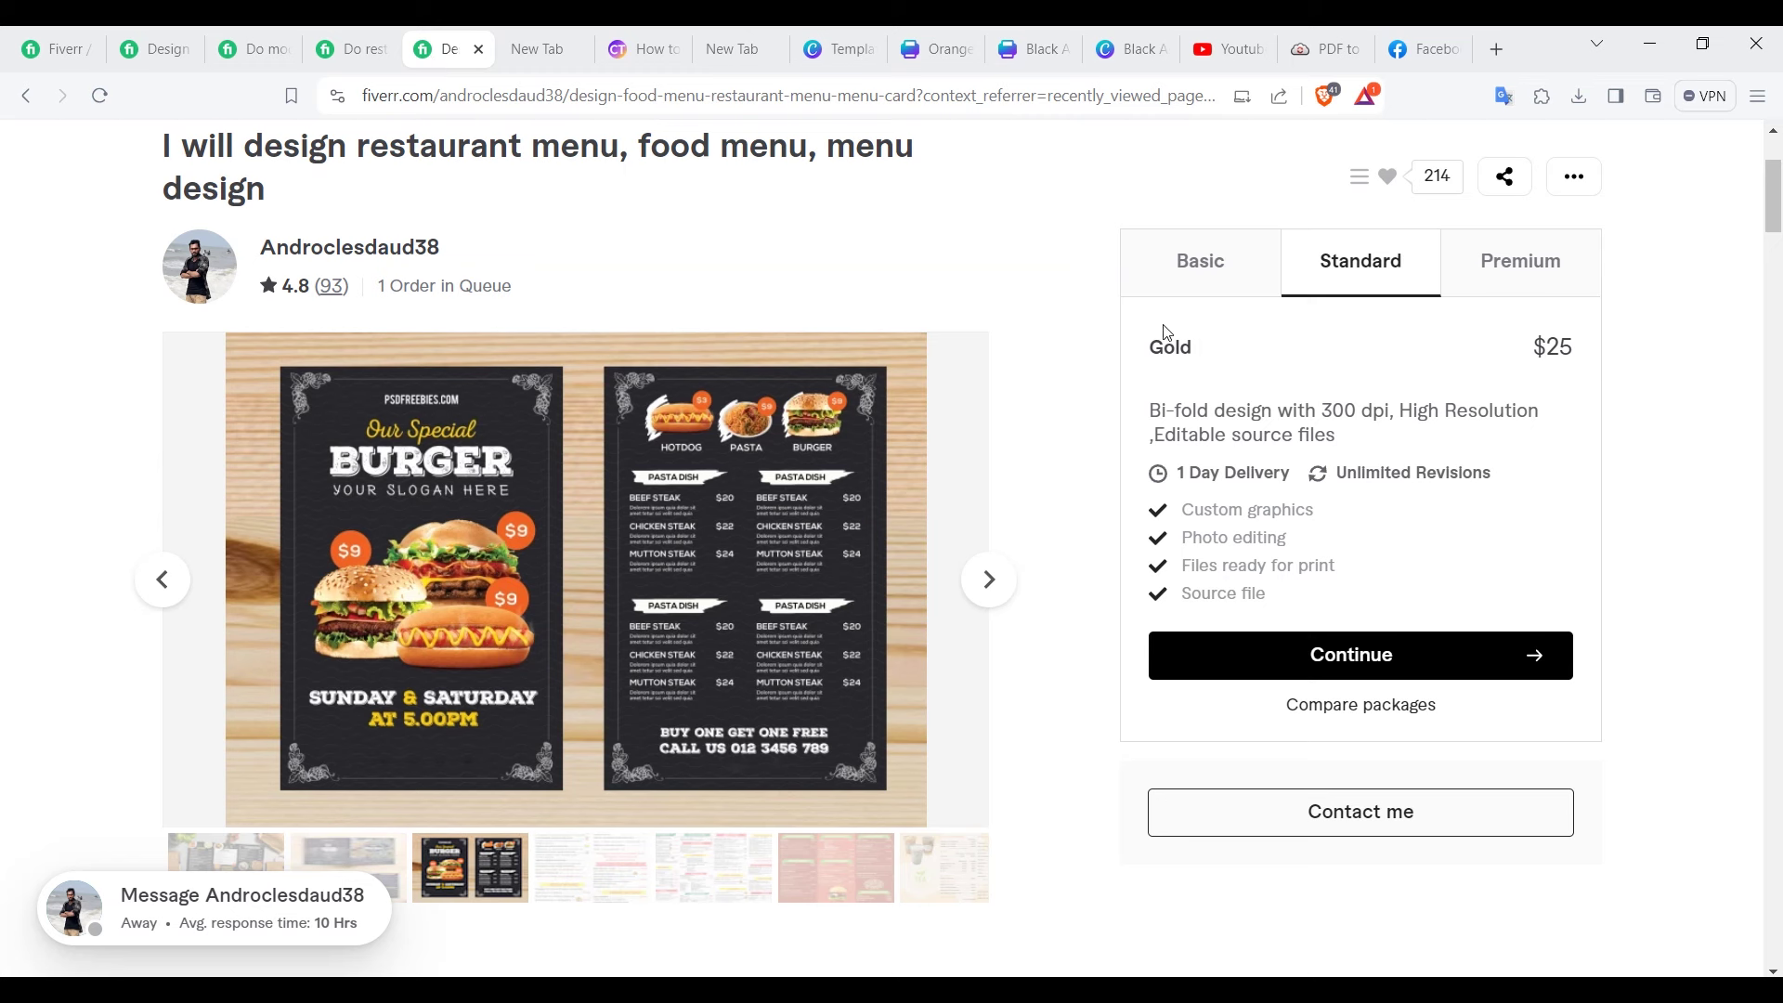
left_click(1167, 283)
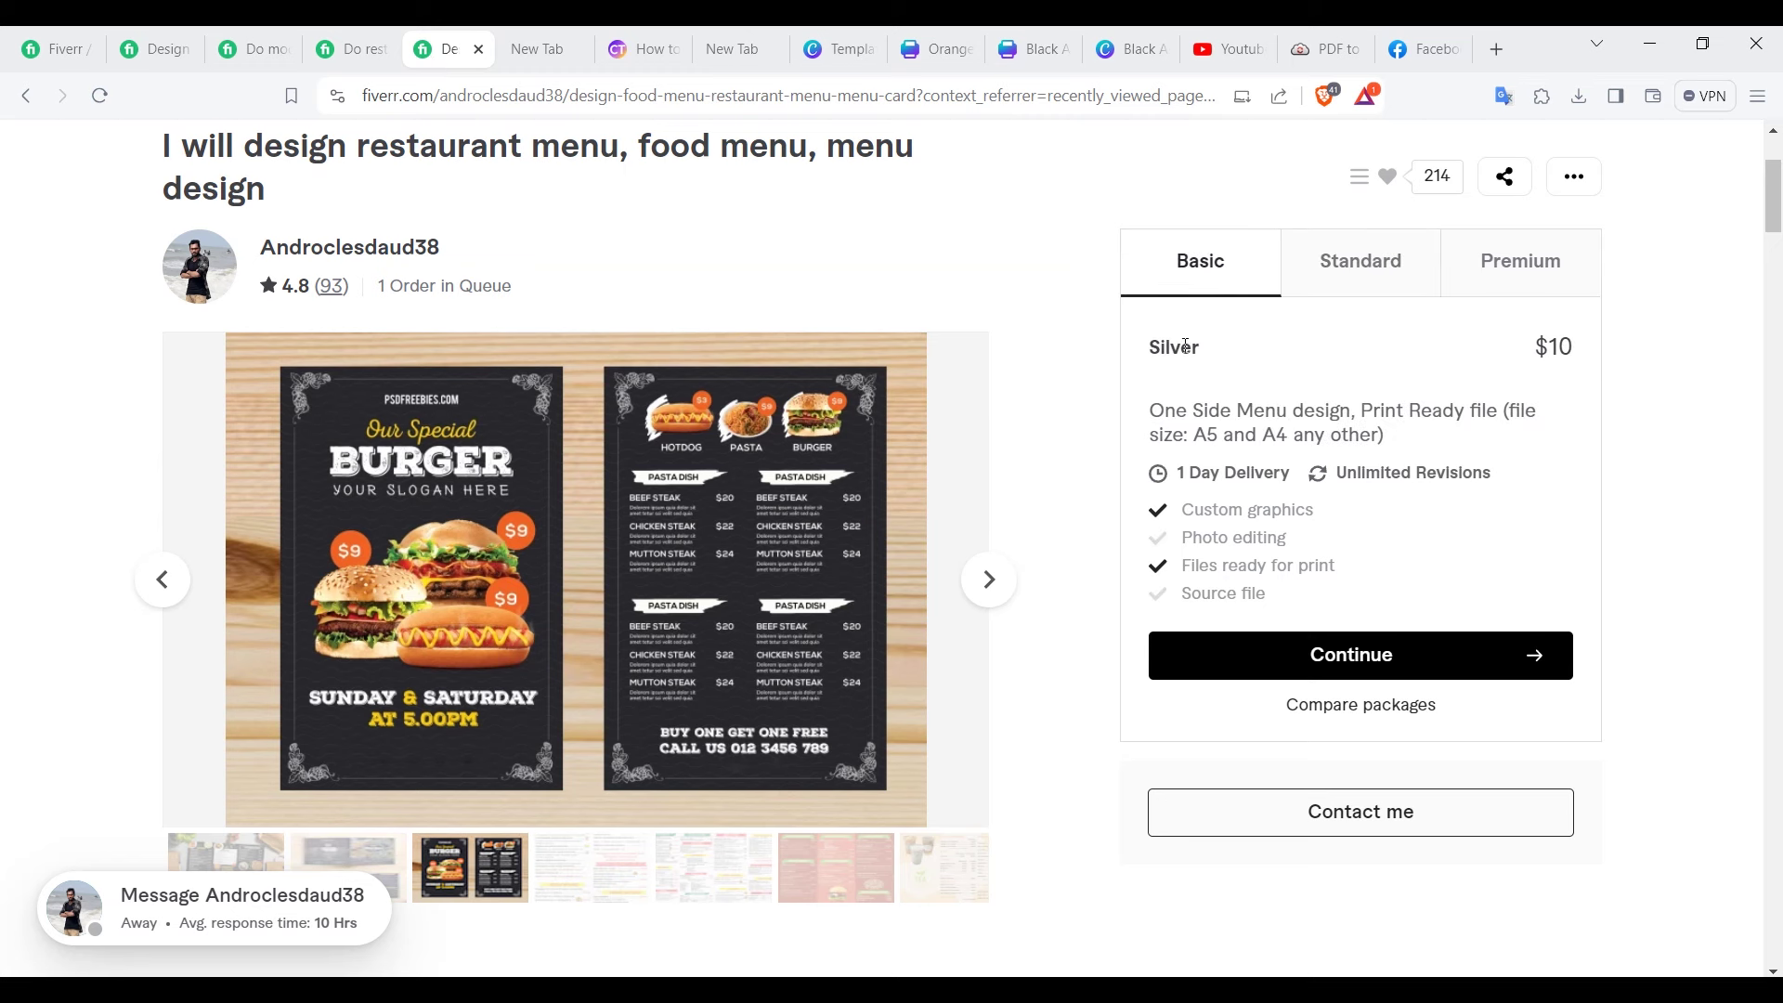
left_click(166, 55)
left_click(1200, 293)
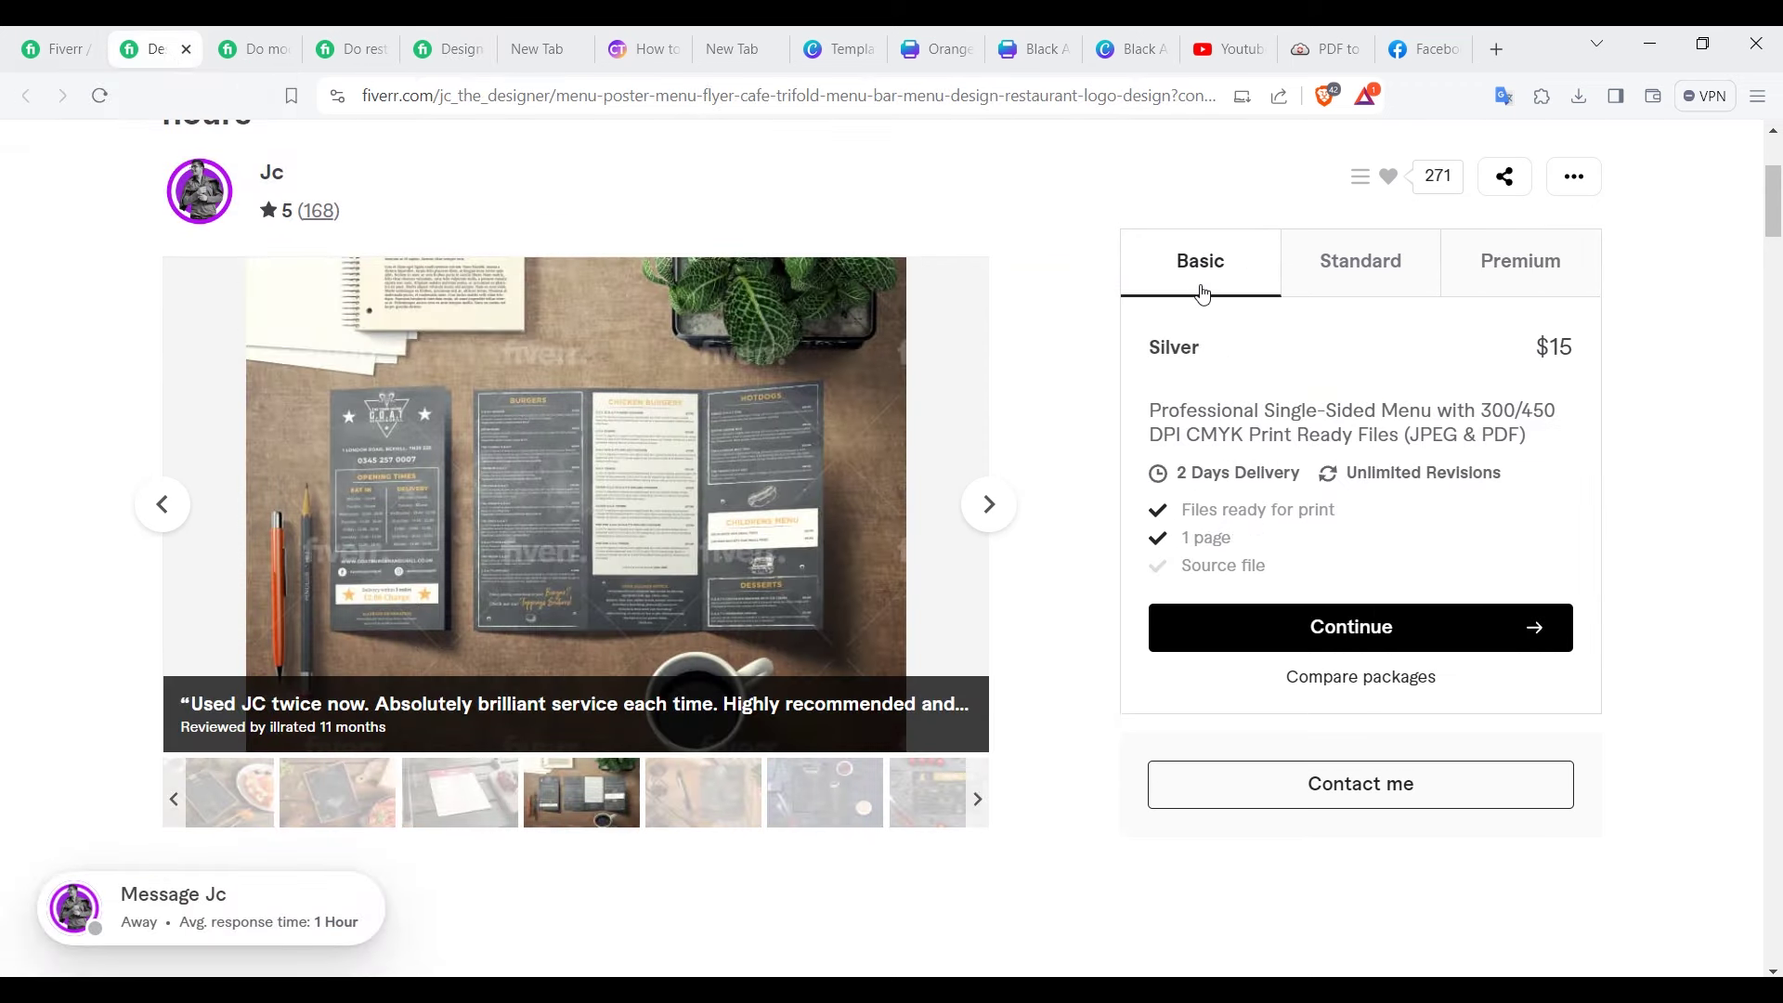
left_click(261, 53)
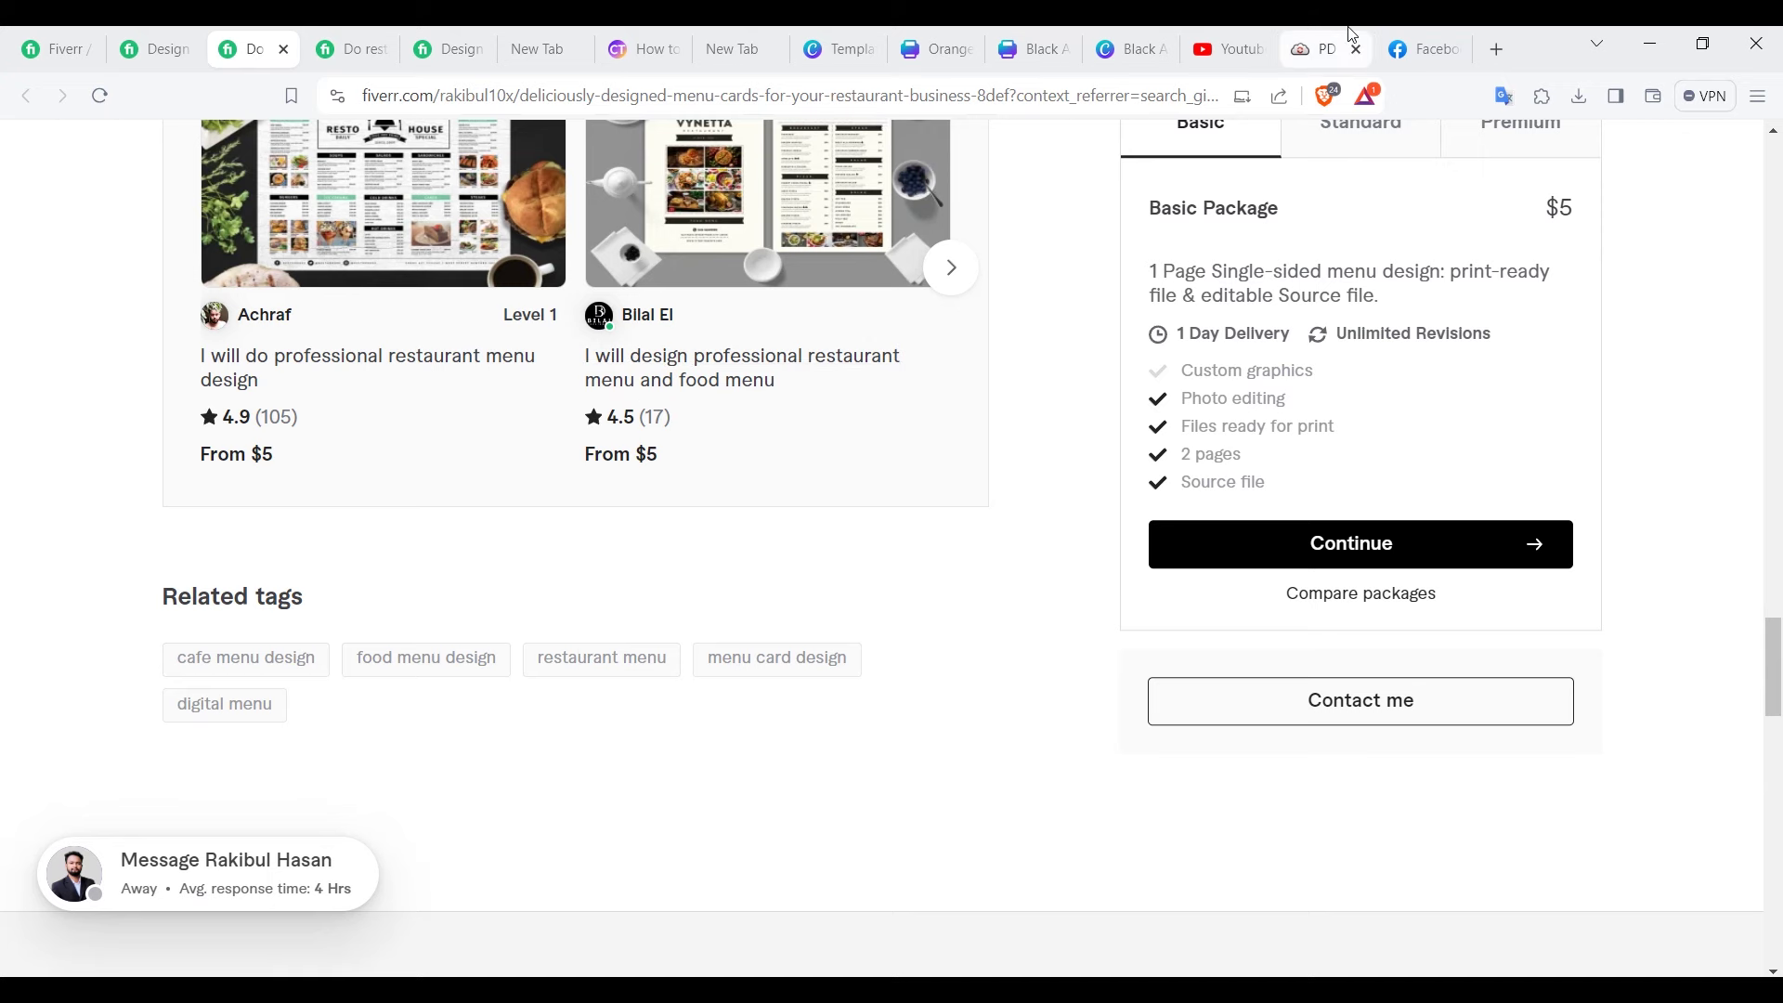
left_click(352, 49)
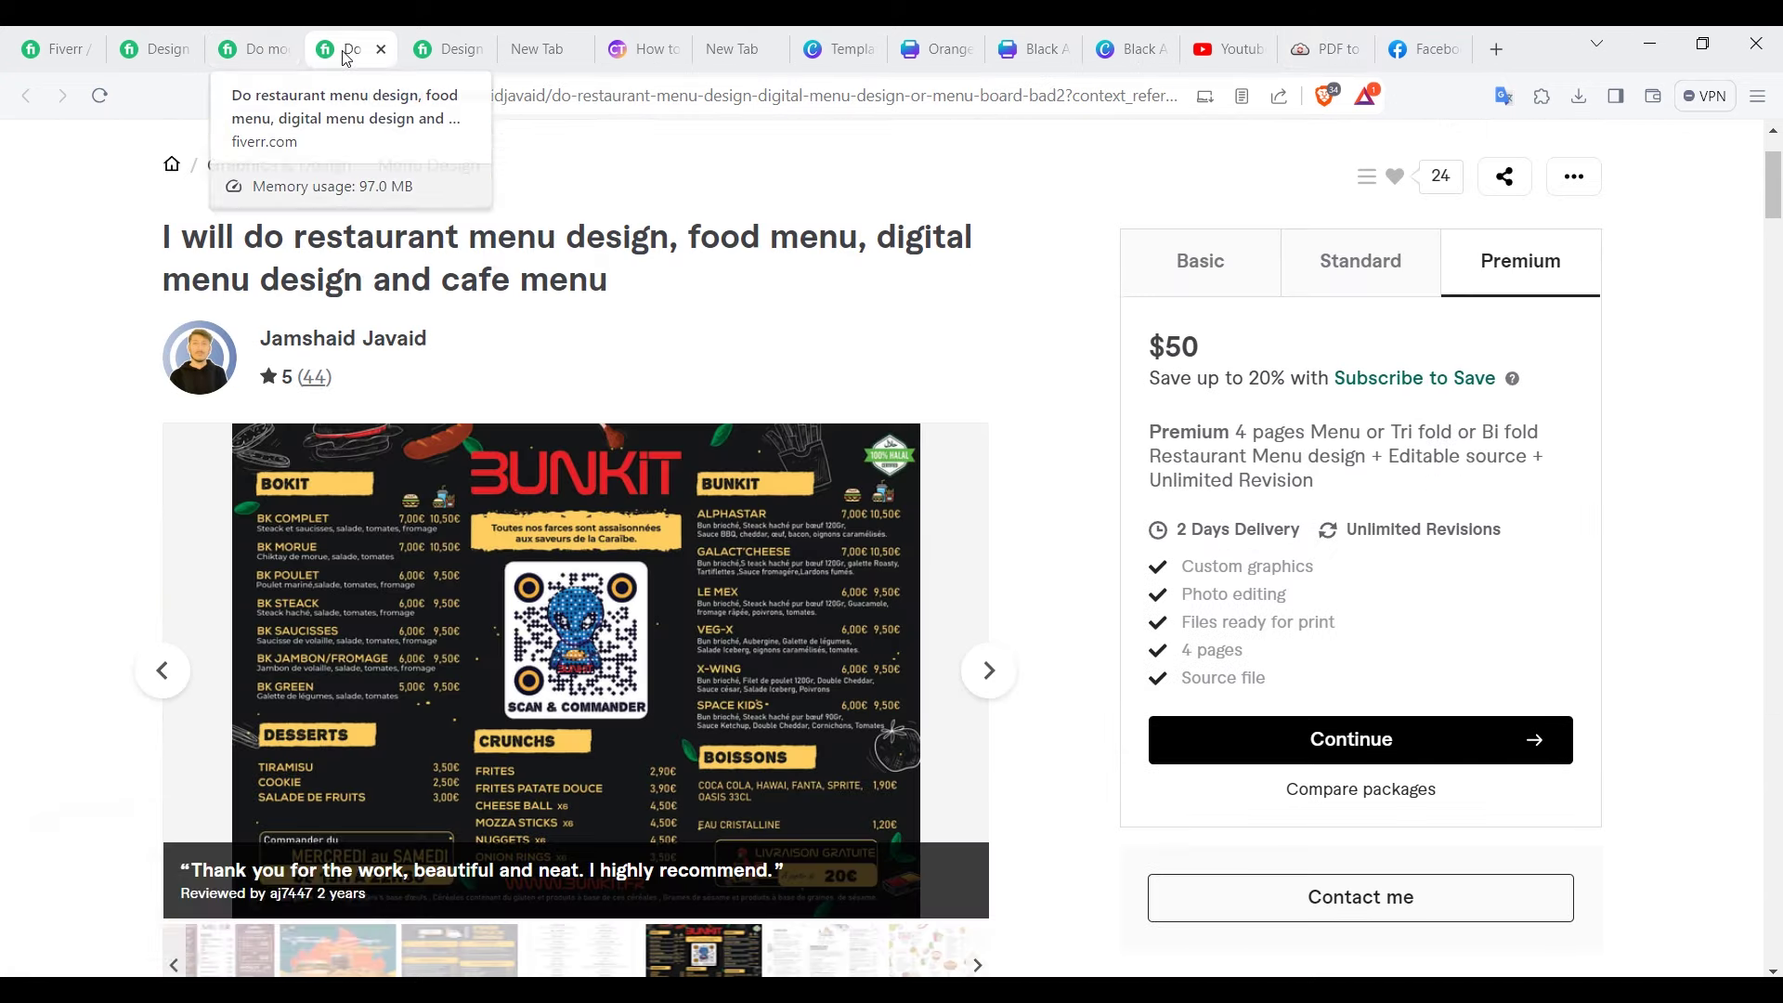
Step: Return to the edited gig's pricing and highlight the Basic package description for reading
left_click(55, 45)
mouse_move(585, 417)
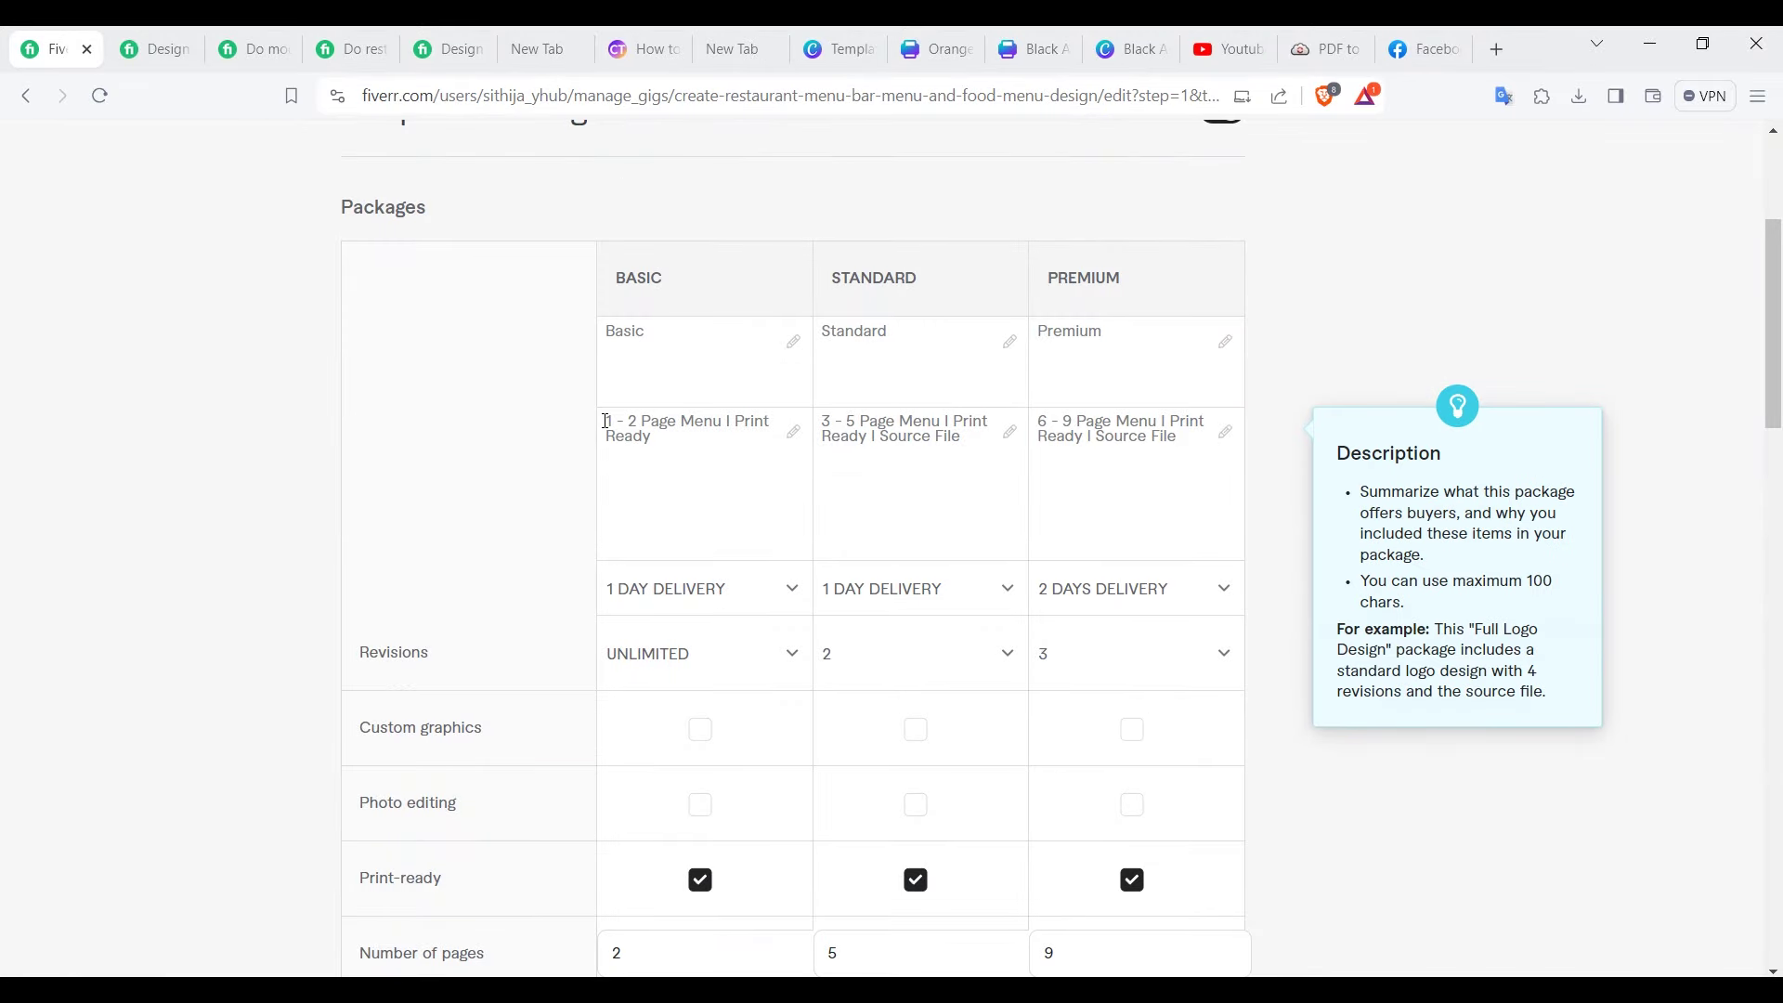
left_click_drag(606, 420, 656, 444)
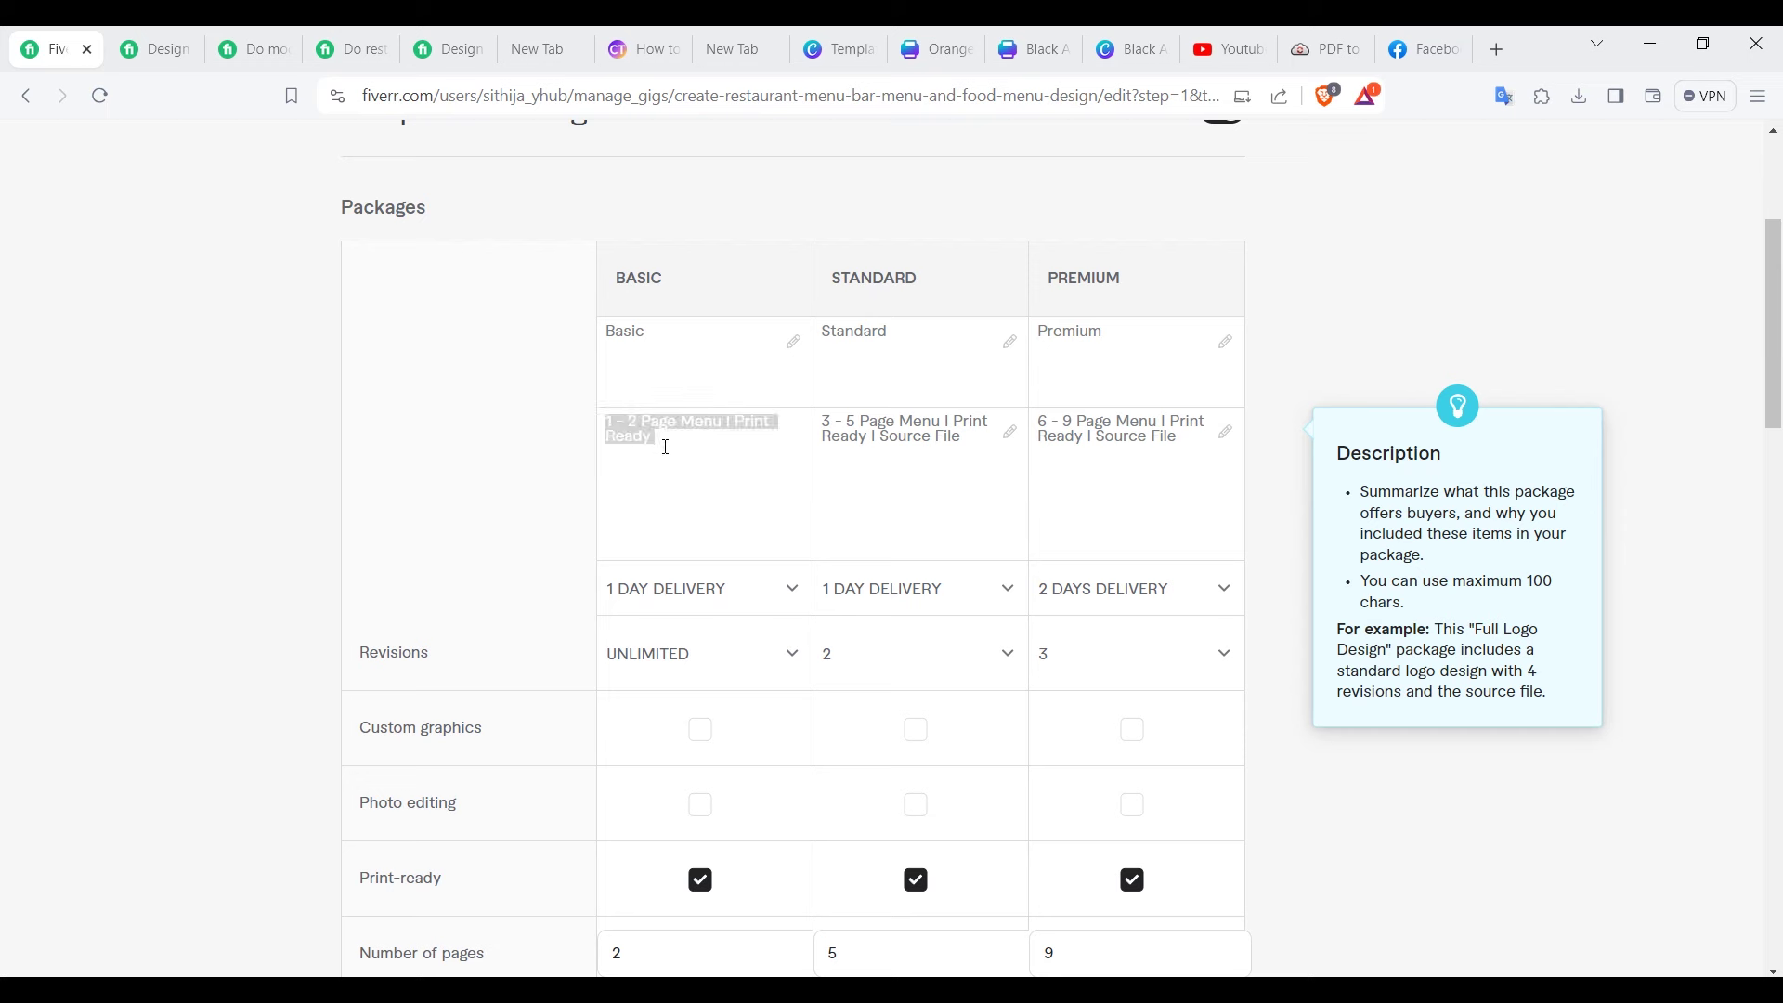
left_click(666, 447)
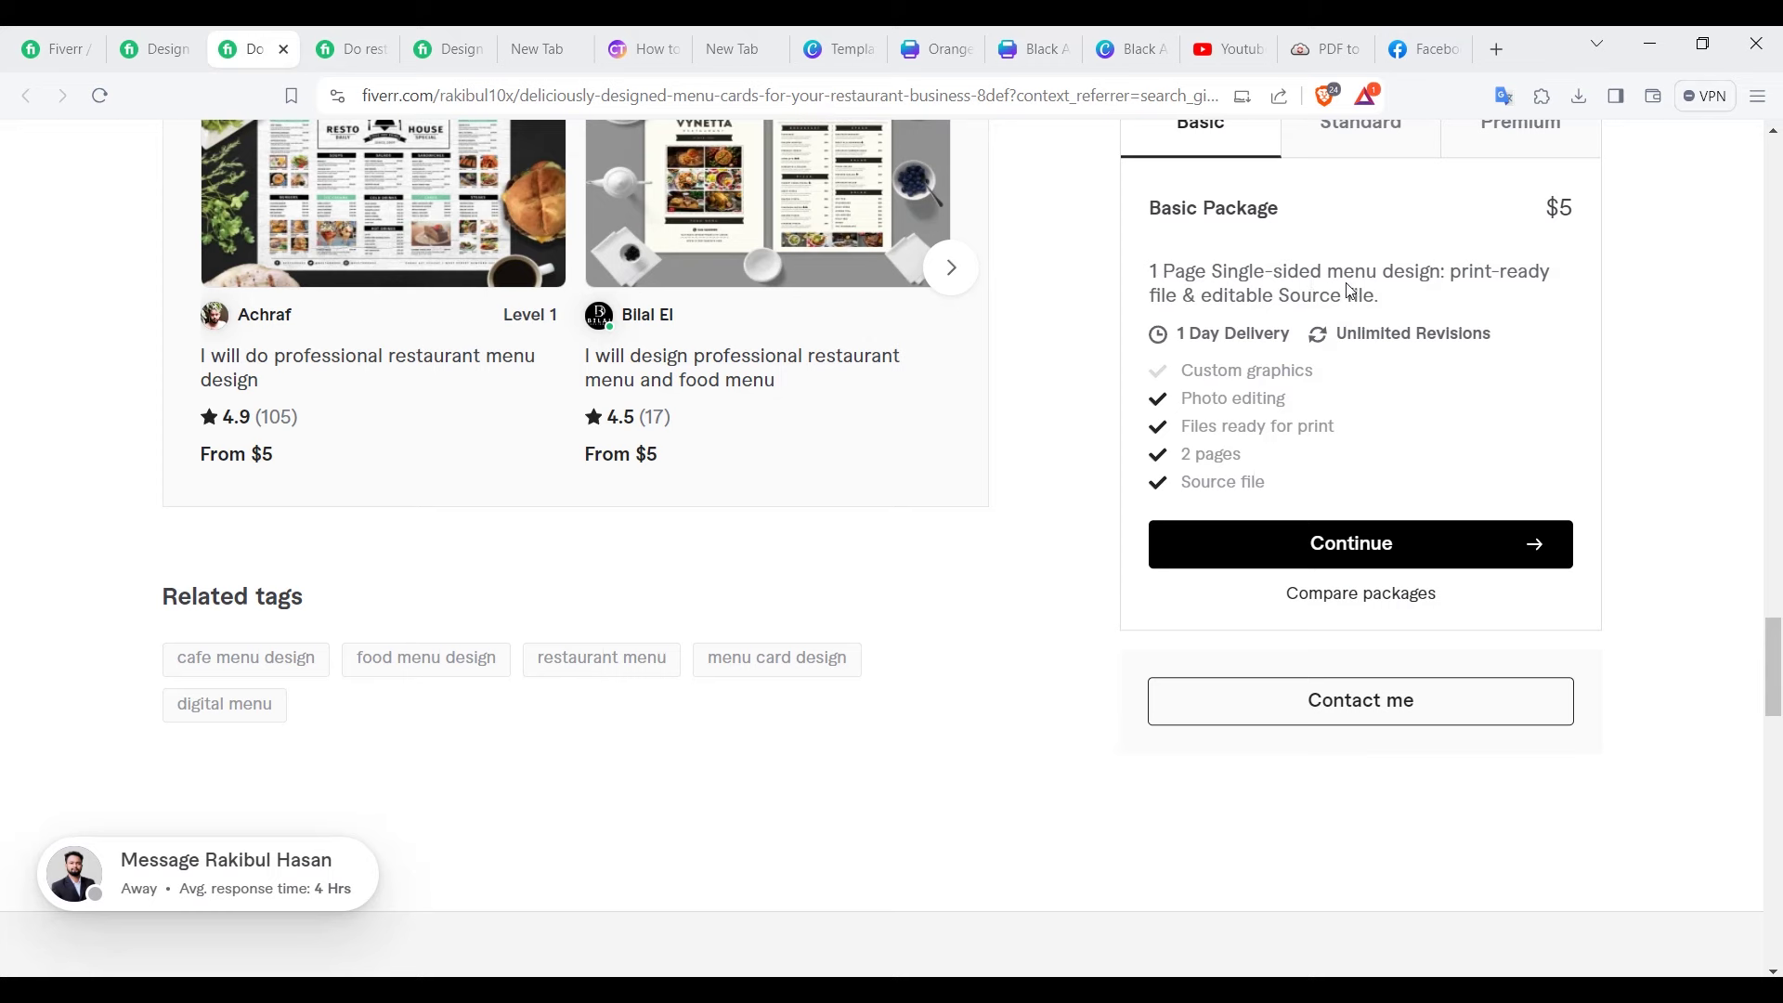
Step: Read the Basic and Standard package descriptions of the competing menu card gig
left_click_drag(1389, 296, 1152, 272)
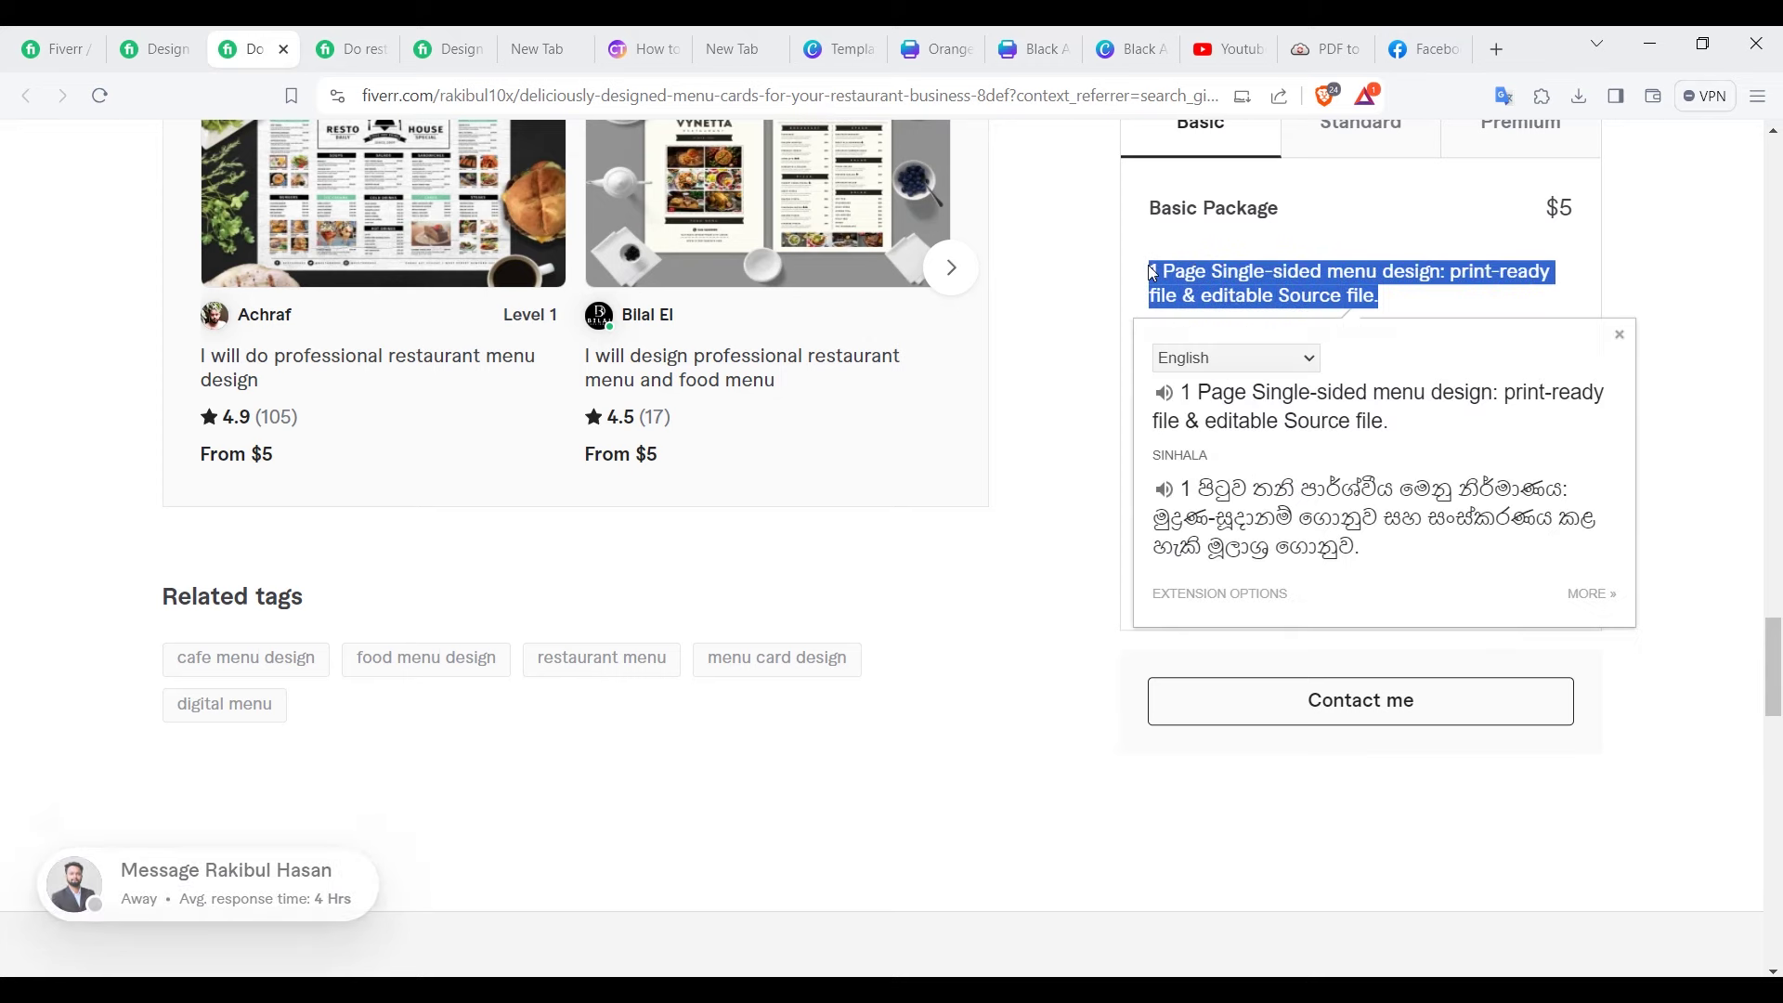
left_click(1333, 149)
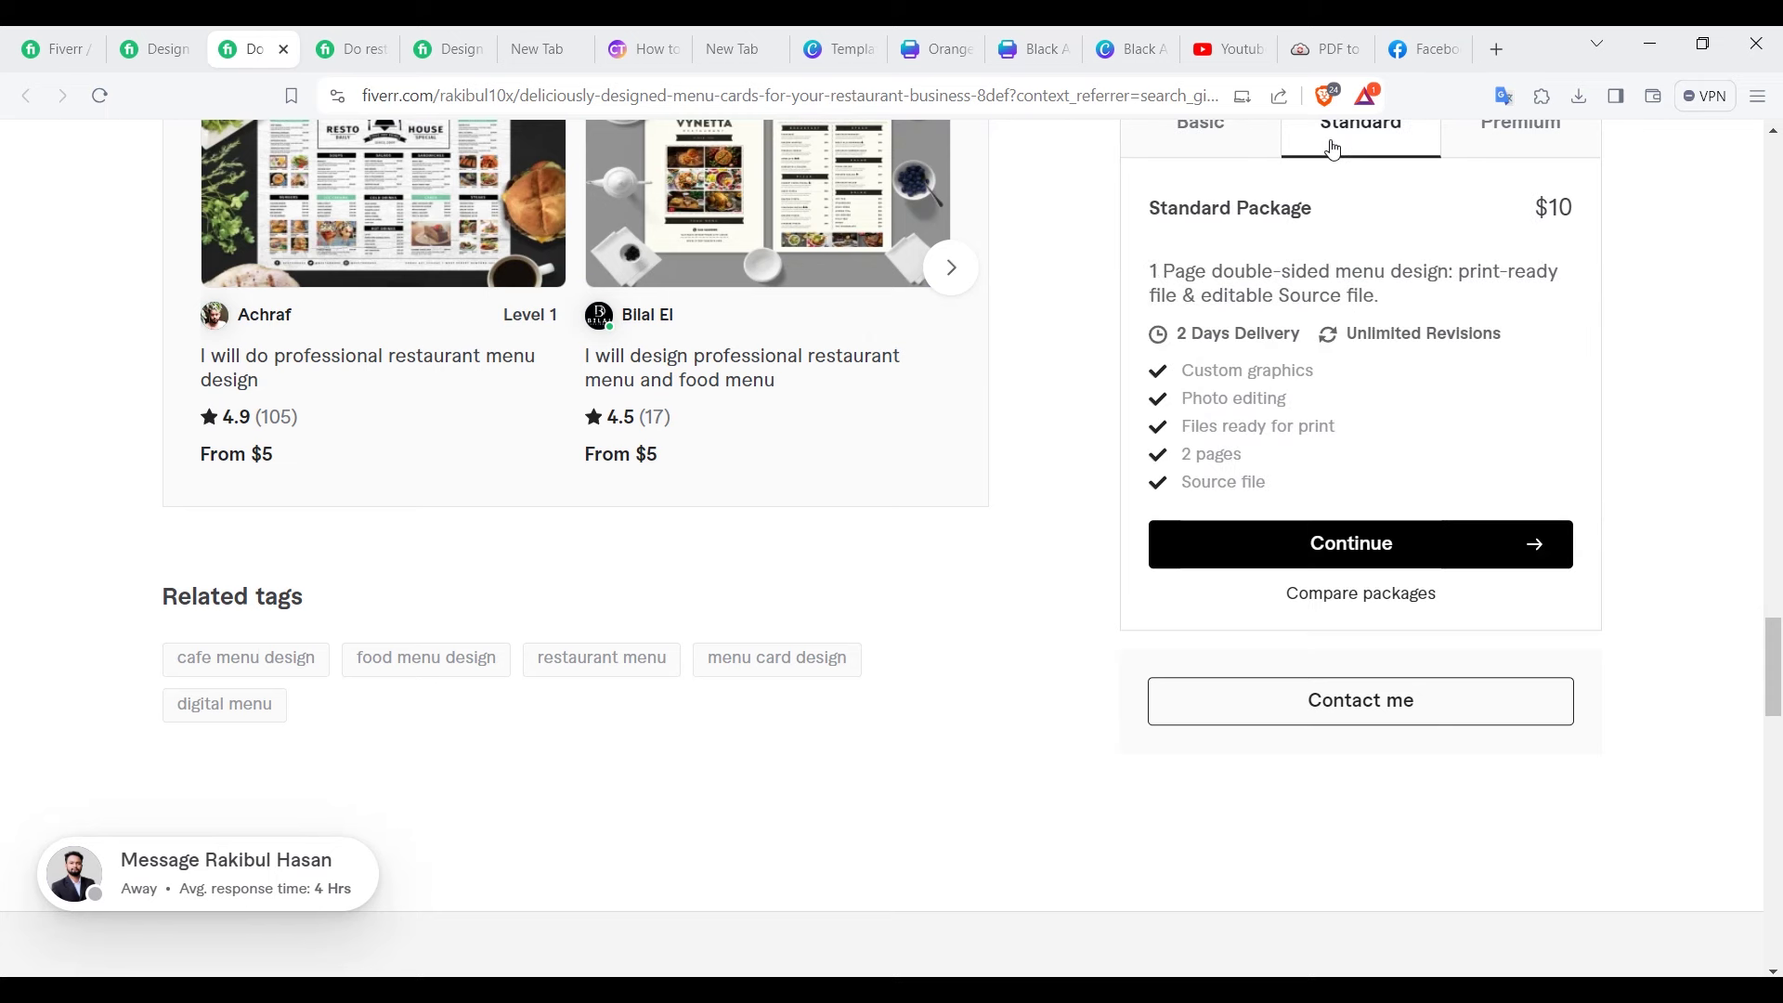
triple_click(1254, 273)
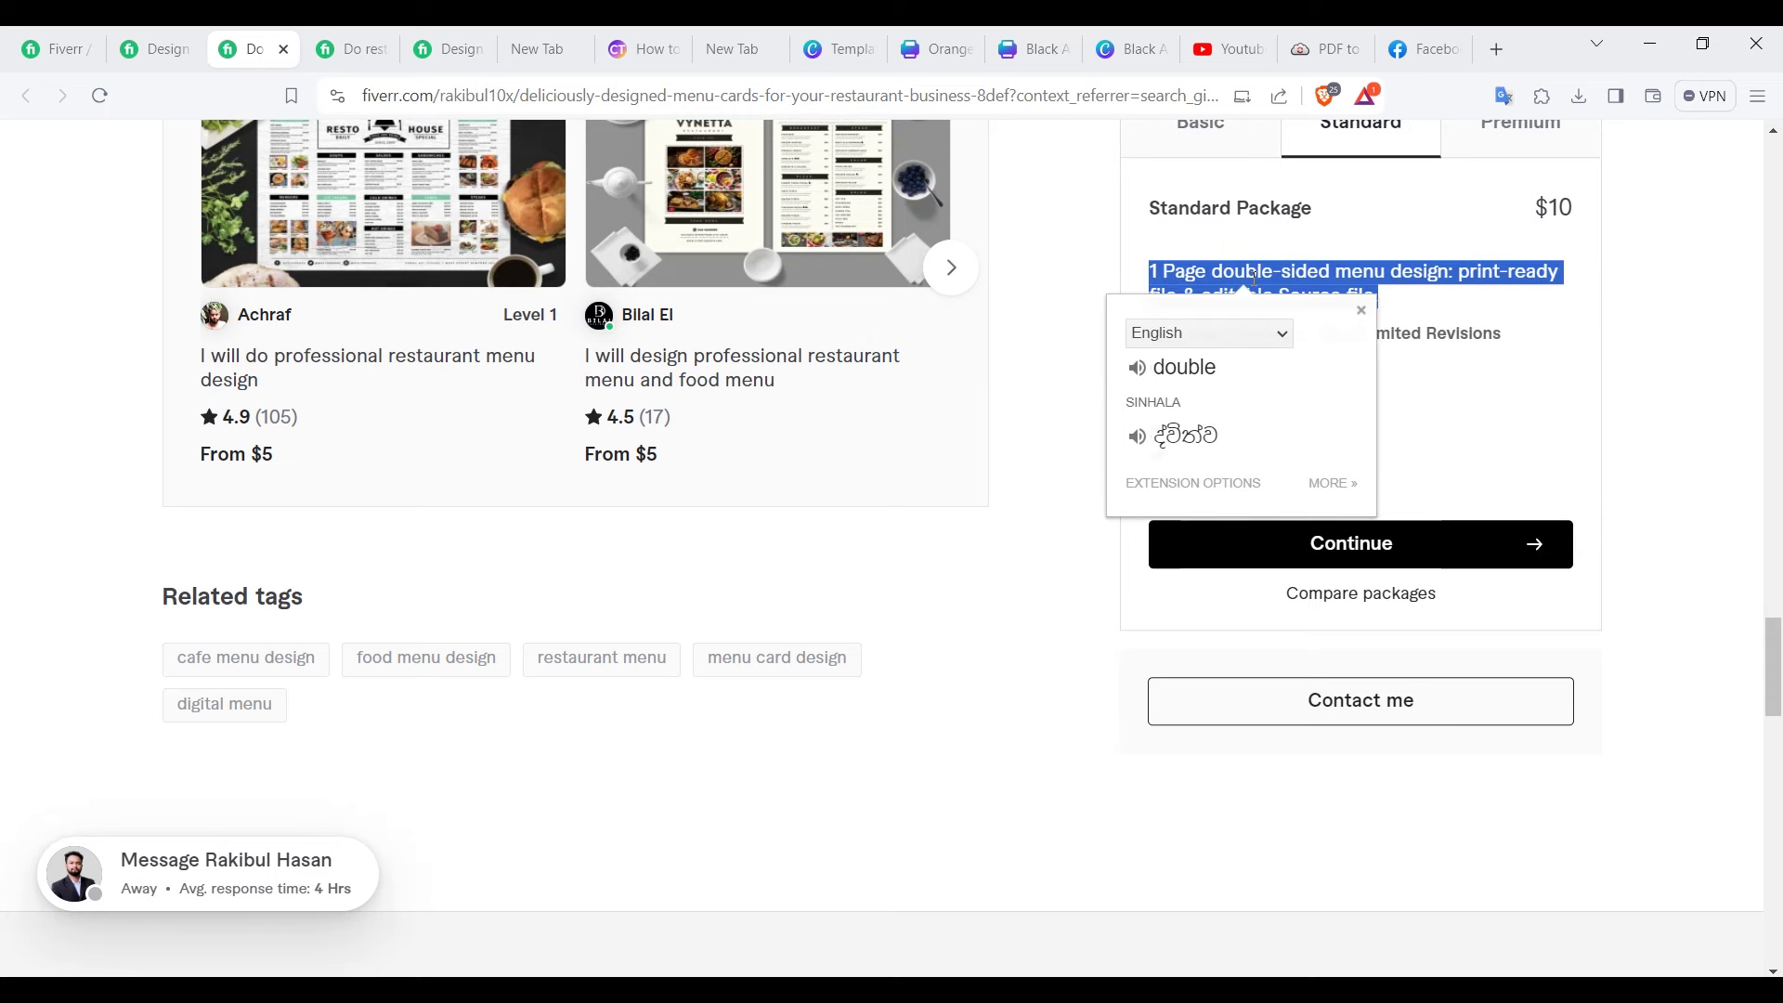
left_click(1253, 278)
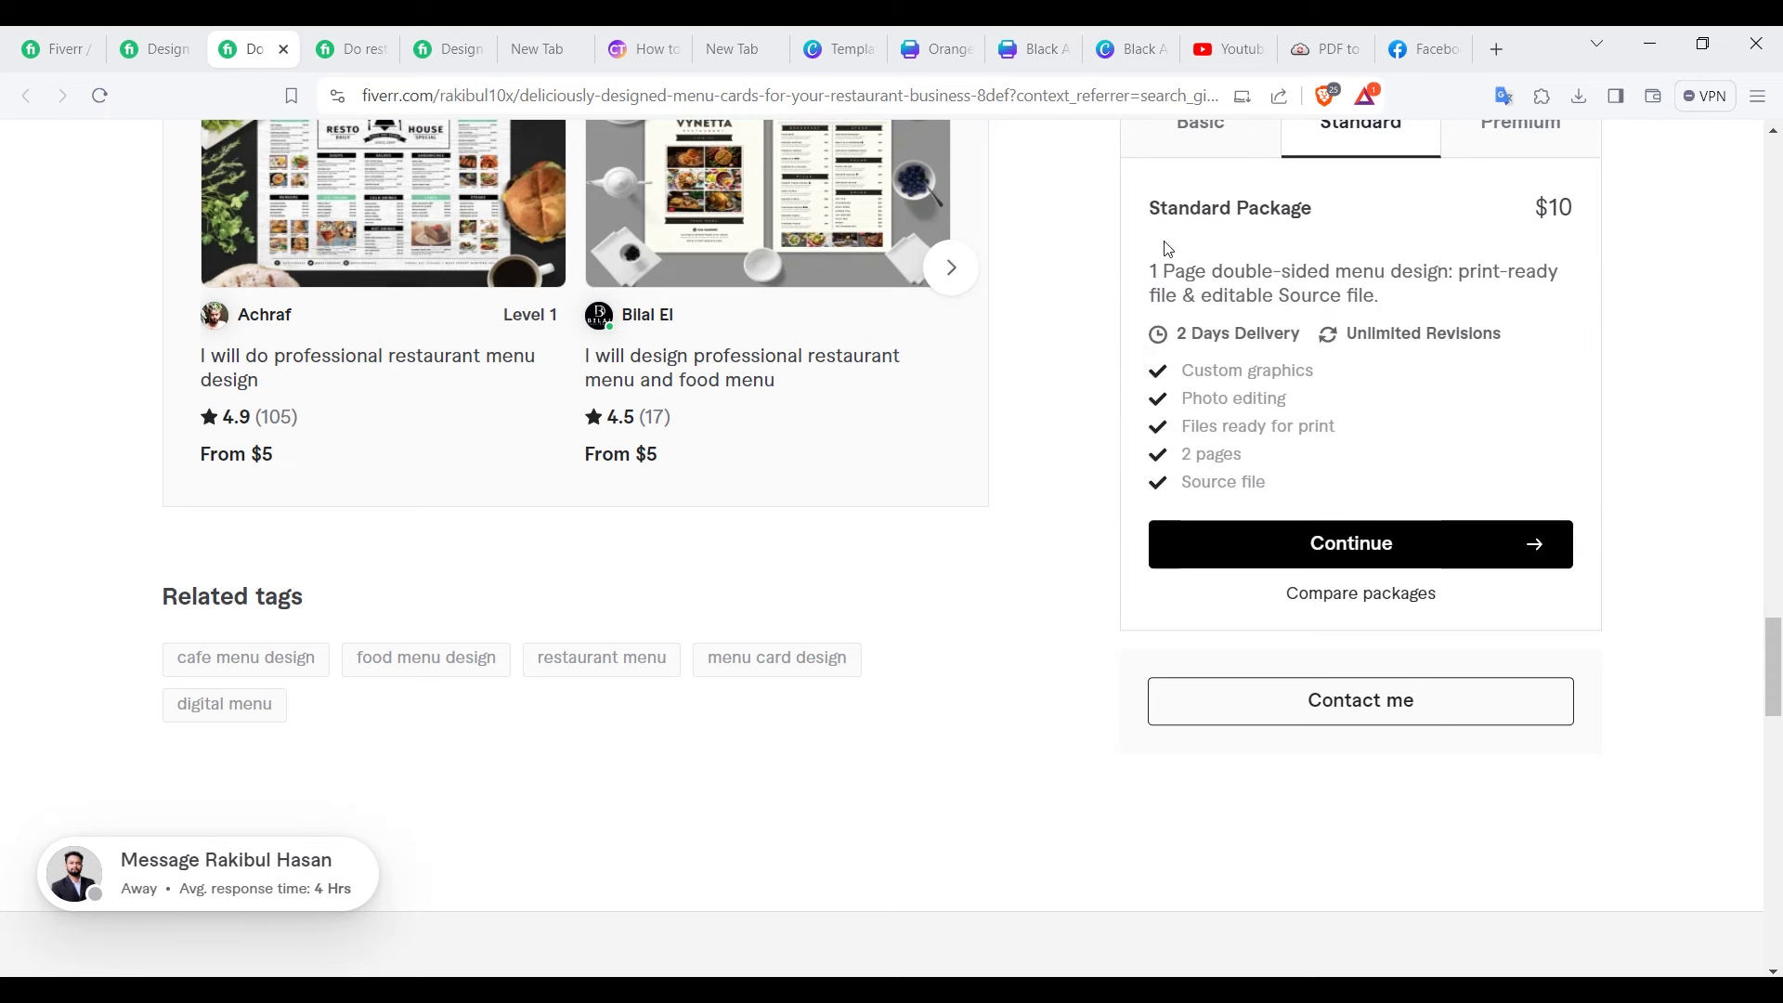
Step: Recheck the edited gig's packages, then go back to the competing menu card gig and browse its sample images
left_click(130, 58)
left_click(54, 48)
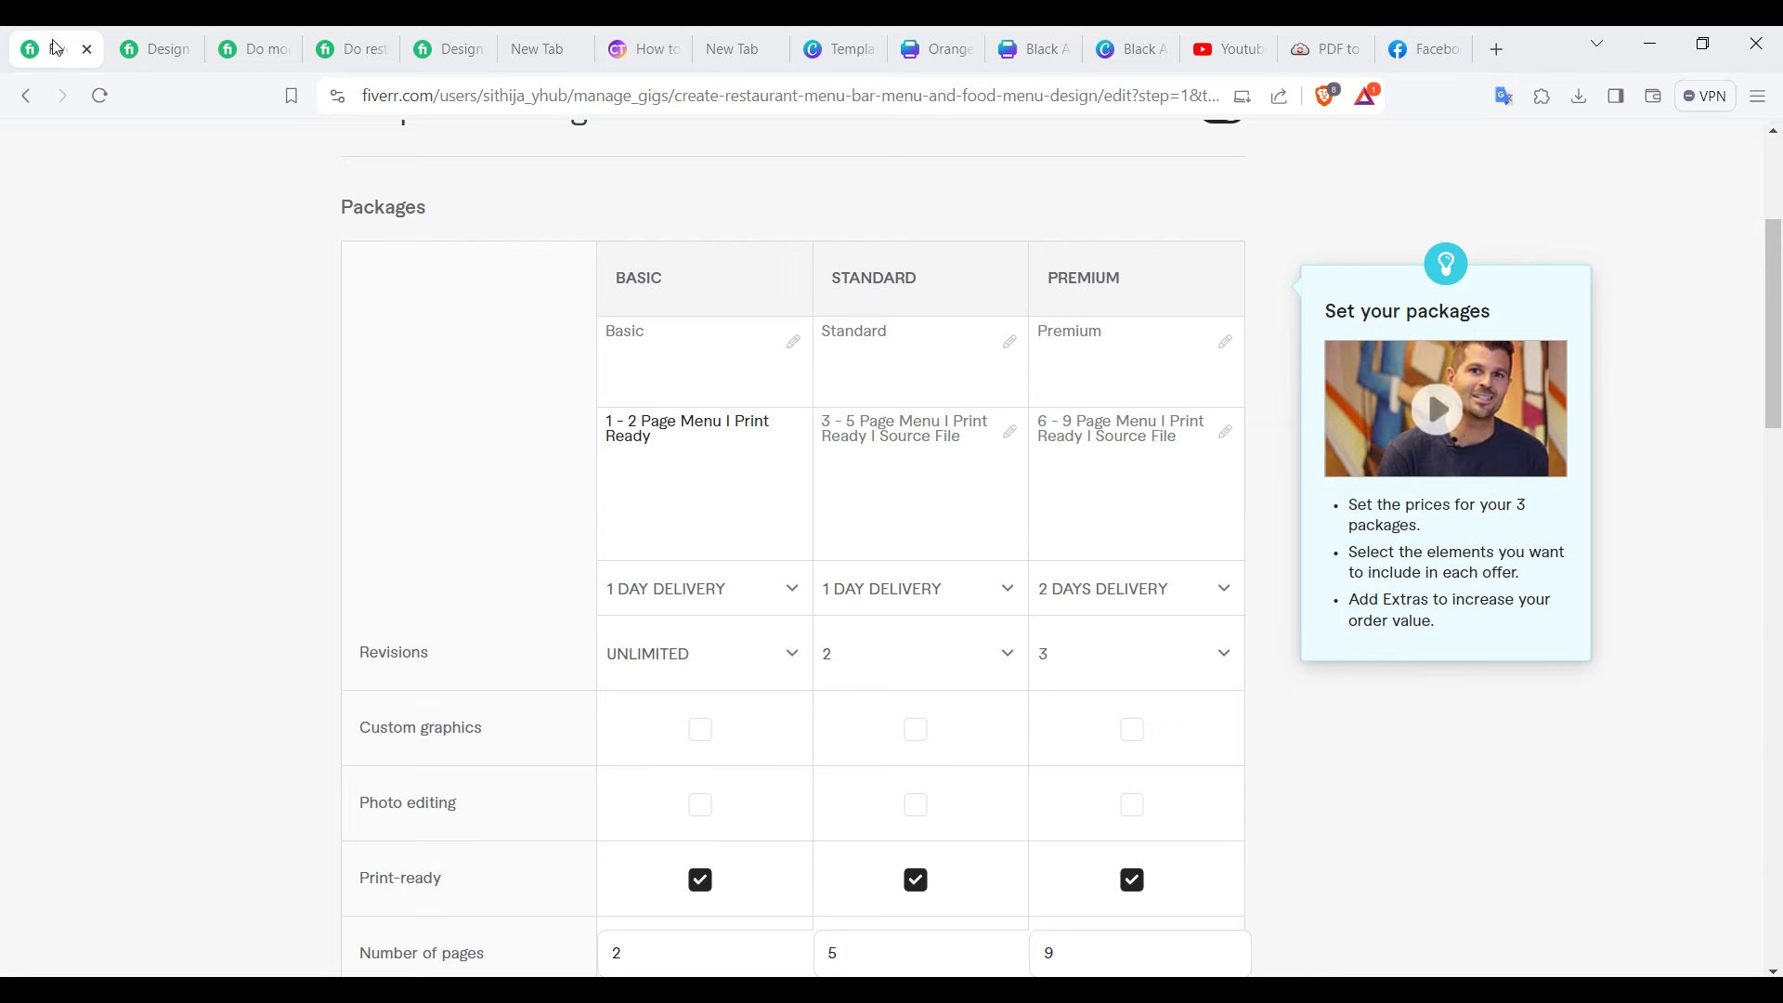
left_click(249, 49)
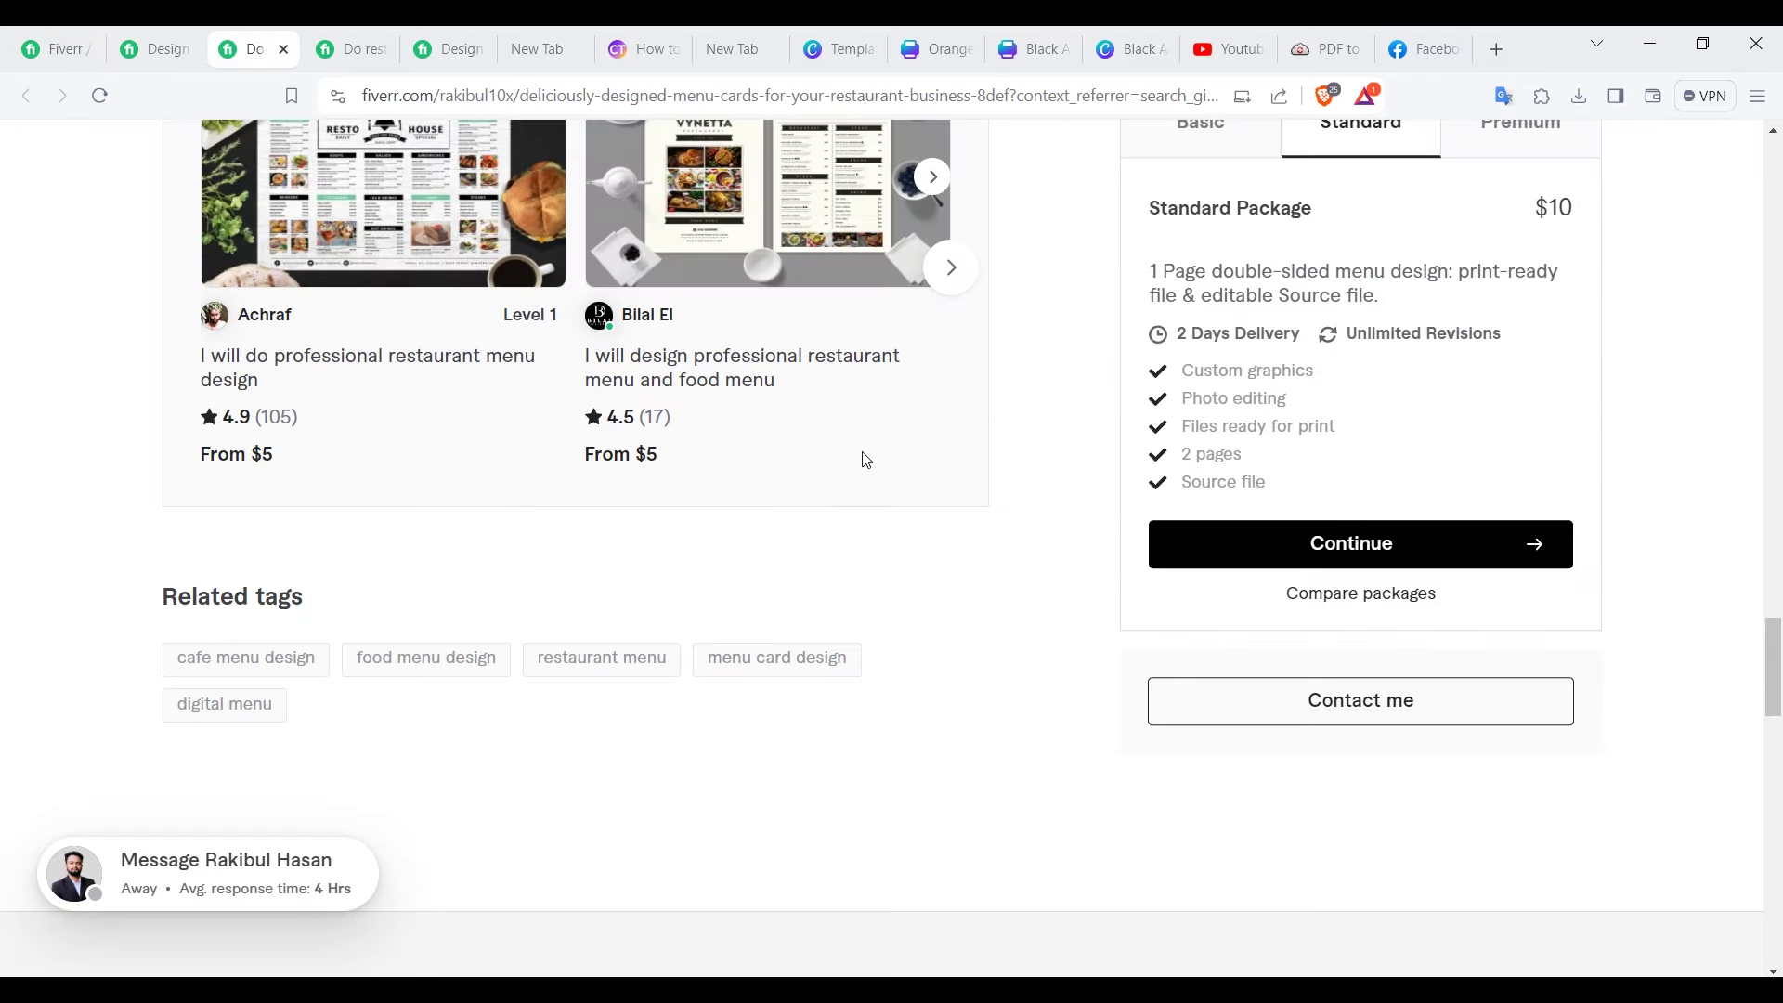
left_click_drag(1775, 675, 1757, 246)
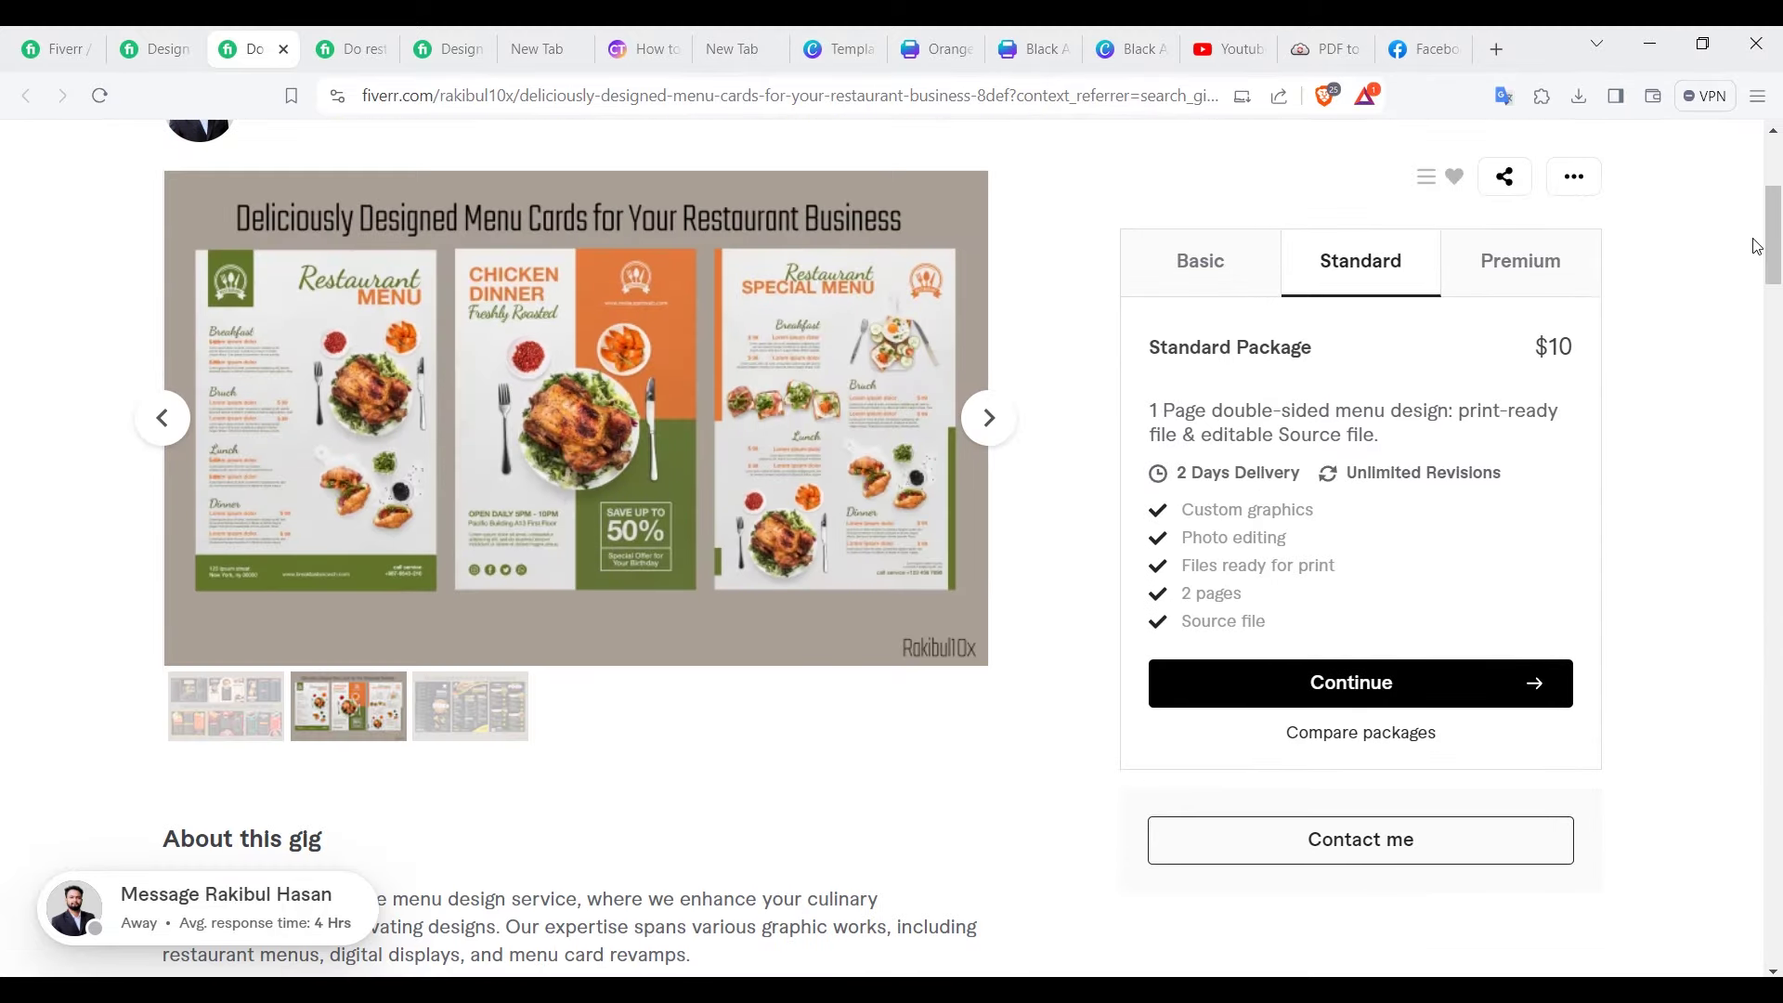
left_click(990, 419)
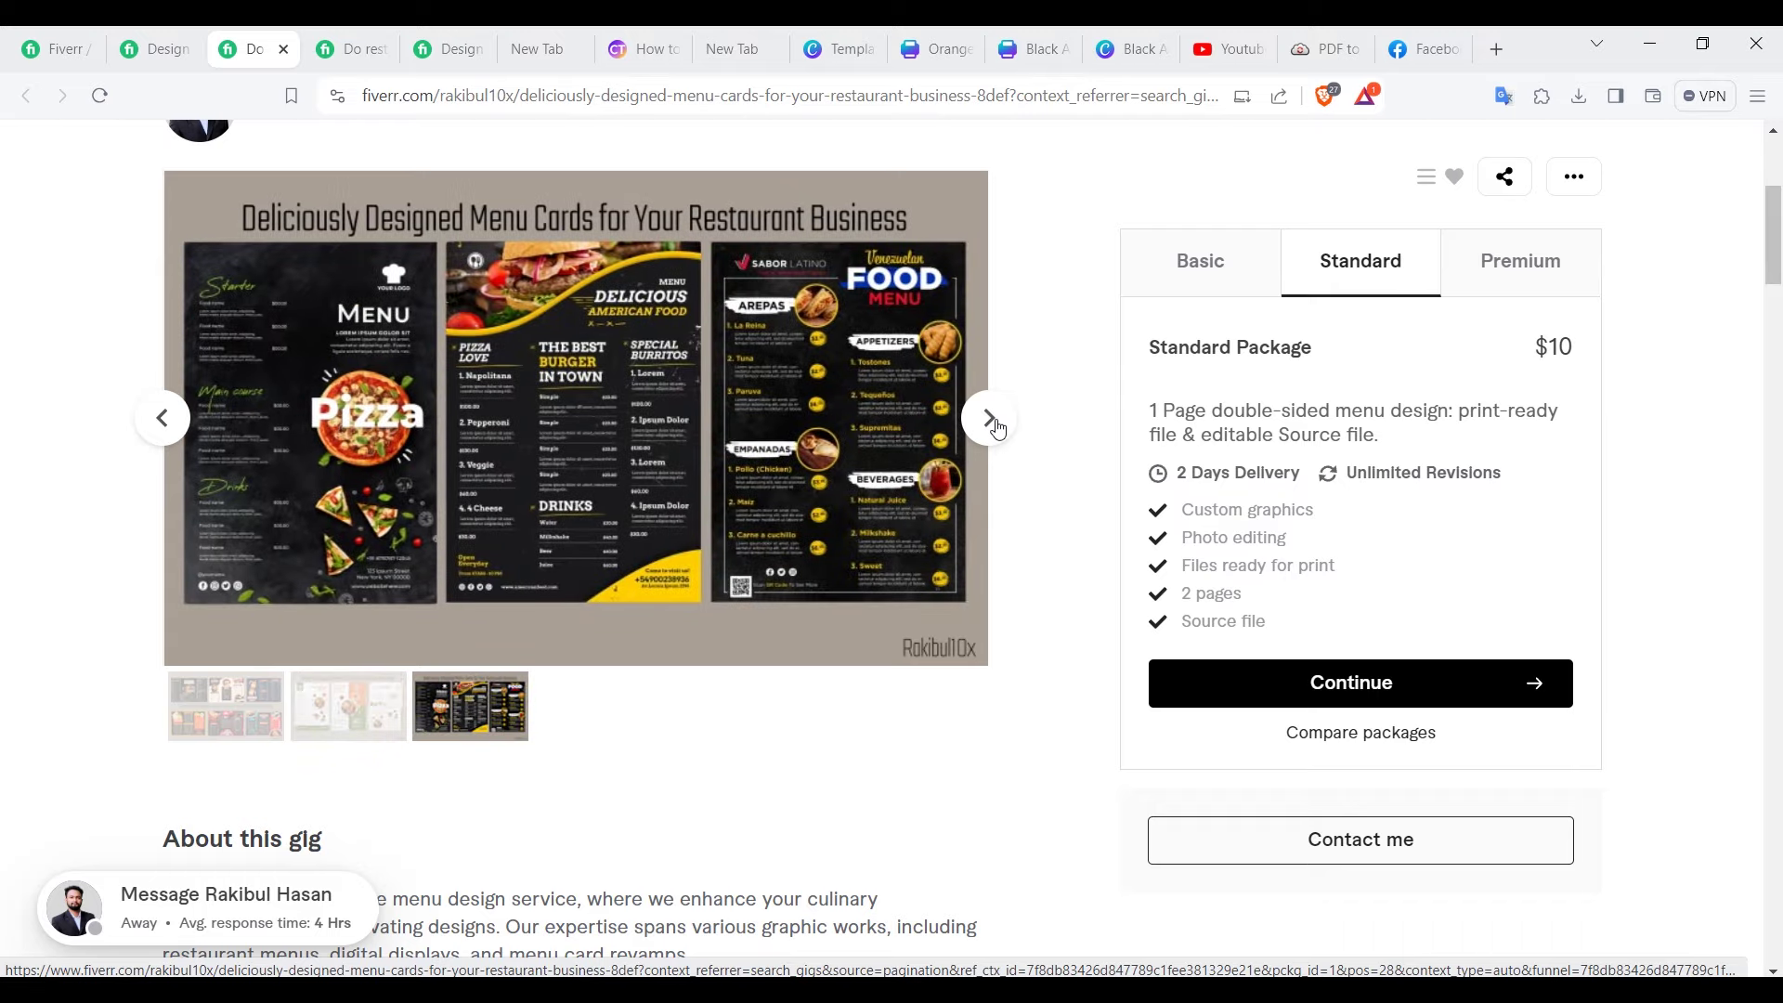
Step: Look at the menu card gig's samples and the Canva cafe menu template, and recheck the edited gig's package options and prices
left_click(990, 419)
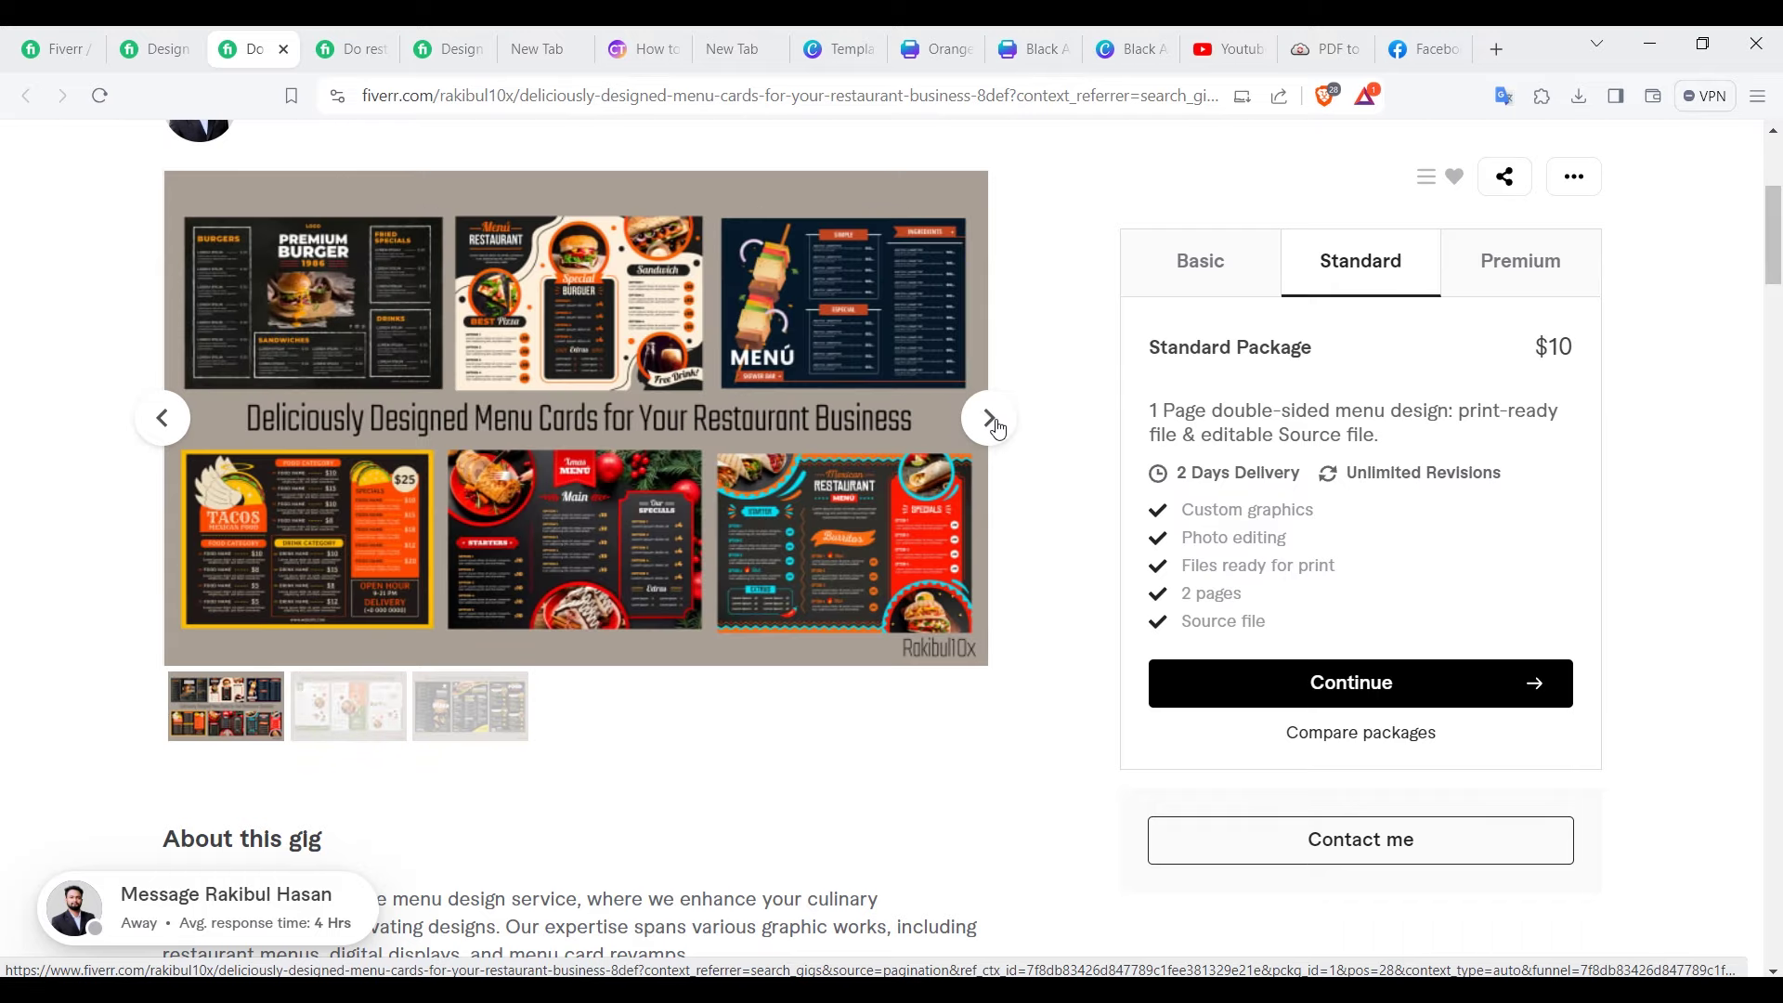
left_click(61, 56)
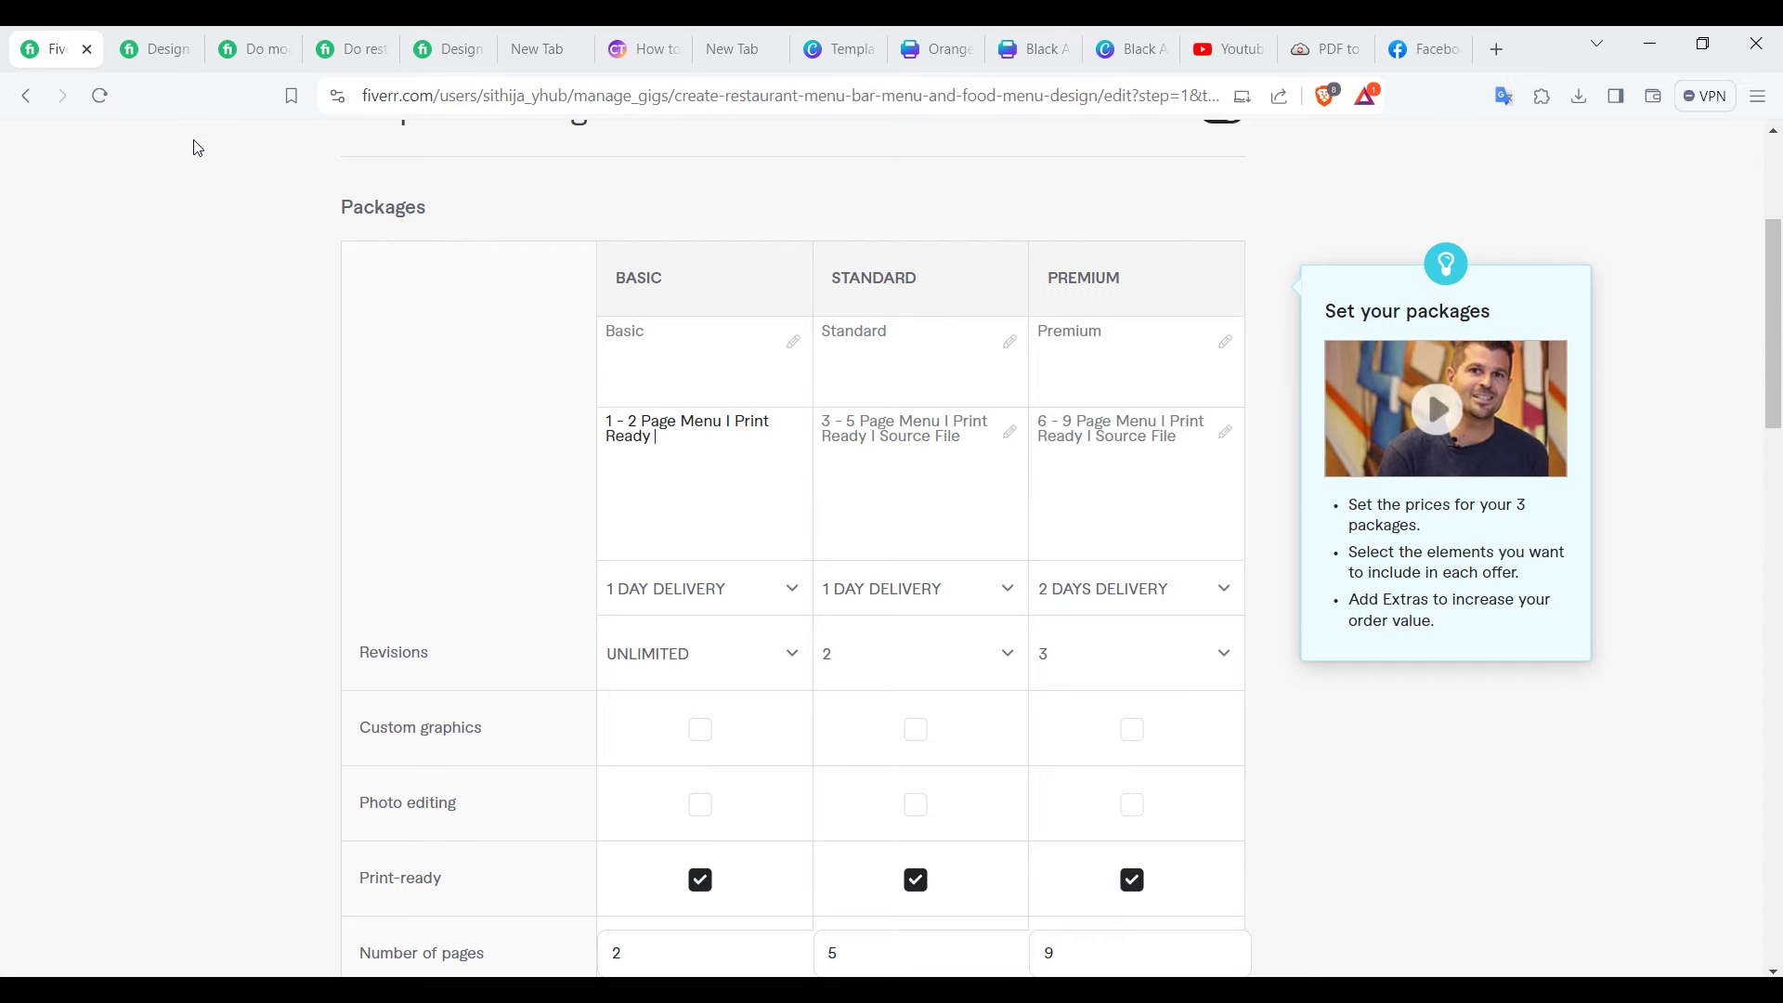
left_click(832, 49)
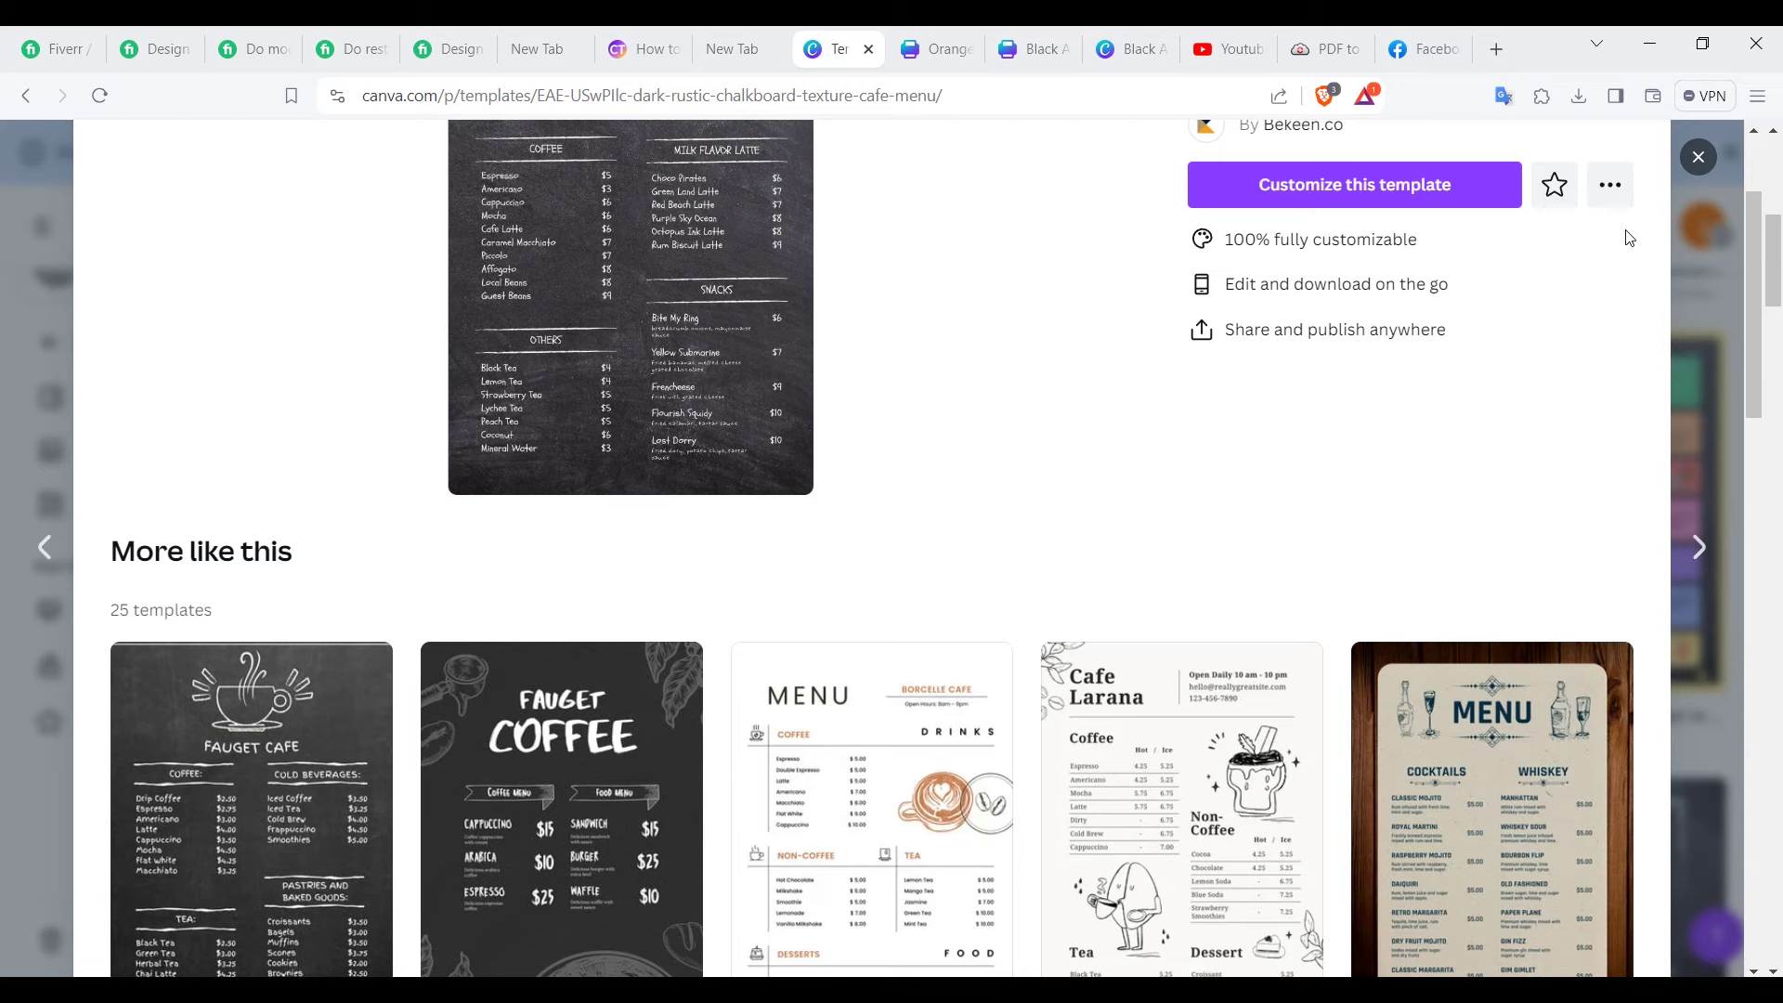
key("ctrl+1")
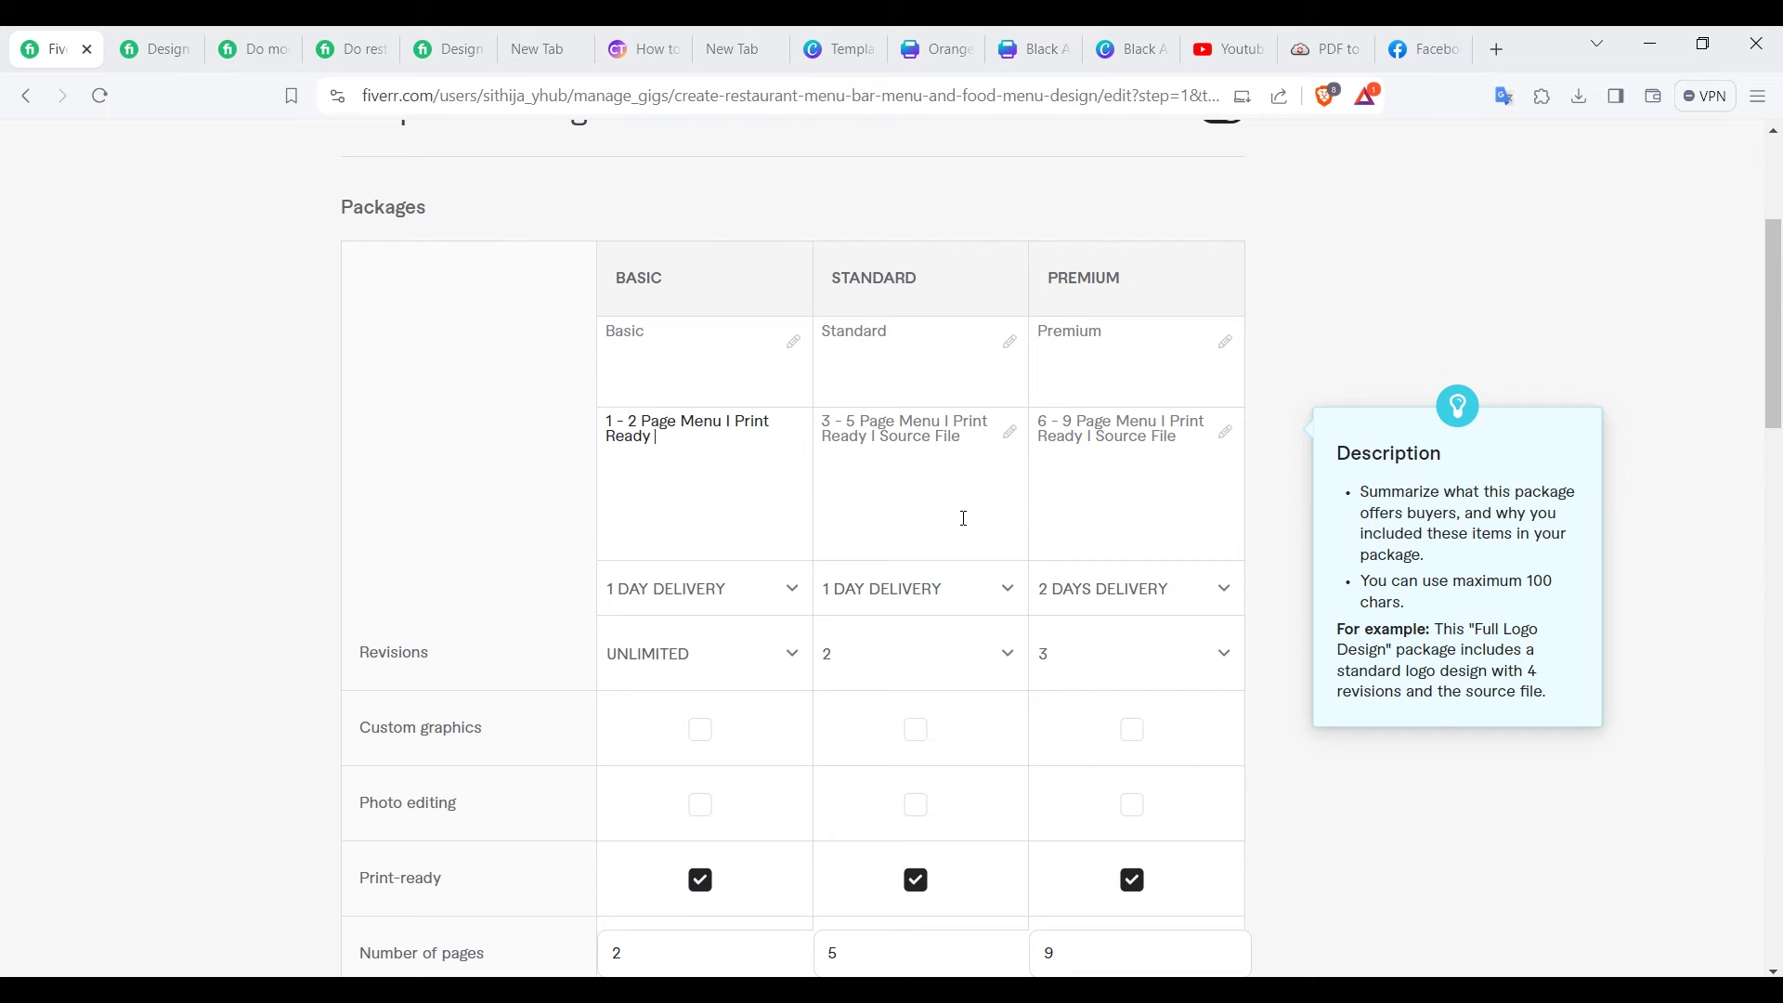
left_click_drag(1772, 248, 1765, 291)
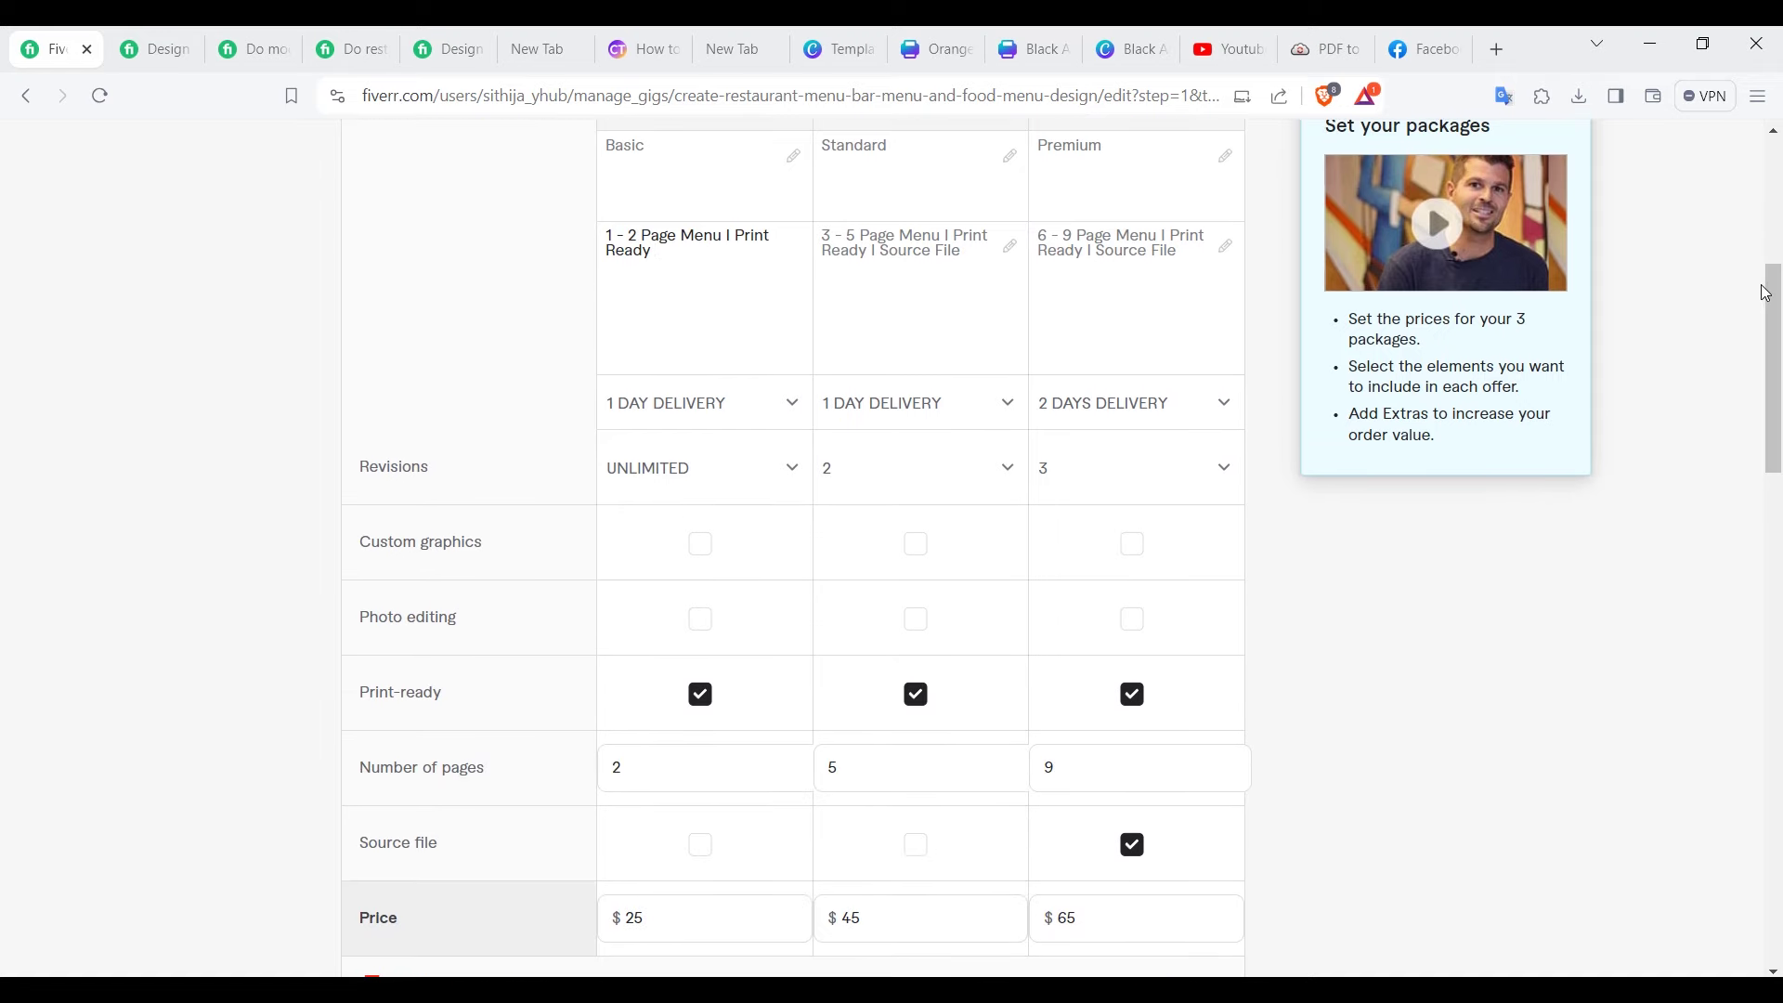
Step: Read the Premium and Basic package descriptions of the competing restaurant, food, digital and cafe menu design gig
left_click(342, 55)
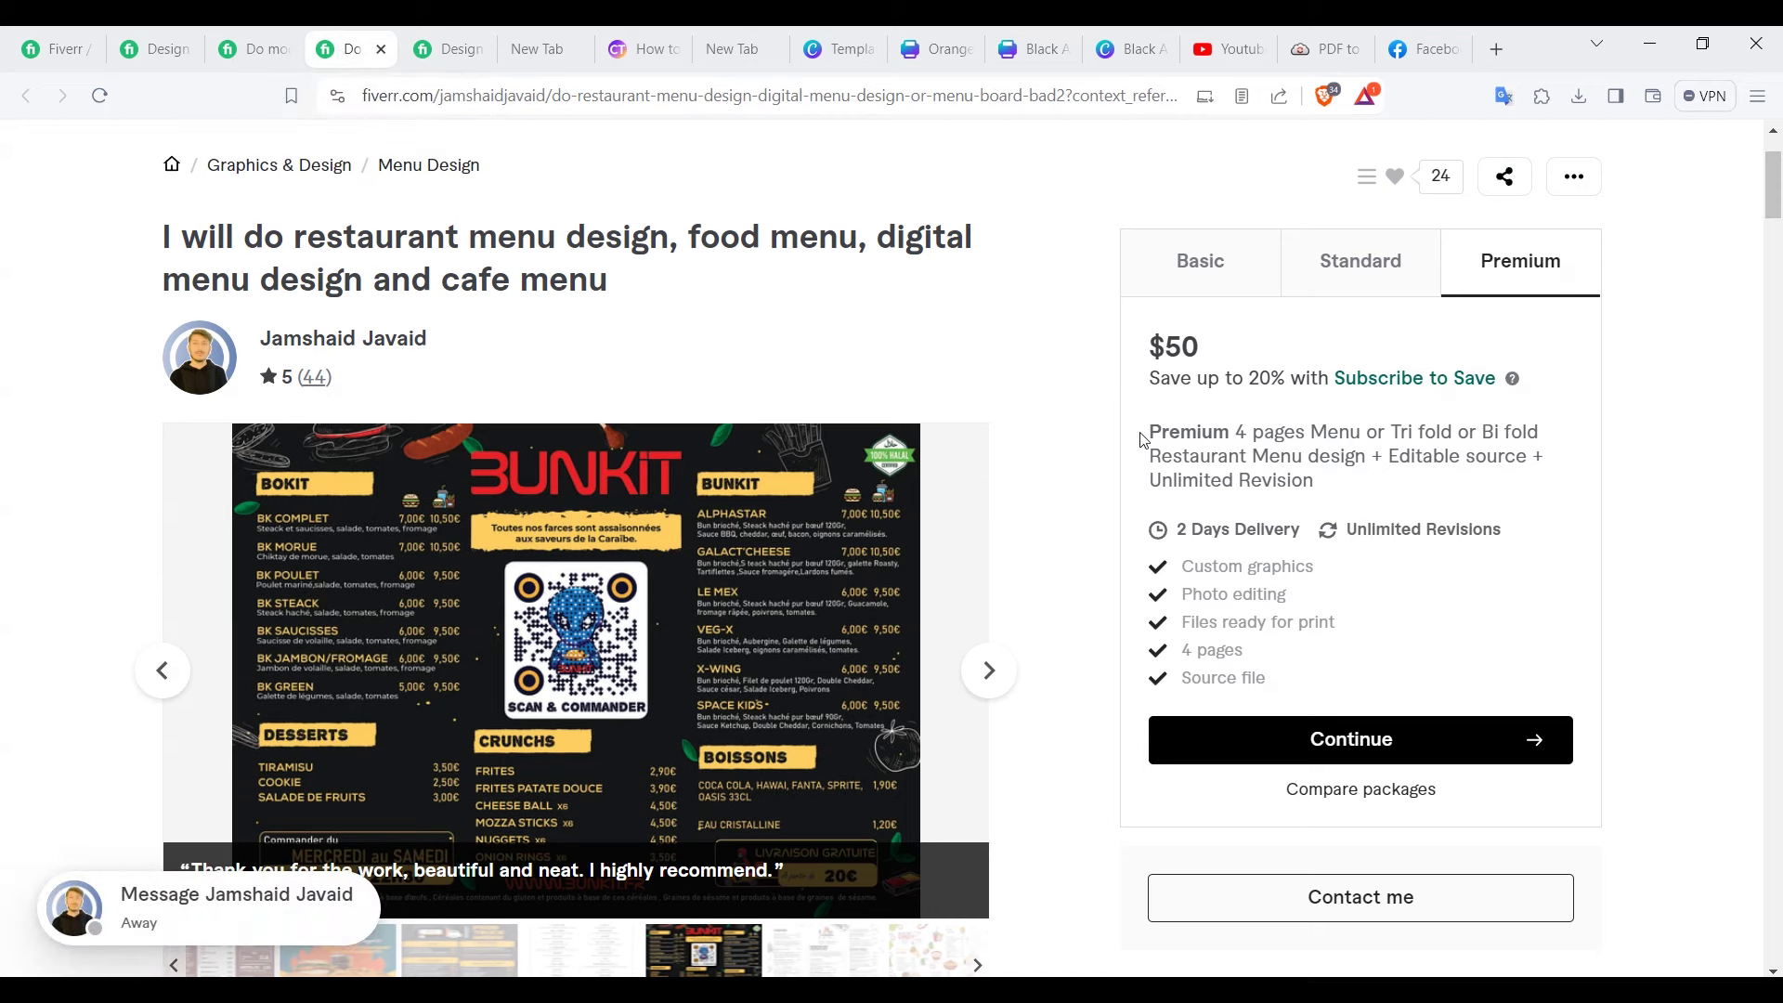
left_click_drag(1141, 440, 1315, 484)
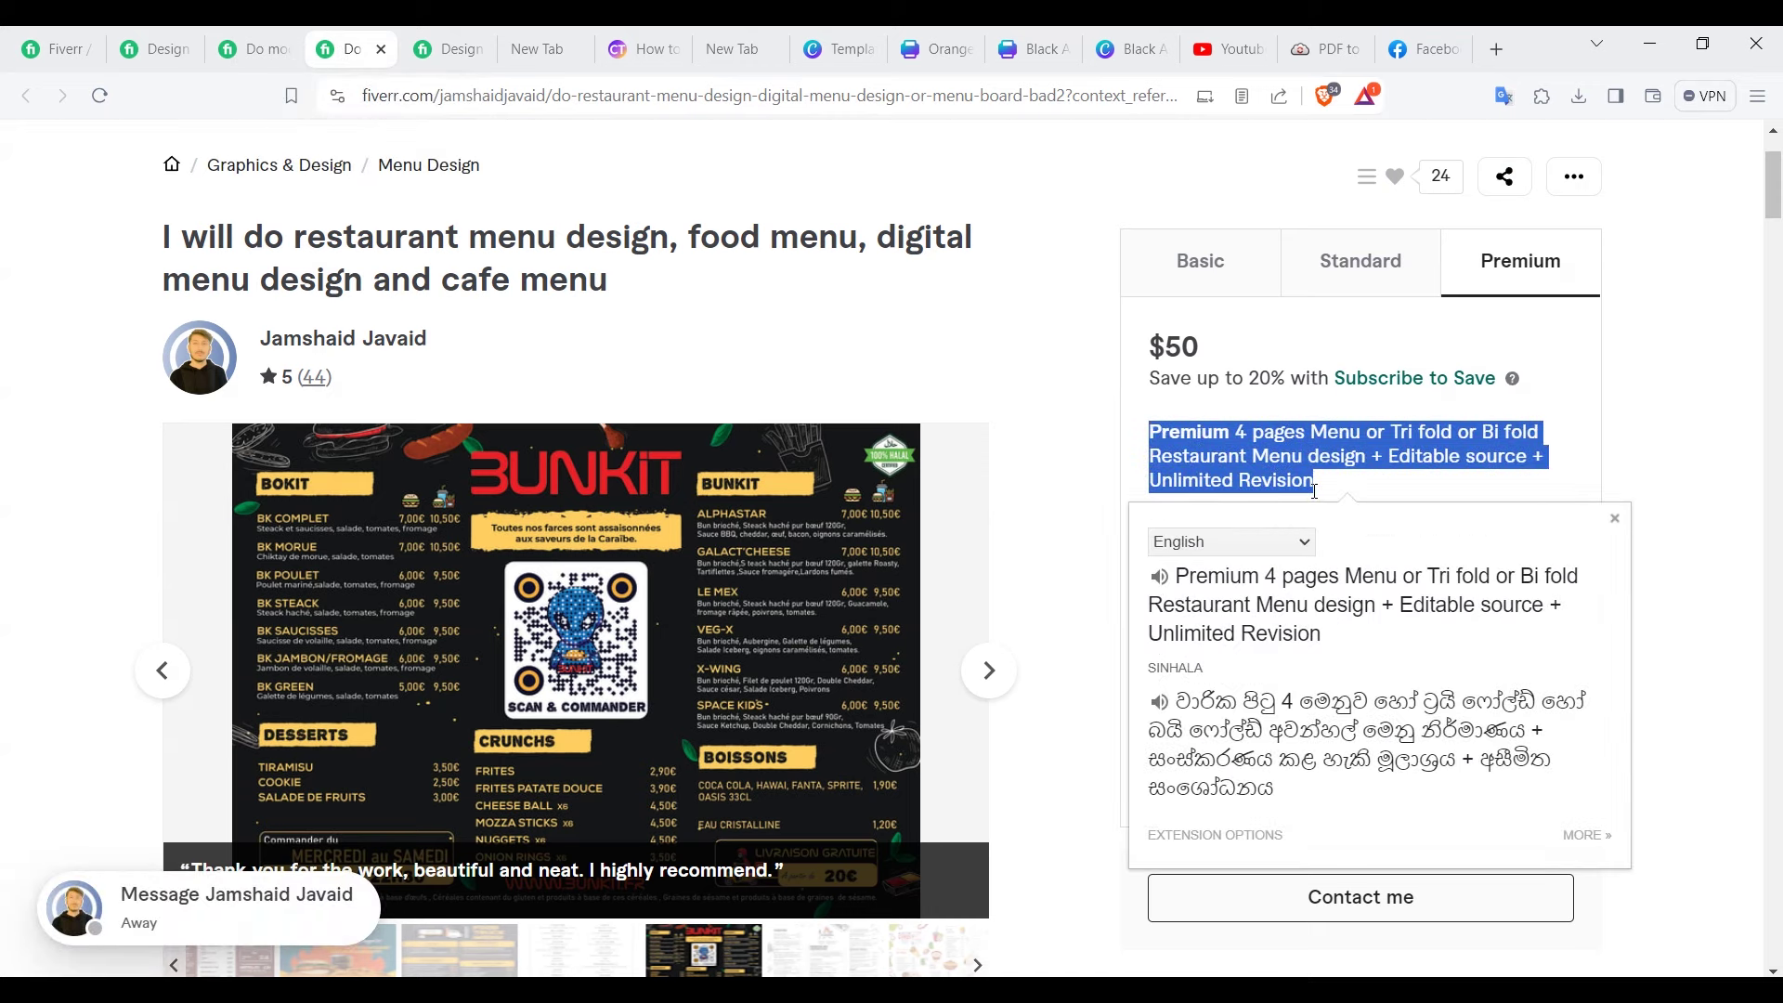
left_click(1319, 492)
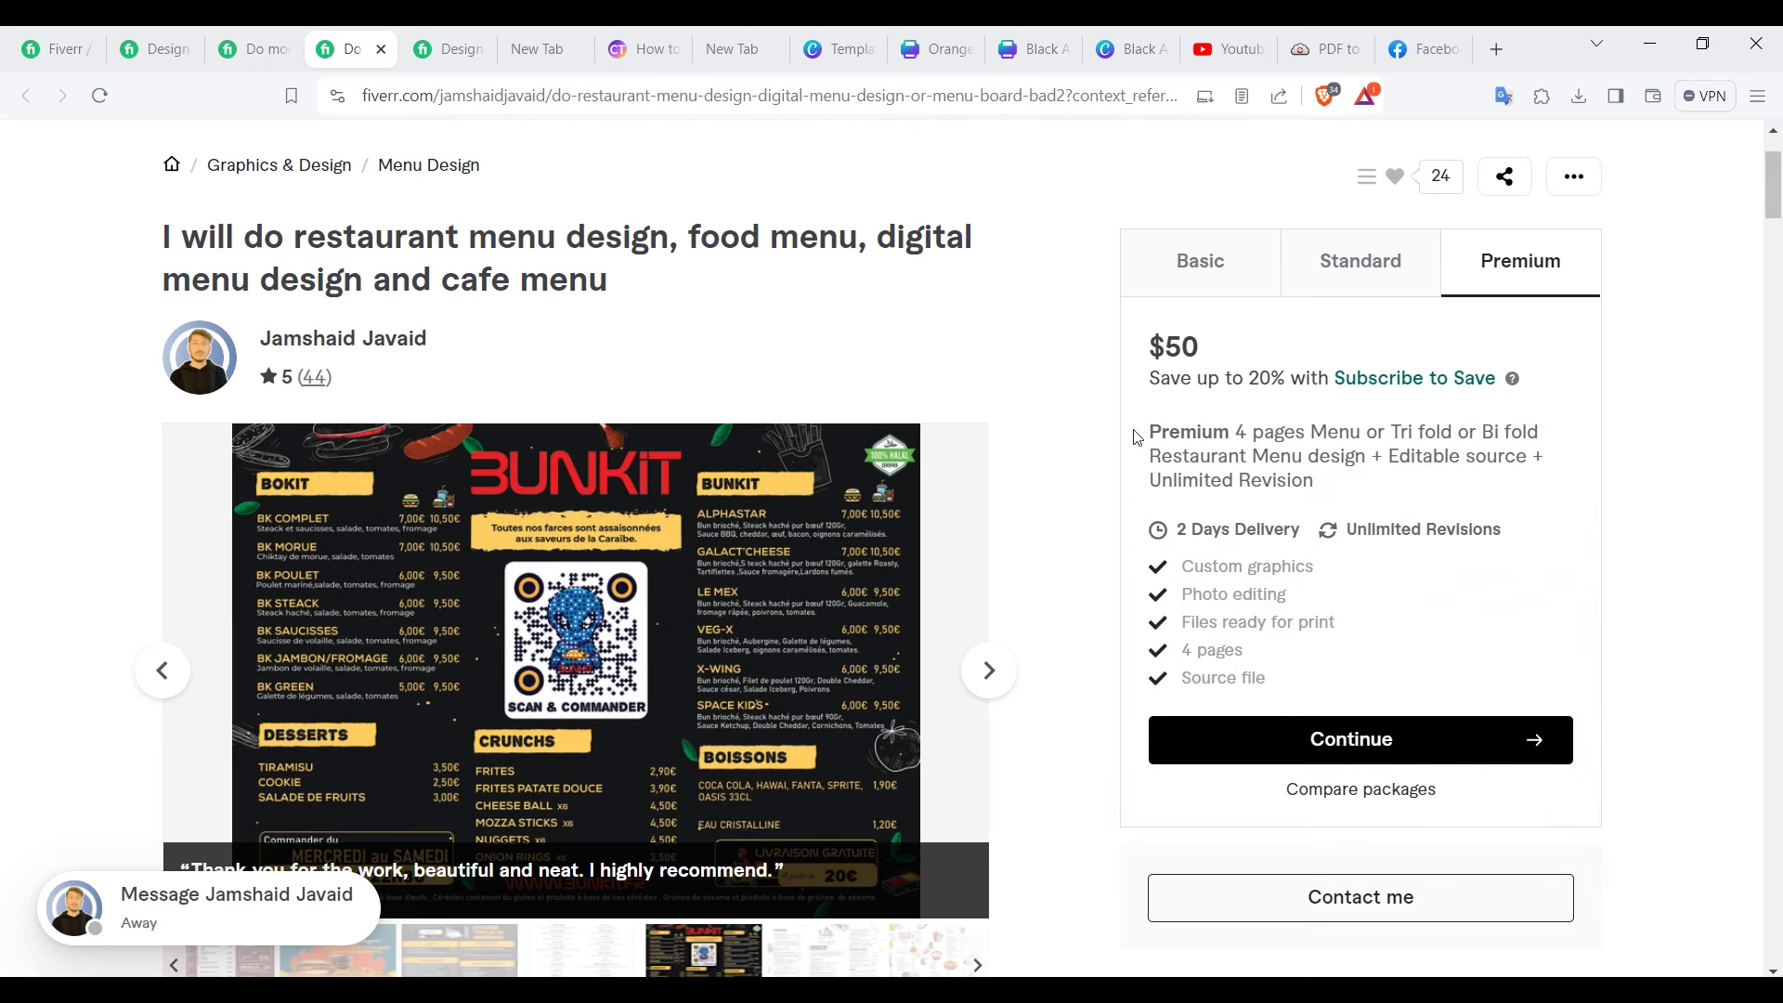
left_click(1192, 275)
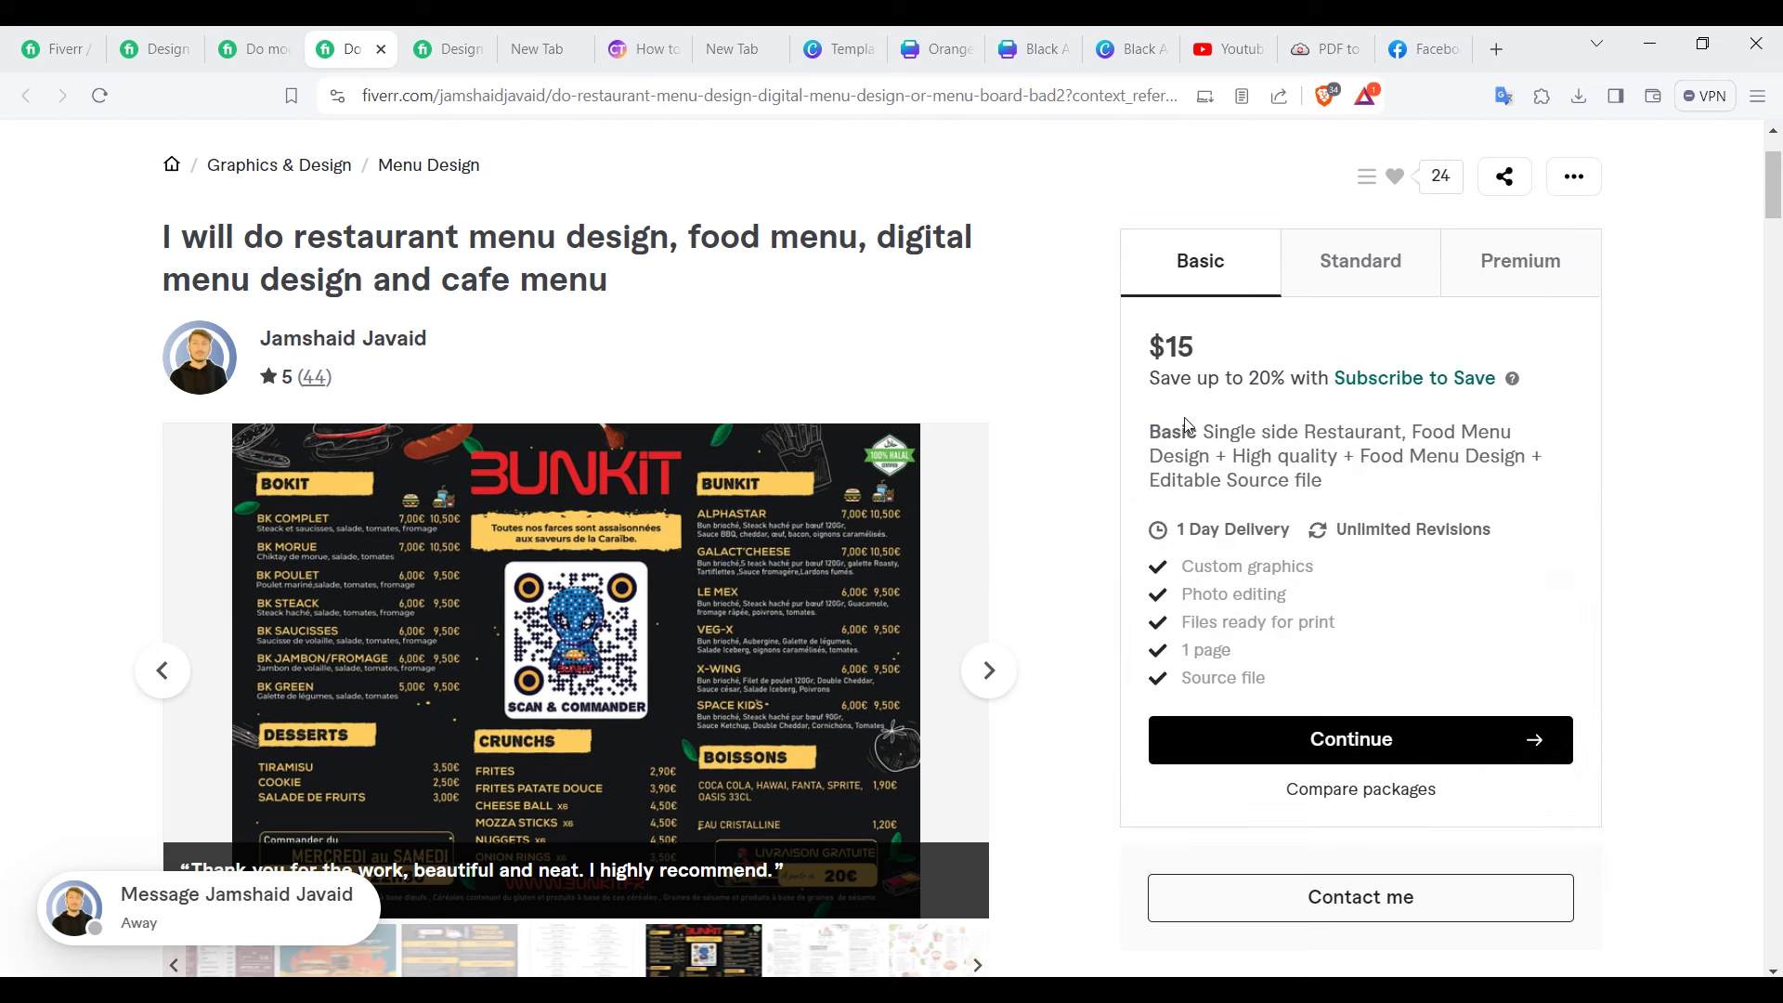
left_click_drag(1212, 430, 1326, 490)
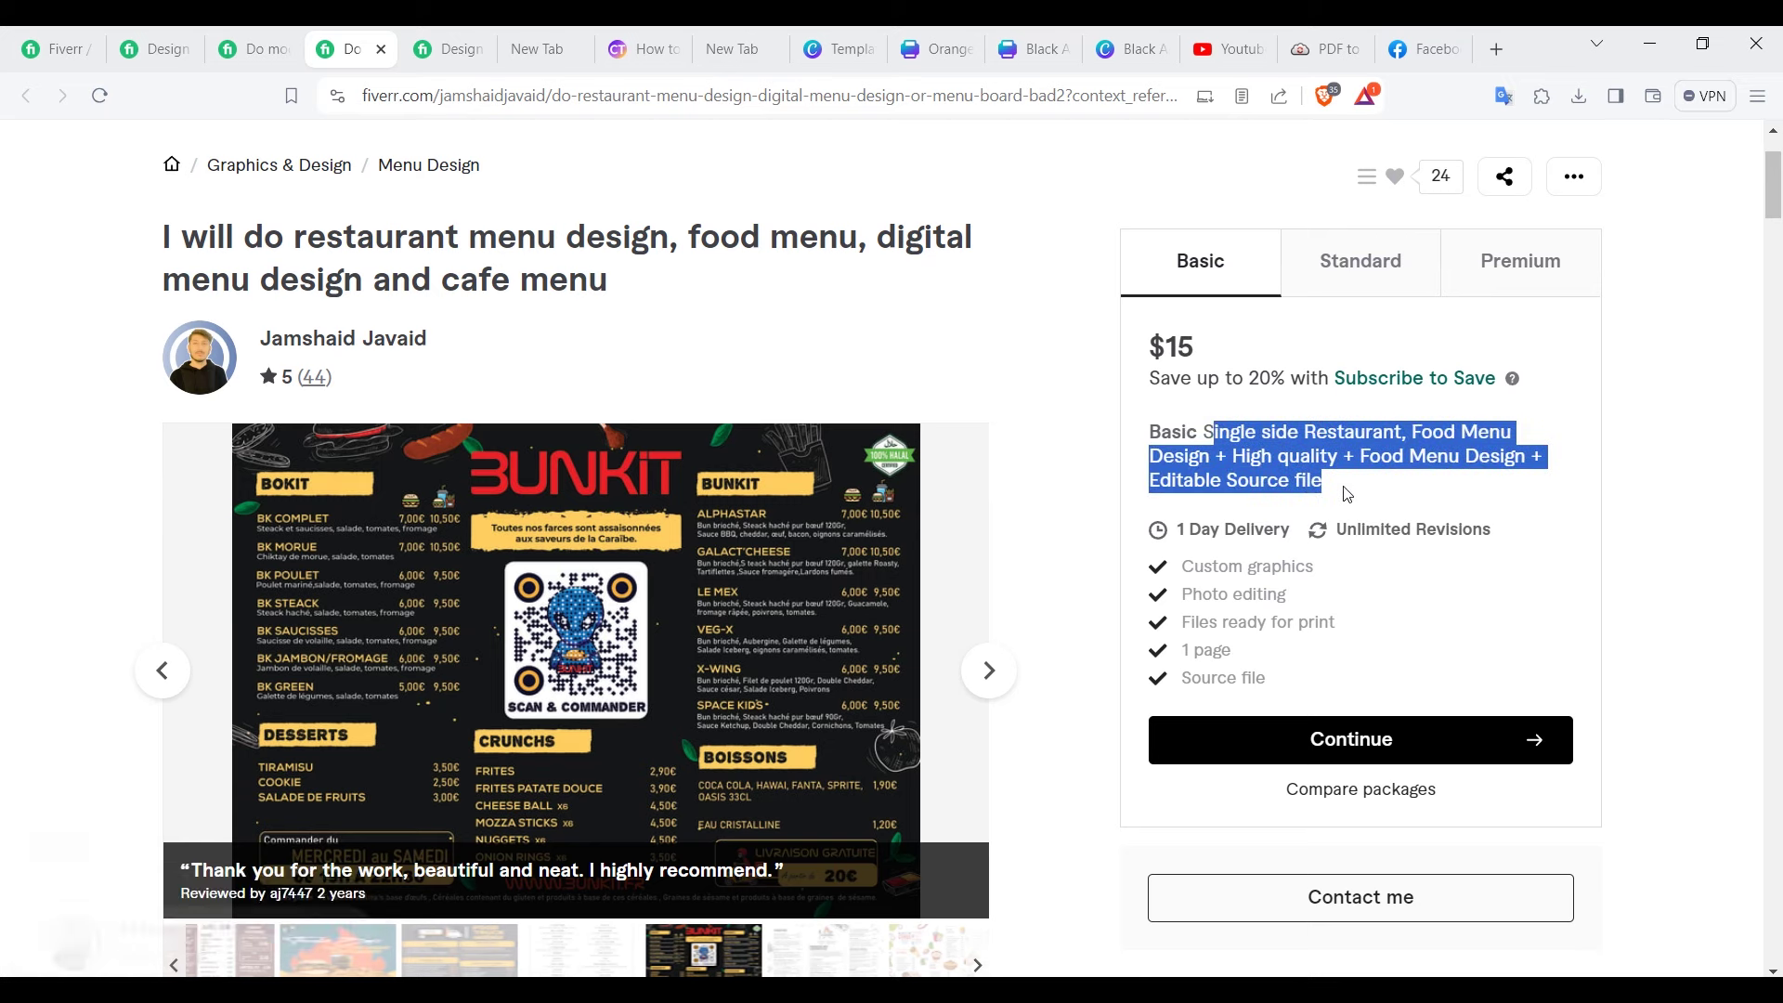
left_click(1346, 492)
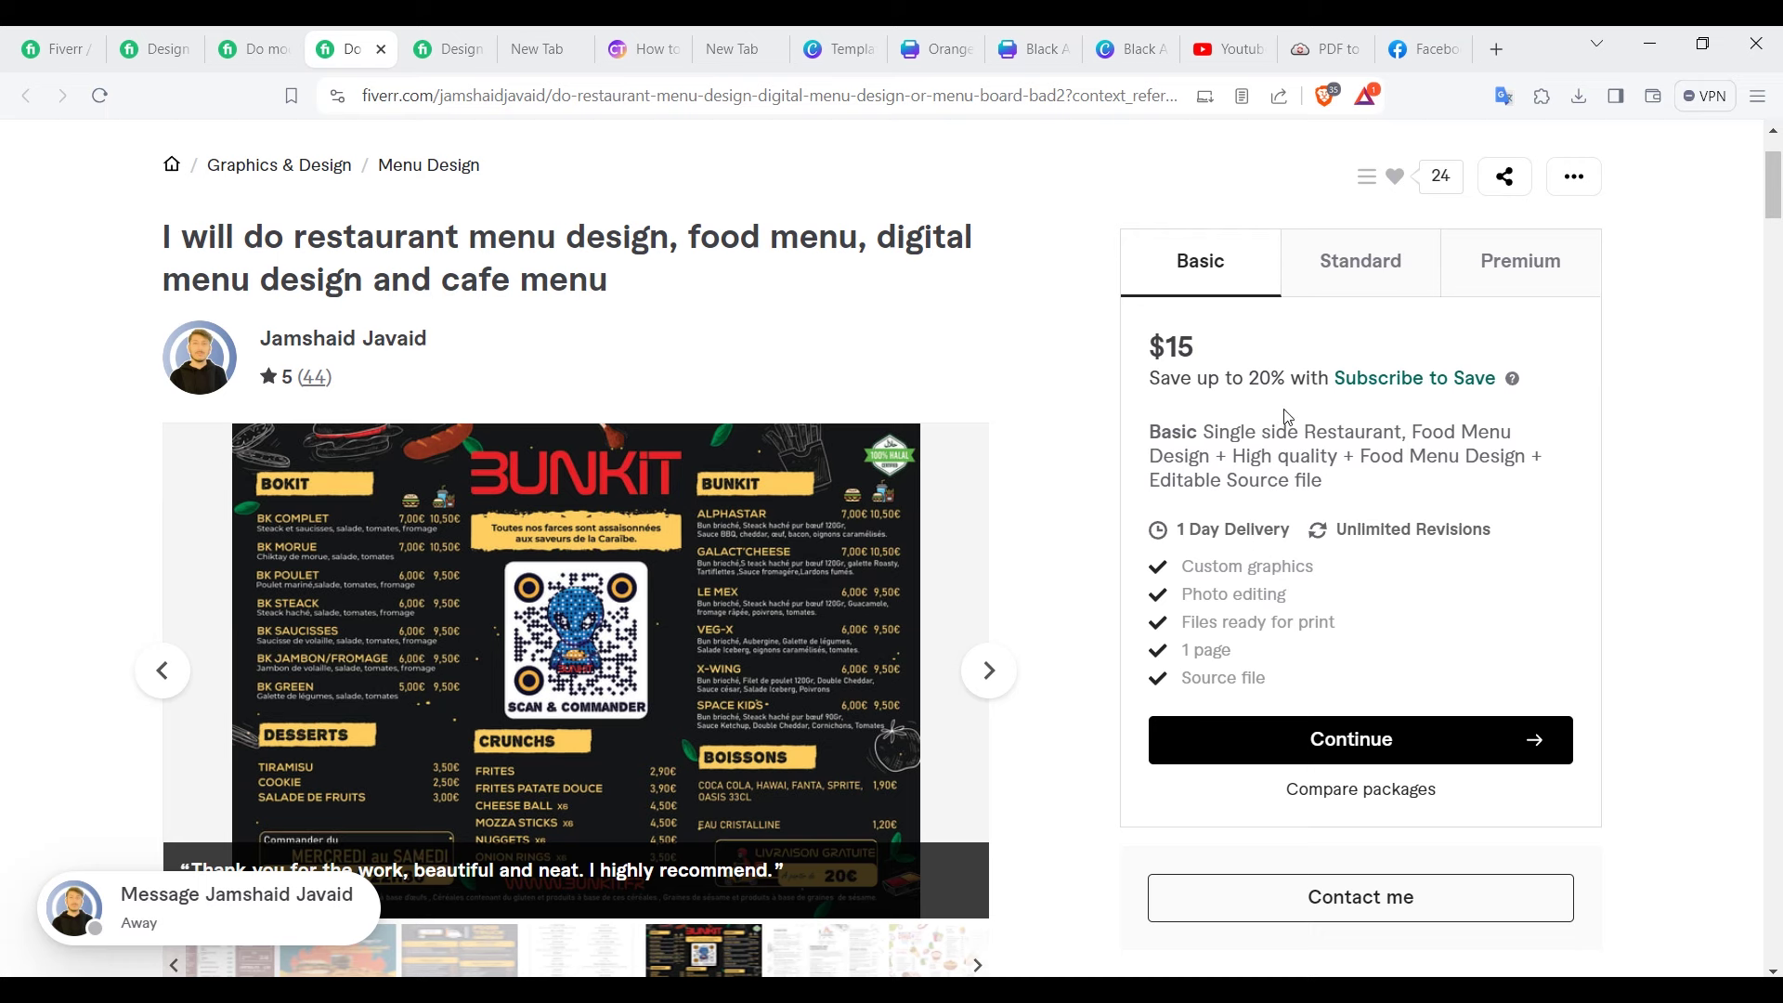
left_click_drag(1280, 430, 1411, 492)
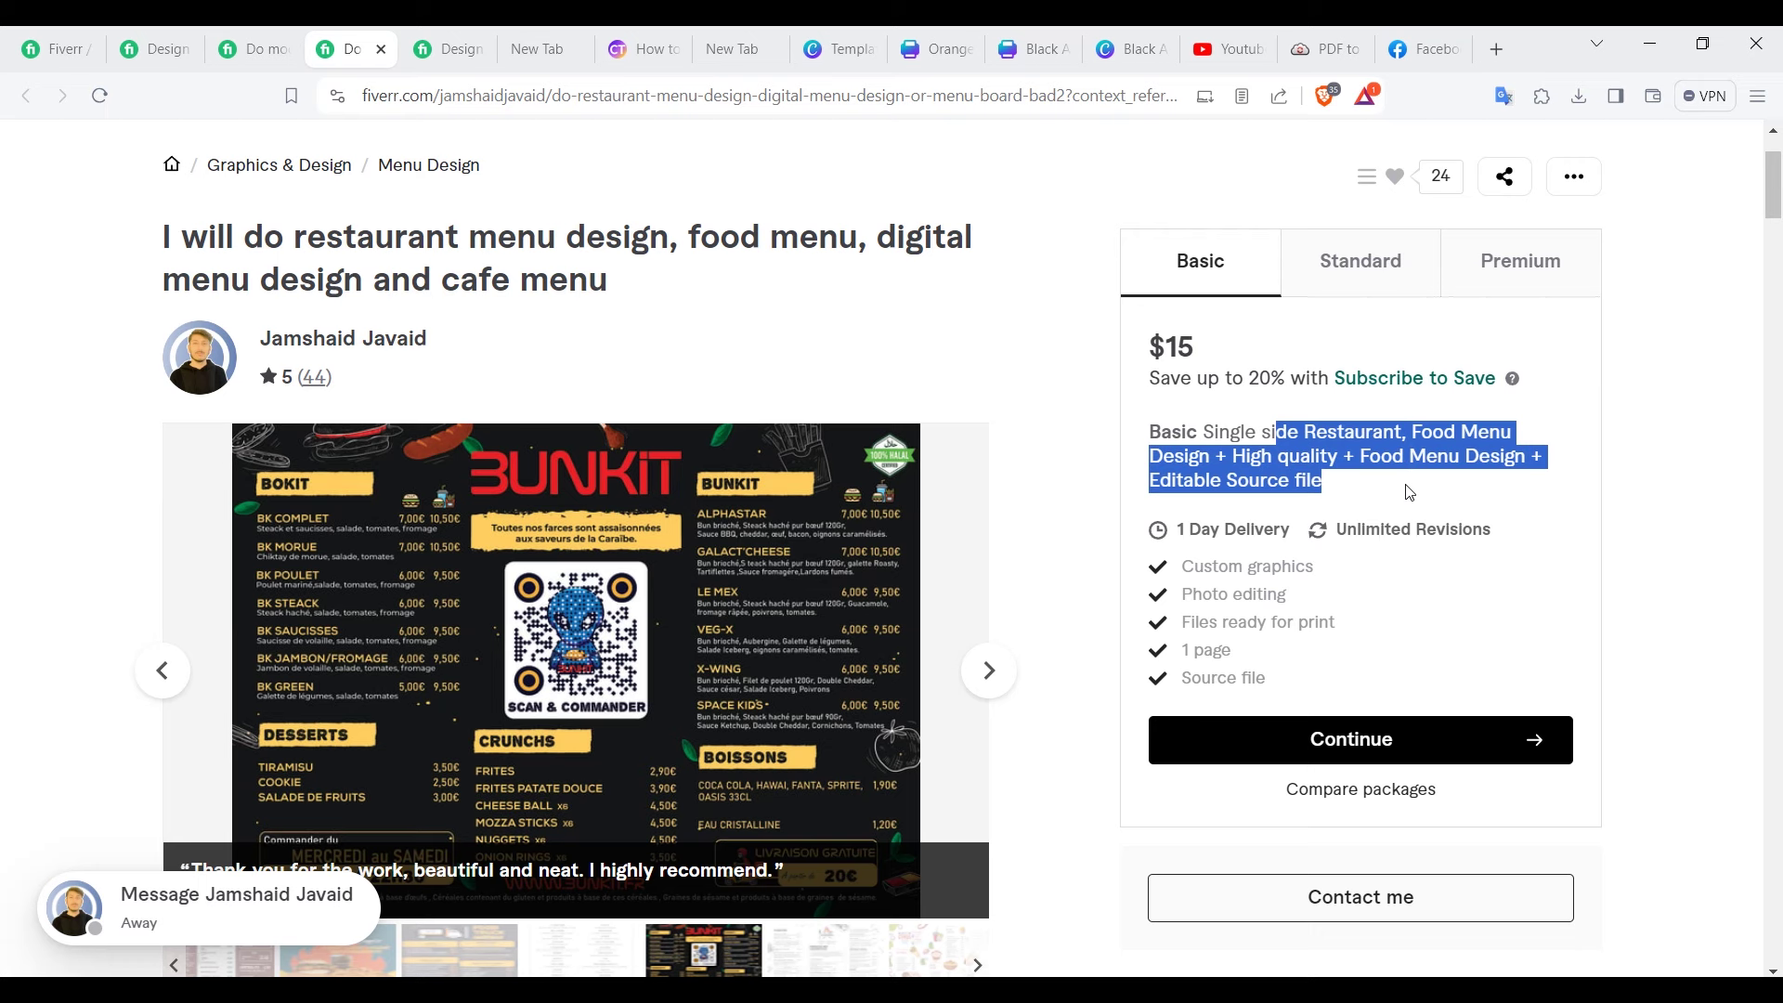
left_click(1409, 492)
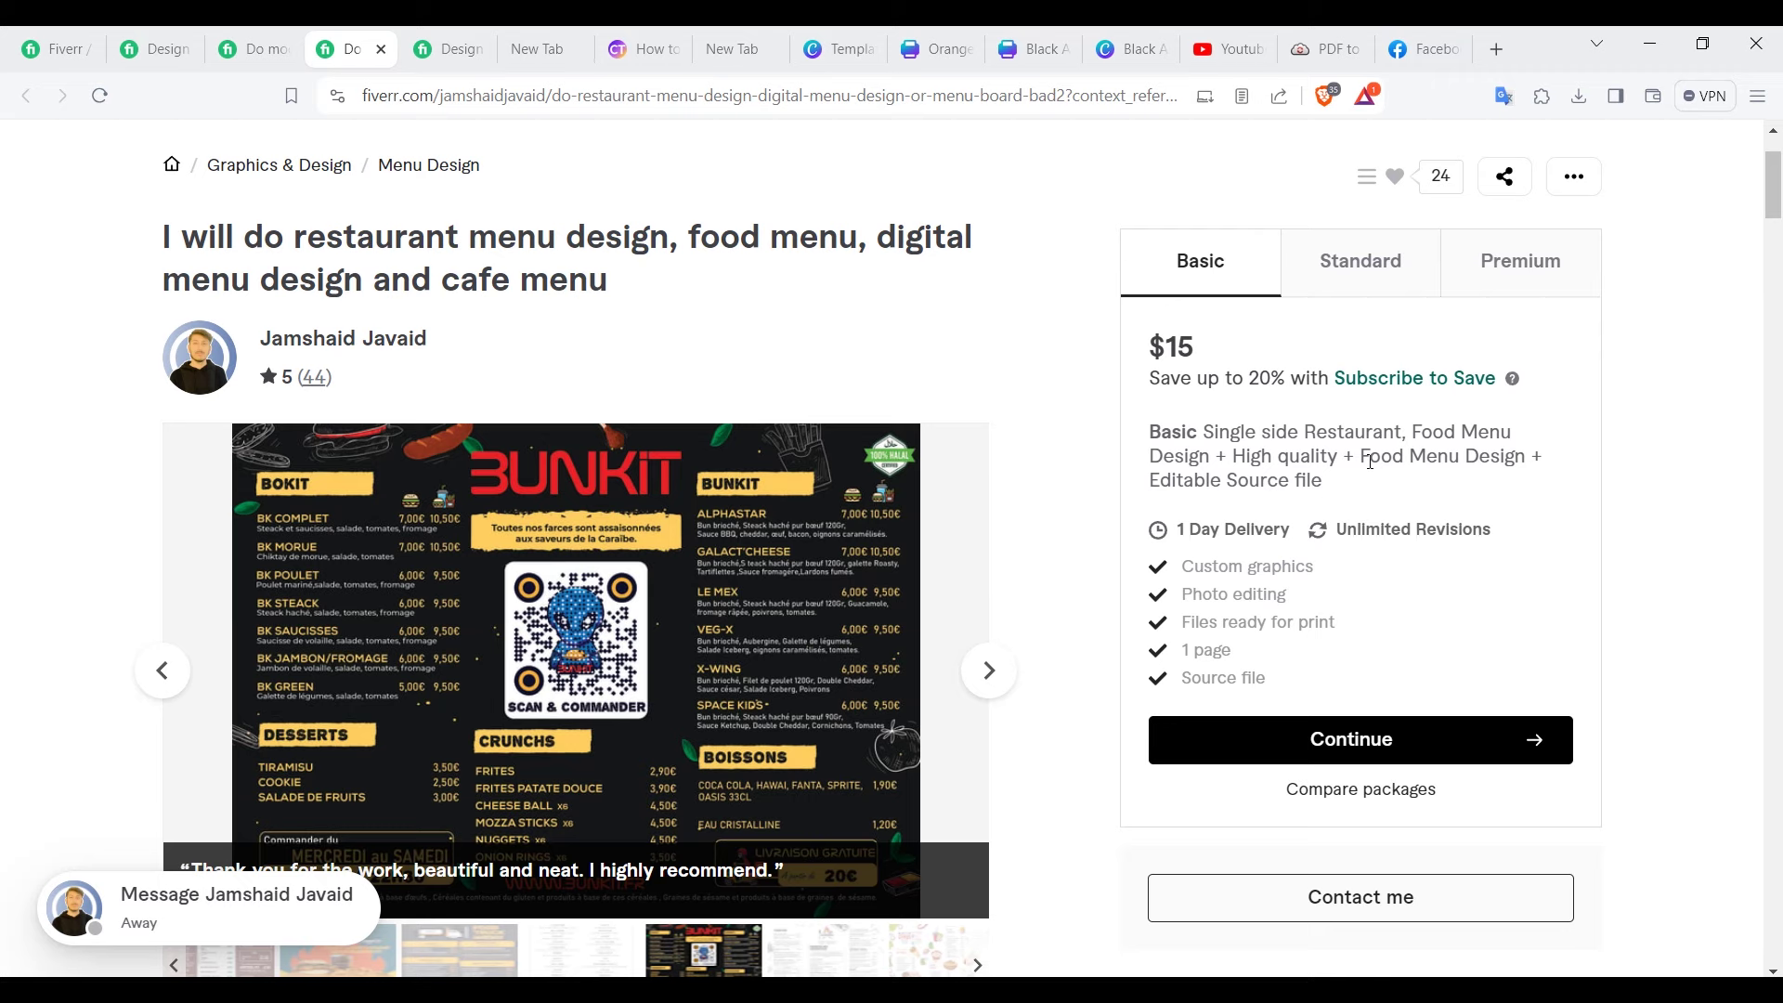
Step: In the edited gig's pricing, include Custom graphics and Photo editing in the Premium package
key("ctrl+9")
scroll(1026, 390, "down", 5)
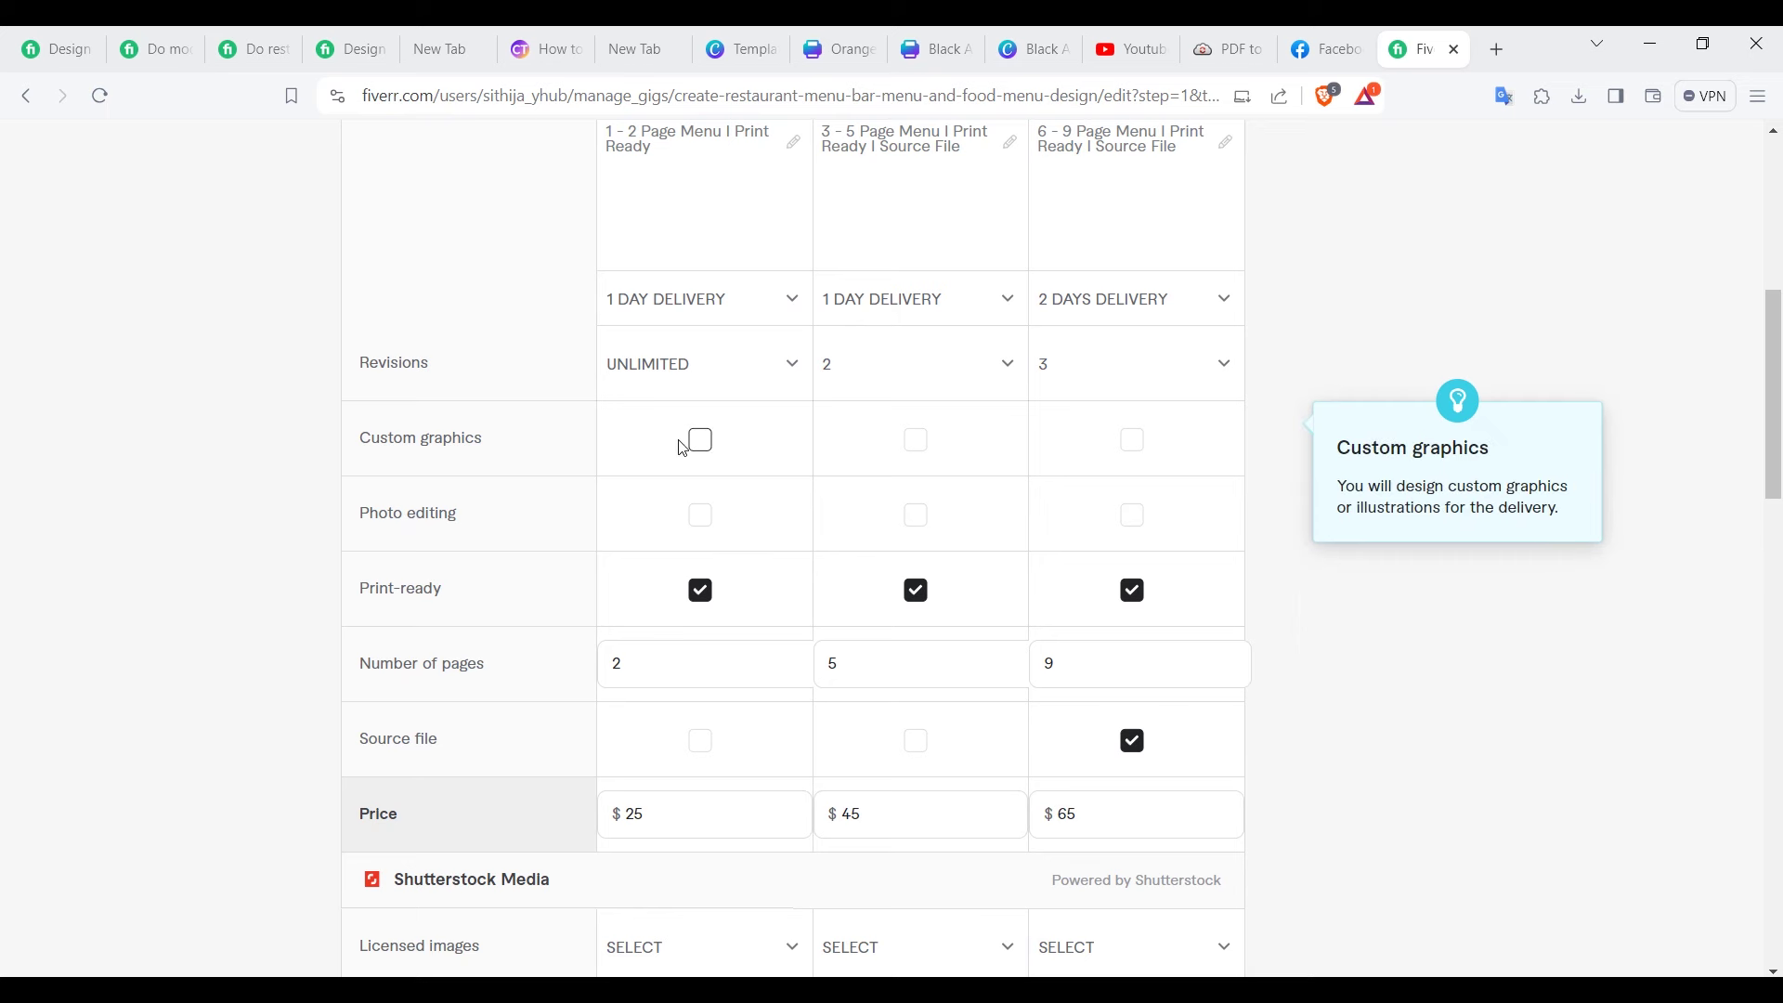
left_click(1132, 440)
left_click(1130, 531)
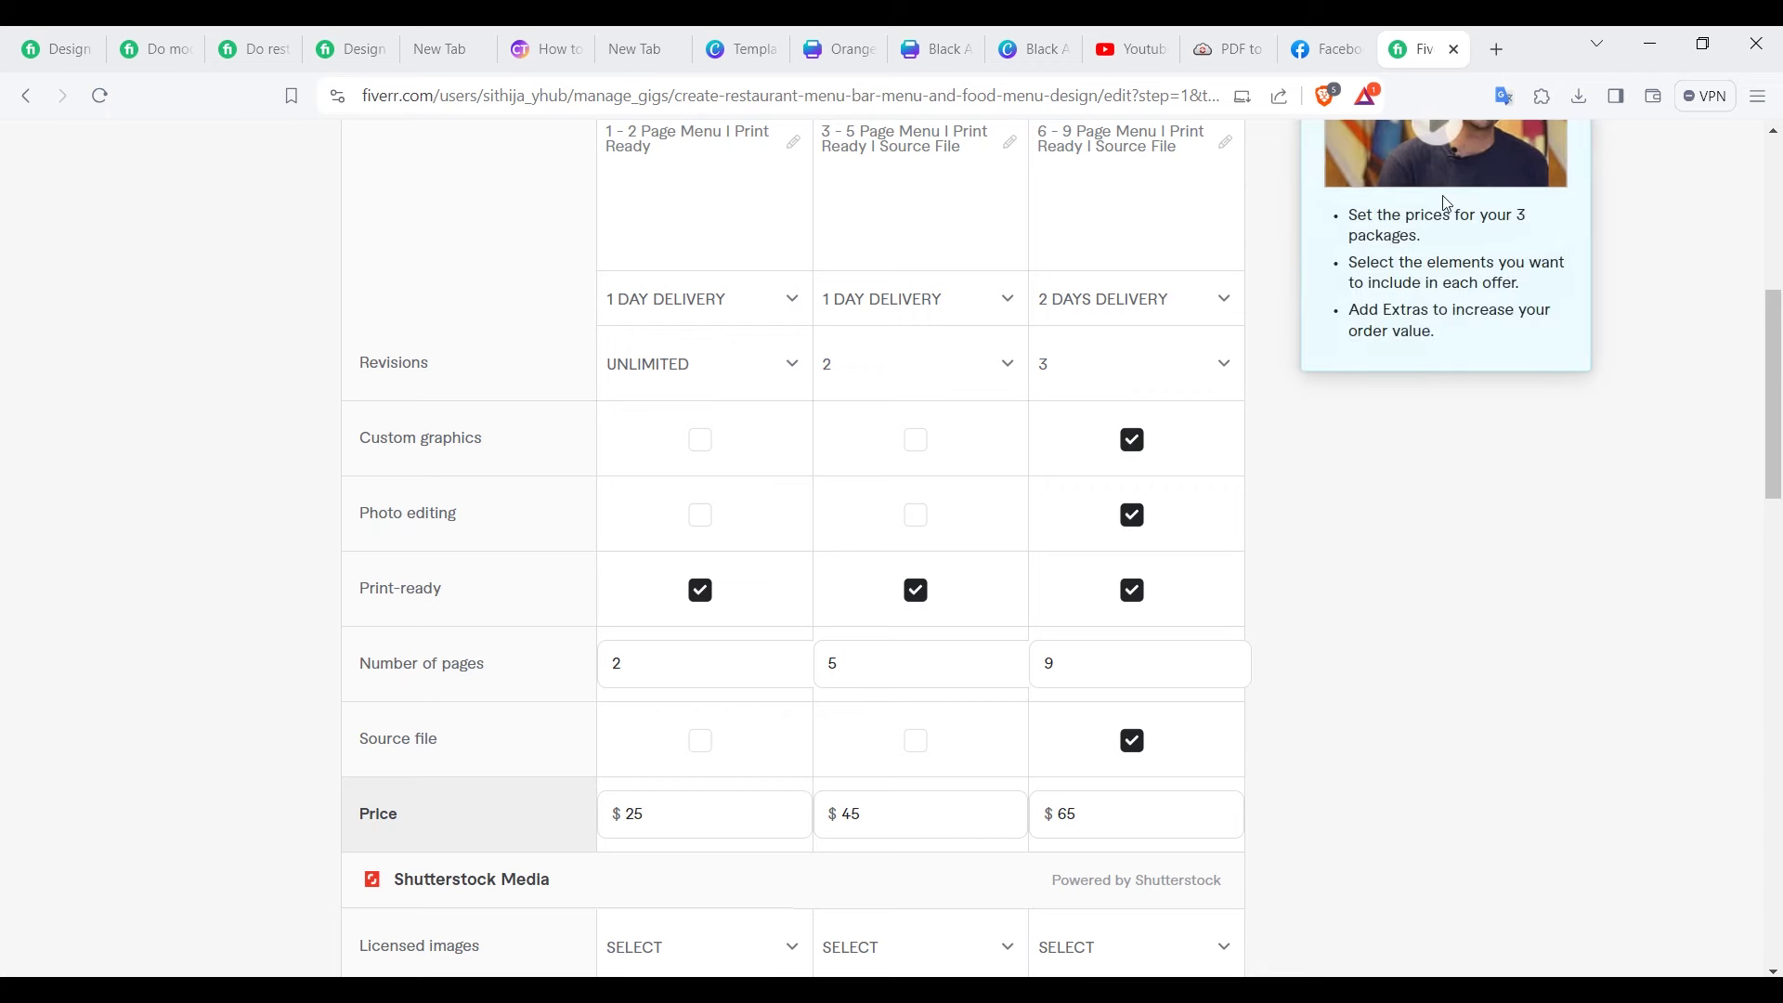
Step: Check the page counts in the menu card gig's Basic package and the menu poster gig's Basic and Standard packages
left_click(152, 48)
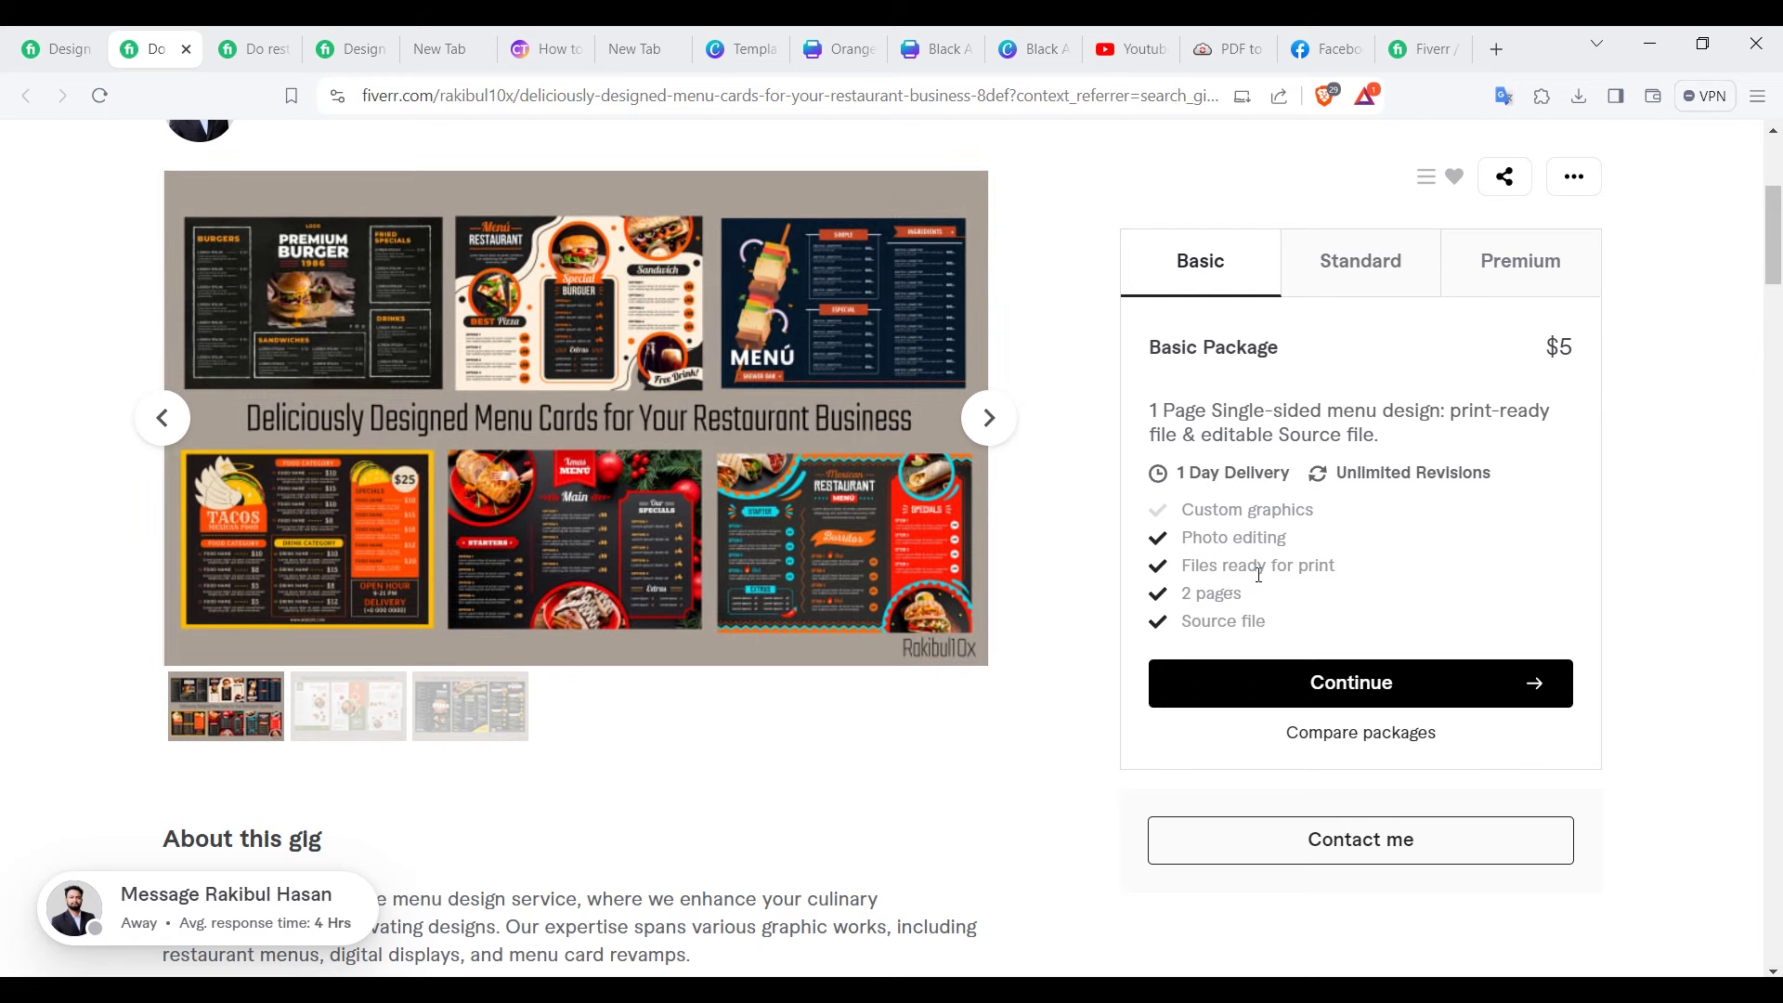
left_click_drag(1240, 592, 1186, 592)
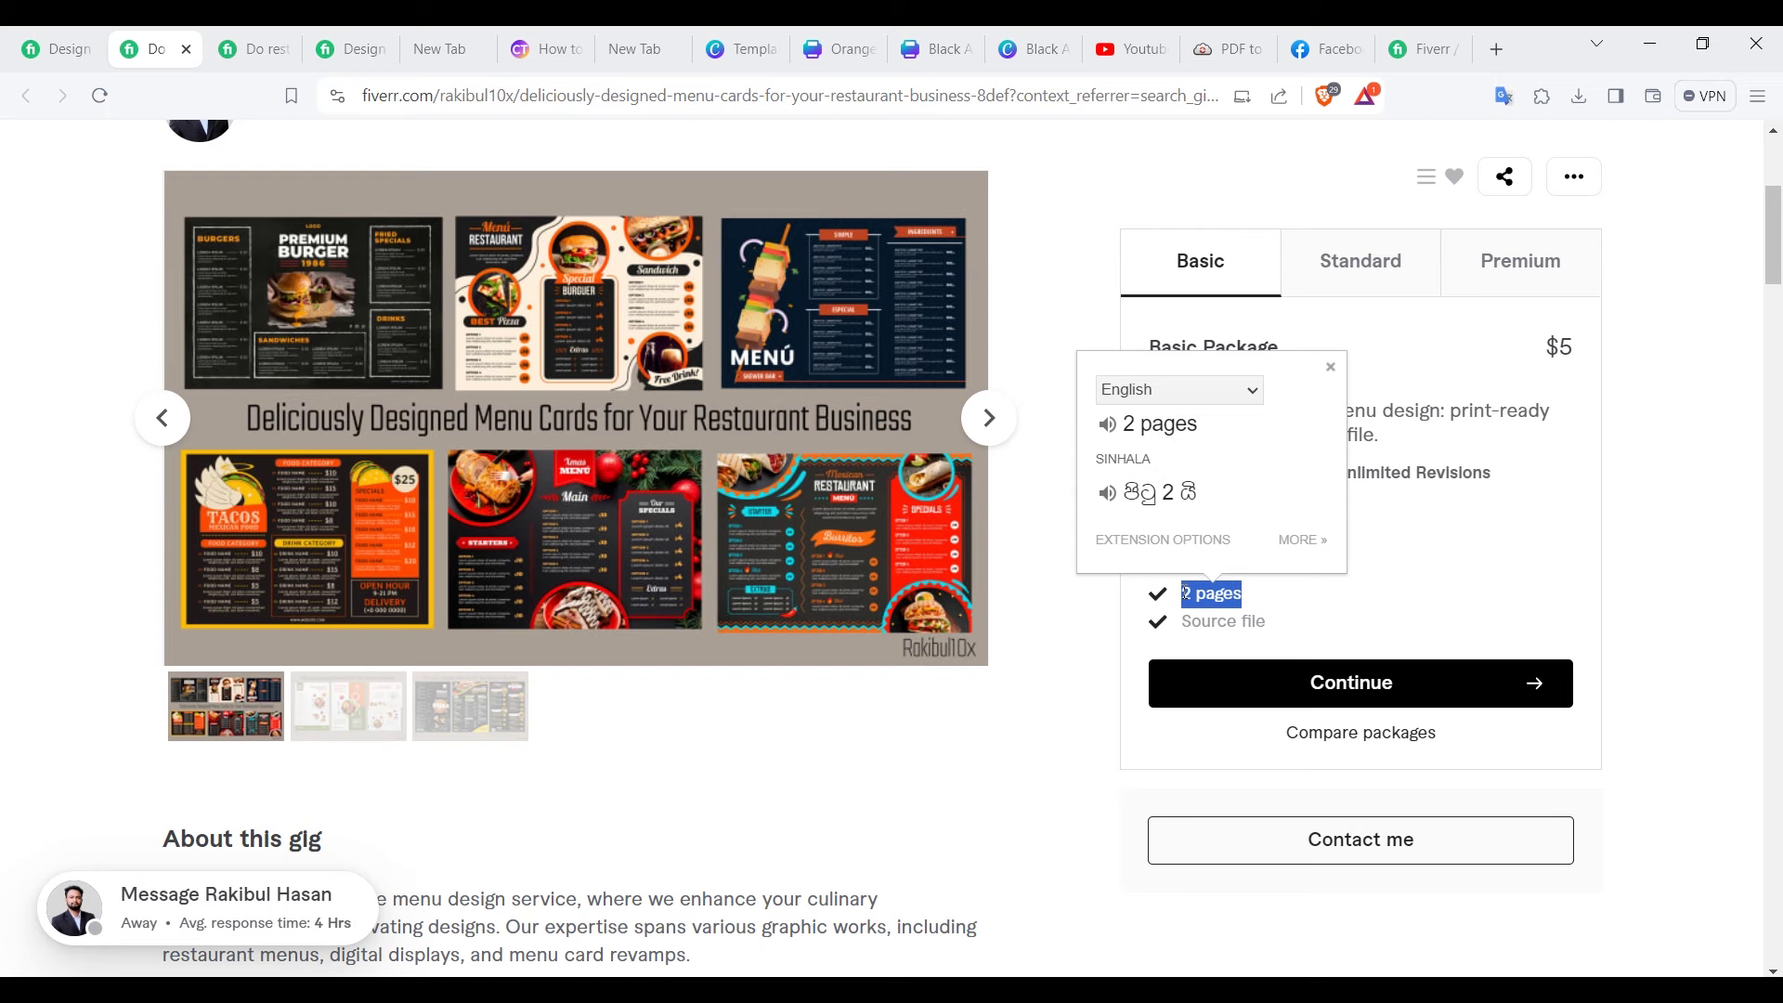
left_click(1184, 593)
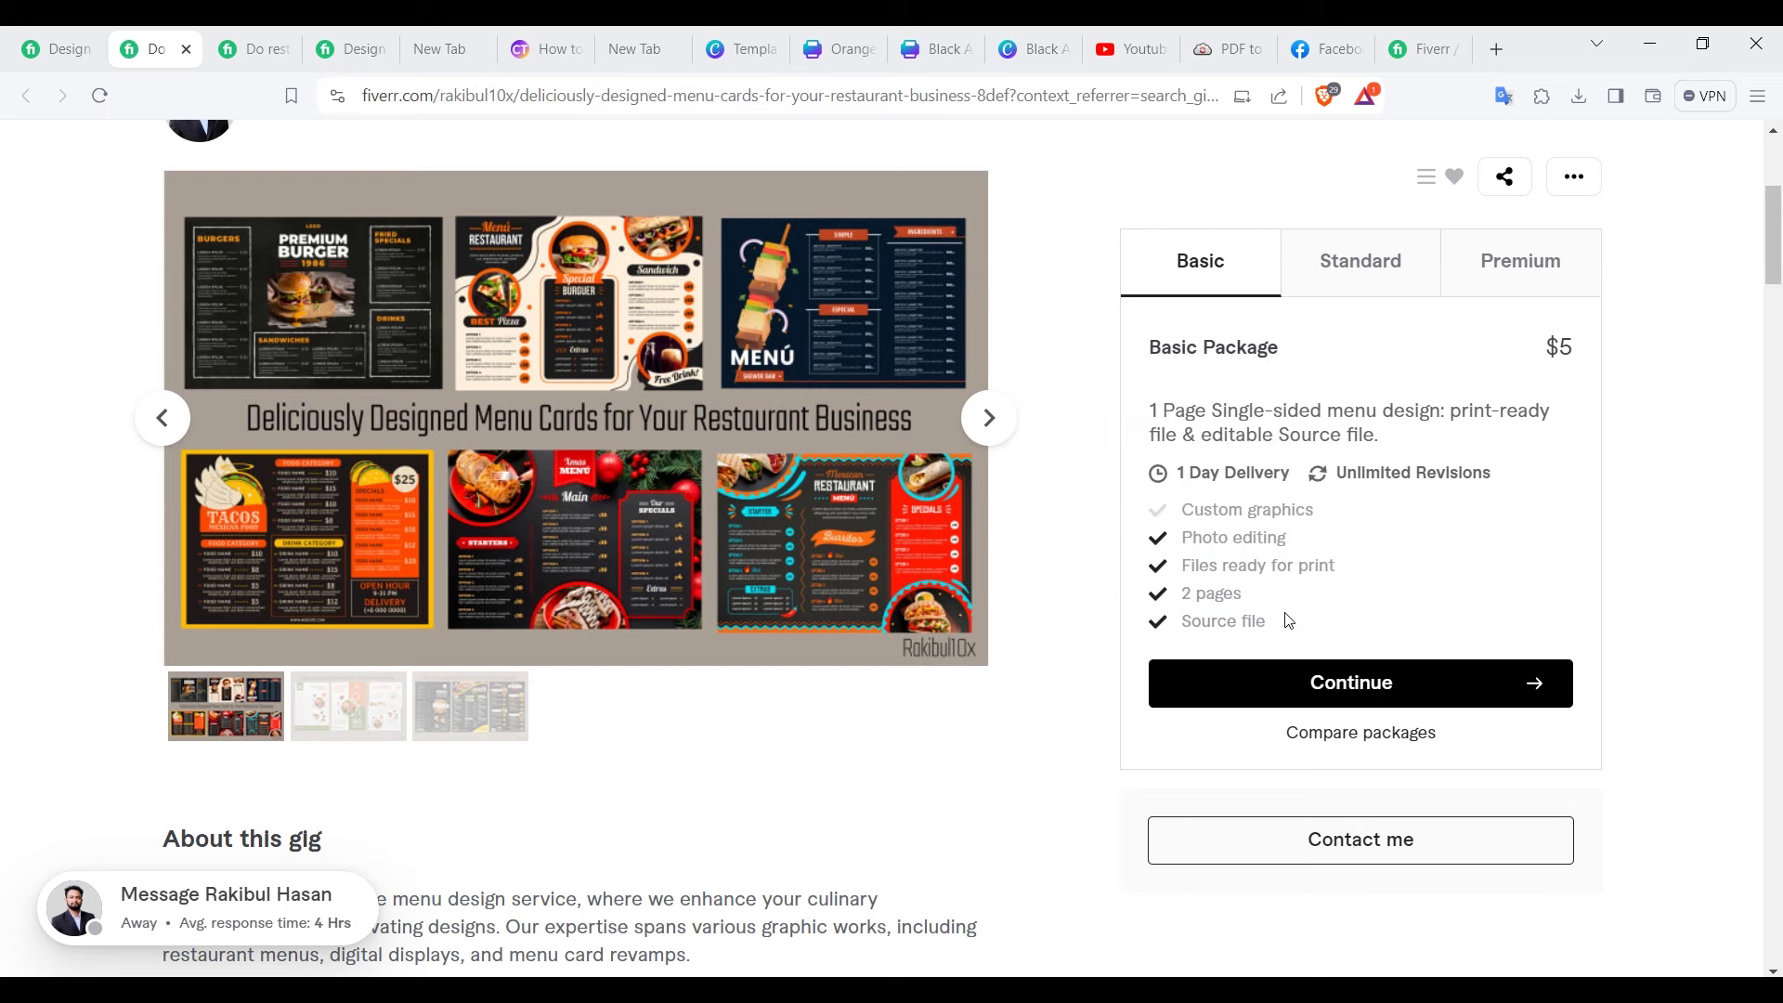
key("ctrl+shift+Tab")
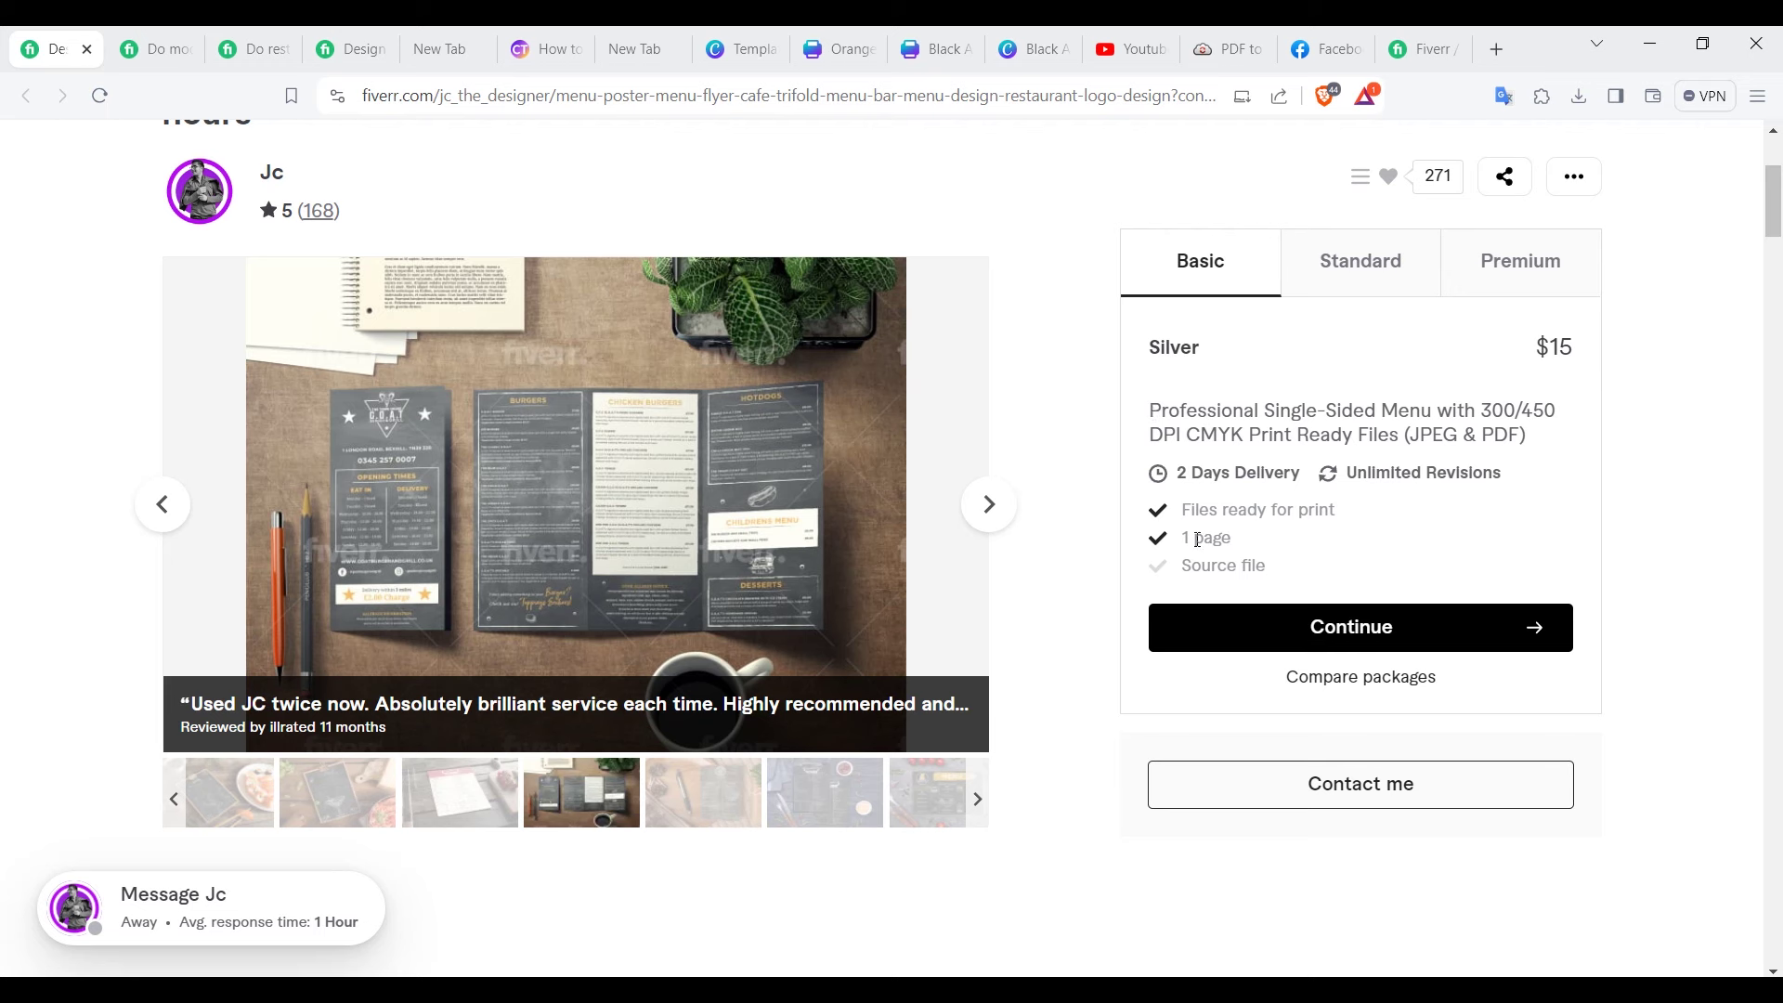
left_click(1328, 268)
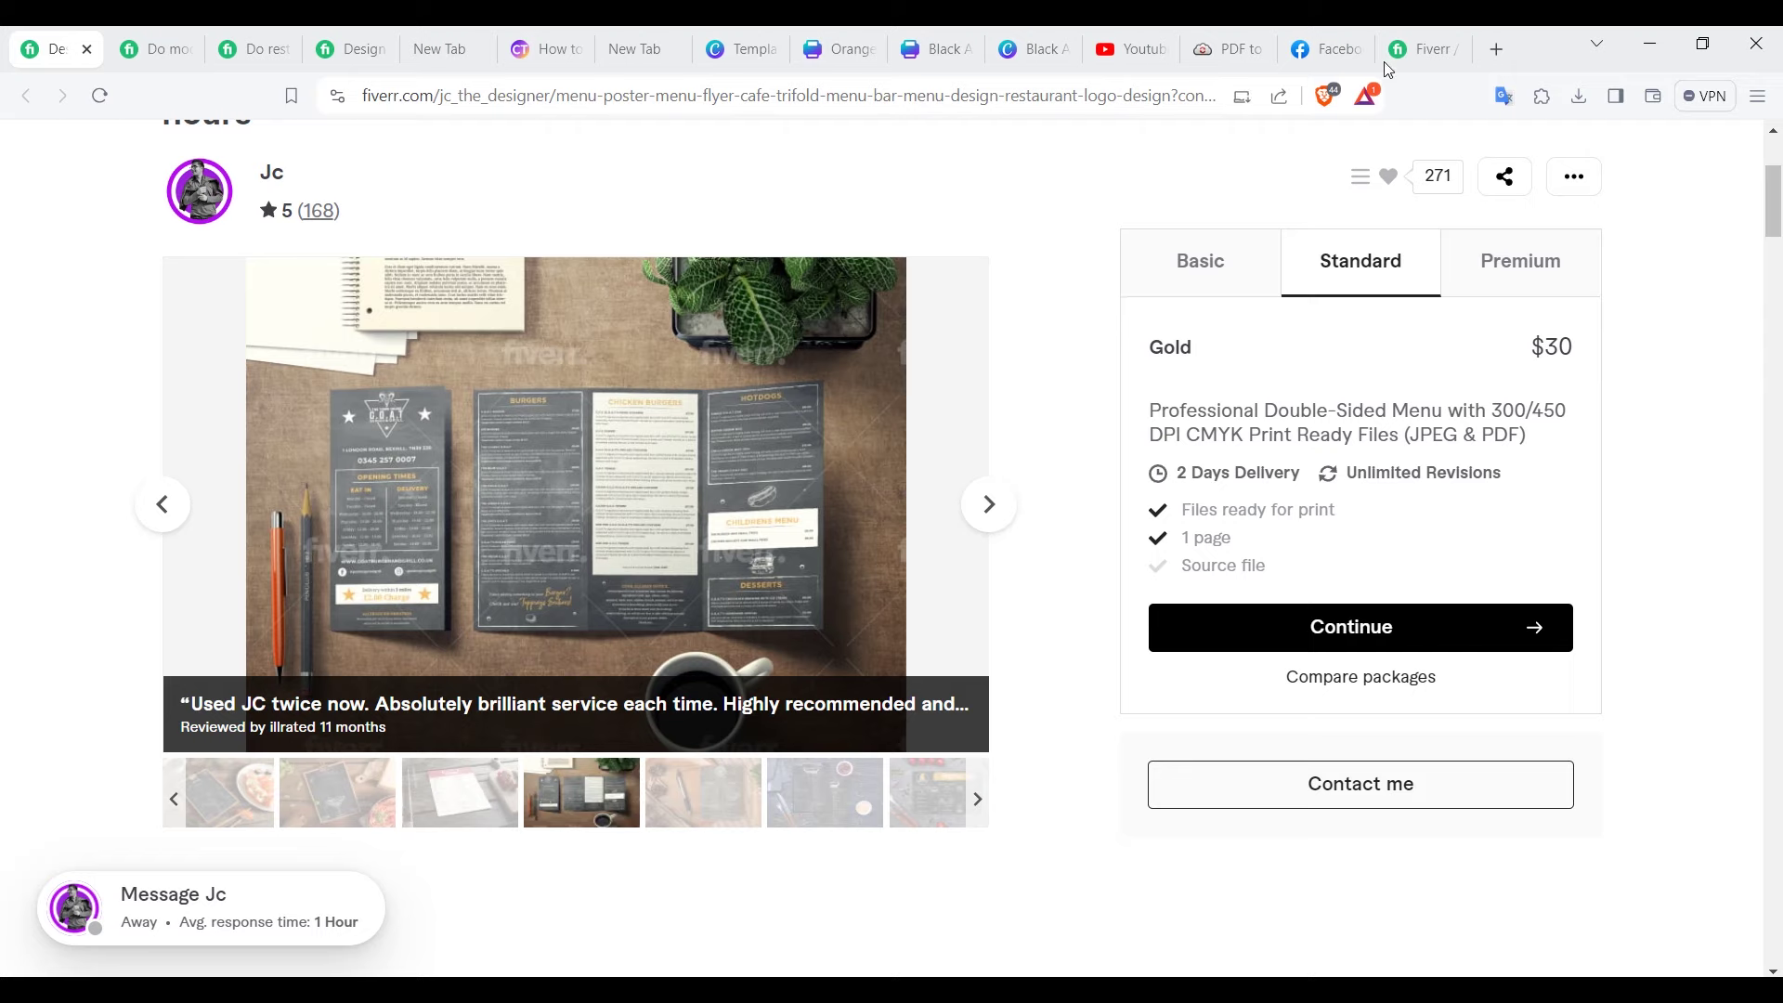
Step: Set the edited gig's number of pages to 2 for the Standard package and 8 for the Premium package
left_click(1418, 51)
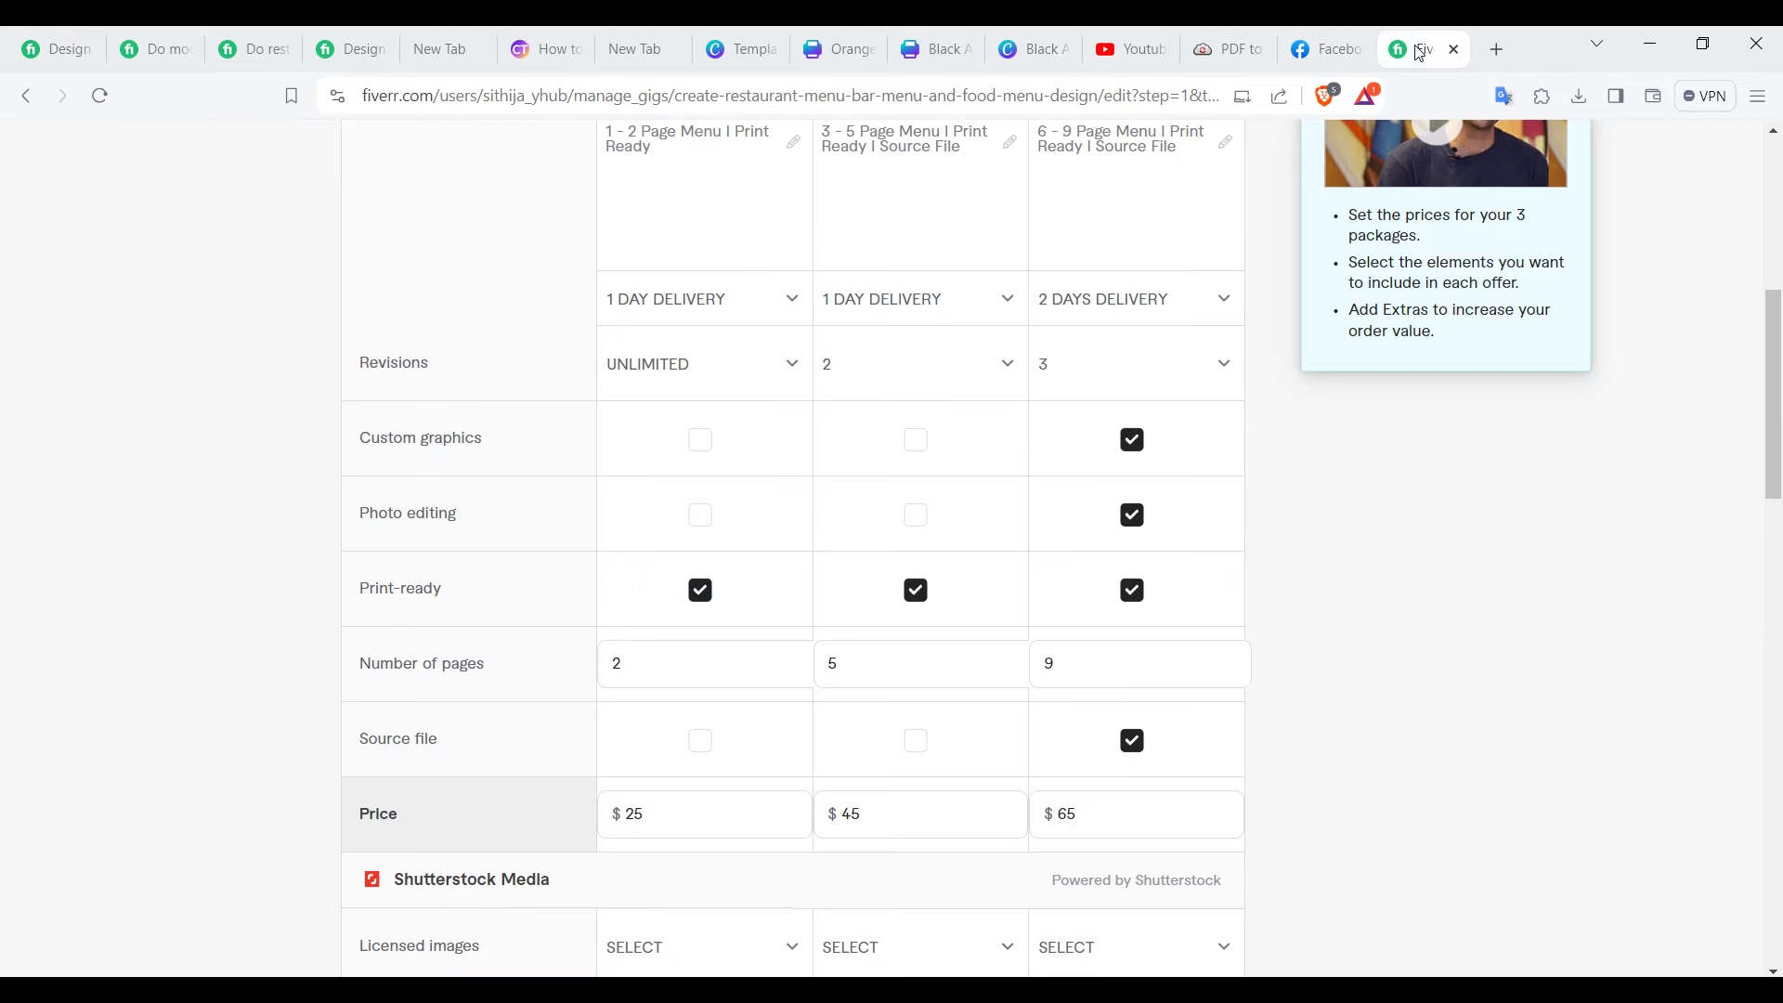
left_click(889, 663)
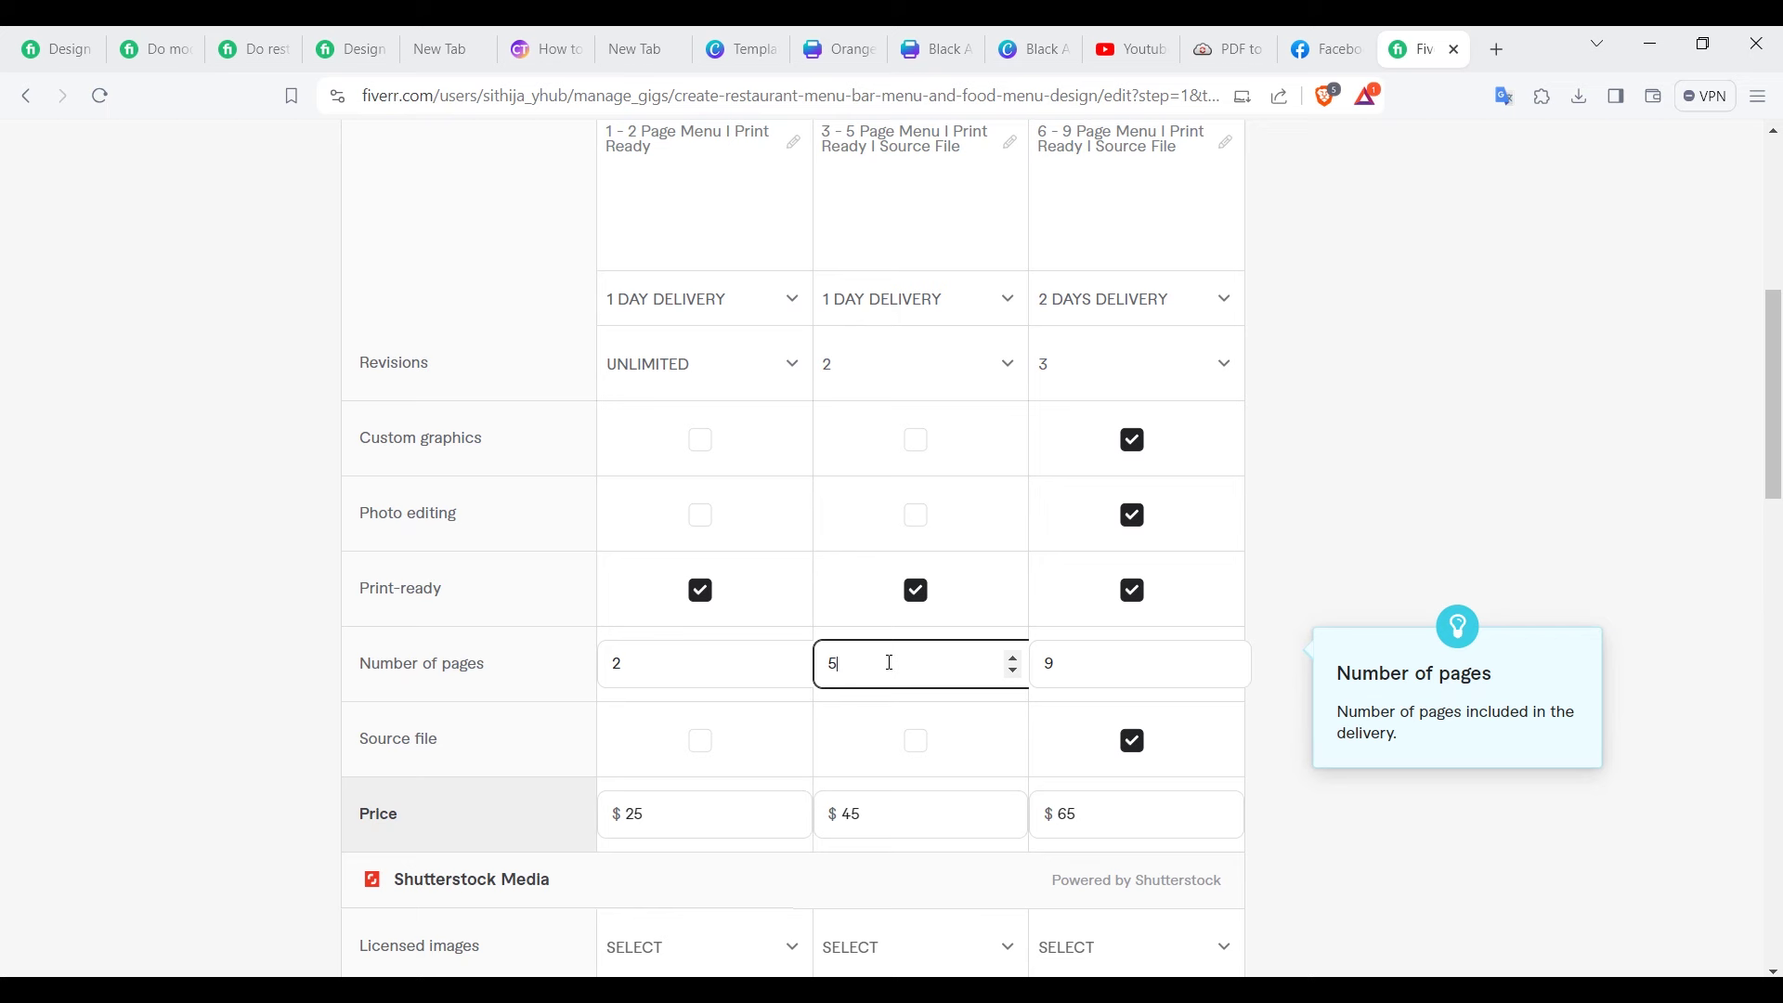
key("BackSpace")
type("2")
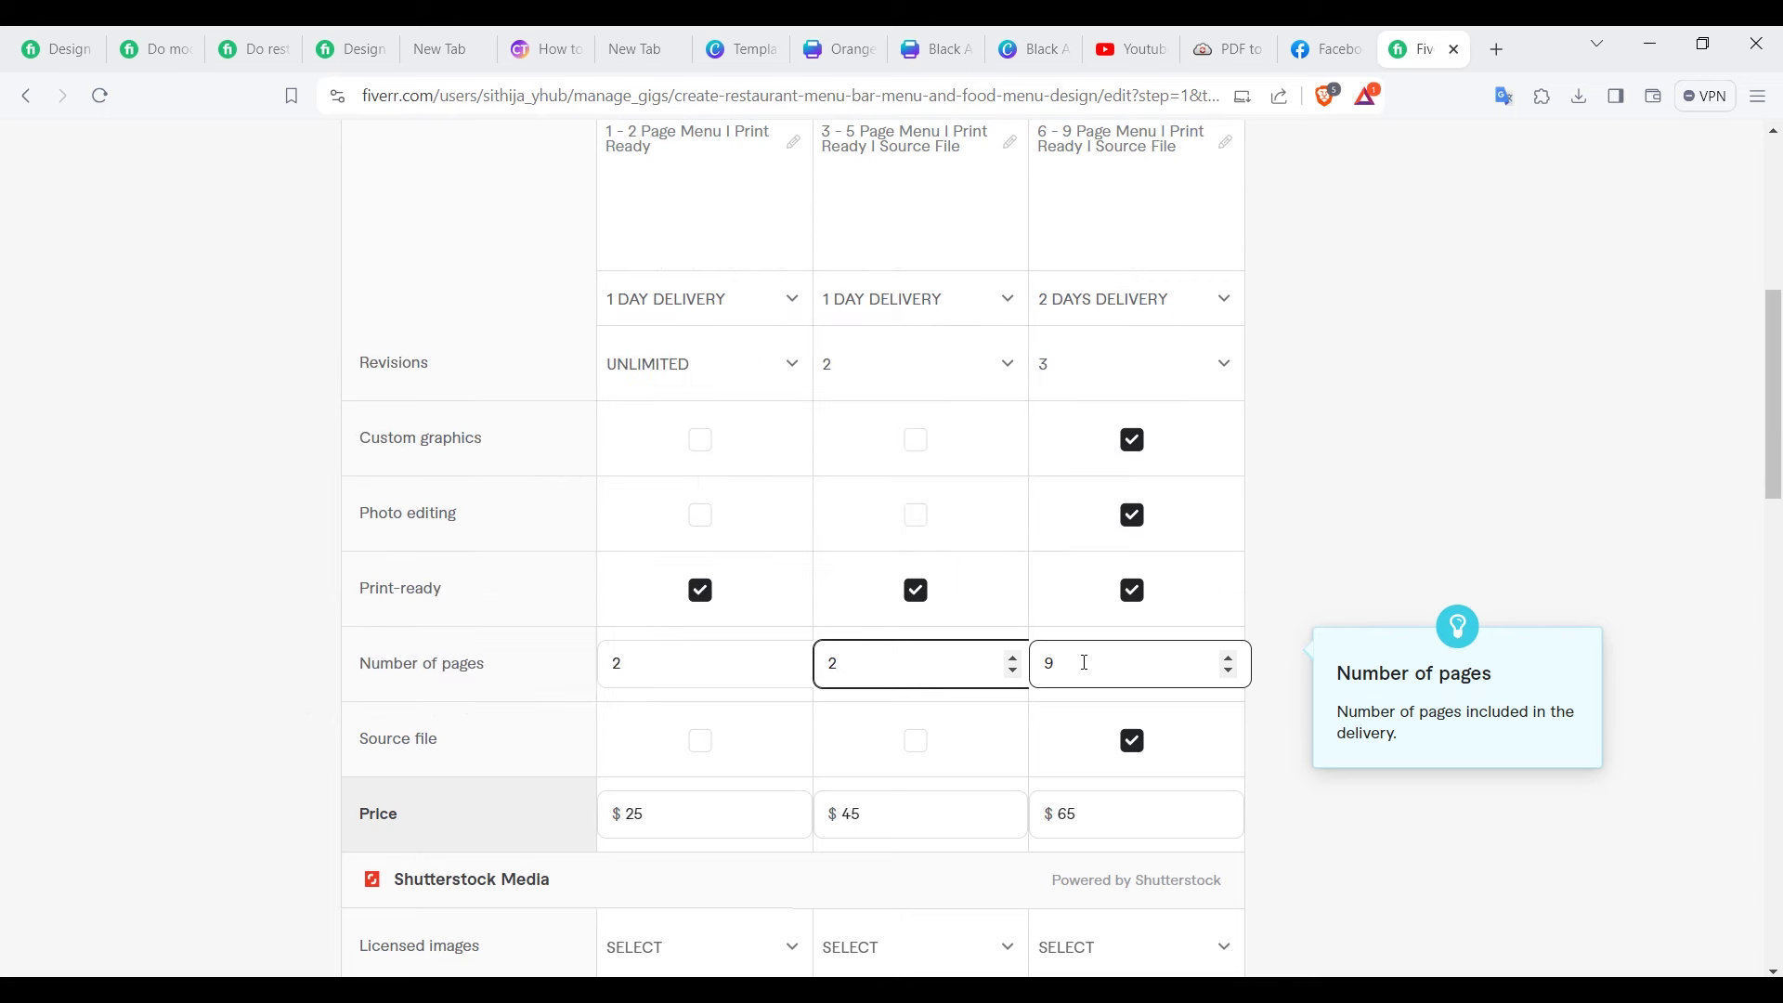
left_click(1065, 664)
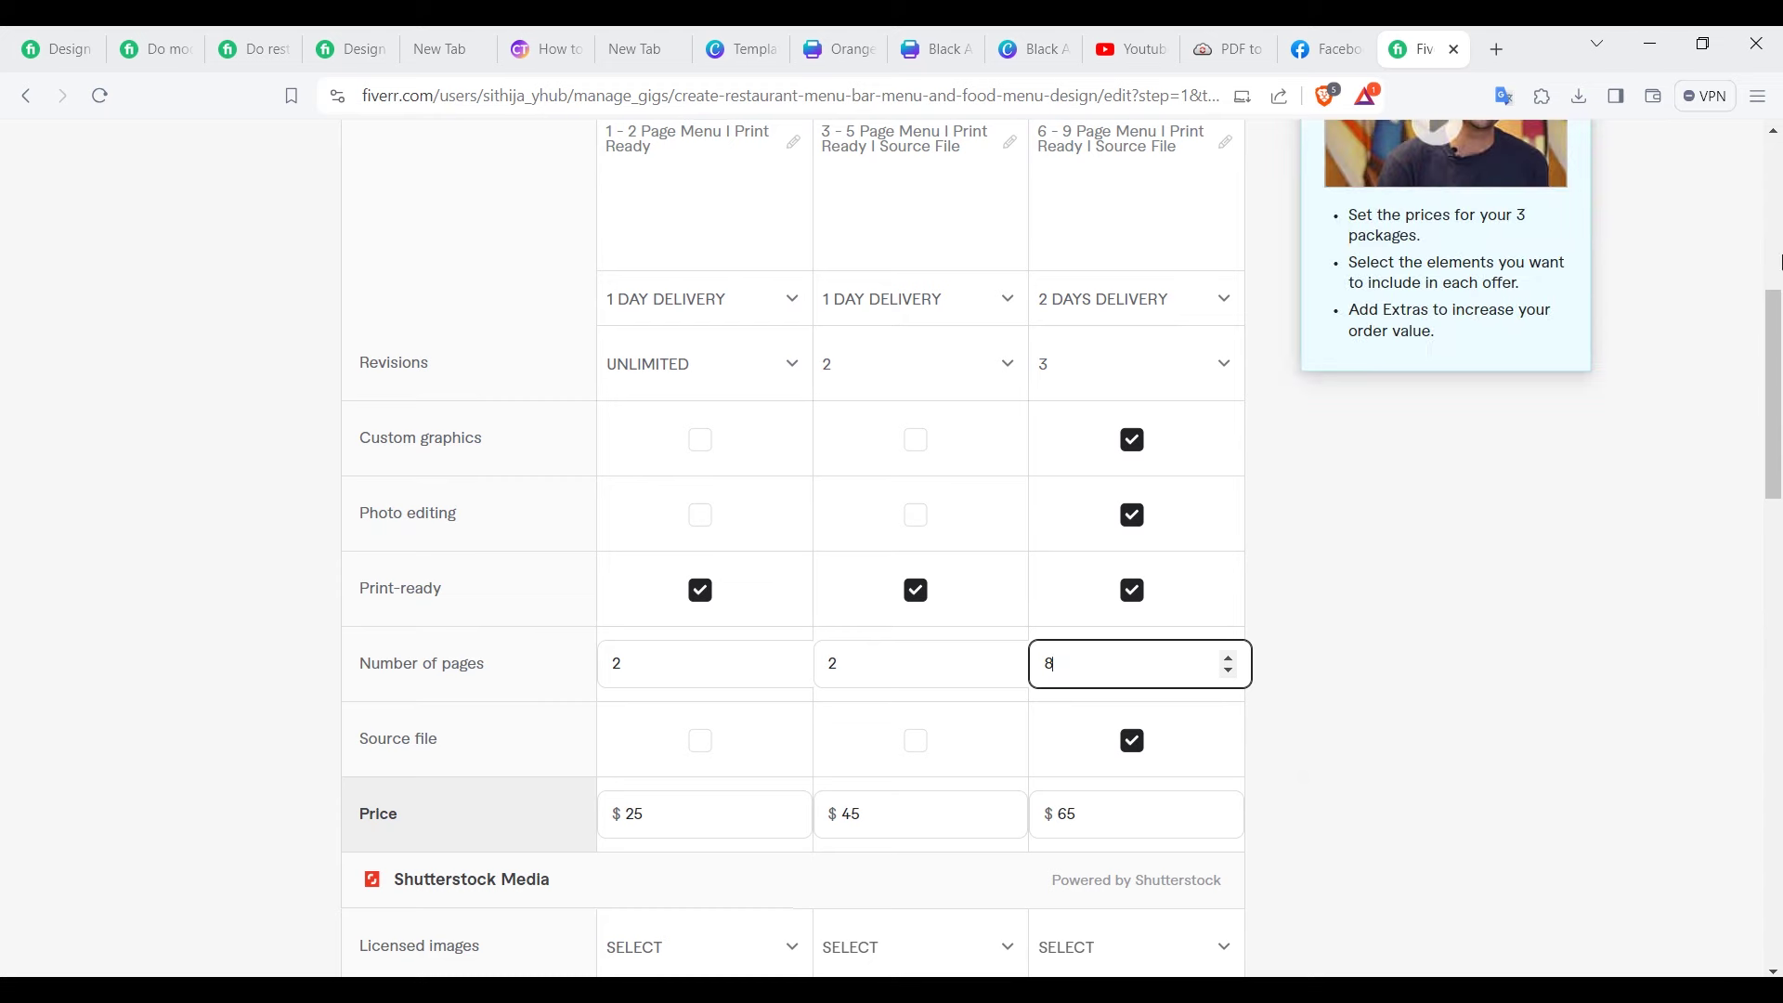
left_click_drag(1774, 339, 1774, 184)
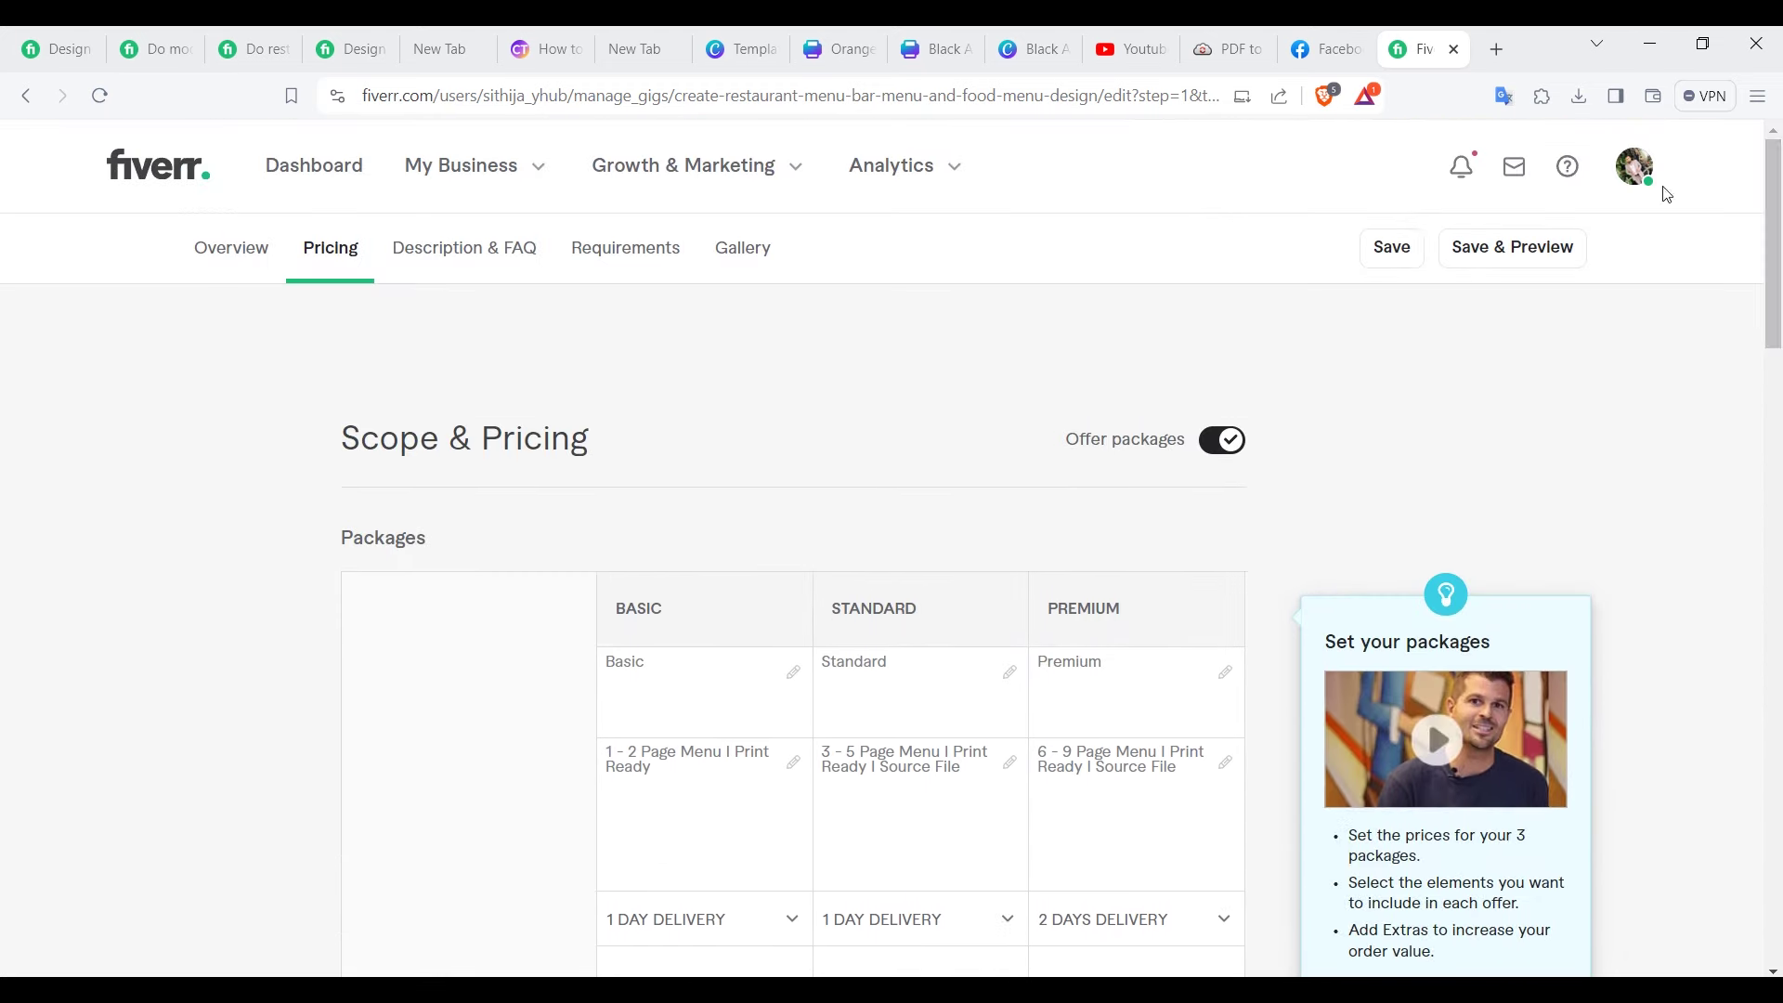
Step: Check the page count of the Premium package in the competing restaurant and cafe menu design gig
left_click(232, 56)
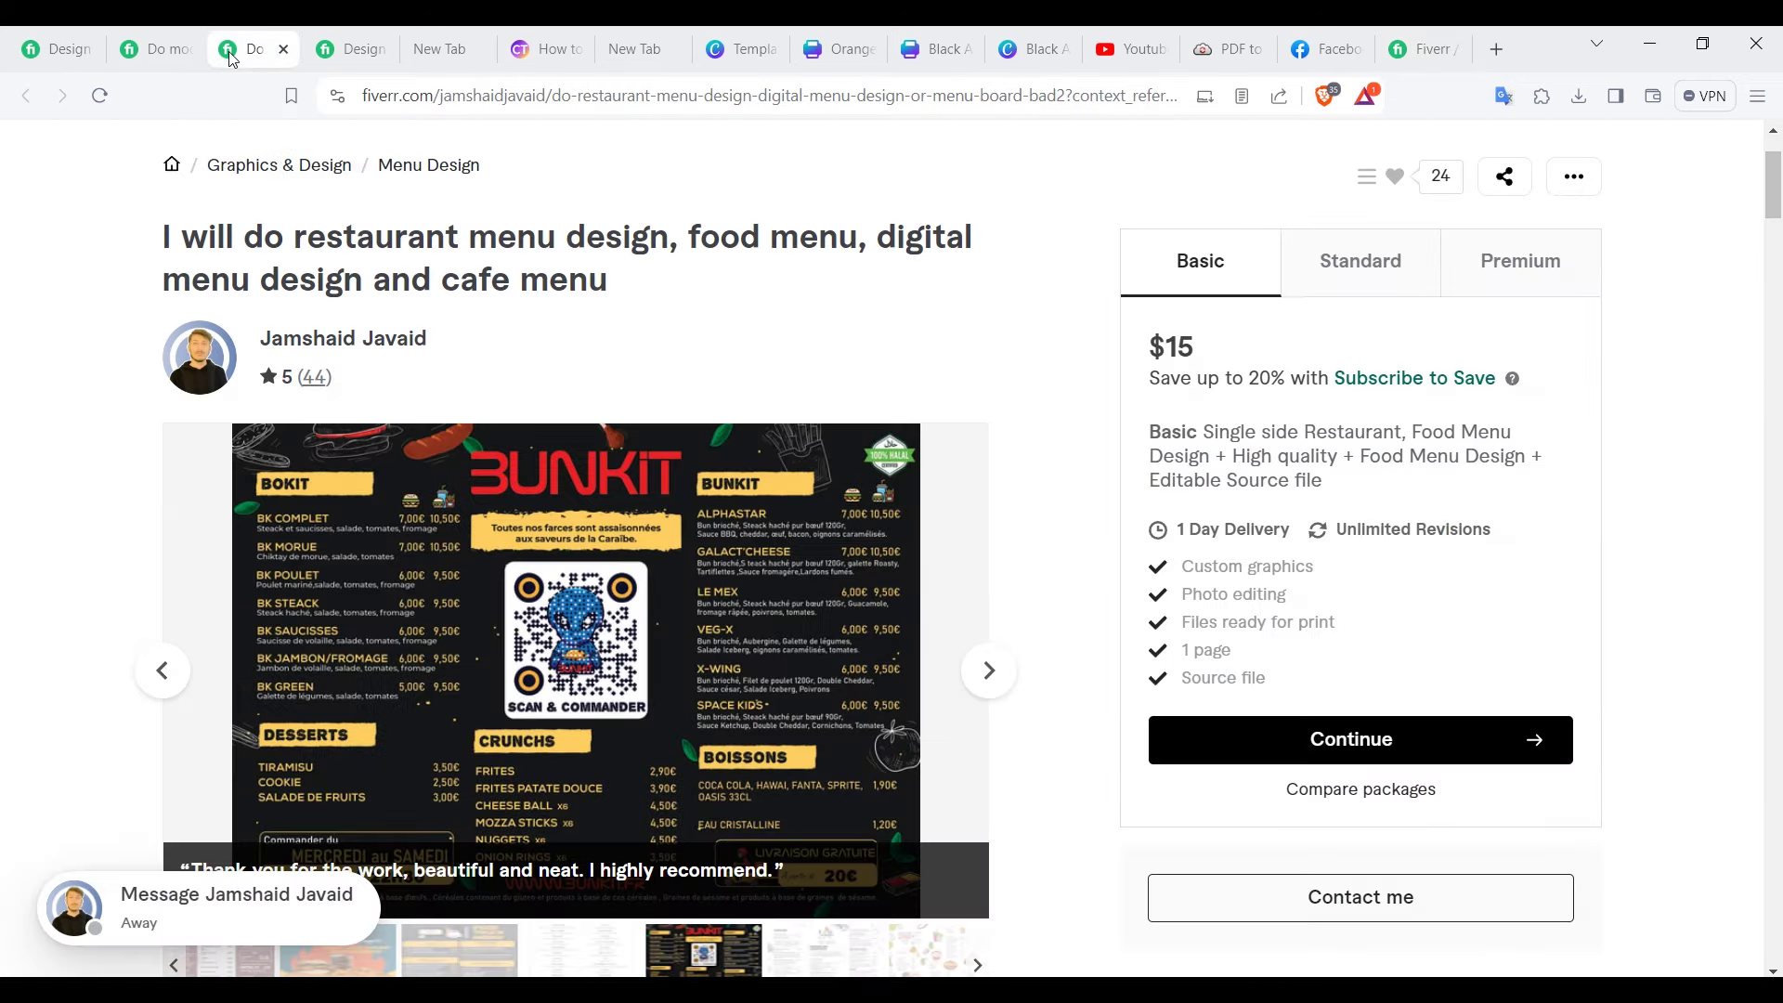
left_click(1501, 283)
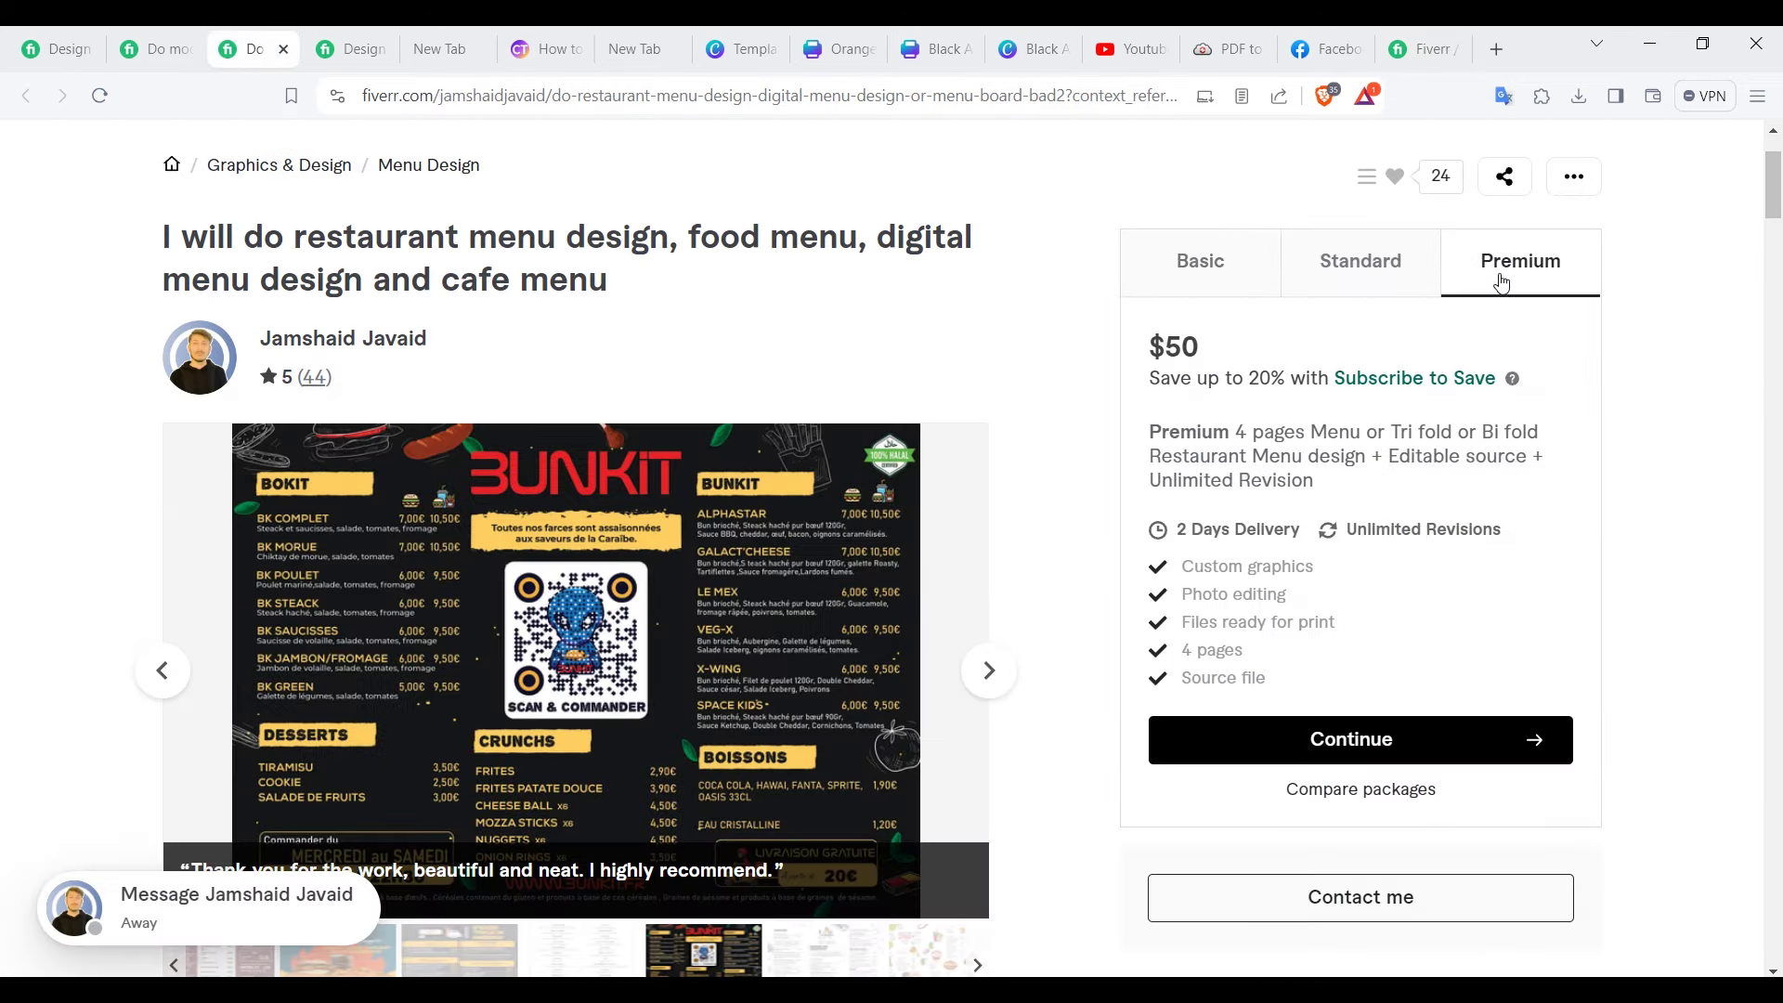
left_click_drag(1246, 652, 1183, 659)
left_click(1208, 653)
Step: Return to the edited gig and view the Basic package's Shutterstock licensed image options without choosing one
key("ctrl+9")
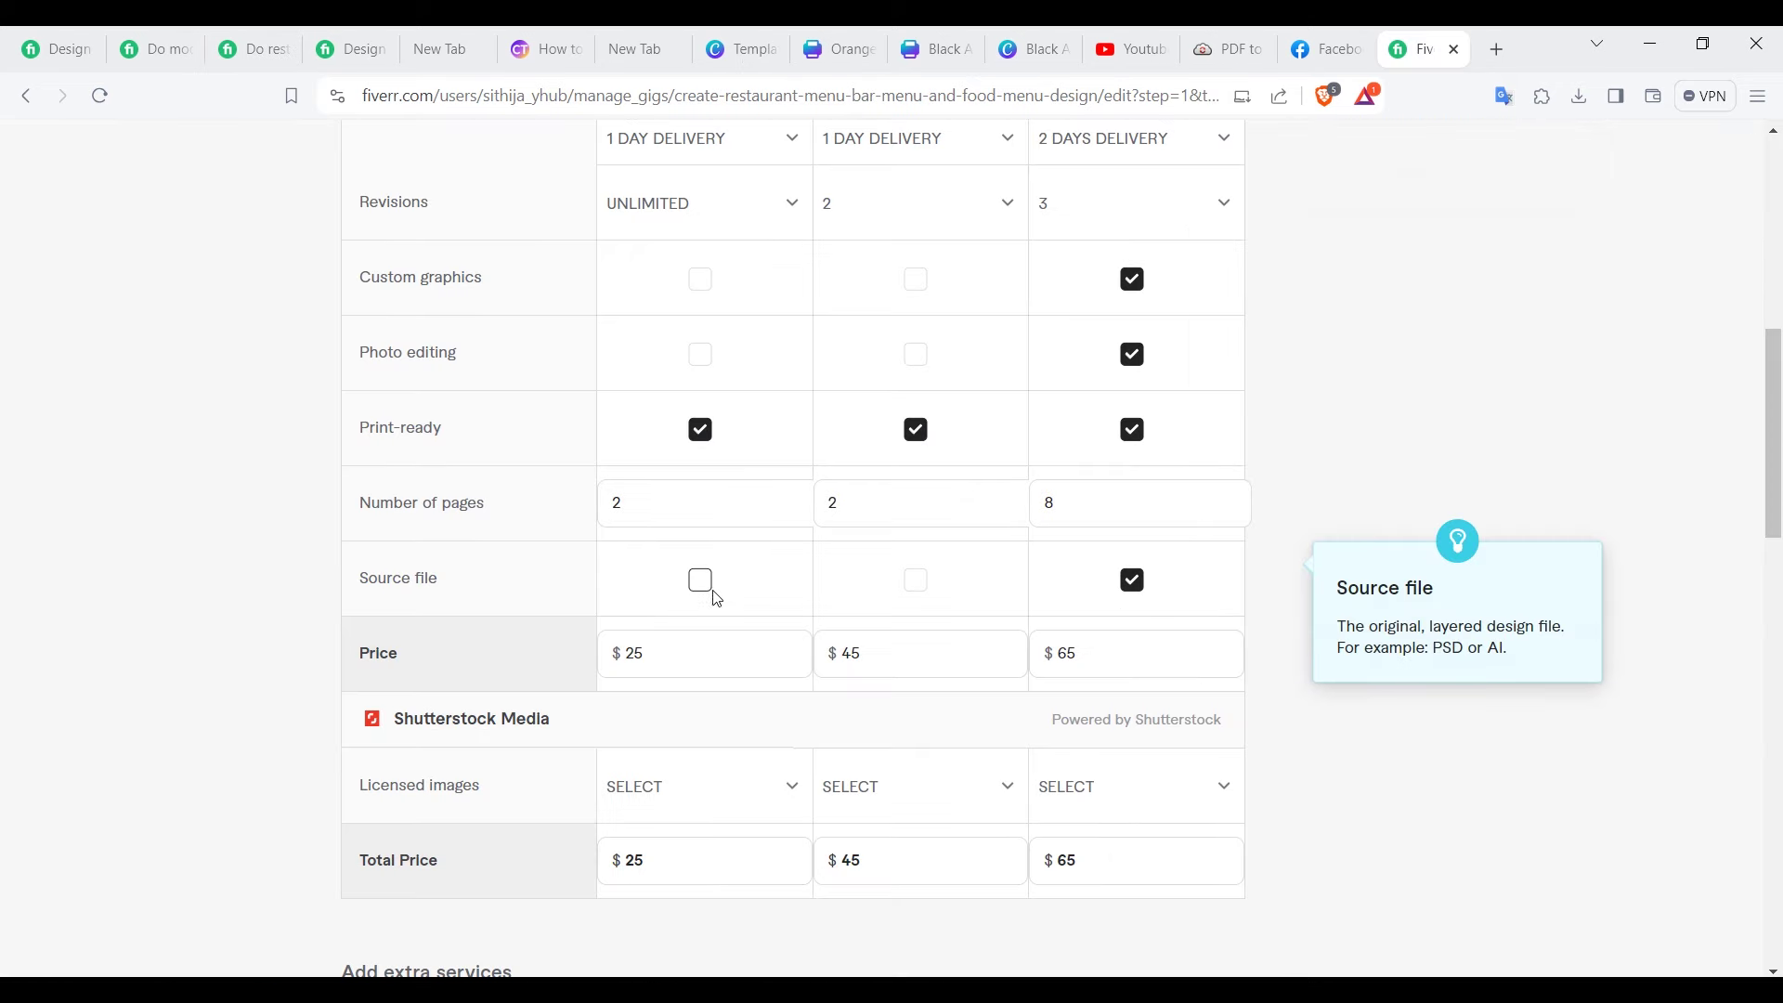
scroll(785, 616, "down", 2)
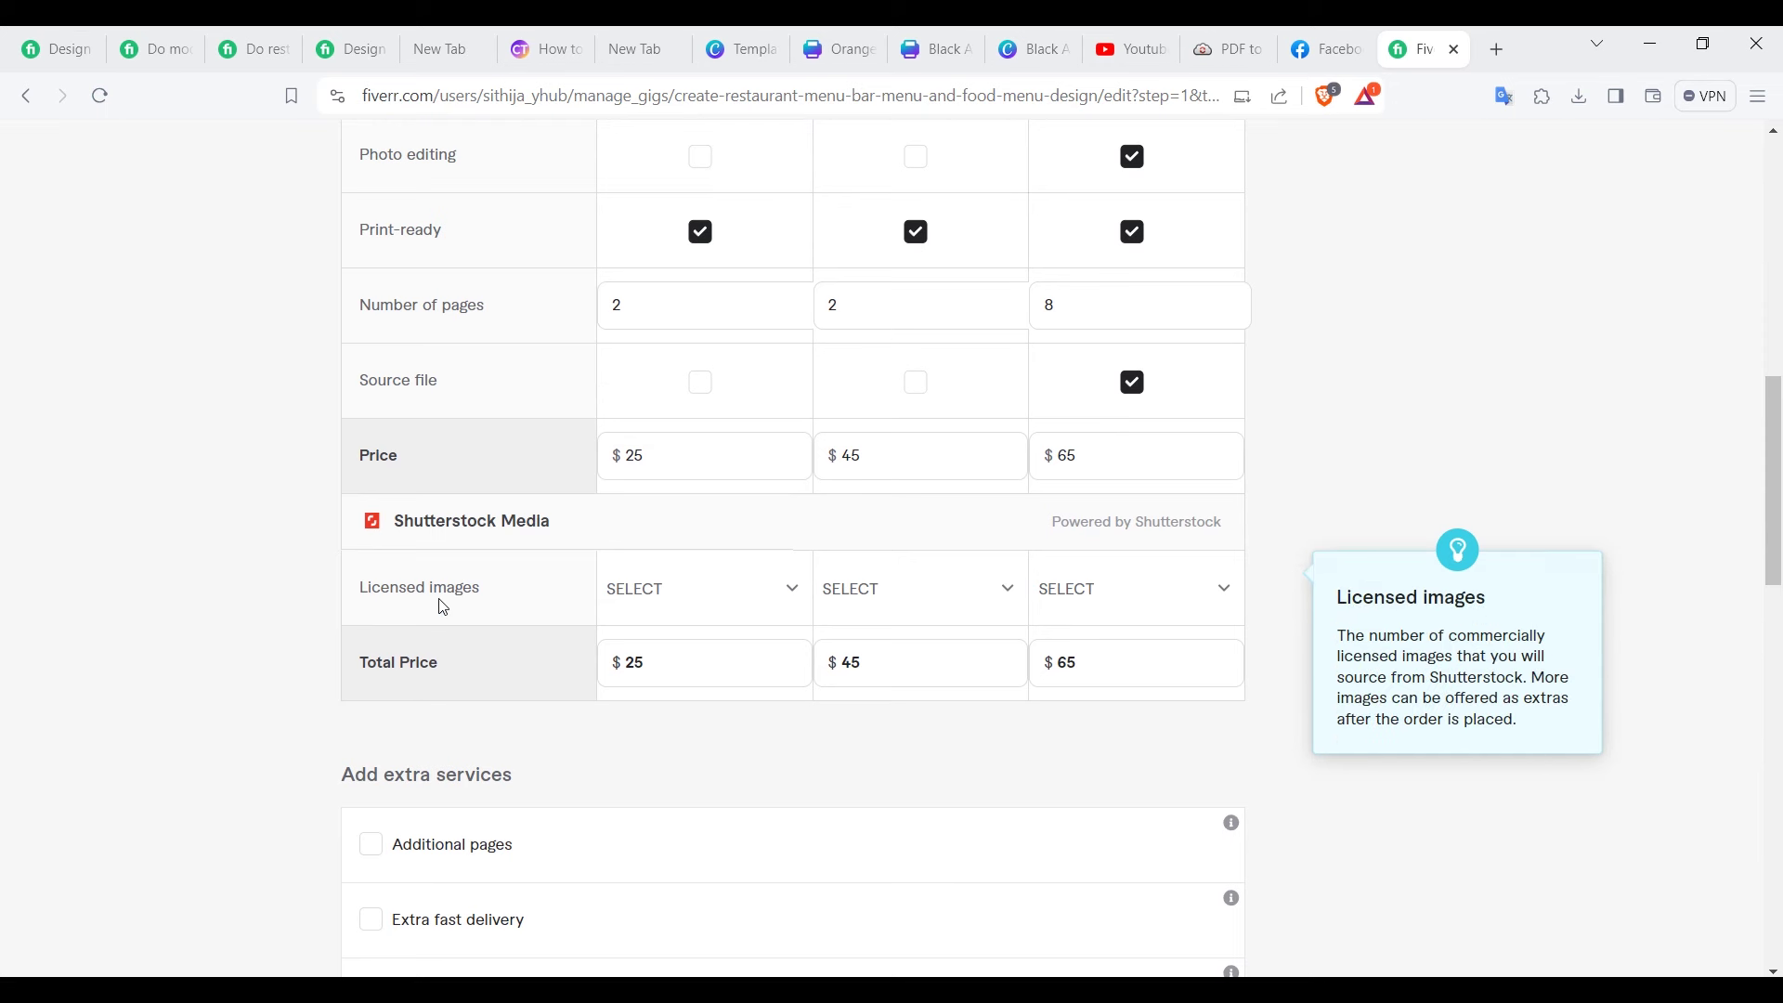
left_click(780, 599)
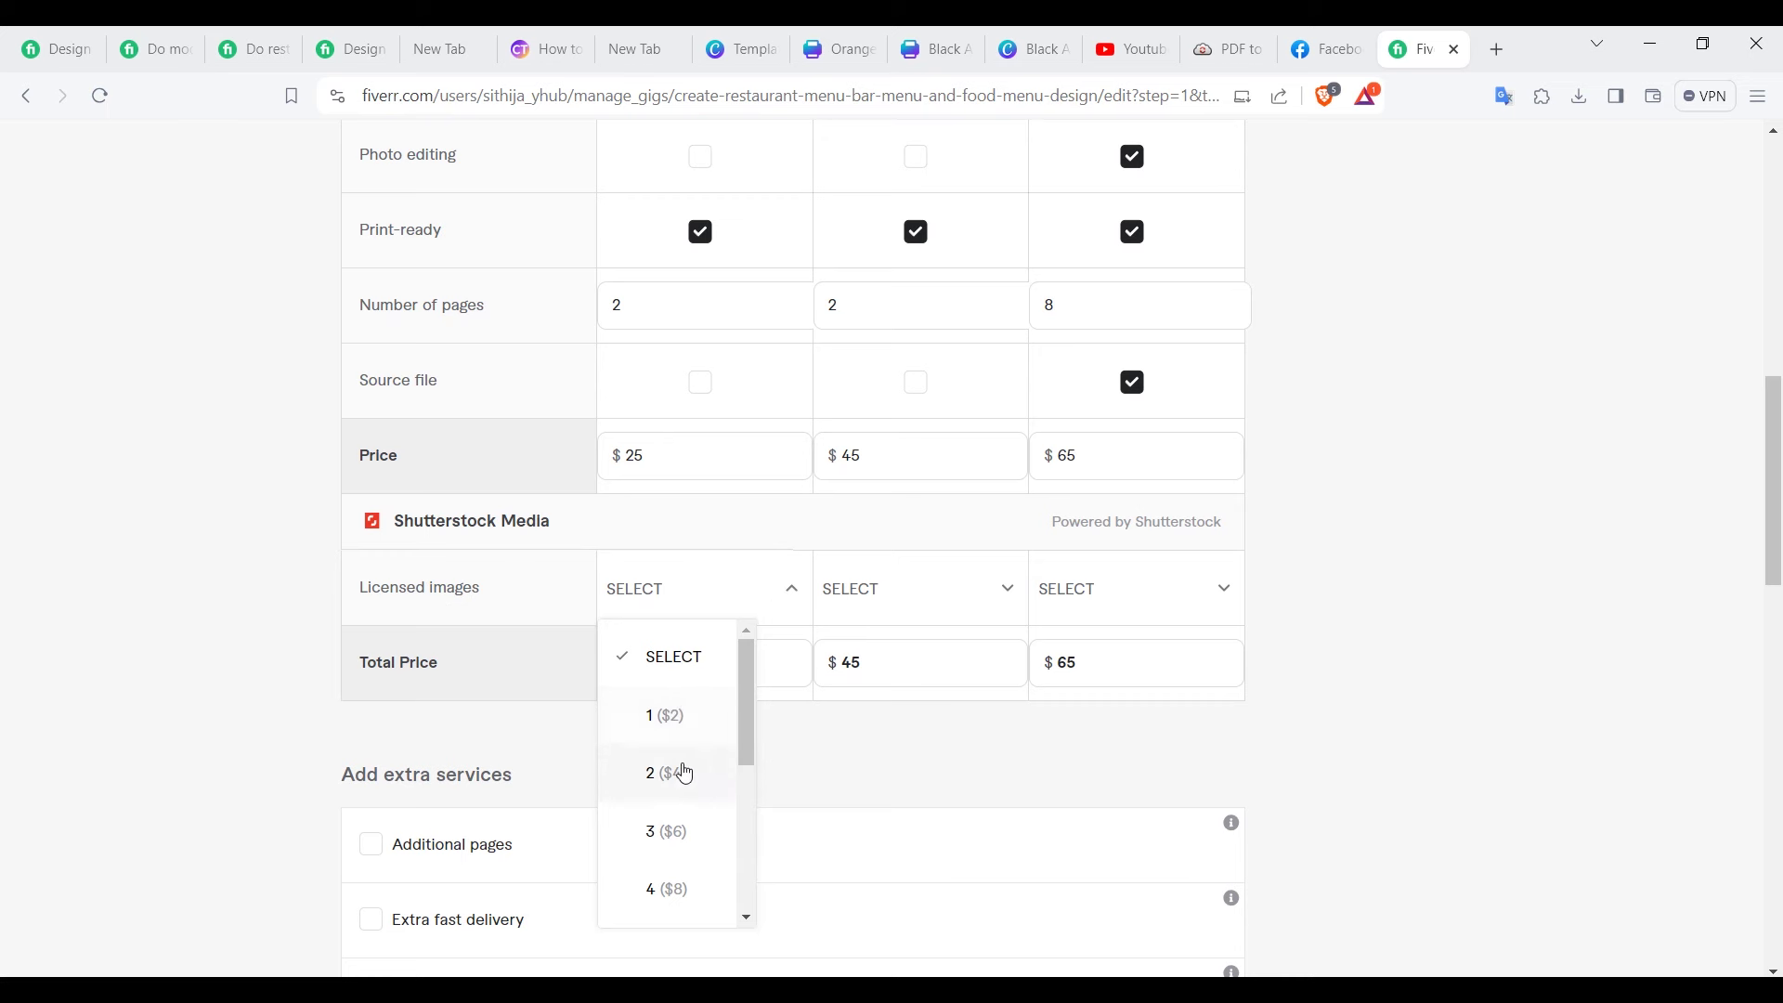
left_click(787, 591)
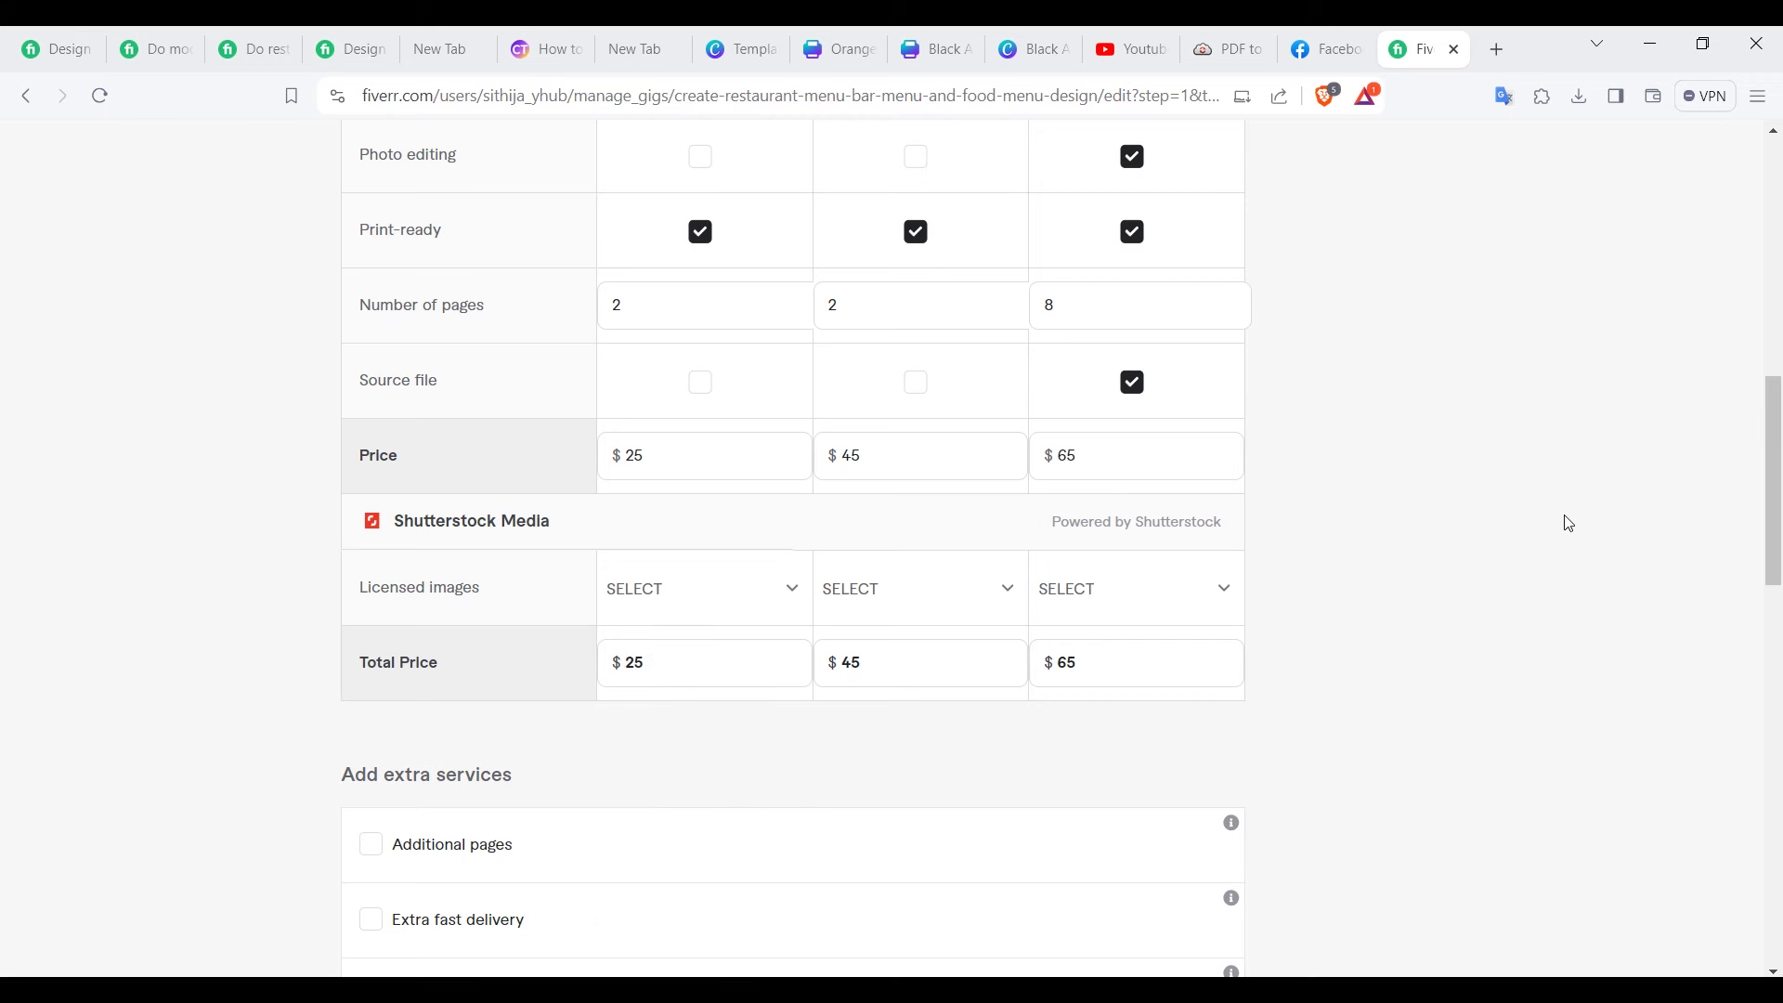
Step: Add the Additional pages extra service and charge $5 for 1 additional page in the Basic package
left_click_drag(1777, 483, 1776, 576)
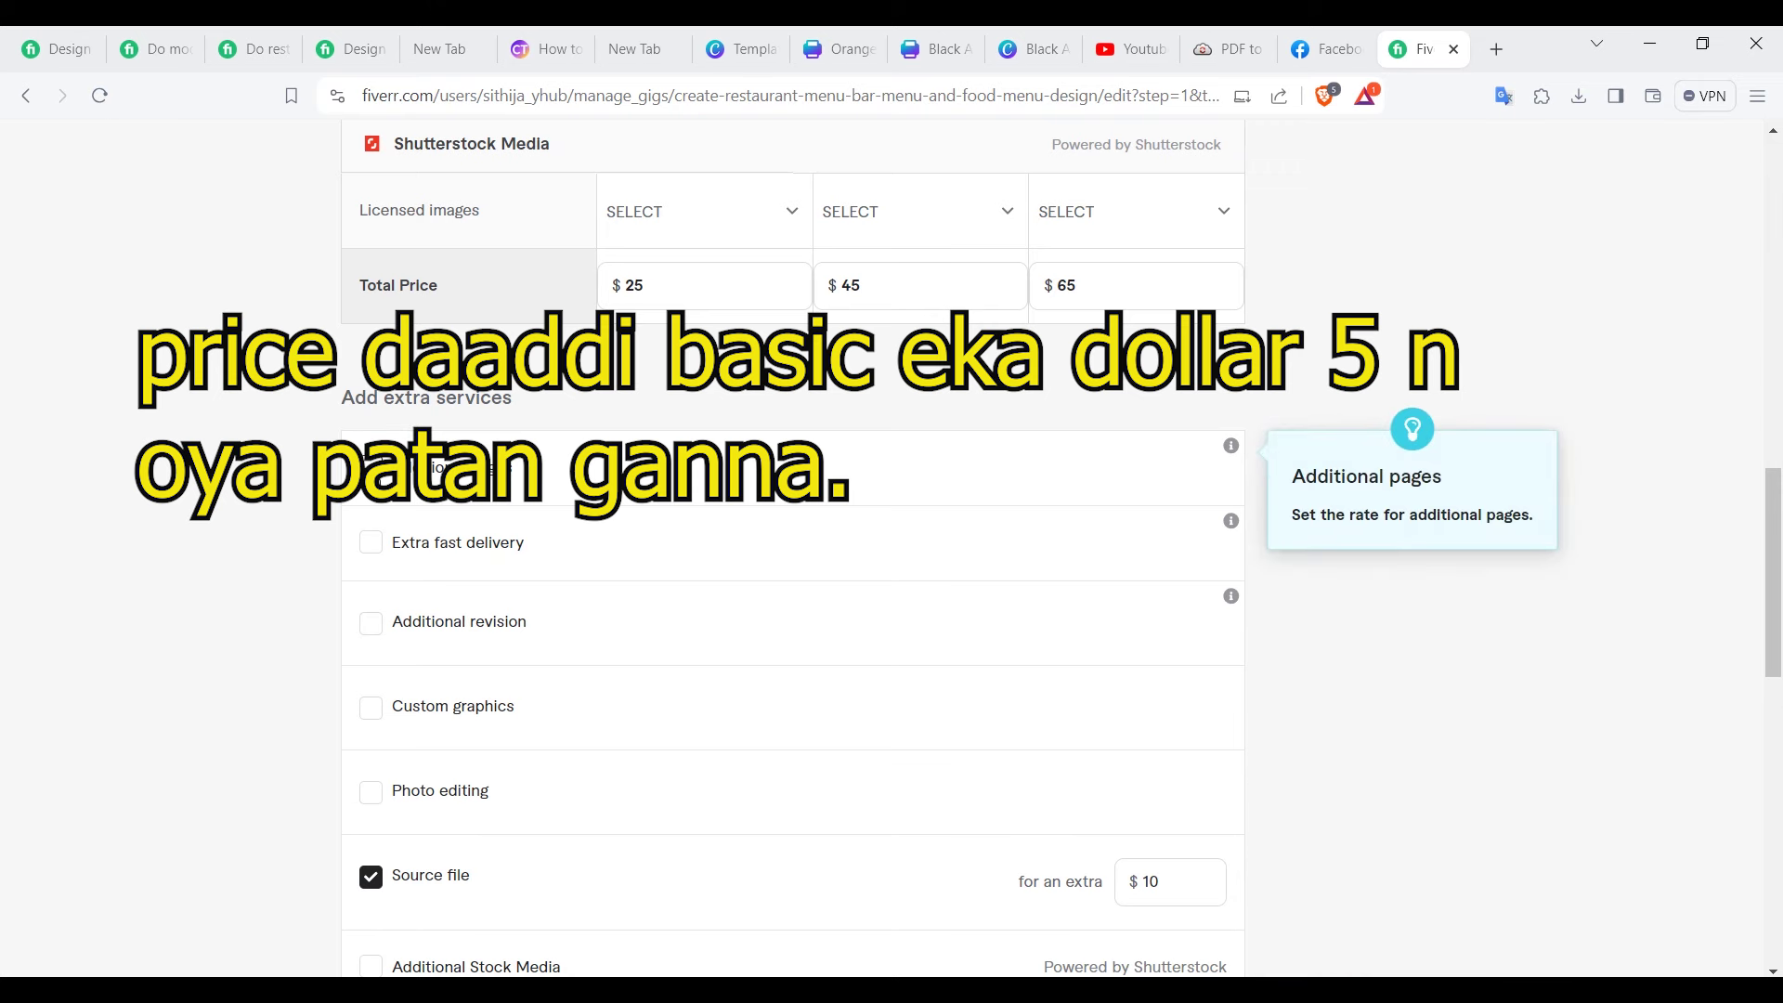
left_click(371, 467)
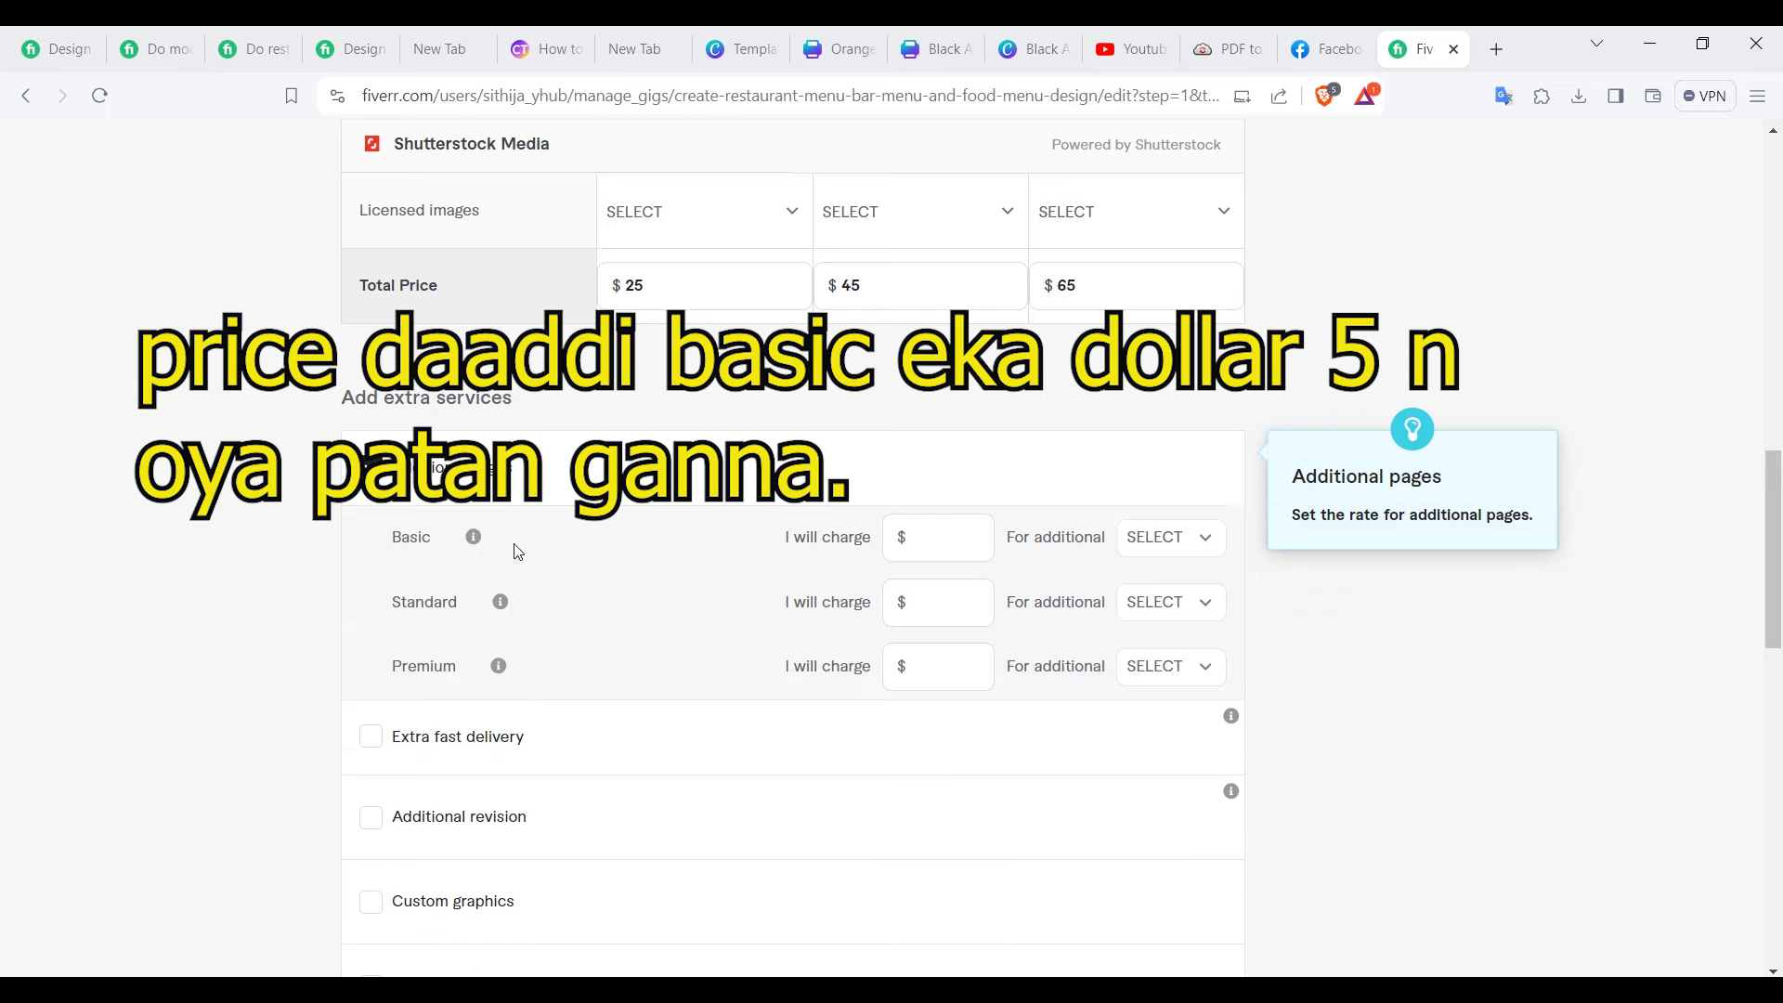
left_click(968, 537)
left_click(1172, 538)
left_click(1178, 546)
left_click(1177, 546)
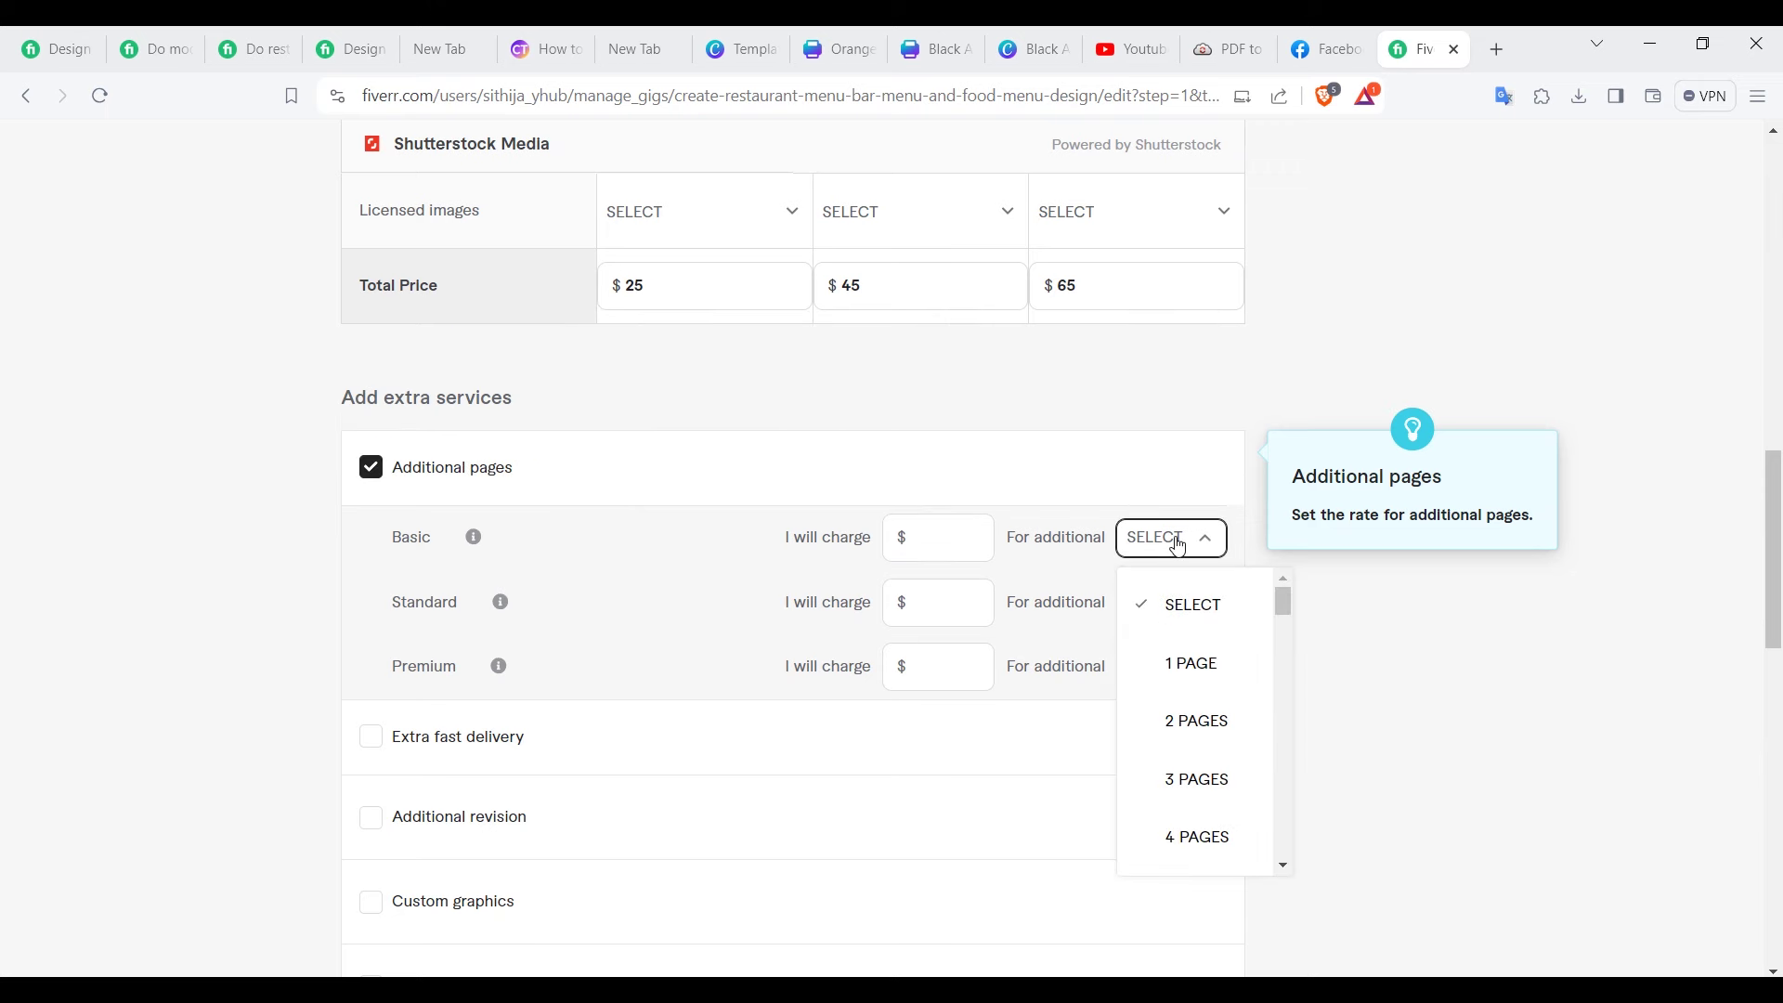
left_click(1186, 662)
left_click(940, 546)
type("5")
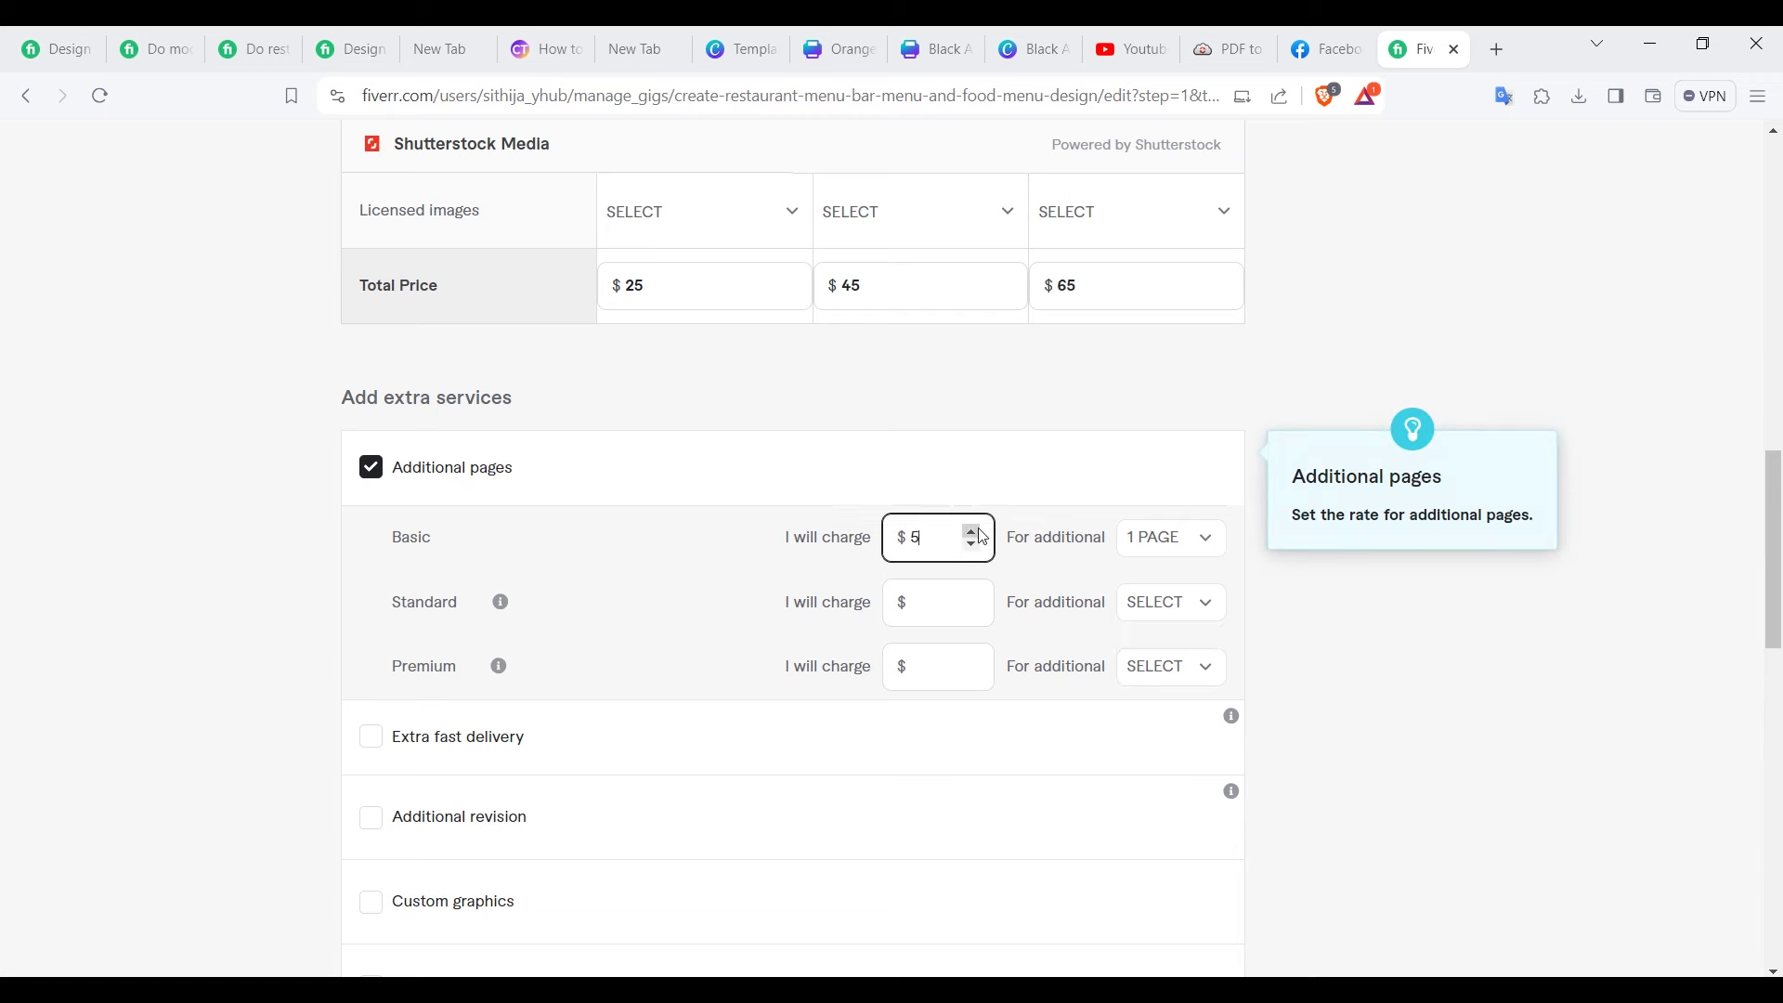
Step: Remove the Additional pages extra service from the edited gig
left_click(1018, 474)
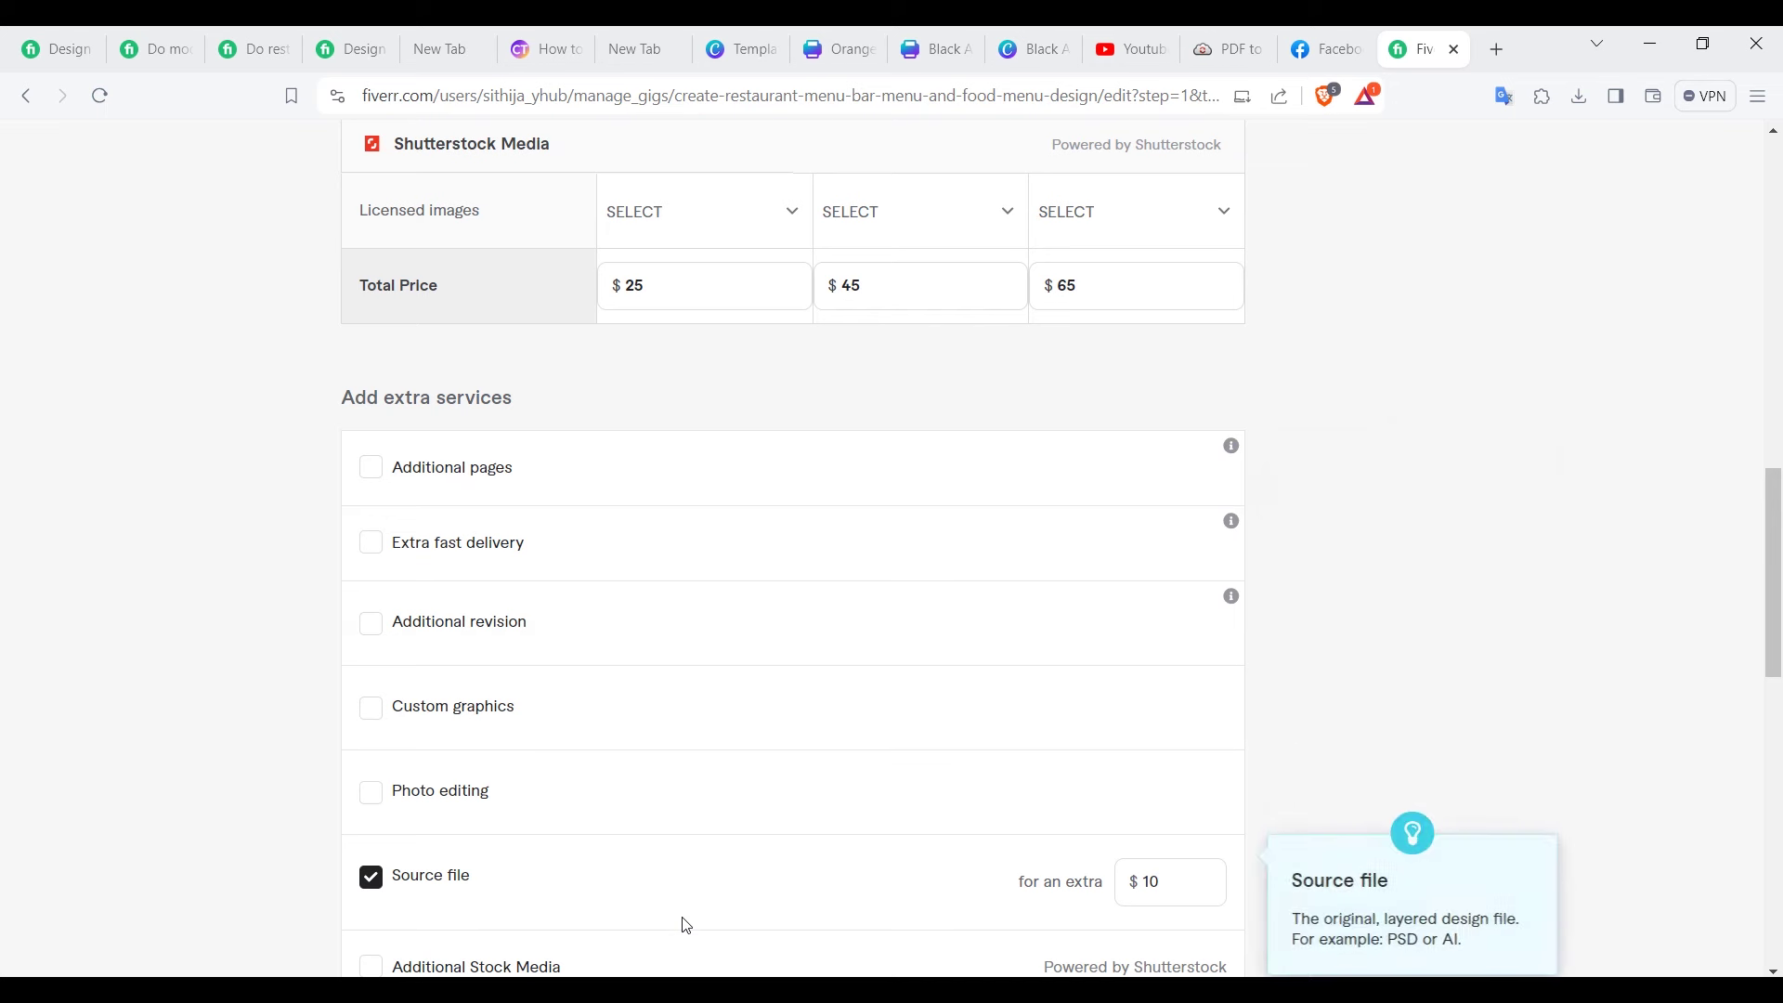
left_click_drag(1778, 513, 1778, 613)
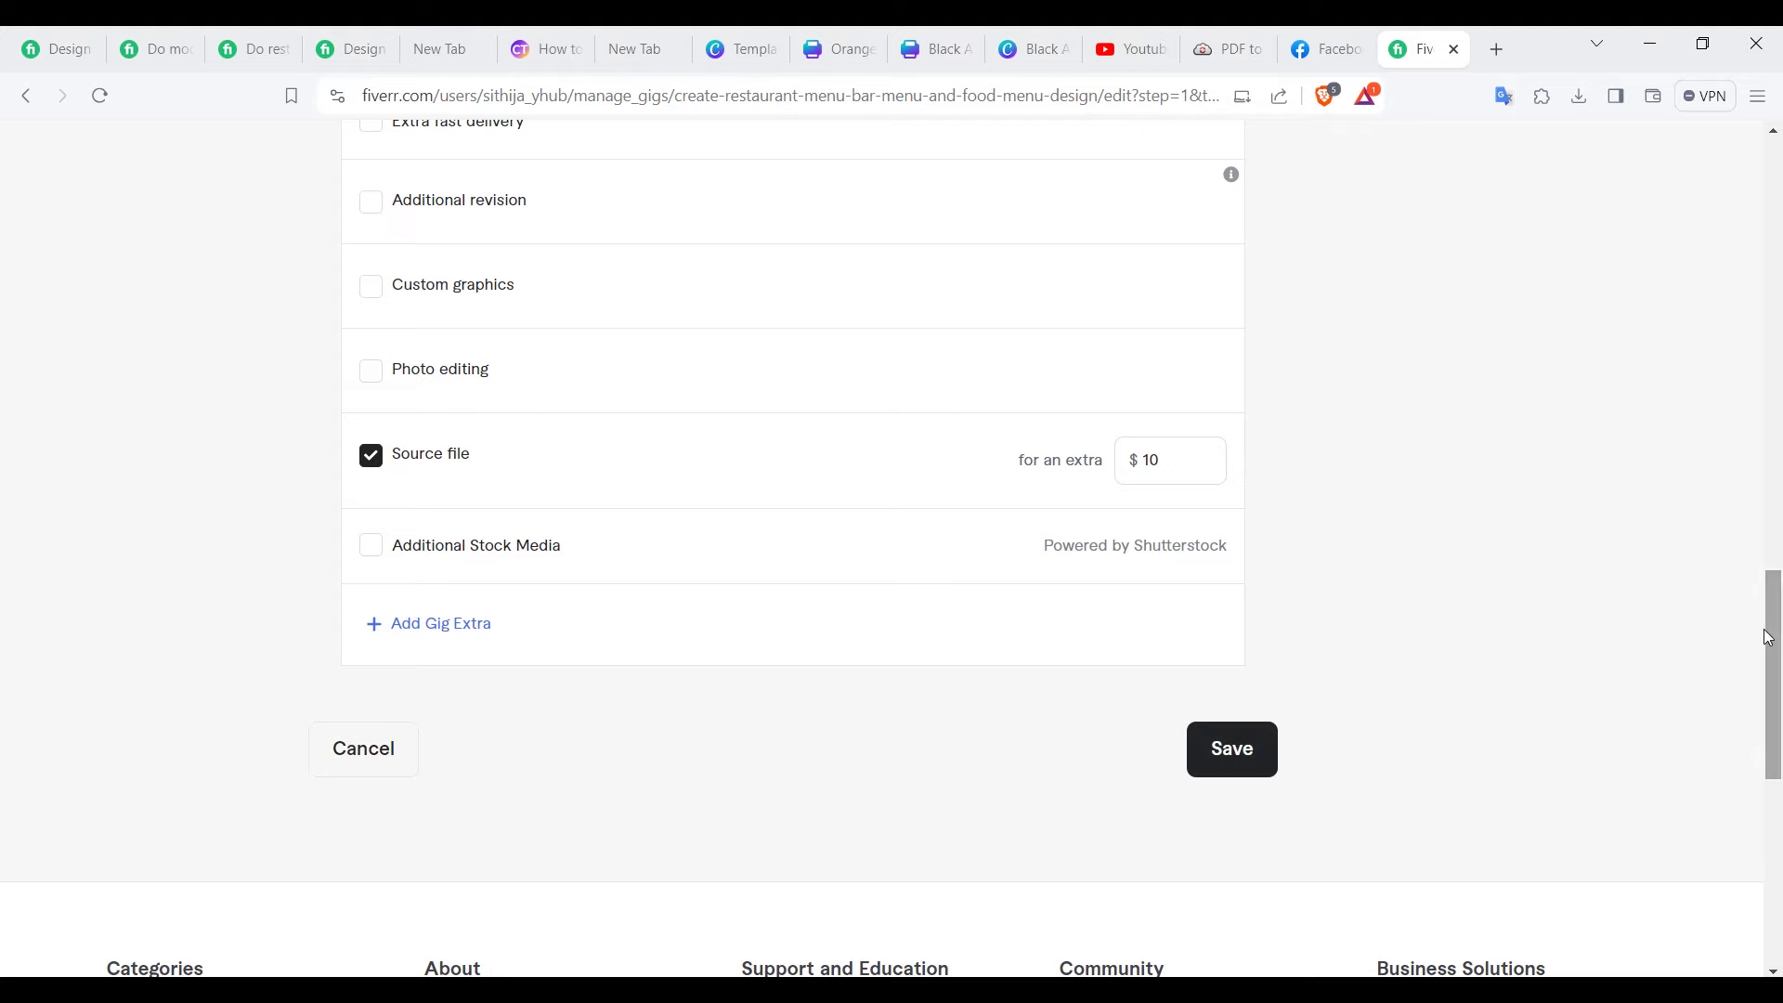
Step: Open the edited gig's Description & FAQ section and review the description, Milestone workflow and Frequently Asked Questions areas
left_click_drag(1772, 638, 1772, 207)
left_click(440, 277)
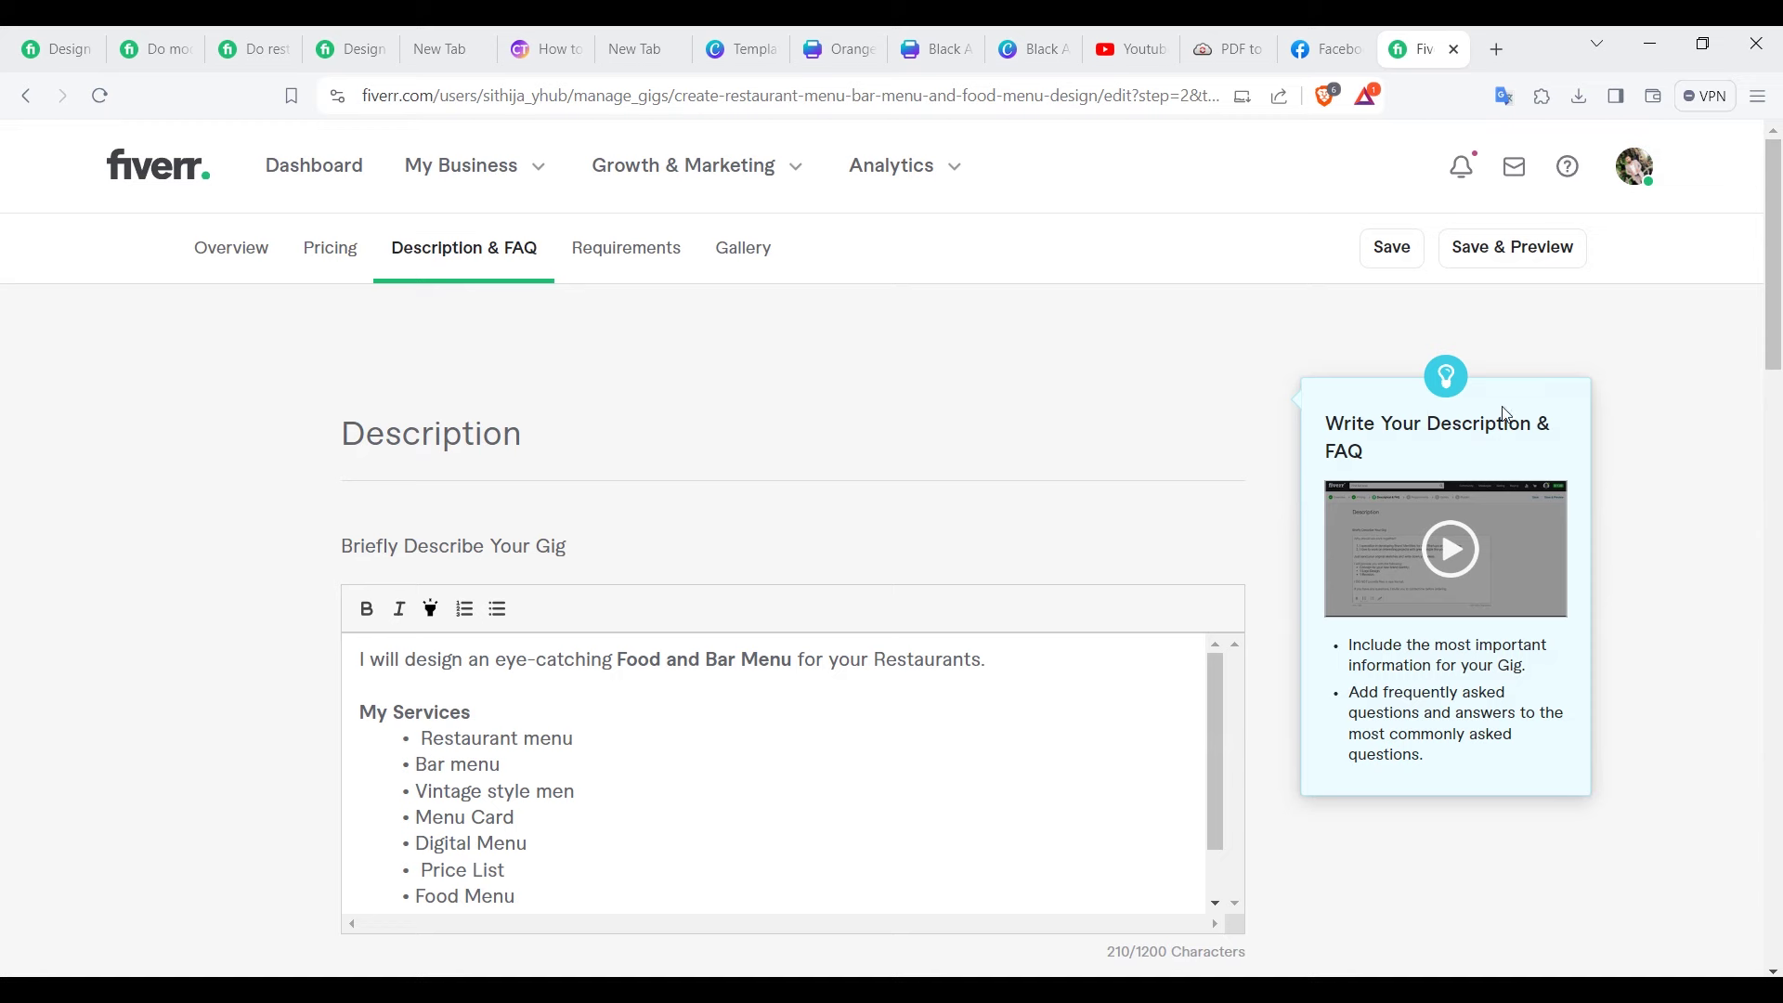
left_click_drag(1773, 214, 1779, 309)
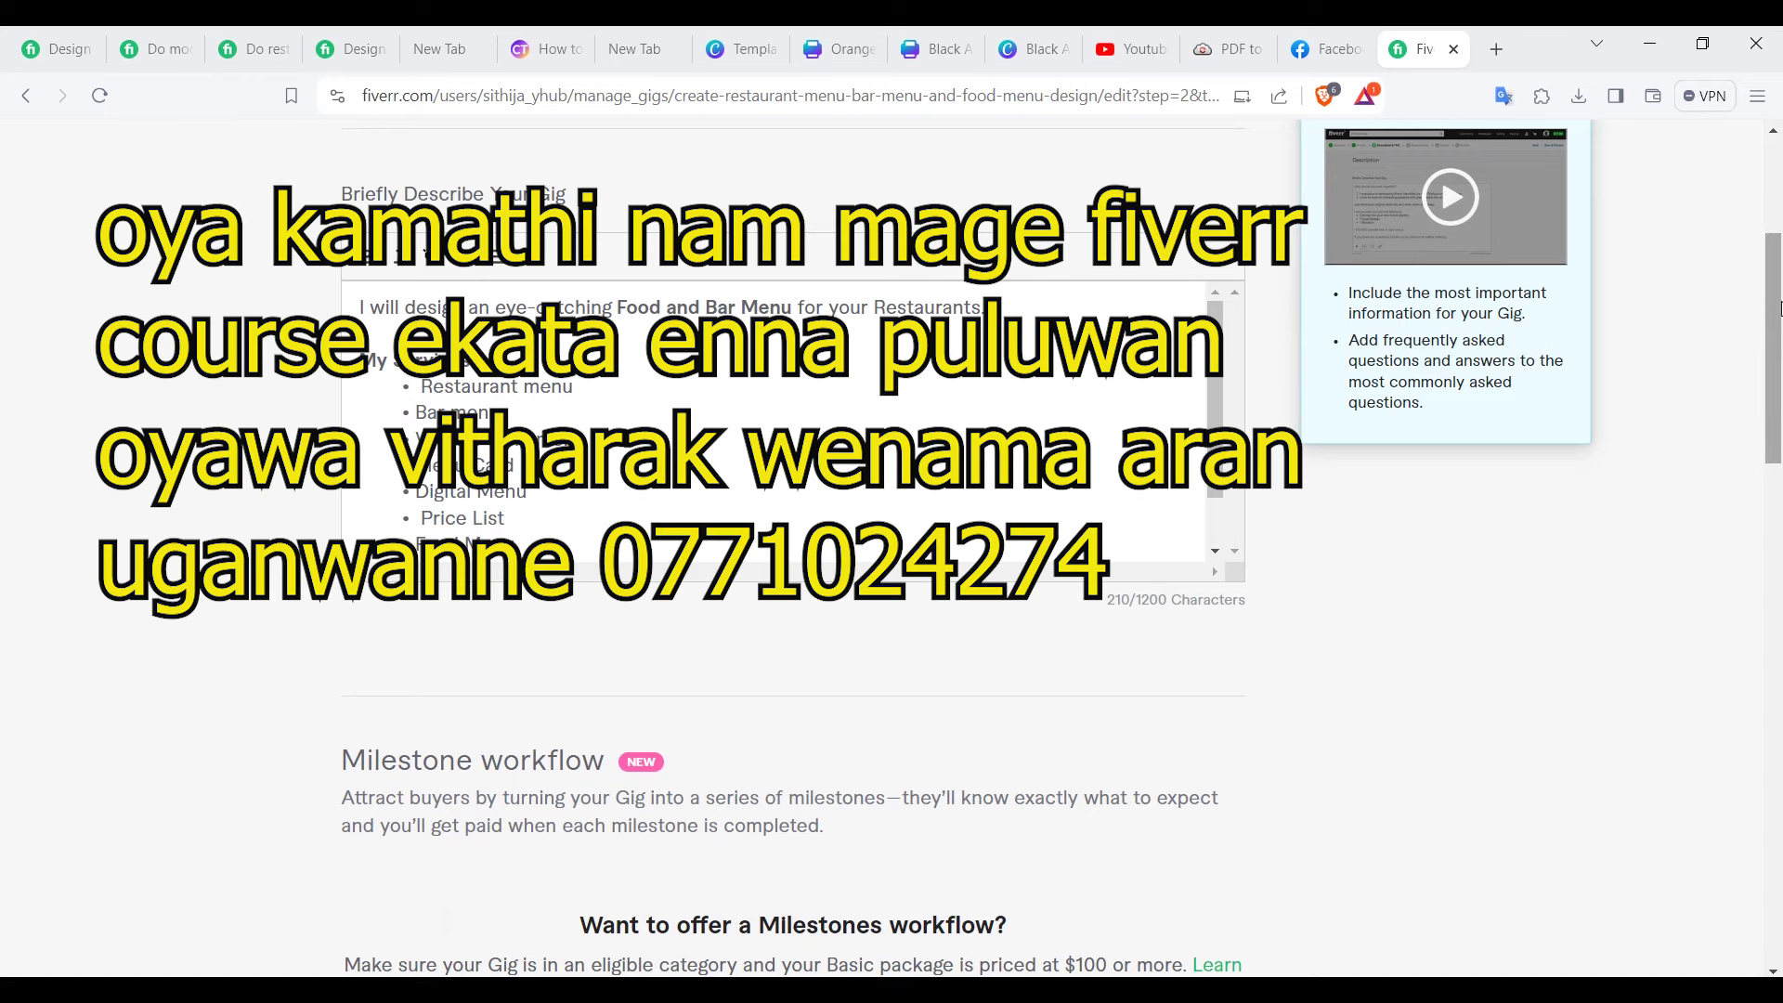
left_click(681, 300)
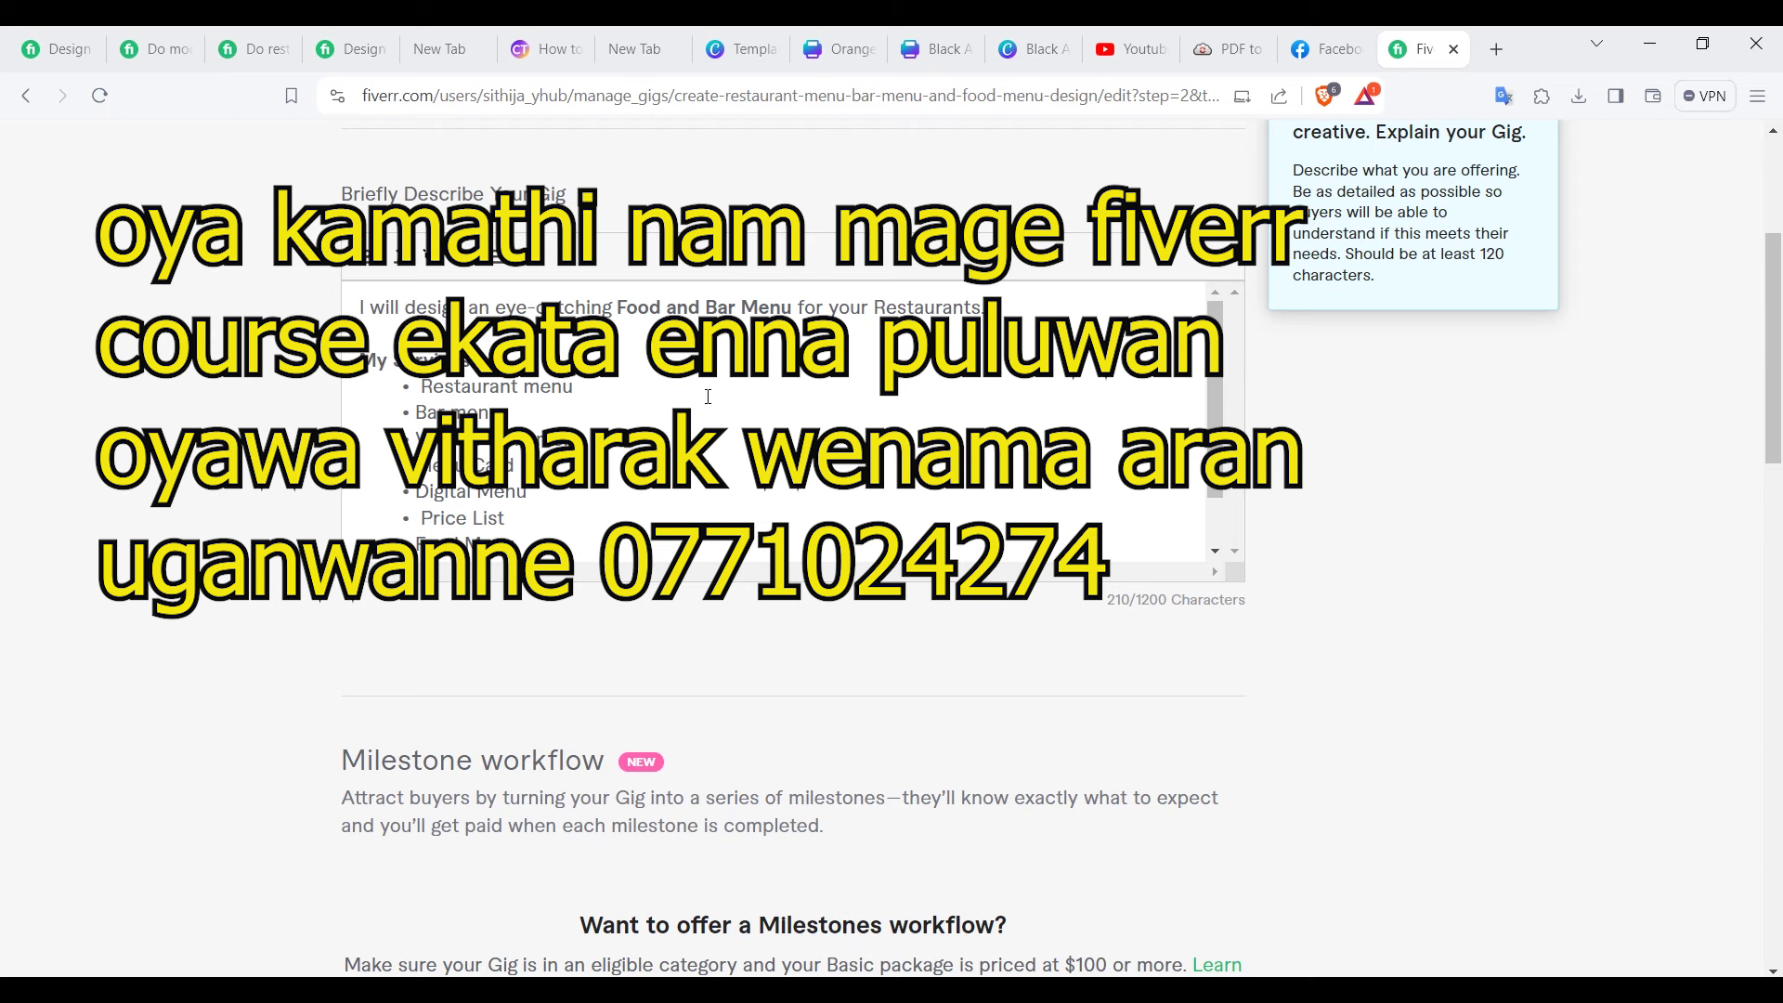
scroll(1780, 344, "down", 1)
left_click_drag(1780, 343, 1762, 645)
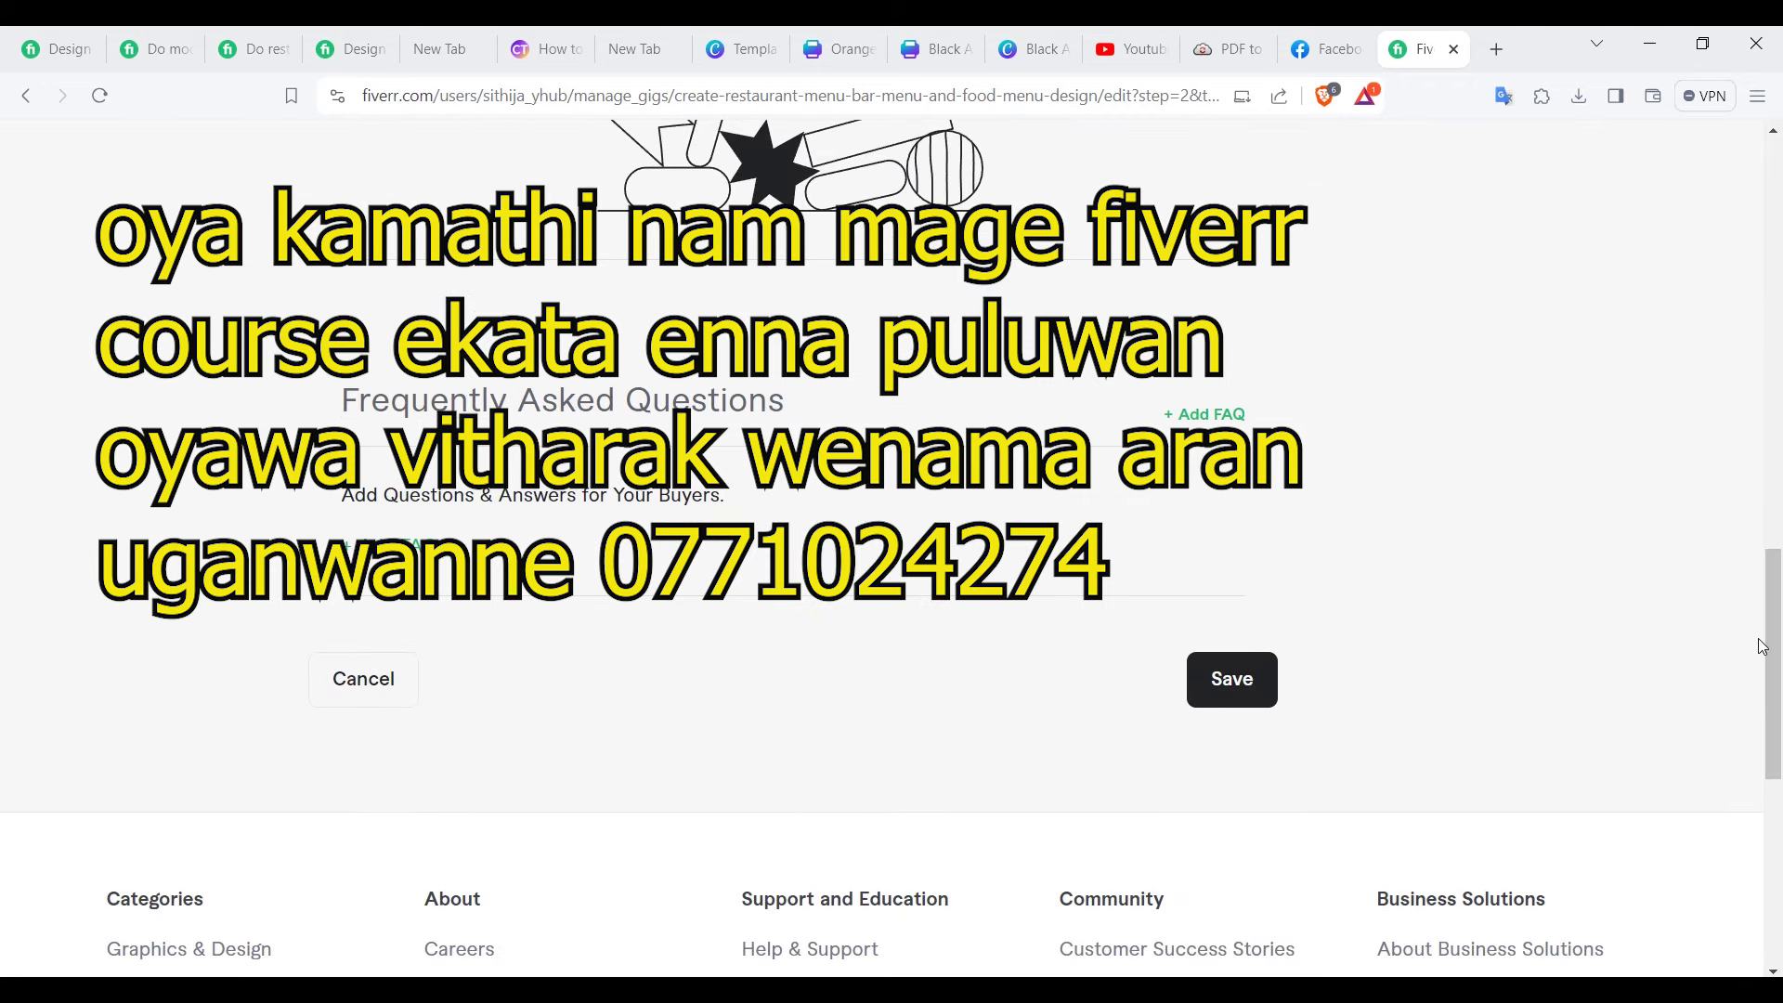
mouse_move(1319, 631)
Step: Read the description of the competing modern menu gig and the FAQ answer on menu types in the competing restaurant and cafe menu gig
left_click(154, 48)
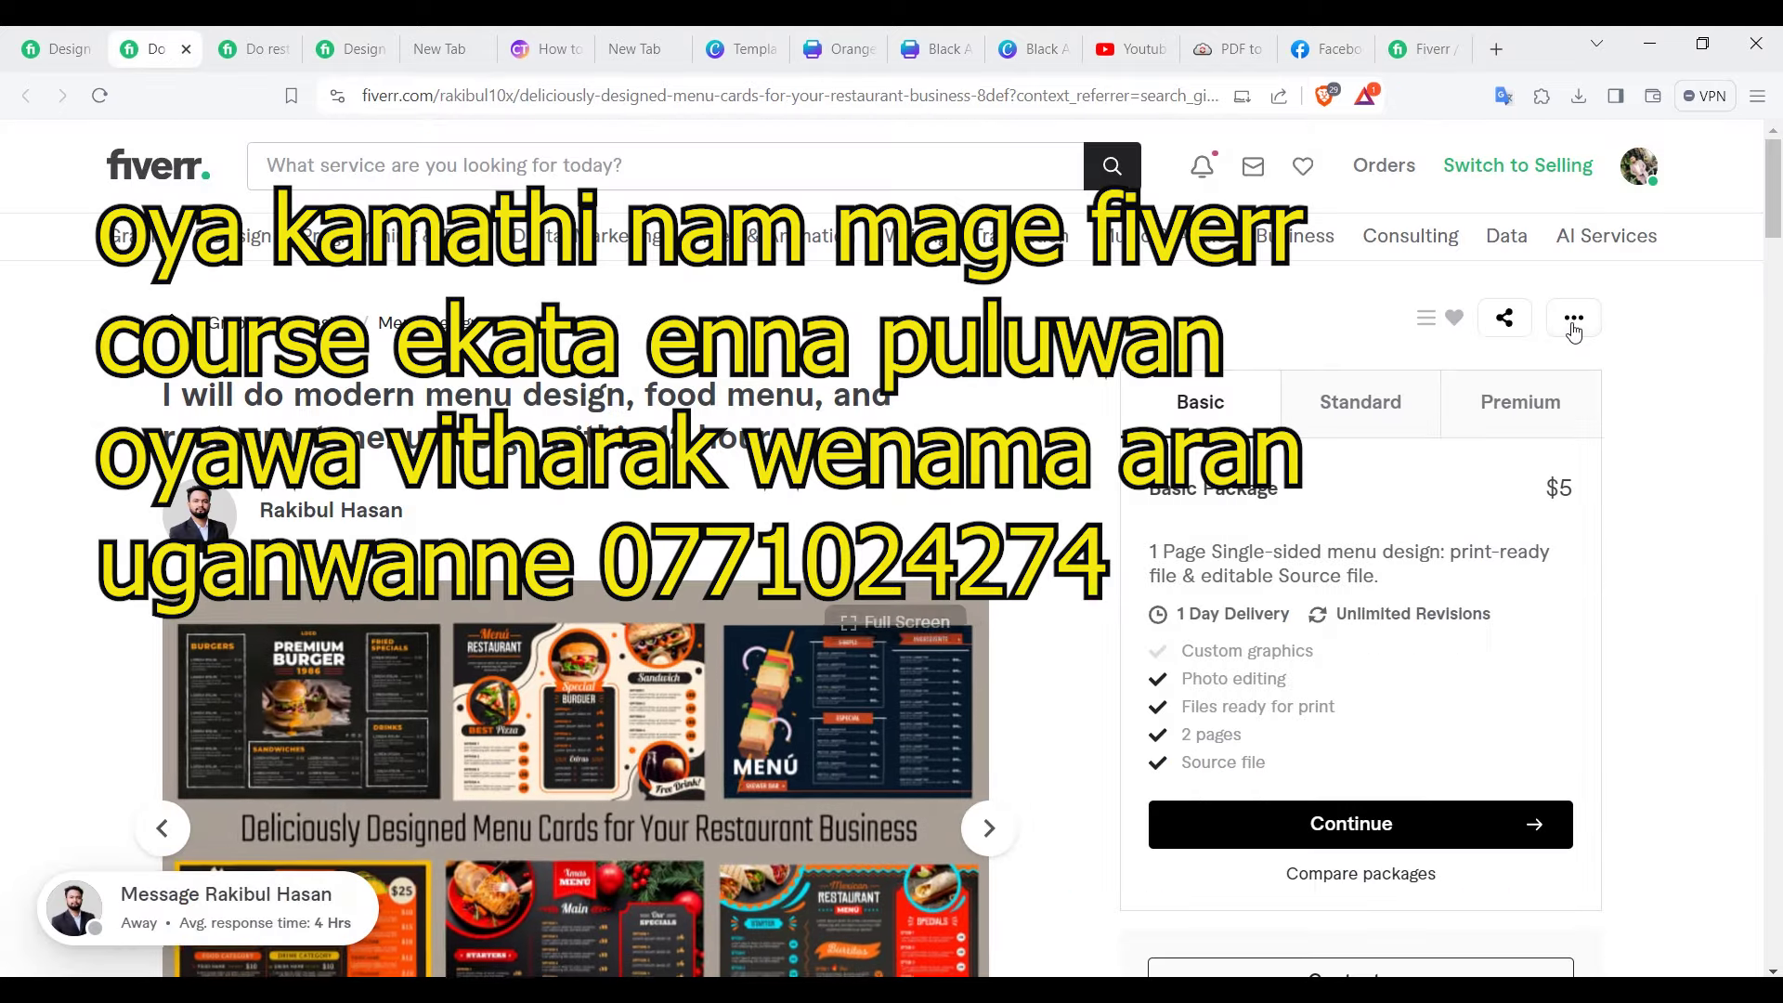
left_click_drag(1776, 226, 1761, 339)
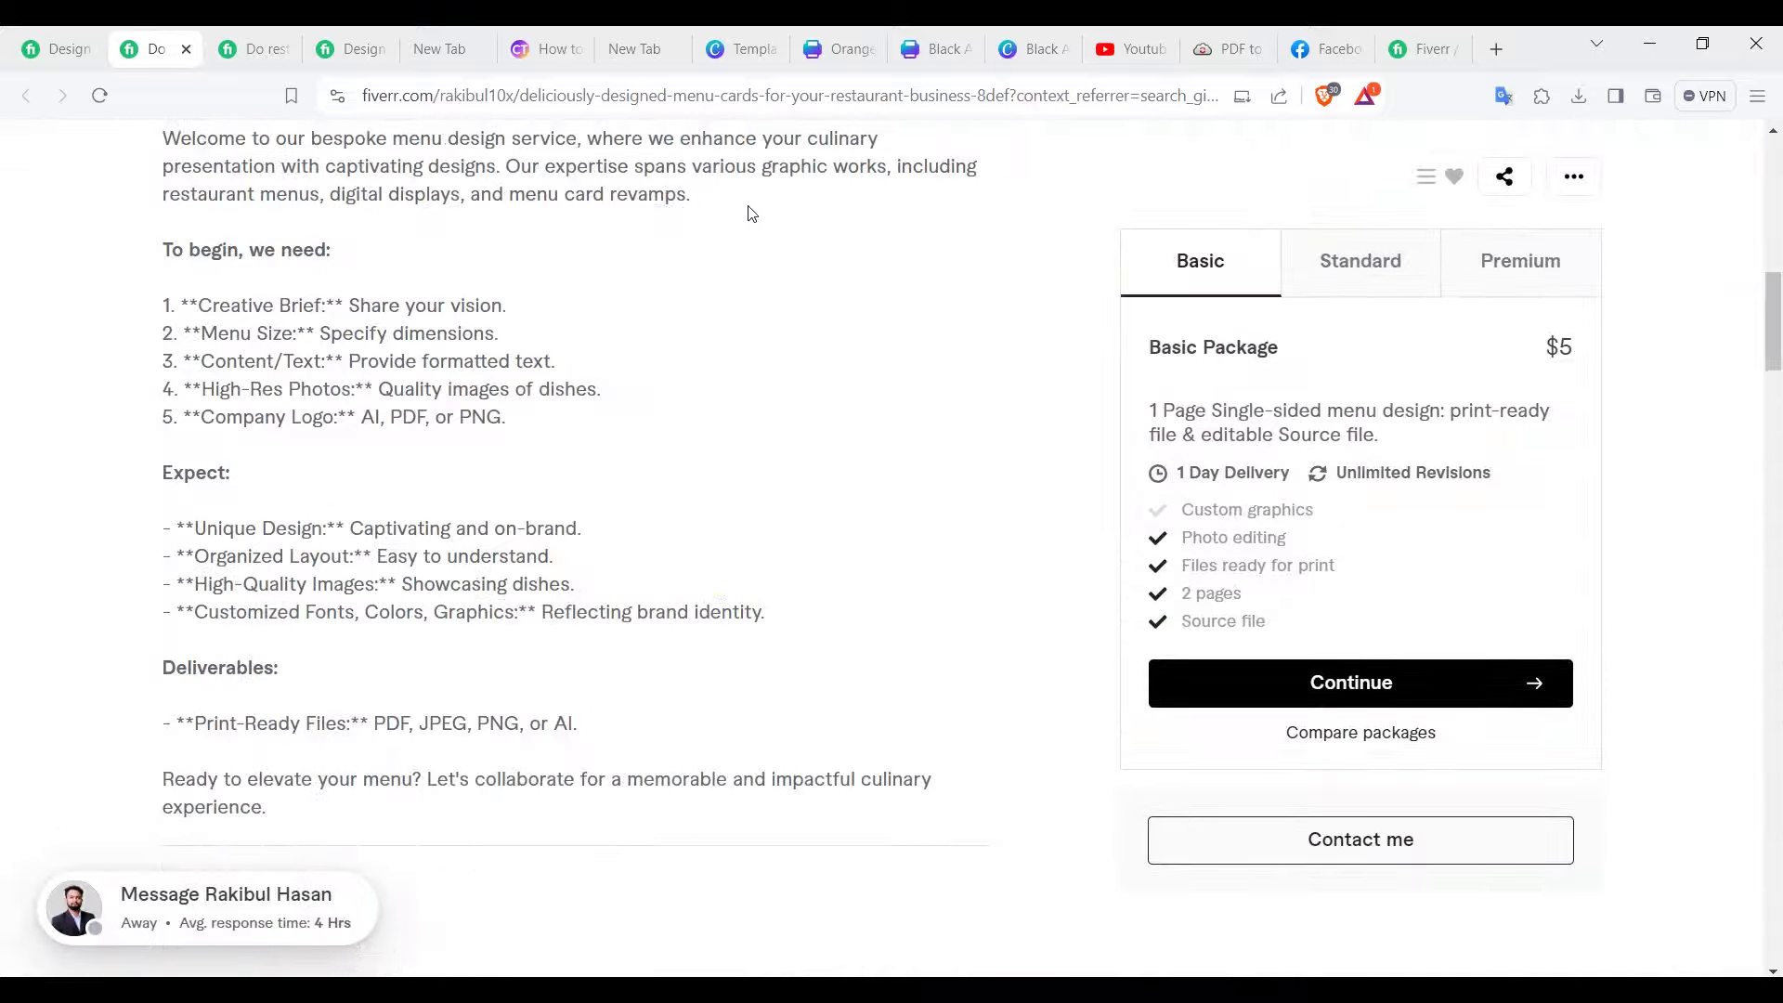
left_click(249, 48)
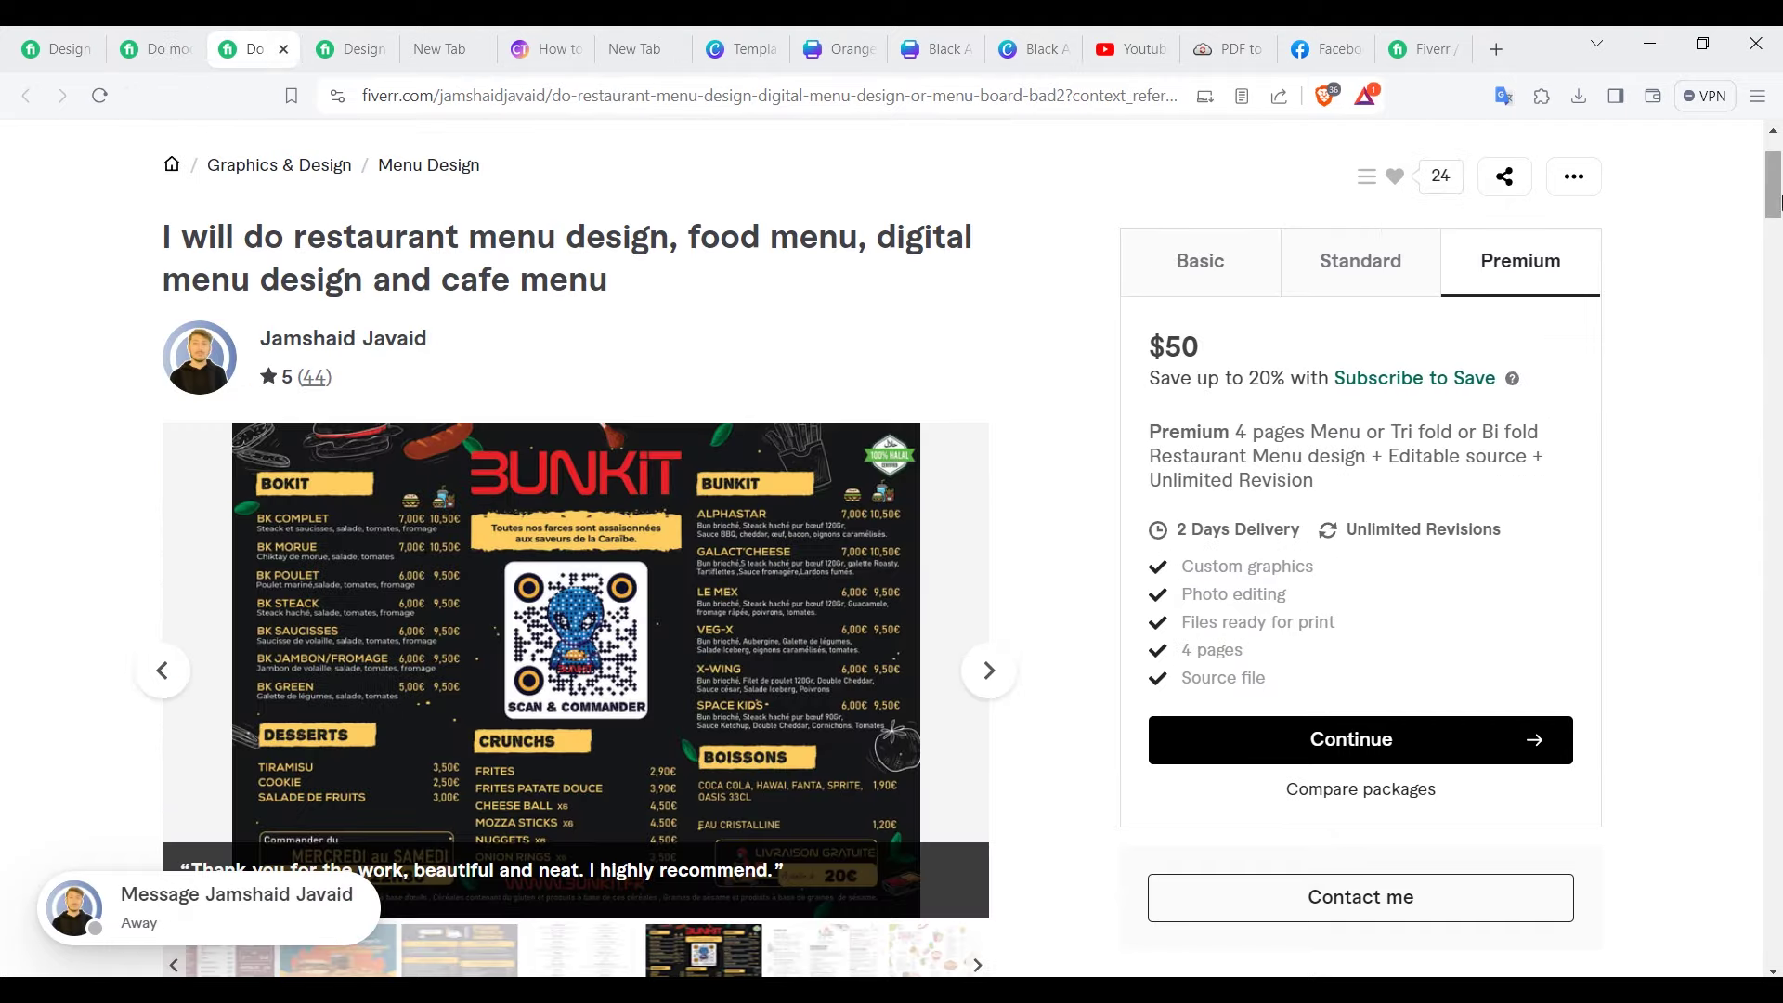
left_click_drag(1776, 193, 1774, 561)
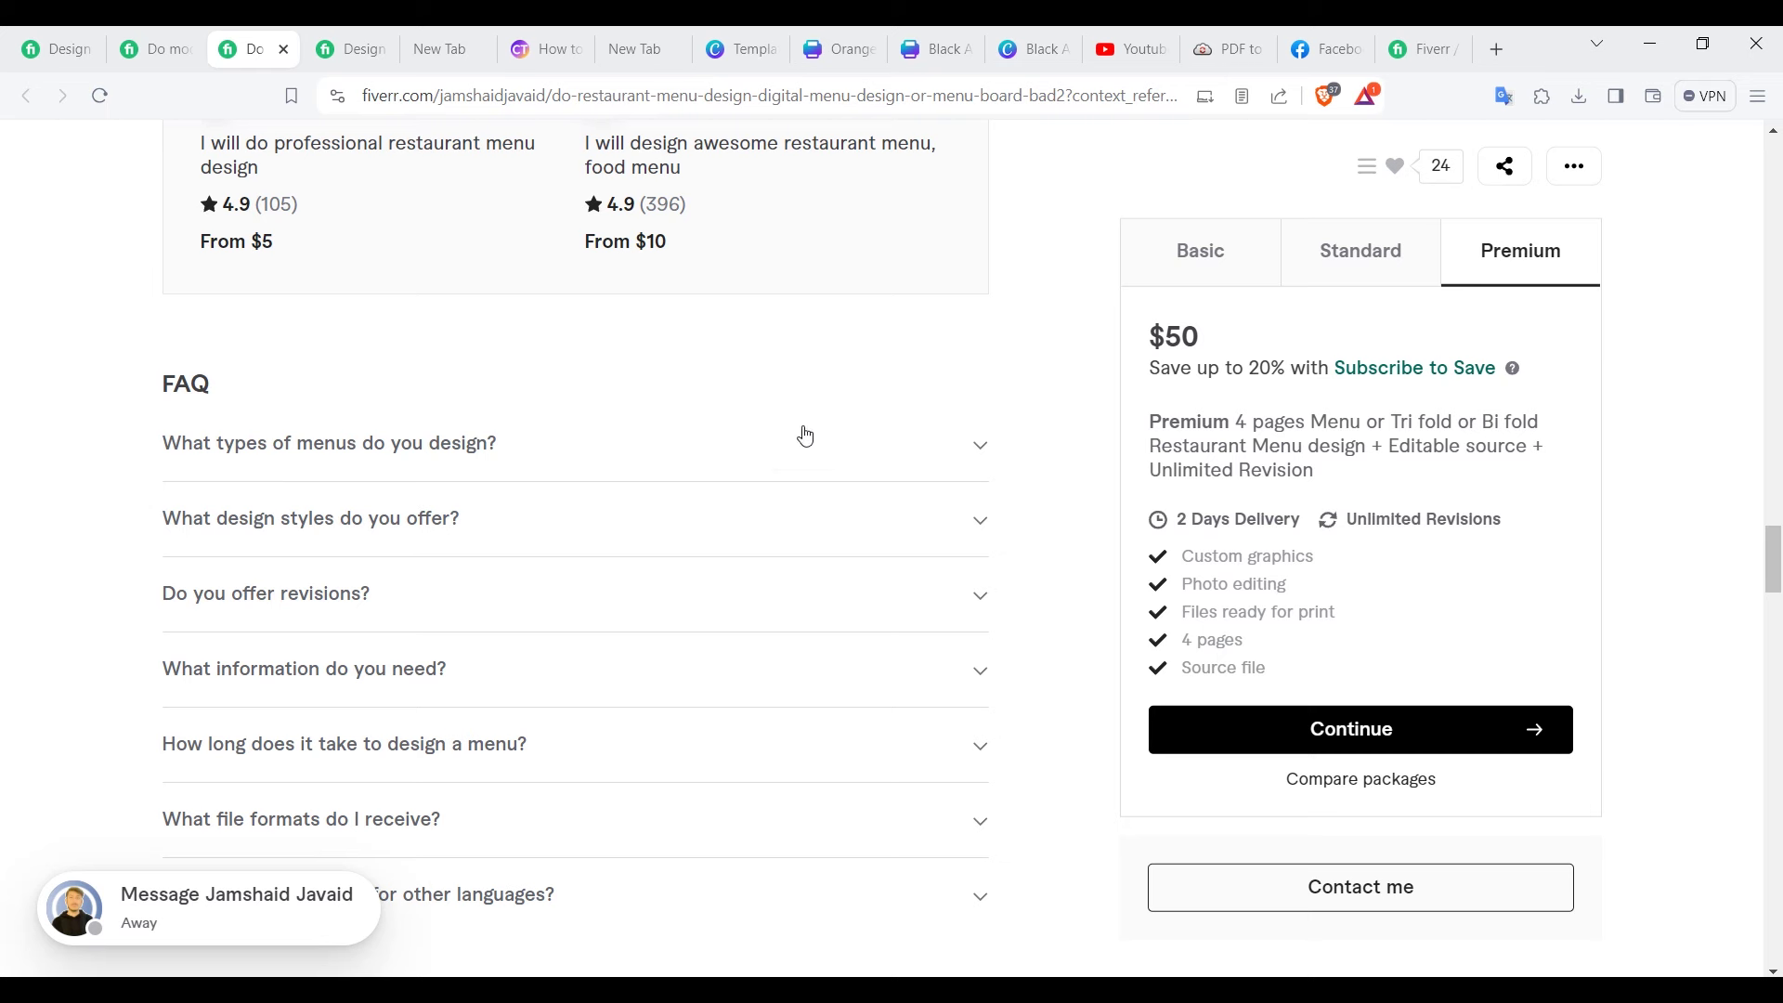
left_click(983, 447)
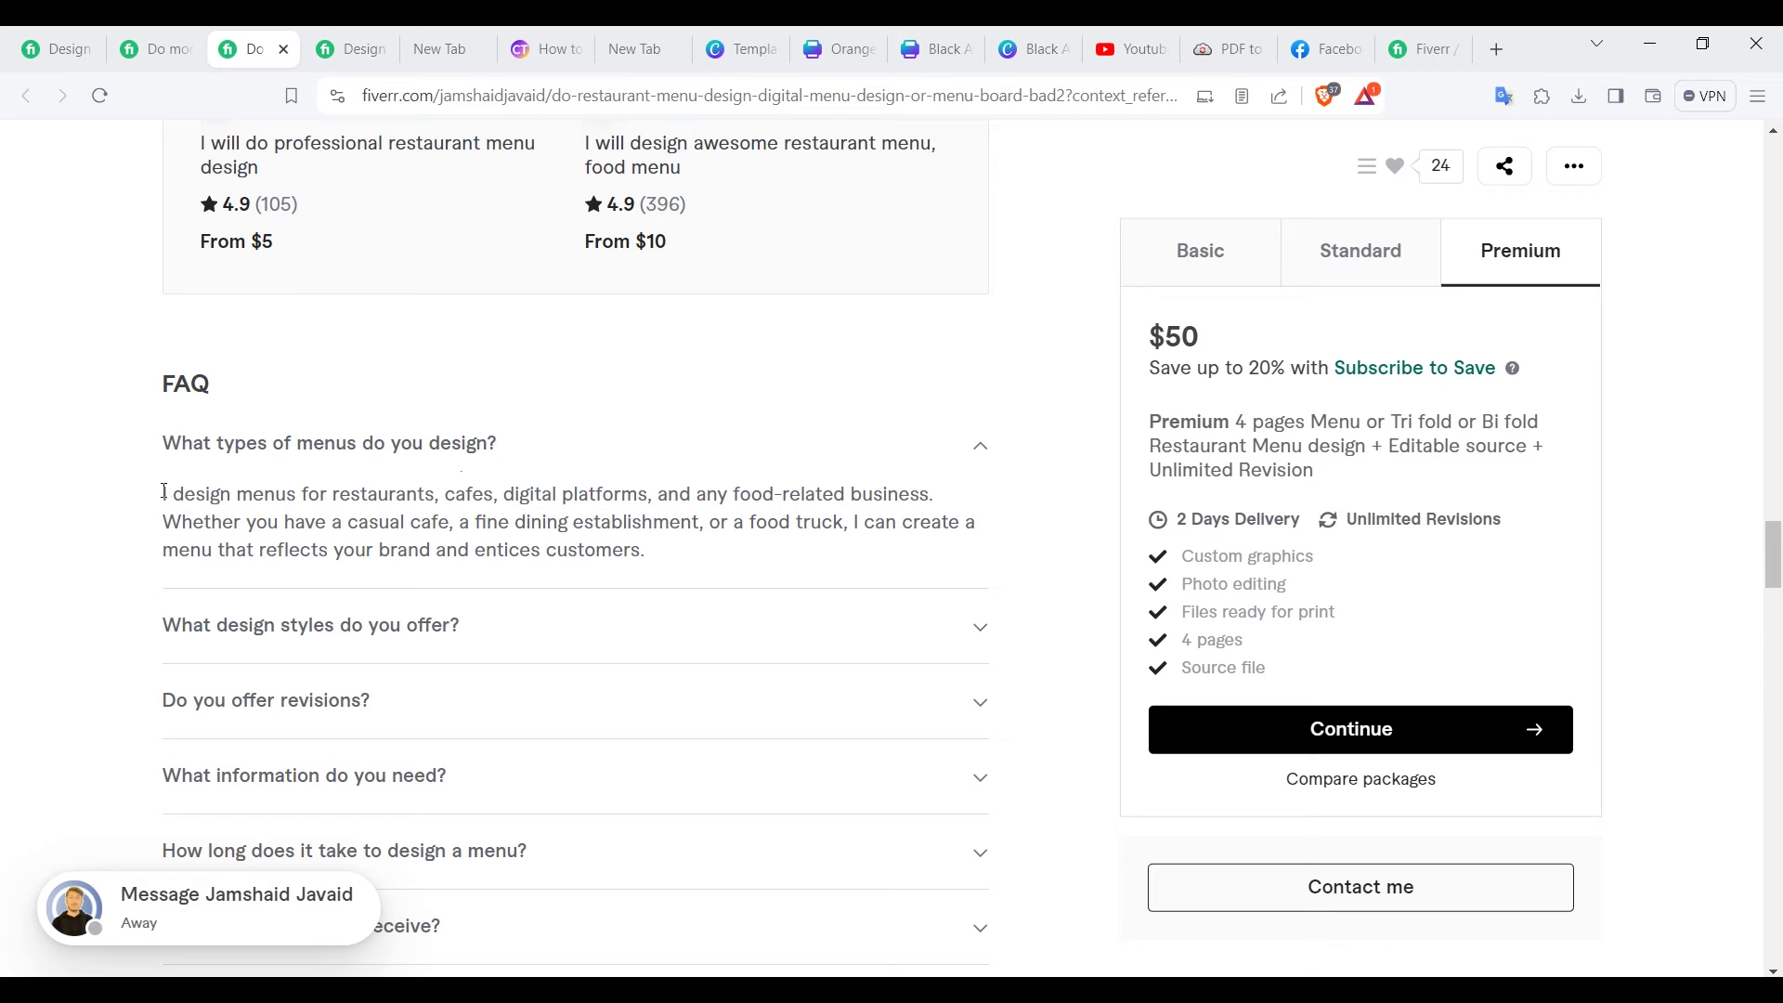
left_click_drag(167, 494, 721, 585)
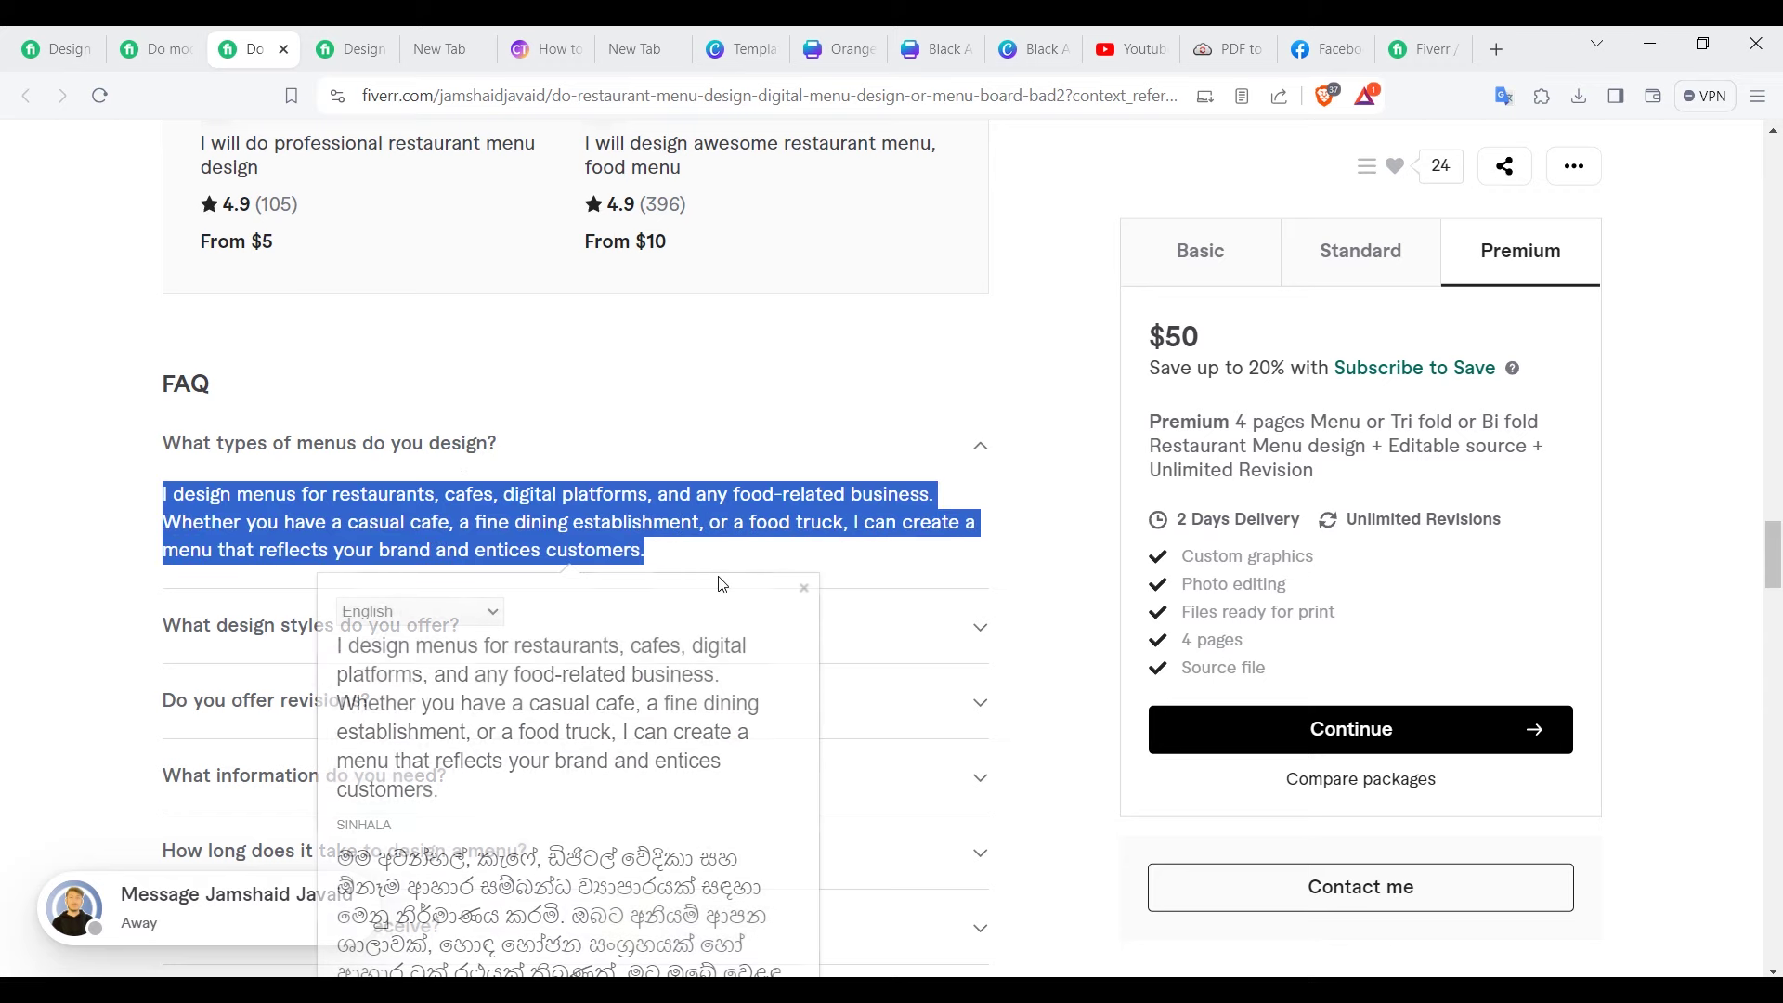
Step: Return to the edited gig and review the Fiverr questions and own questions in its Requirements section
left_click(1402, 58)
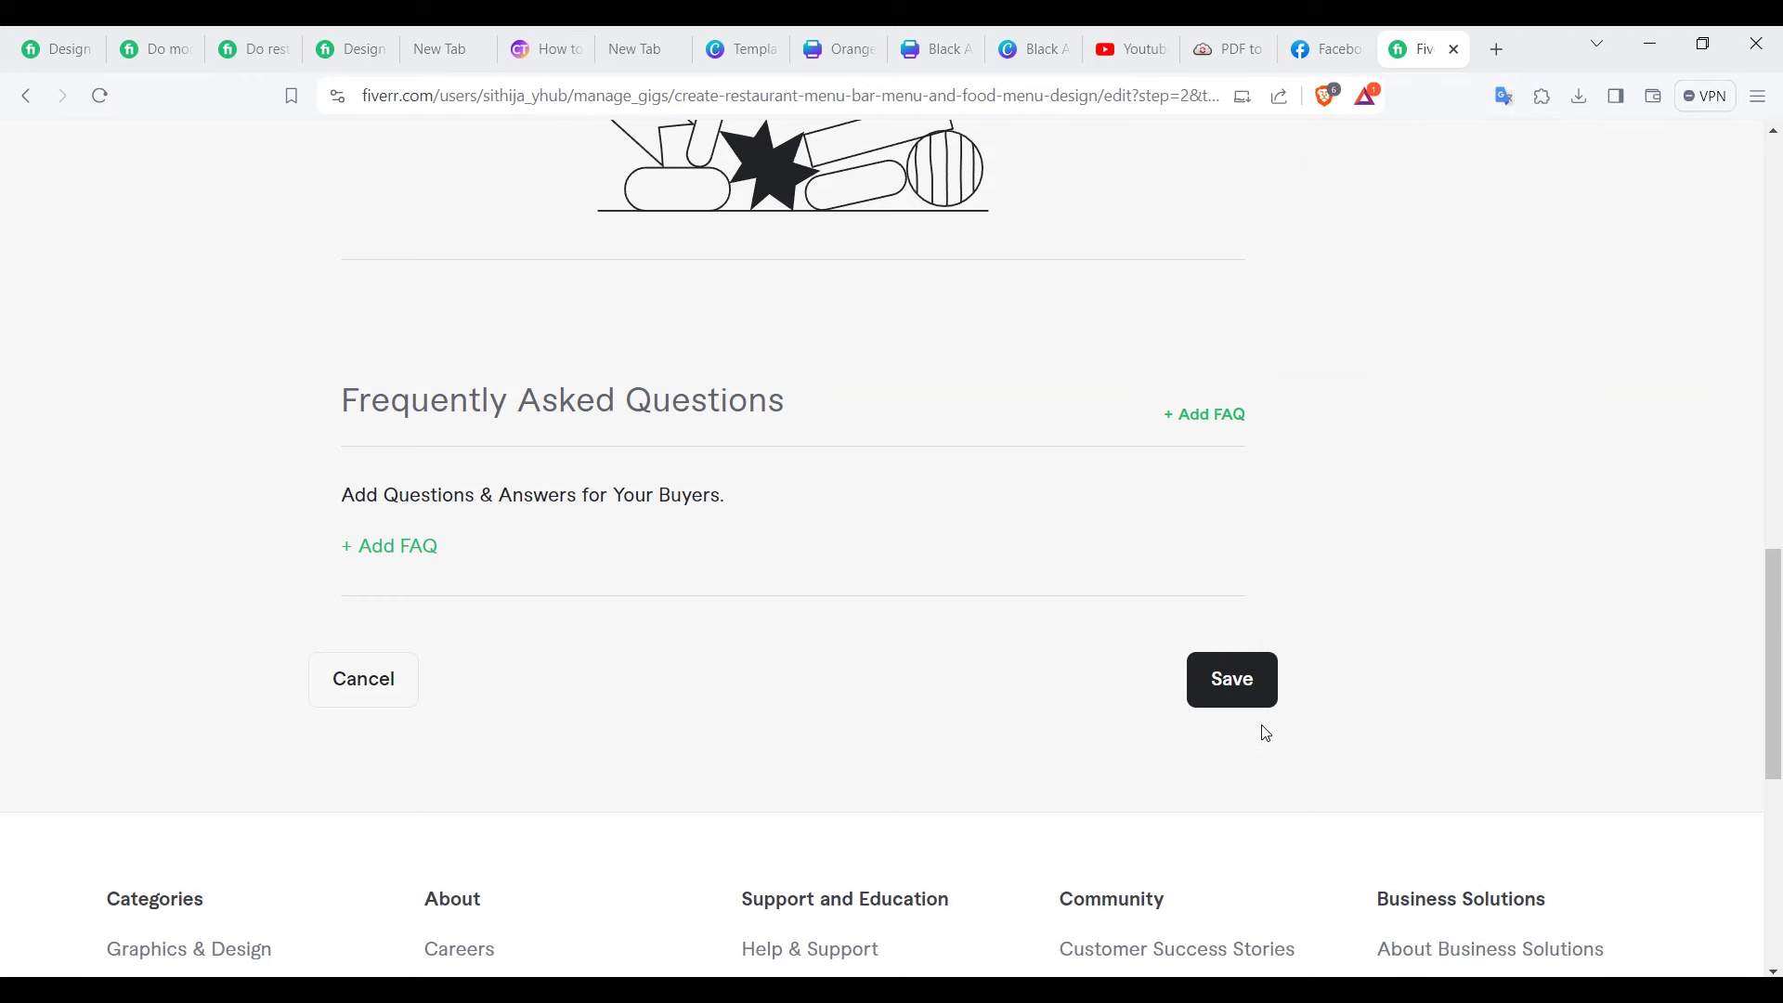
left_click_drag(1774, 692, 1768, 83)
left_click(633, 267)
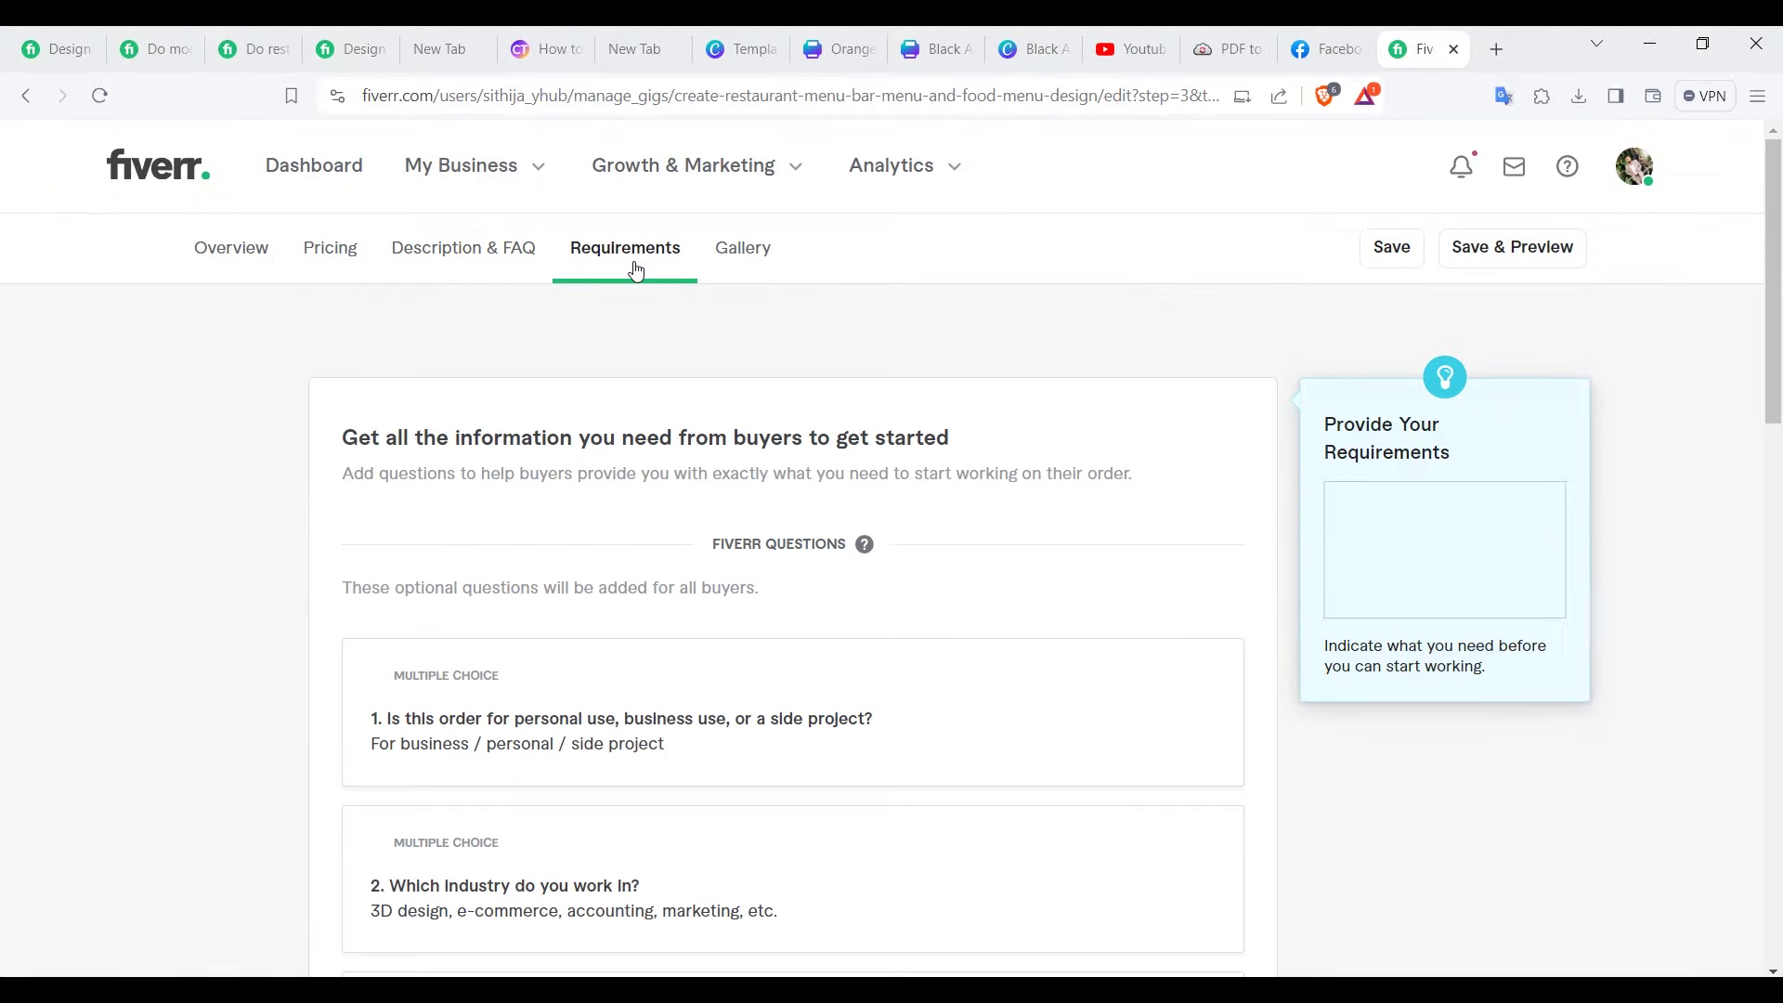
left_click_drag(1774, 248, 1778, 538)
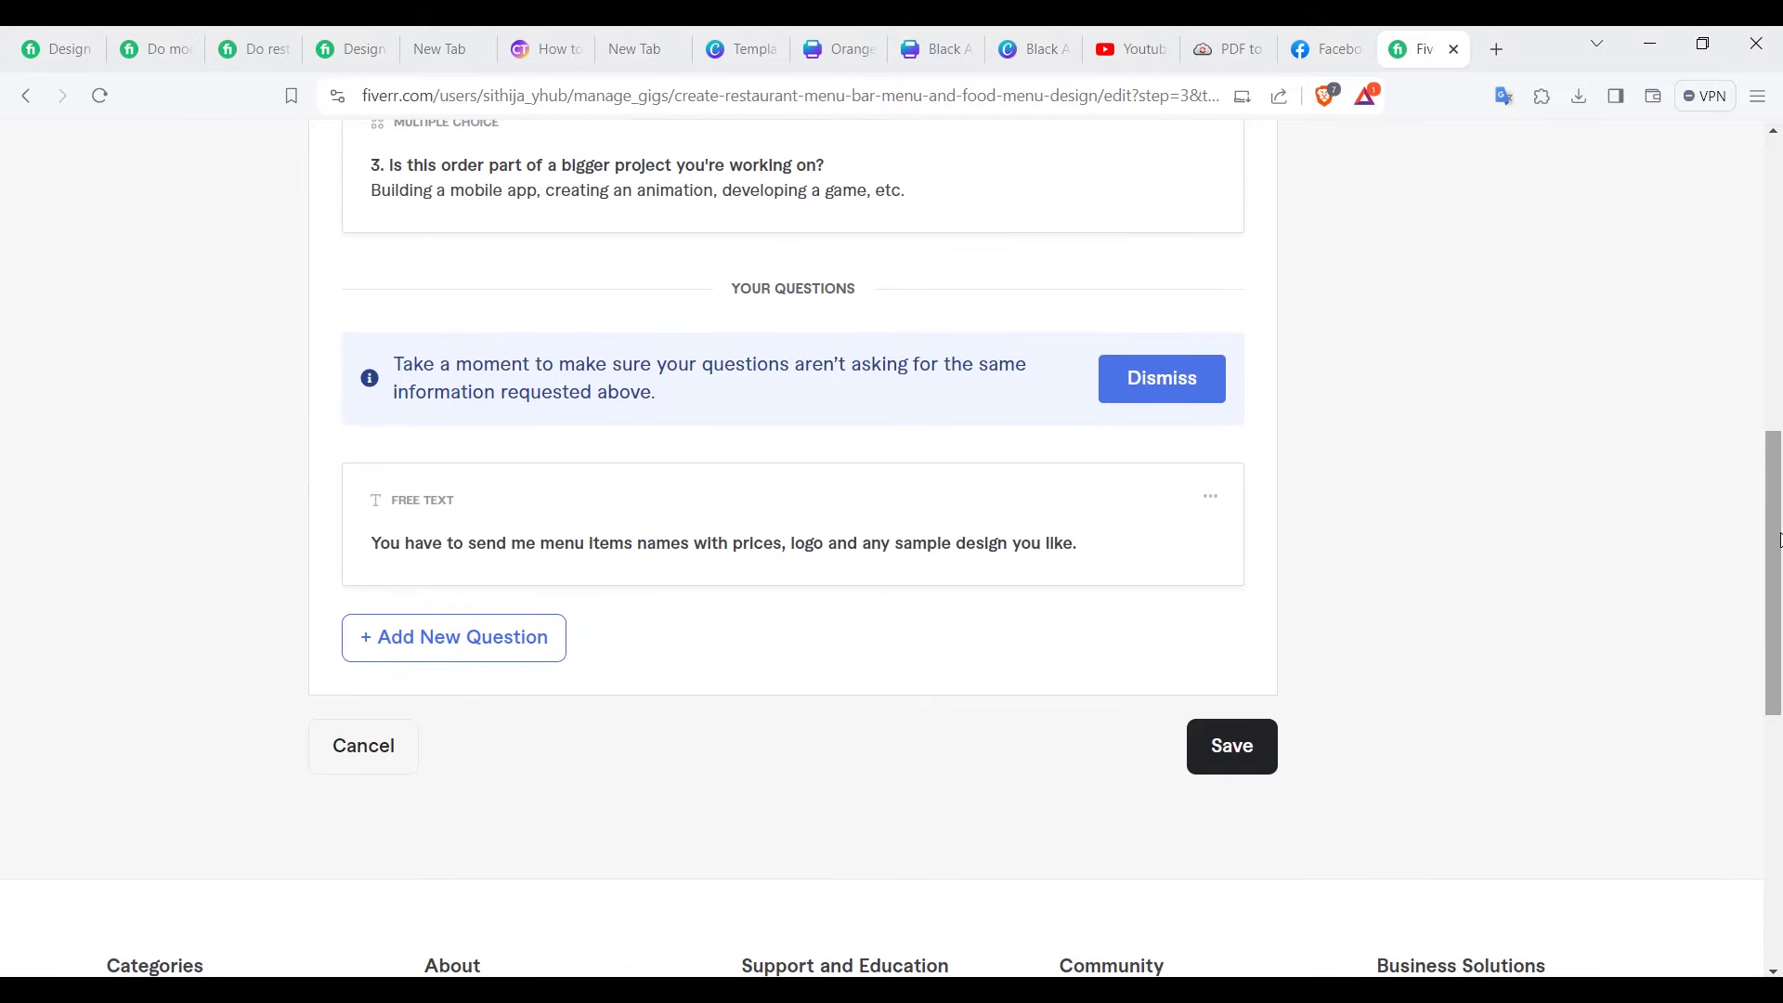
Step: Start a new buyer question in the Requirements section and switch its Required option off and back on
left_click(543, 645)
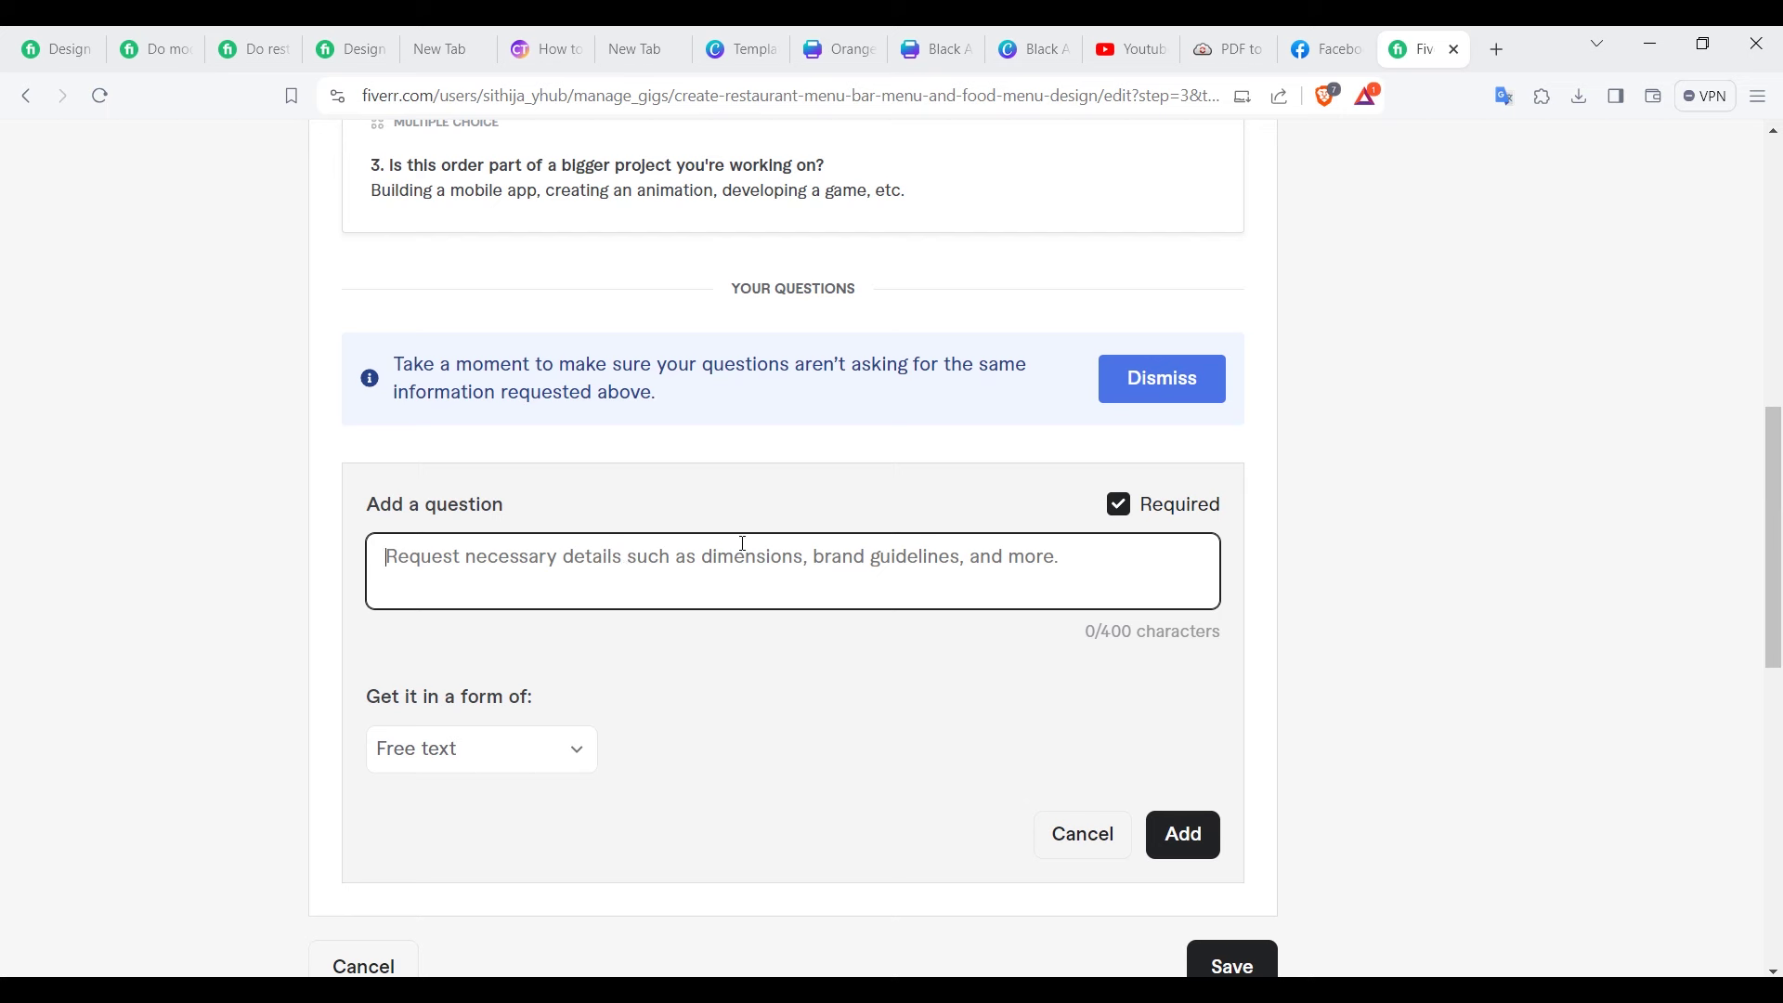
left_click(1120, 508)
left_click(1121, 508)
left_click(1037, 564)
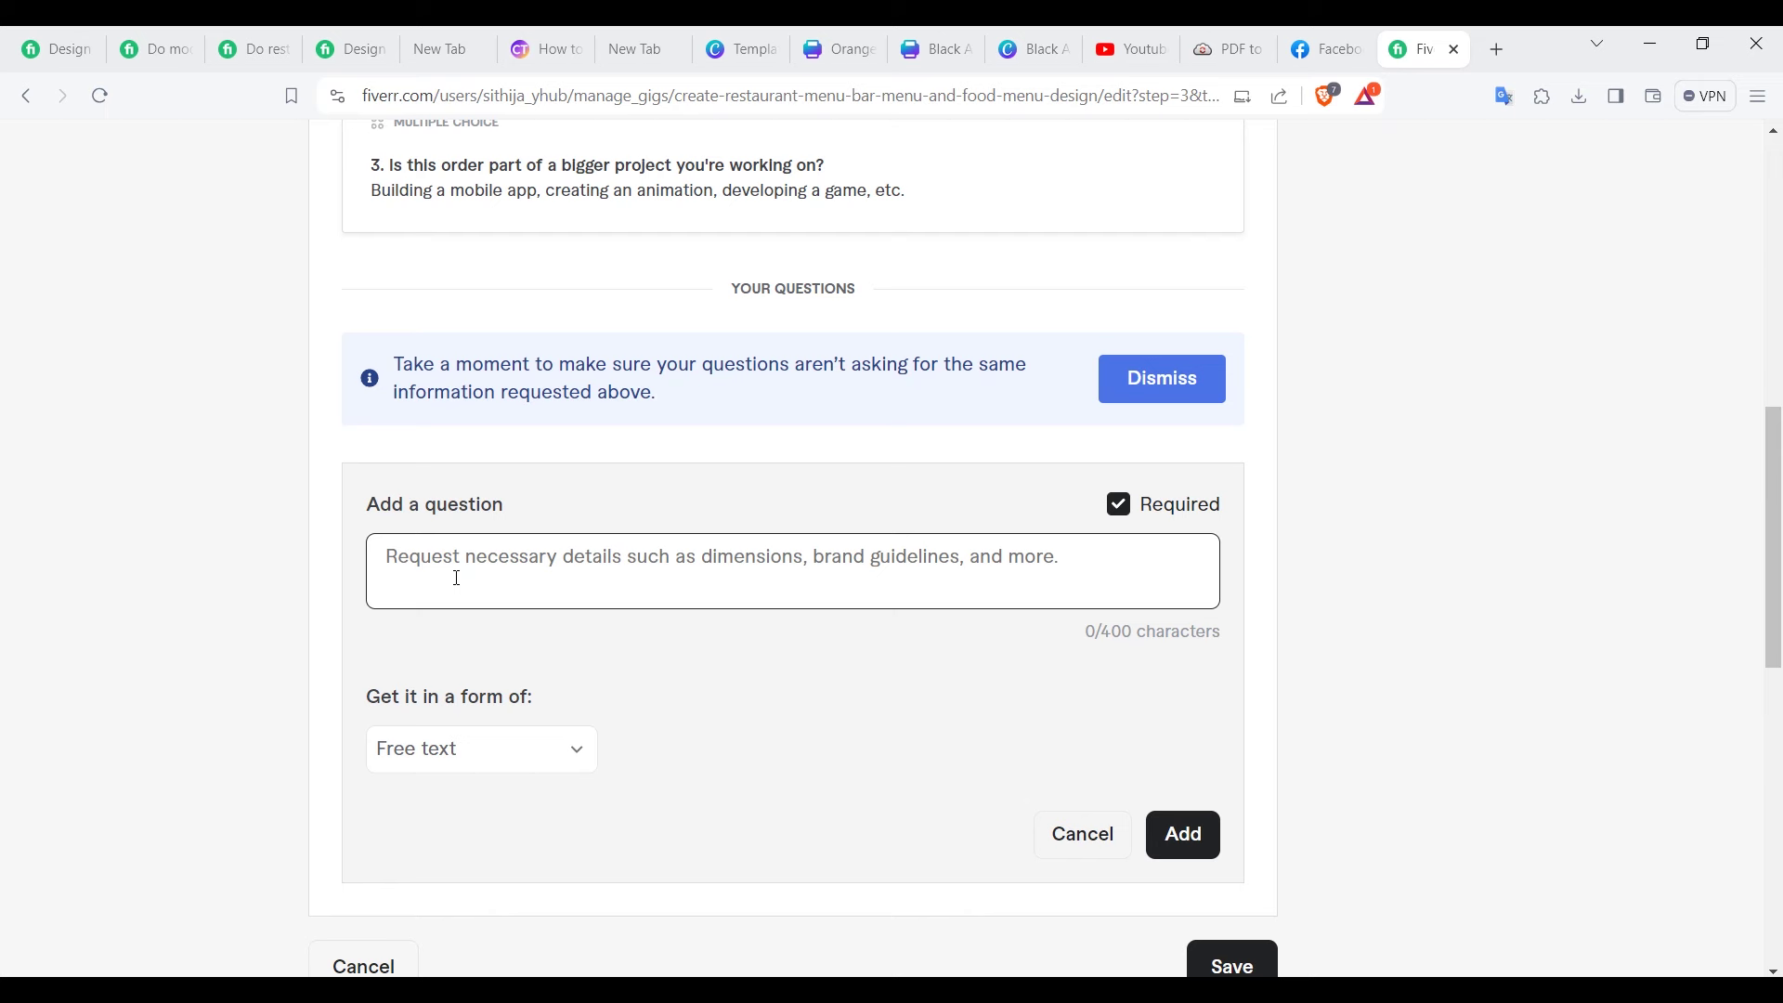
Step: Try Attachment as the new question's answer format, switch it back to Free text, and view the format options again
left_click(568, 765)
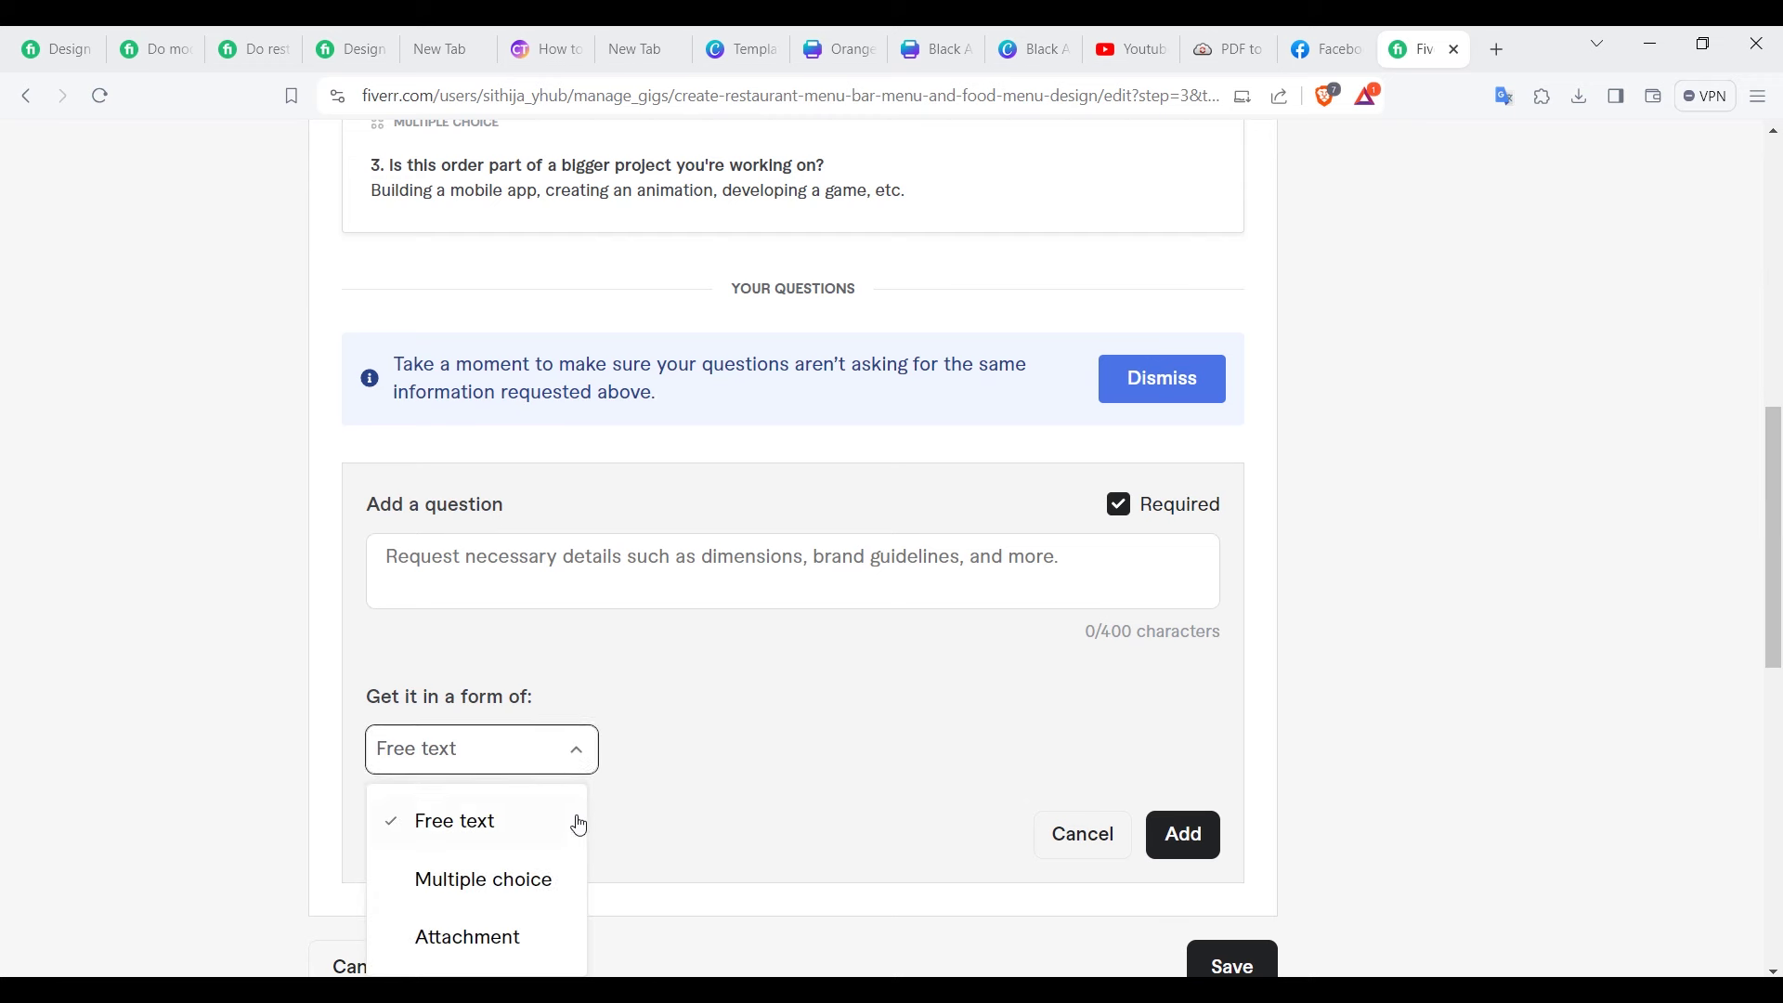
left_click(493, 940)
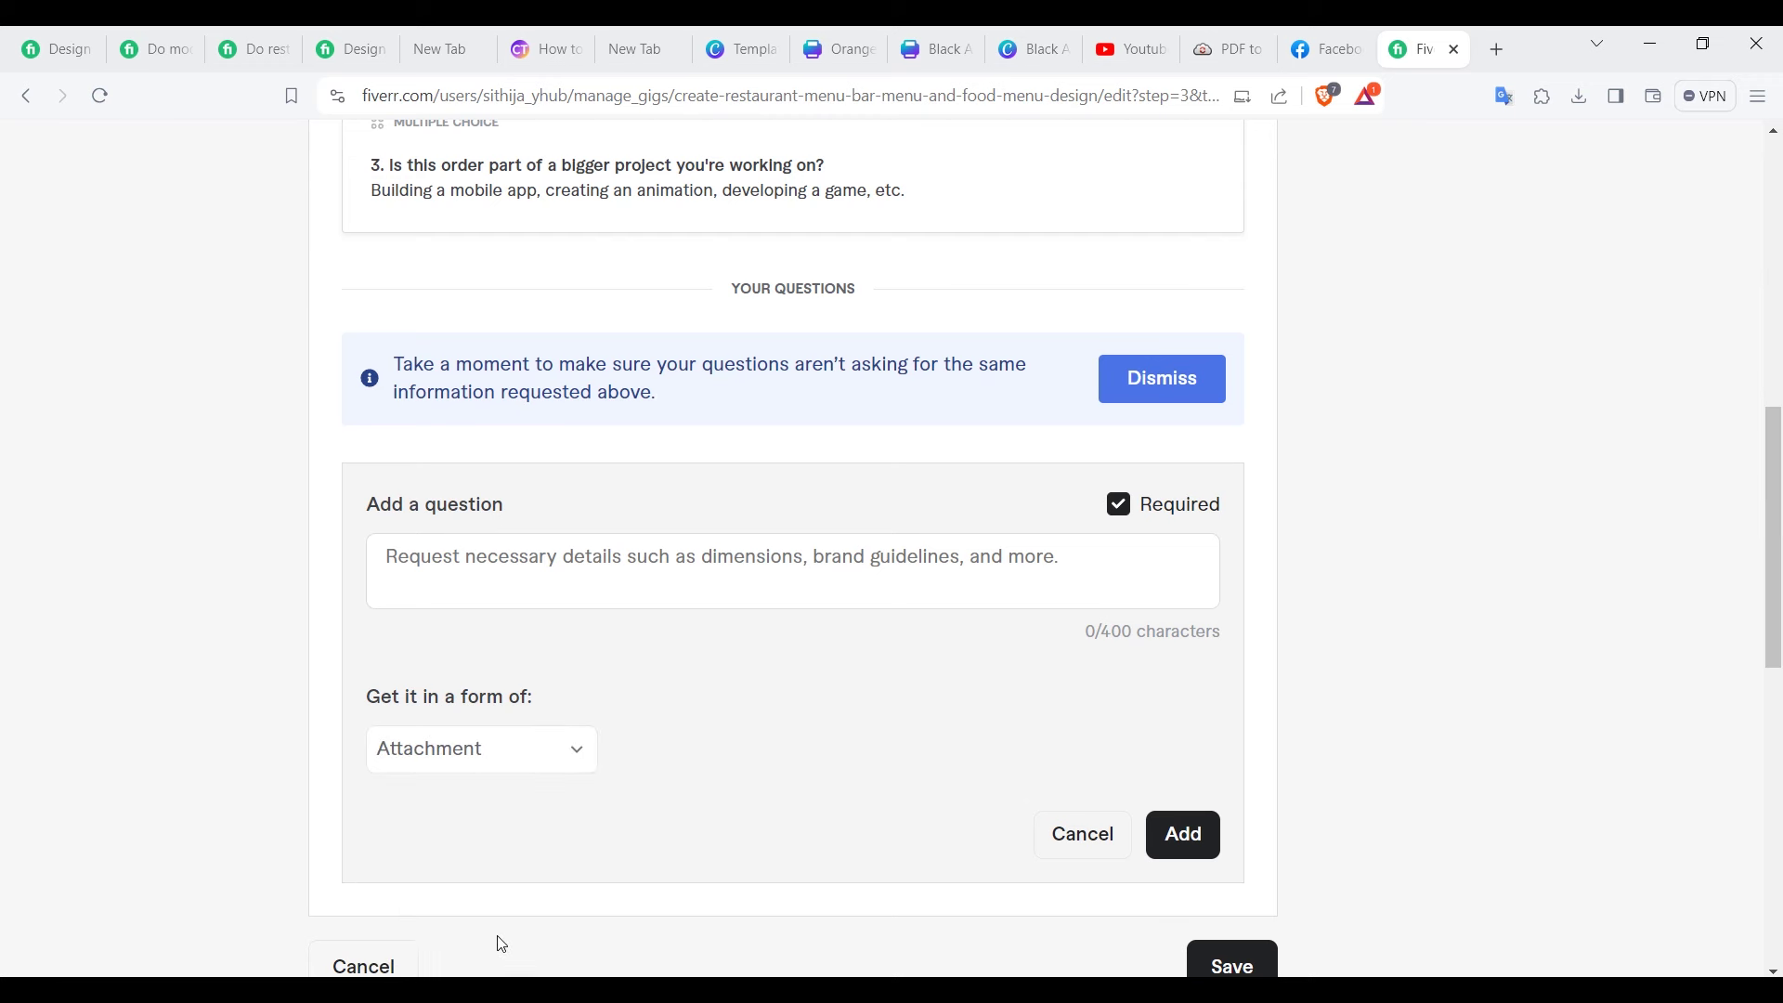
left_click(570, 765)
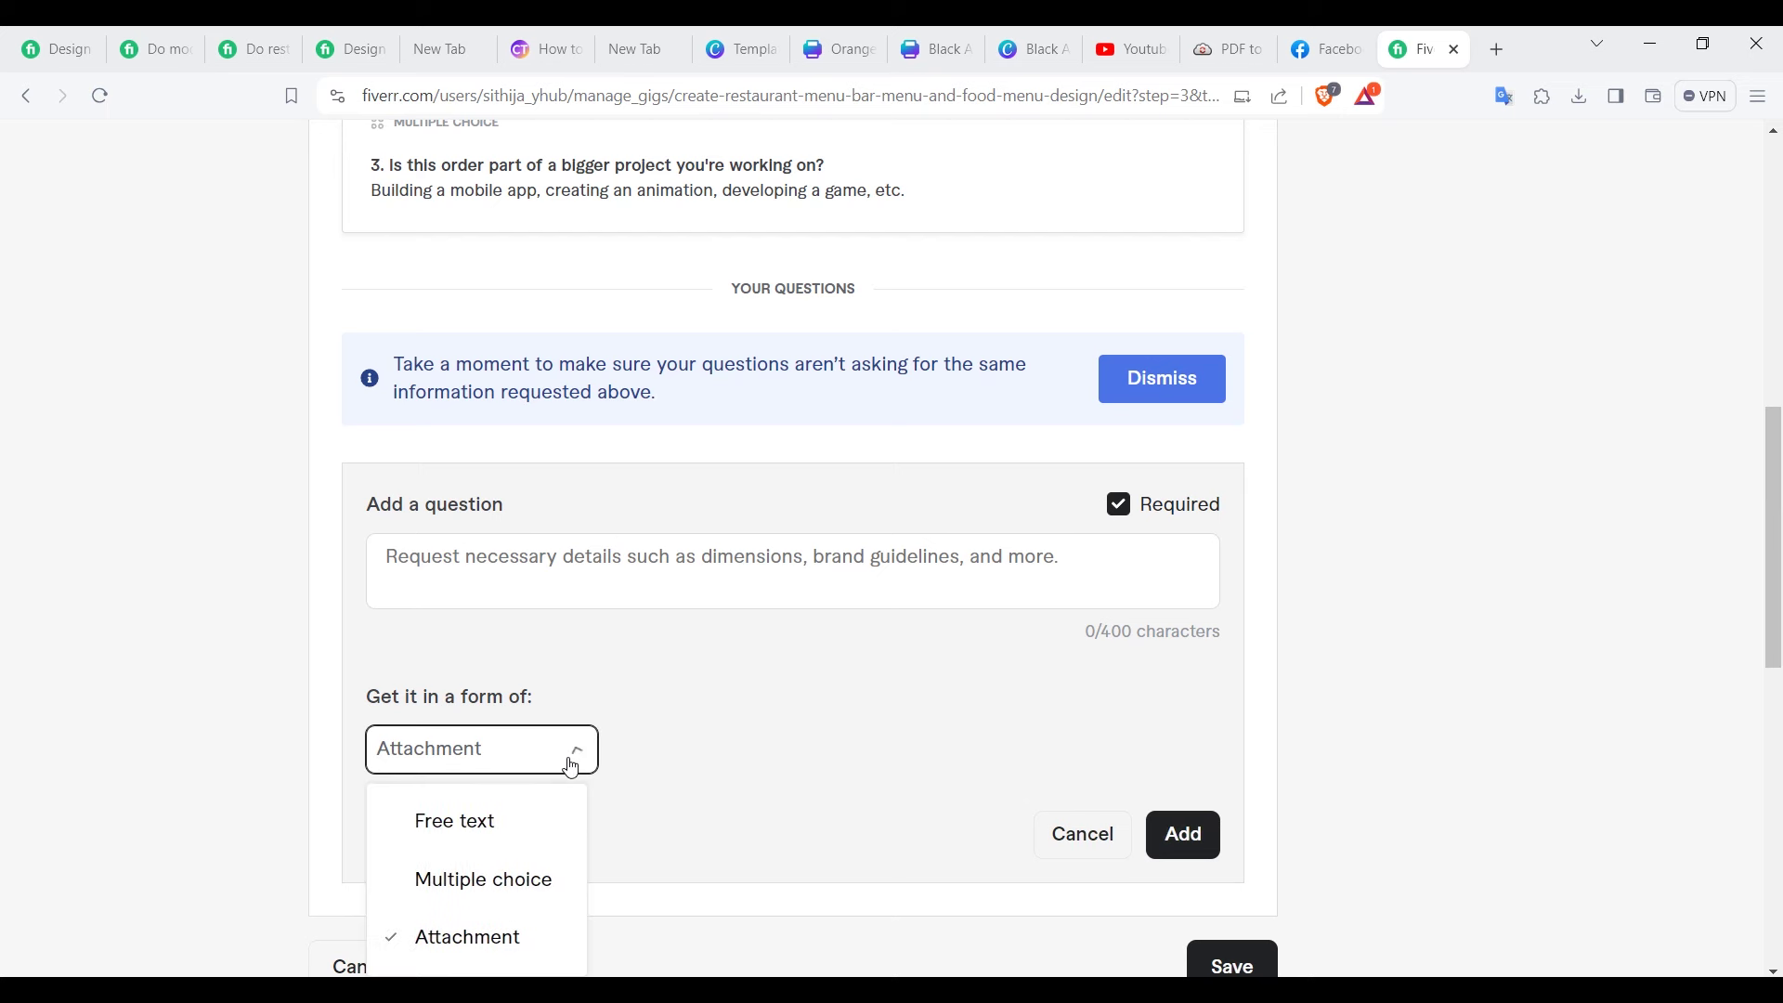
left_click(499, 819)
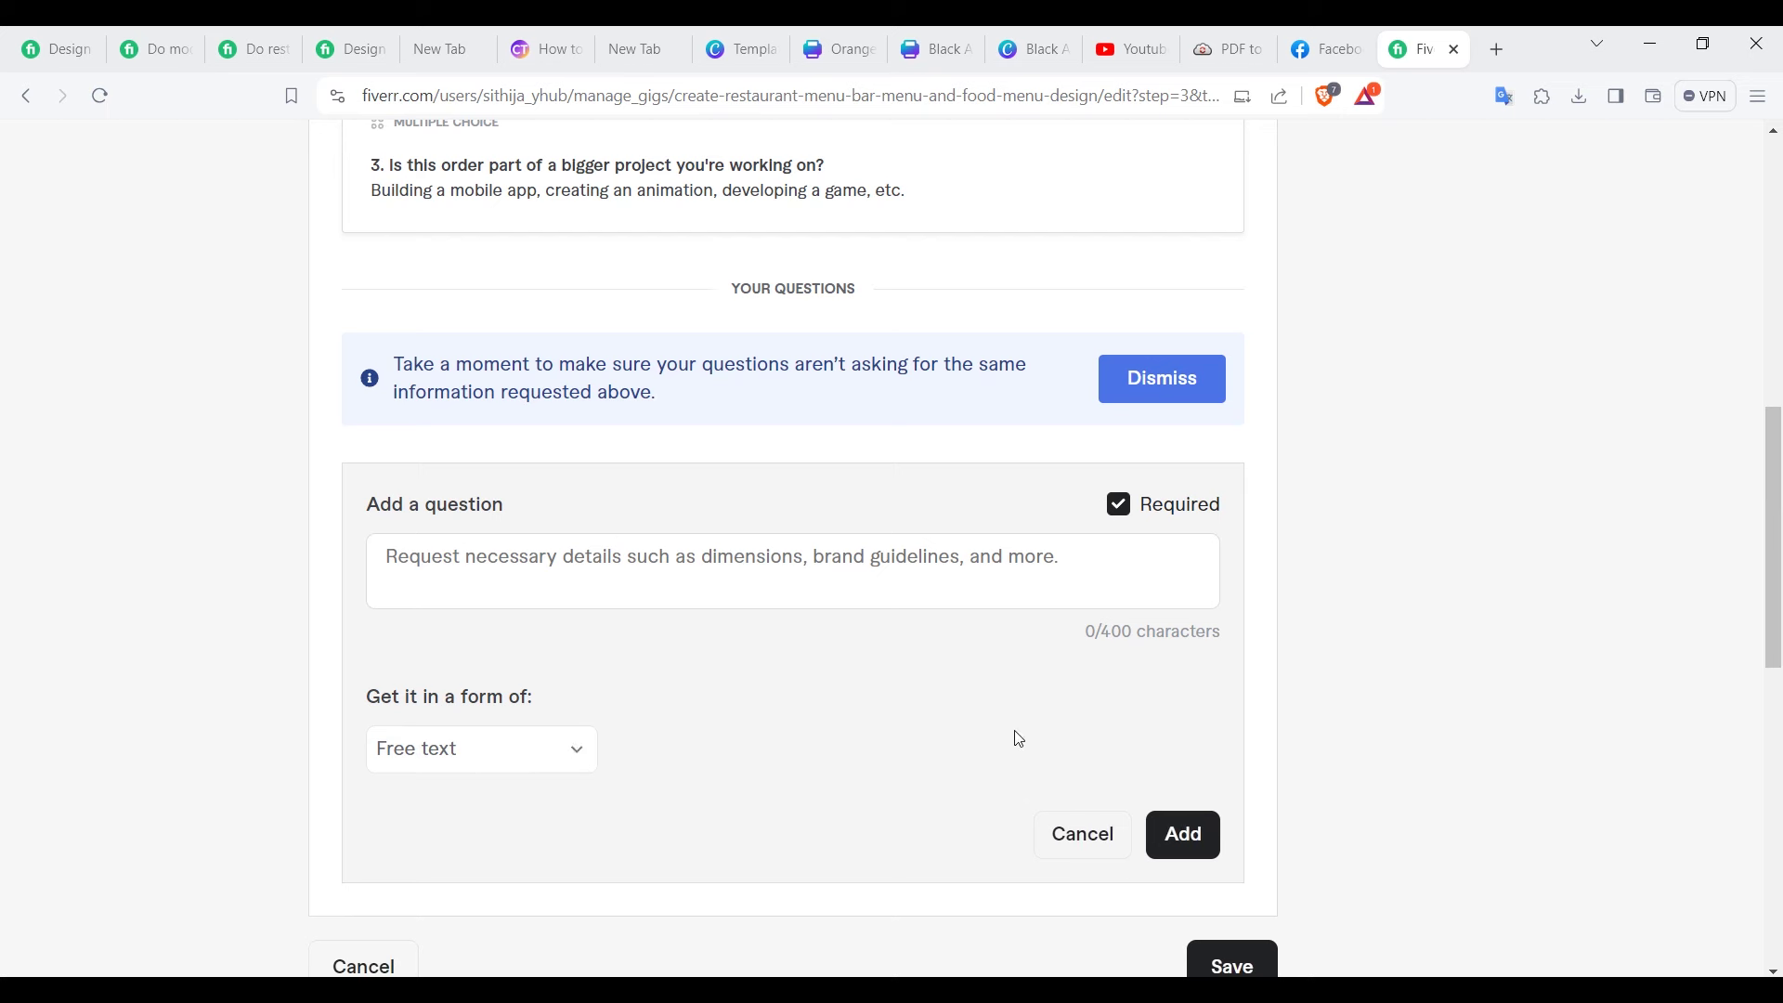
left_click(550, 771)
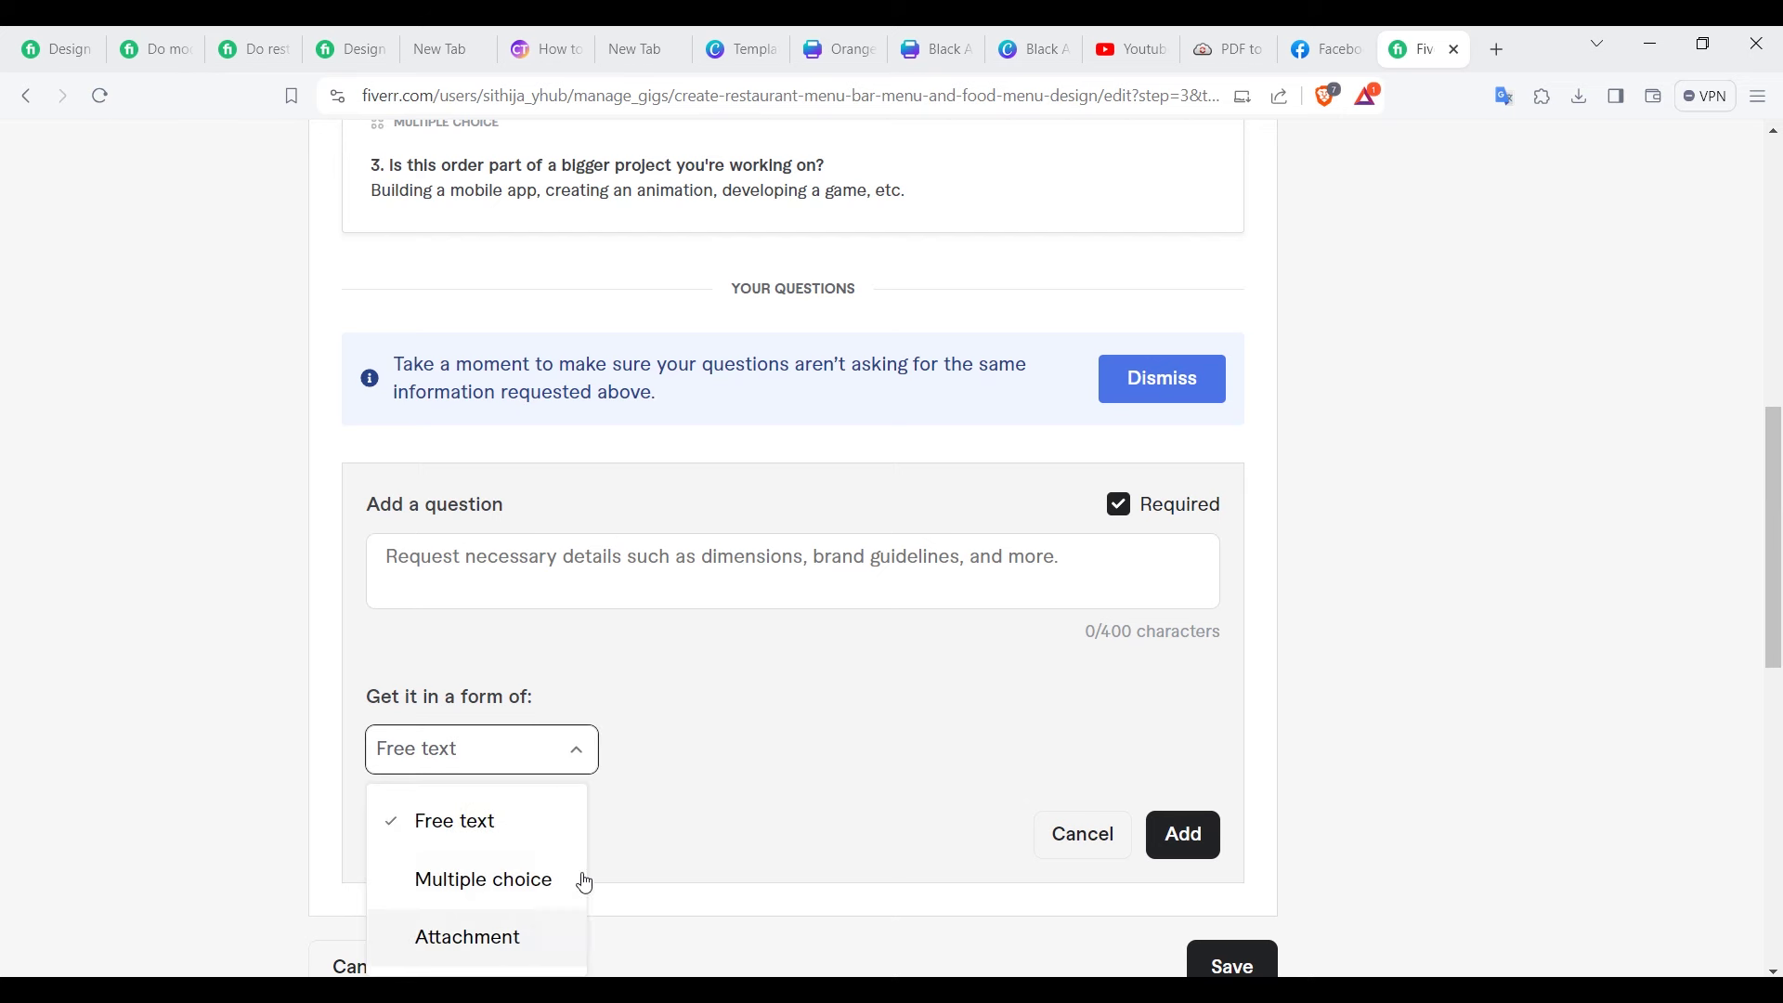
left_click(682, 818)
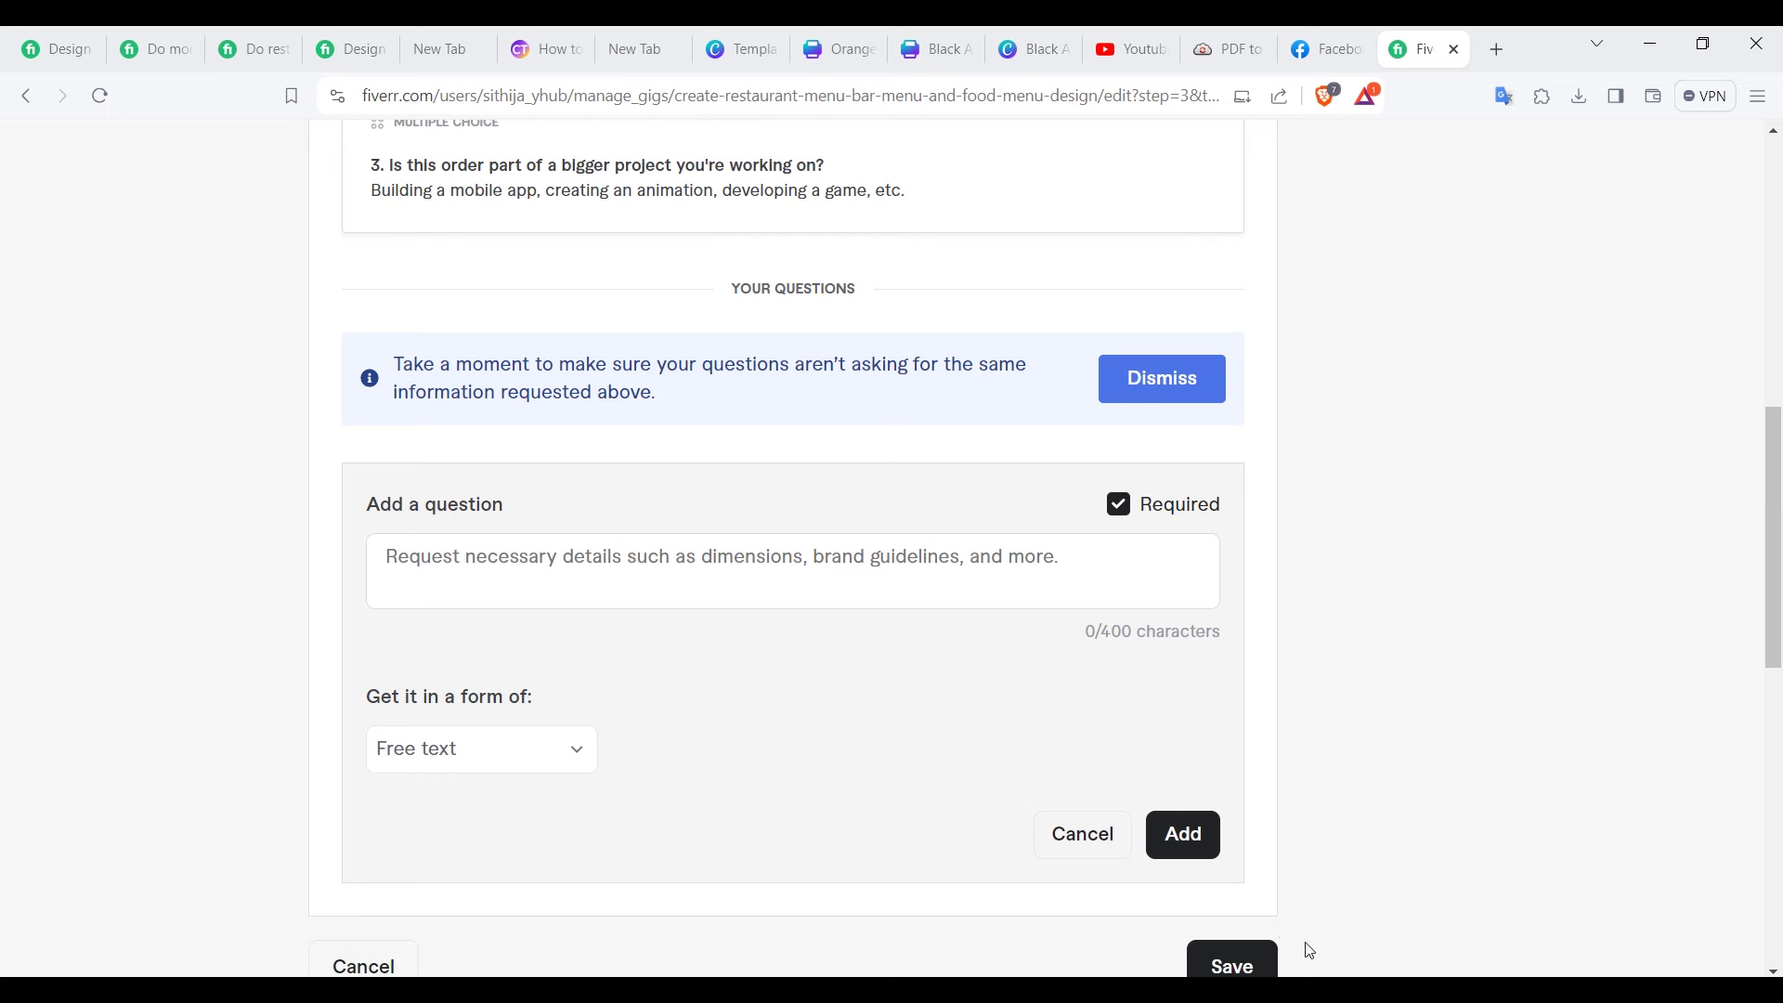
Step: Switch to YouTube and browse the Youtube Hub channel's Fiverr tutorial videos
left_click(1132, 54)
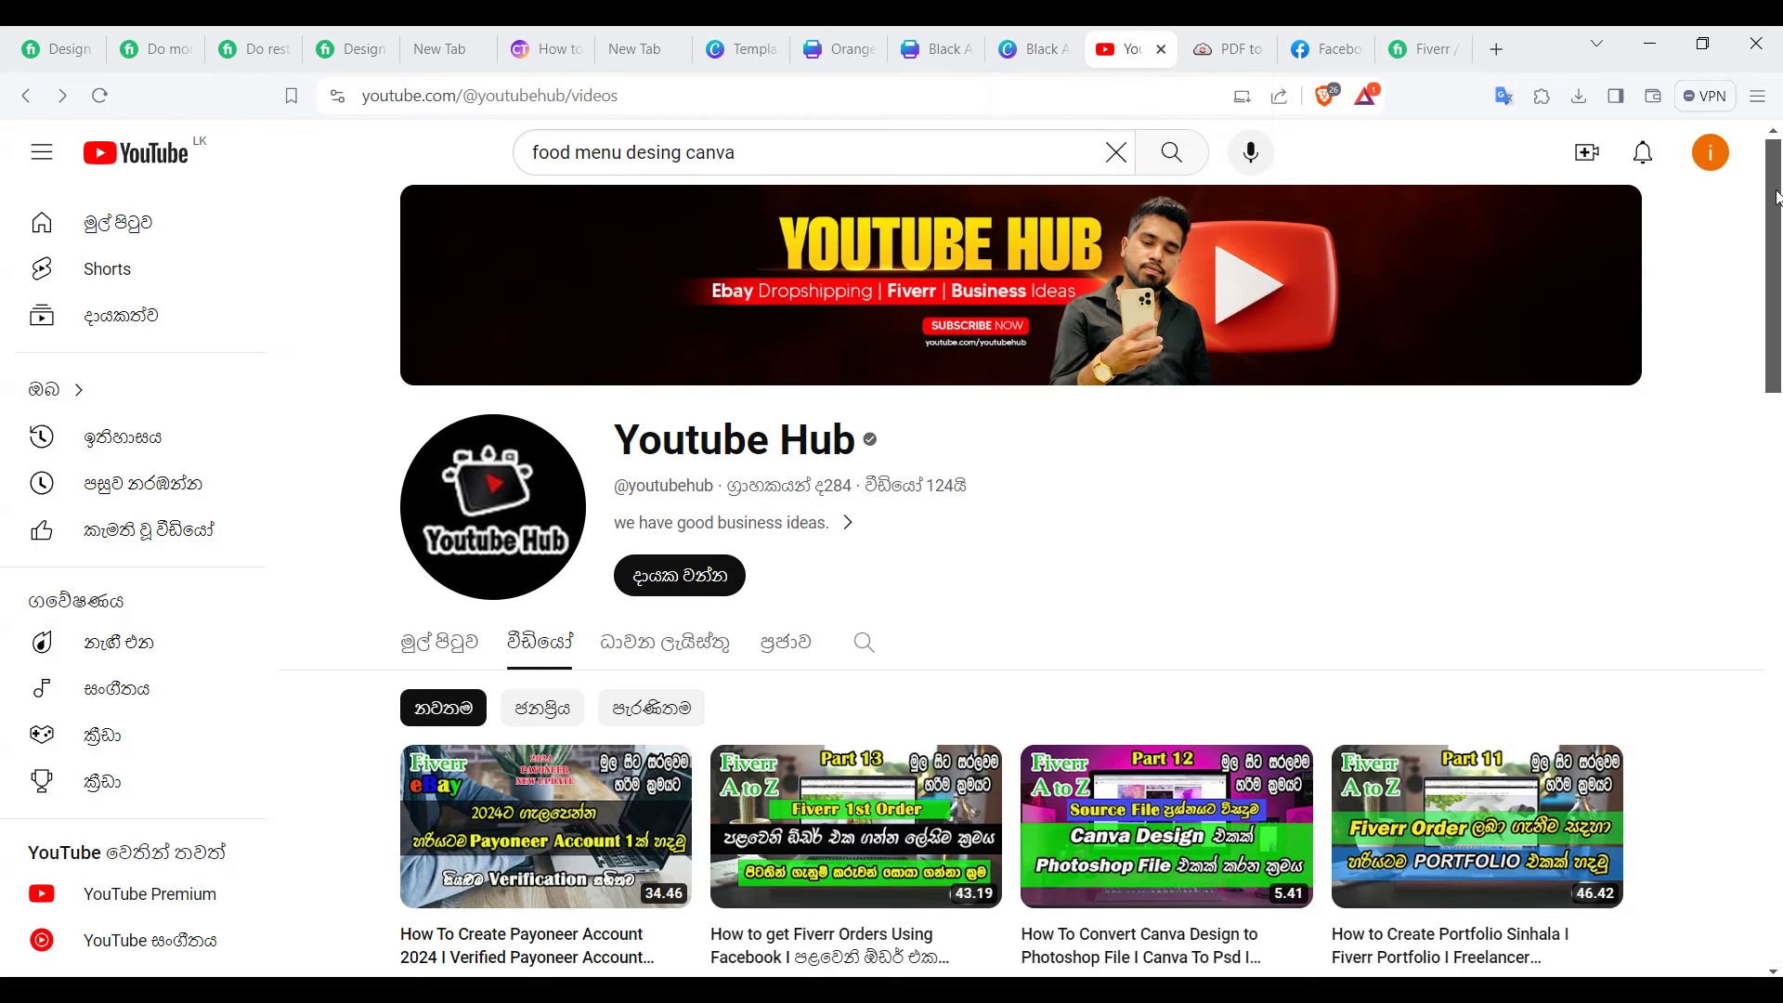
left_click_drag(1776, 198, 1779, 336)
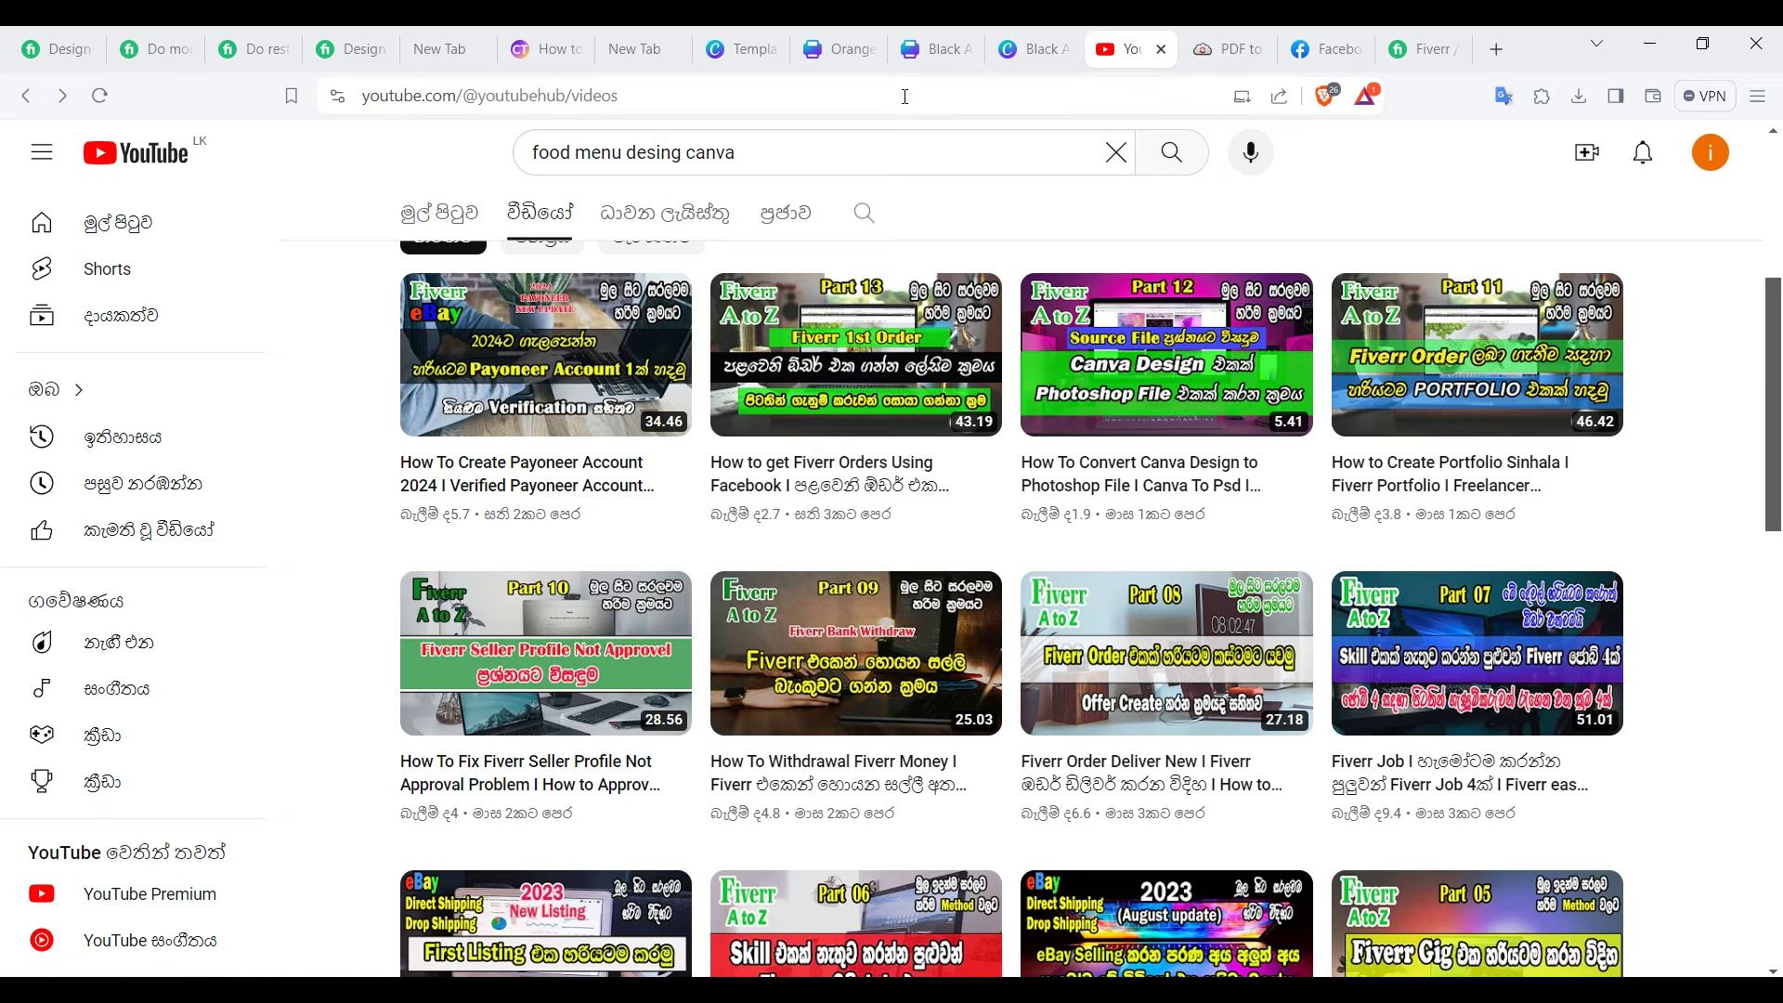
Step: Return to the edited gig and save its Requirements section without adding the blank question
left_click(1412, 51)
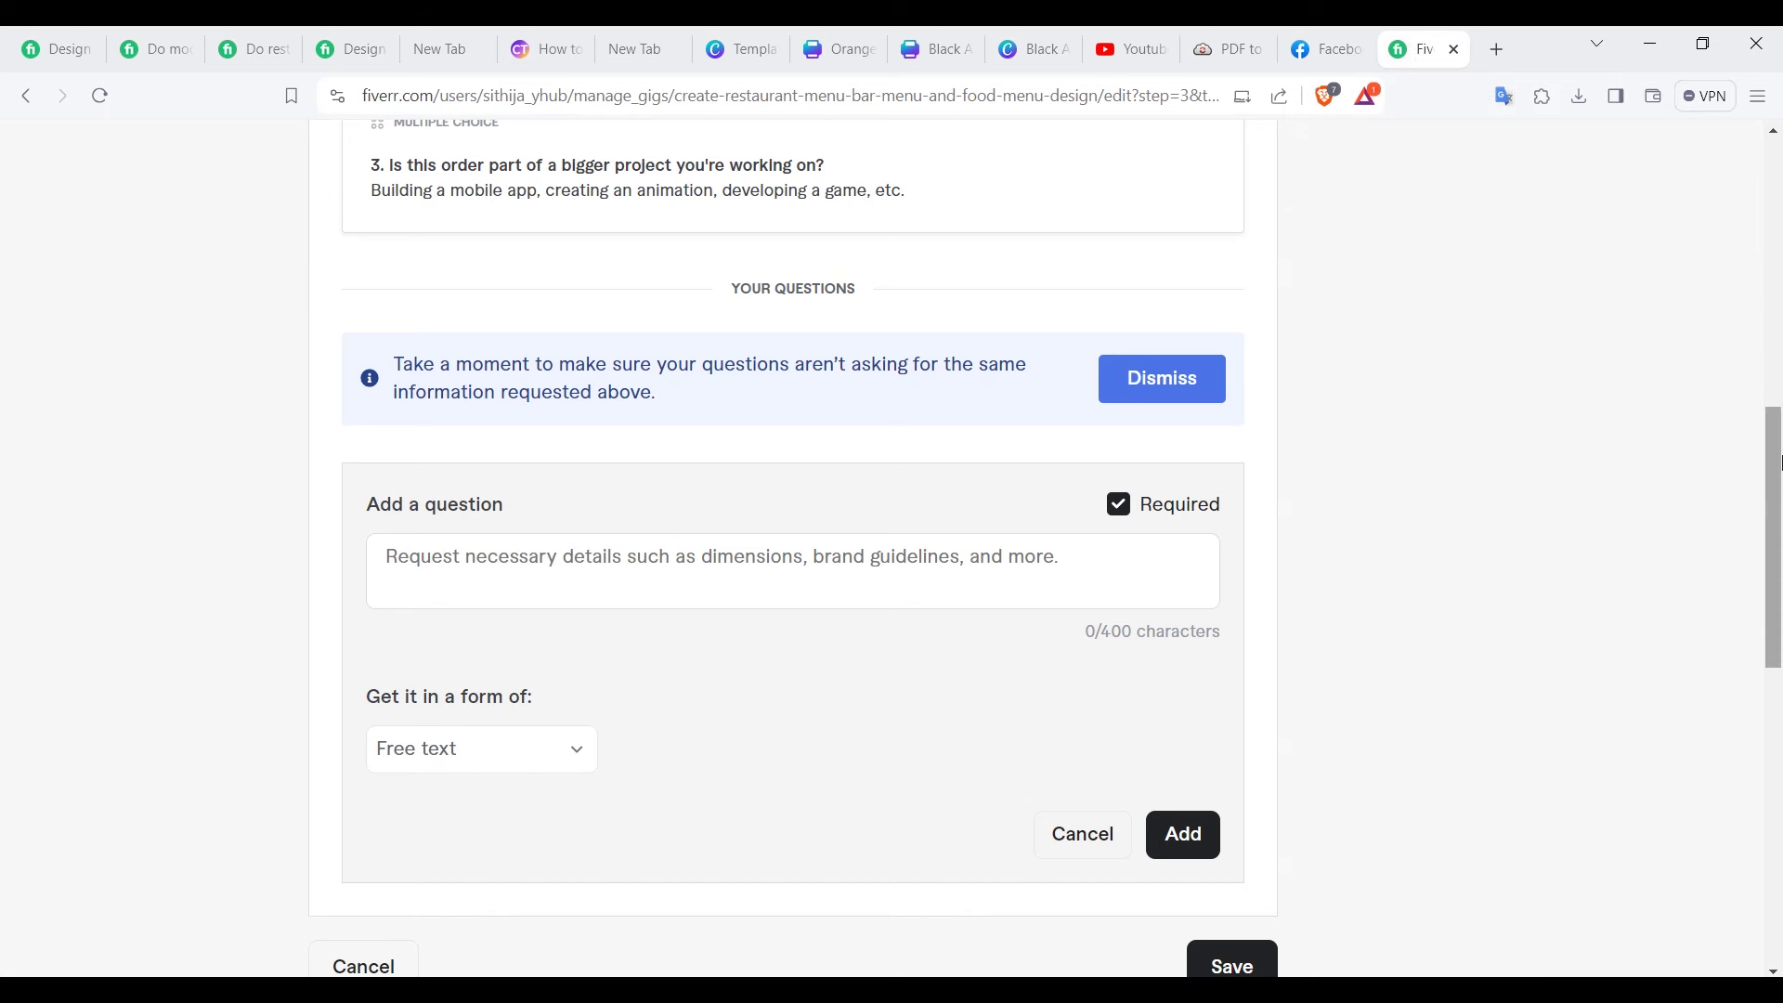
scroll(1778, 461, "down", 2)
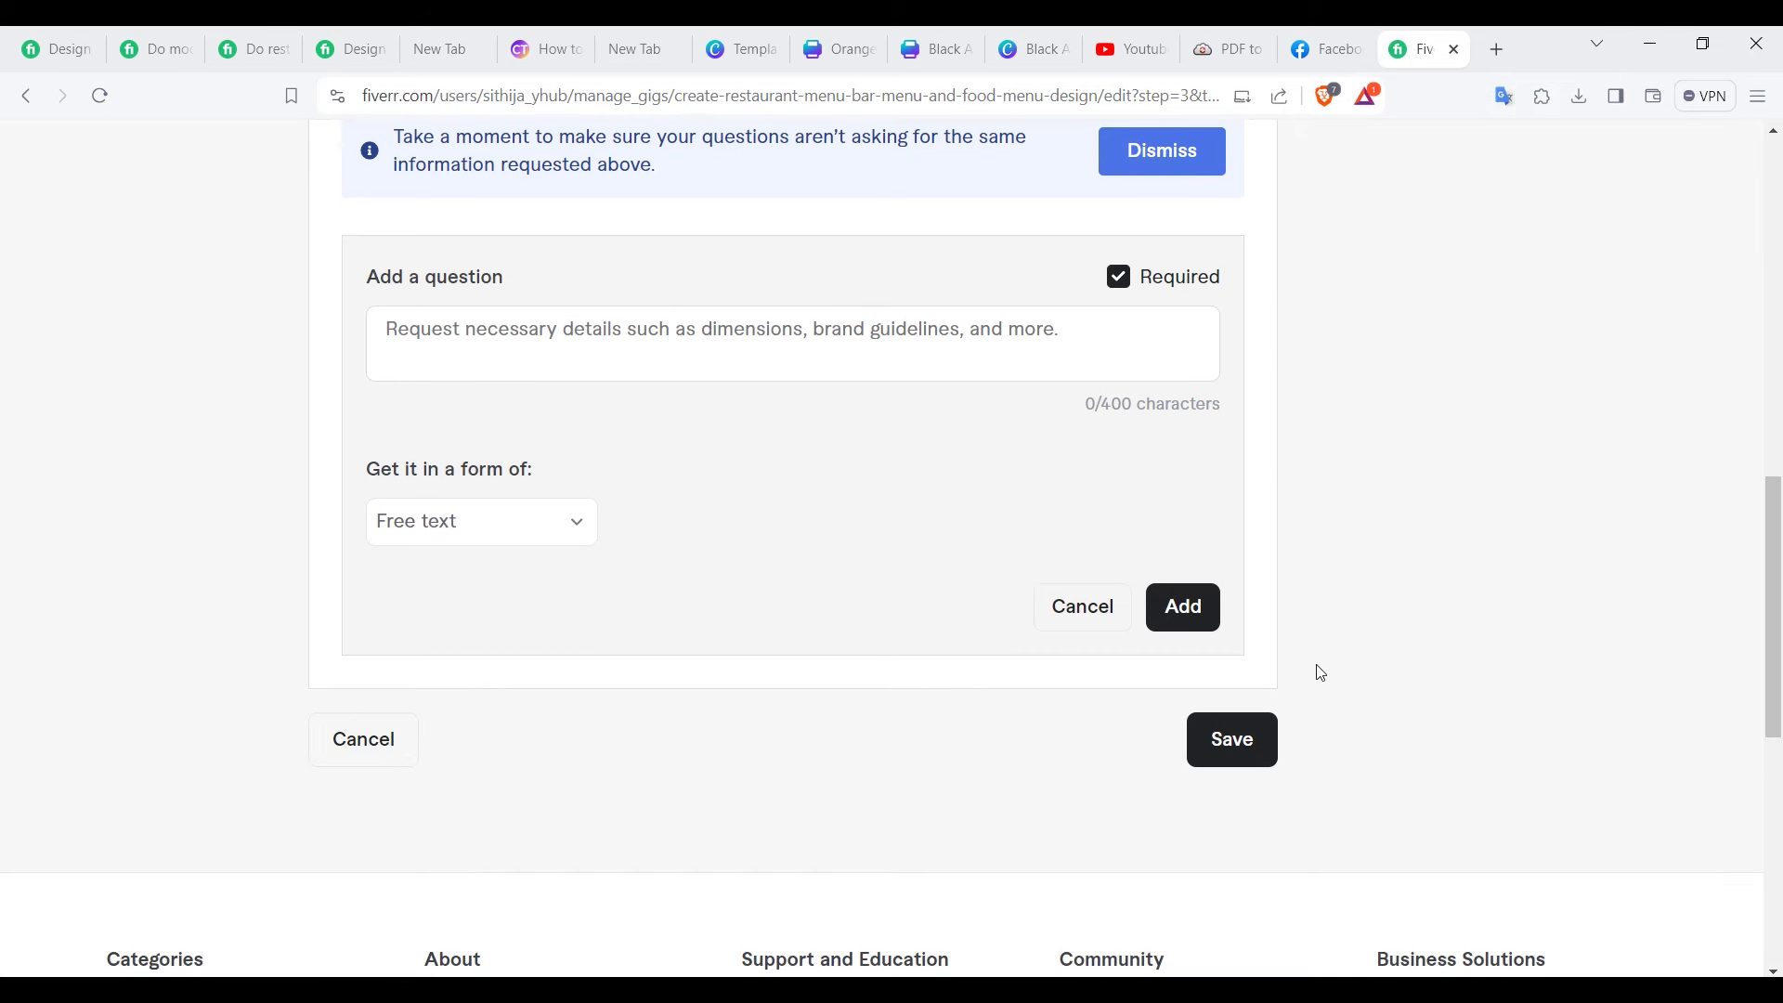
left_click(1259, 747)
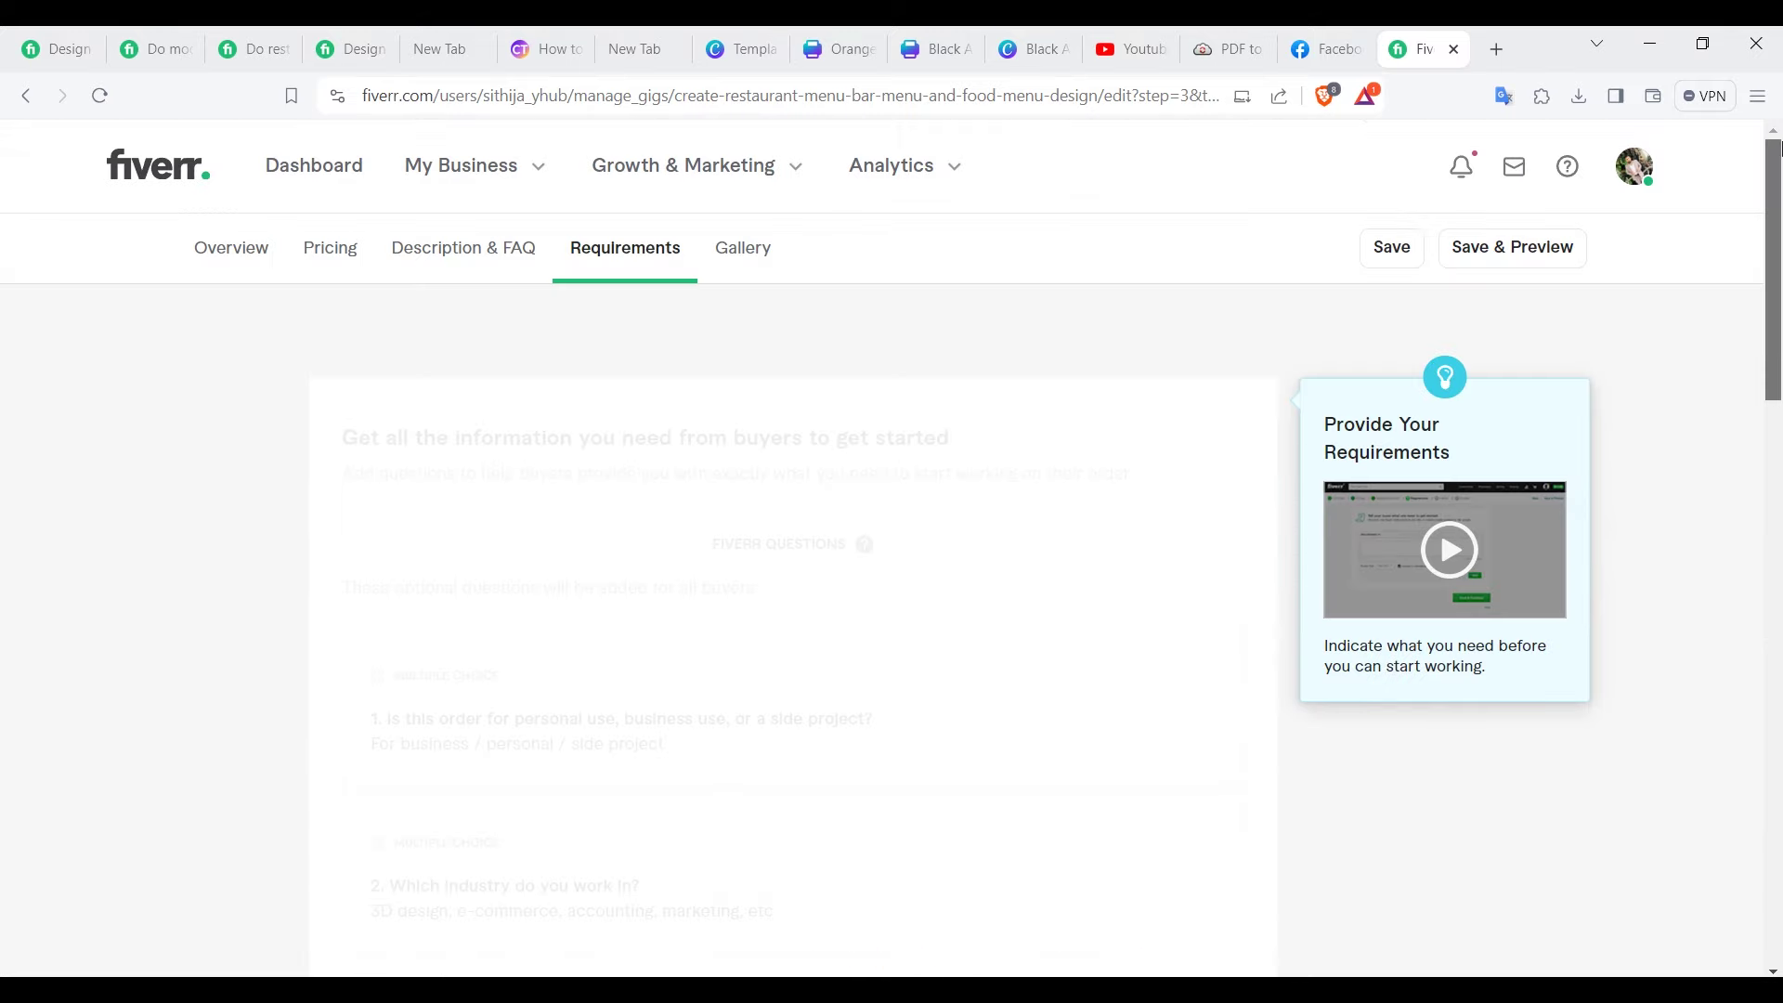
Step: Open the edited gig's Gallery section and review its image, video and PDF document areas
left_click(761, 259)
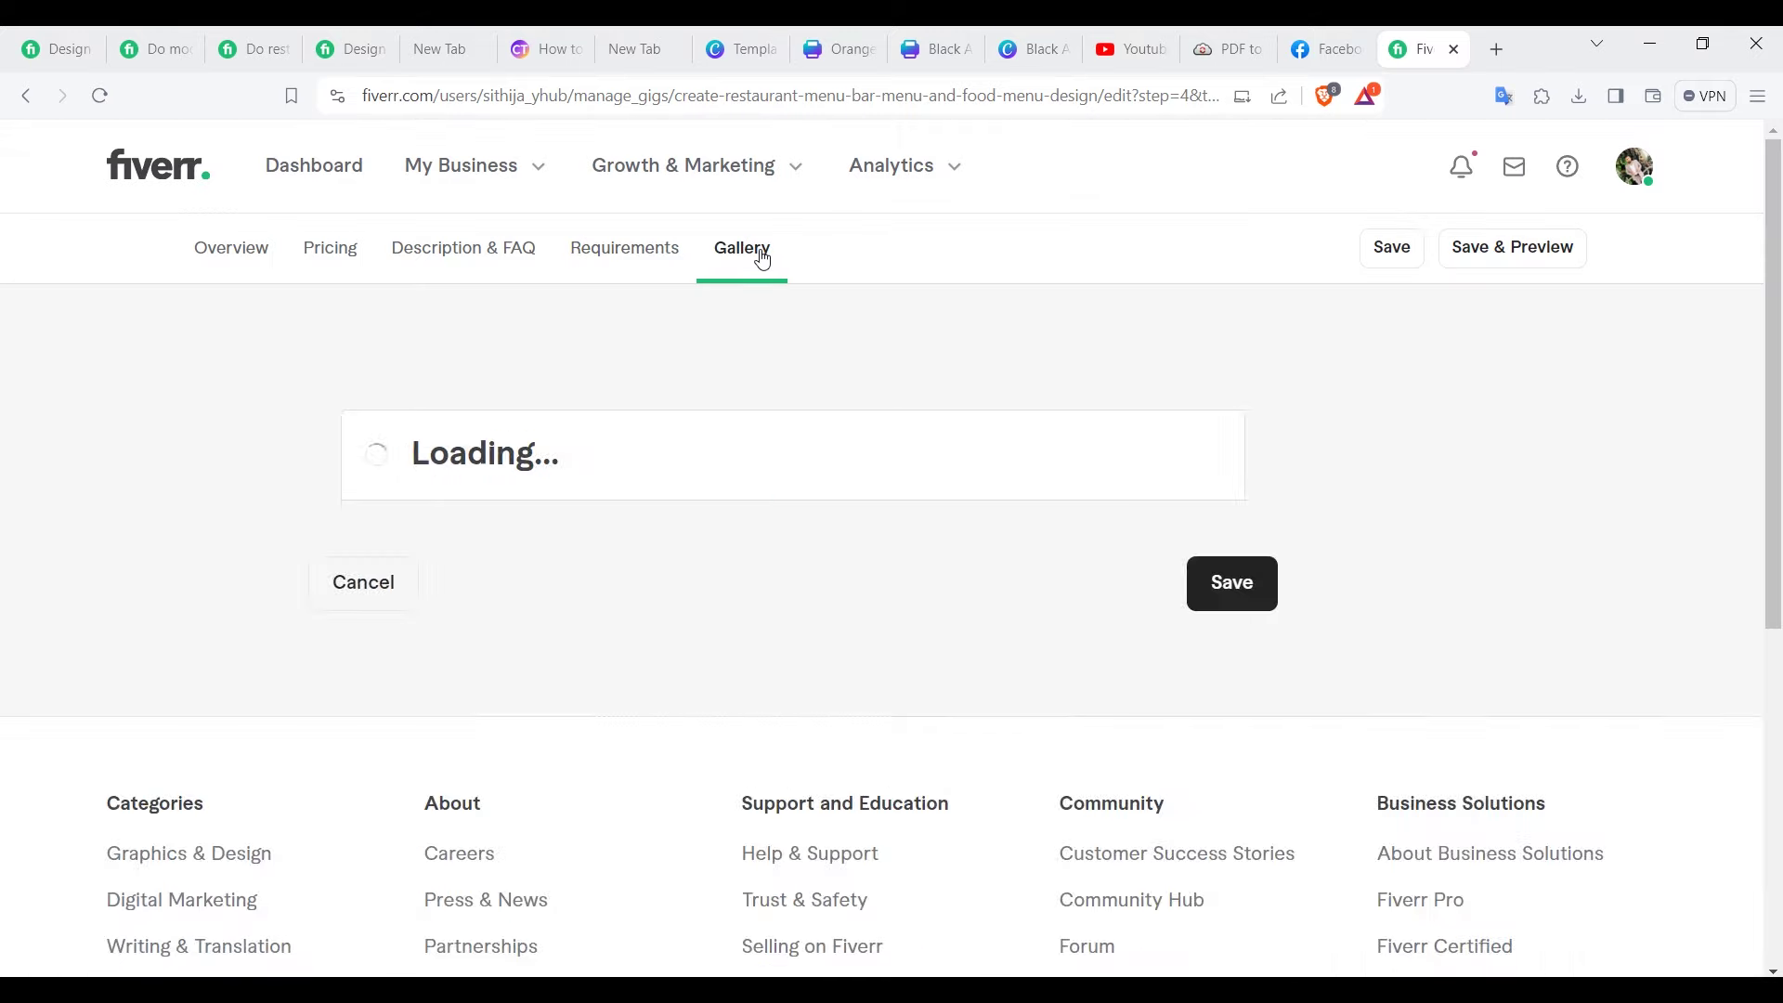
scroll(1774, 430, "down", 5)
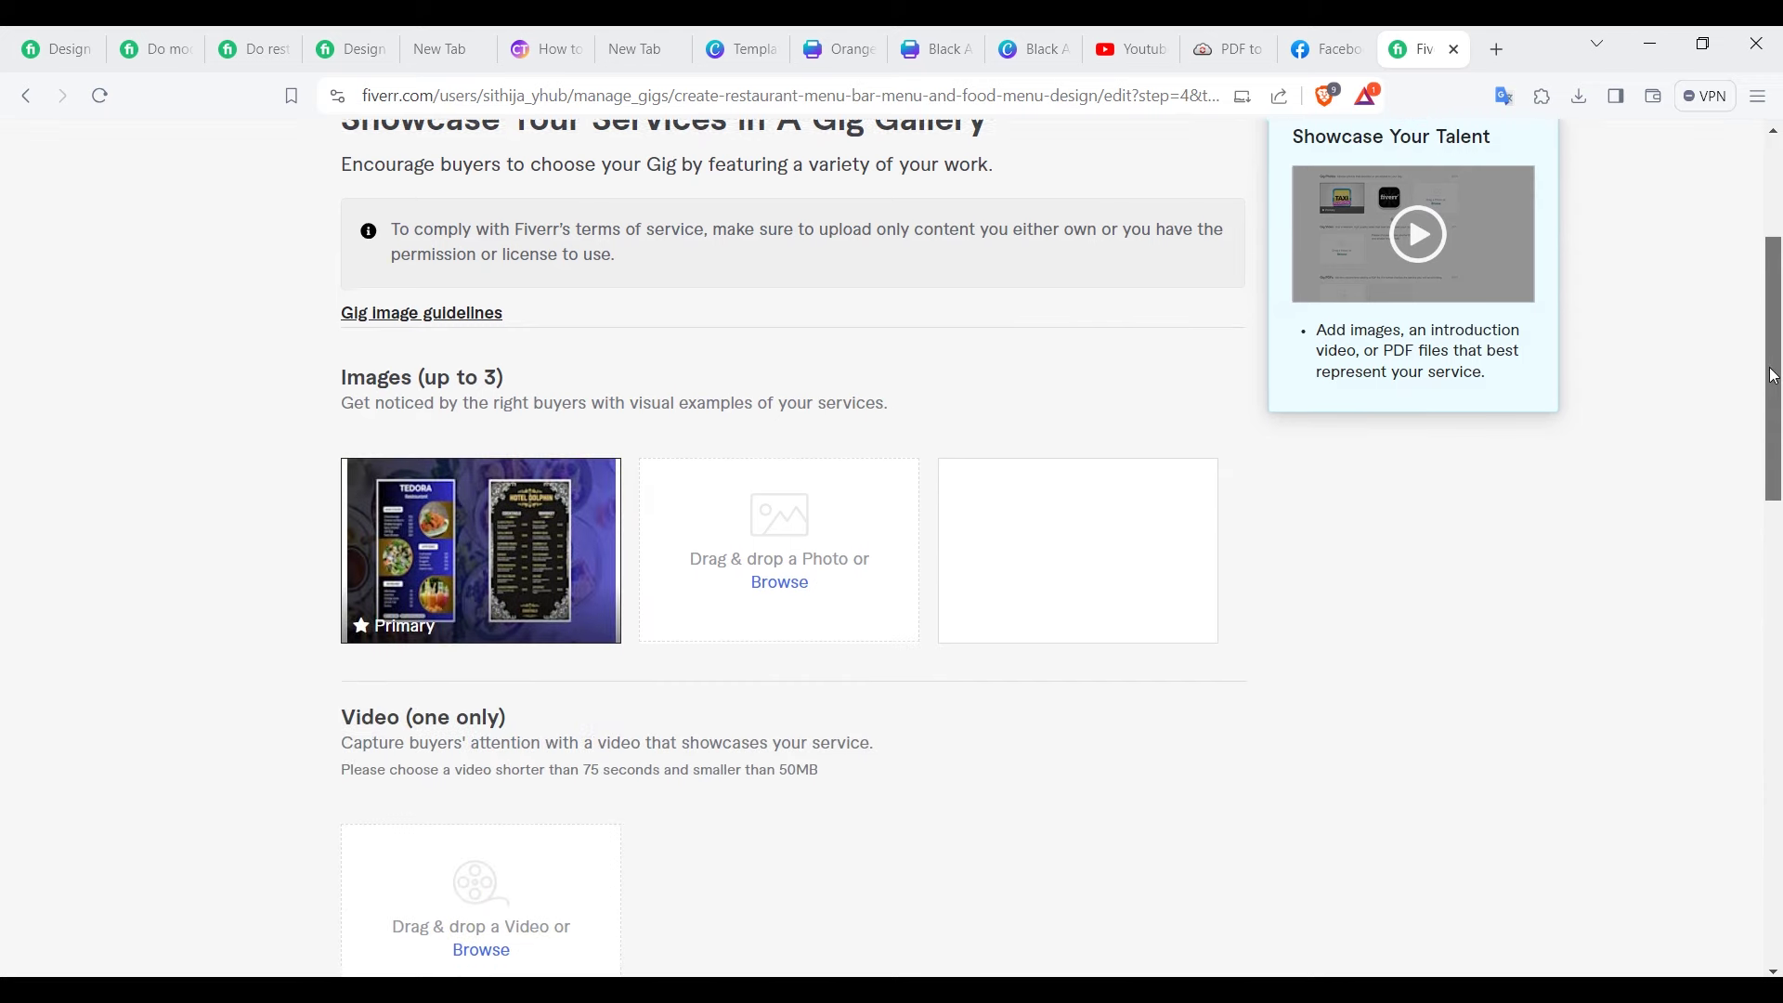
left_click_drag(1774, 430, 1774, 537)
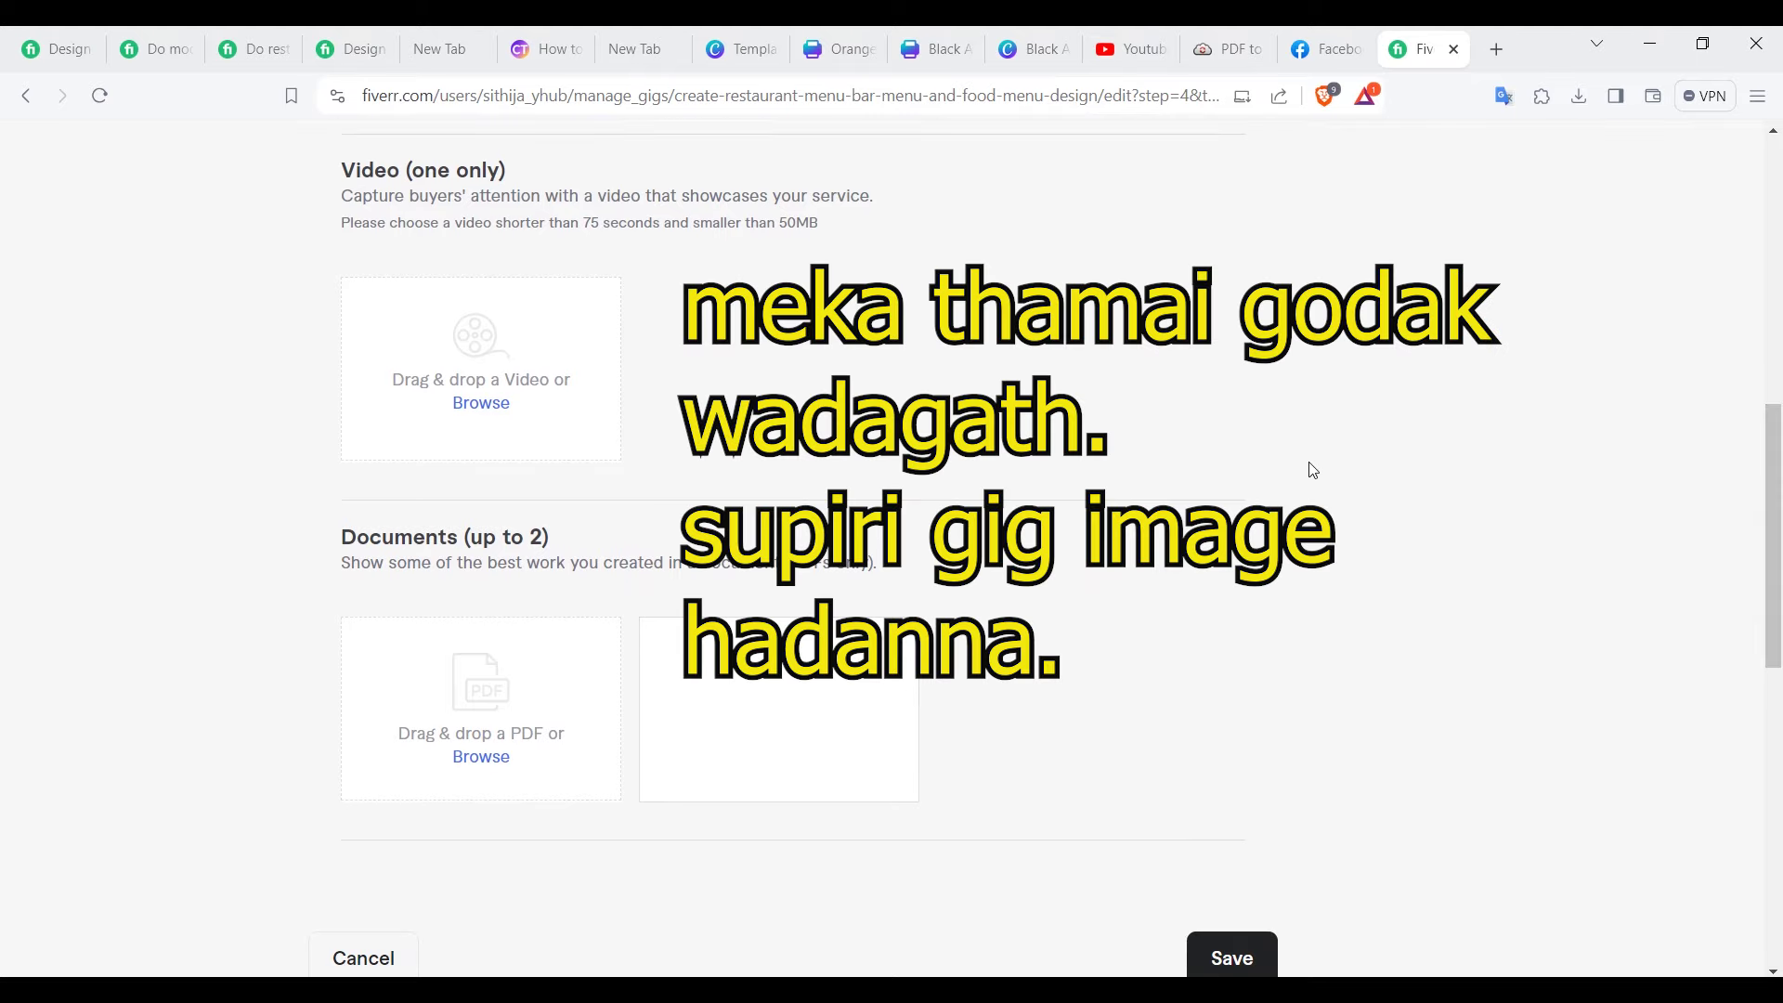
Step: Look through the Youtube Hub channel's video list again
left_click(1127, 51)
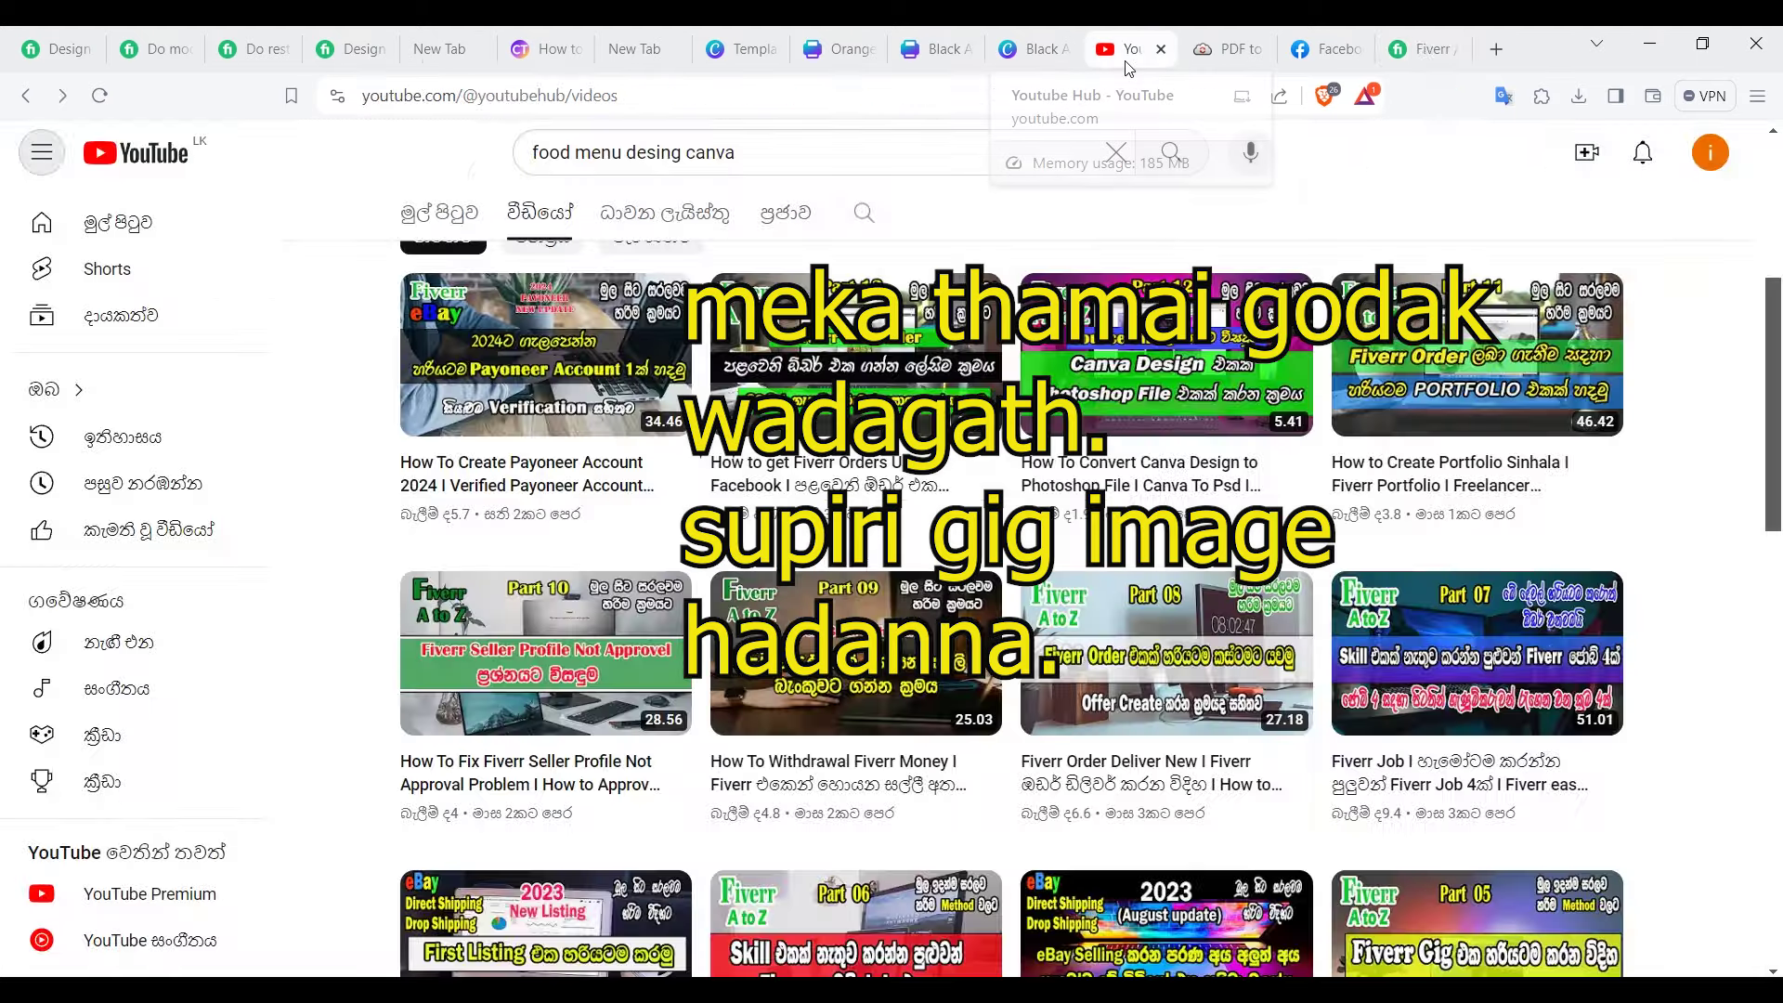
left_click_drag(1776, 442, 1778, 590)
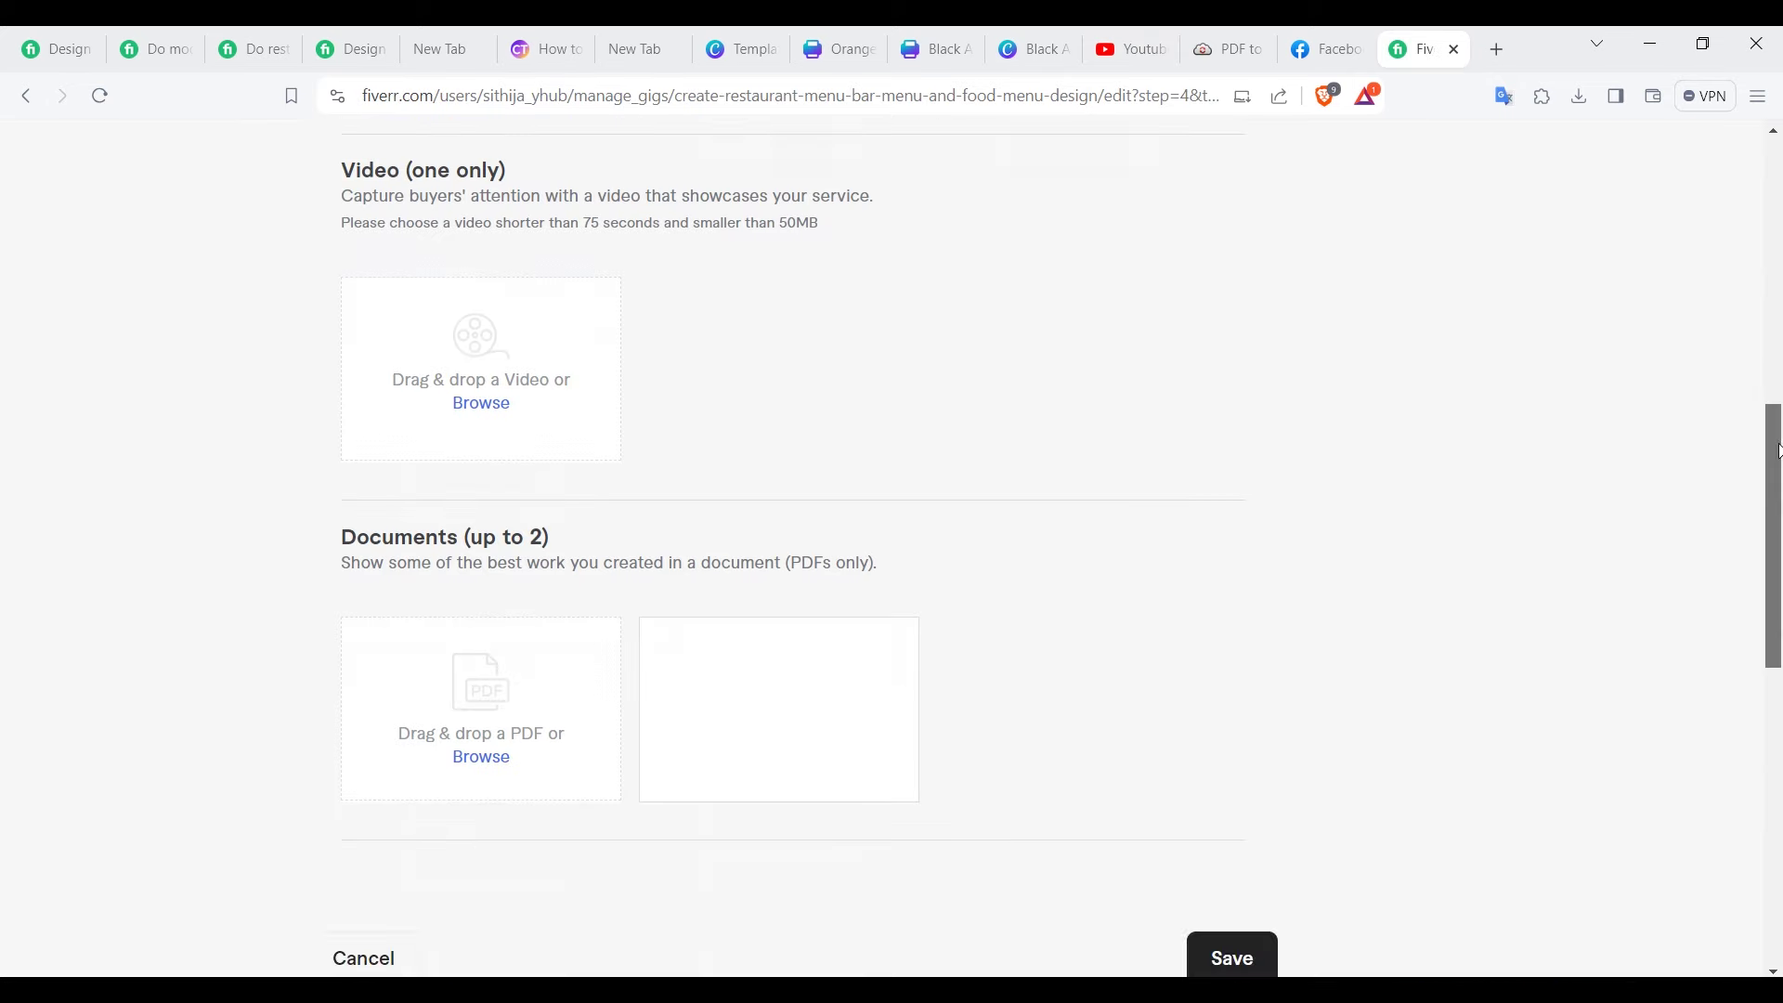
Step: Review the video and document areas in the edited gig's Gallery section and save the section
mouse_move(1777, 453)
left_mouse_down()
mouse_move(1777, 290)
mouse_move(1778, 434)
left_mouse_up()
scroll(721, 566, "down", 2)
mouse_move(721, 567)
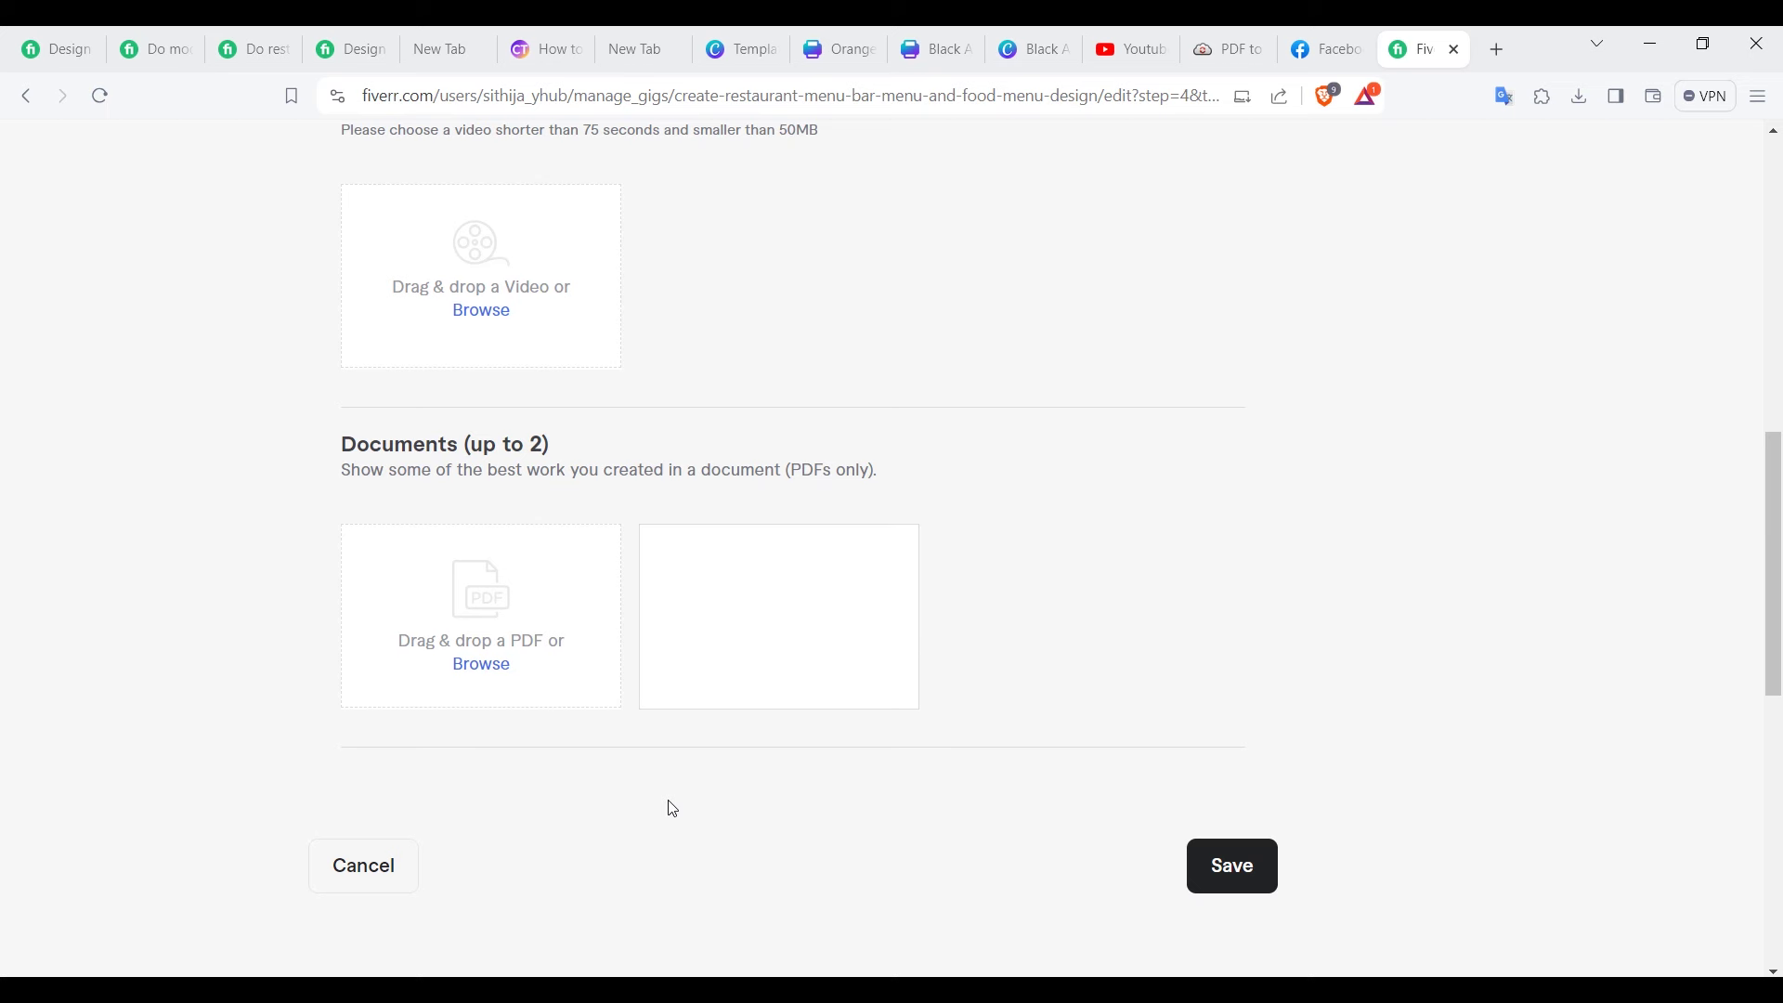
mouse_move(518, 706)
left_click(1235, 879)
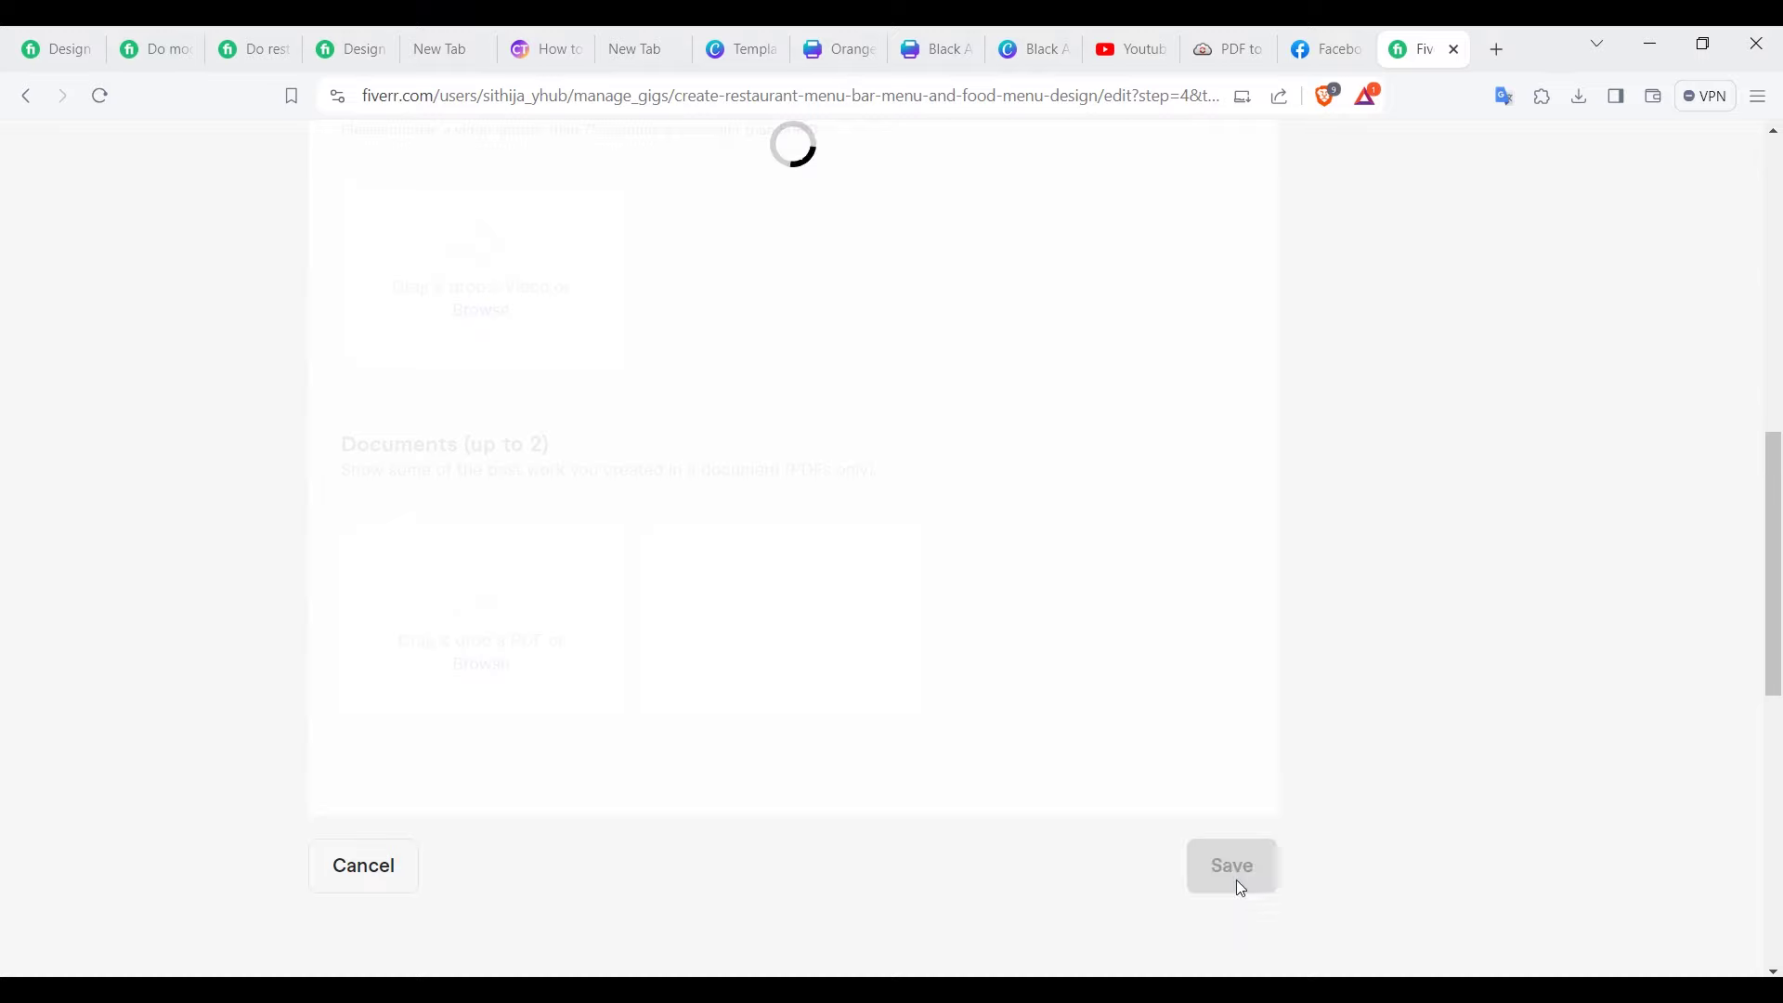
left_click_drag(1779, 334, 1779, 574)
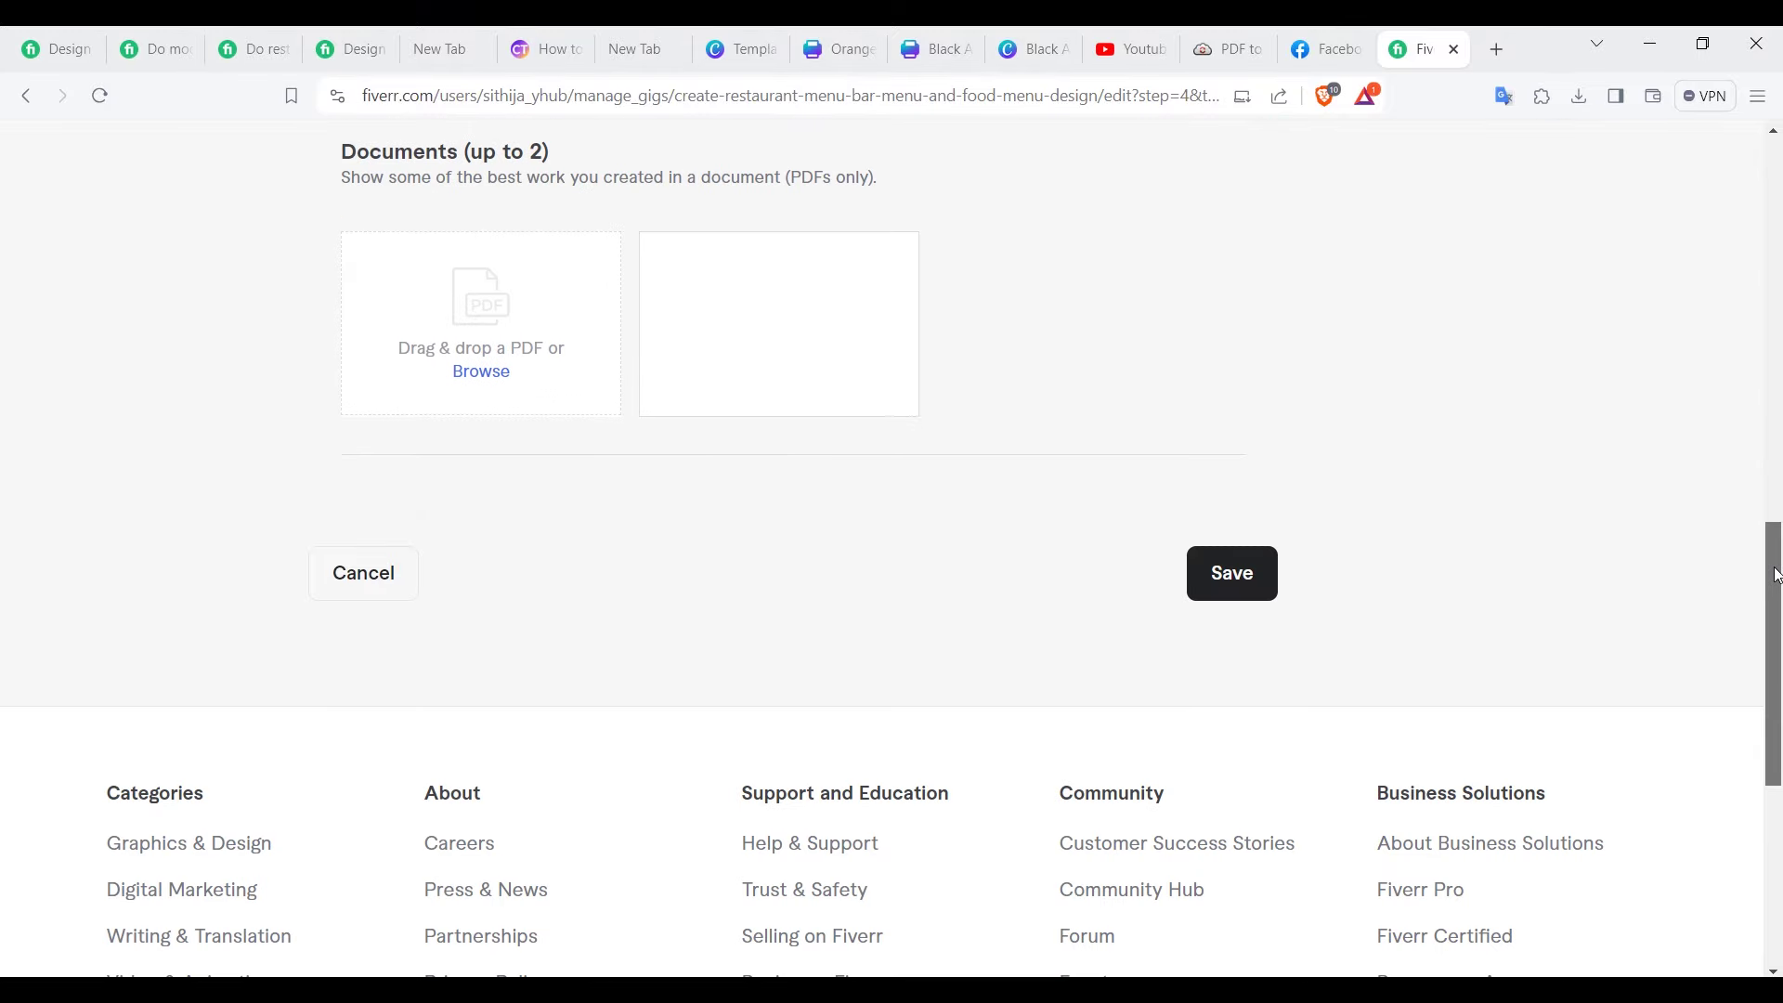